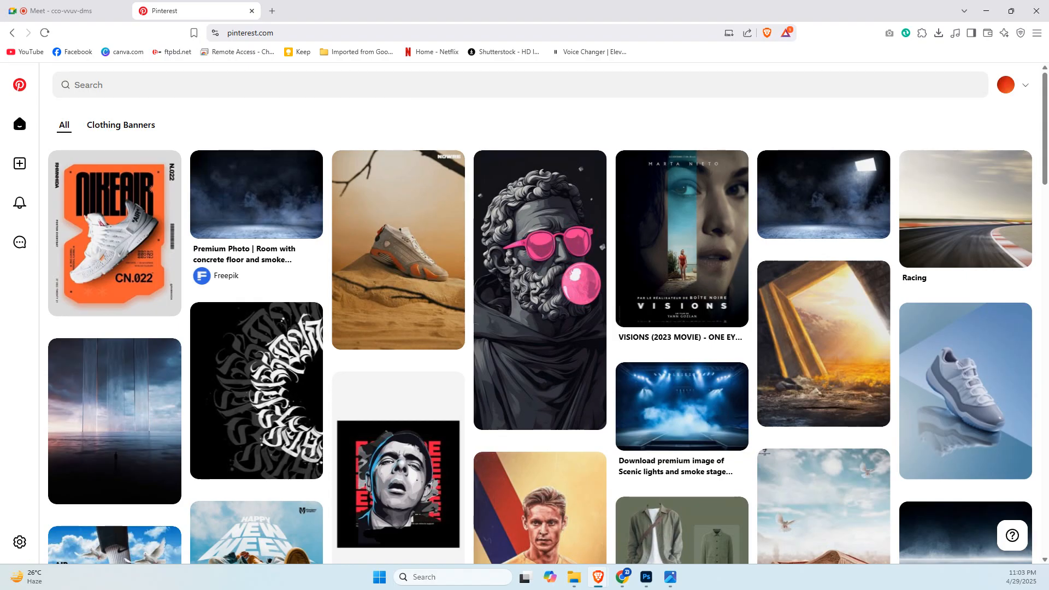
key(alt+Tab)
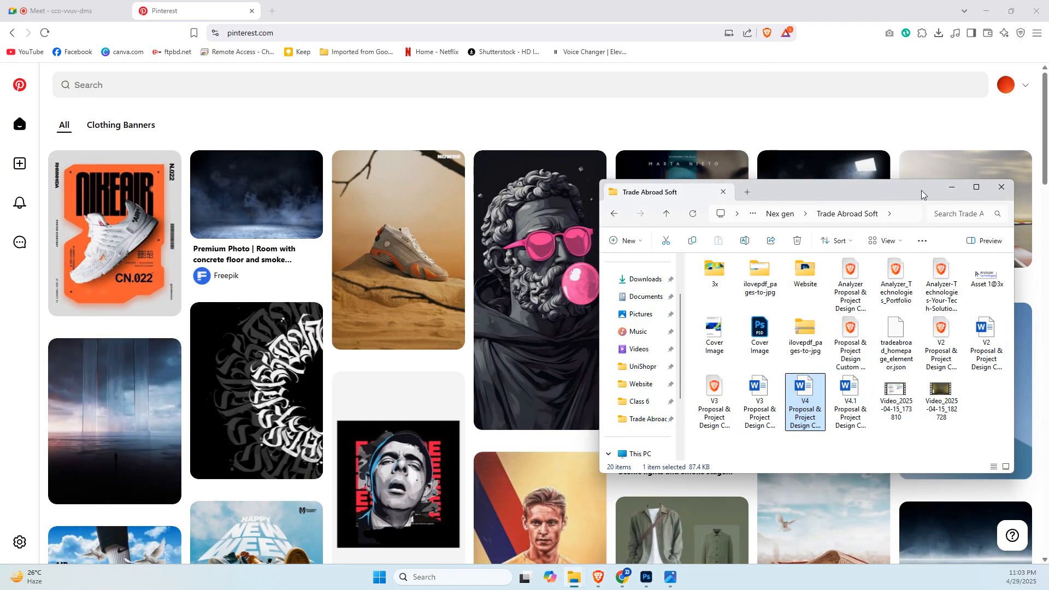
drag(886, 191, 0, 322)
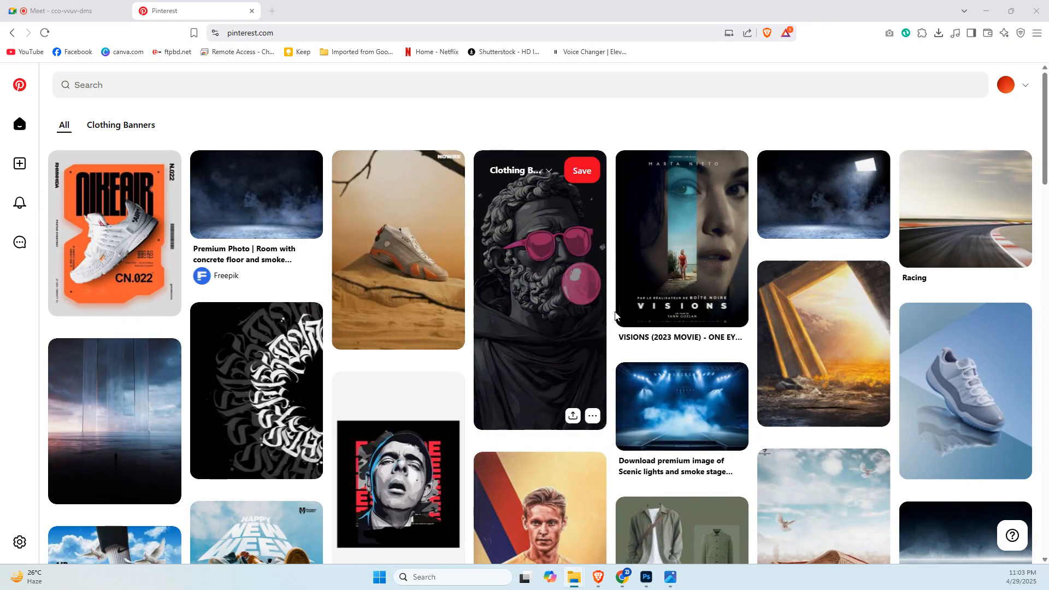
click(288, 89)
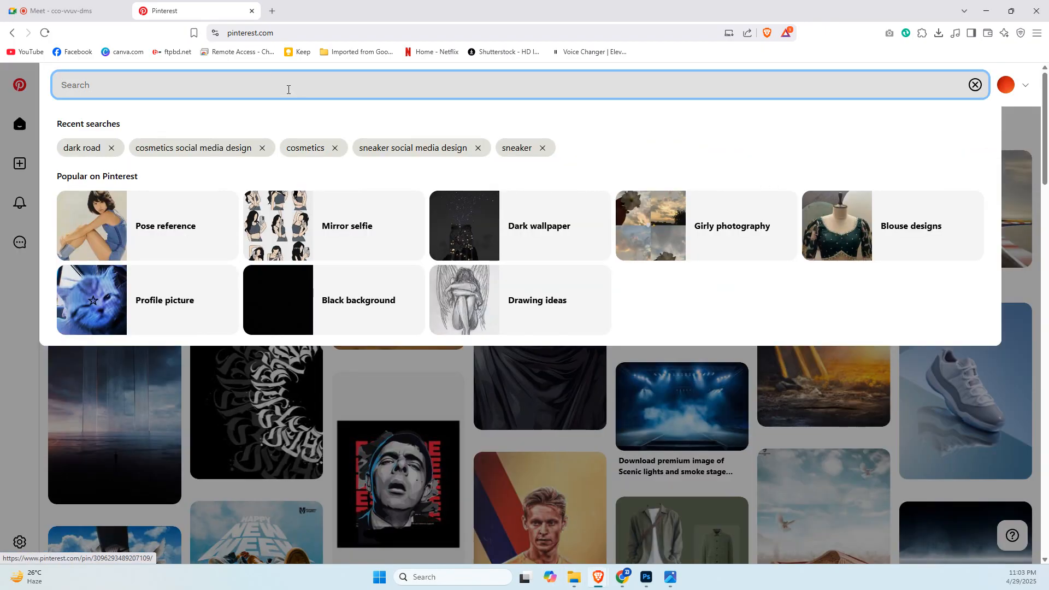
text(tshirt)
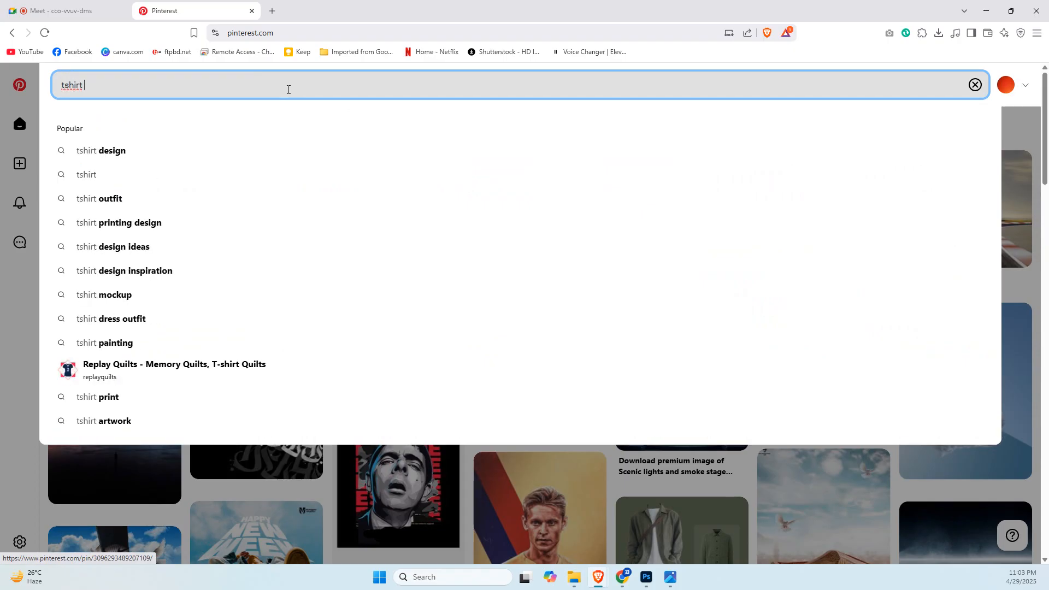
text( social)
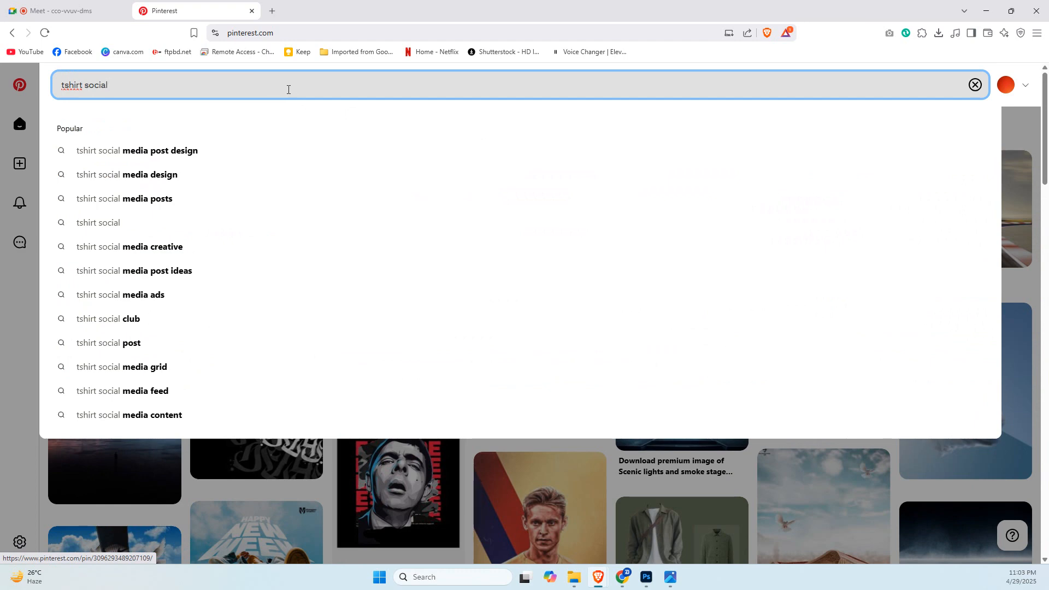
key(Down)
key(Escape)
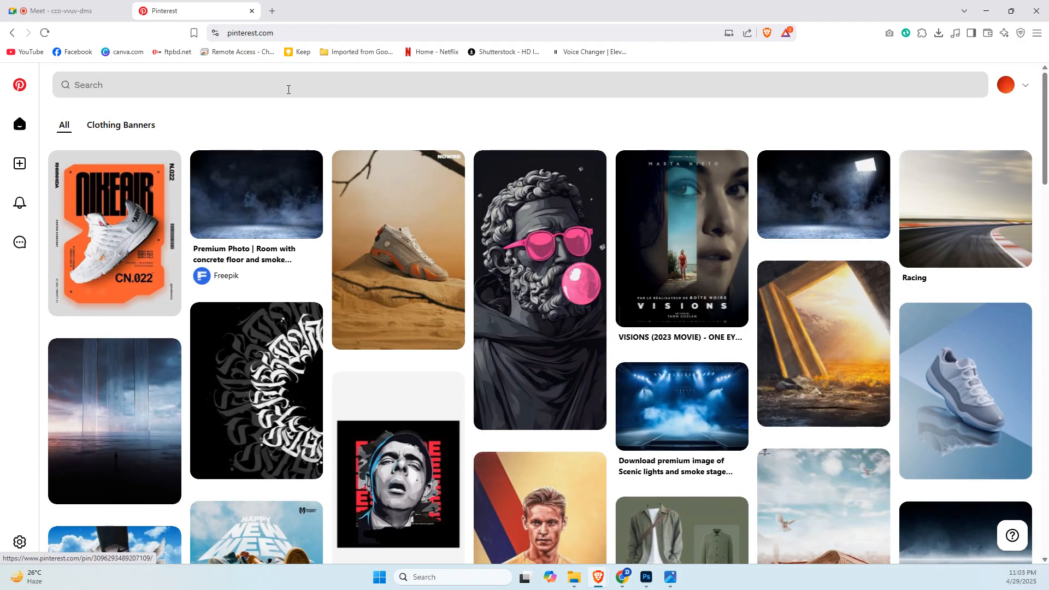
Search Pinterest for "tshirt social media post design".
click(289, 89)
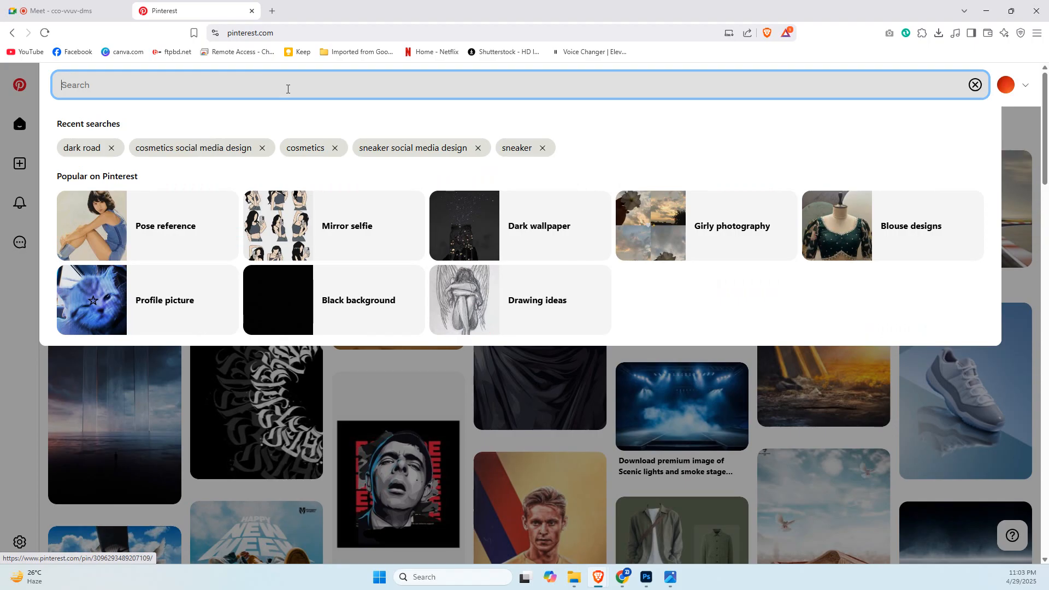
text(tshirt)
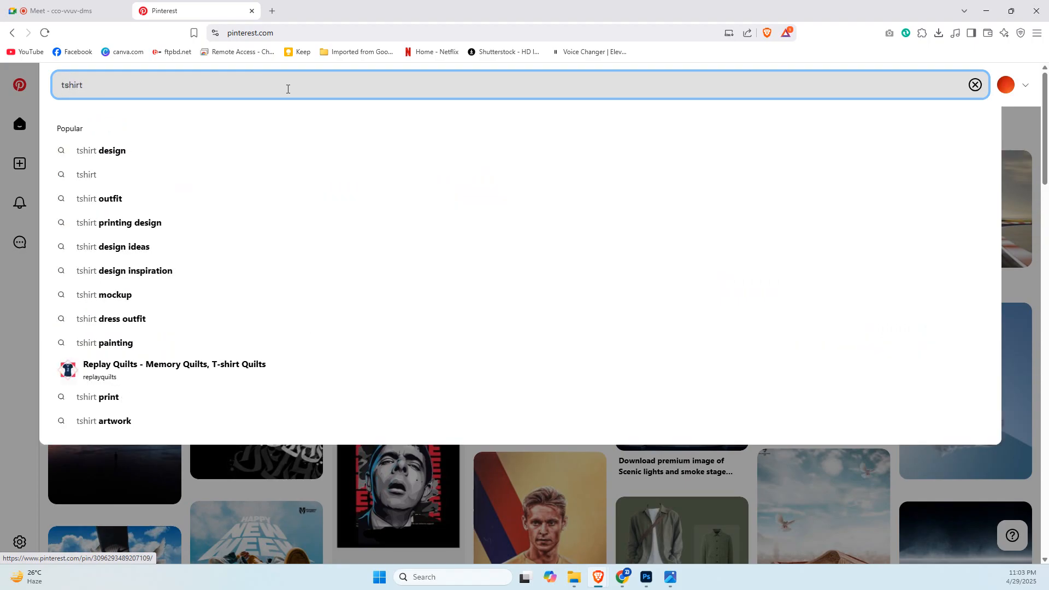
text( social m)
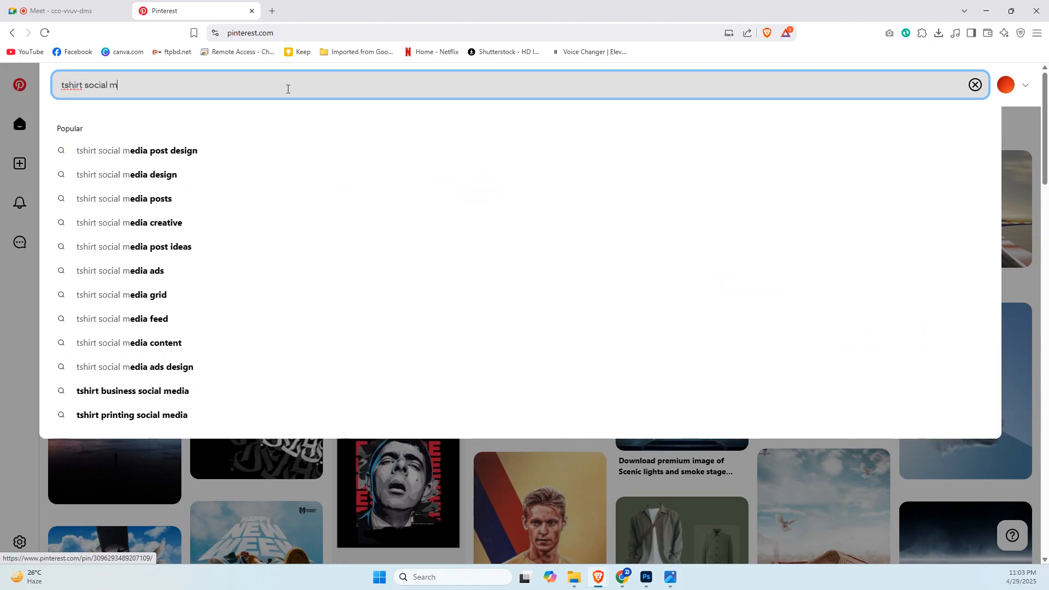
click(218, 147)
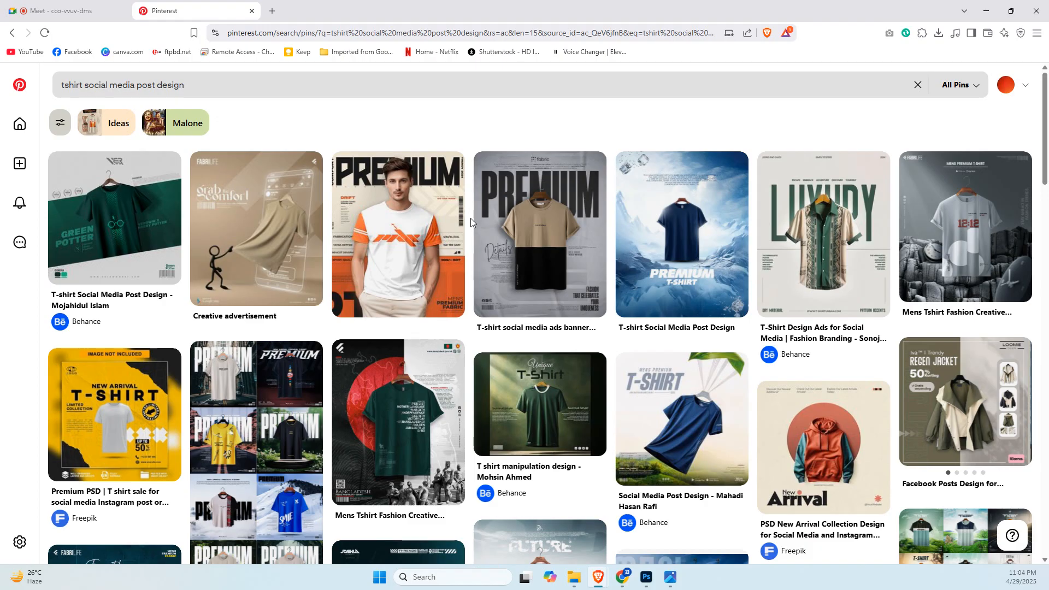
Open the beige Fabrilife "Premium T-shirt" Grand Canyon pin from the results and view its image enlarged.
scroll(548, 271, down, 5)
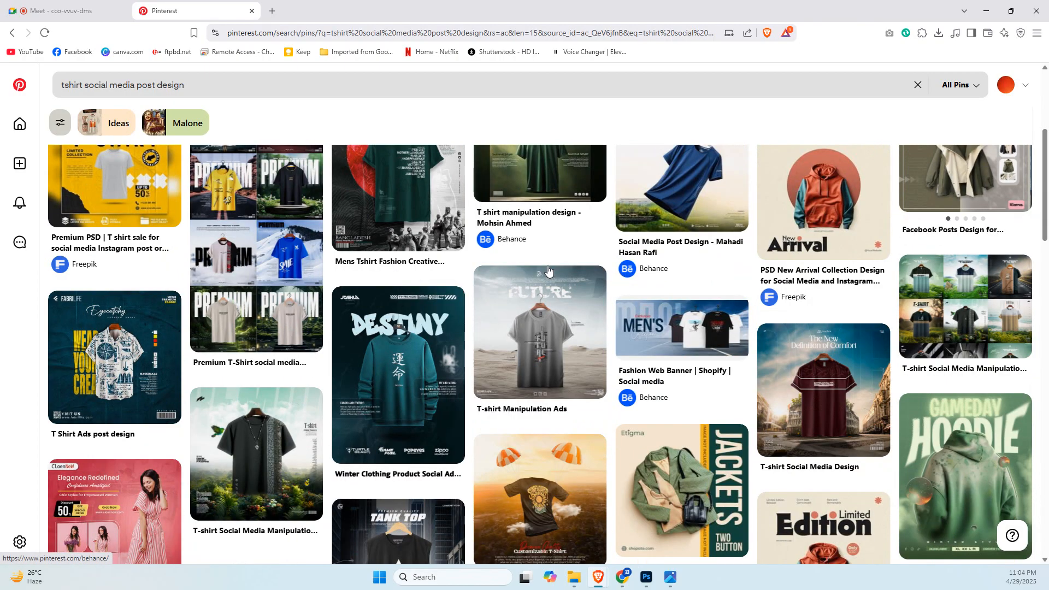
scroll(548, 271, down, 2)
scroll(428, 291, down, 4)
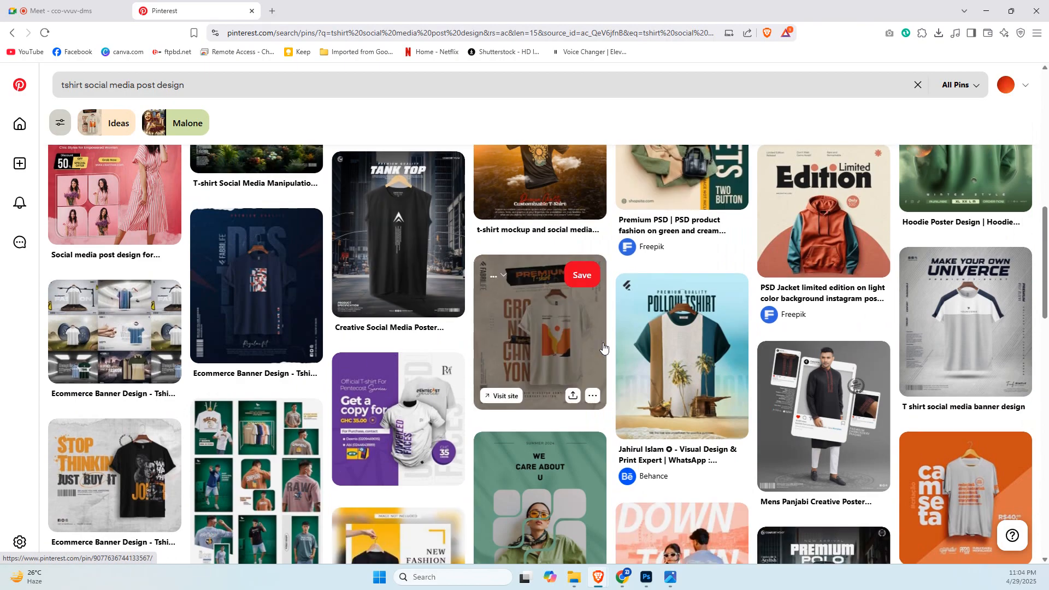
scroll(603, 348, down, 1)
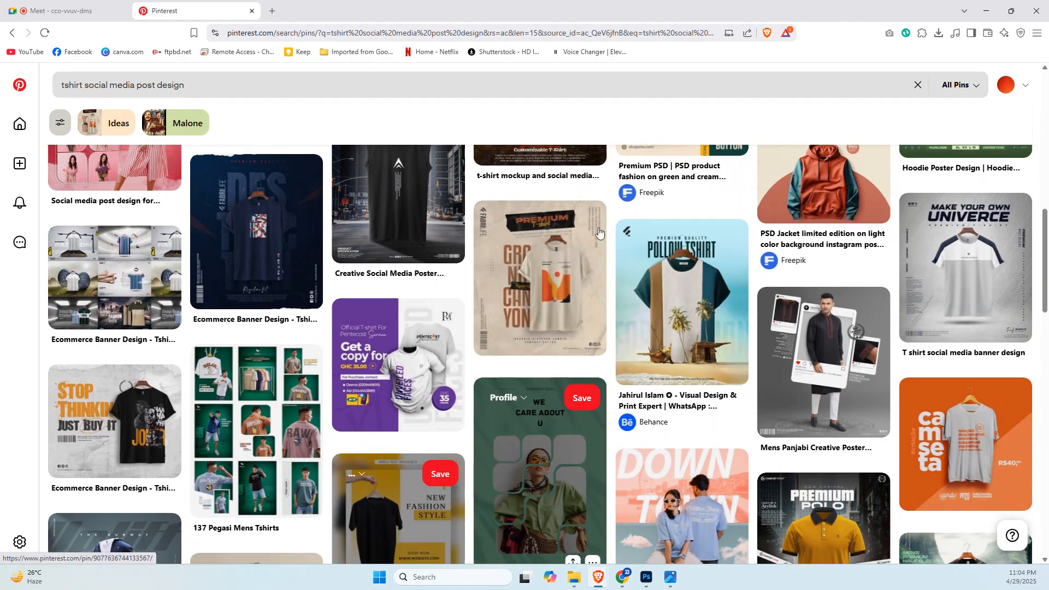
click(530, 282)
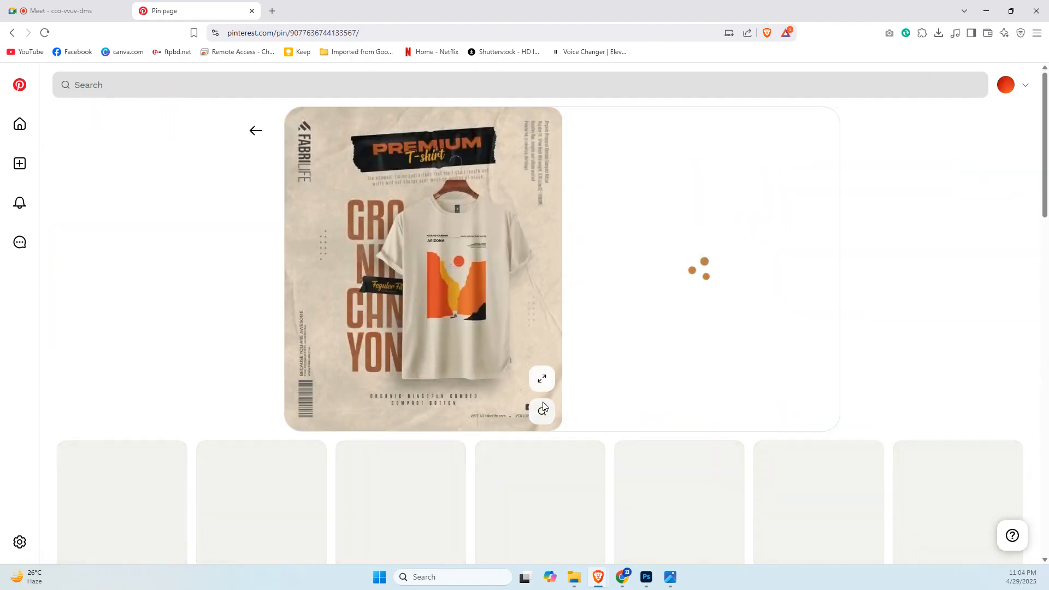
click(537, 381)
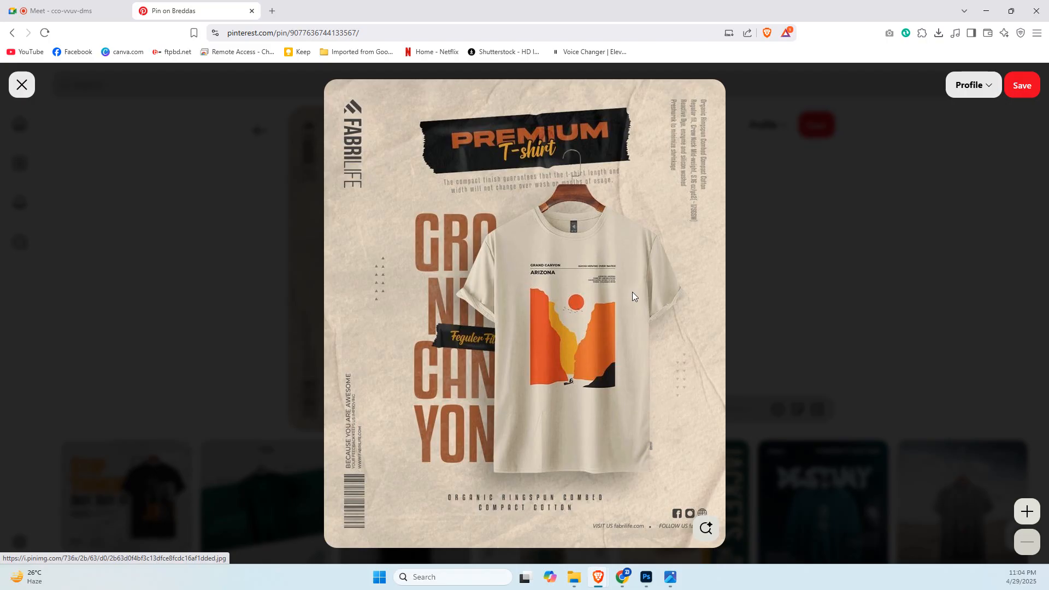
click(795, 239)
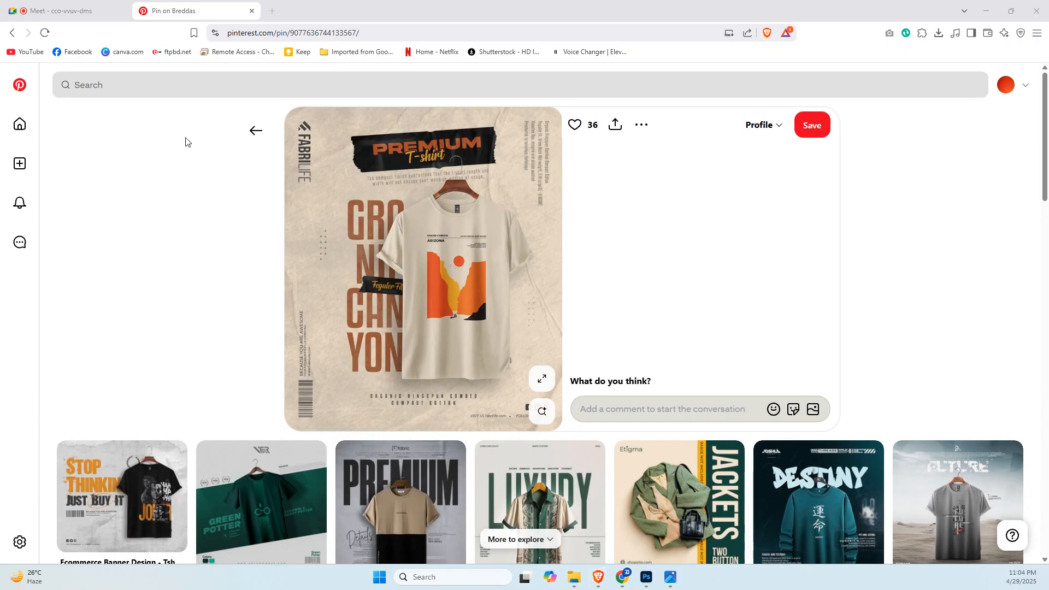
click(450, 245)
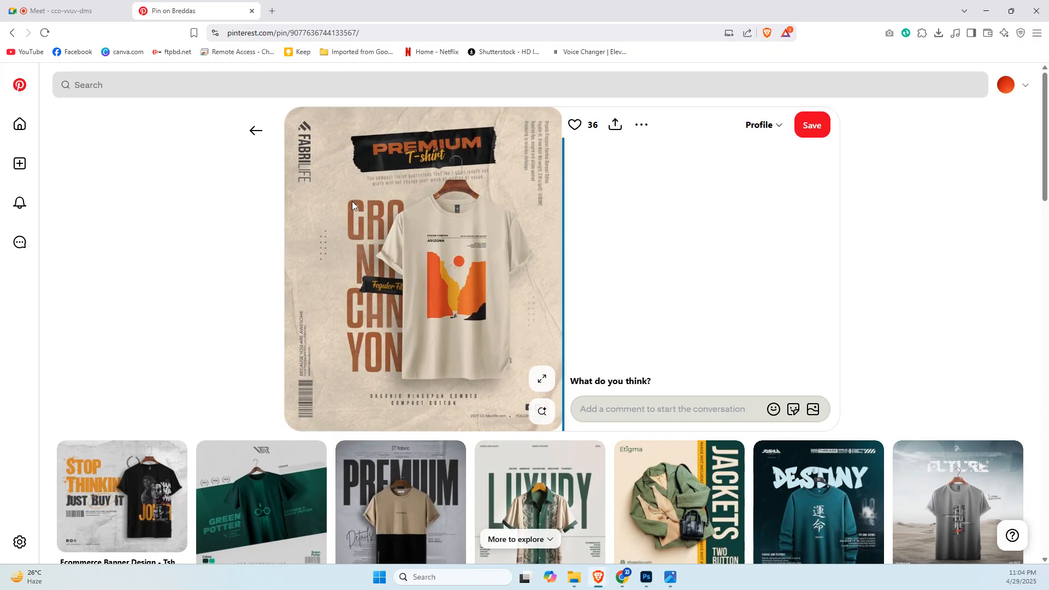
click(194, 195)
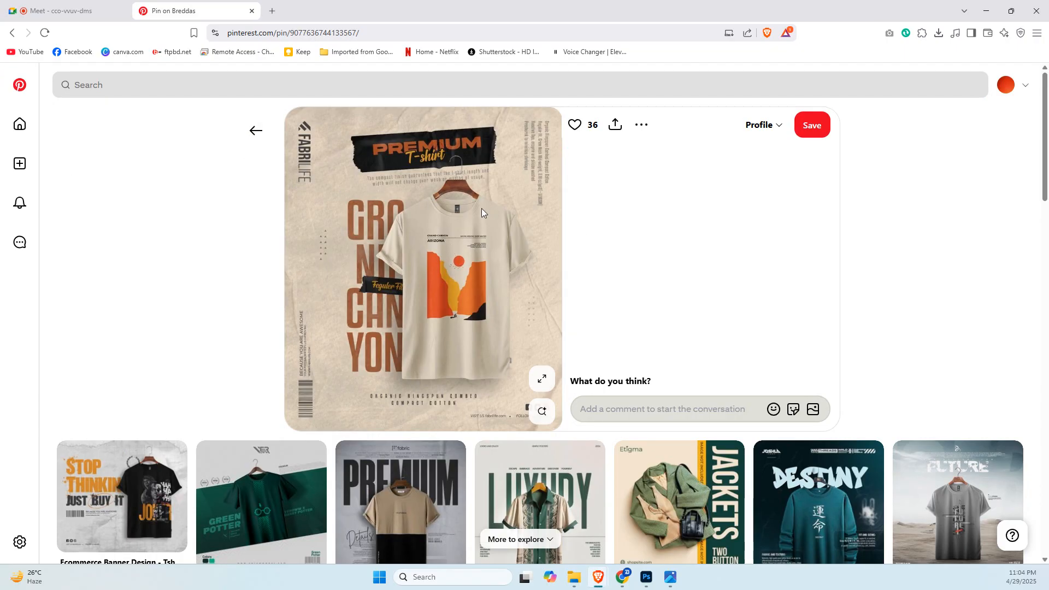
click(527, 372)
key(Escape)
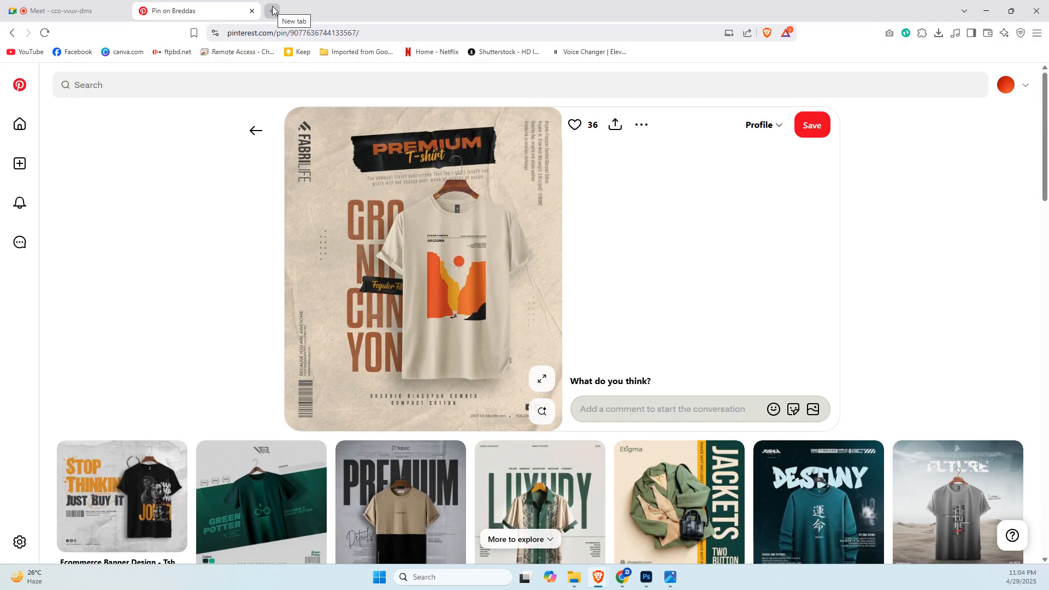
Open the Pinterest home page in a separate tab, placed before the Grand Canyon pin's tab, and switch to it.
middle_click(19, 84)
drag(215, 5, 365, 7)
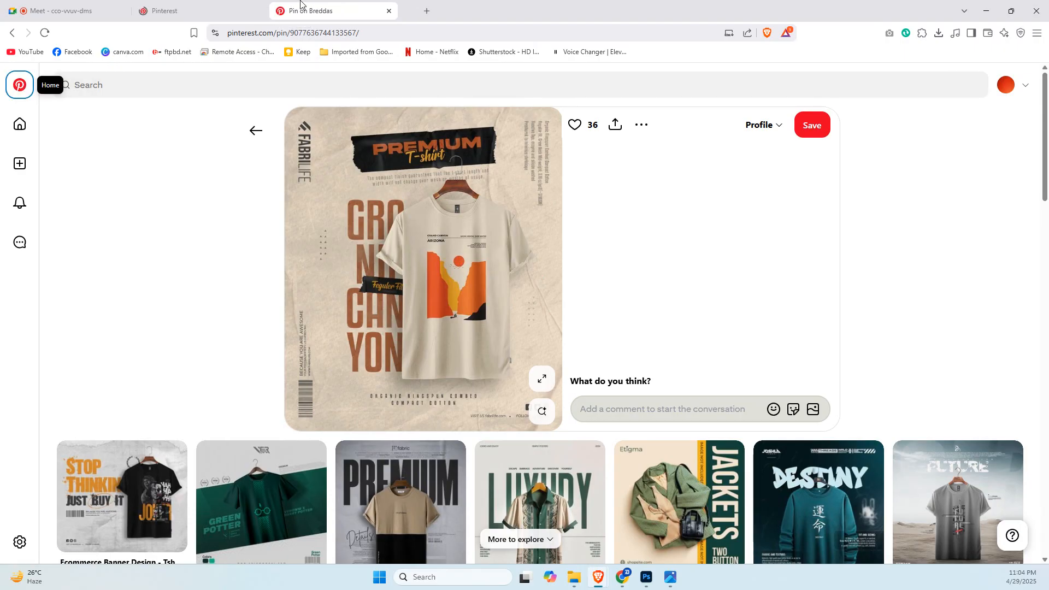
click(201, 5)
Run the recent search "tshirt social media post design" again in the new tab.
click(84, 87)
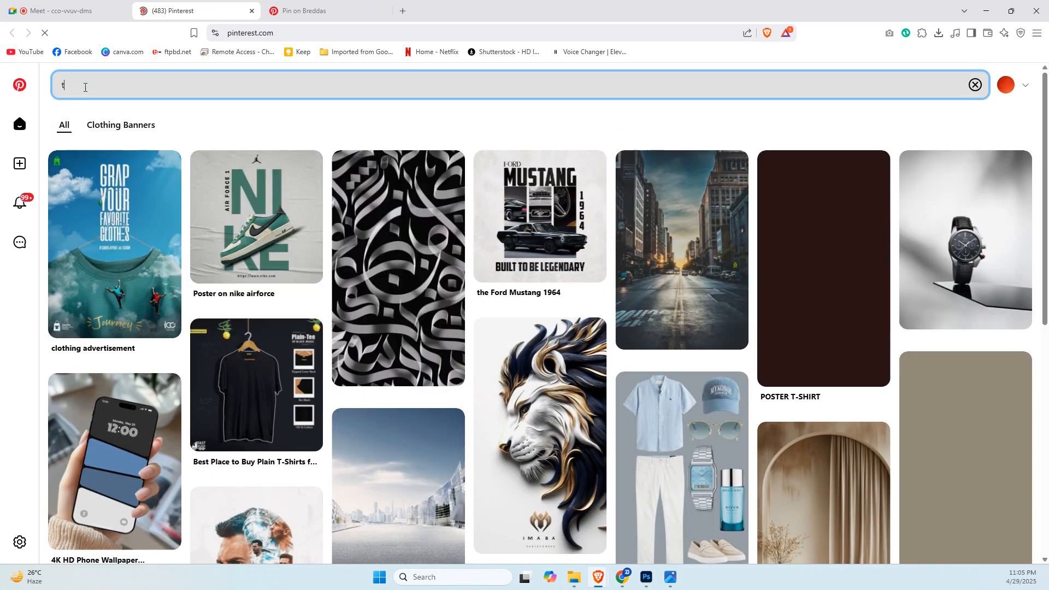
text(t)
key(BackSpace)
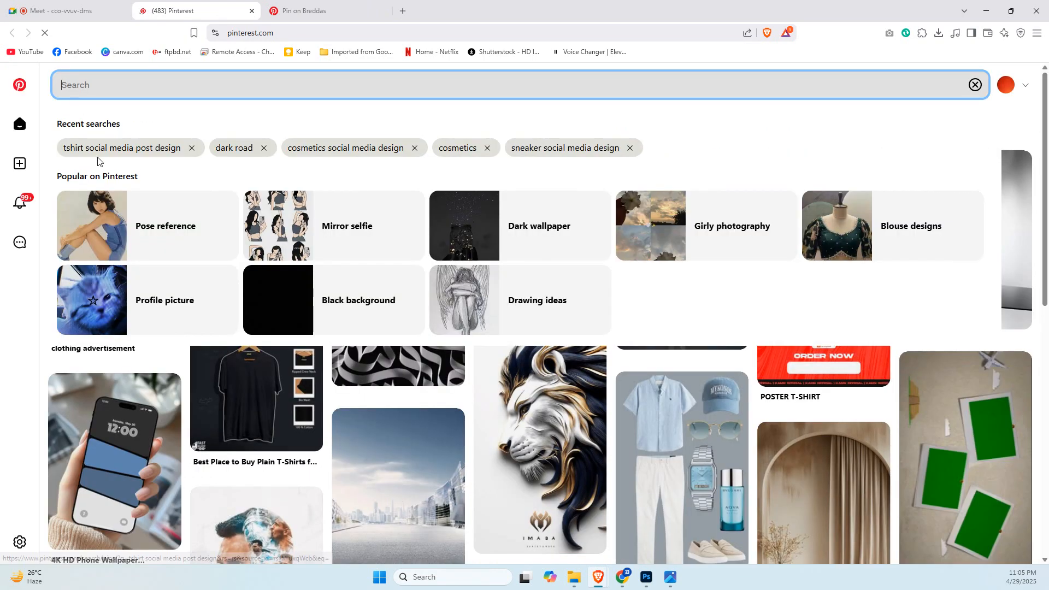
click(141, 150)
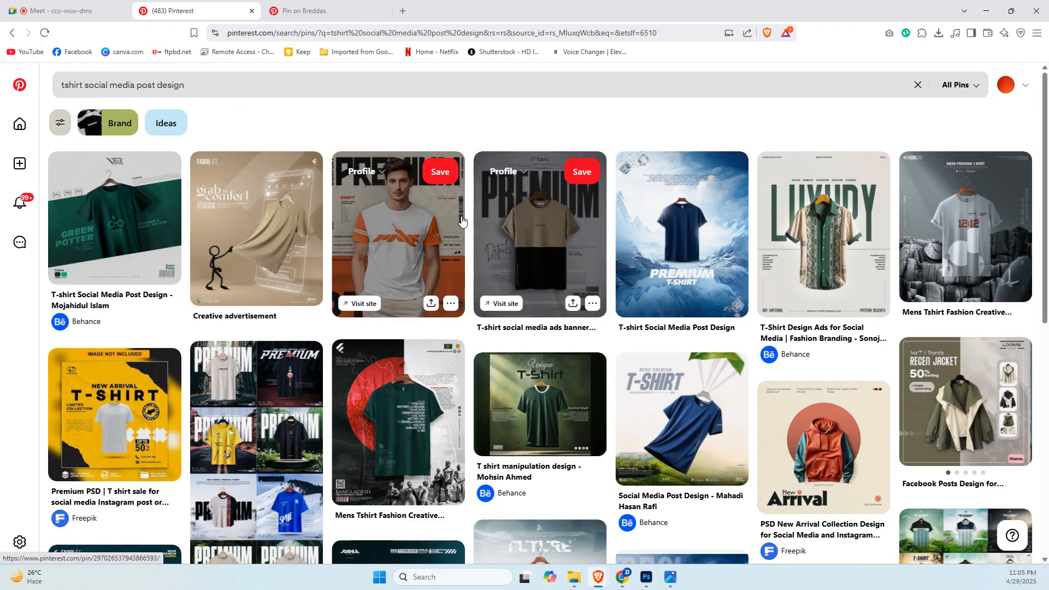
Browse the T-shirt design results and open the grey "T-shirt social media ads banner design" pin with the two-tone shirt.
scroll(513, 235, down, 2)
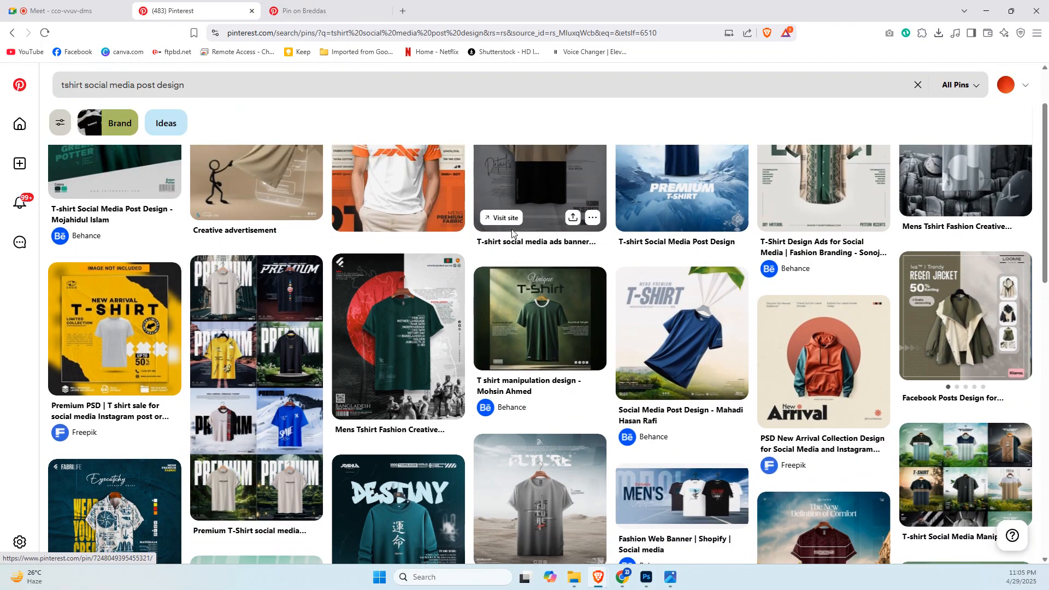
scroll(513, 235, up, 2)
scroll(512, 234, down, 9)
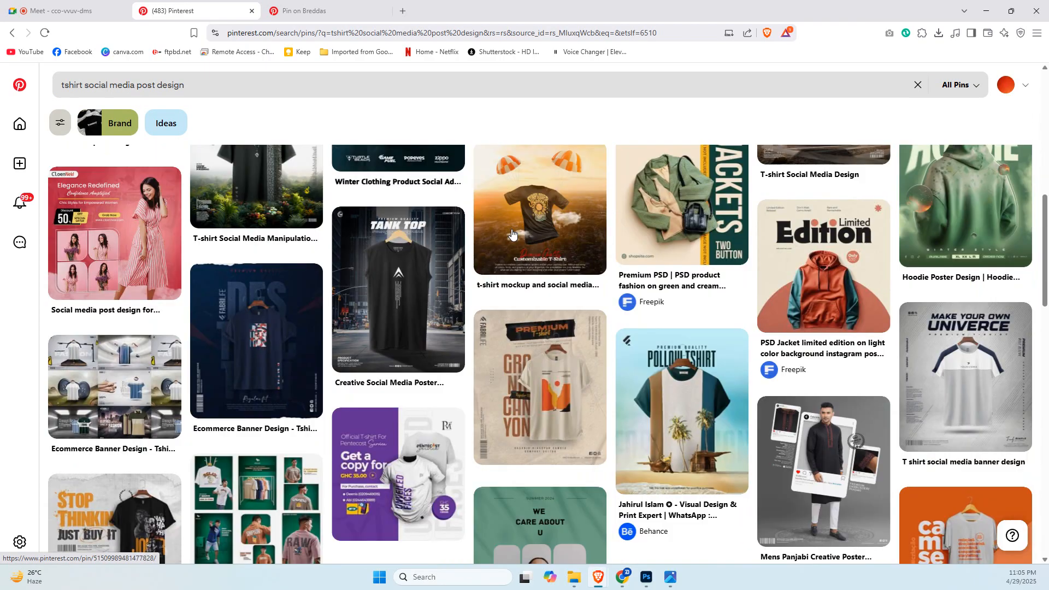
scroll(512, 234, down, 5)
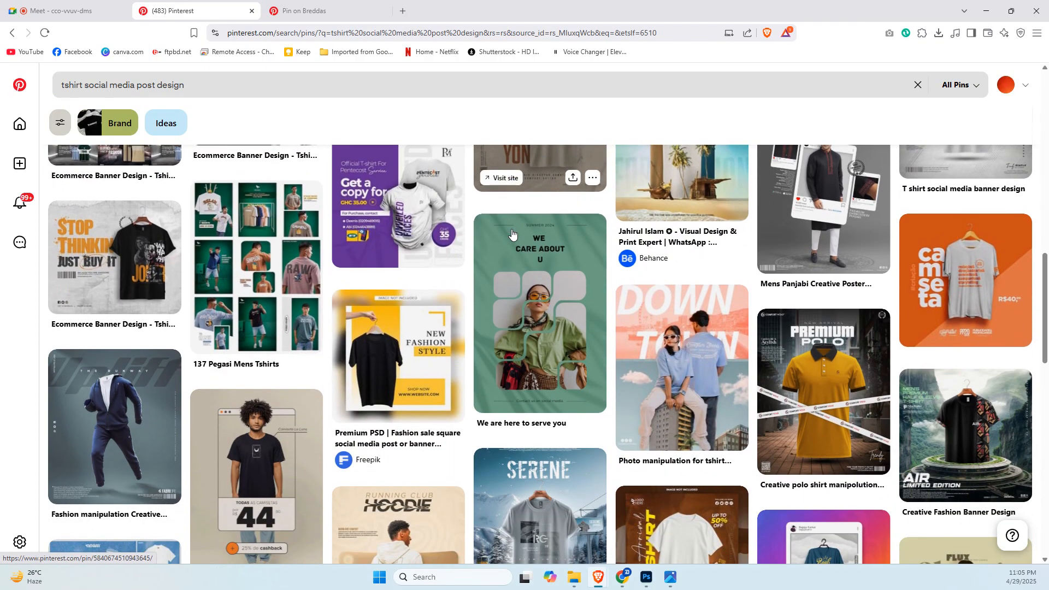
scroll(512, 233, down, 4)
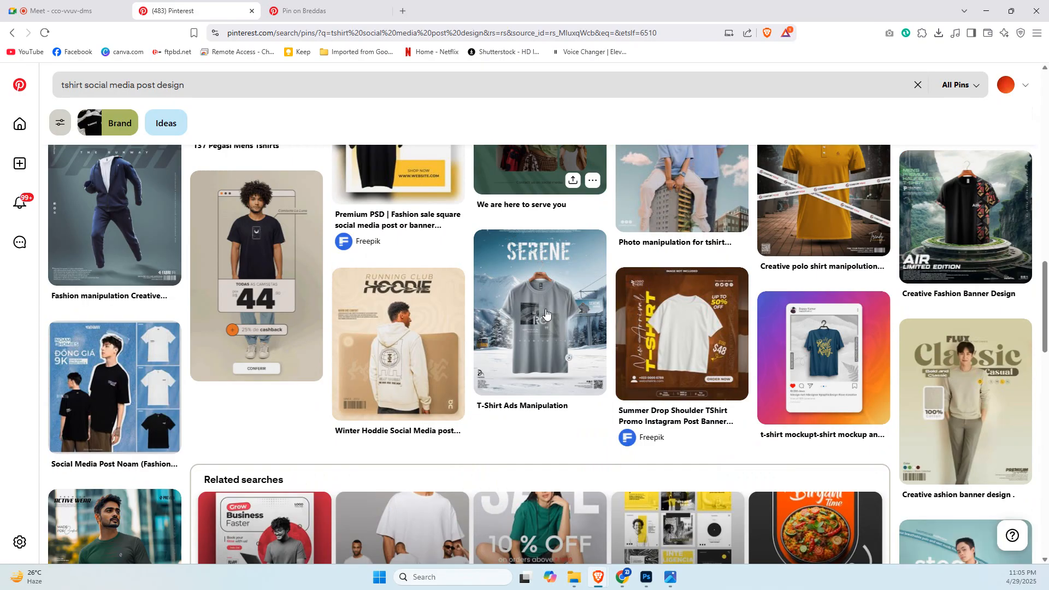
scroll(546, 312, down, 5)
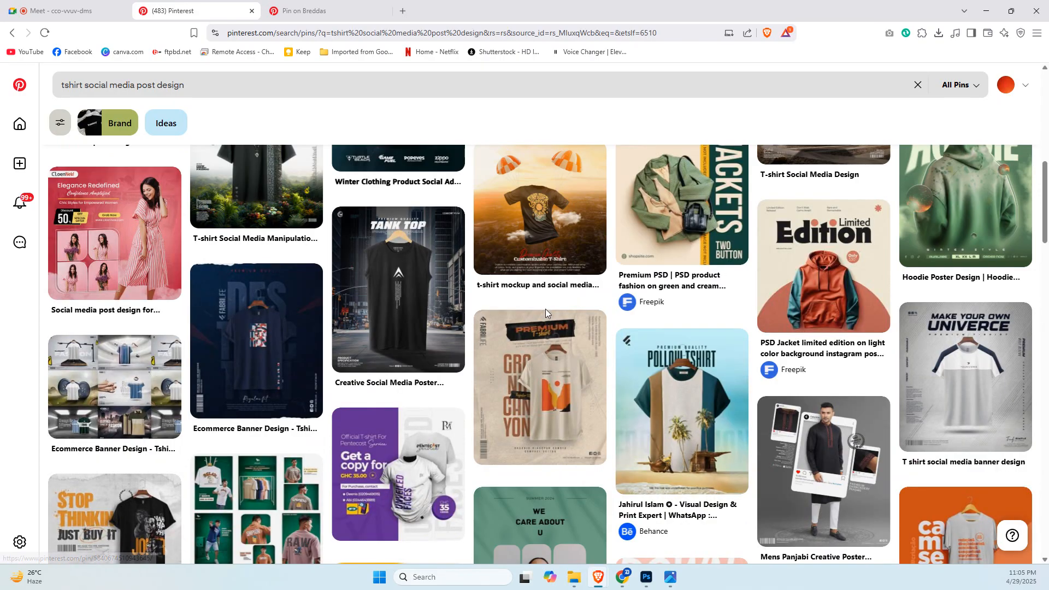
scroll(545, 313, up, 6)
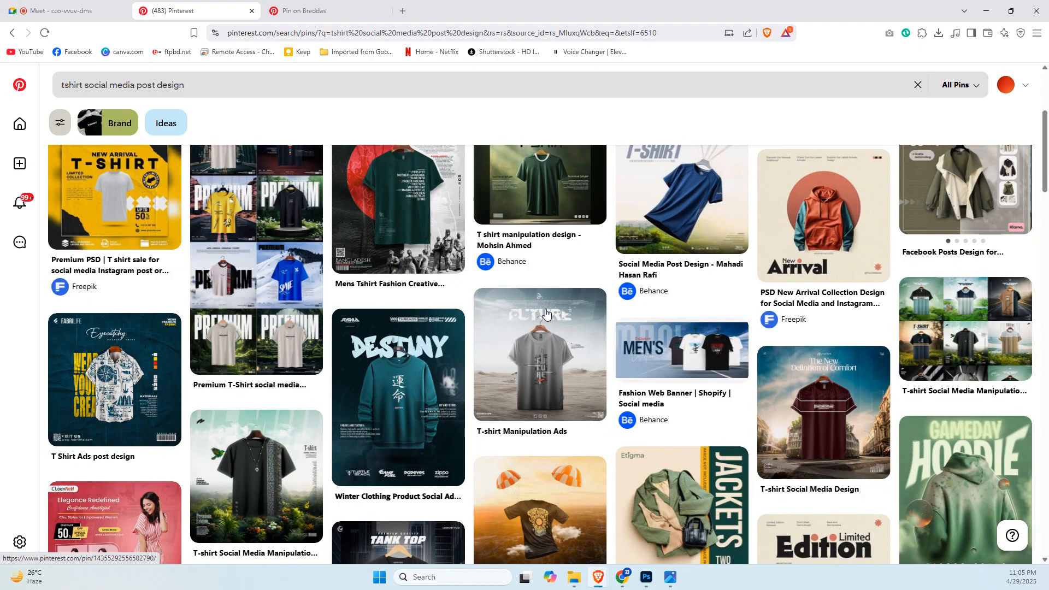
scroll(545, 313, up, 4)
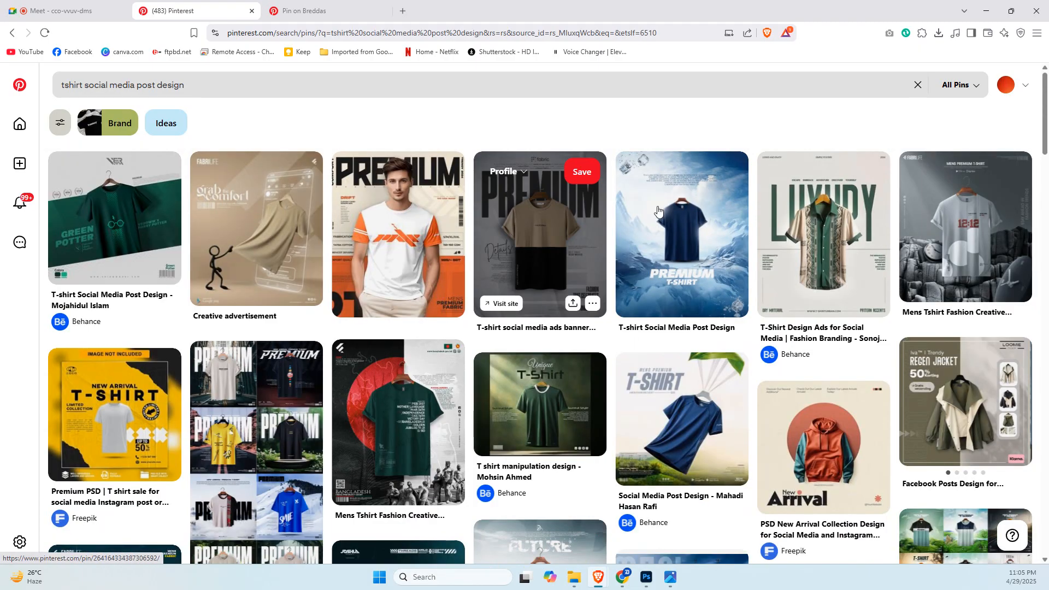
click(520, 219)
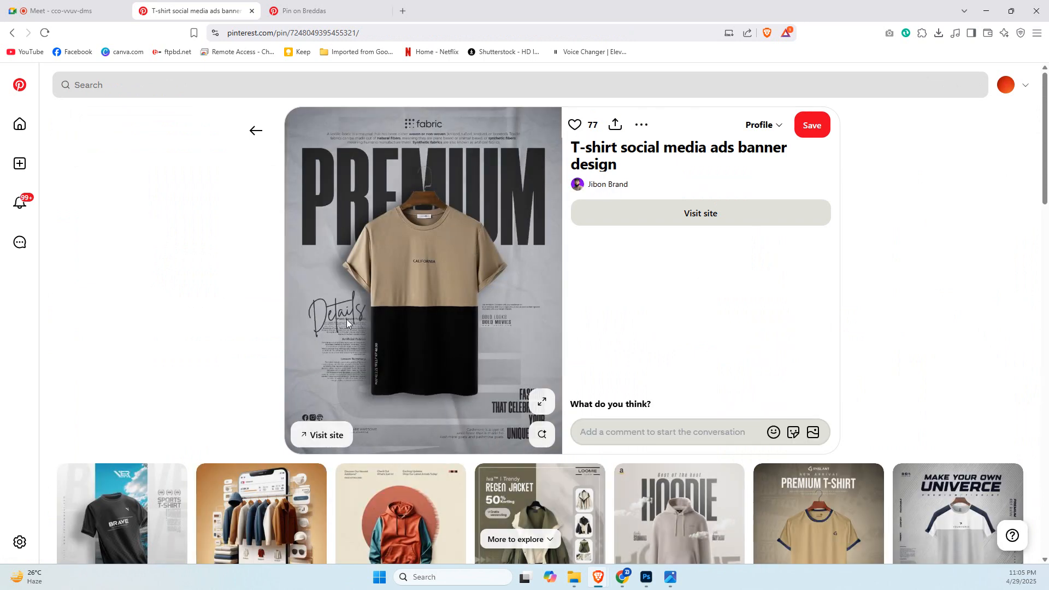
Compare the beige Grand Canyon pin with the grey two-tone T-shirt pin, ending on the grey one.
click(361, 4)
key(ctrl+shift+Tab)
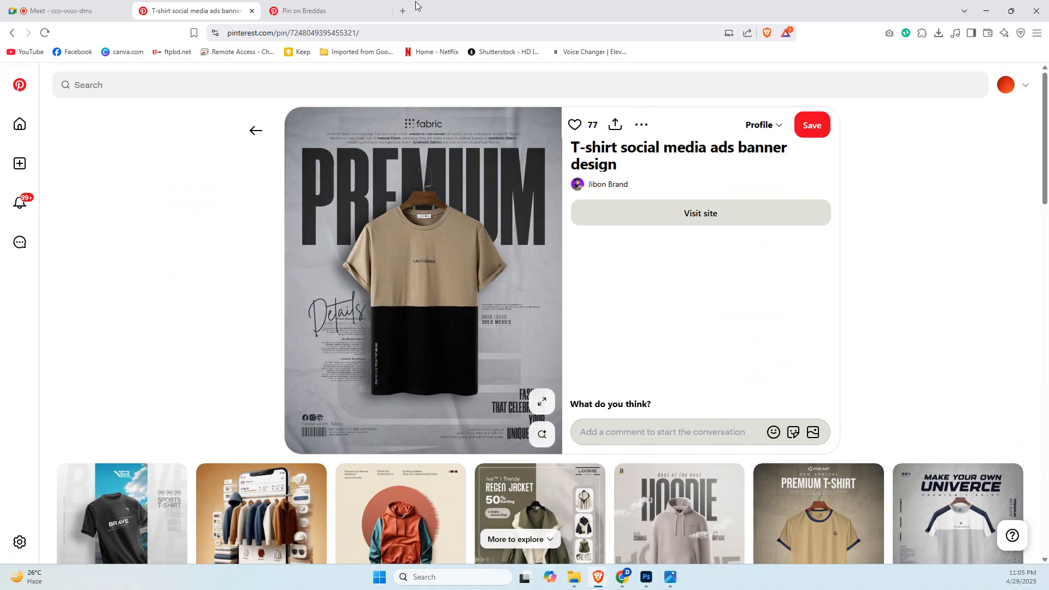
click(372, 7)
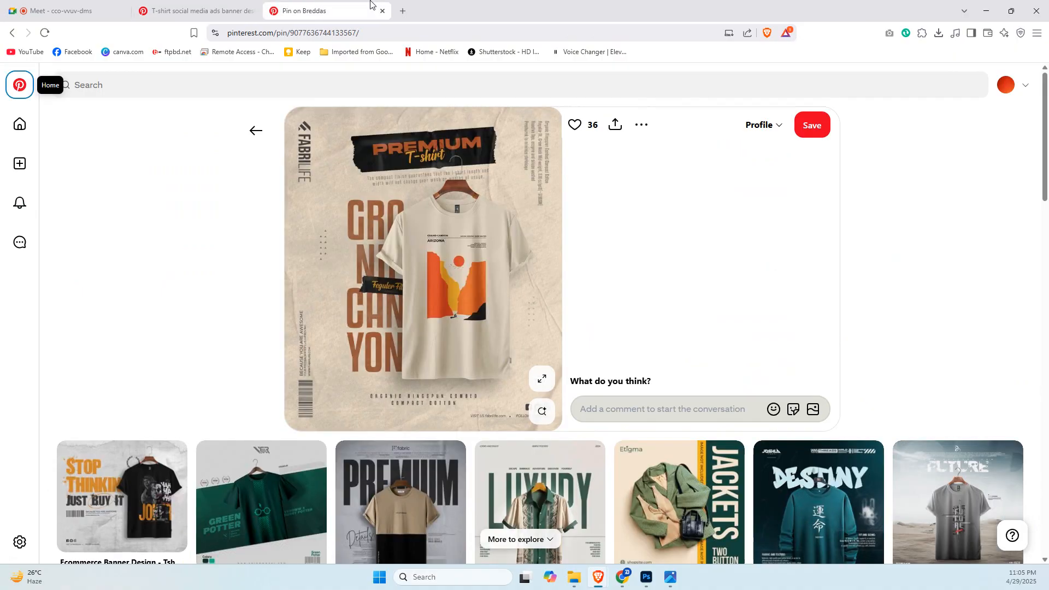
click(219, 7)
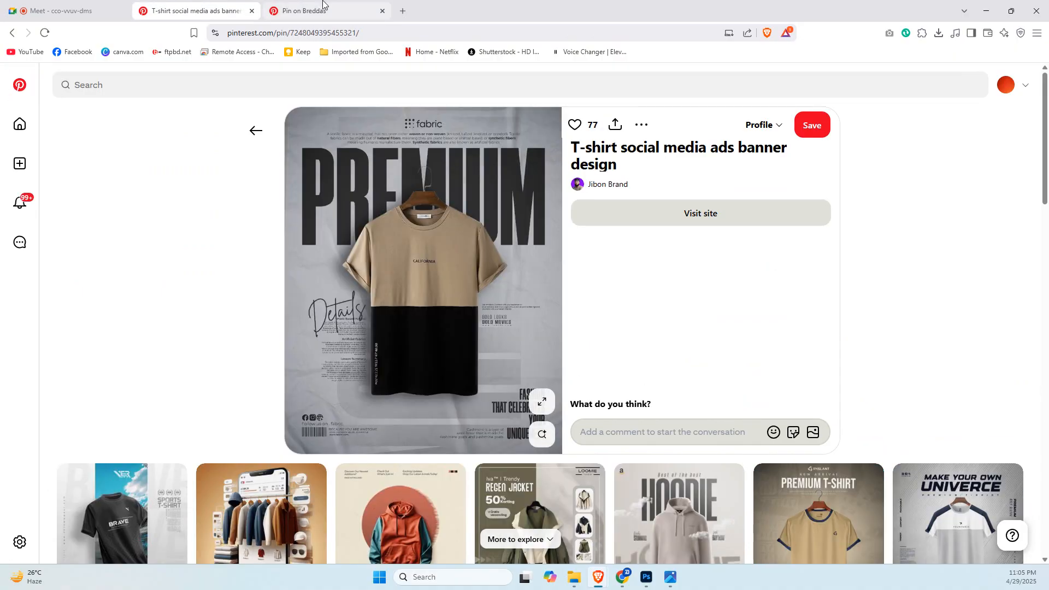
click(323, 5)
click(235, 7)
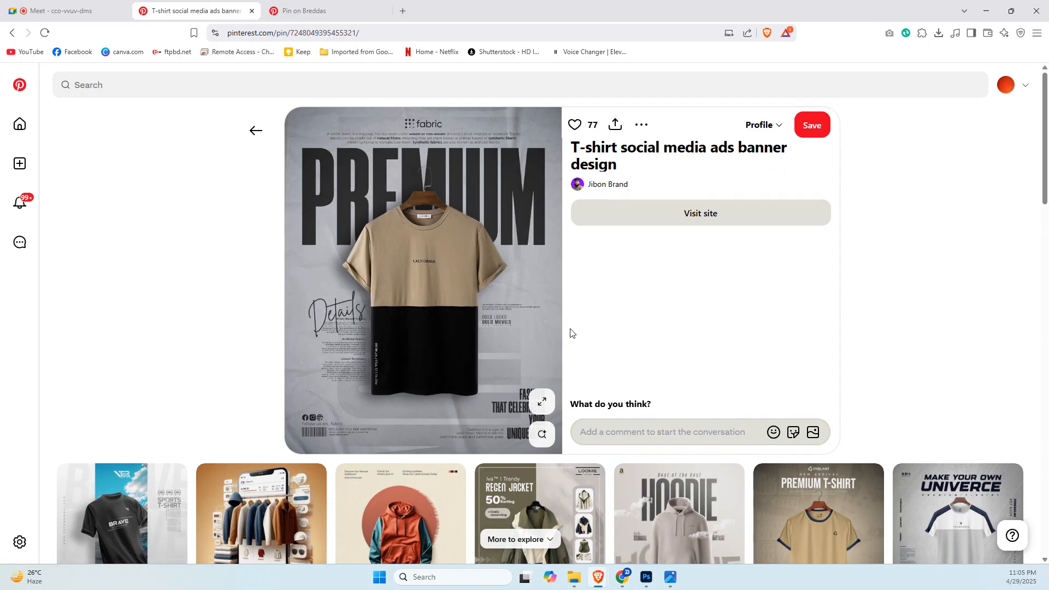
Open the "T shirt social media banner design" pin with the "Make Your Own Univerce" heading in a new tab and switch to it.
scroll(471, 294, down, 4)
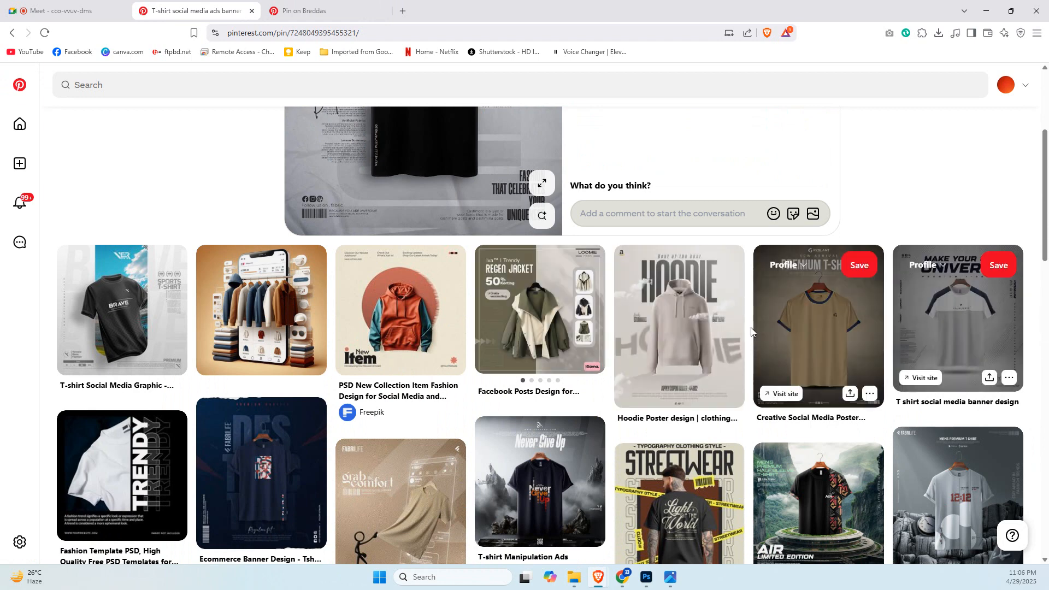
scroll(736, 355, down, 1)
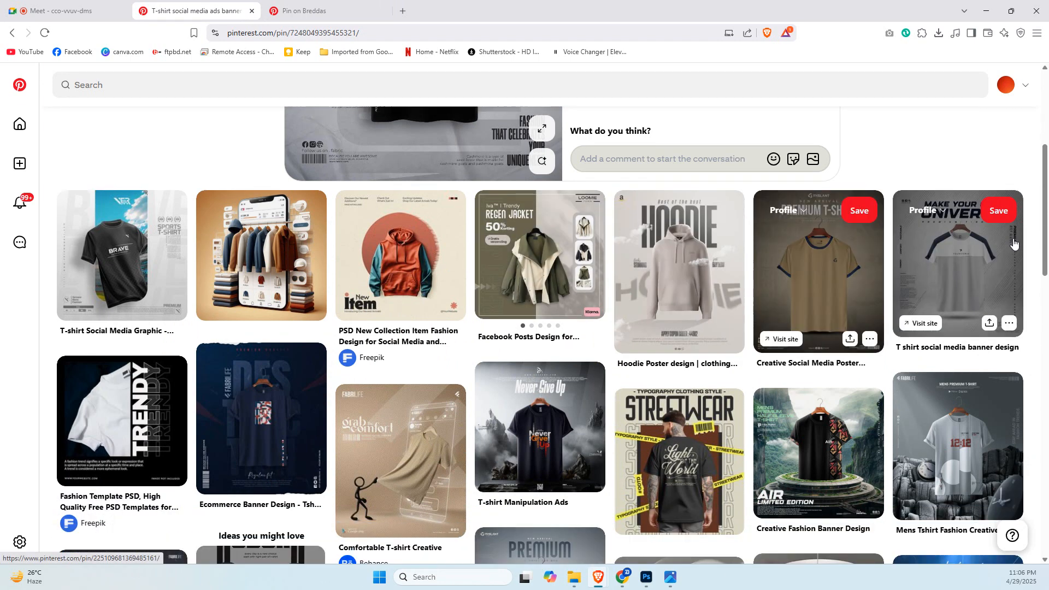
right_click(864, 316)
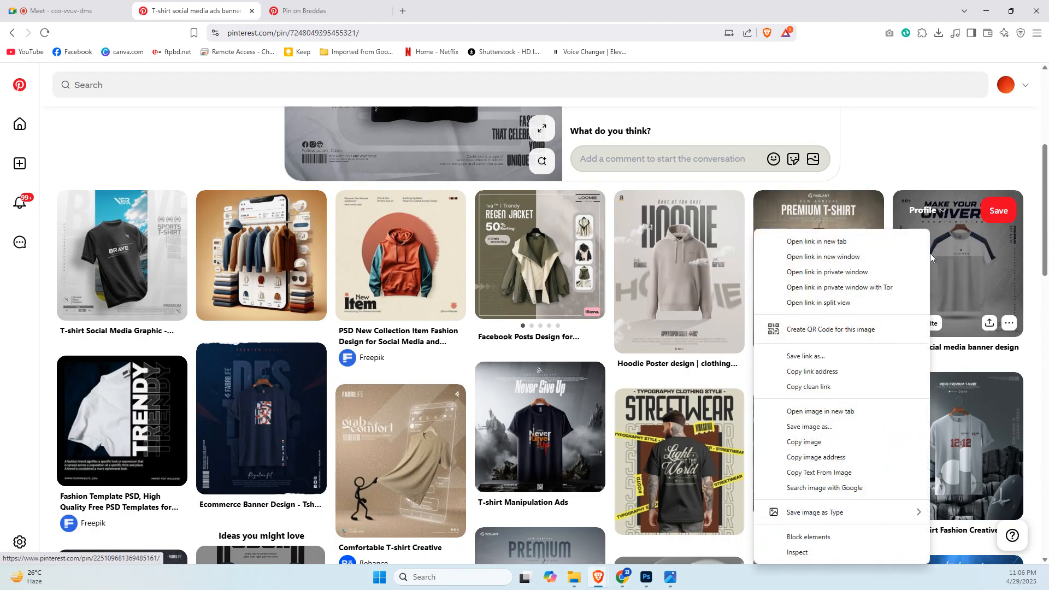
click(863, 241)
click(361, 9)
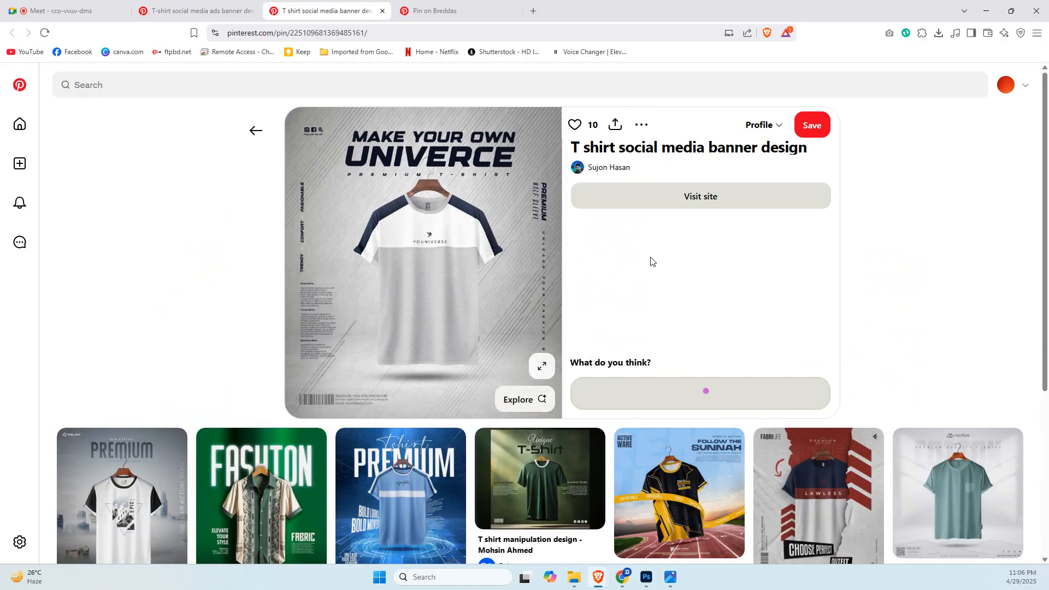
Compare the grey two-tone, "Make Your Own Univerce" and beige Grand Canyon pins, and look through the designs related to the Grand Canyon pin.
click(157, 6)
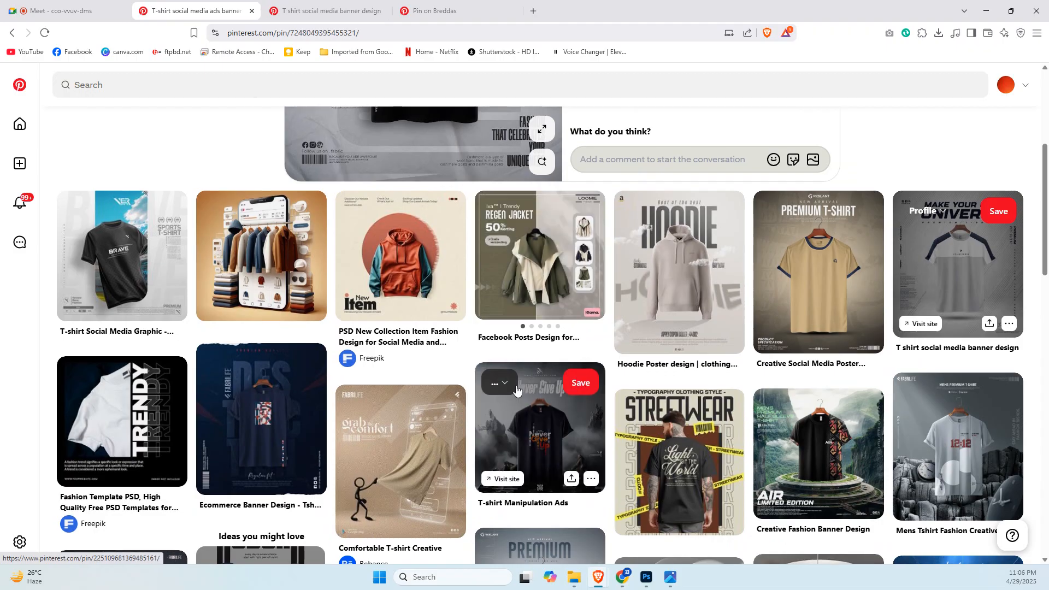
scroll(479, 386, up, 4)
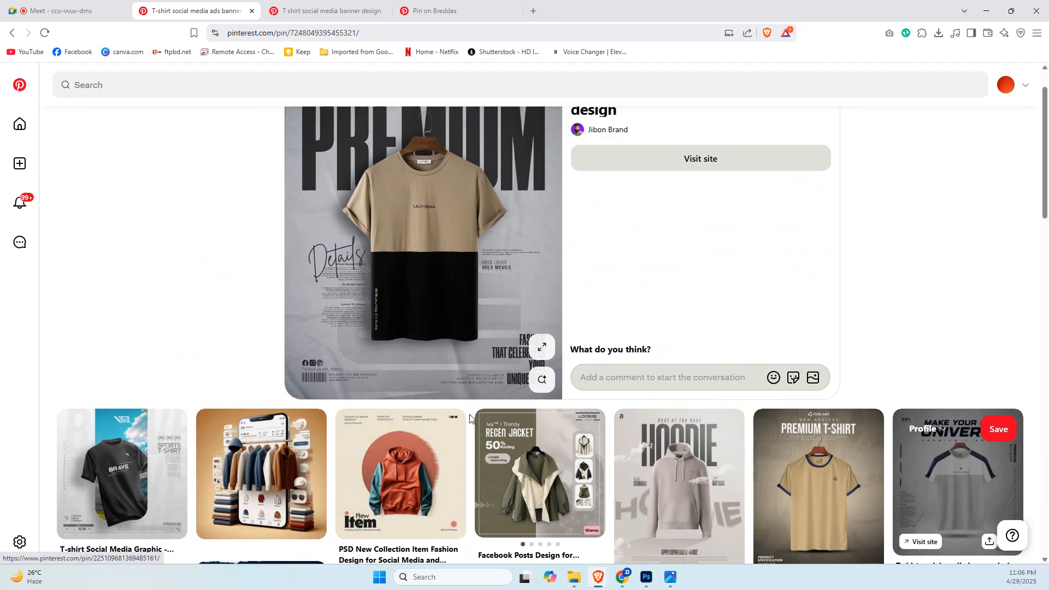
scroll(470, 419, up, 1)
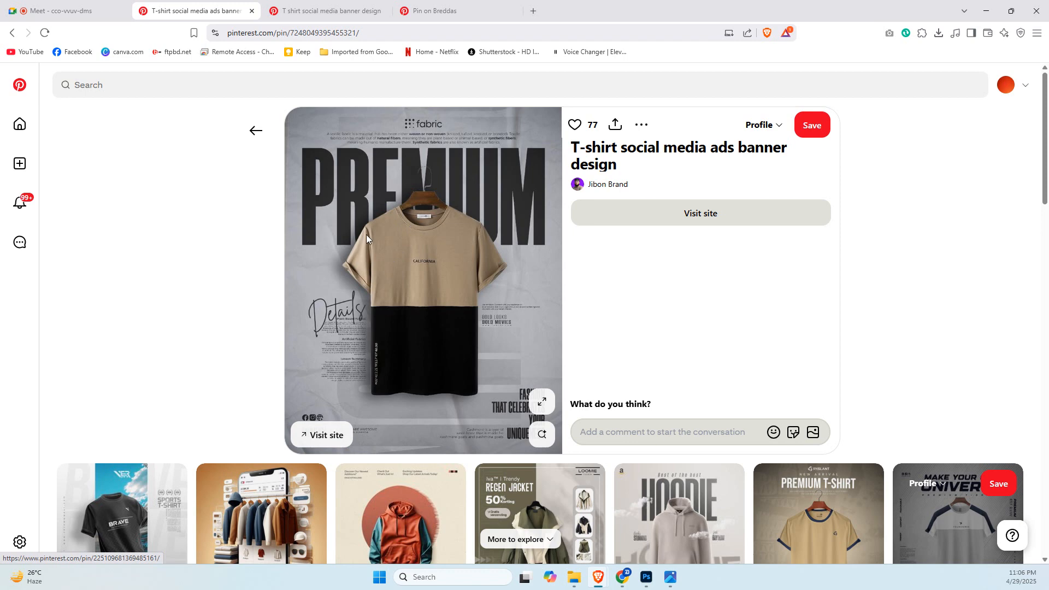
click(356, 8)
click(468, 7)
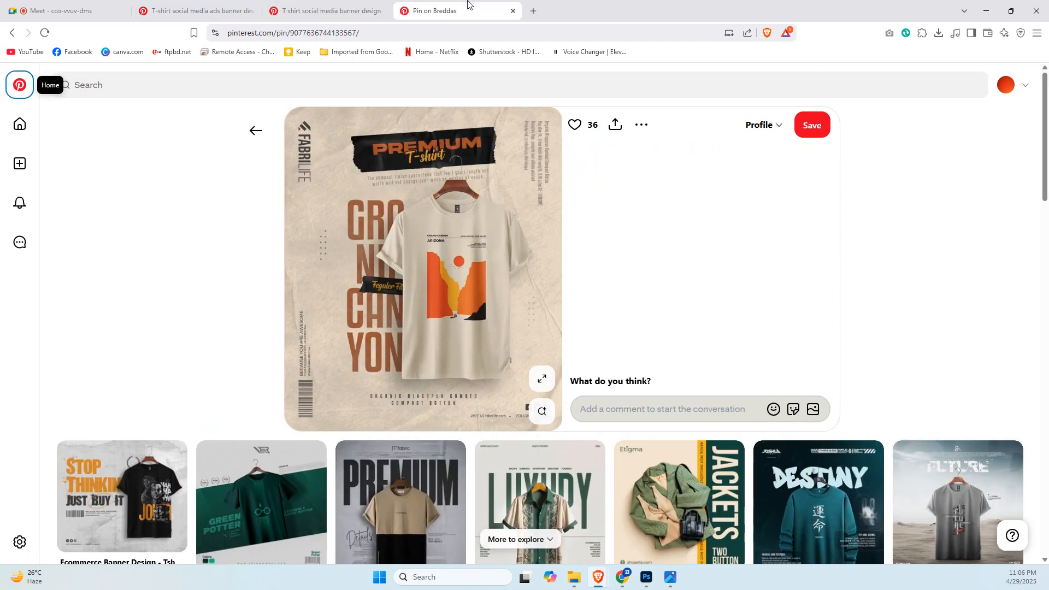
click(232, 8)
click(333, 7)
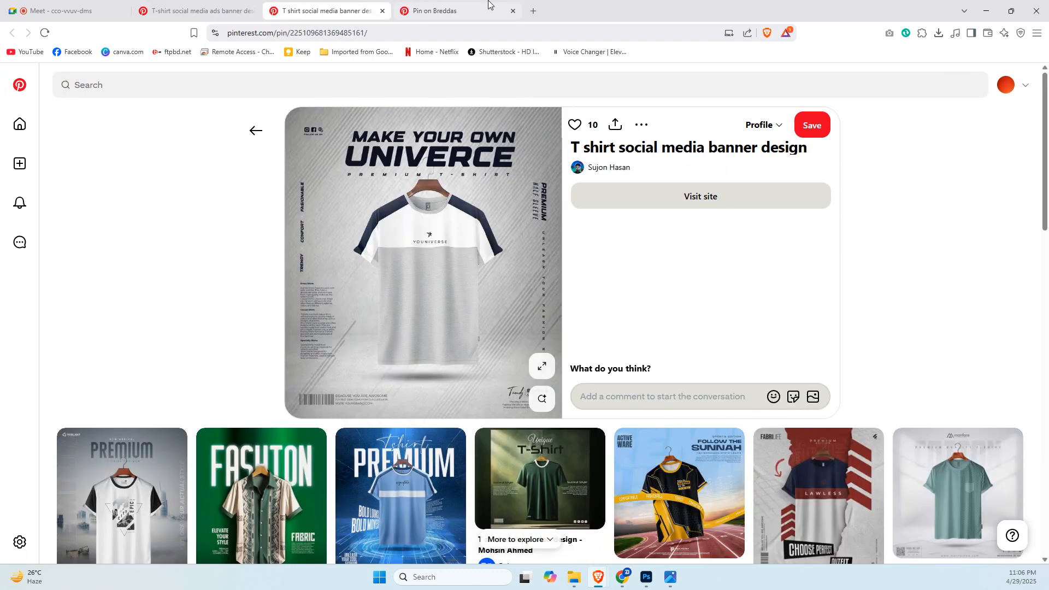
click(480, 8)
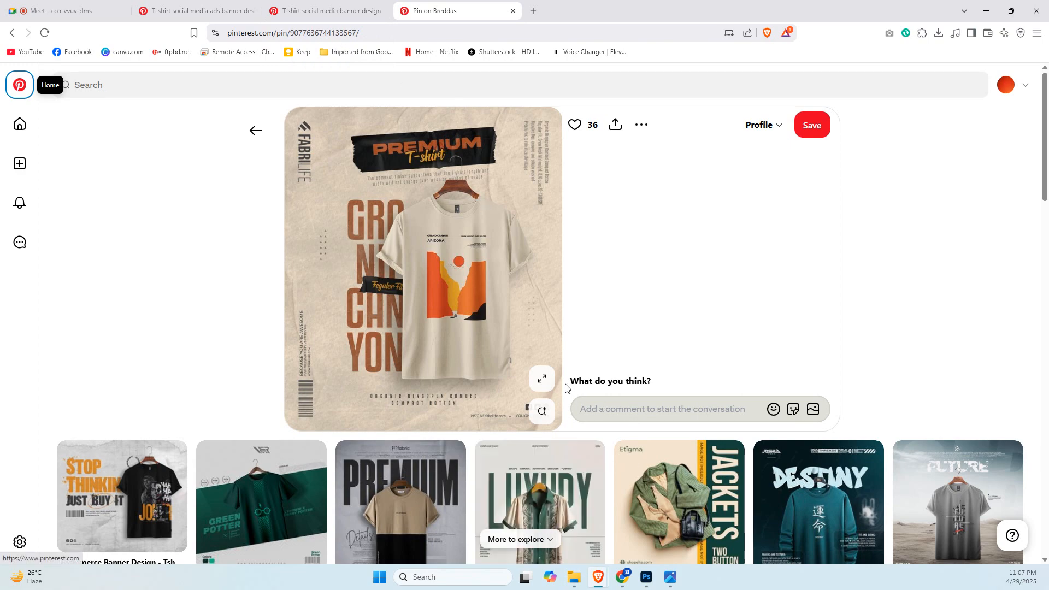
scroll(566, 388, down, 4)
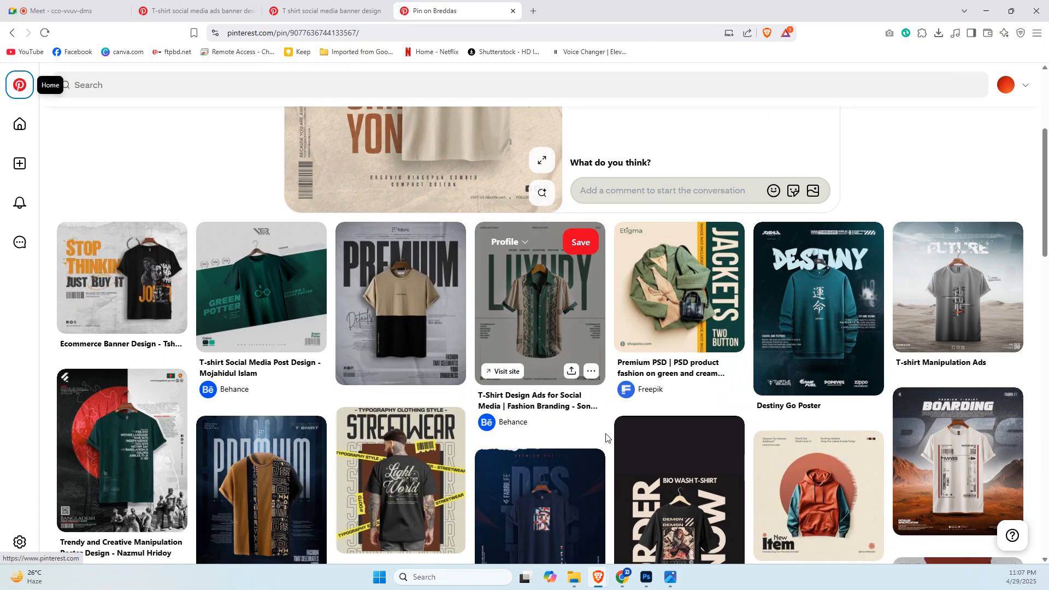
scroll(606, 437, down, 7)
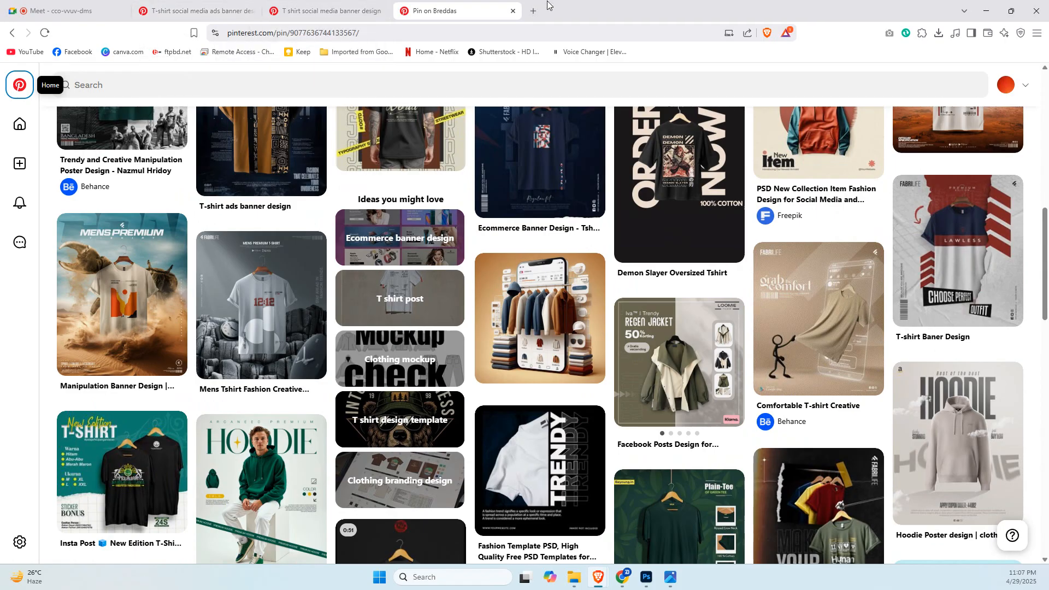
Search Google for "trending free fonts" in a new tab.
click(534, 11)
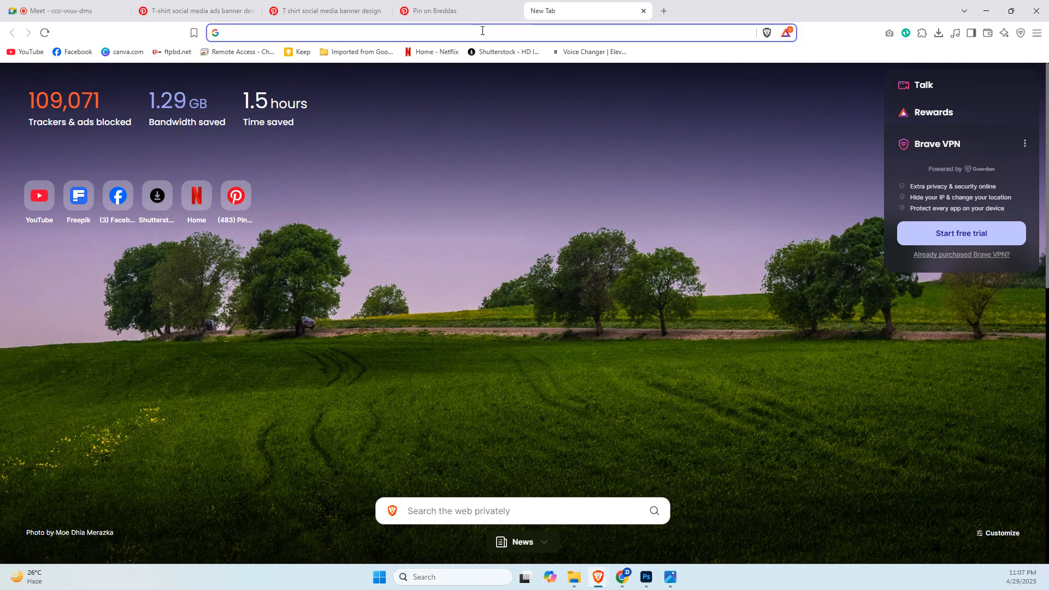
text(f)
key(BackSpace)
key(BackSpace)
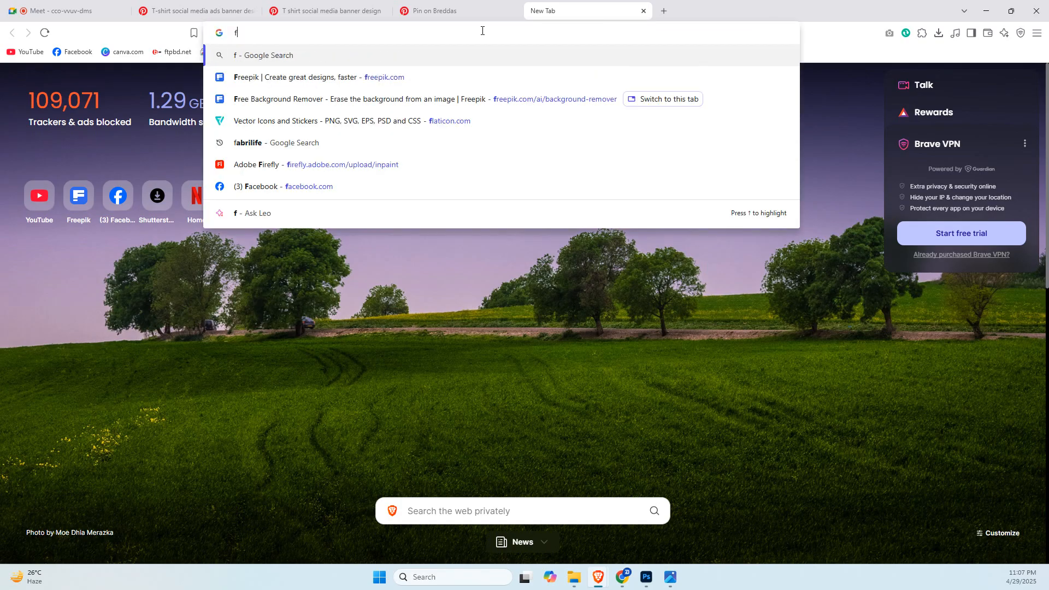
text(trend)
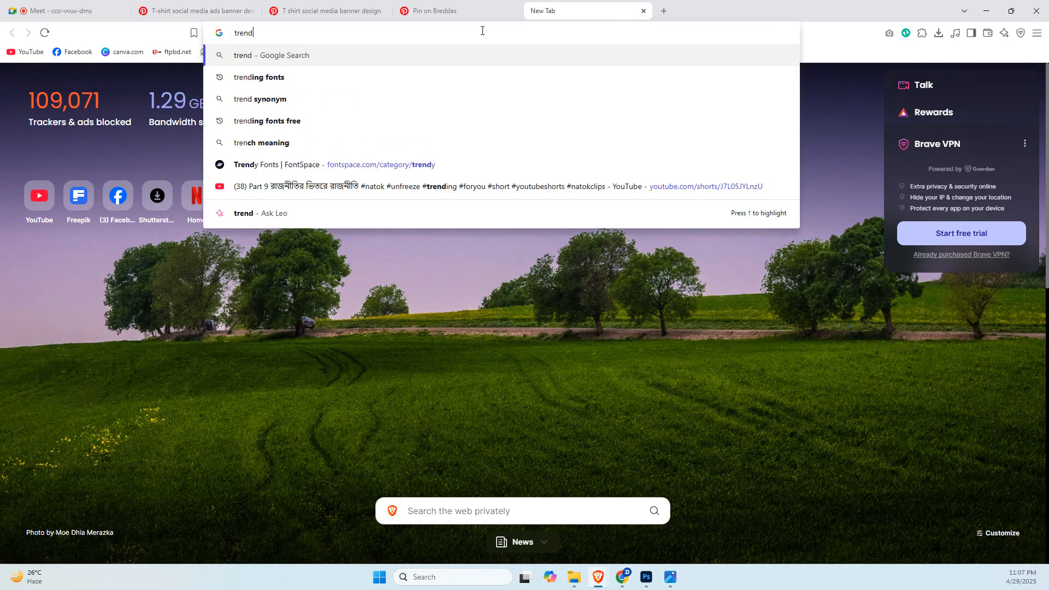
text(ing free )
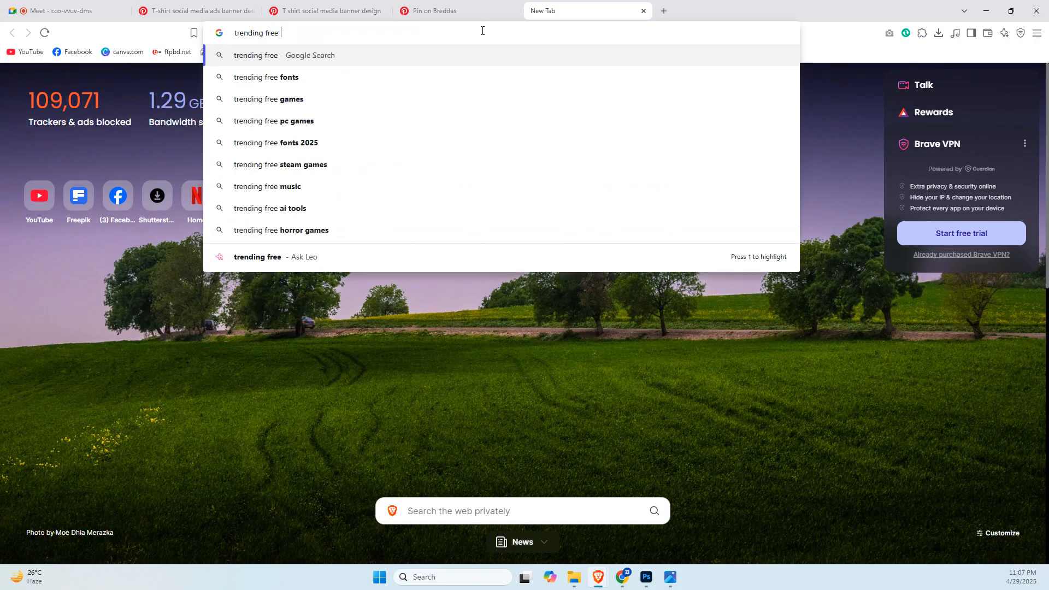
text(font)
key(Return)
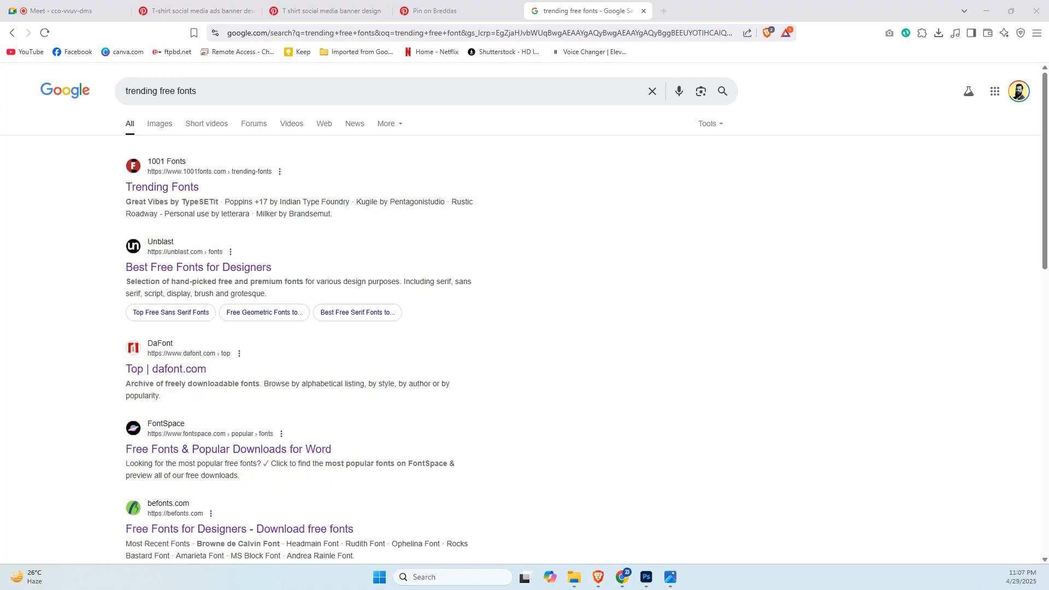
Open Unblast's "Best Free Fonts for Designers" search result and browse the listed fonts.
key(super+d)
key(super+d)
click(247, 273)
click(246, 273)
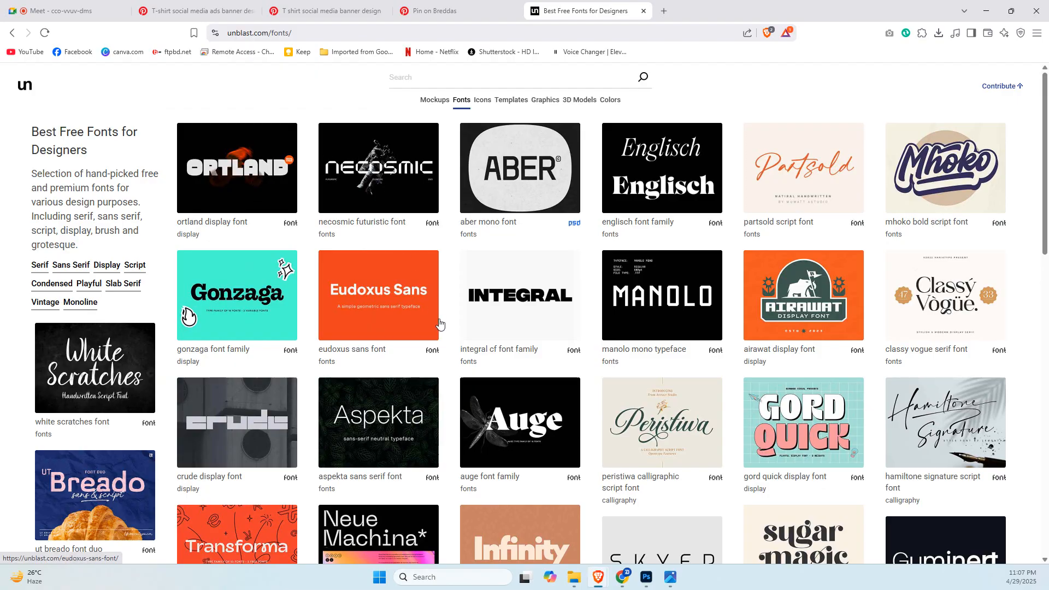
scroll(441, 325, down, 4)
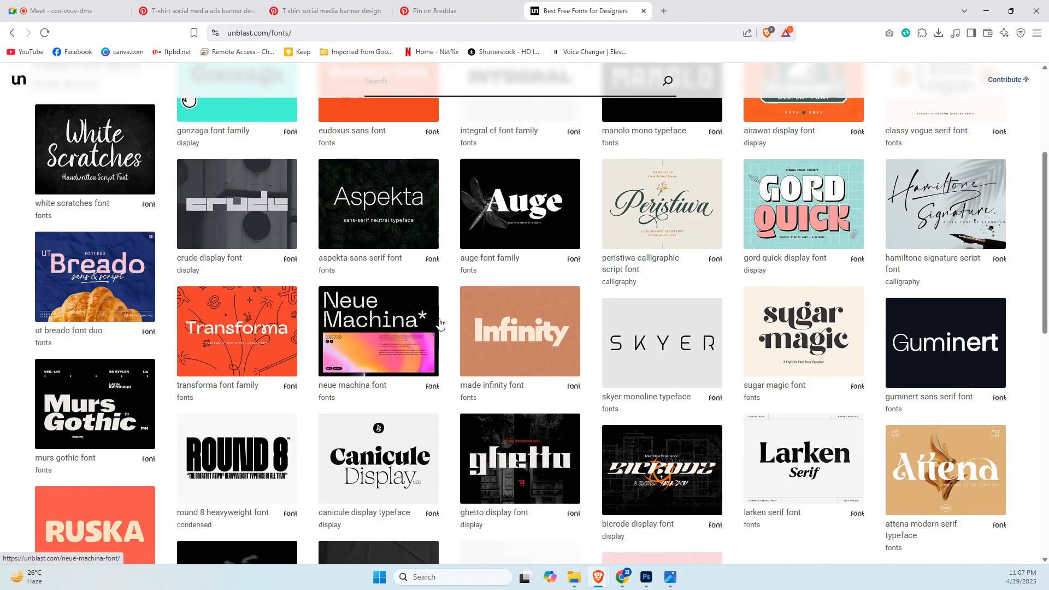
Open the Crude display font from the Unblast list and go to its download page.
click(235, 253)
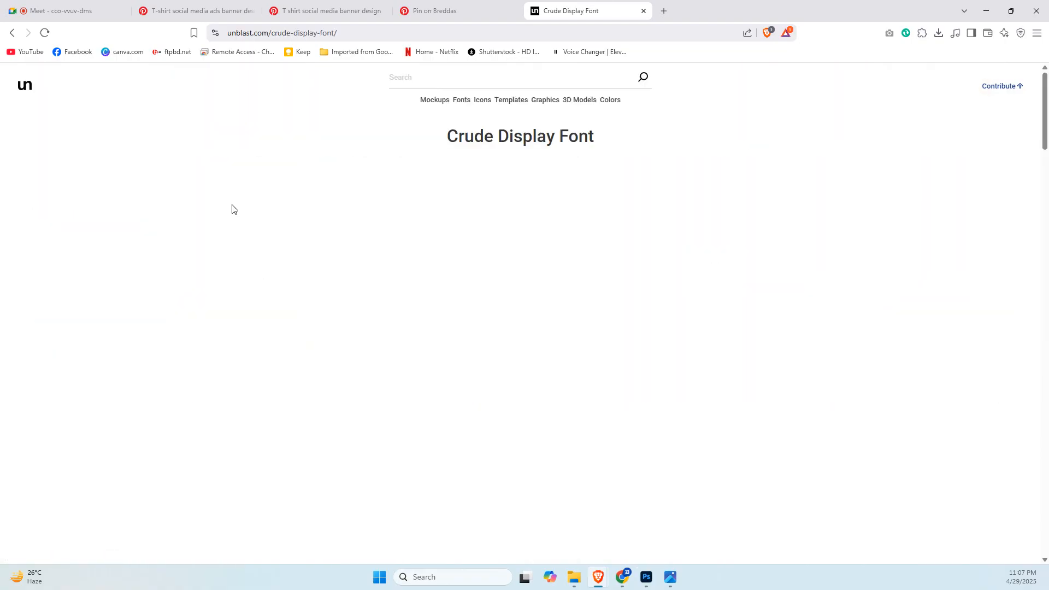
scroll(608, 264, down, 5)
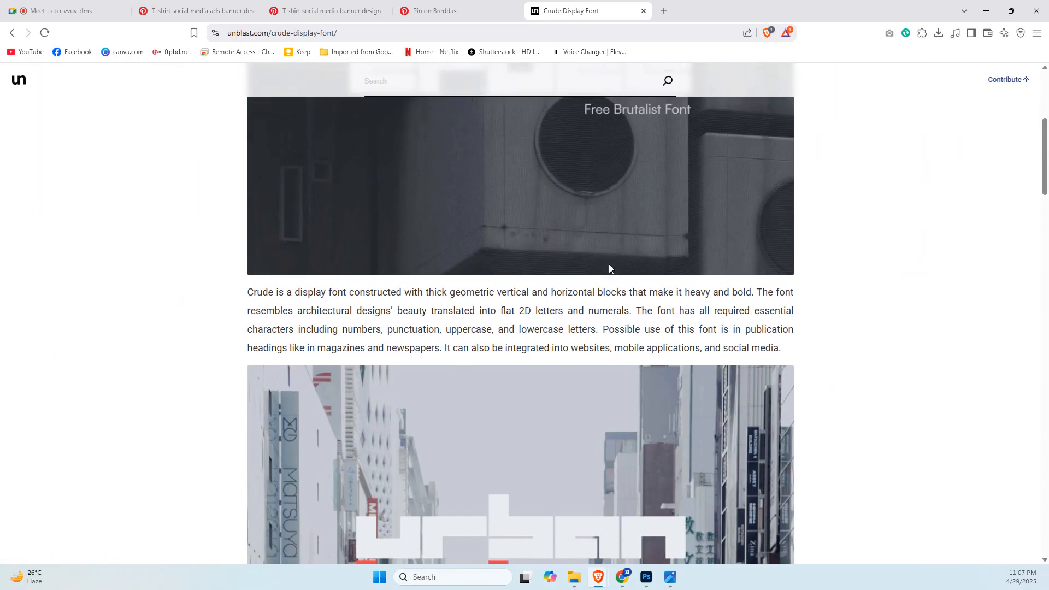
scroll(609, 265, down, 20)
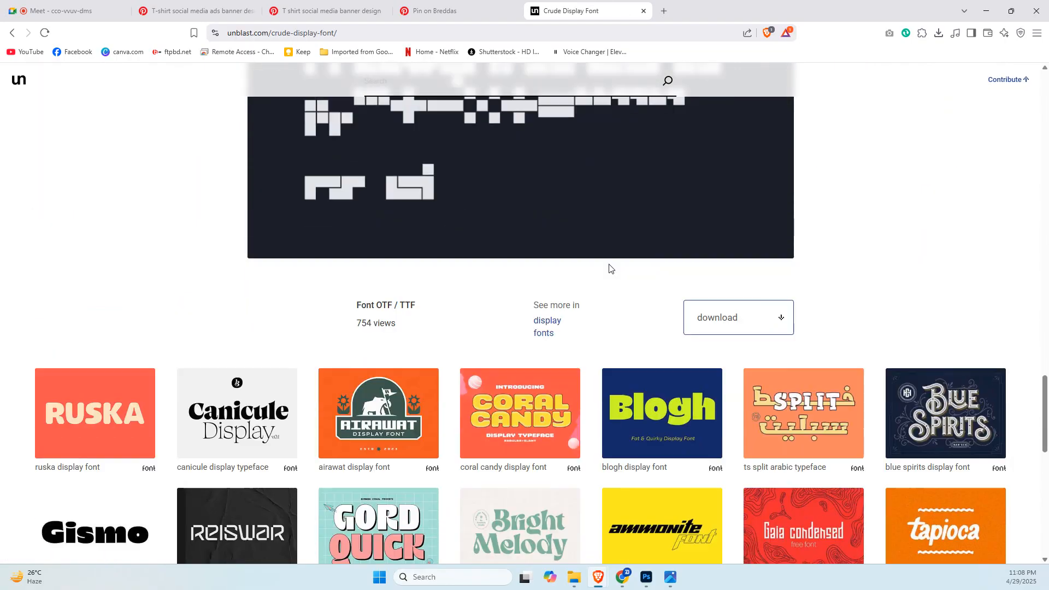
scroll(608, 266, down, 3)
scroll(765, 257, up, 2)
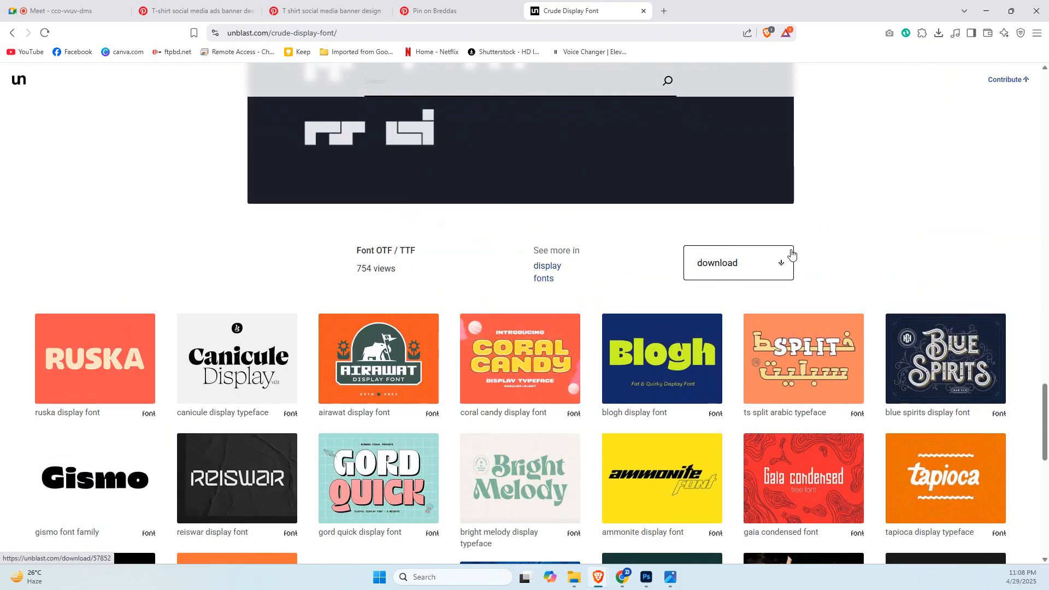
click(744, 268)
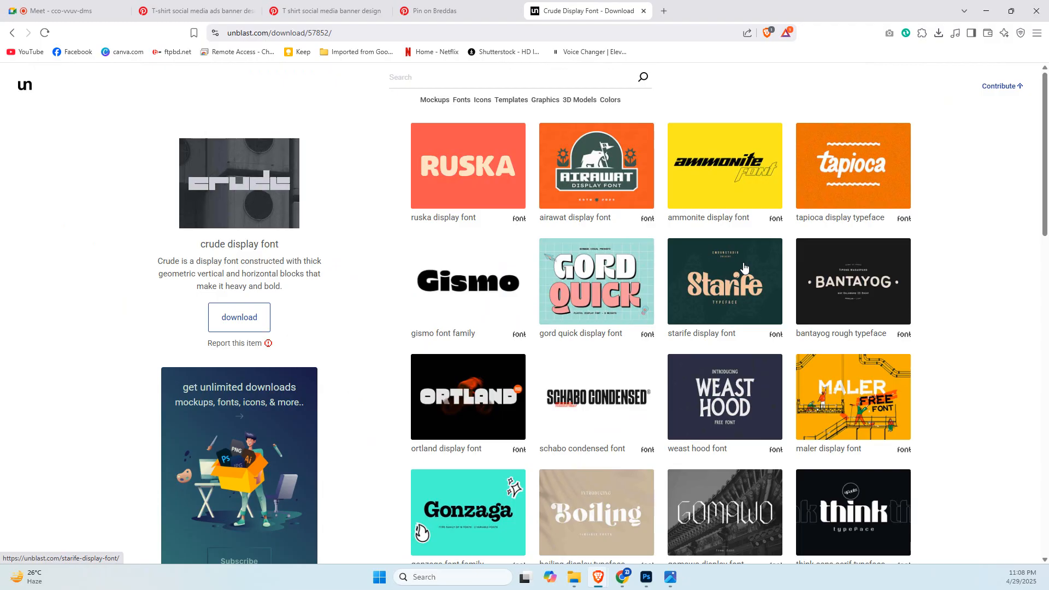
Follow the download link for the Crude display font to its Behance project.
scroll(744, 267, down, 3)
scroll(744, 268, up, 3)
click(250, 319)
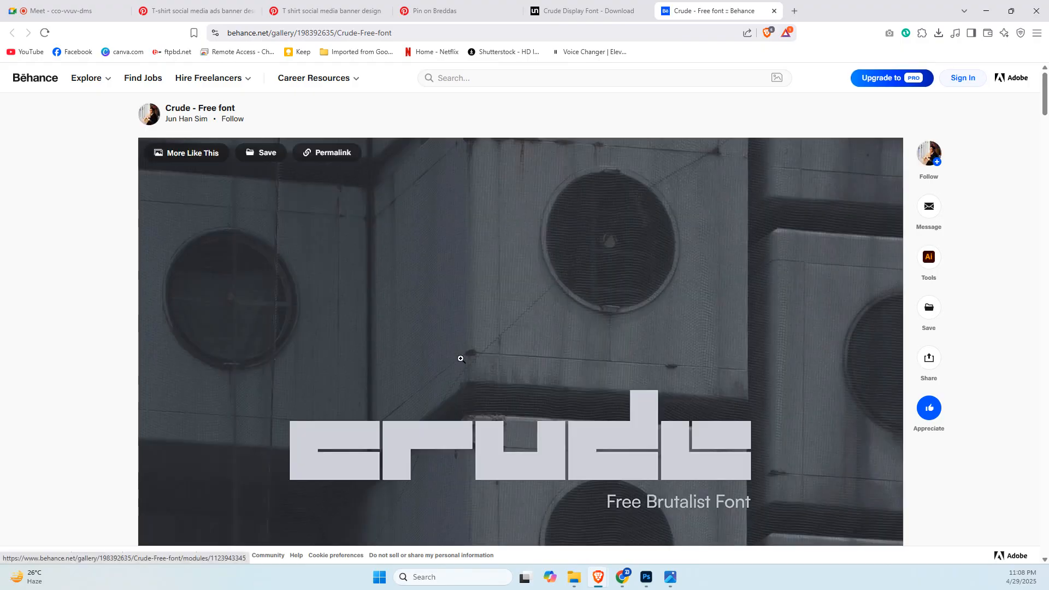
Find the Gumroad download link near the end of the "Crude - Free font" project and open it.
scroll(650, 358, down, 7)
scroll(651, 358, down, 4)
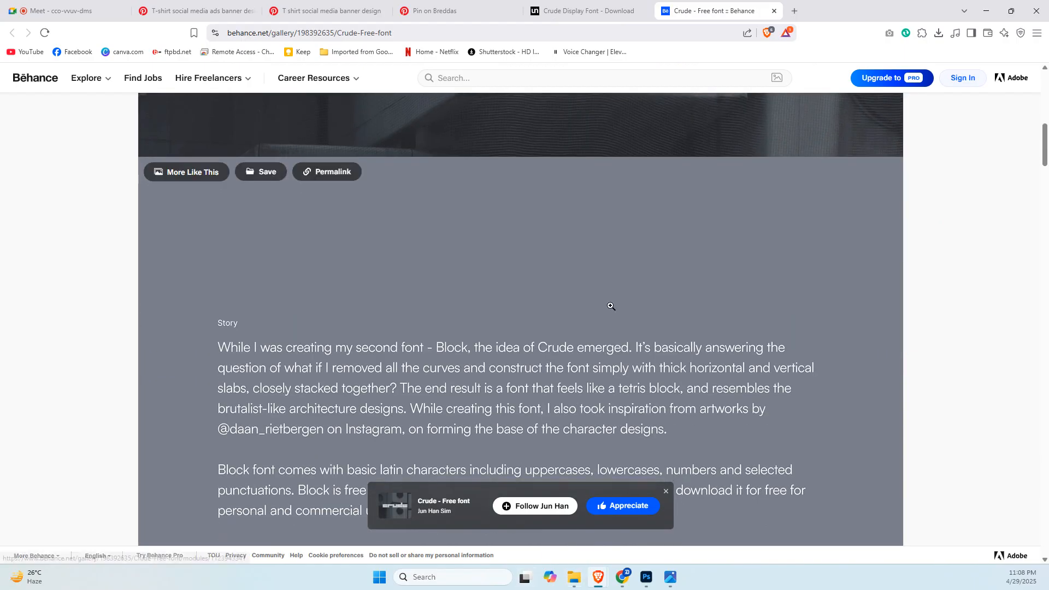
scroll(611, 305, down, 15)
scroll(610, 306, down, 20)
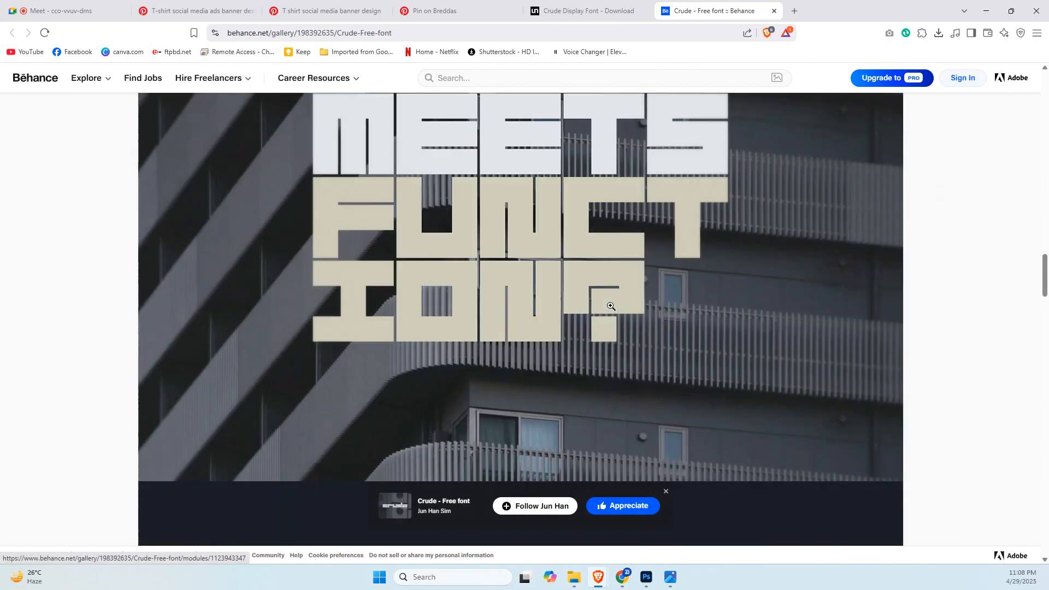
scroll(610, 305, down, 8)
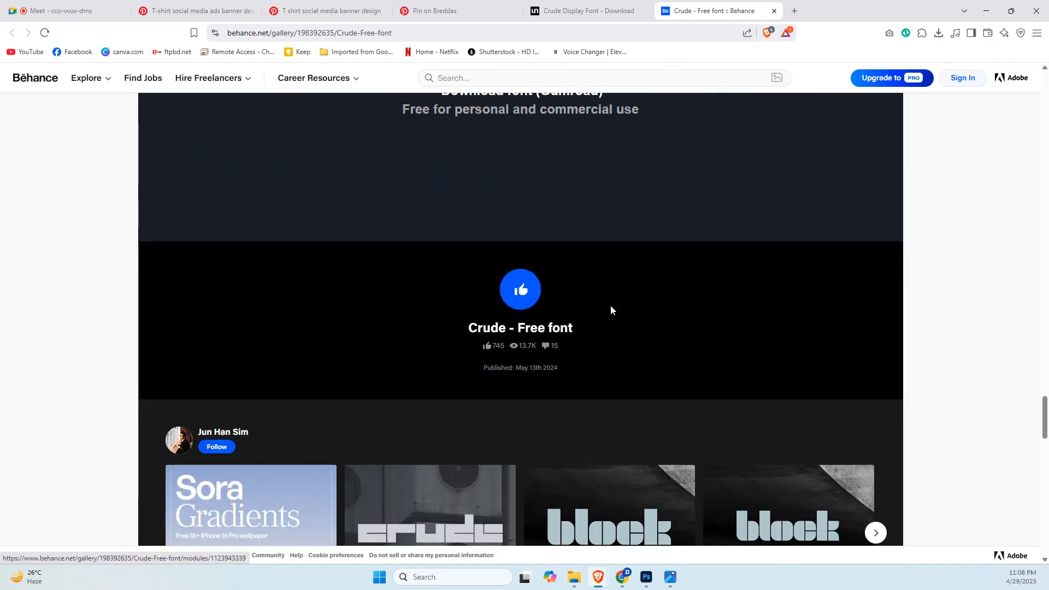
scroll(611, 305, up, 4)
click(549, 313)
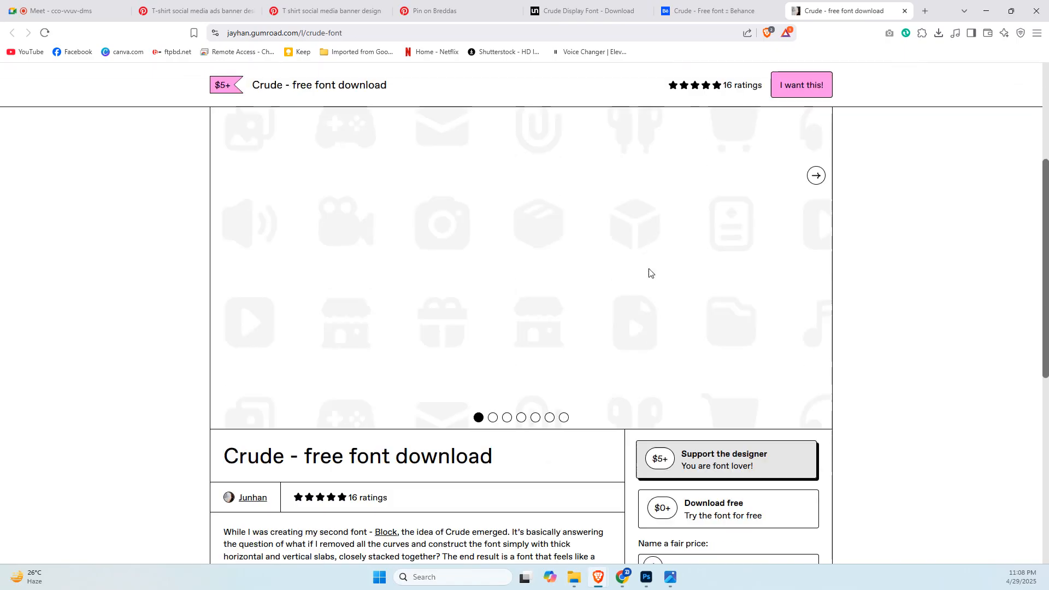
Review the Crude font's Gumroad page and choose the $0+ "Download free" option.
scroll(649, 270, down, 6)
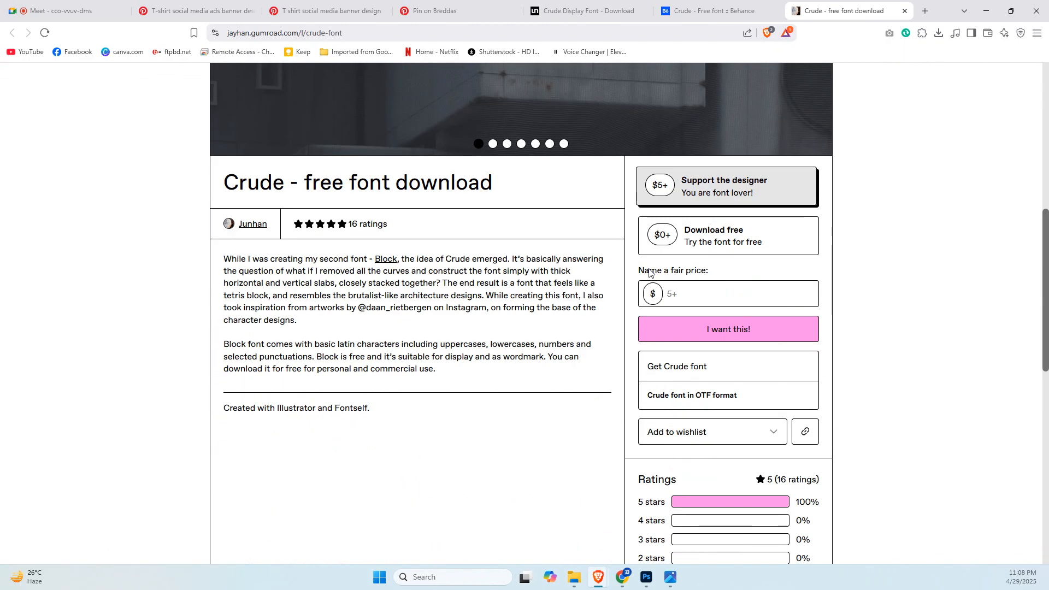
scroll(589, 319, down, 9)
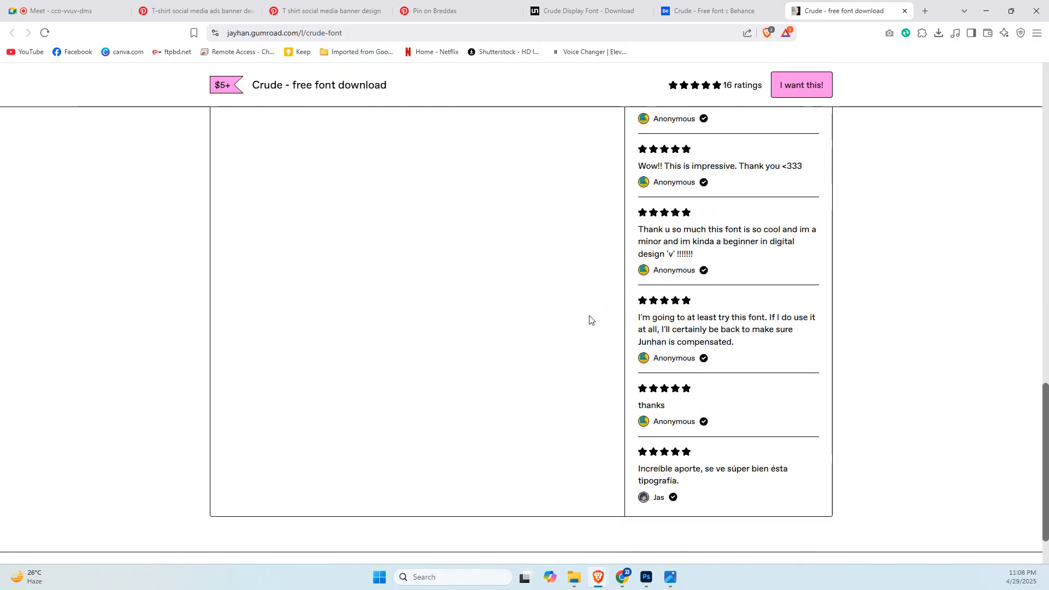
scroll(590, 320, up, 4)
scroll(590, 318, up, 10)
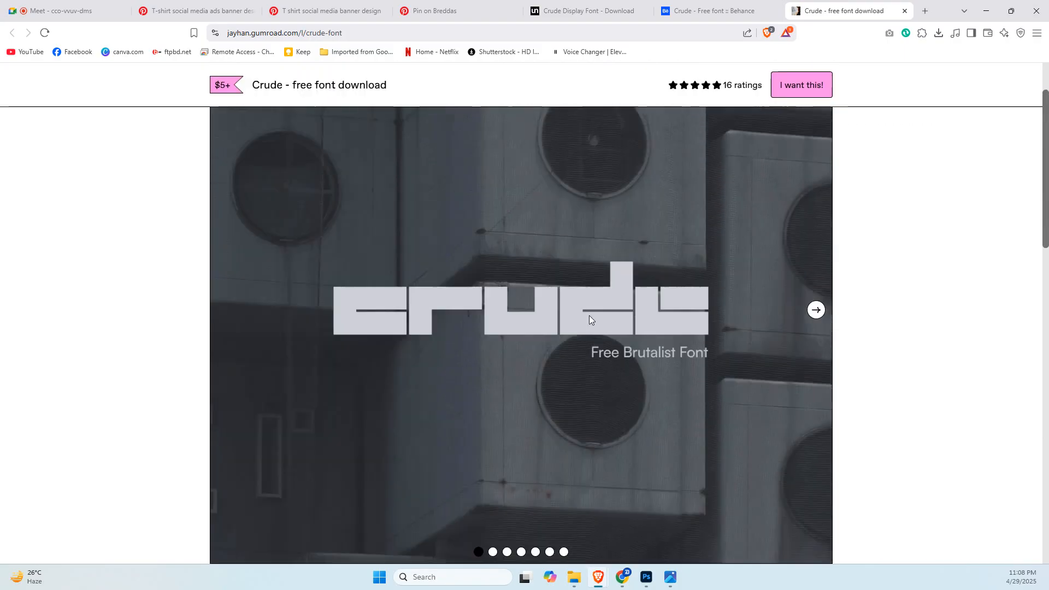
click(794, 82)
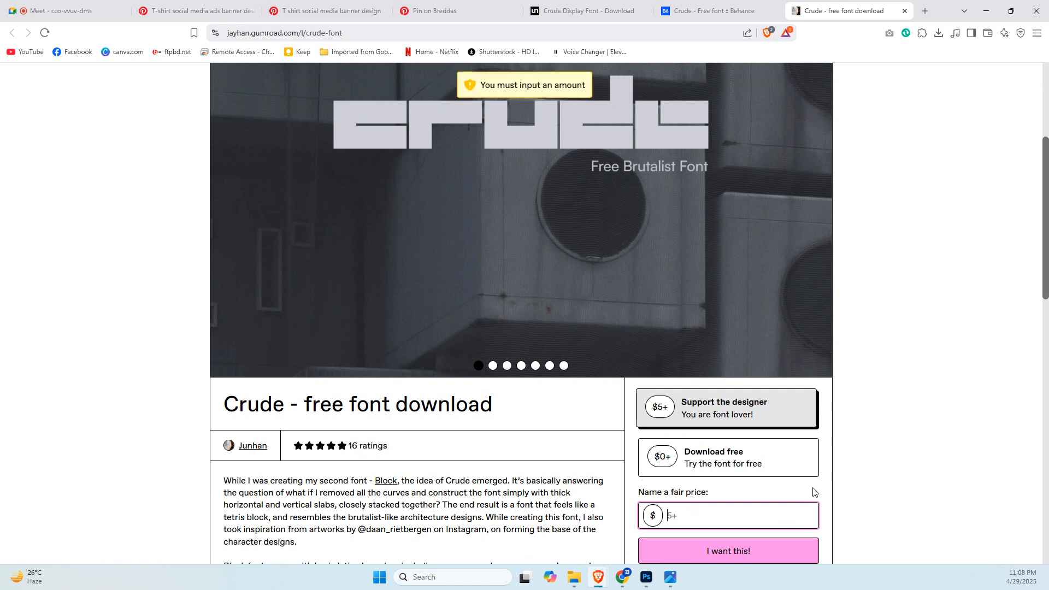
click(780, 462)
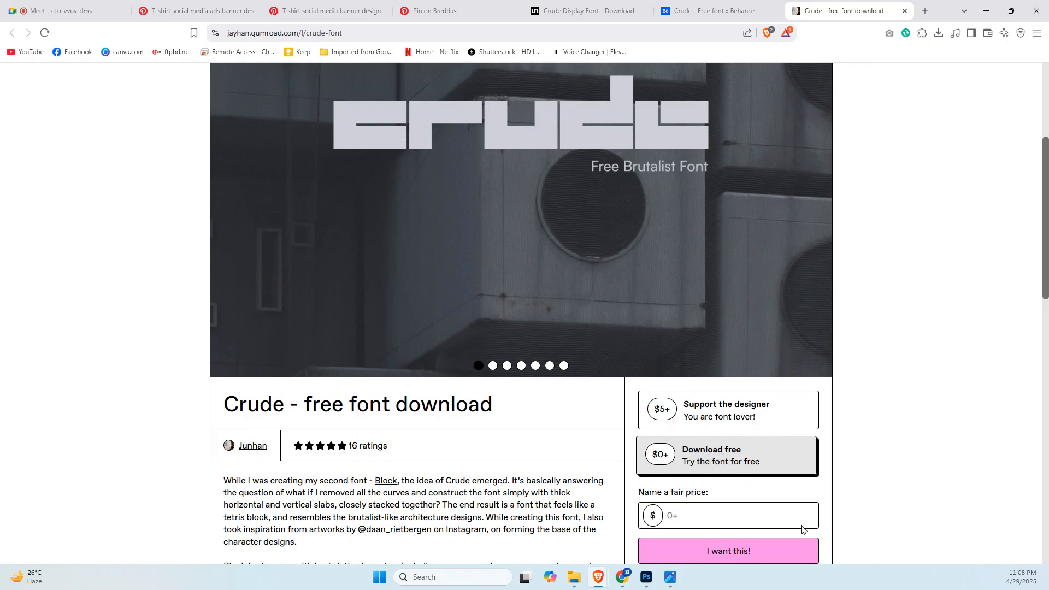
Set the fair price for the free Crude font to $0 and proceed to its checkout.
scroll(896, 491, down, 2)
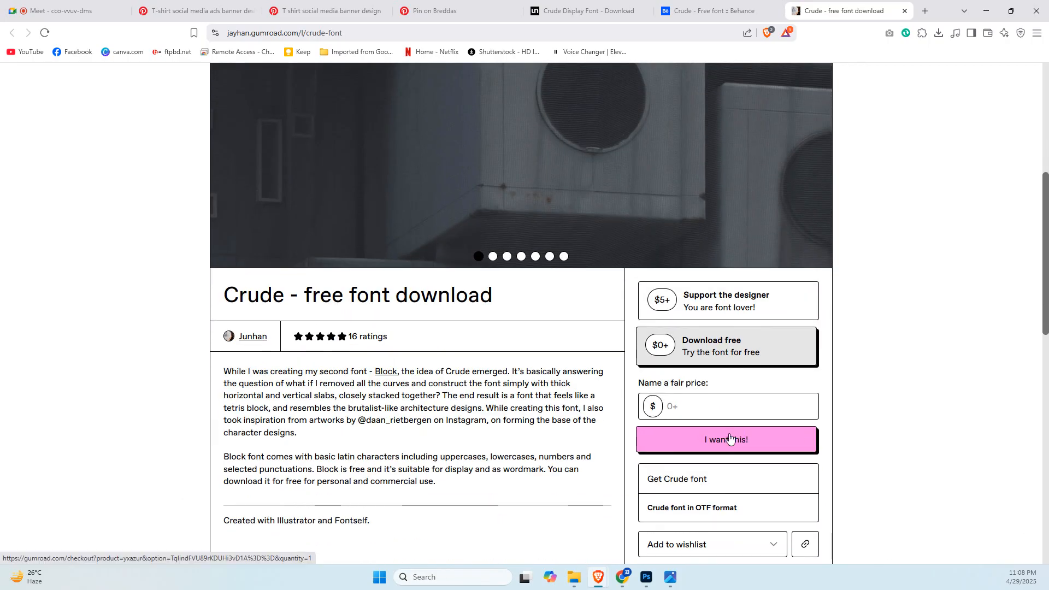
click(730, 439)
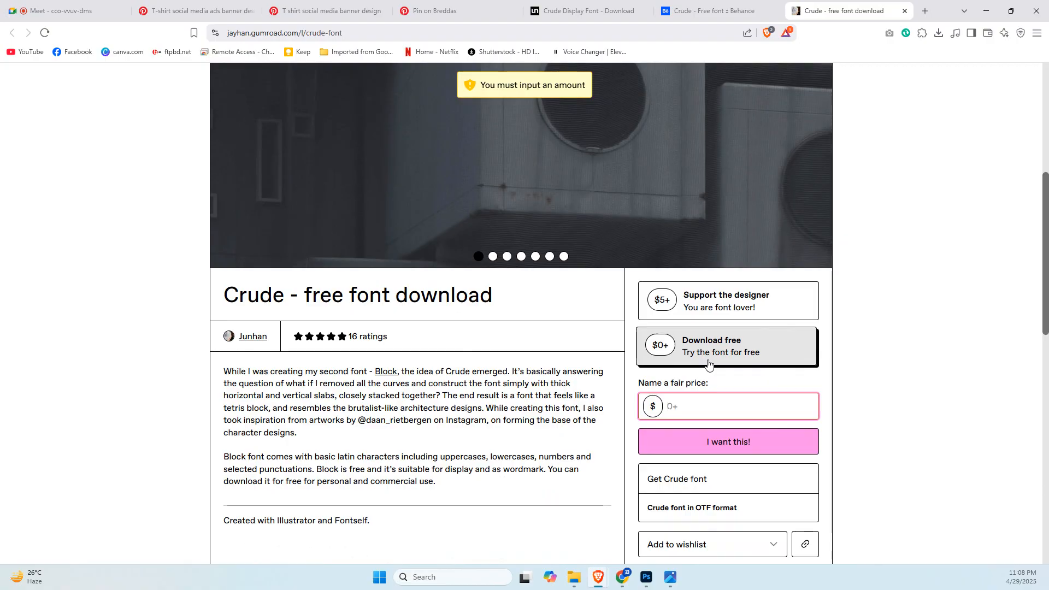
click(688, 404)
text(0)
click(712, 442)
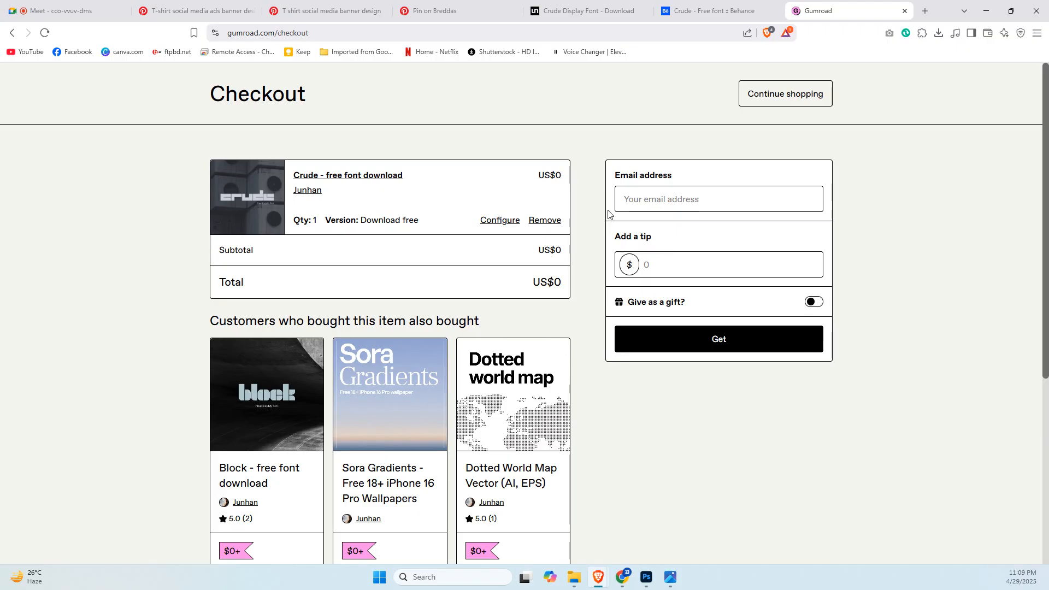
Fill in the buyer's email address, set the tip to $0 and submit the free order.
click(646, 199)
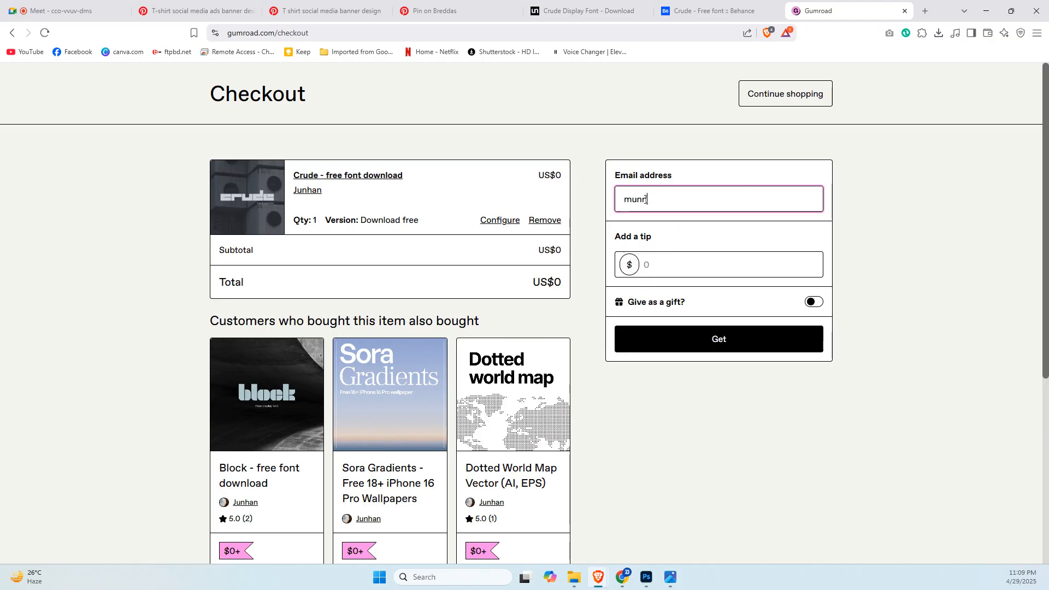
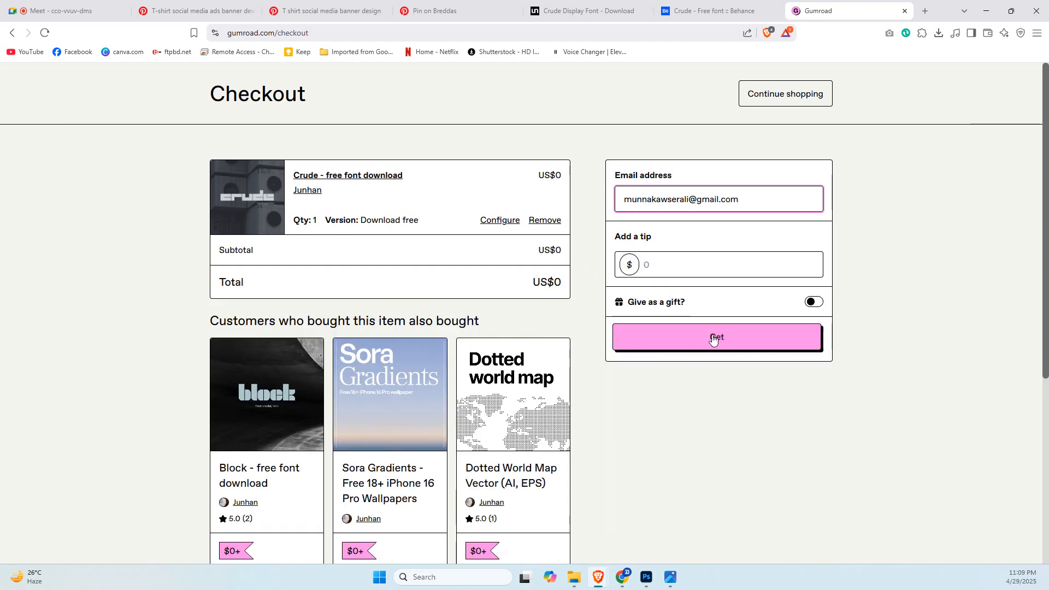
click(676, 266)
click(674, 254)
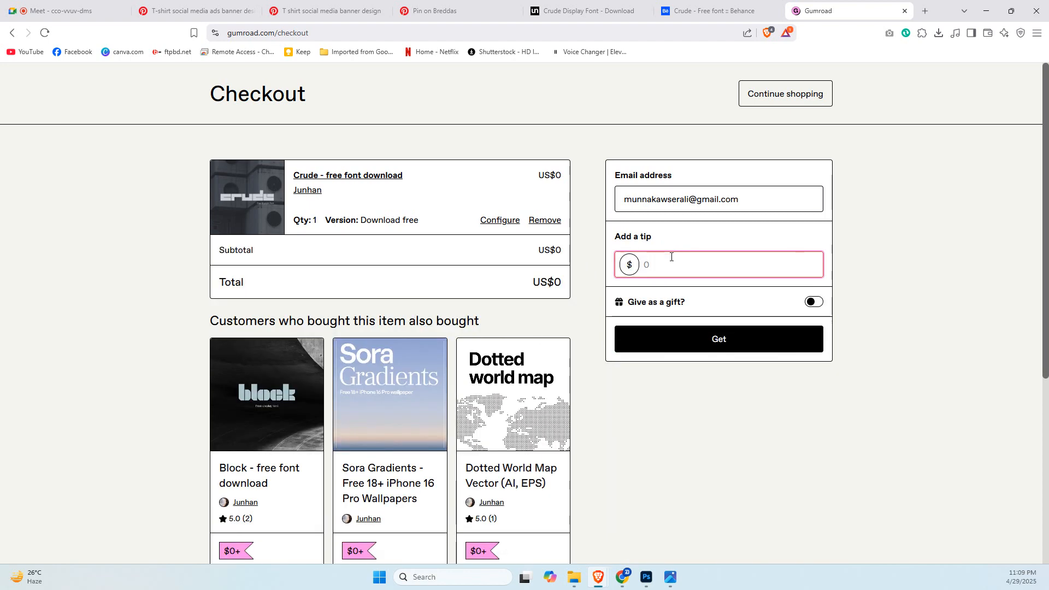
text(0)
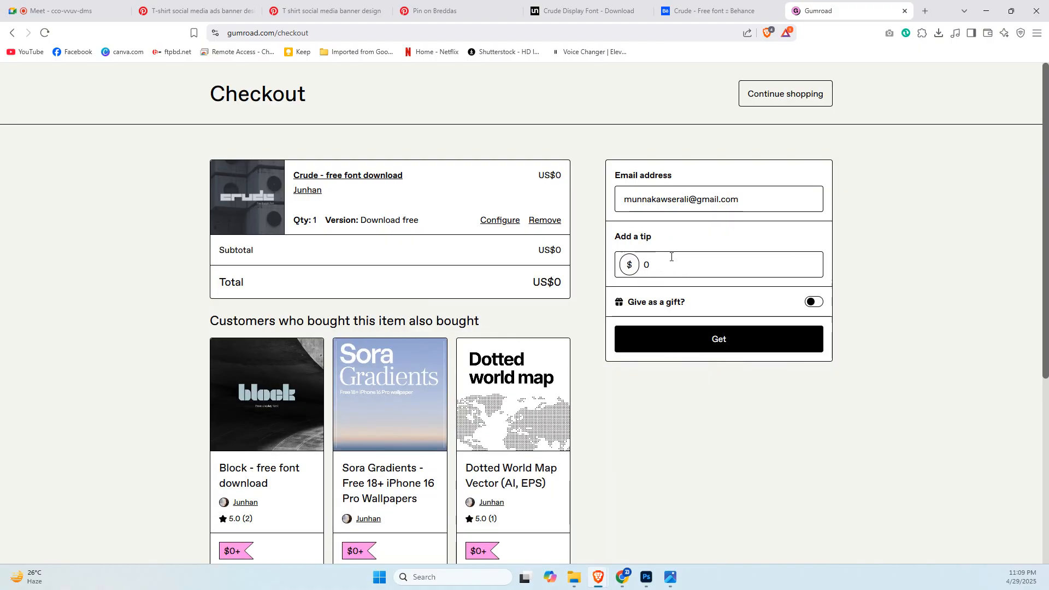
click(704, 342)
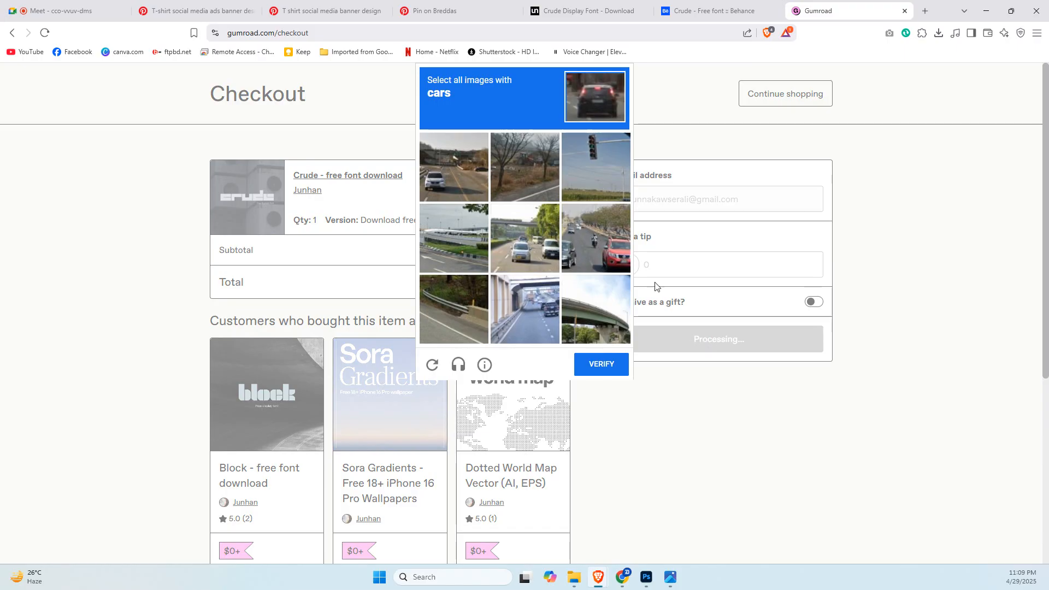
Complete the image verification by selecting all pictures that contain cars and submitting them.
click(469, 179)
click(525, 238)
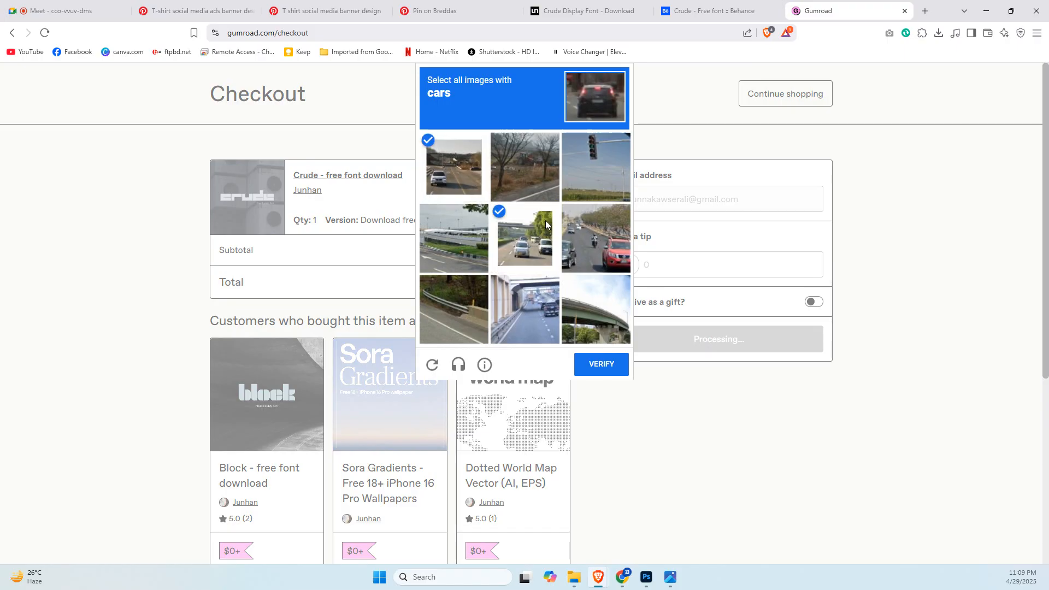
click(582, 234)
click(531, 313)
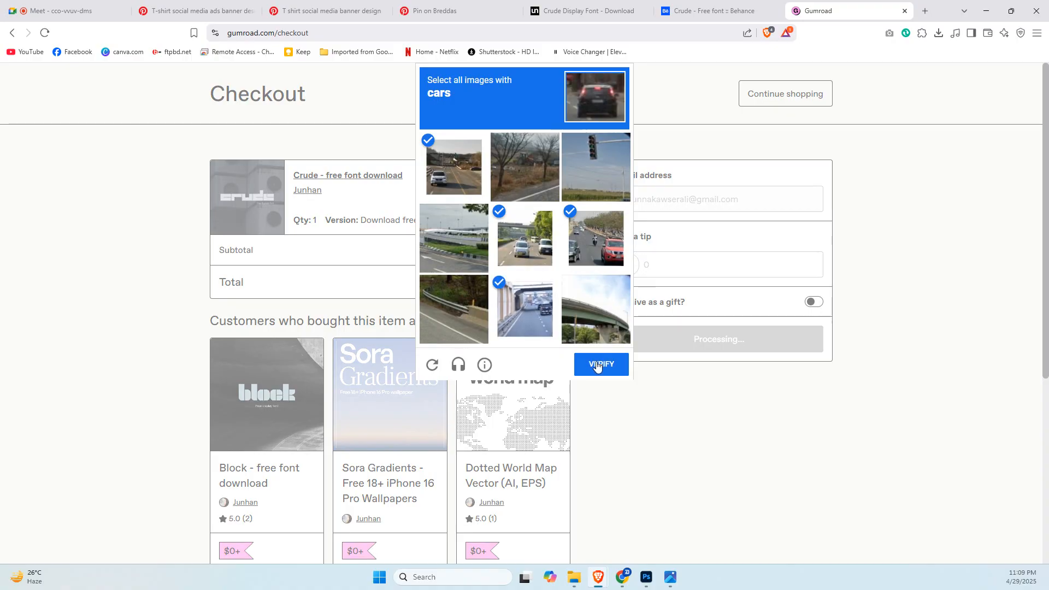
click(596, 363)
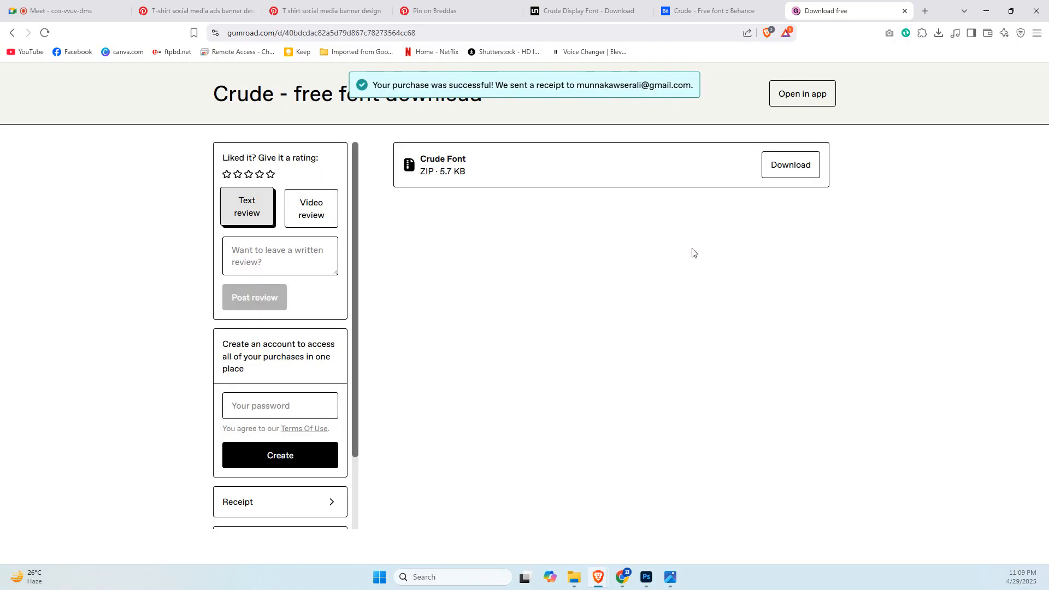
Download the Crude Font ZIP and save it in the Fonts folder within Documents.
click(799, 173)
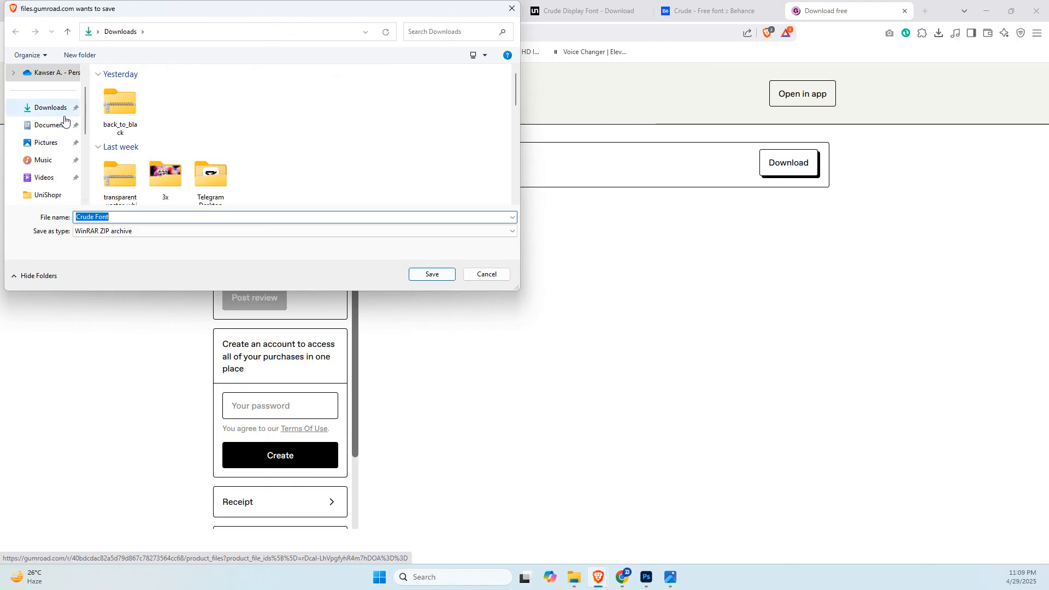
click(51, 126)
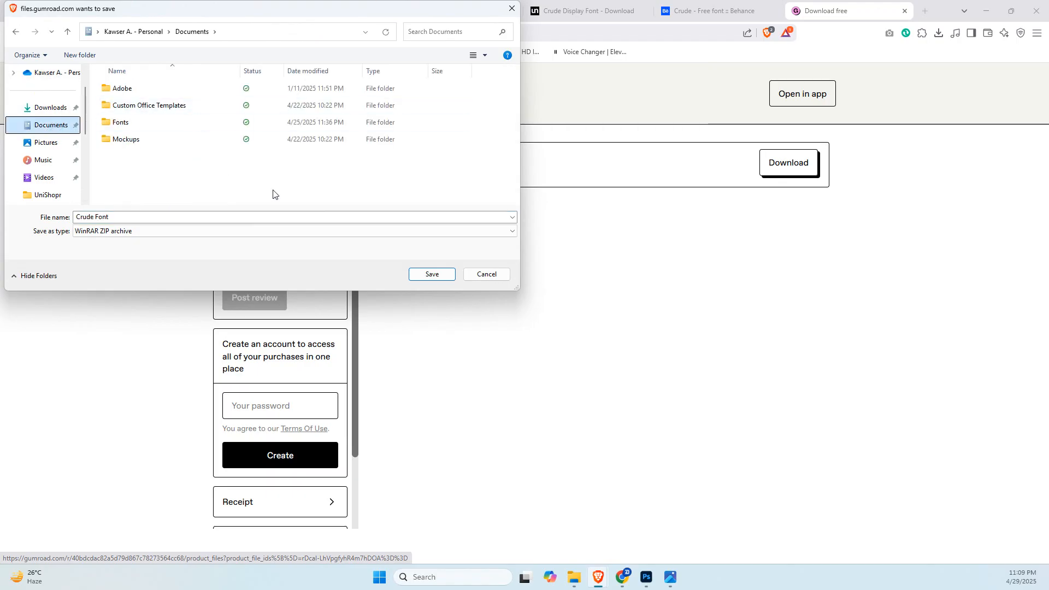
double_click(276, 121)
click(432, 274)
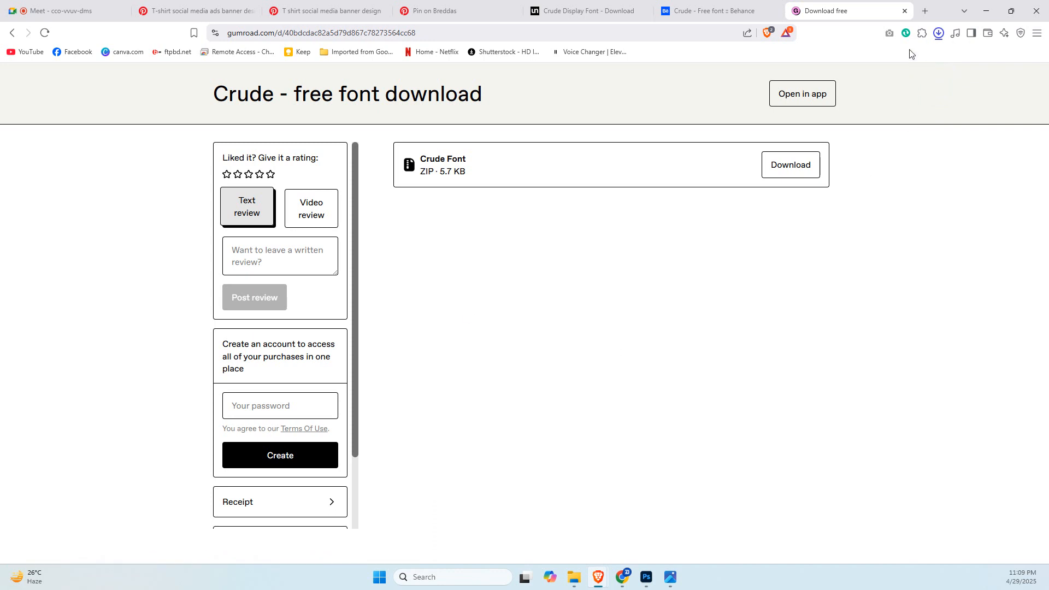
Open the downloaded Crude Font archive, install the Crude OpenType font and close the font preview.
click(938, 33)
click(846, 58)
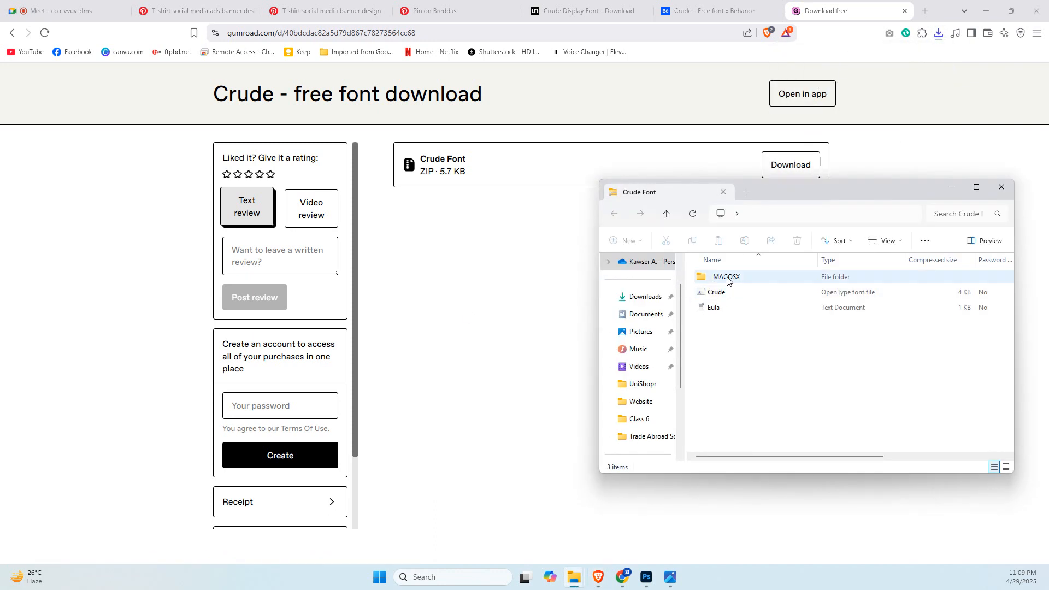
click(727, 295)
double_click(727, 295)
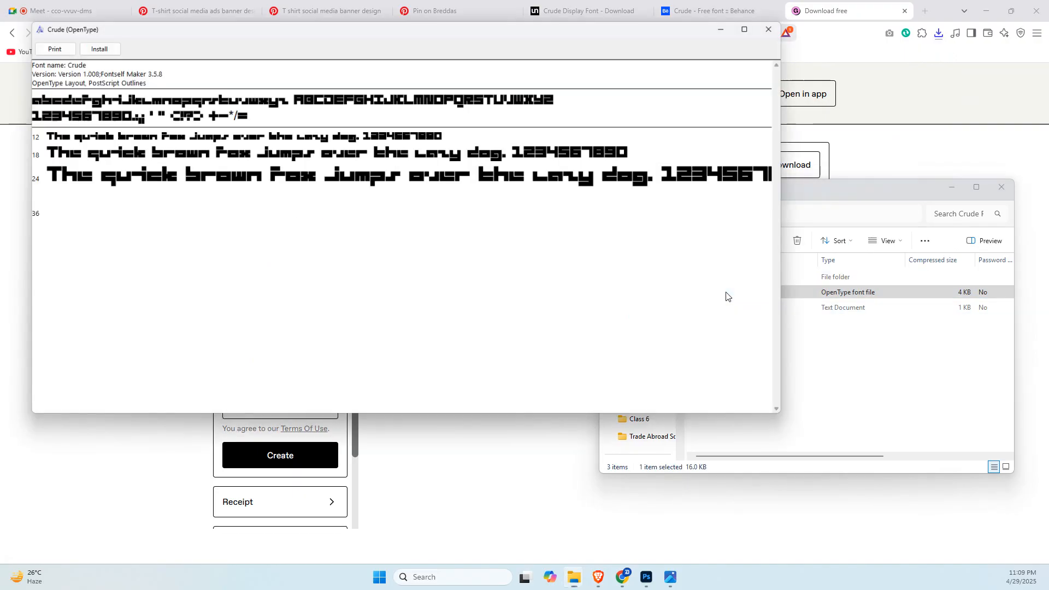
click(95, 46)
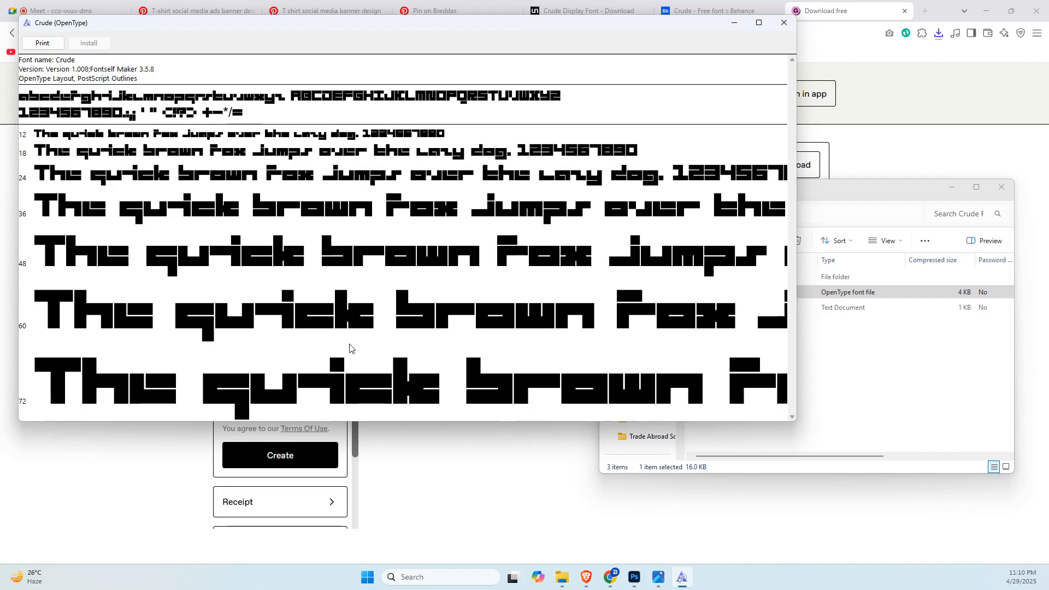
click(784, 23)
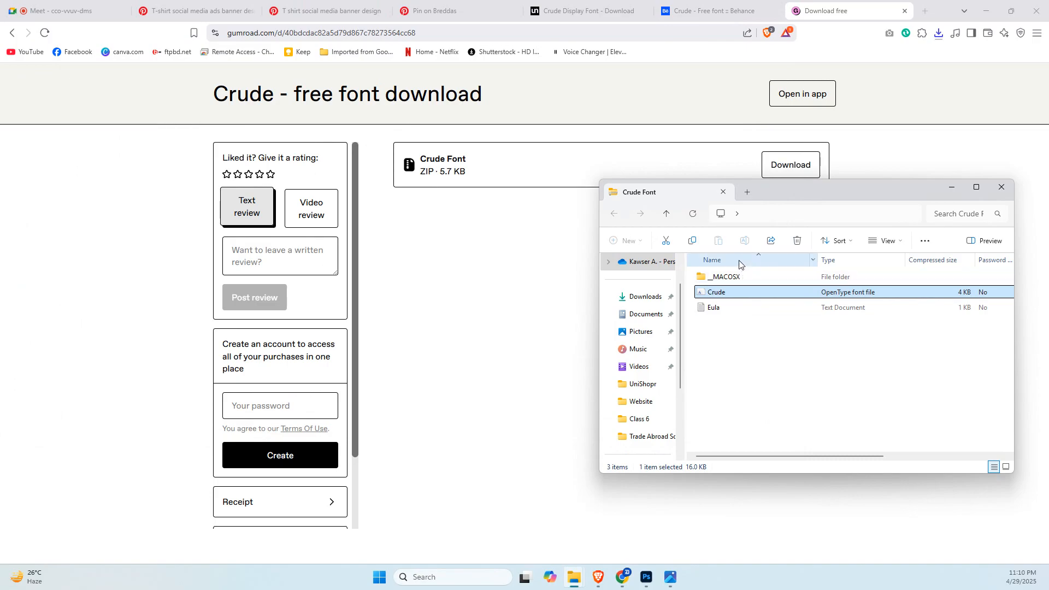
click(576, 586)
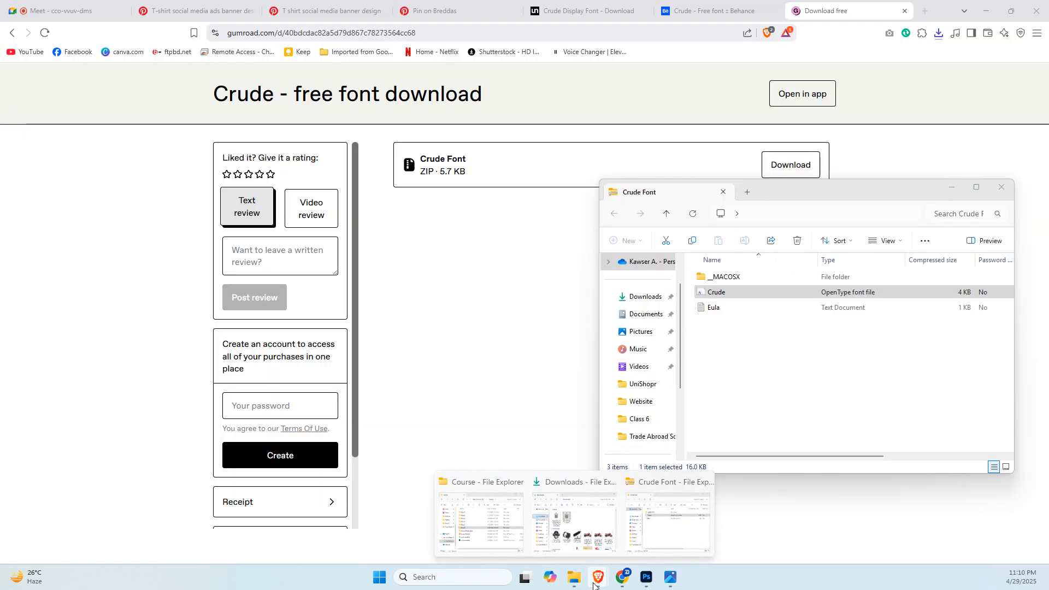
click(562, 538)
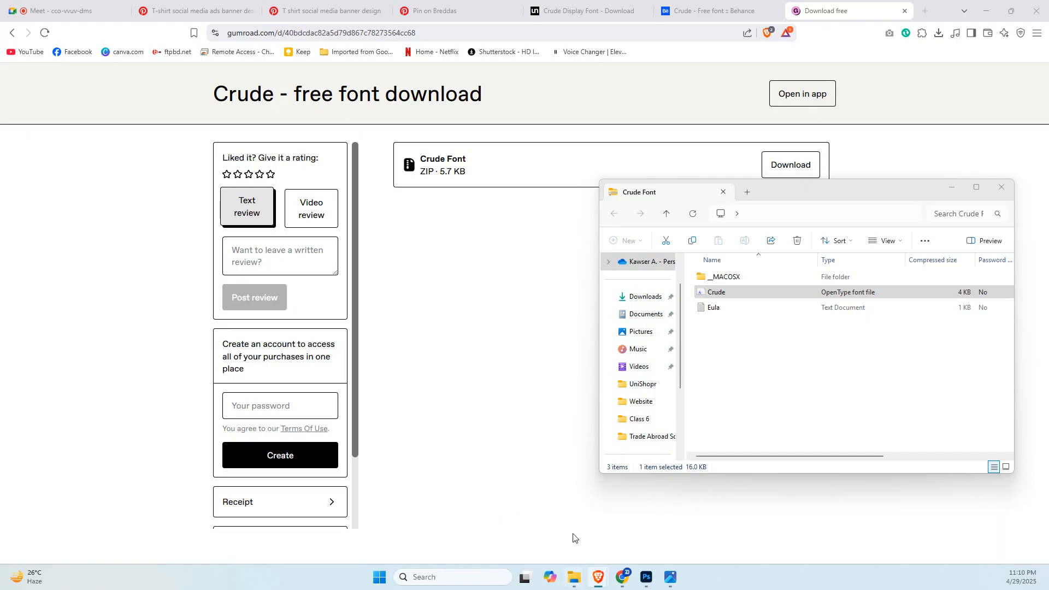
click(193, 7)
click(234, 36)
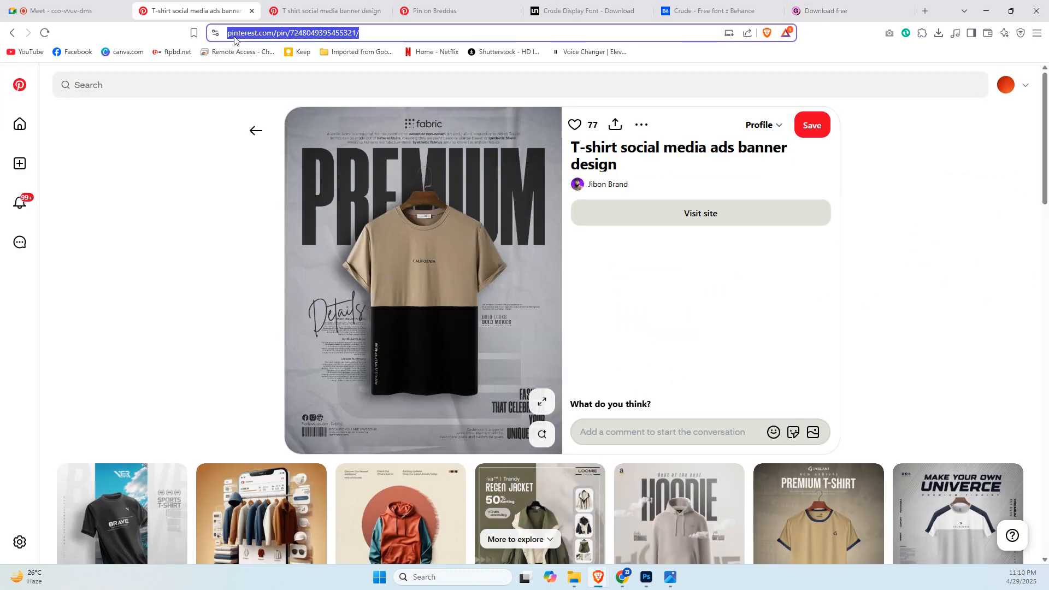
Load Facebook in place of the Unblast download page and open the Unishopr.com page from the recent searches.
click(601, 10)
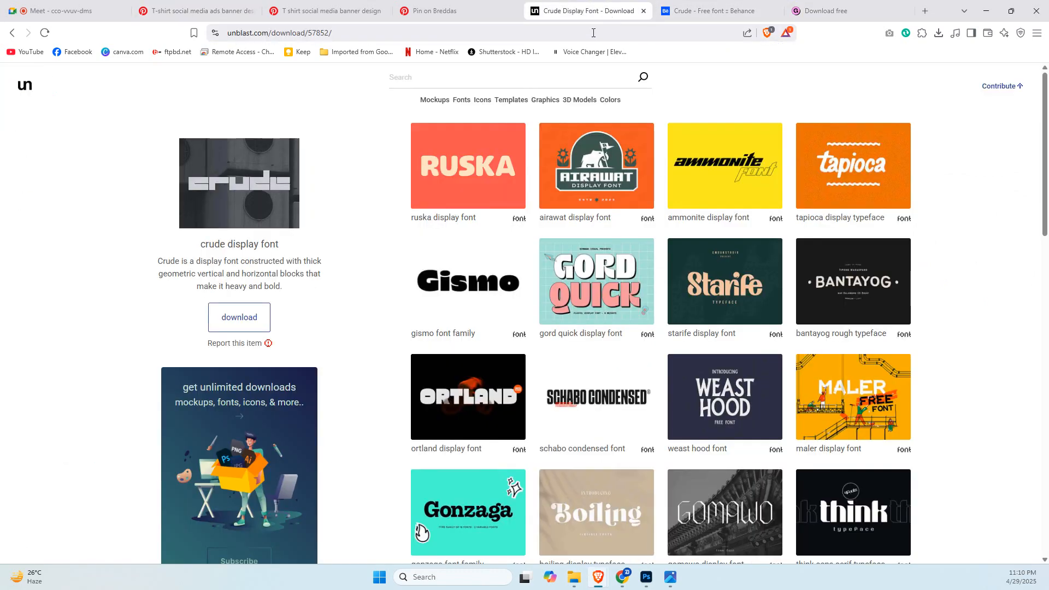
click(590, 33)
click(65, 53)
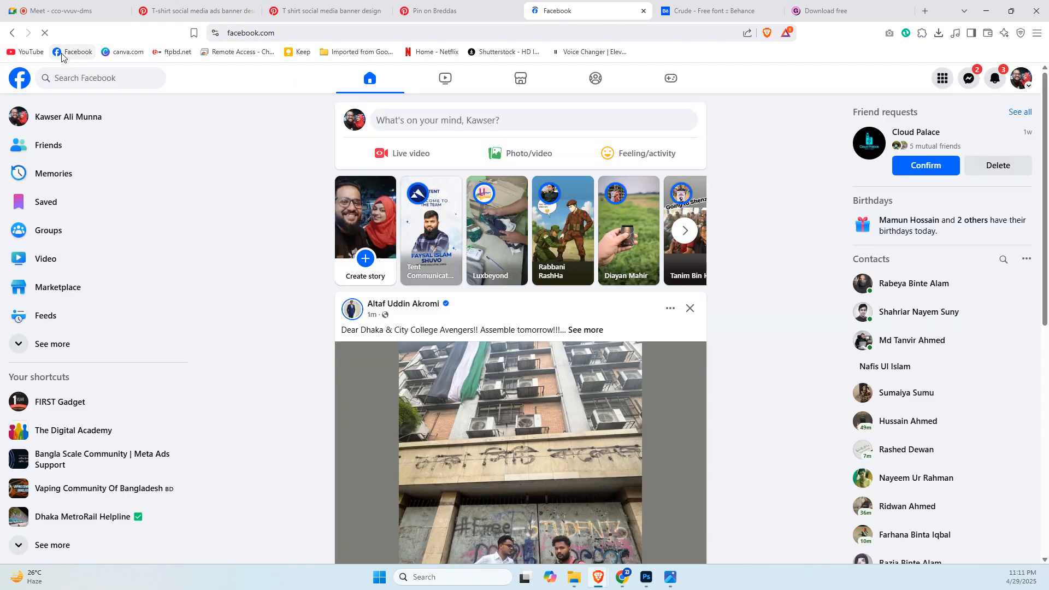
click(116, 75)
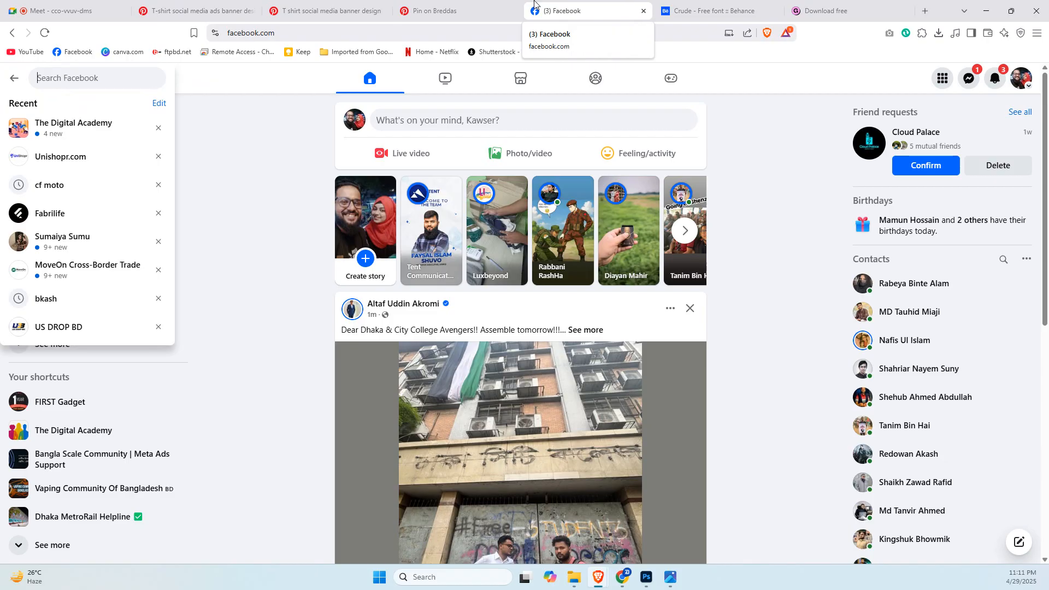
scroll(272, 226, down, 2)
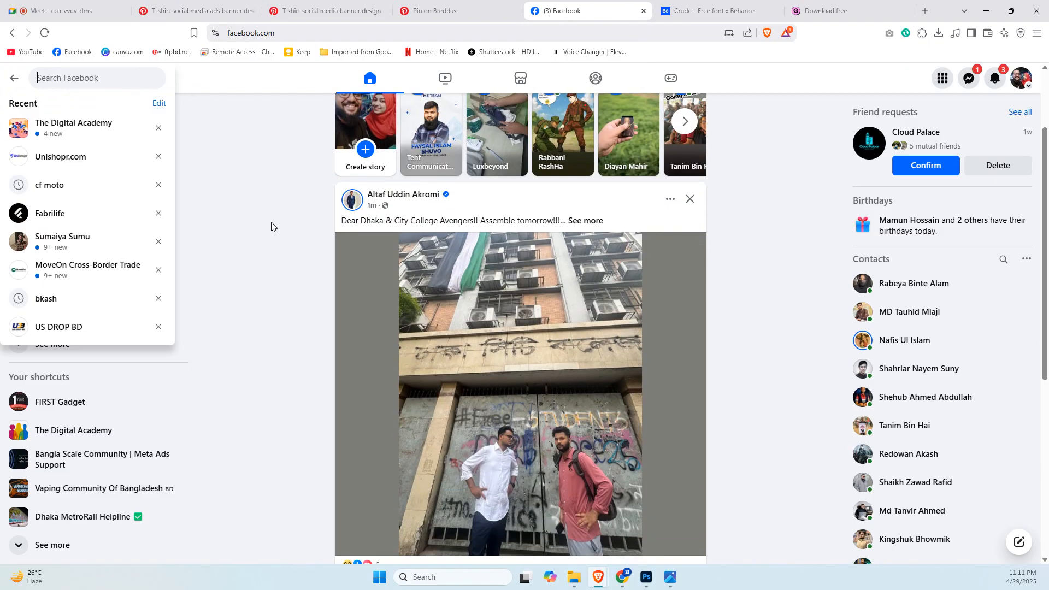
click(62, 158)
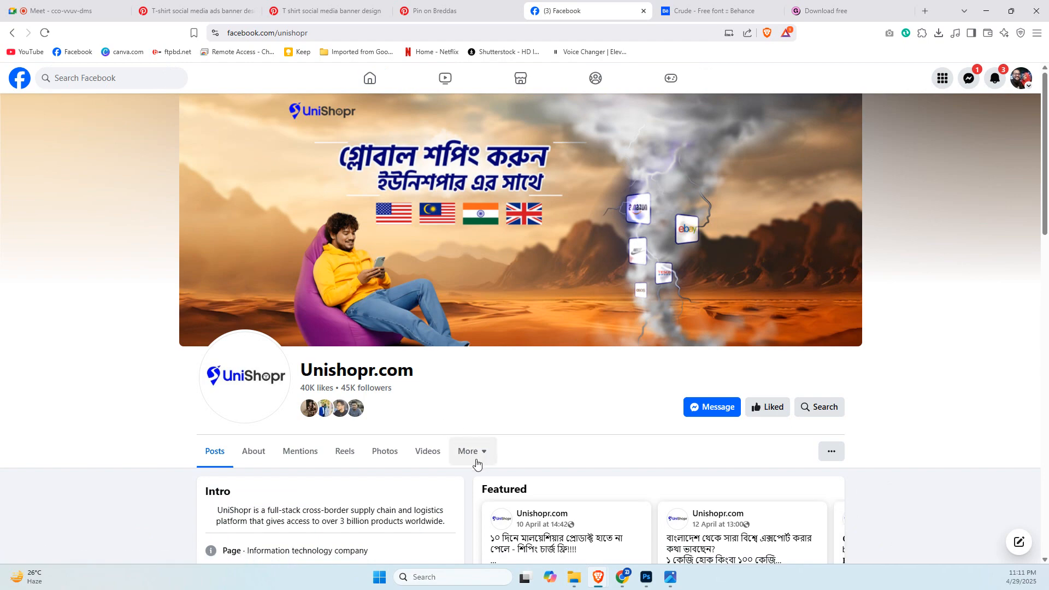
Show the Unishopr.com page's own photos and look over the grid of social media posts.
scroll(468, 475, down, 9)
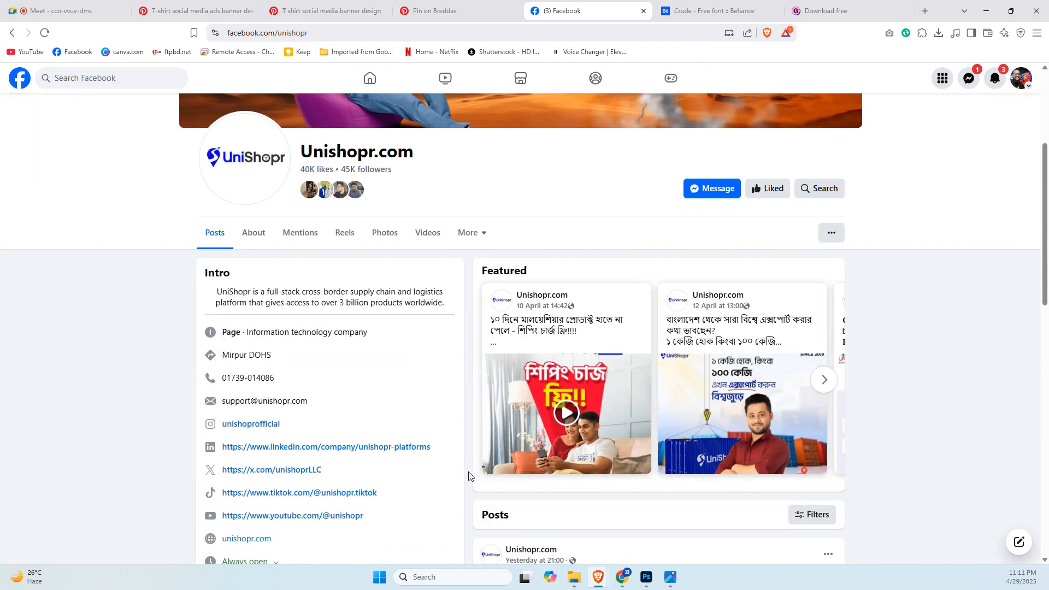
scroll(468, 475, up, 10)
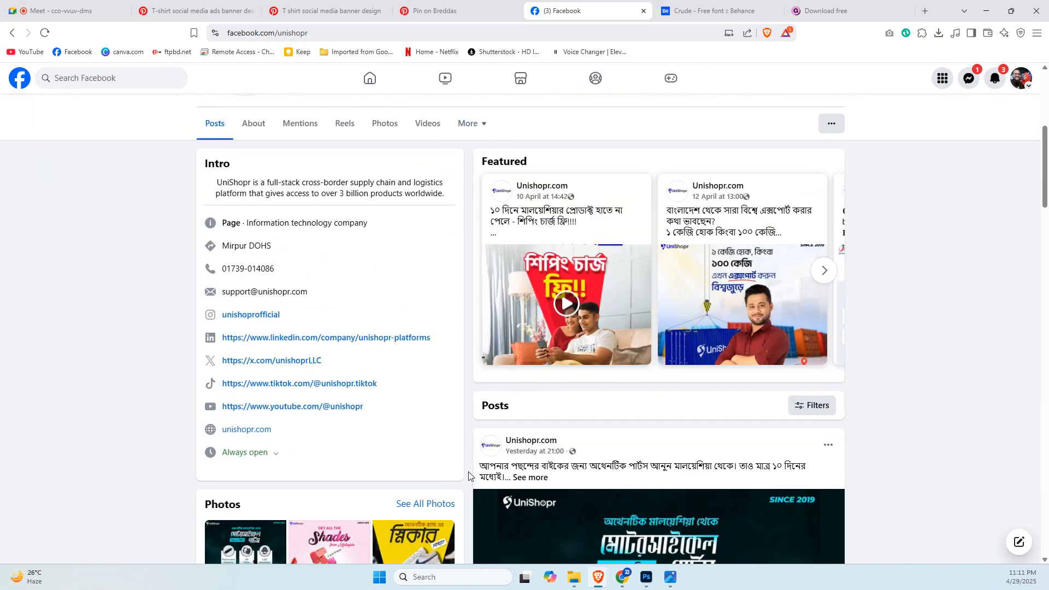
click(376, 232)
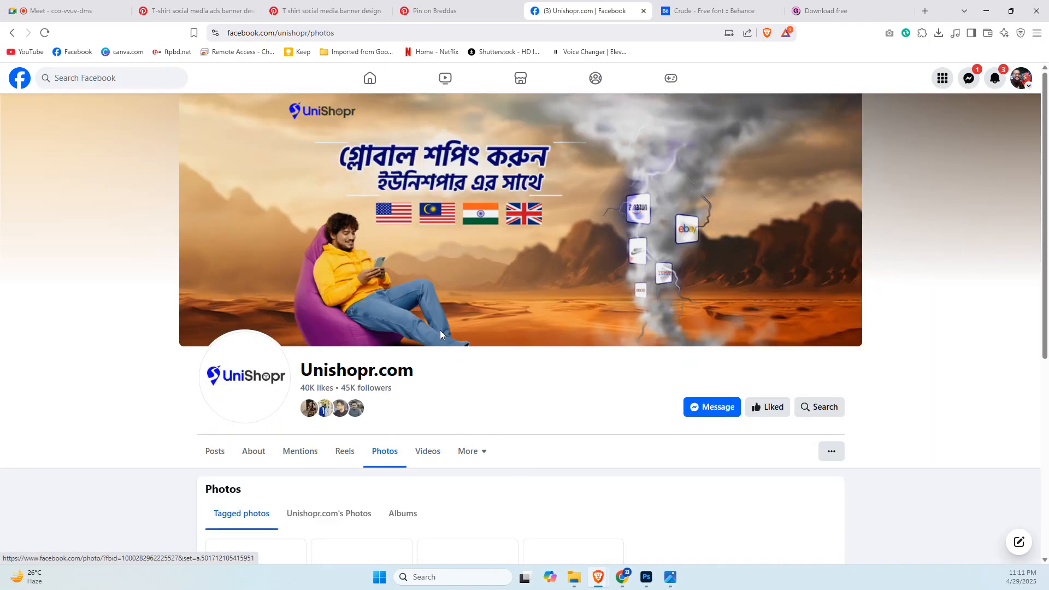
click(312, 519)
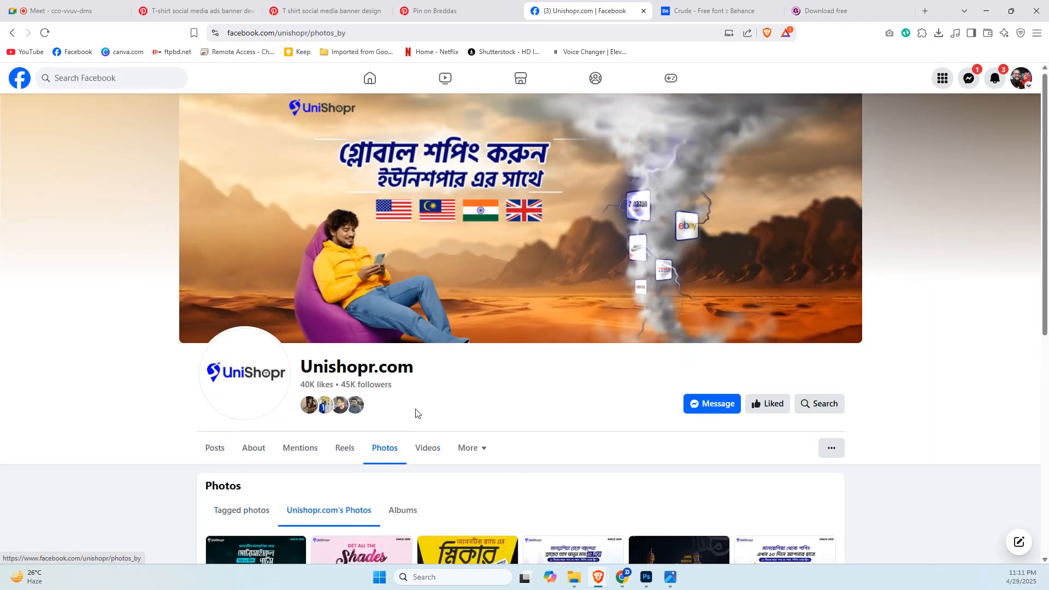
scroll(416, 414, down, 4)
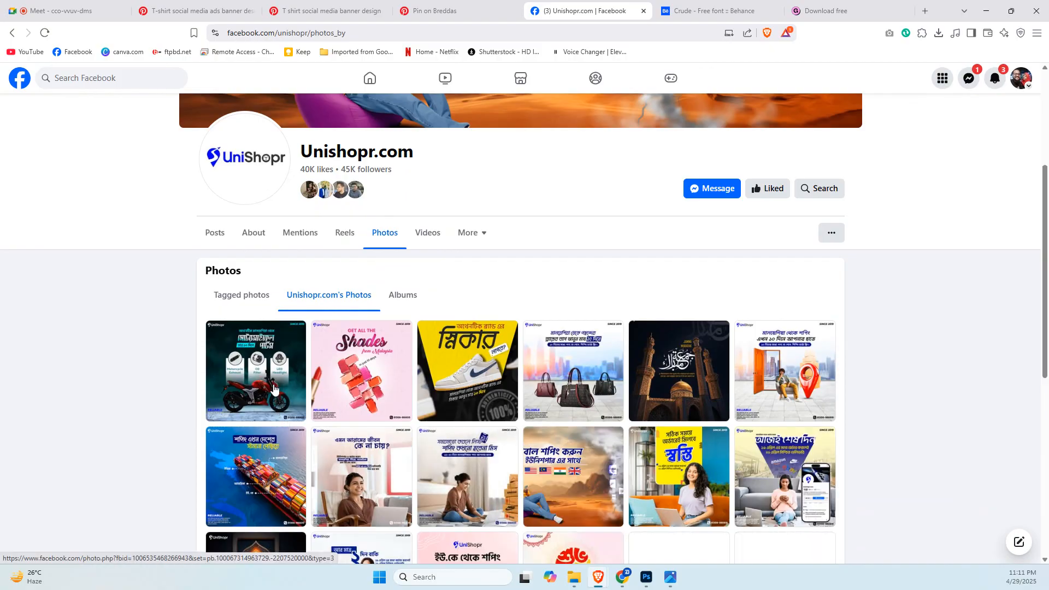
View the motorcycle parts post at full size and browse through the lipstick shades and sneaker posts after it.
click(273, 384)
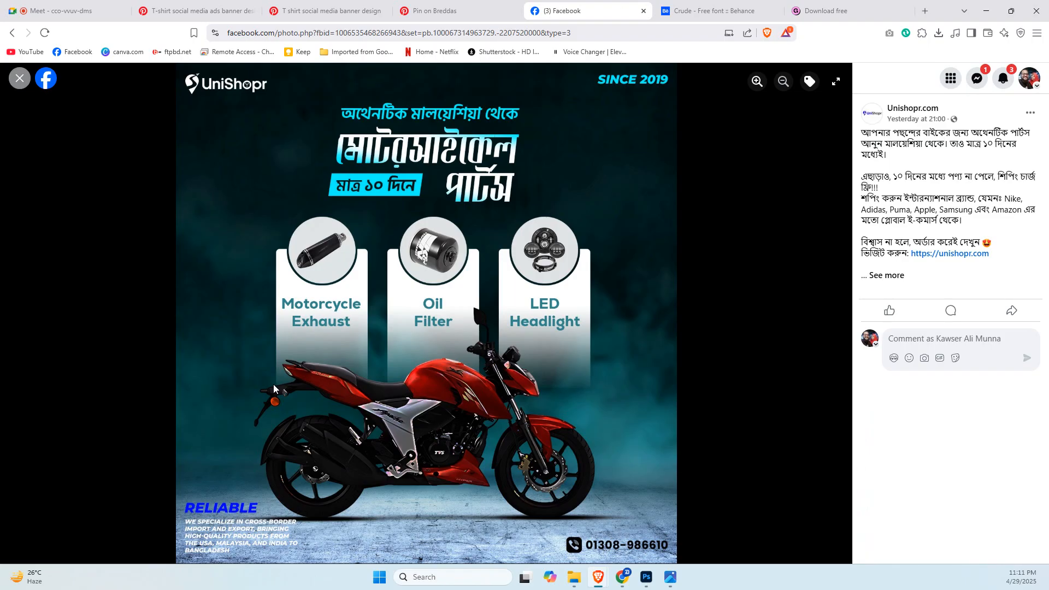
key(Right)
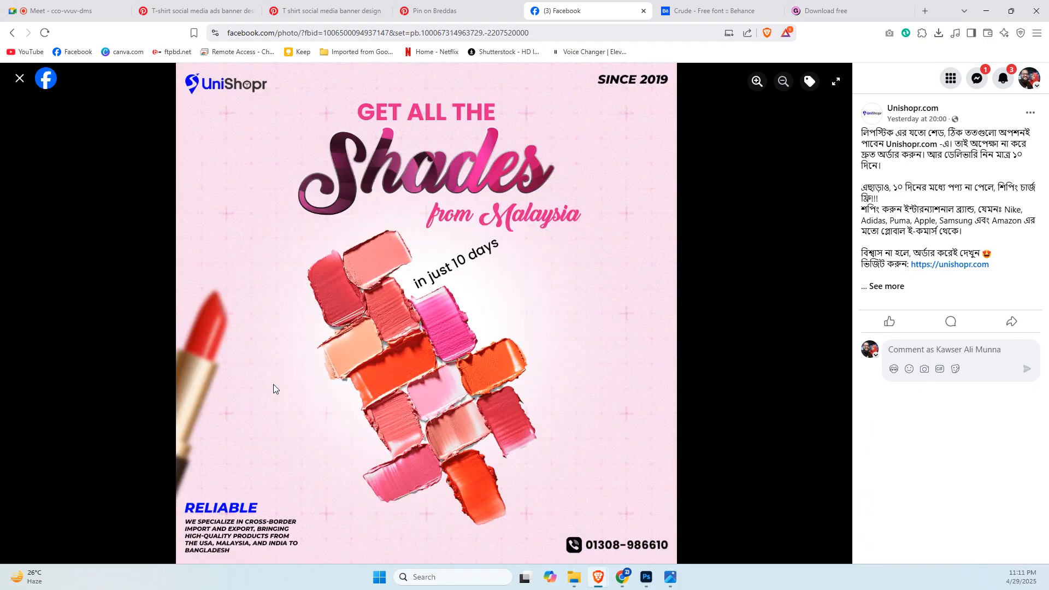
key(Right)
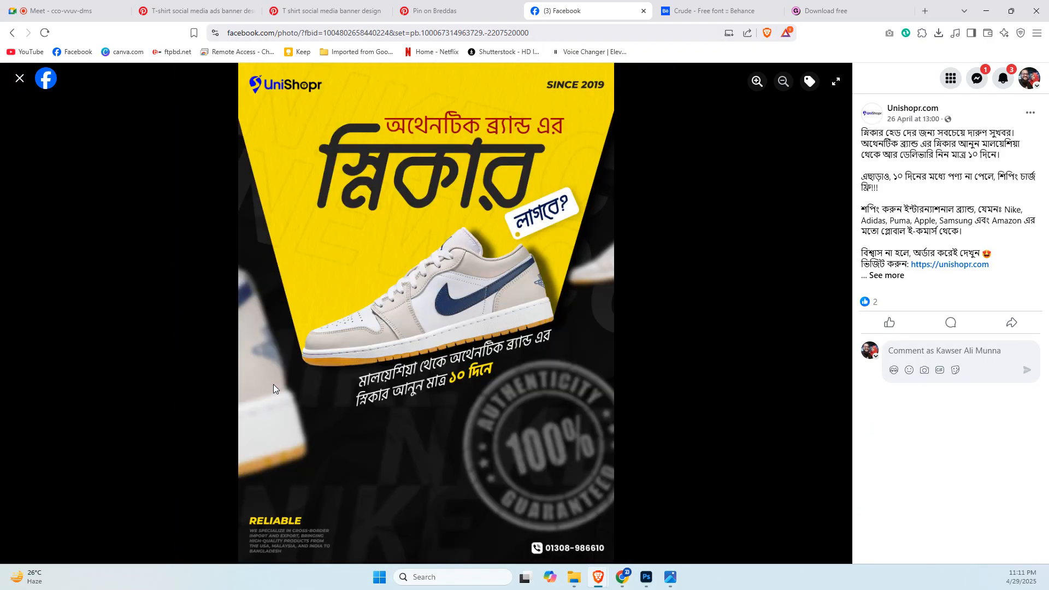
Browse the Unishopr.com posts from the handbag design through the mosque, open door and cargo ship designs to the woman with the laptop and branded boxes.
key(Right)
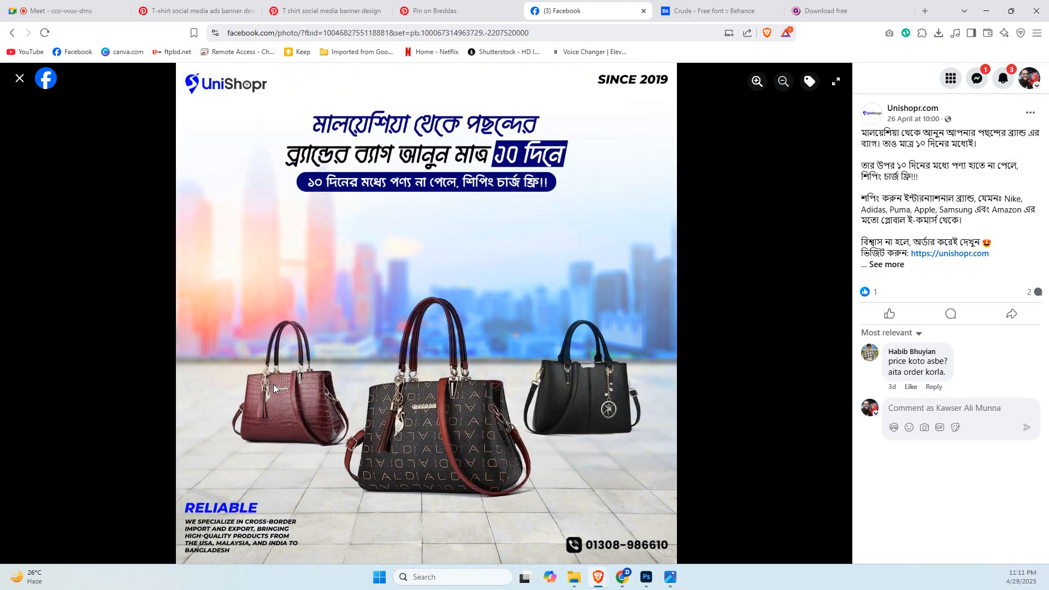
key(Right)
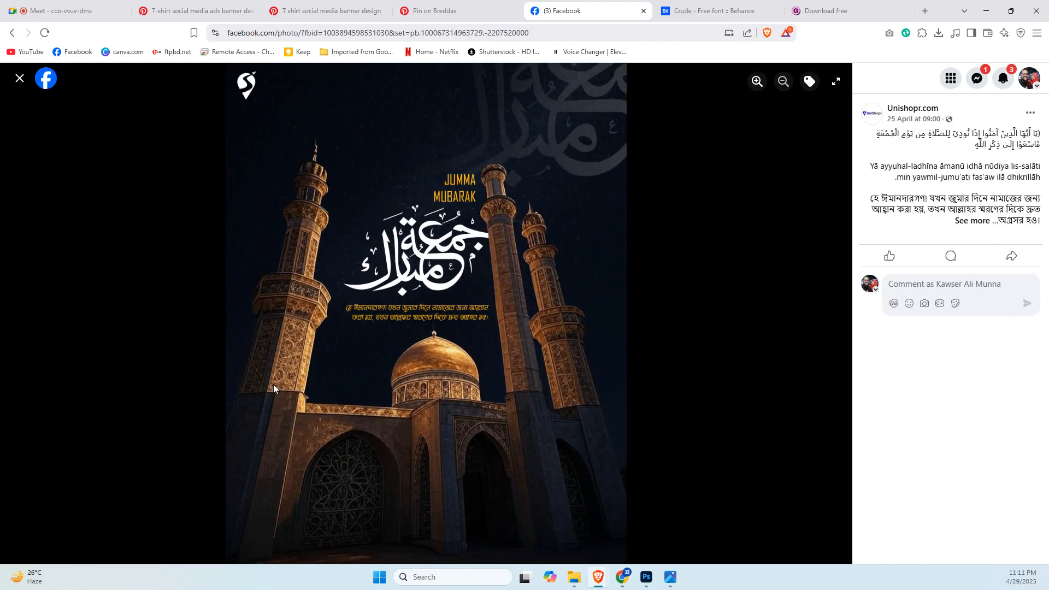
key(Right)
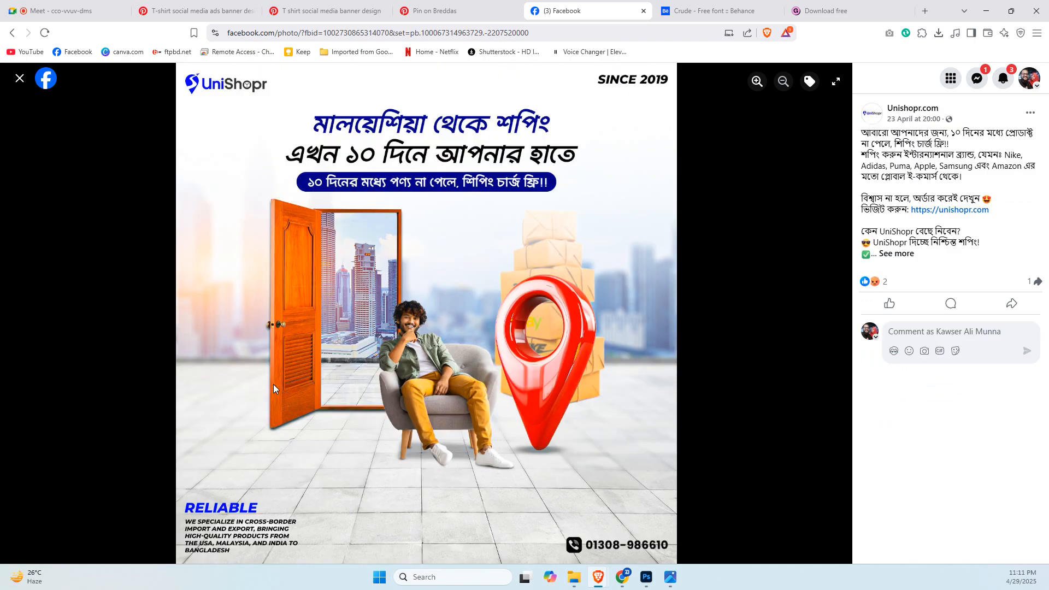
key(Right)
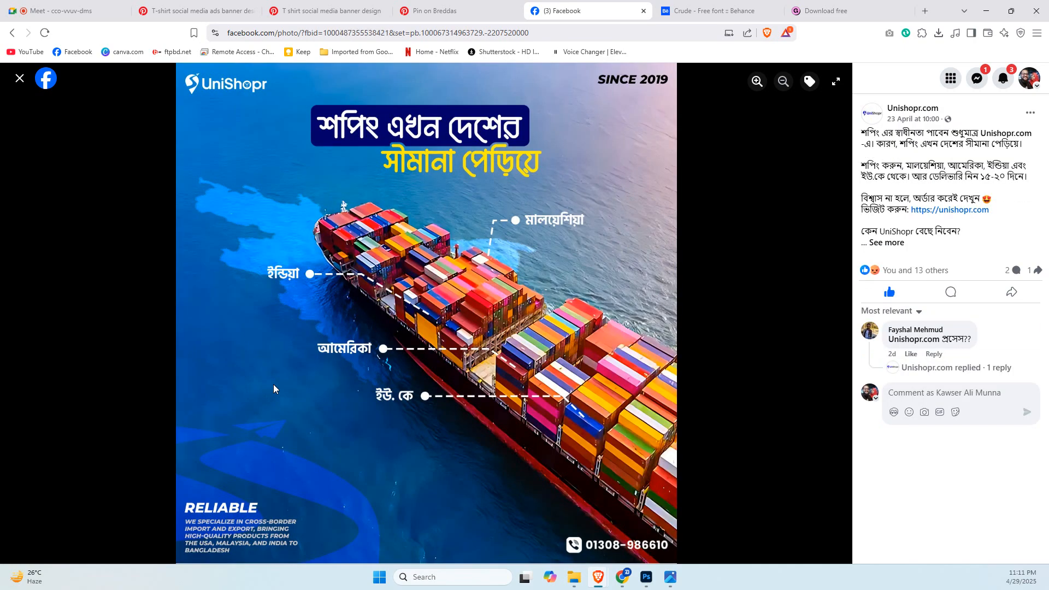
key(Right)
key(Right)
Continue through the Unishopr.com photos, viewing the yellow delivery offer, last-day, greeting, phone reminder and container export posts.
key(Right)
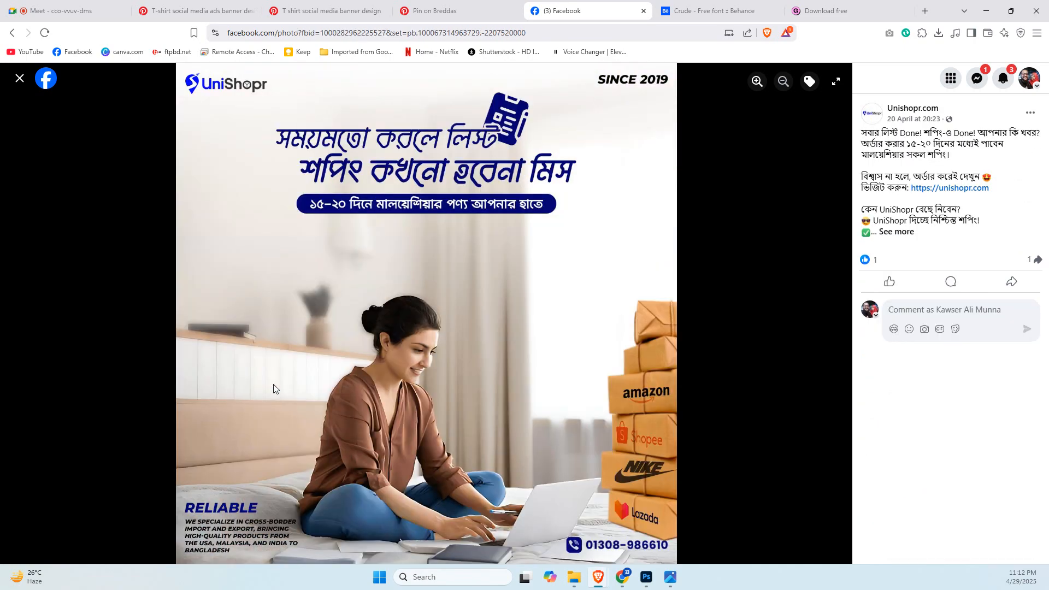
key(Right)
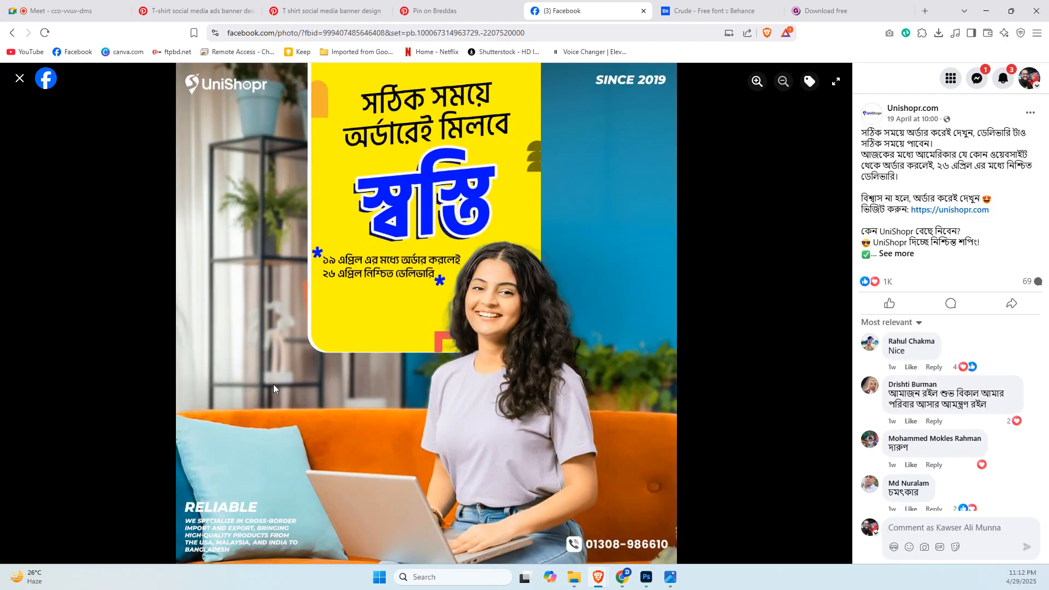
key(Right)
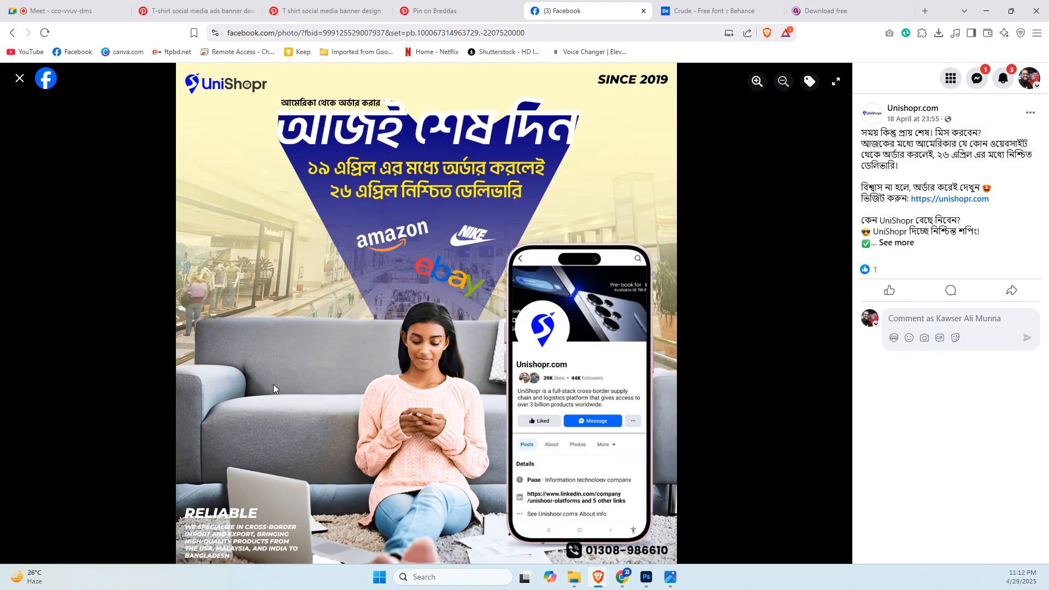
key(Right)
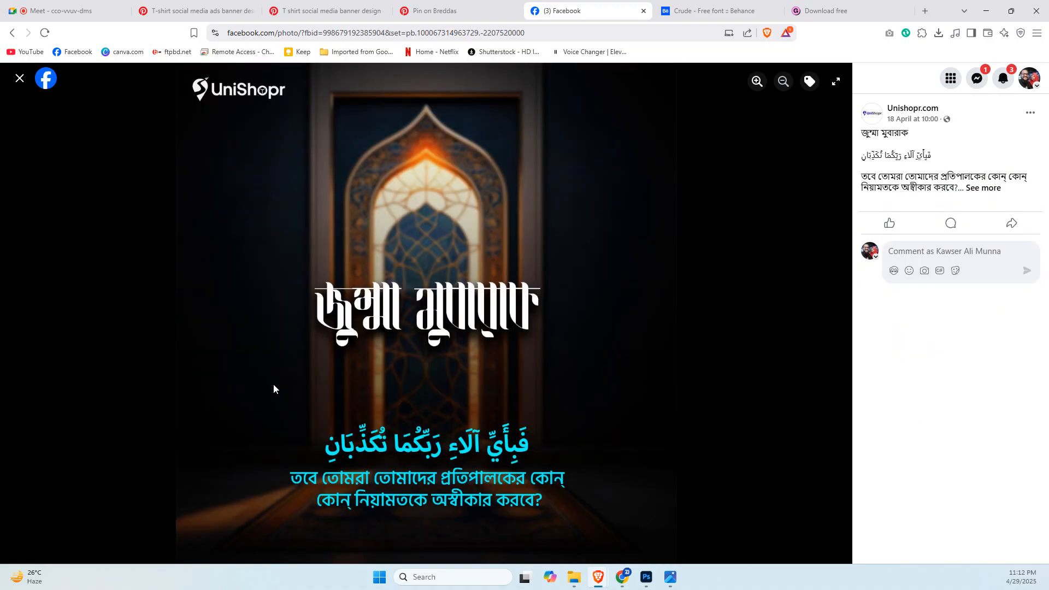
key(Right)
key(Right)
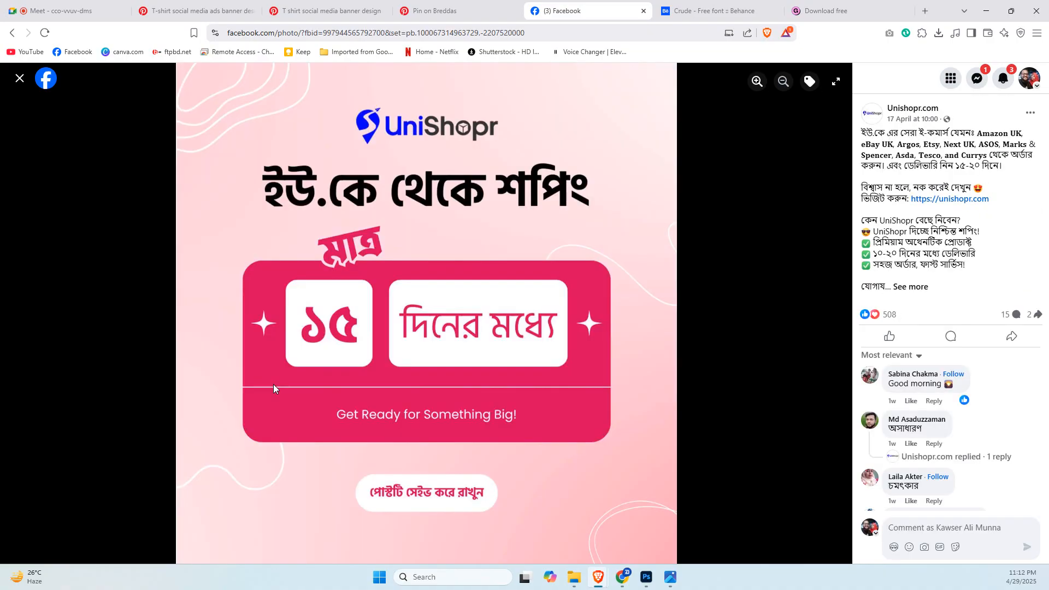
key(Right)
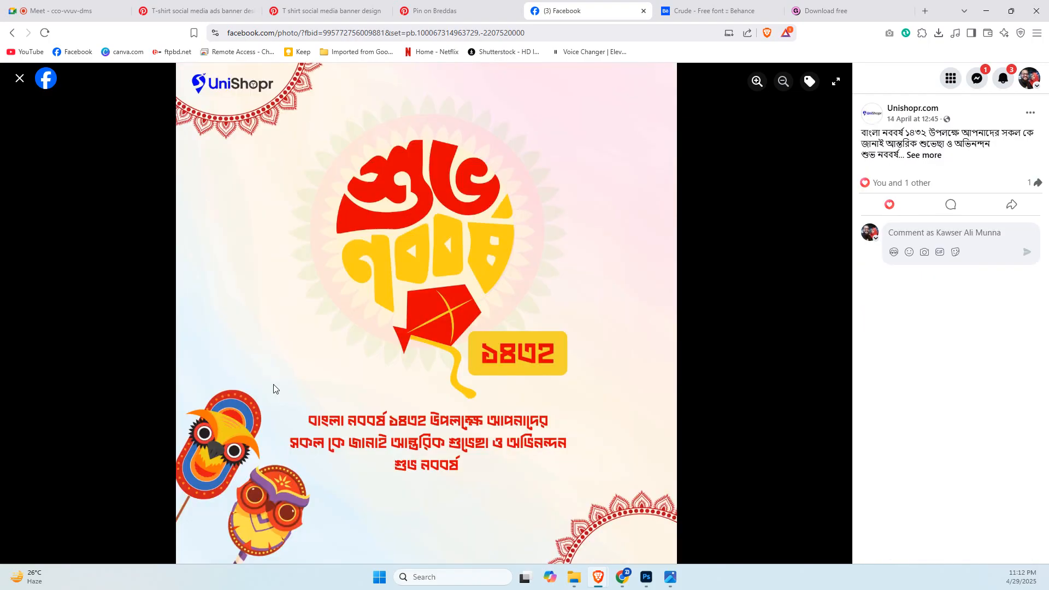
key(Right)
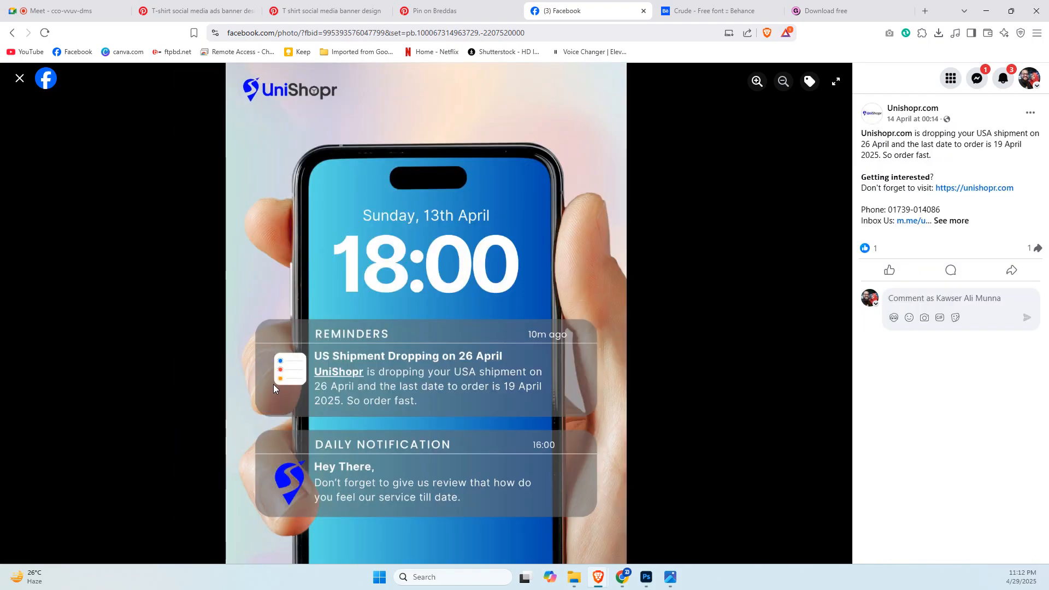
key(Right)
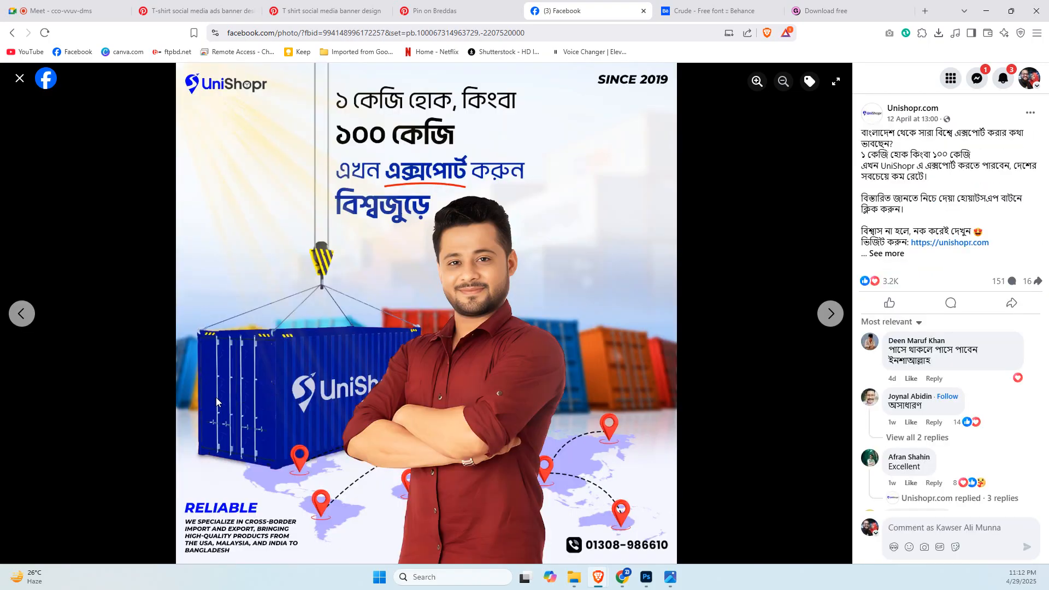
Close the photo viewer and look over the grid of Unishopr.com posts for layout and colour ideas.
click(19, 78)
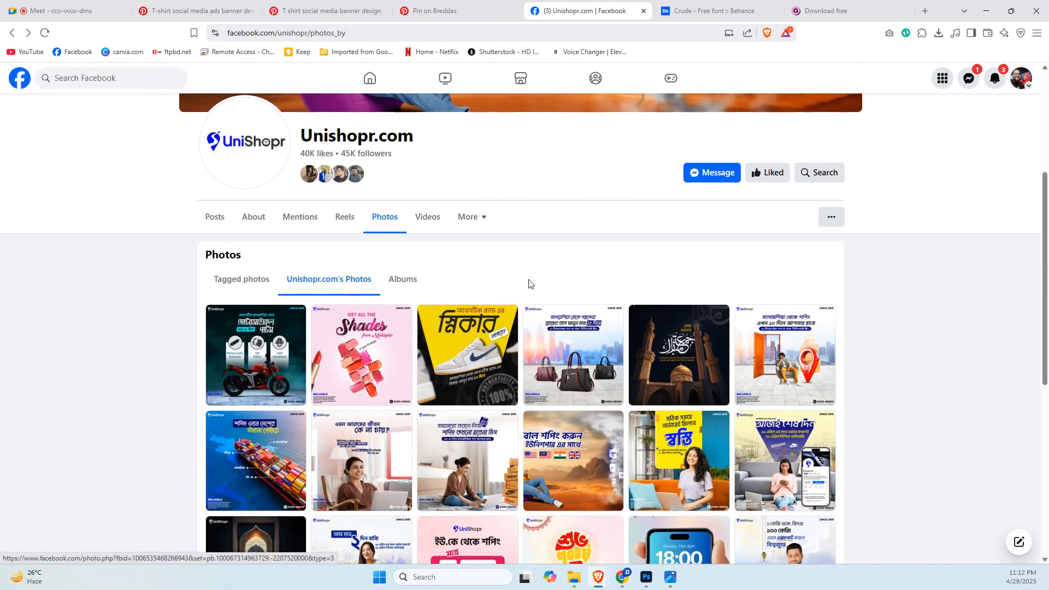
scroll(529, 283, down, 3)
scroll(304, 309, up, 2)
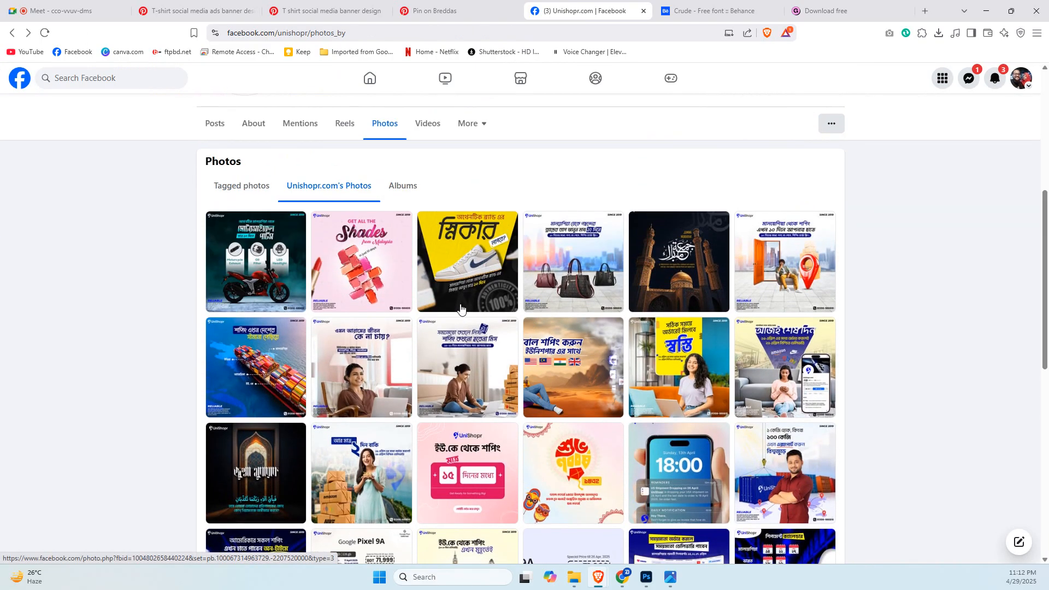
scroll(607, 359, down, 3)
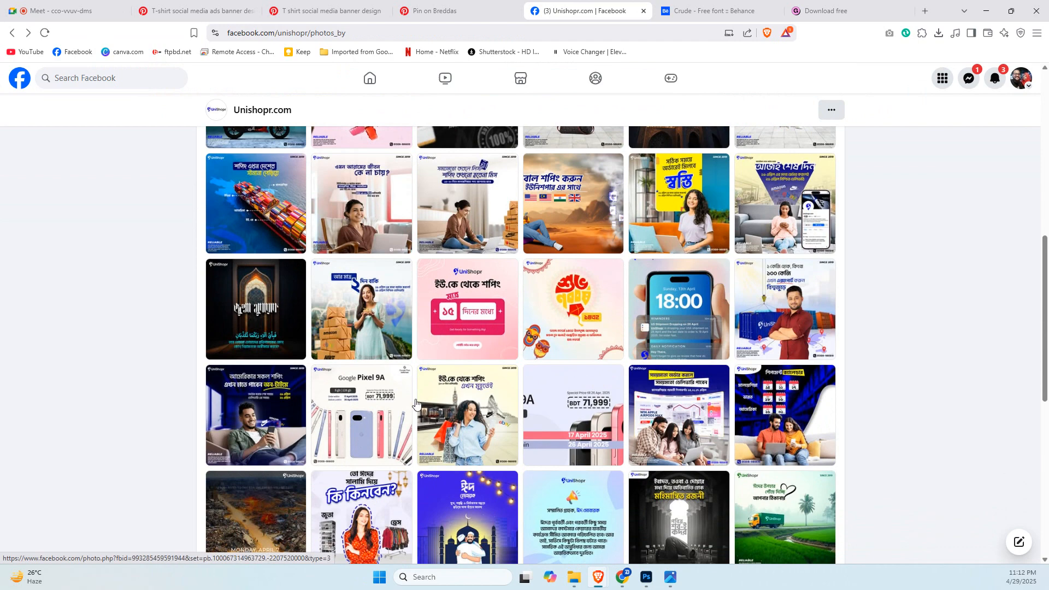
scroll(703, 453, up, 1)
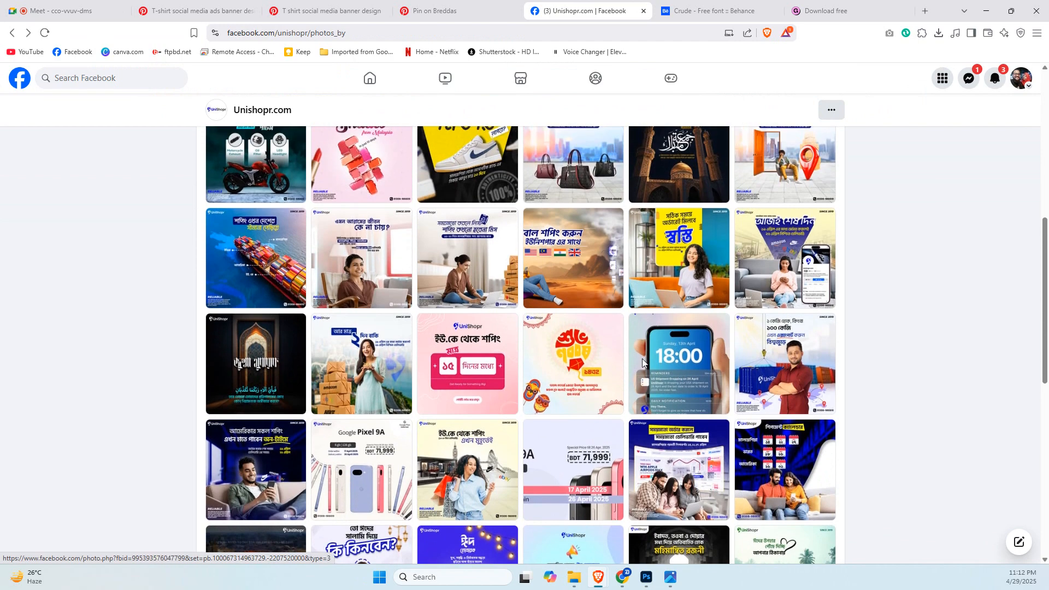
View the container ship post at full size, check the Google Meet call and return to the post.
click(285, 275)
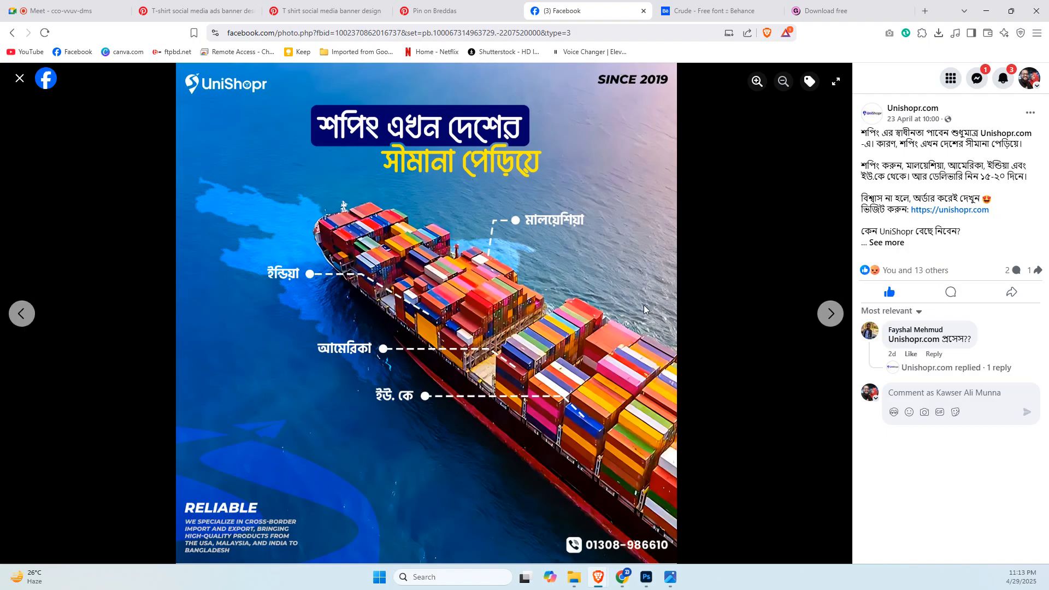
click(86, 10)
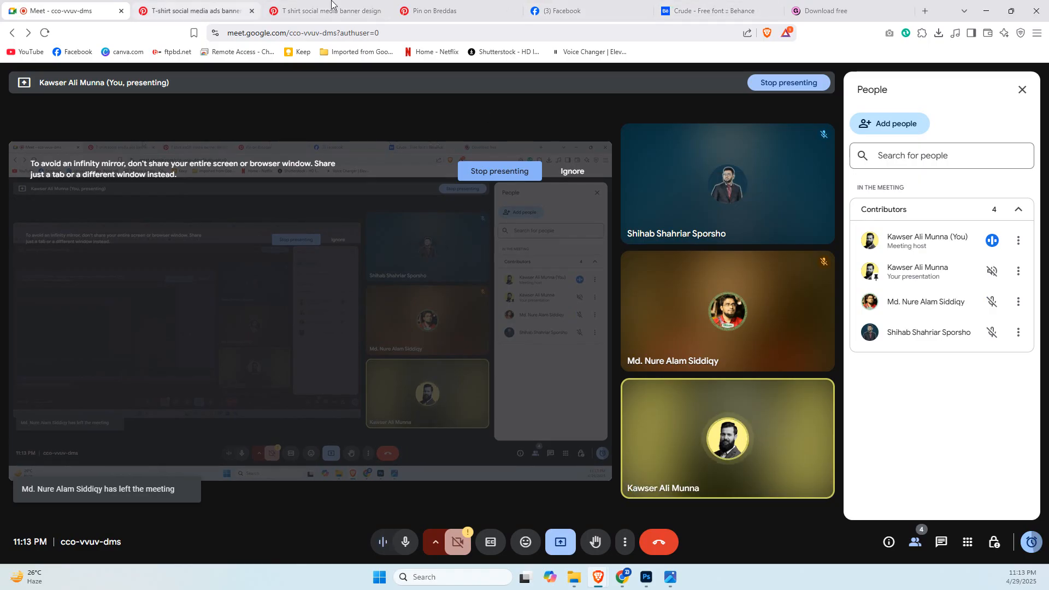
click(601, 11)
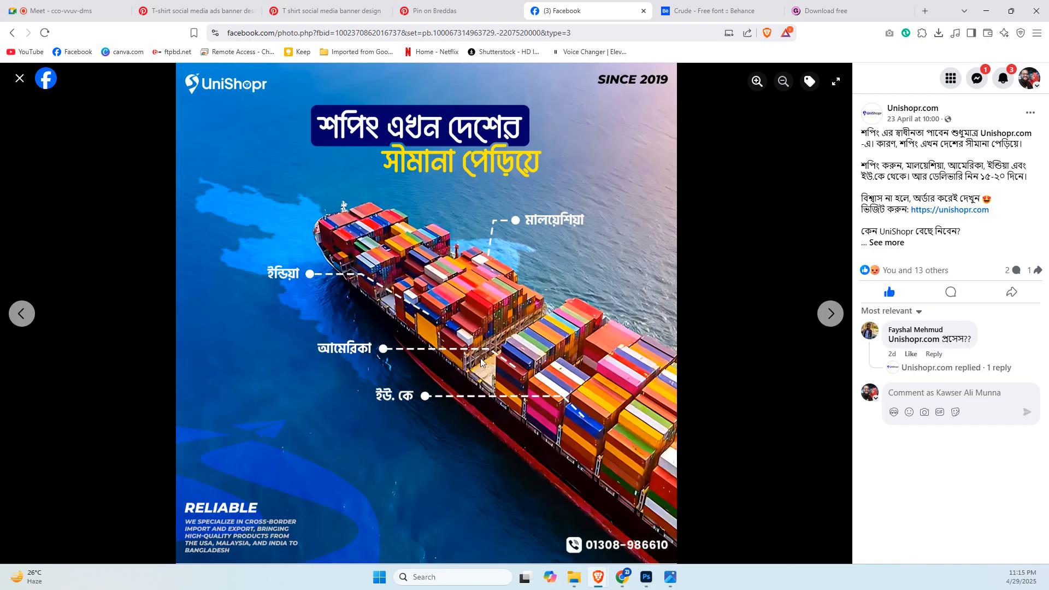
Switch to Photoshop and scale the T-shirt on the Subject layer down to about 588 × 822 px, centred on the canvas.
click(646, 577)
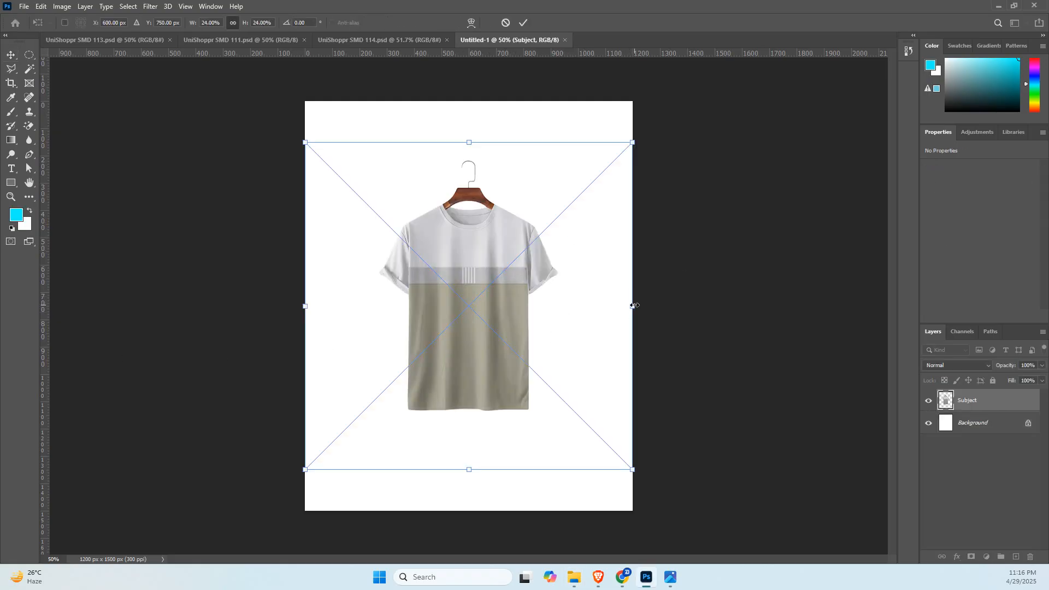
drag(633, 307, 616, 306)
drag(483, 332, 485, 331)
key(Return)
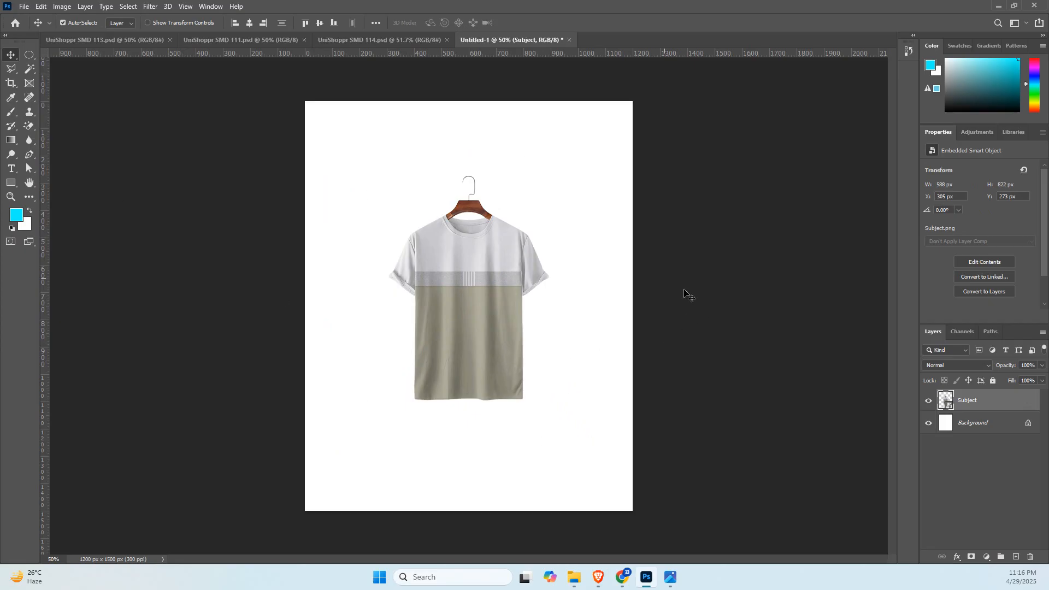
key(ctrl+n)
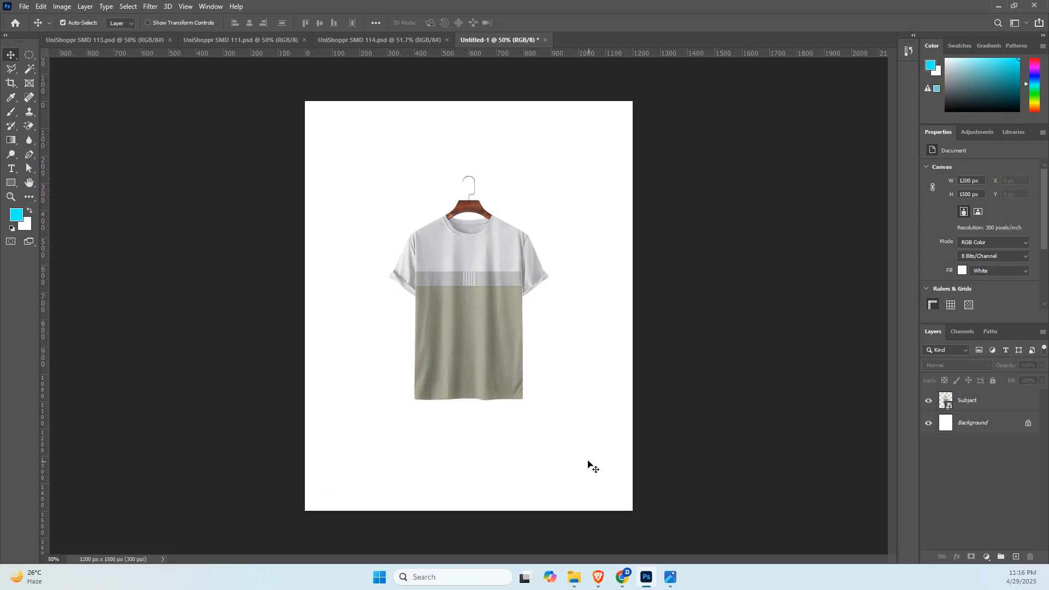
Switch to the Brave browser and compare the PREMIUM and UNIVERCE T-shirt banner references on Pinterest.
mouse_move(599, 577)
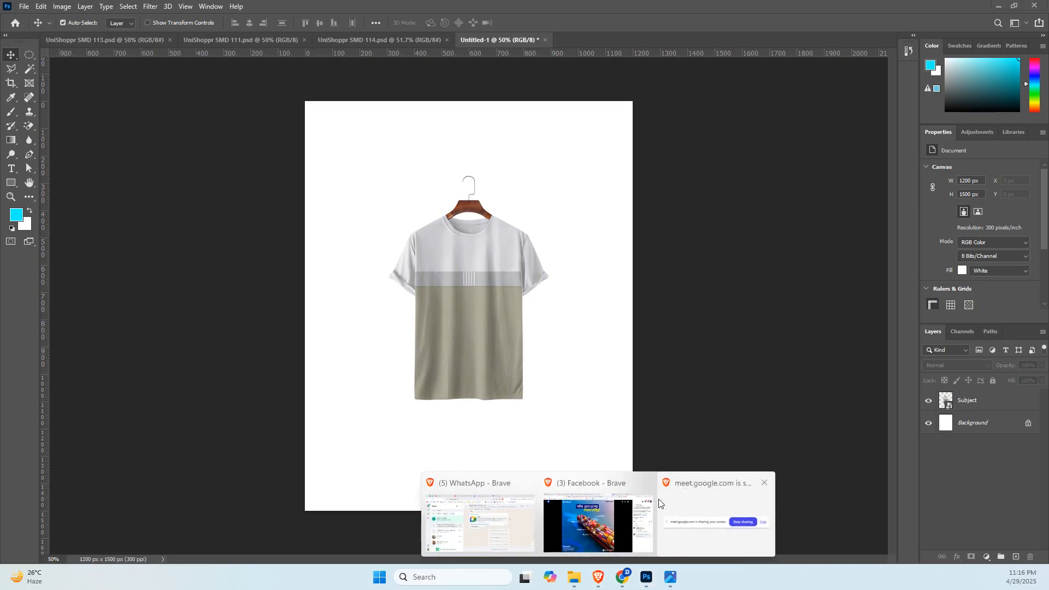
click(598, 522)
click(280, 6)
click(215, 8)
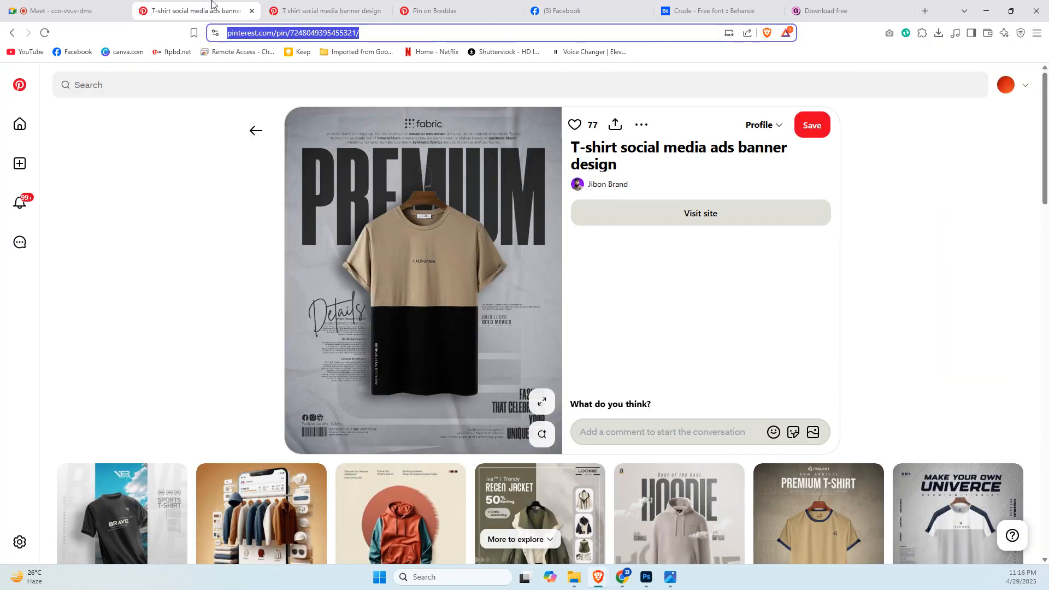
click(470, 6)
click(349, 6)
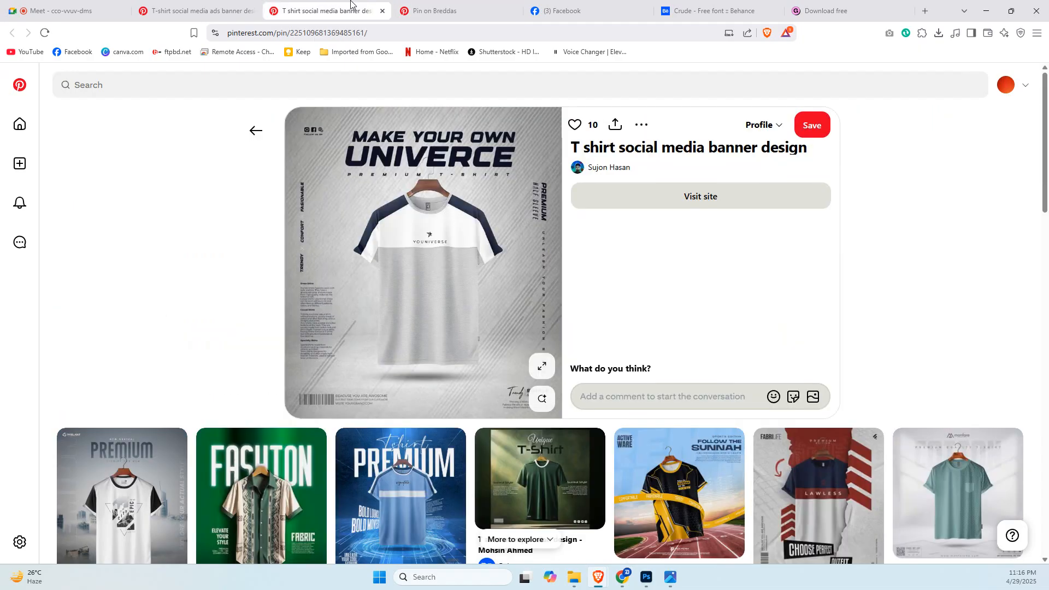
Look through the related pins of the third T-shirt reference, open the LUXURY shirt pin and browse the designs related to it.
click(437, 7)
scroll(583, 347, up, 4)
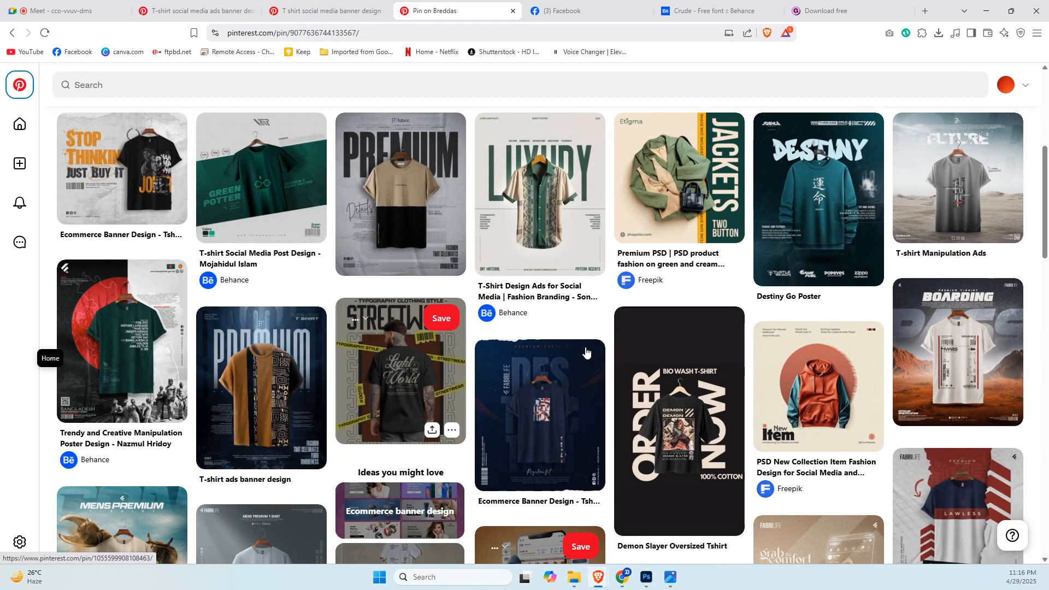
scroll(913, 401, down, 2)
scroll(937, 402, up, 4)
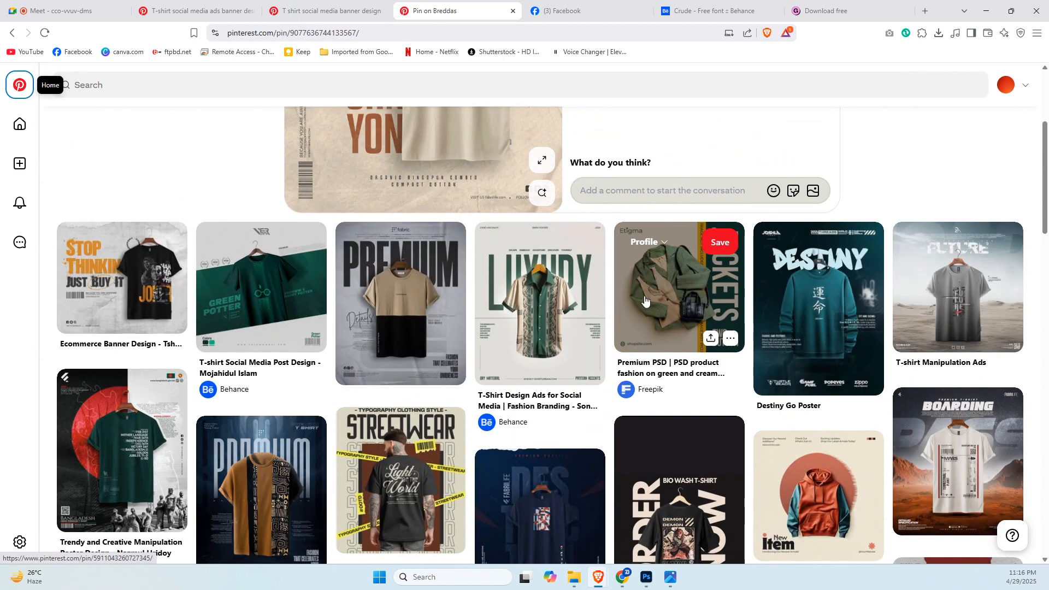
click(527, 301)
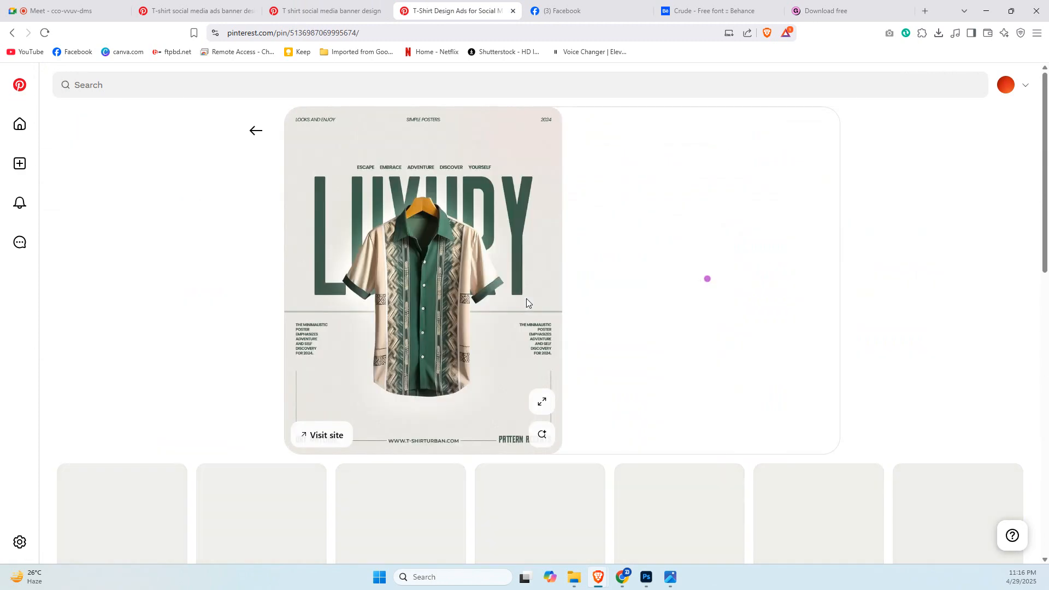
scroll(441, 284, down, 6)
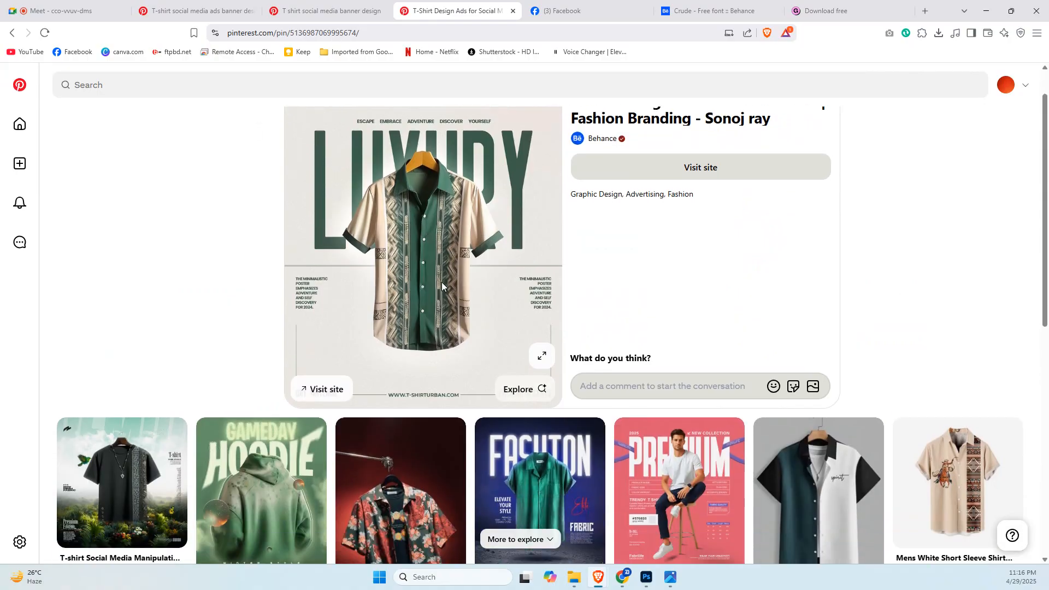
scroll(441, 286, down, 3)
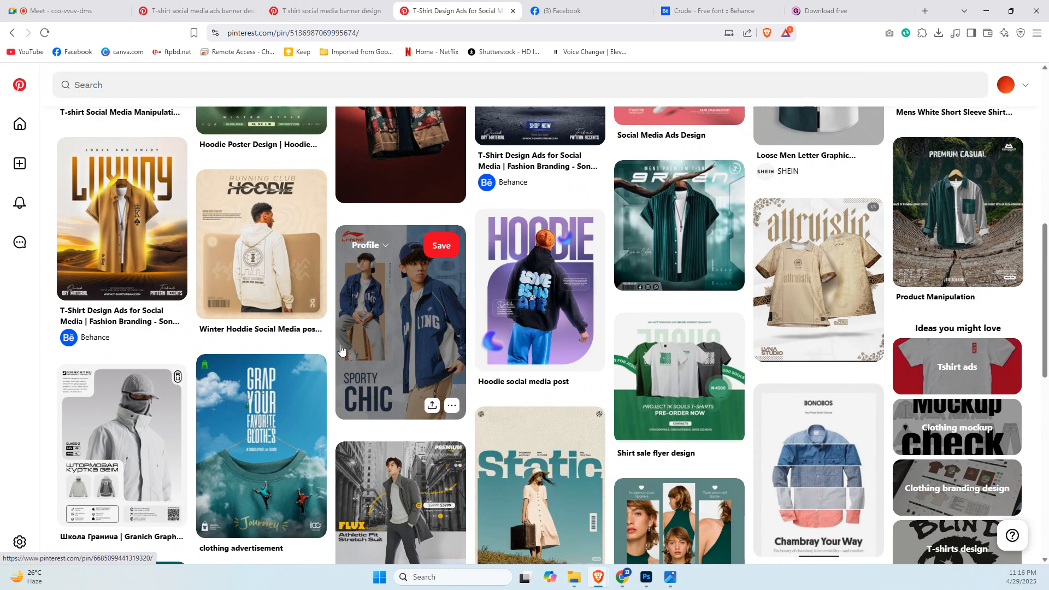
View the Running Club hoodie post pin and return to the UNIVERCE and PREMIUM T-shirt references.
click(283, 256)
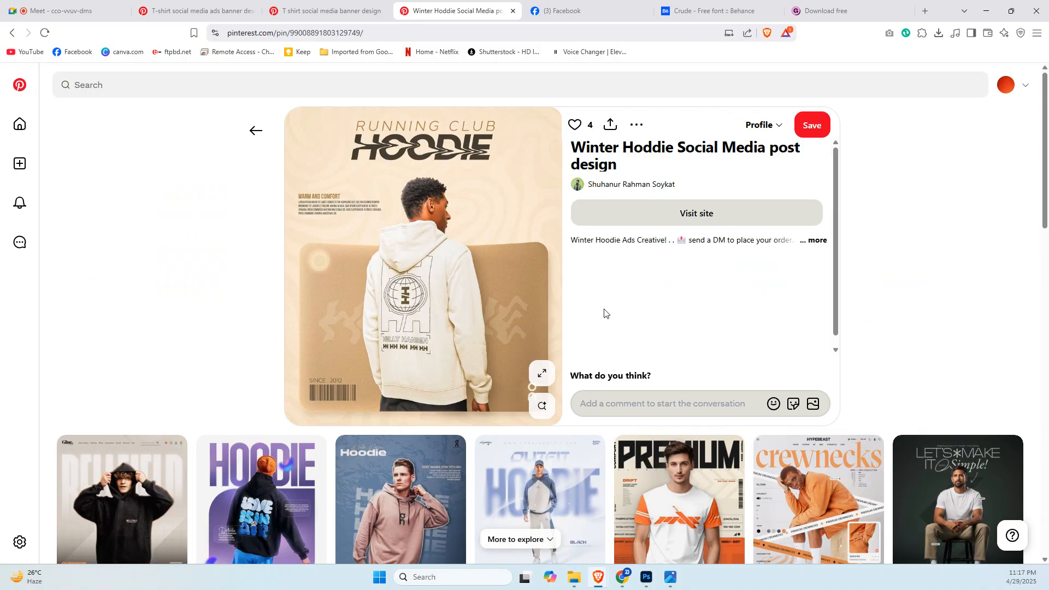
click(337, 8)
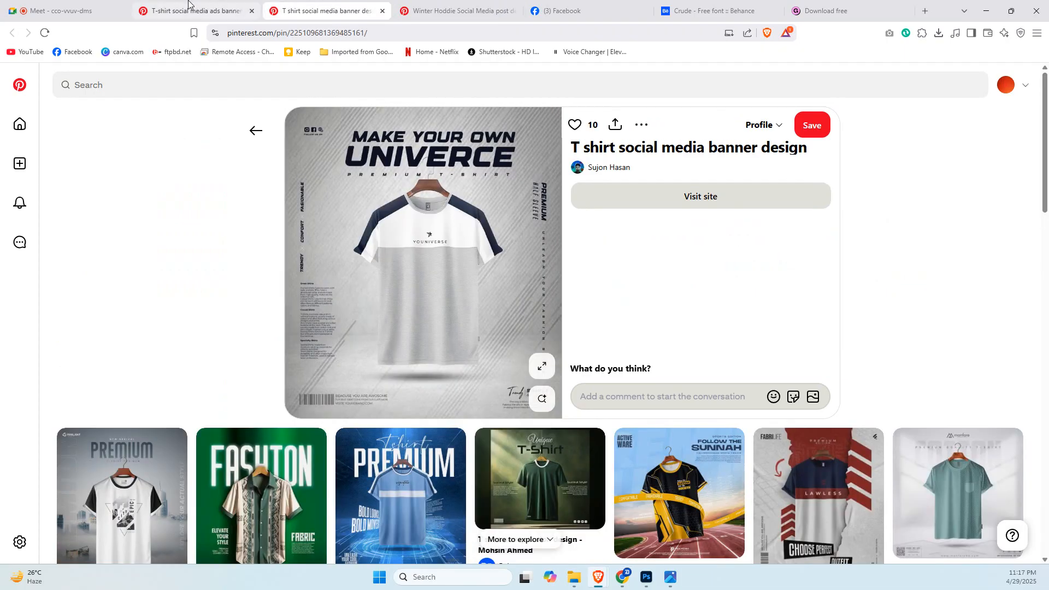
click(186, 9)
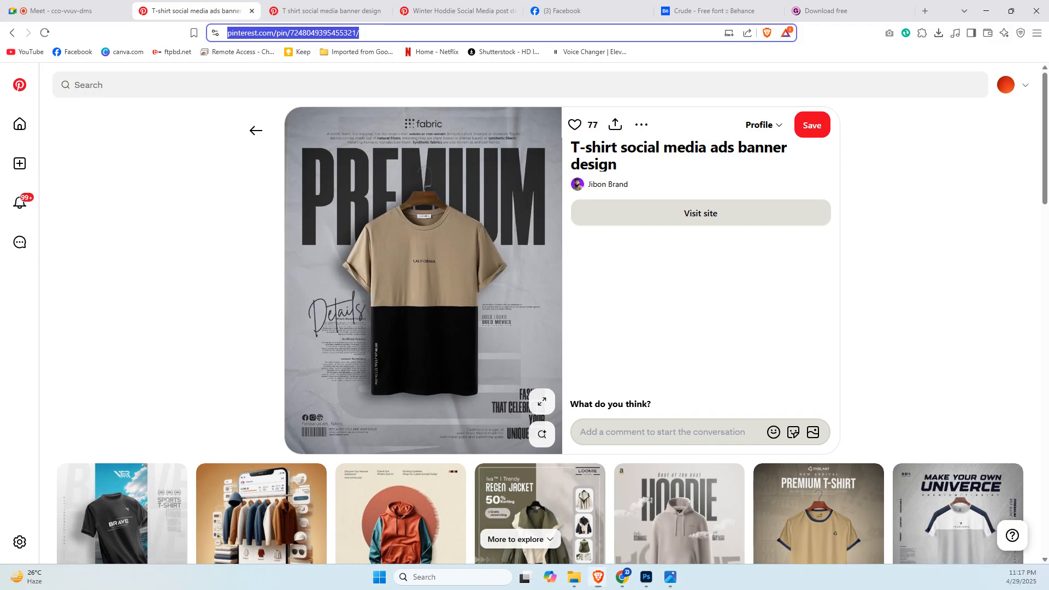
Open Google Keep in place of the font download page and start a new note titled "Tshitre".
key(alt+Tab)
mouse_move(506, 235)
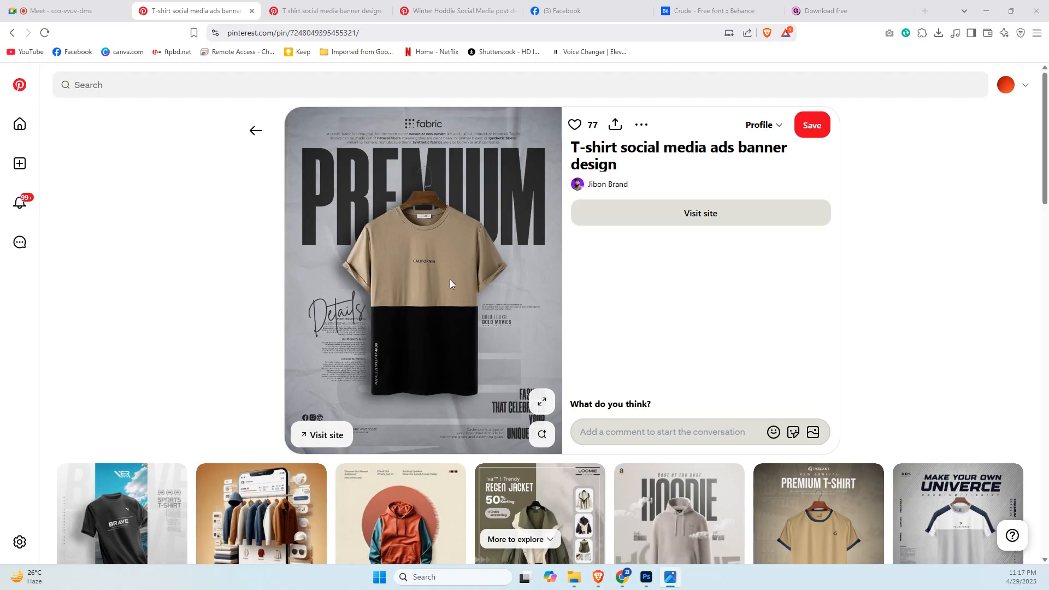
click(821, 4)
click(693, 29)
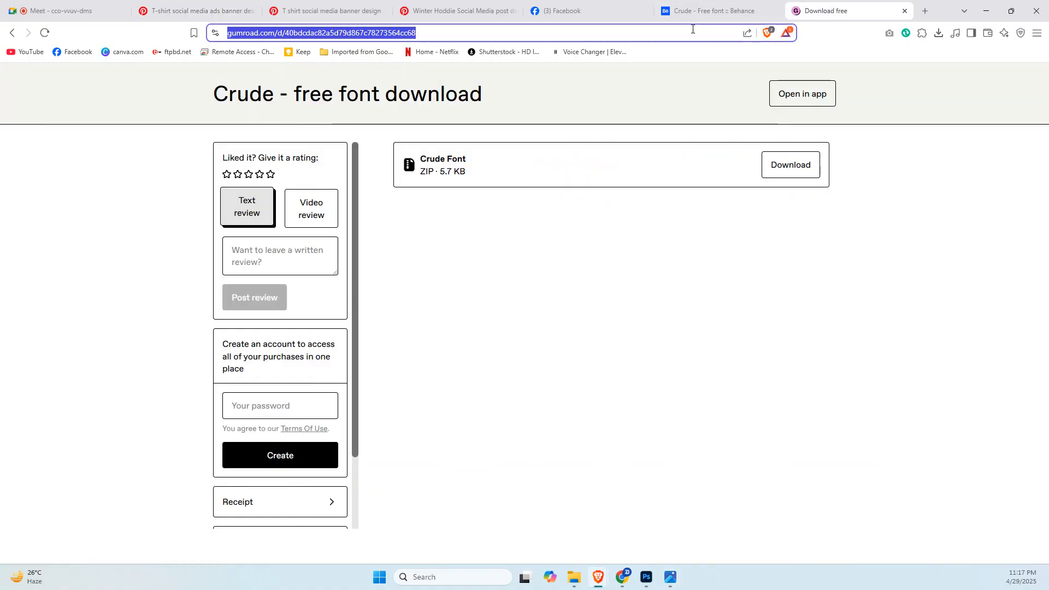
text(kee)
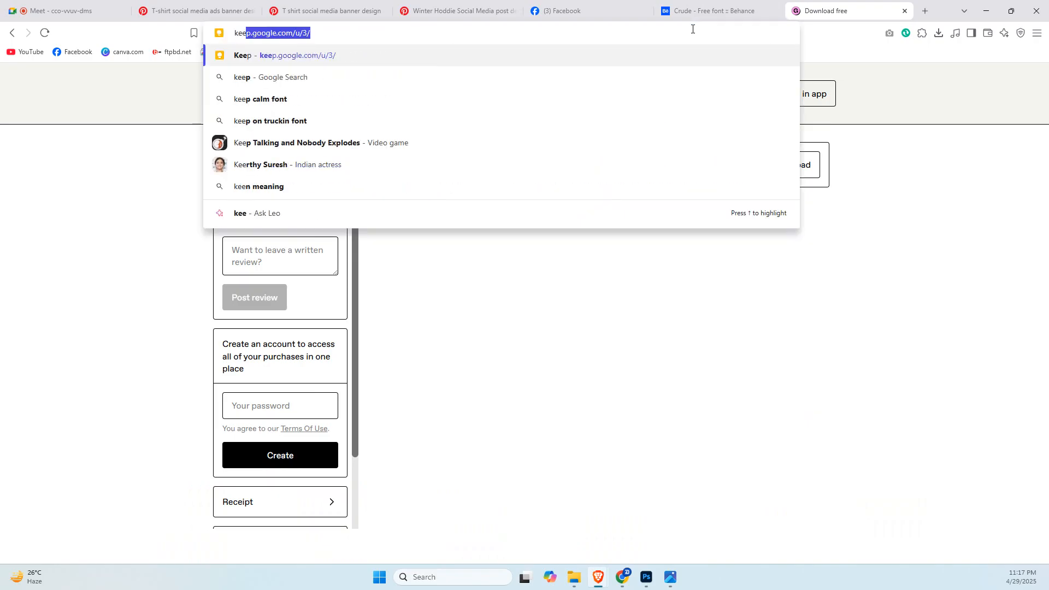
click(330, 57)
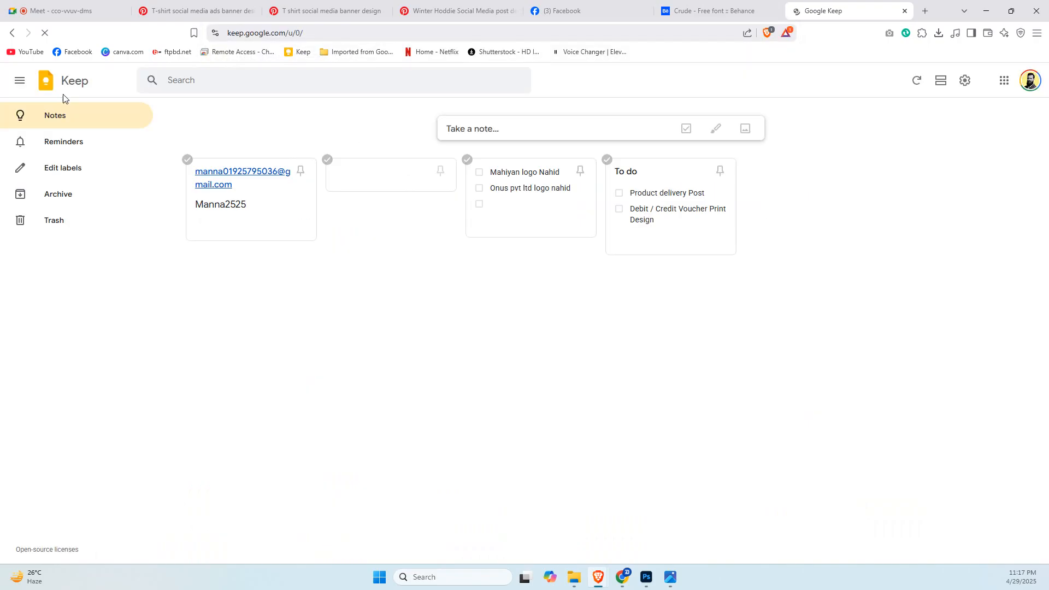
click(538, 123)
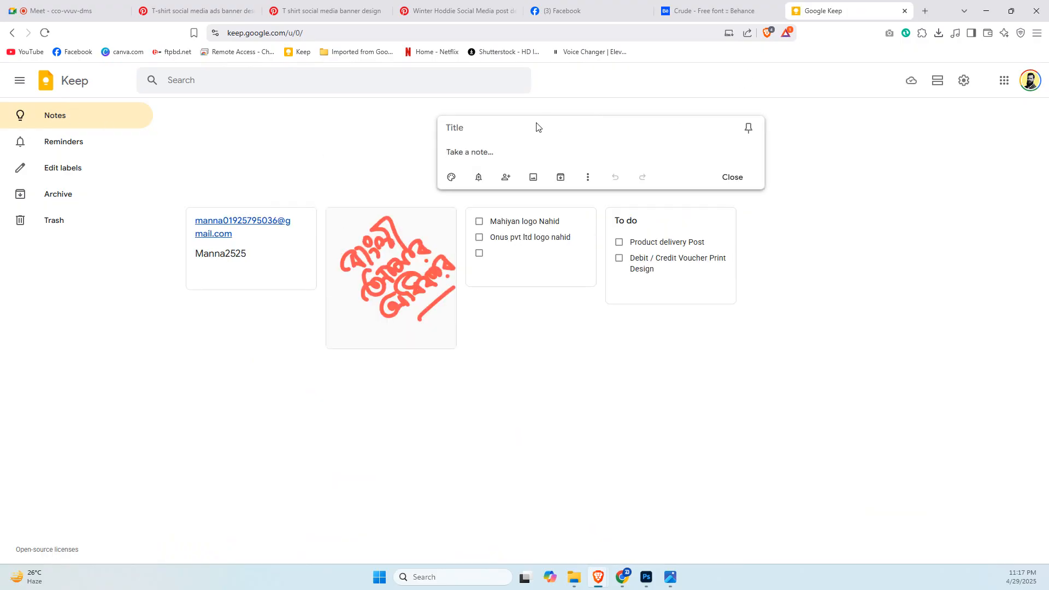
text(Tshitre)
click(298, 8)
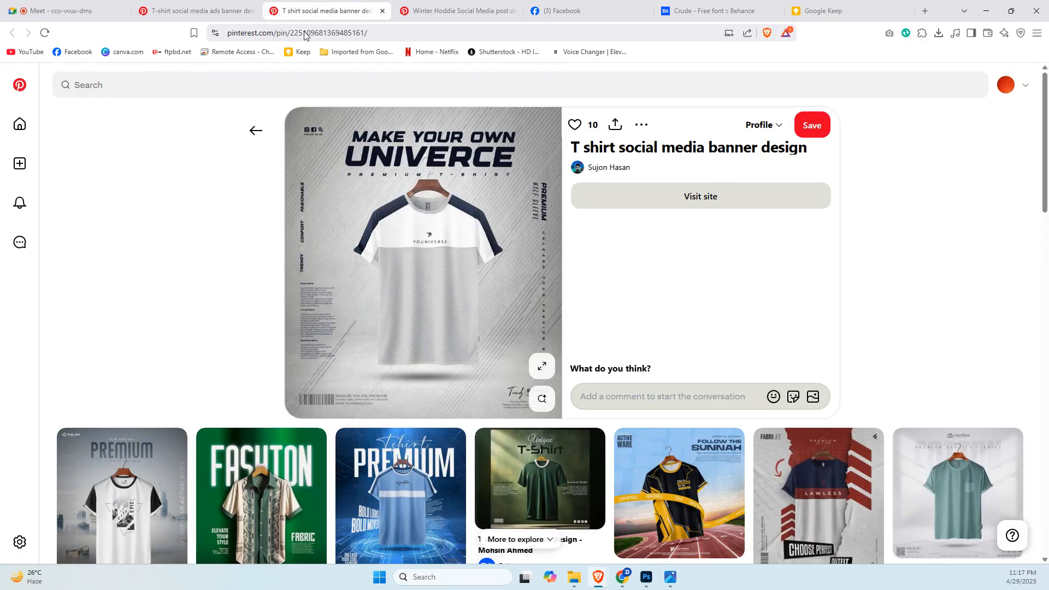
click(836, 8)
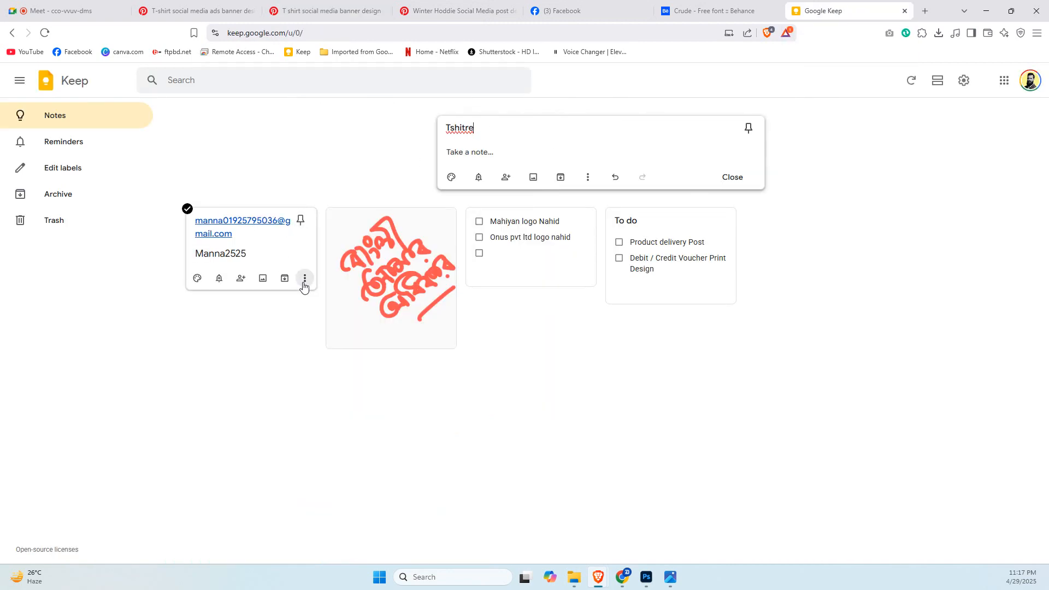
Save the new note, and delete the note containing an e-mail address and the logo checklist note.
click(303, 283)
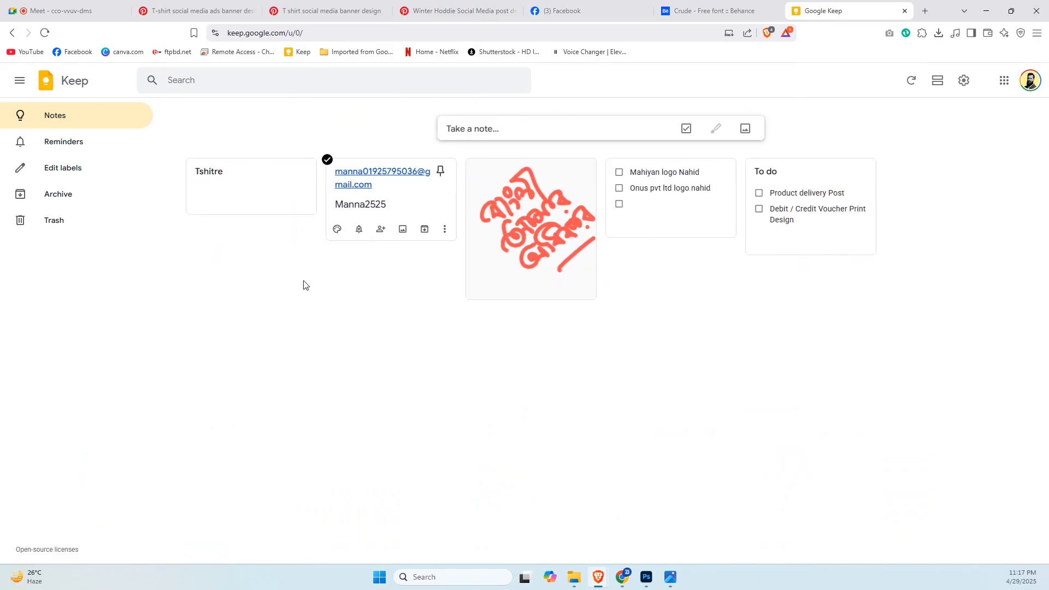
right_click(444, 230)
click(444, 230)
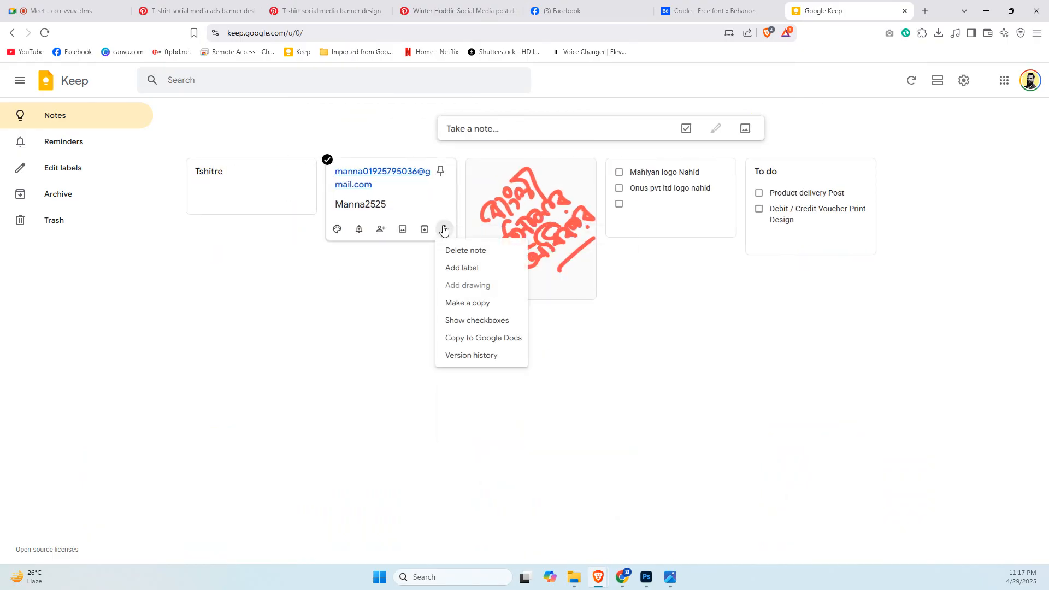
click(469, 251)
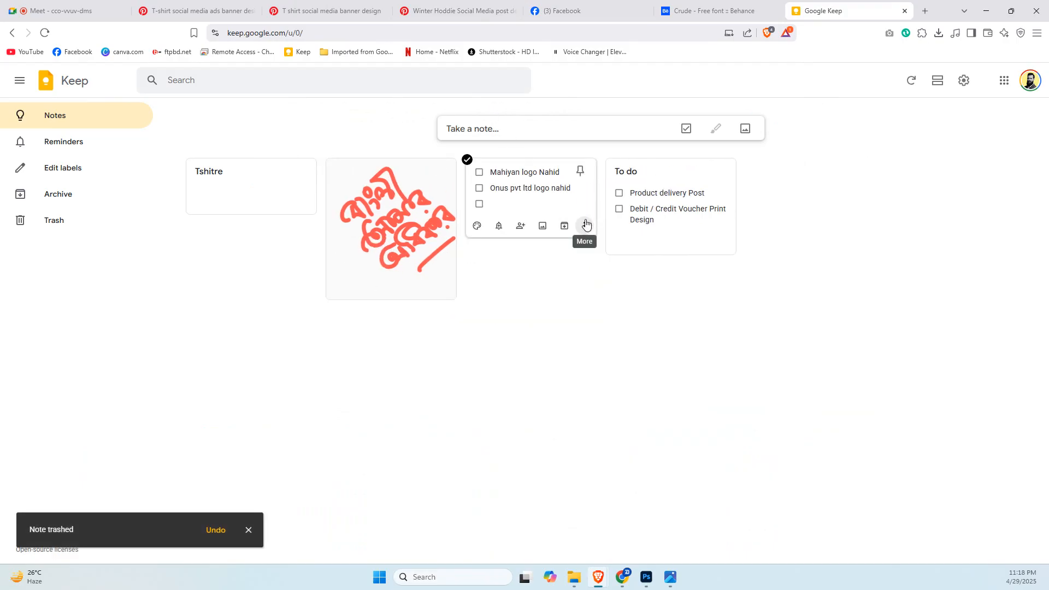
click(584, 226)
click(588, 244)
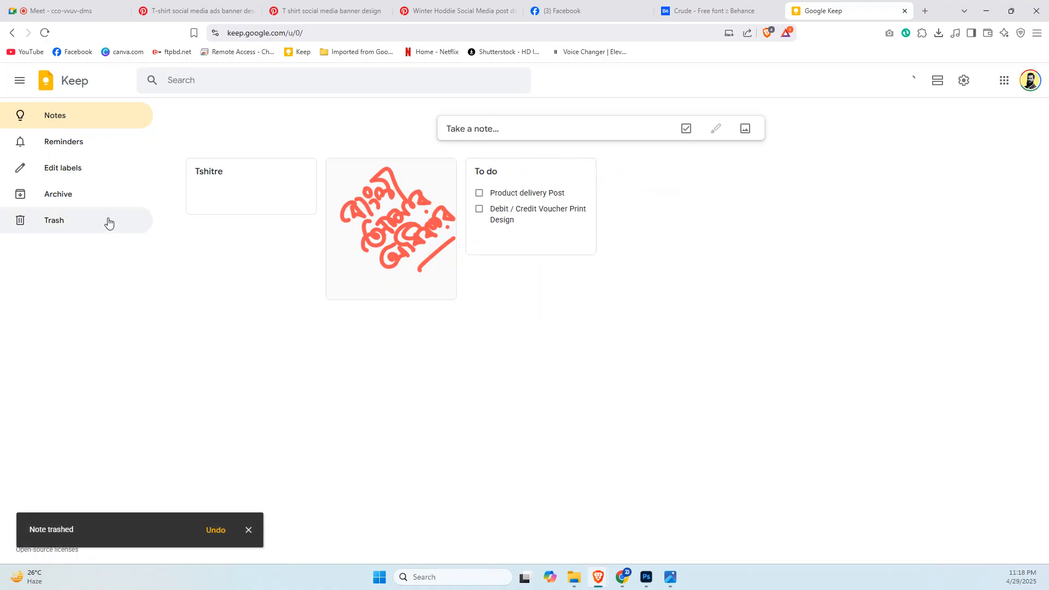
Open the Tshitre note and correct its title to "Tshirt Visual Design".
click(241, 185)
click(444, 202)
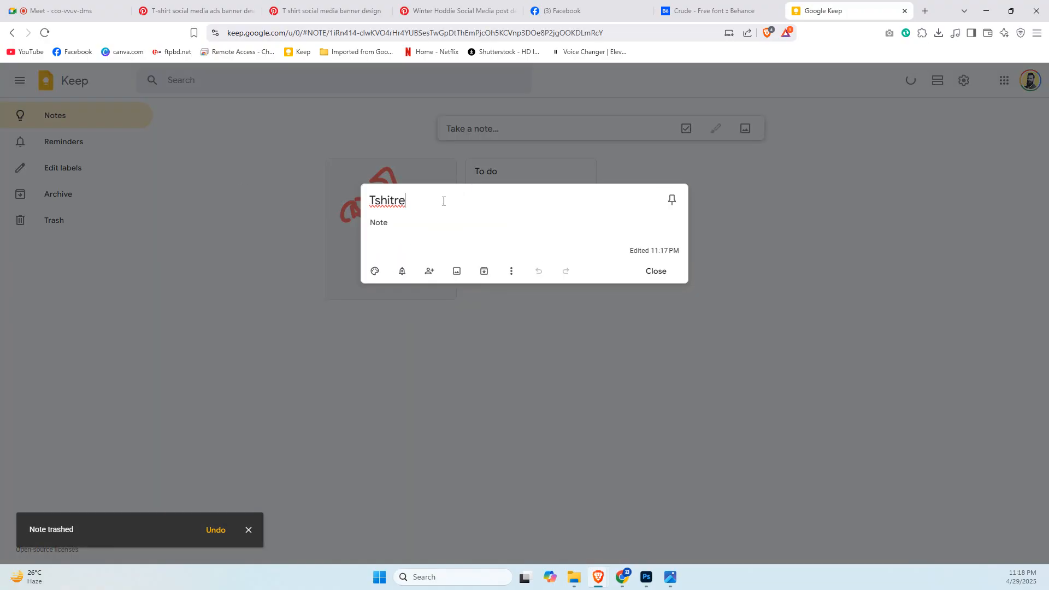
key(BackSpace)
key(BackSpace)
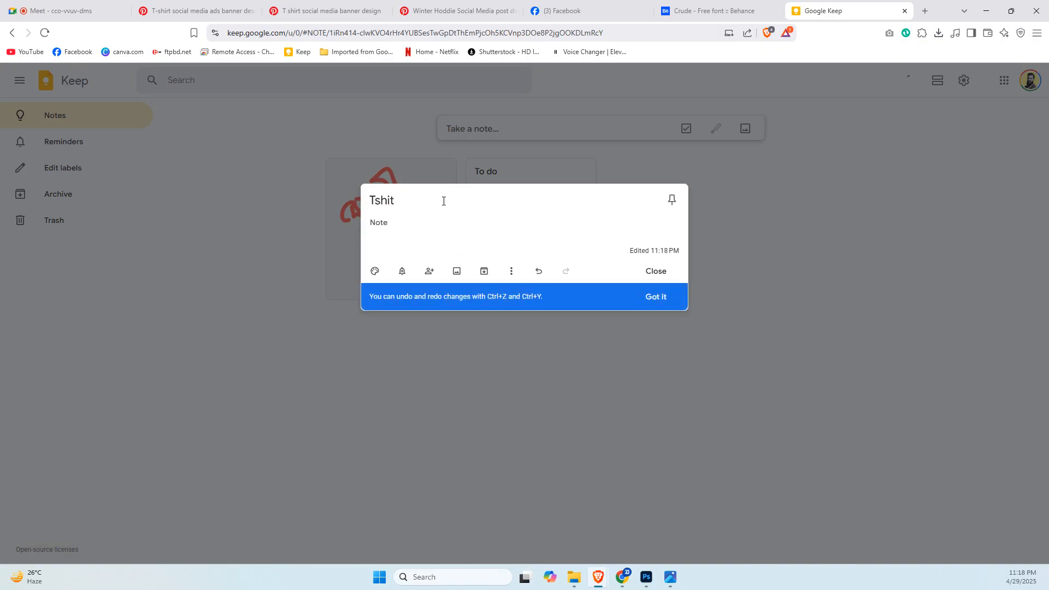
key(BackSpace)
text(rt Visual Design)
Compare the PREMIUM, UNIVERCE and Running Club hoodie references on Pinterest for the elements their layouts share.
click(459, 10)
click(328, 10)
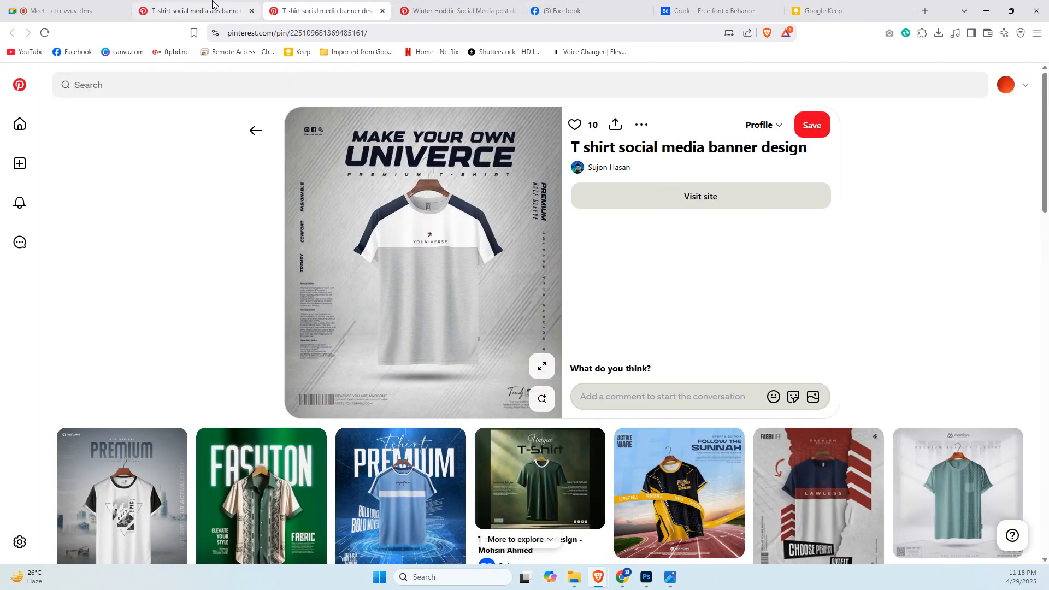
click(212, 7)
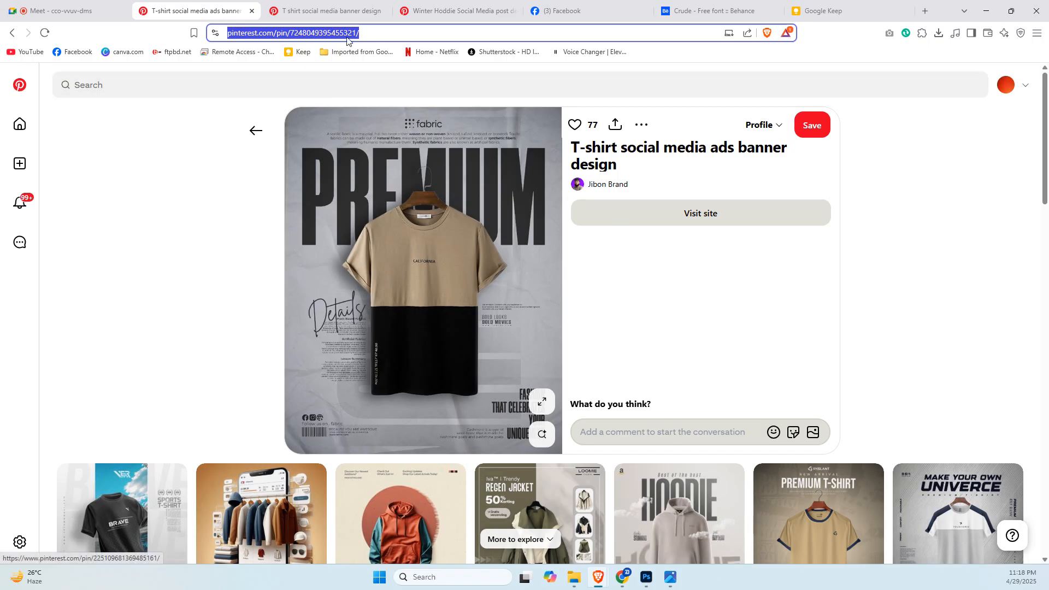
click(333, 3)
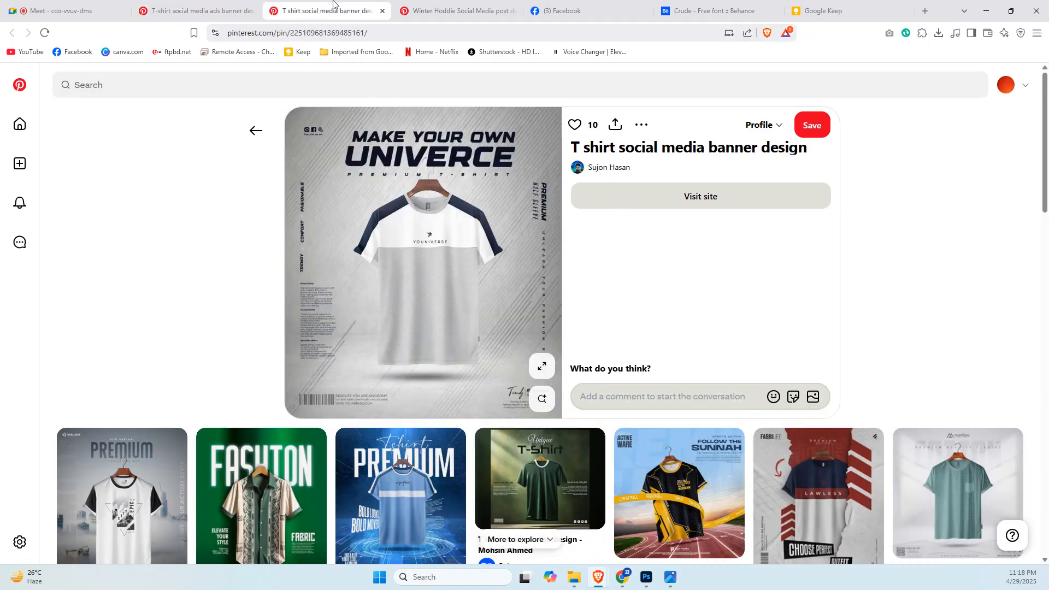
click(459, 6)
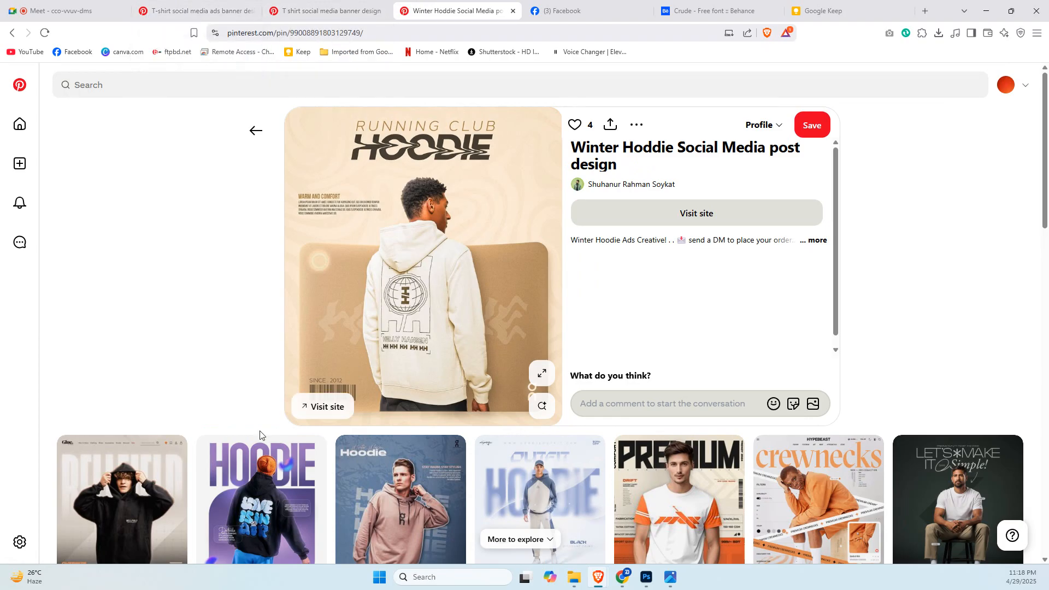
click(324, 9)
click(175, 4)
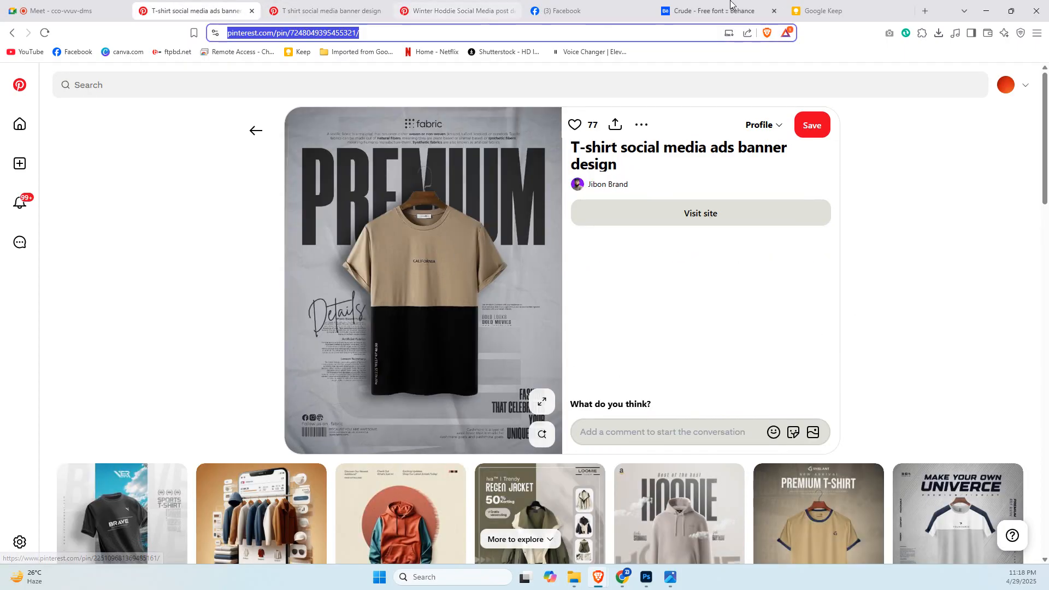
Start a numbered list in the body of the Tshirt Visual Design note with "Subject" as item 1.
click(850, 10)
click(420, 231)
text(S)
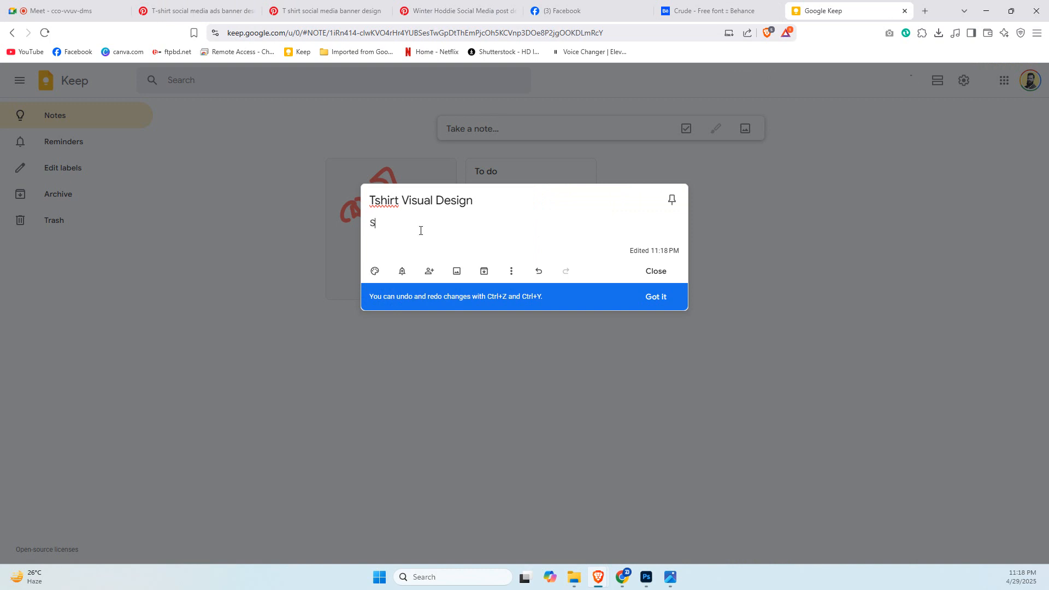
key(BackSpace)
text(1. Subject)
key(Return)
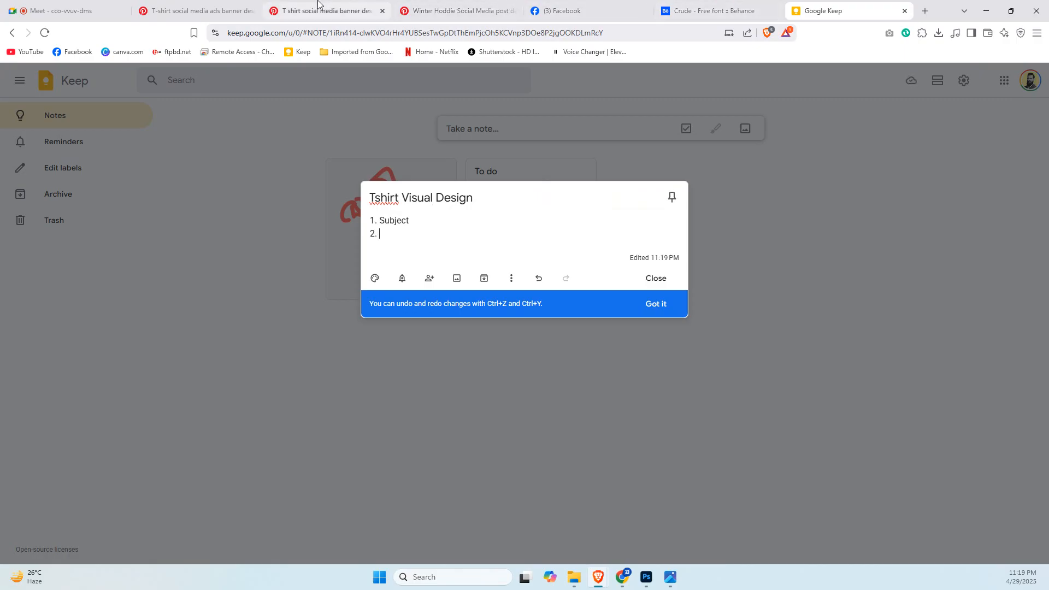
Check the PREMIUM and UNIVERCE references and move the Google Keep browser tab between them.
click(223, 4)
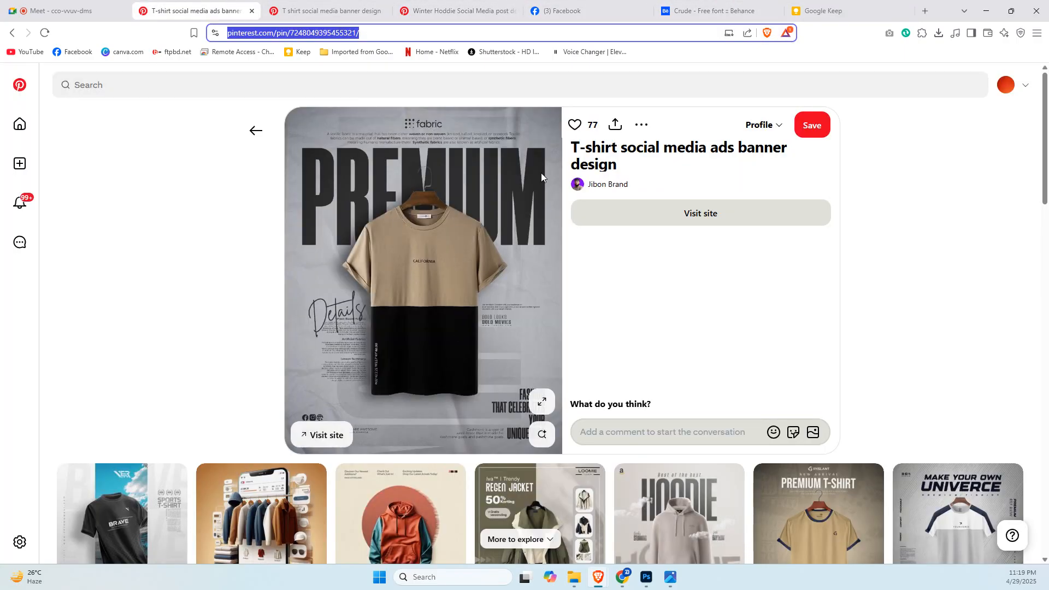
click(333, 10)
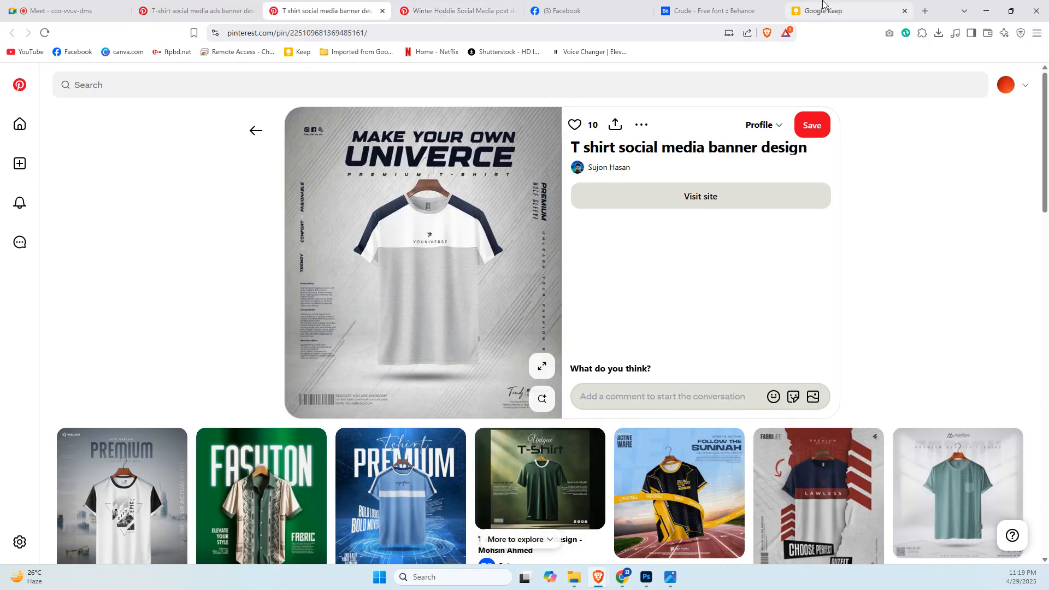
drag(824, 5, 328, 12)
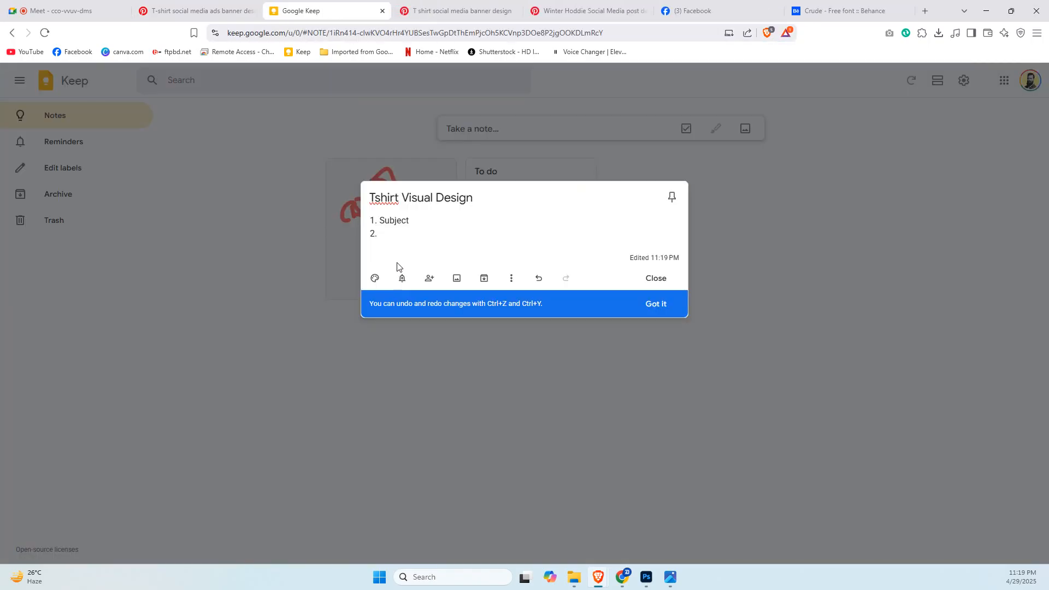
Add "BIG HEADLINE" in capitals as item 2 of the note's list.
text(BIG HEADLINE)
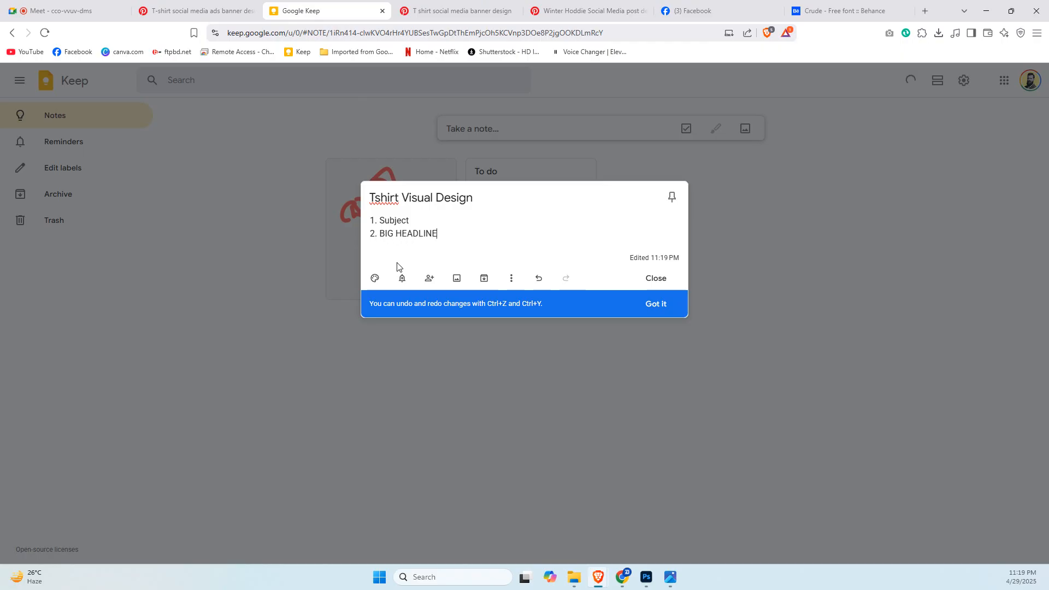
key(Return)
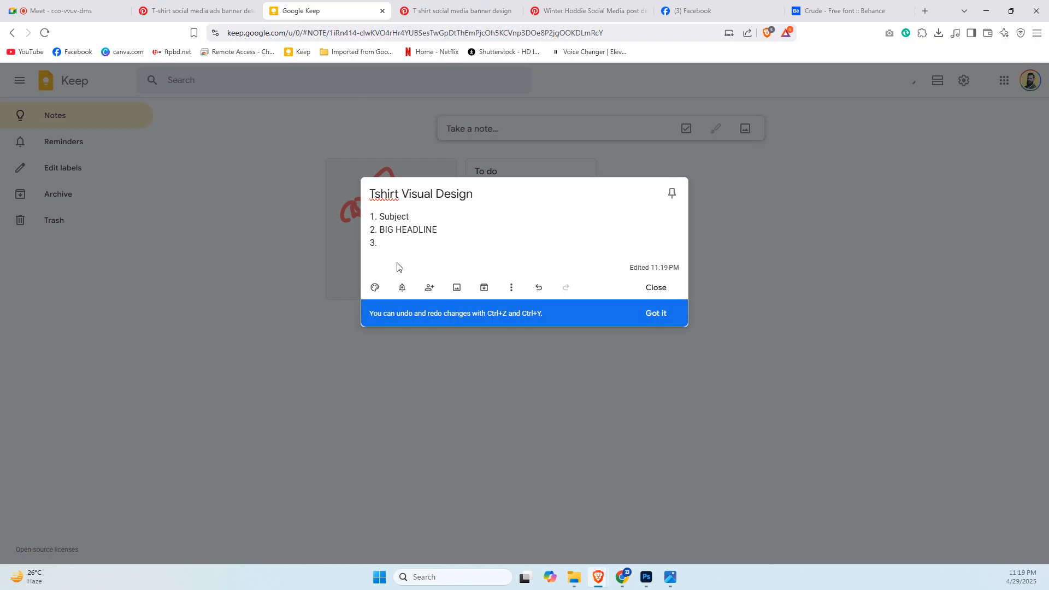
Add "Sub- Headung" and "Details in paragraphs" as items 3 and 4 of the note's list.
text(Sub- Headung)
key(Return)
text(De)
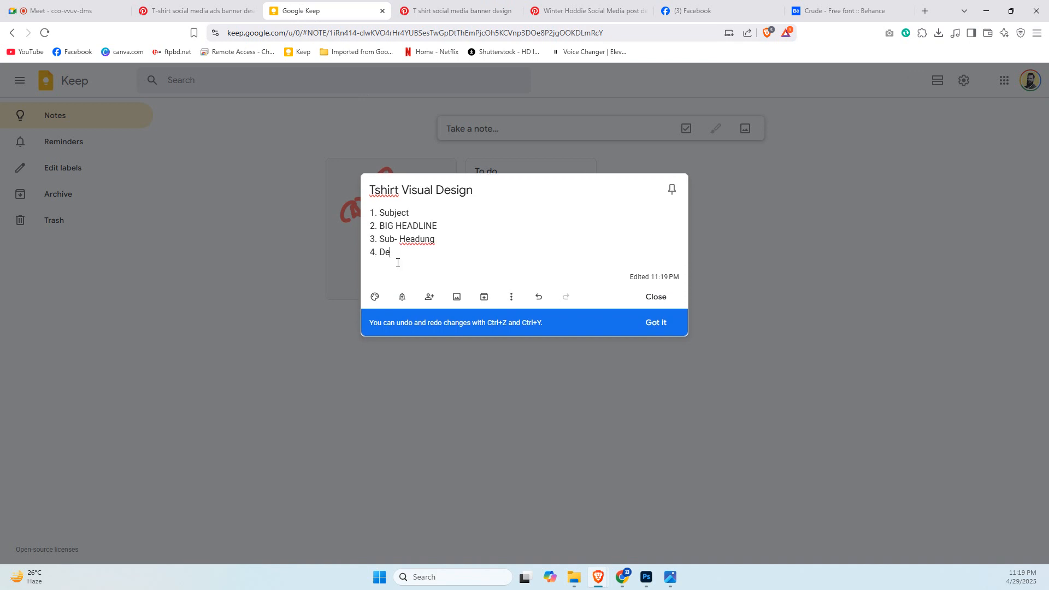
text(tails in paragraphs)
key(Return)
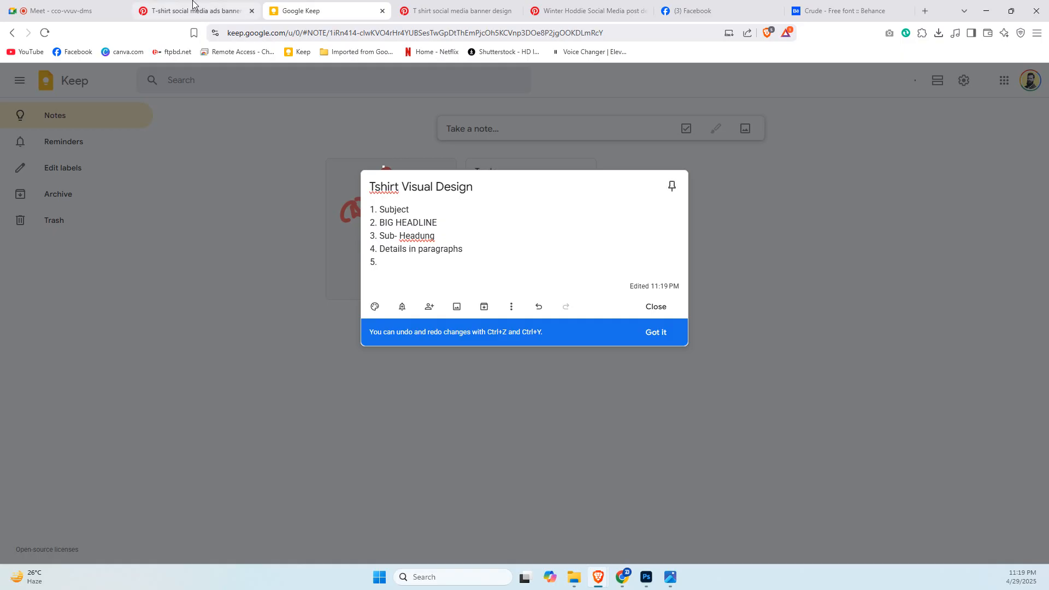
Check the PREMIUM reference and add "Any Slogan" as item 5 of the note's list.
click(195, 10)
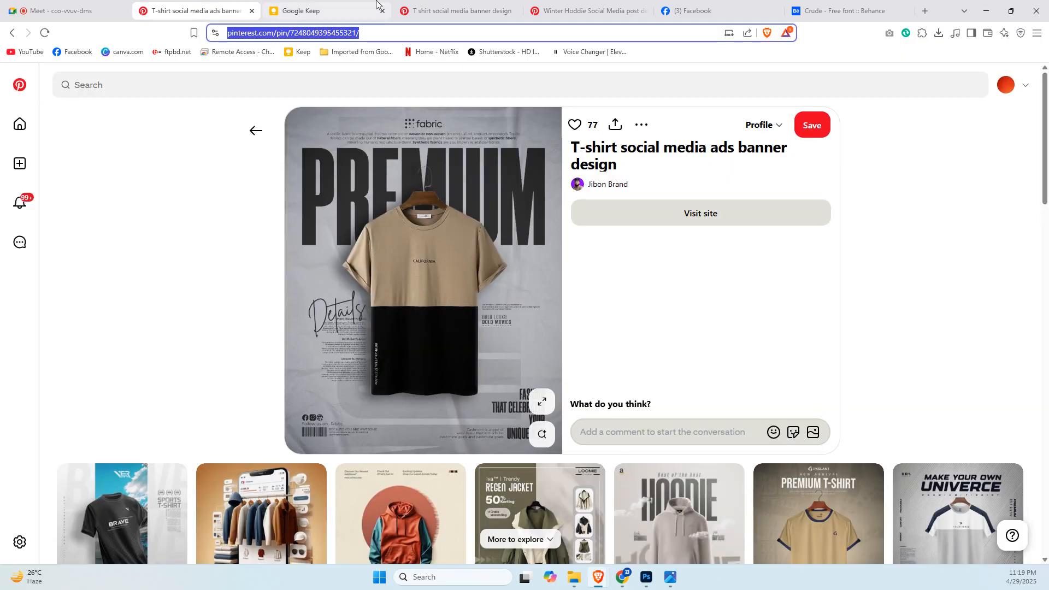
click(306, 10)
text(Any Sl)
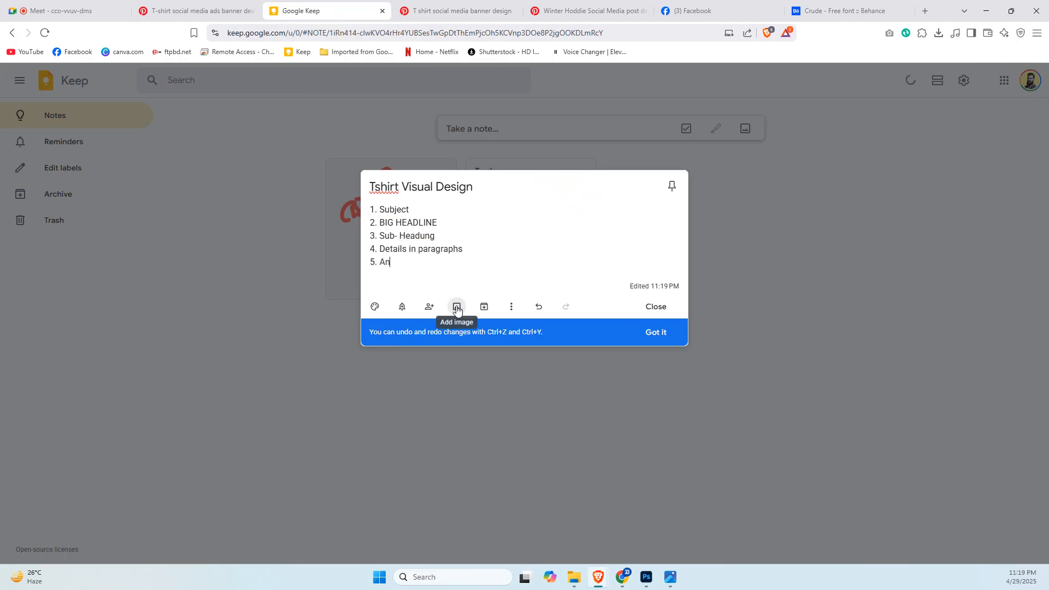
text(an)
key(Return)
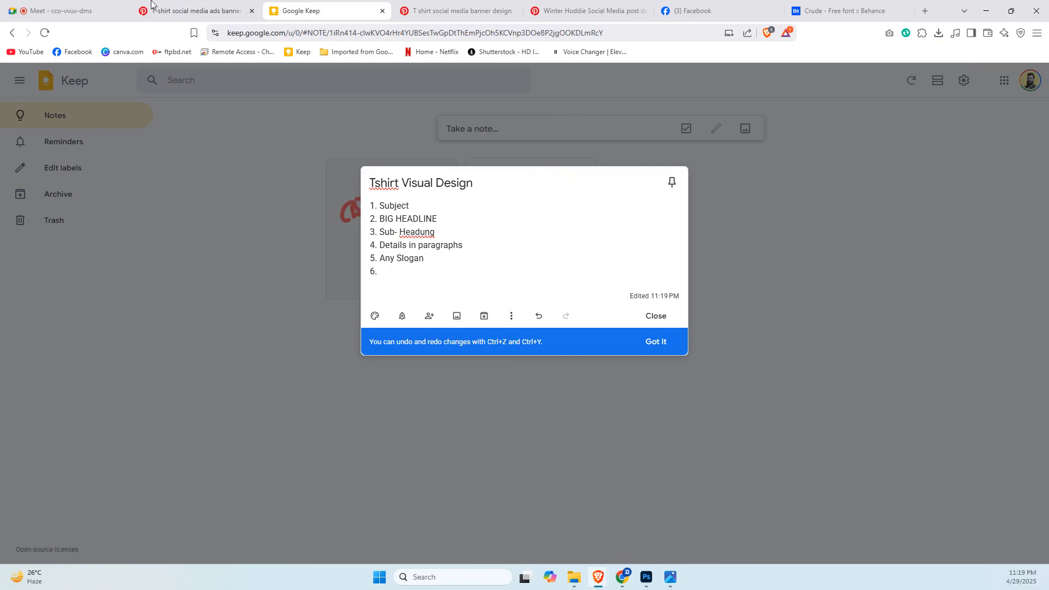
Review the PREMIUM reference again and add "BG / Texture" as item 6 of the note's list.
click(195, 10)
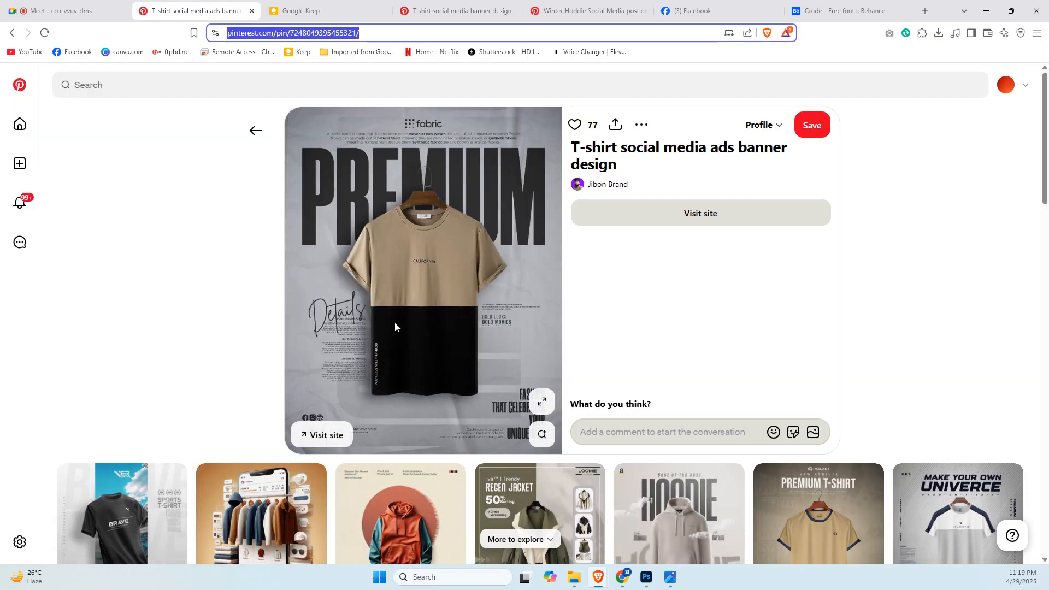
click(358, 4)
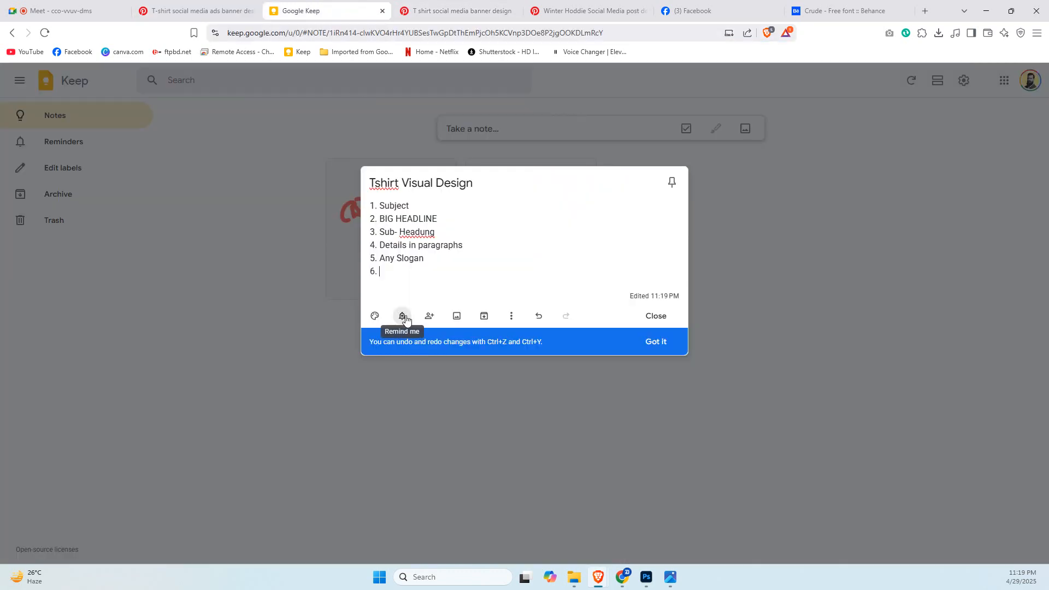
text(BG / Texture)
key(Return)
Add "Props" and "CTA" as items 7 and 8 of the note's list.
text(7. )
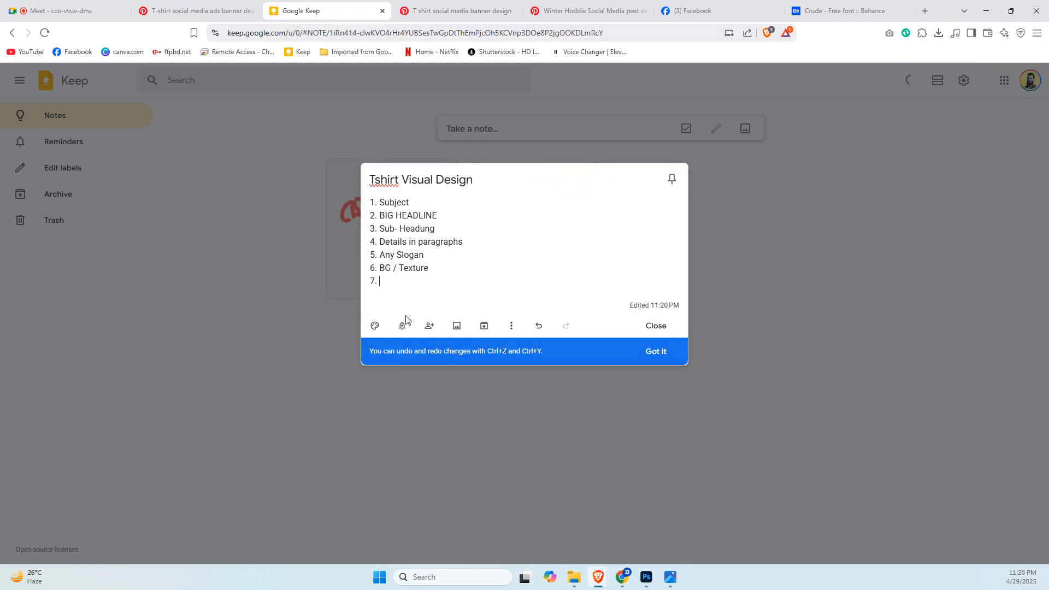
text(Props)
key(Return)
text(8. )
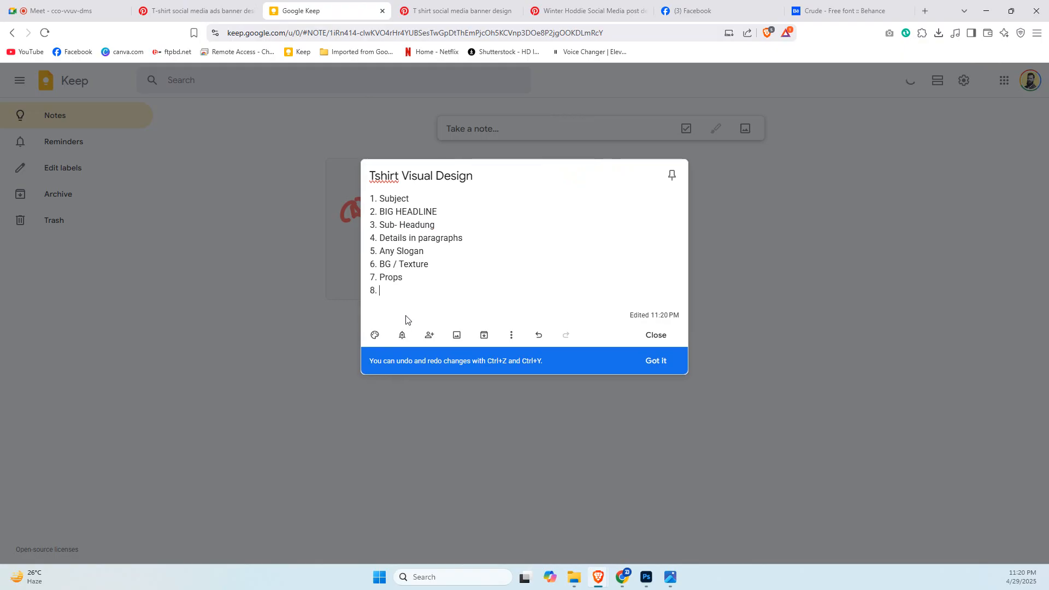
text(CTA)
Review the note's eight listed design elements and check the T-shirt subject on the Photoshop canvas.
click(207, 3)
click(288, 12)
drag(371, 200, 400, 296)
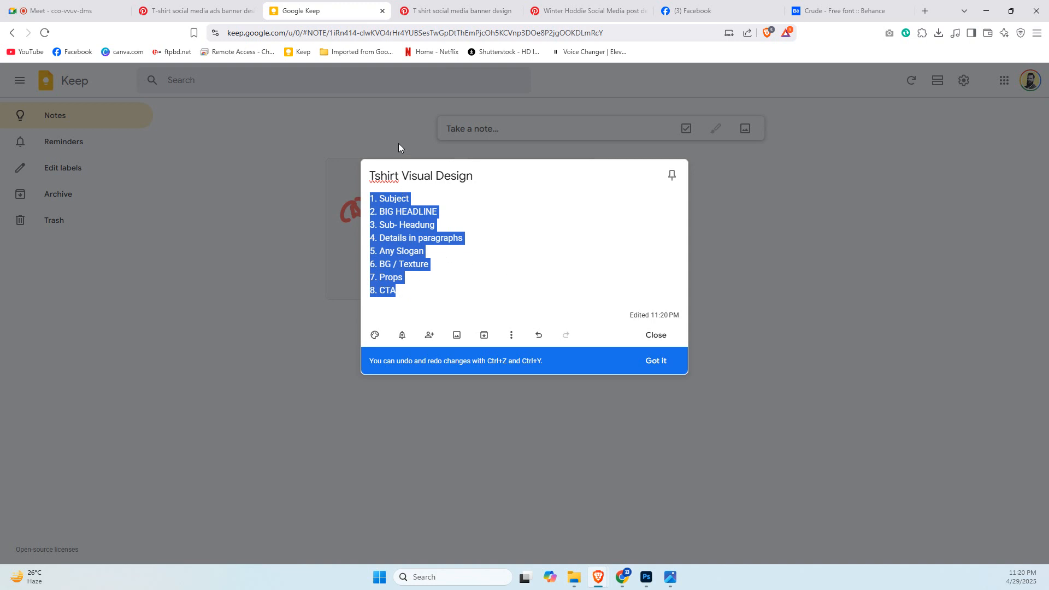
click(397, 211)
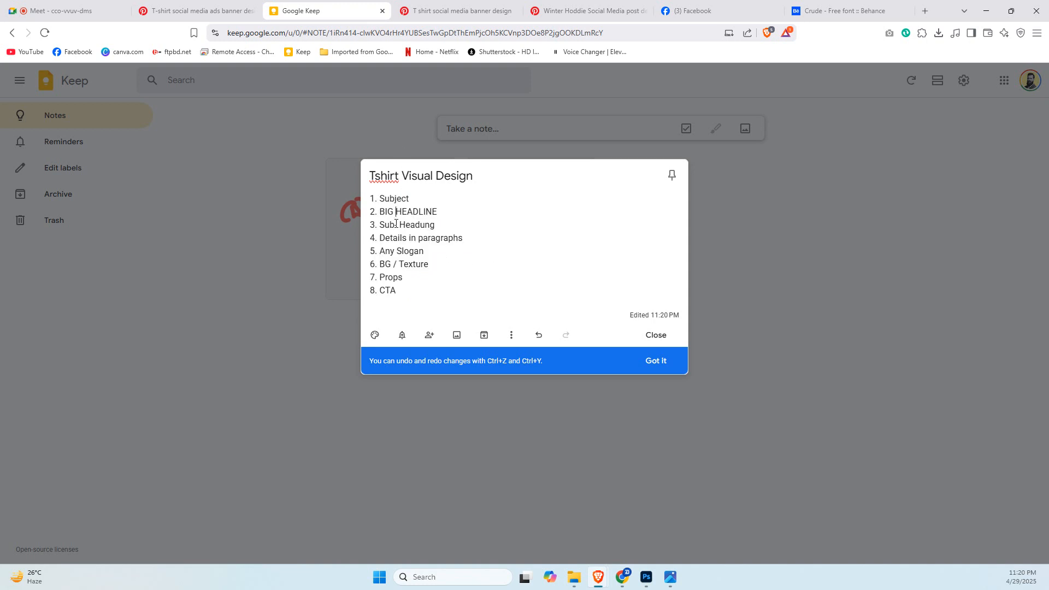
click(646, 578)
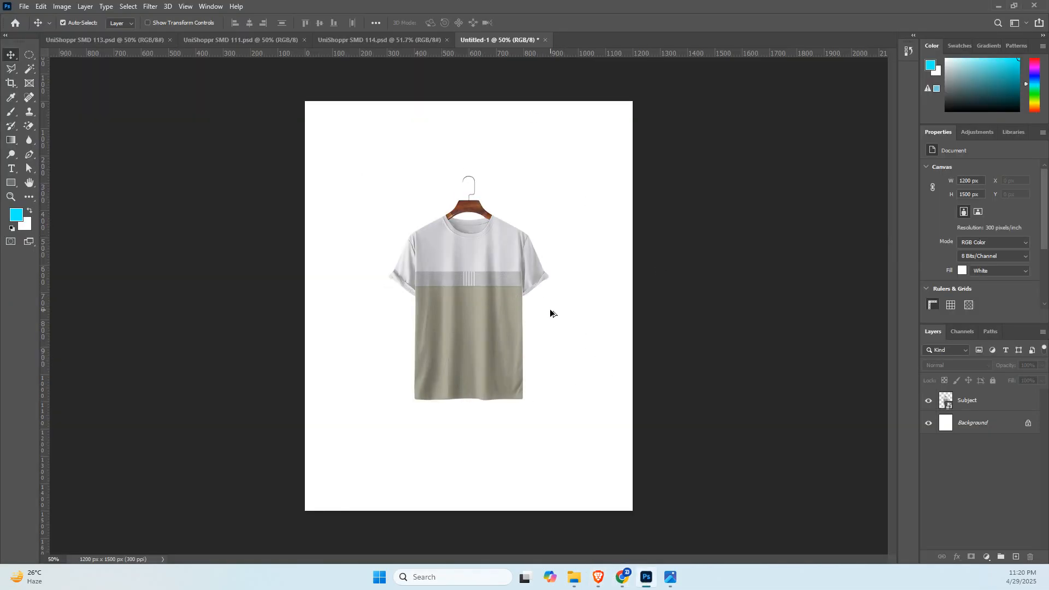
key(alt+Tab)
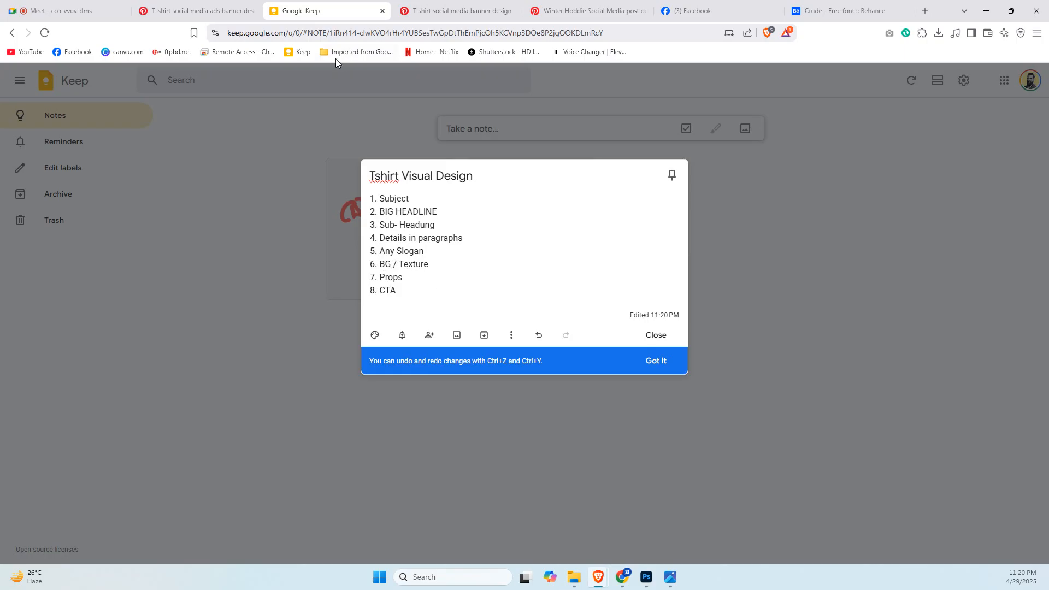
Examine the enlarged PREMIUM reference against the note's details and slogan items, and switch back to Photoshop.
click(235, 10)
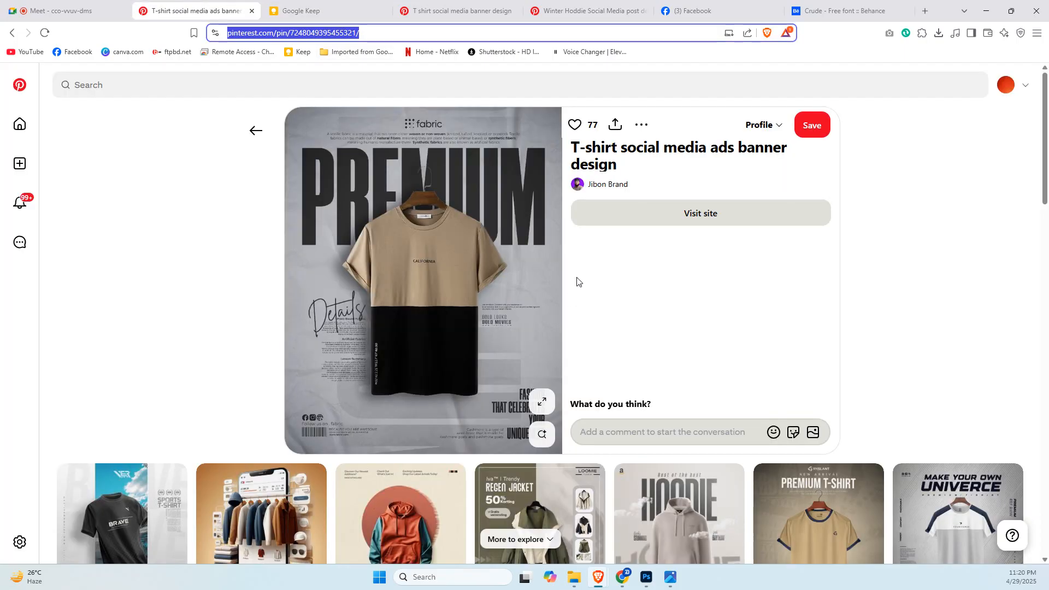
click(542, 401)
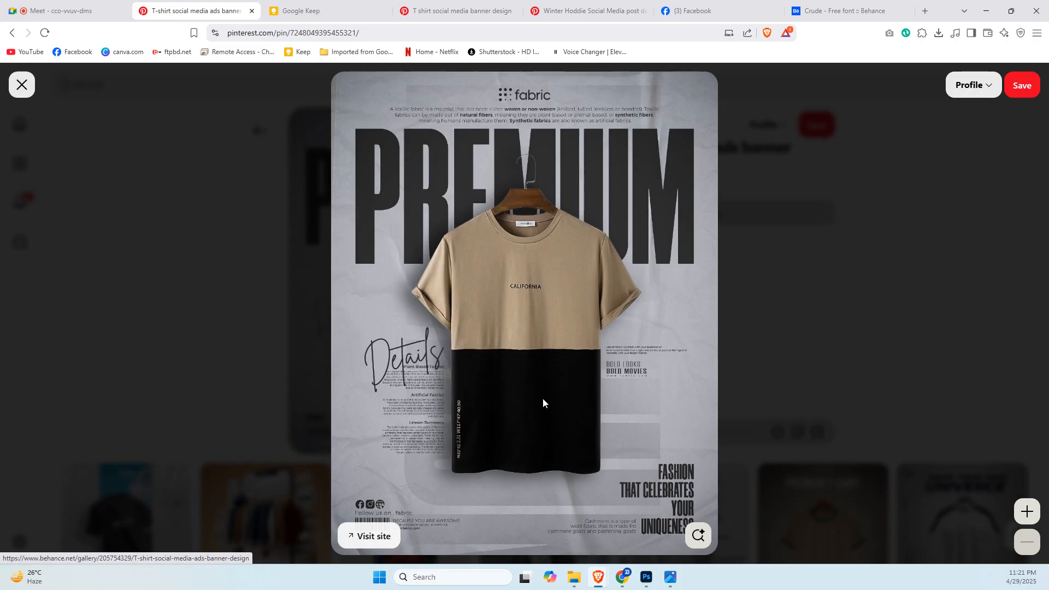
click(356, 10)
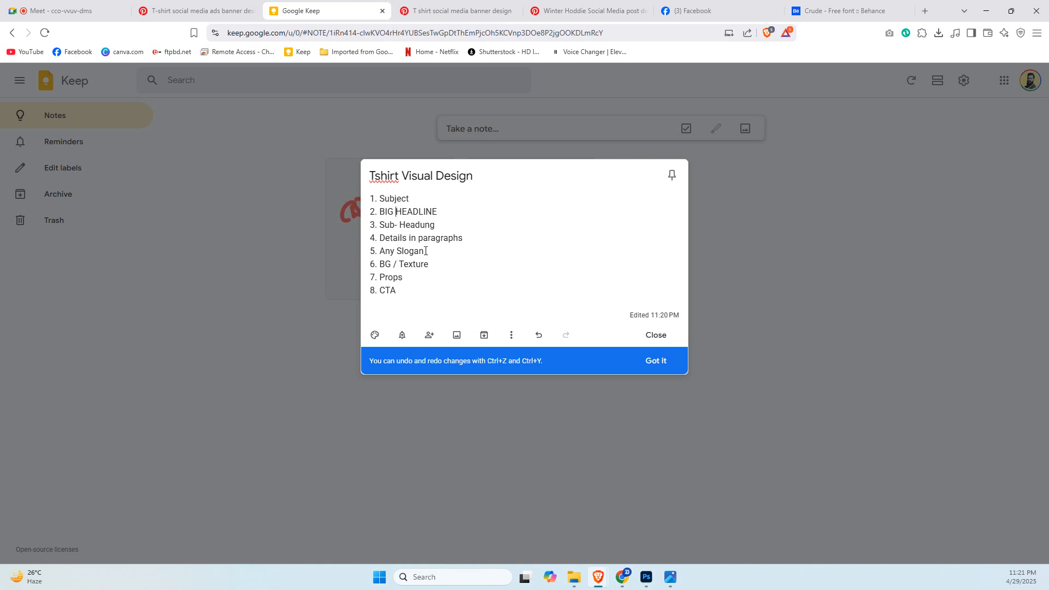
drag(424, 251, 379, 238)
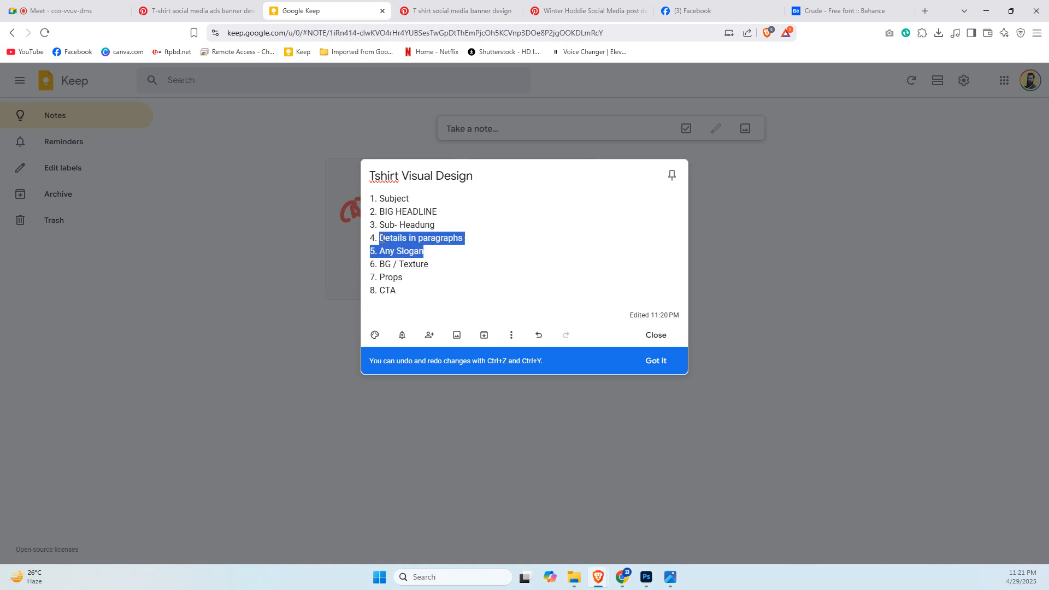
click(420, 238)
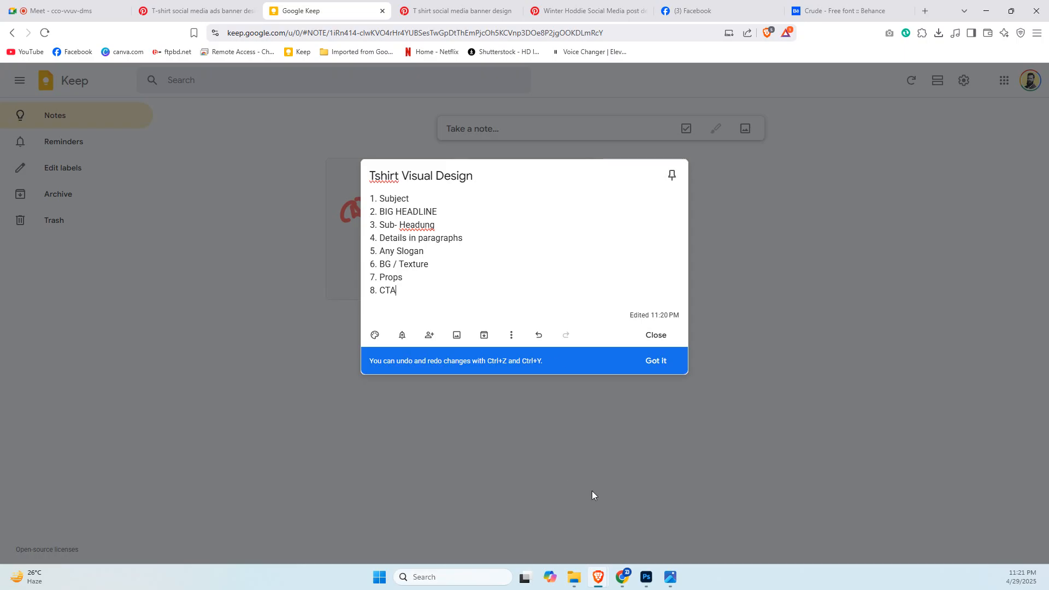
click(645, 584)
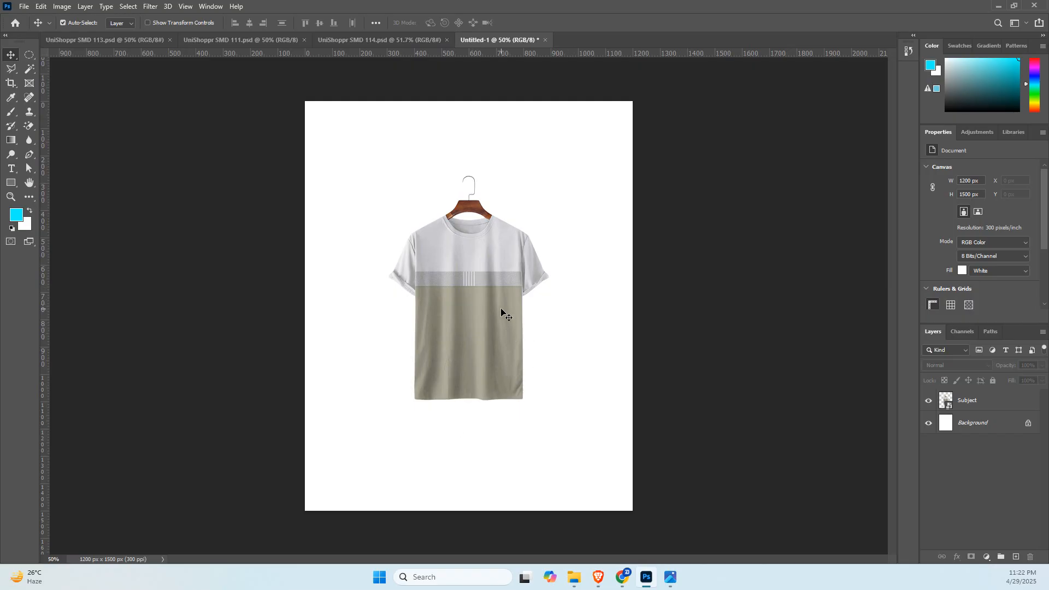
Outline the T-shirt's grey chest band with an unfilled, dashed 5 px olive-stroked rectangle of about 440 by 101 px, and delete it.
mouse_move(484, 281)
mouse_down()
mouse_move(504, 286)
mouse_move(489, 300)
mouse_up()
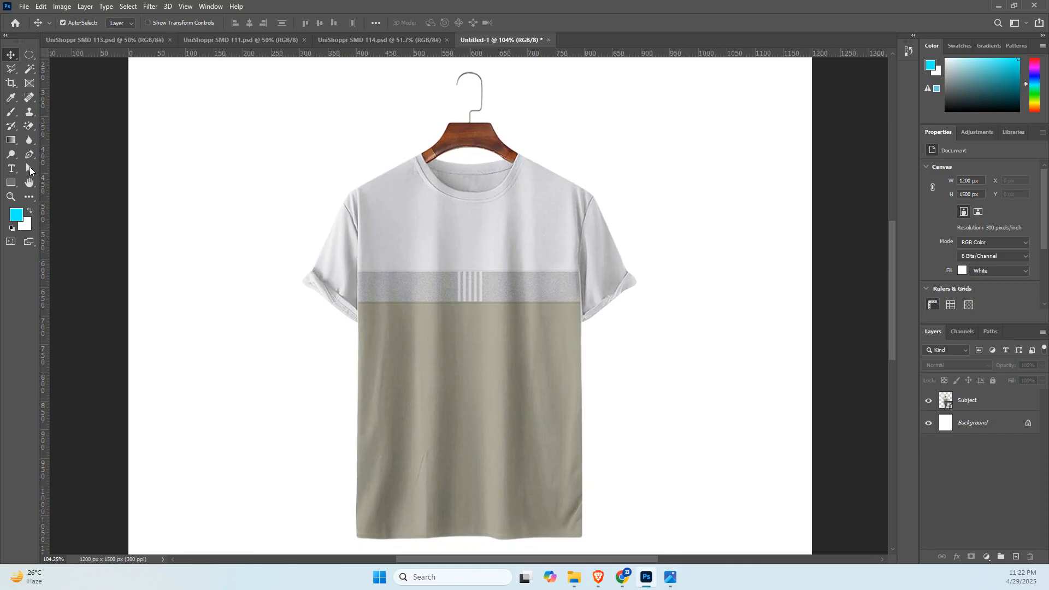
click(11, 183)
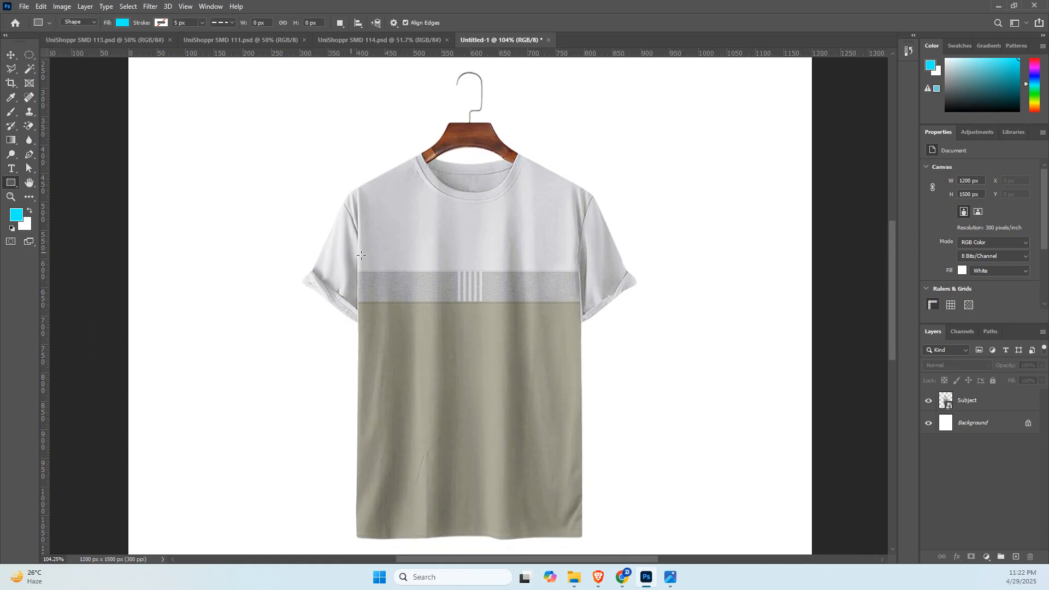
click(123, 22)
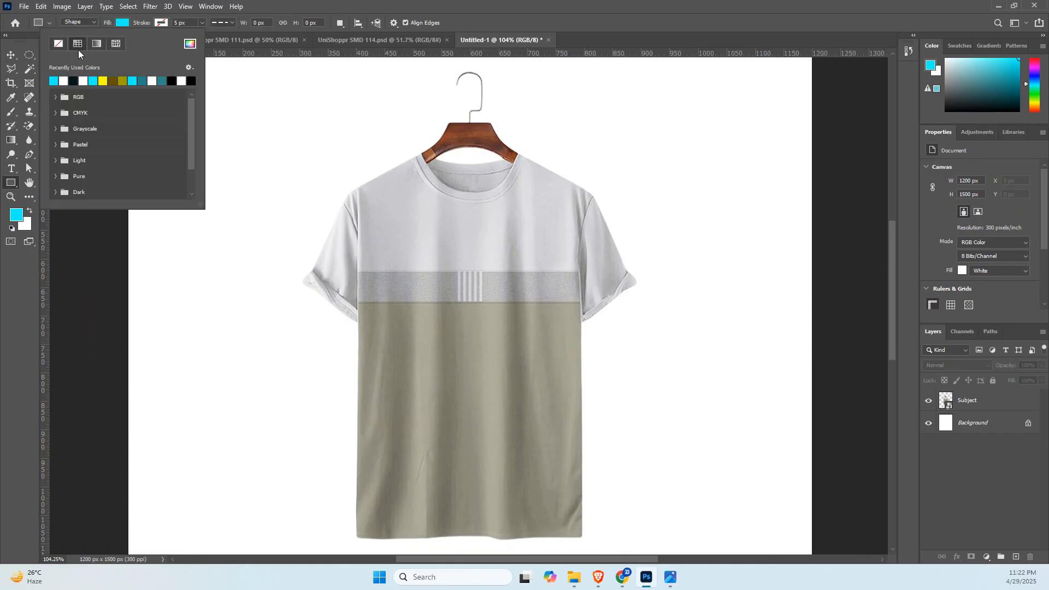
click(60, 44)
click(162, 23)
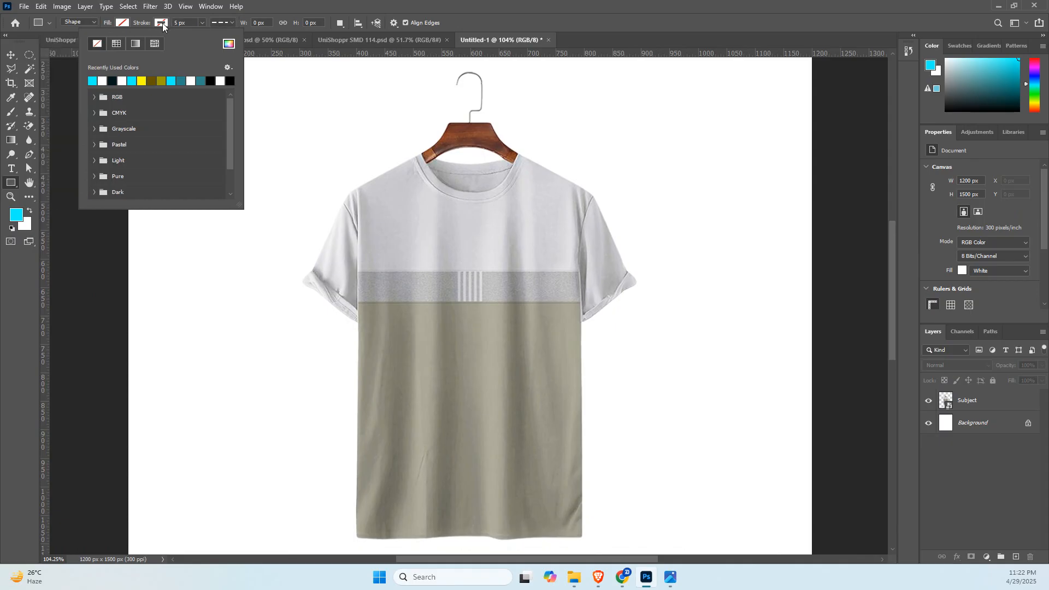
click(153, 81)
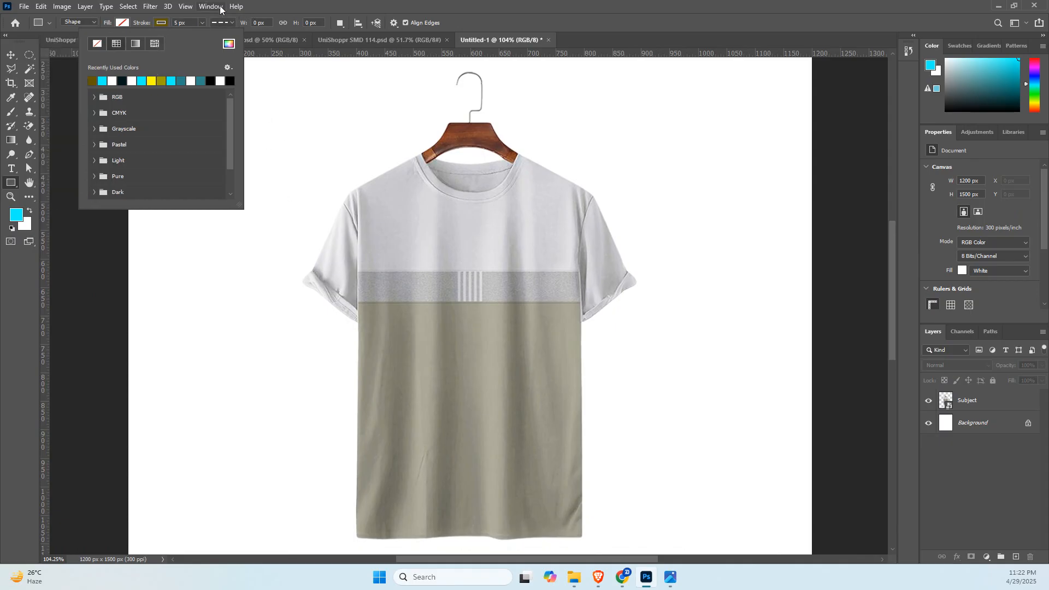
click(338, 262)
mouse_move(338, 262)
mouse_down()
mouse_move(555, 362)
mouse_move(596, 323)
mouse_move(588, 318)
mouse_up()
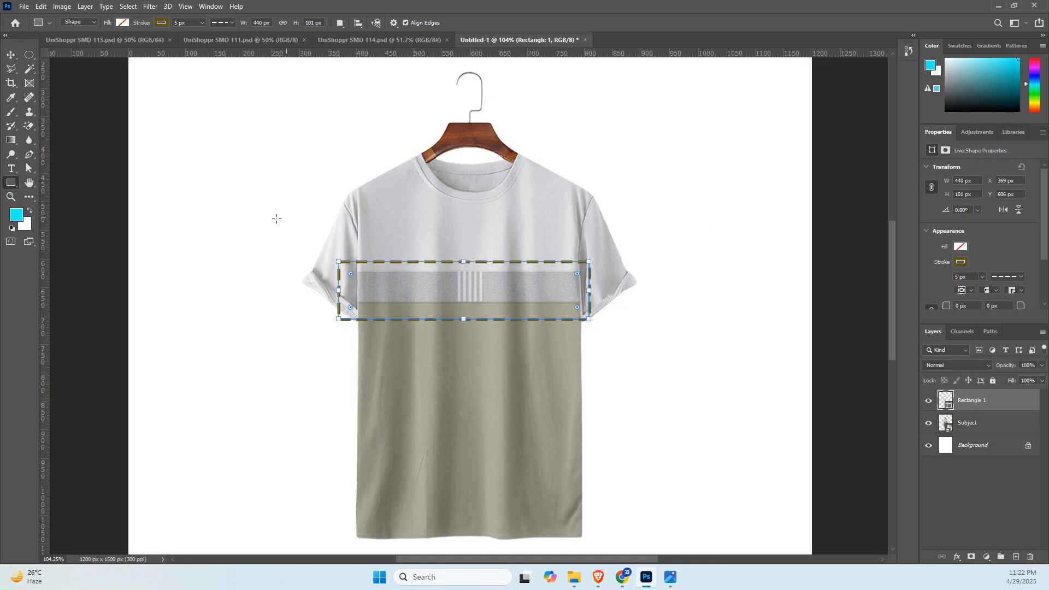
click(11, 55)
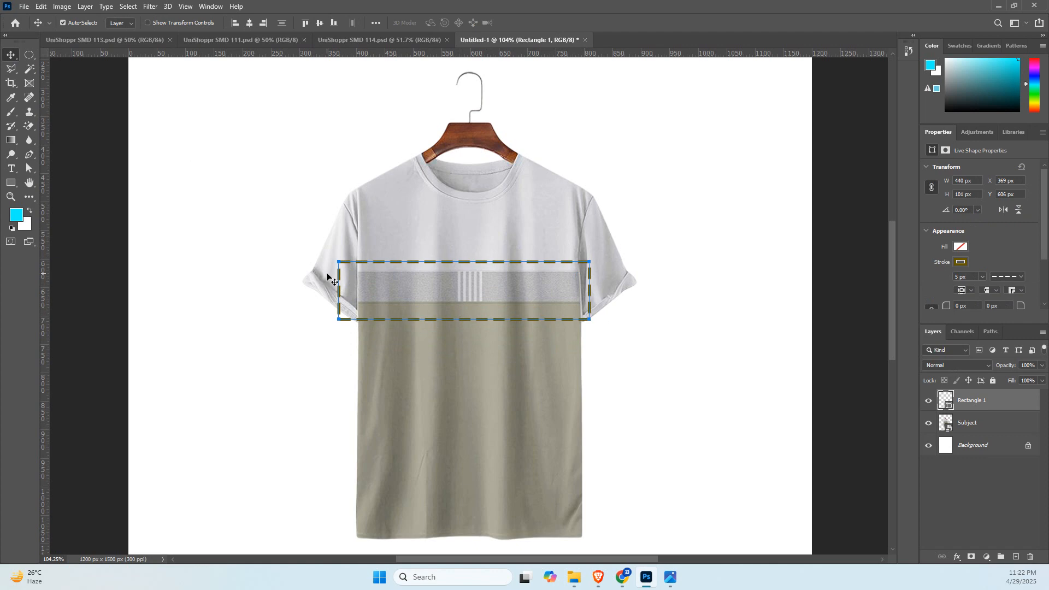
key(Delete)
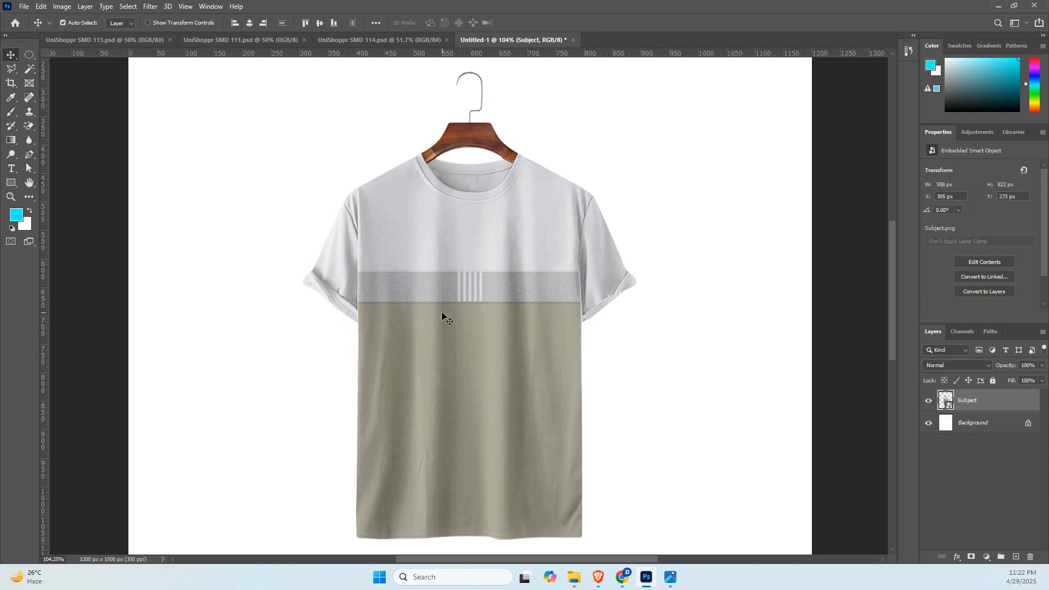
scroll(443, 316, down, 2)
scroll(443, 316, down, 1)
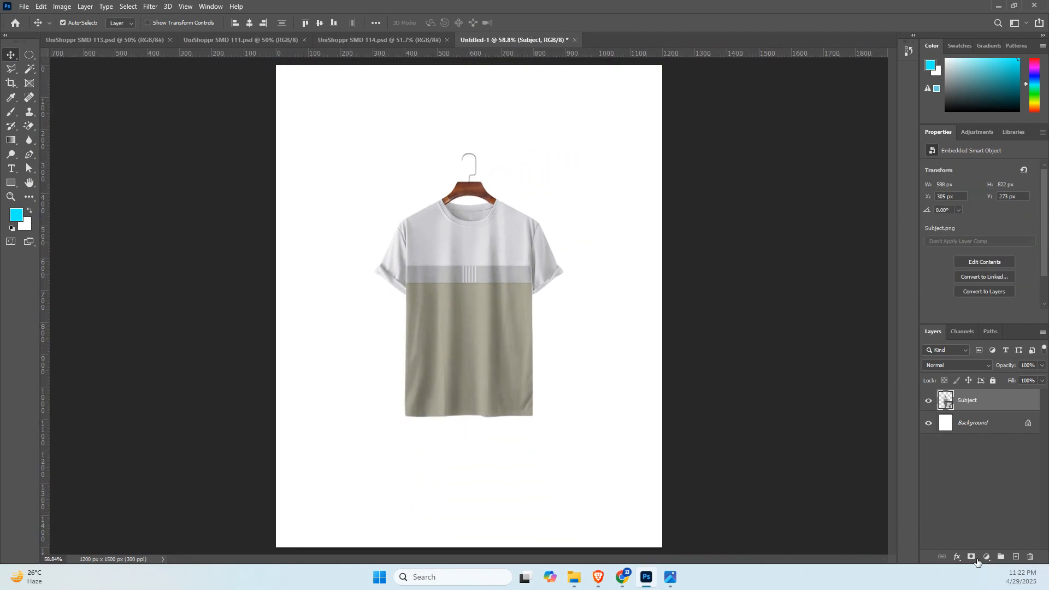
click(987, 557)
click(983, 366)
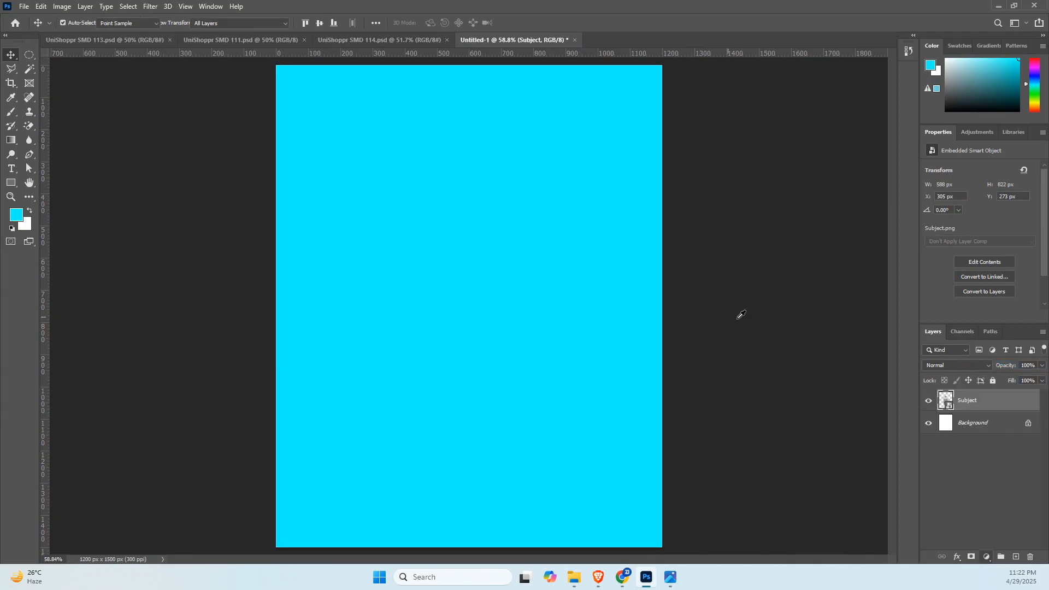
drag(497, 219, 857, 171)
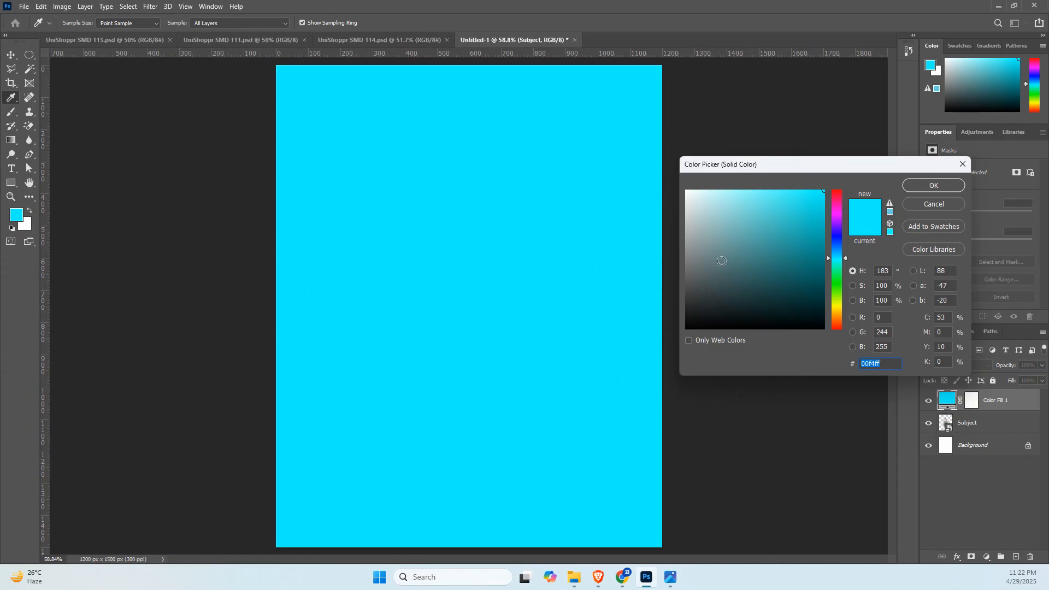
click(929, 205)
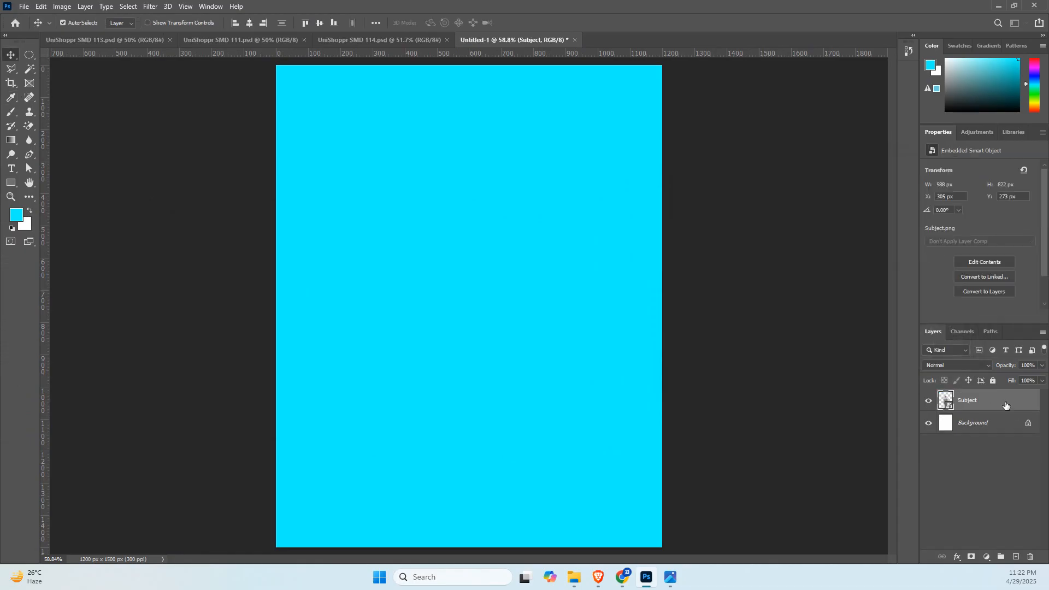
Add a Solid Color fill layer directly above the Background and sample the shirt's olive fabric for it, ending on #9b998a.
click(987, 427)
click(987, 557)
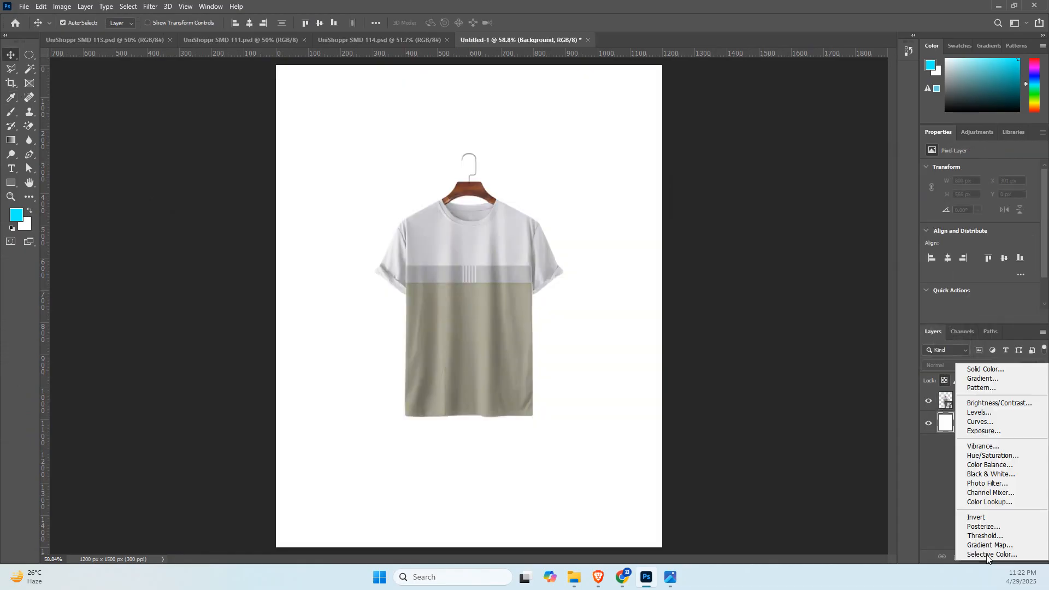
click(980, 369)
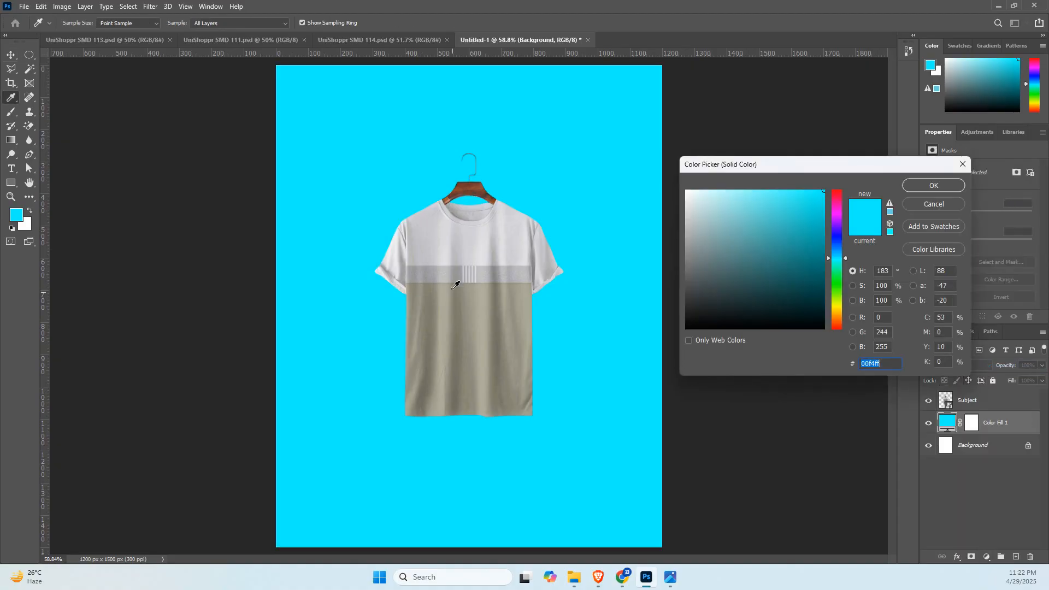
click(471, 317)
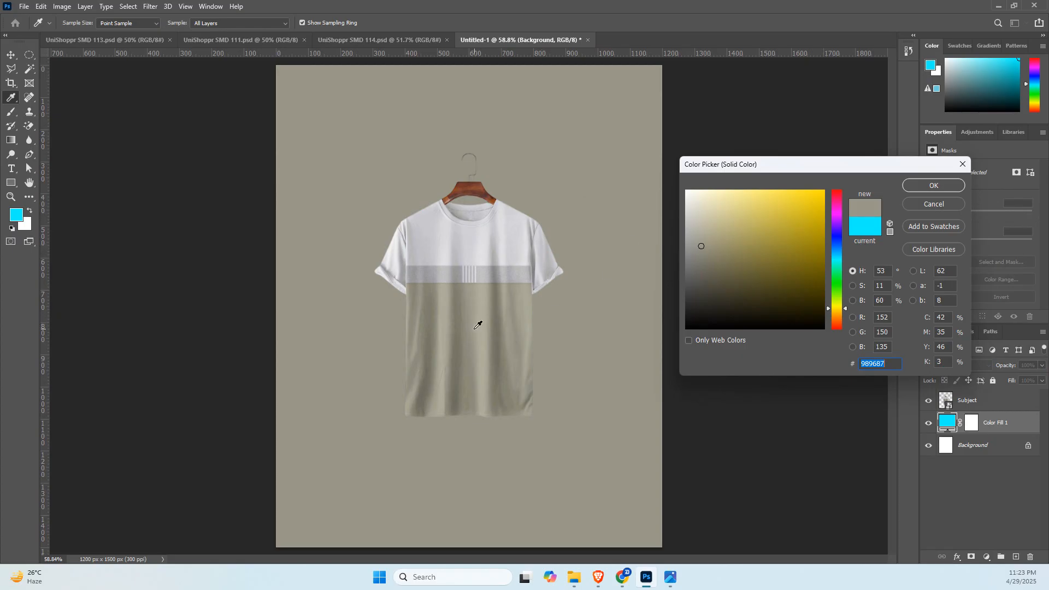
click(497, 322)
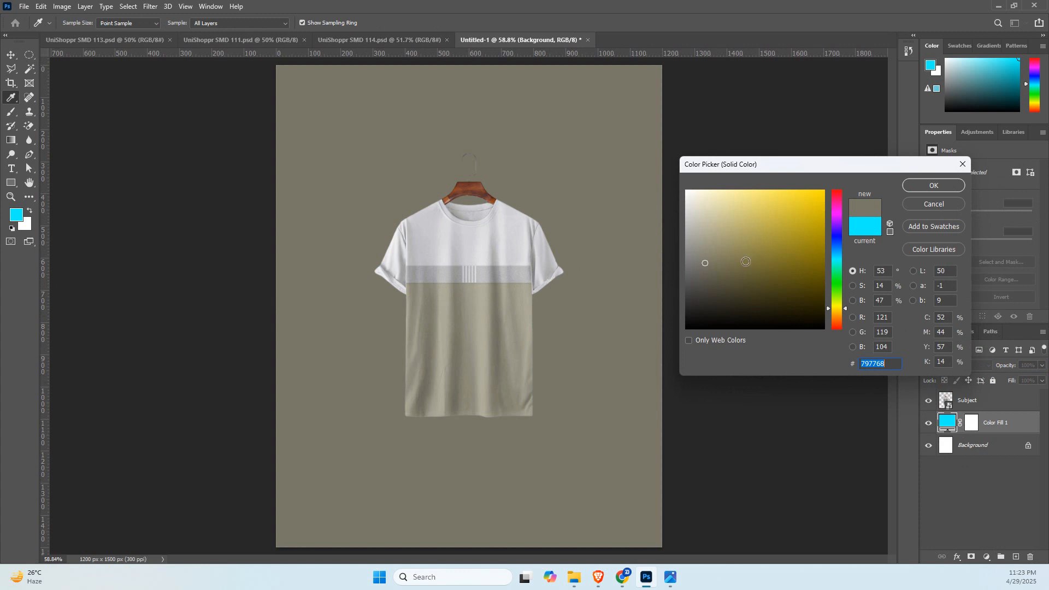
click(473, 297)
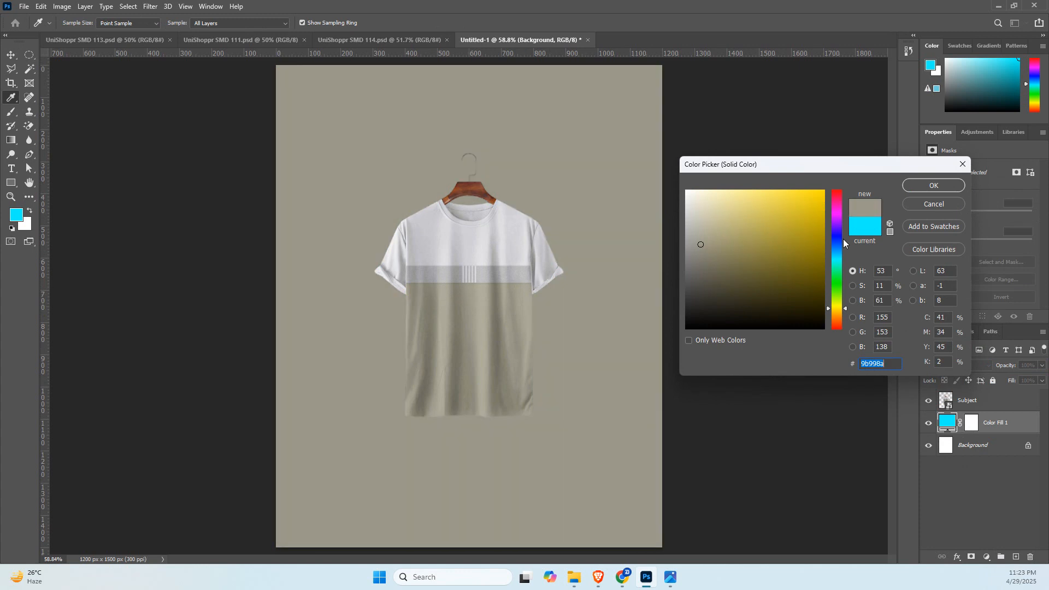
Try green shades for the background fill by shifting the hue to 113° and darkening the colour to #465444.
click(837, 286)
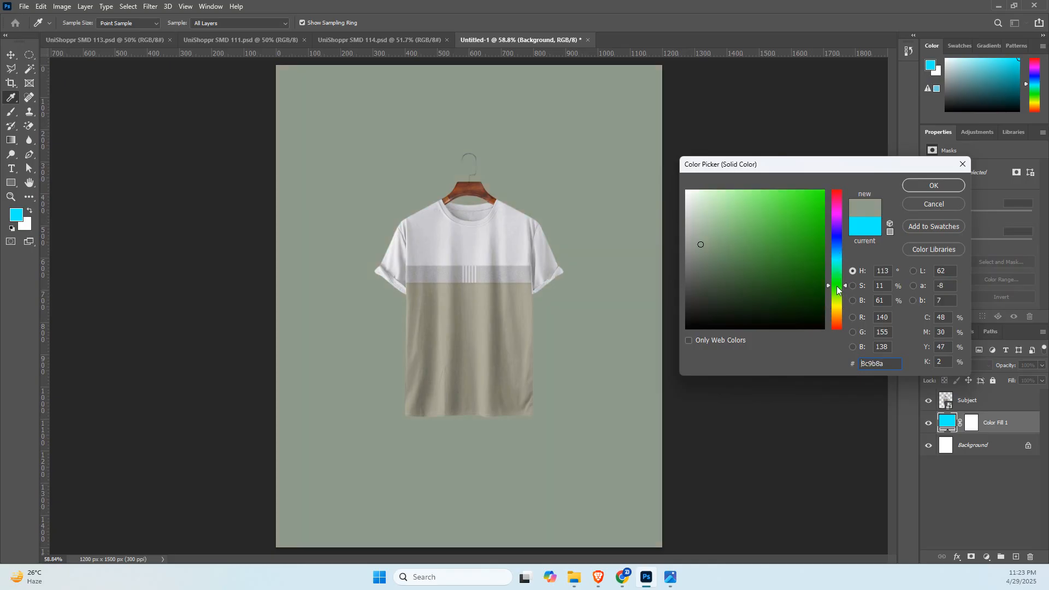
click(756, 284)
click(726, 301)
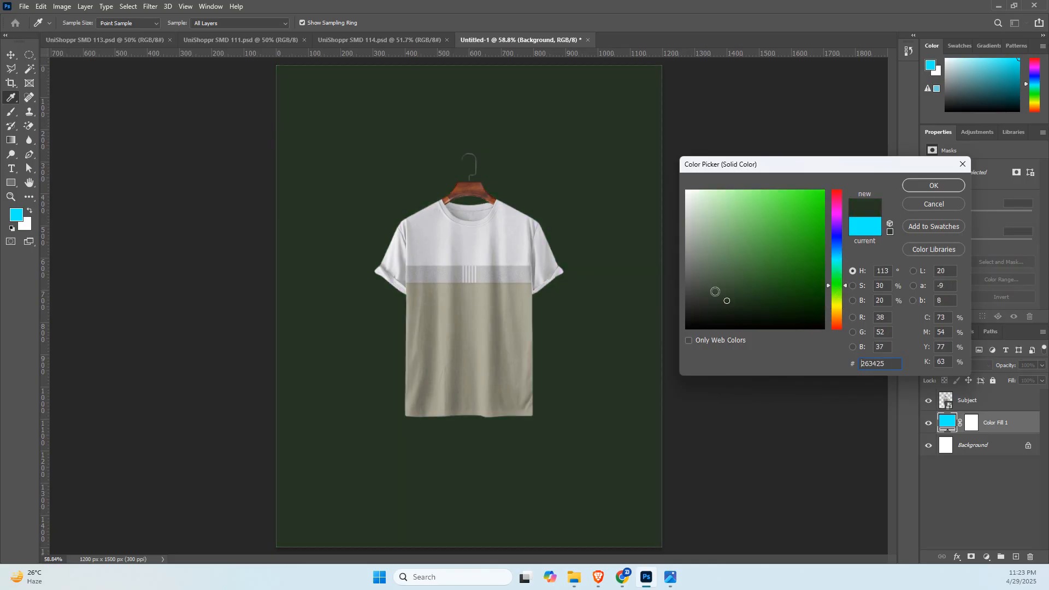
click(712, 284)
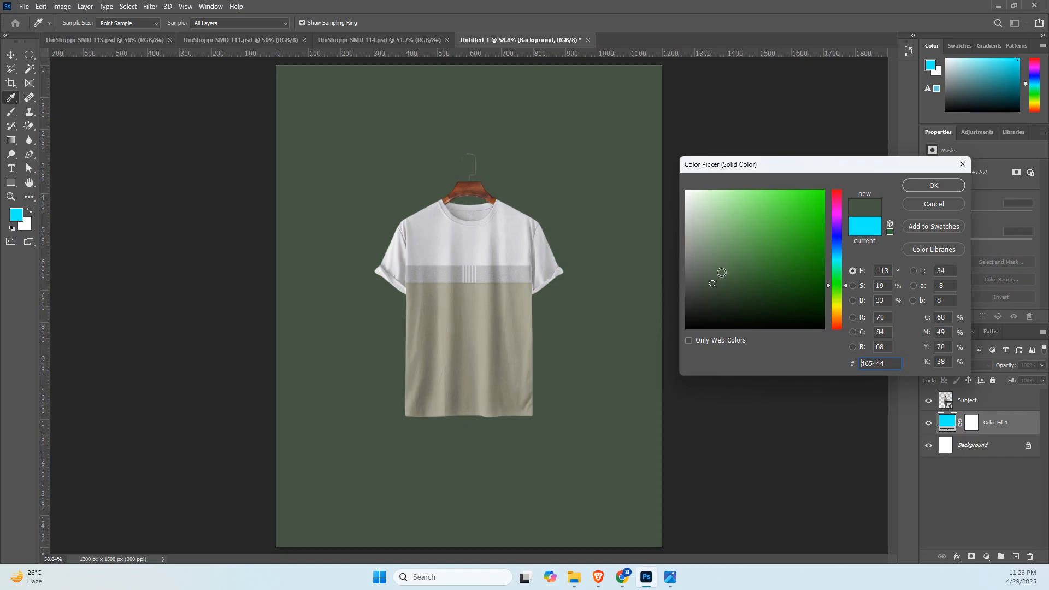
Try the shirt's light and mid greys and the wooden hanger's brown #7c4331 as sampled colours for the background fill.
click(466, 230)
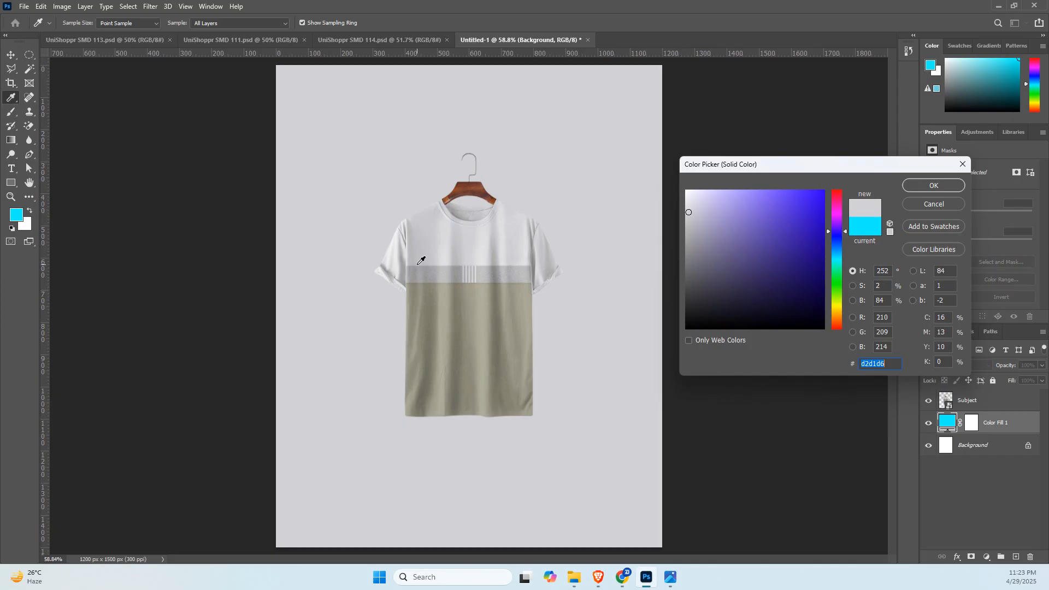
click(434, 272)
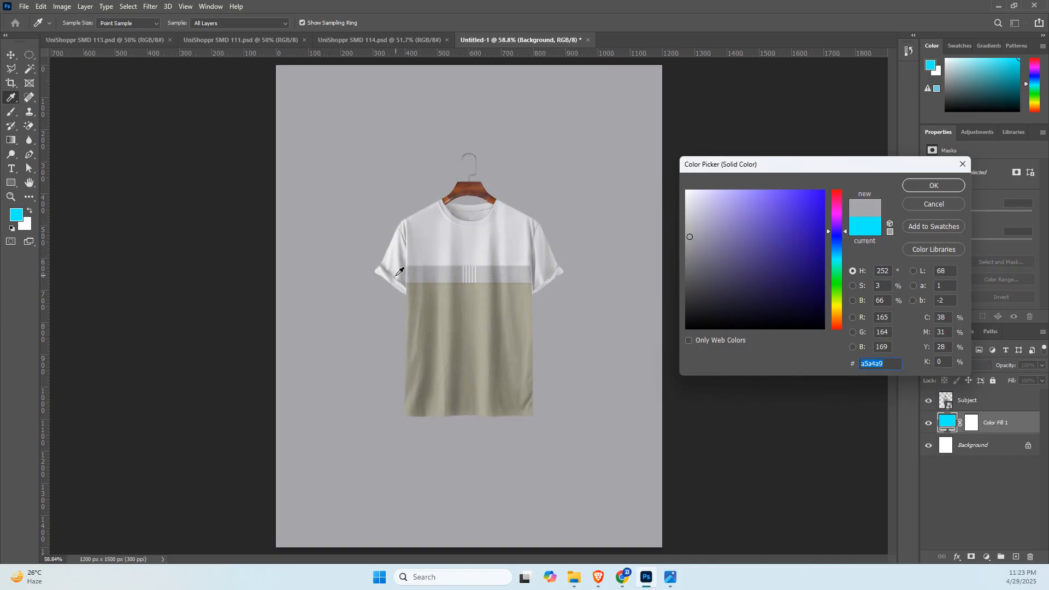
click(428, 245)
click(464, 186)
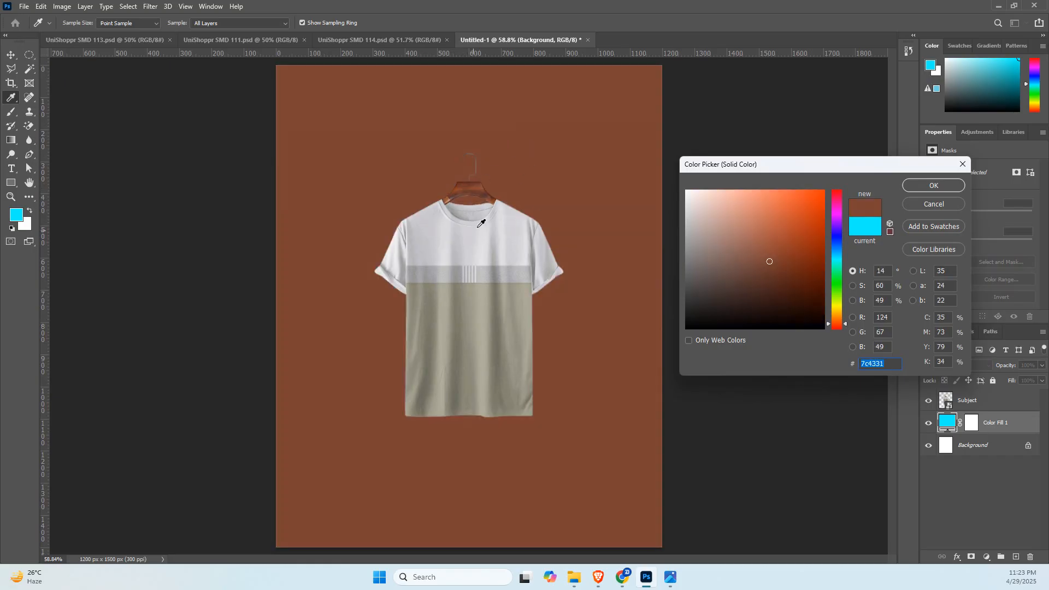
Sample the shirt's olive fabric for the background fill, adjust the shade to #838272 and apply it.
click(467, 349)
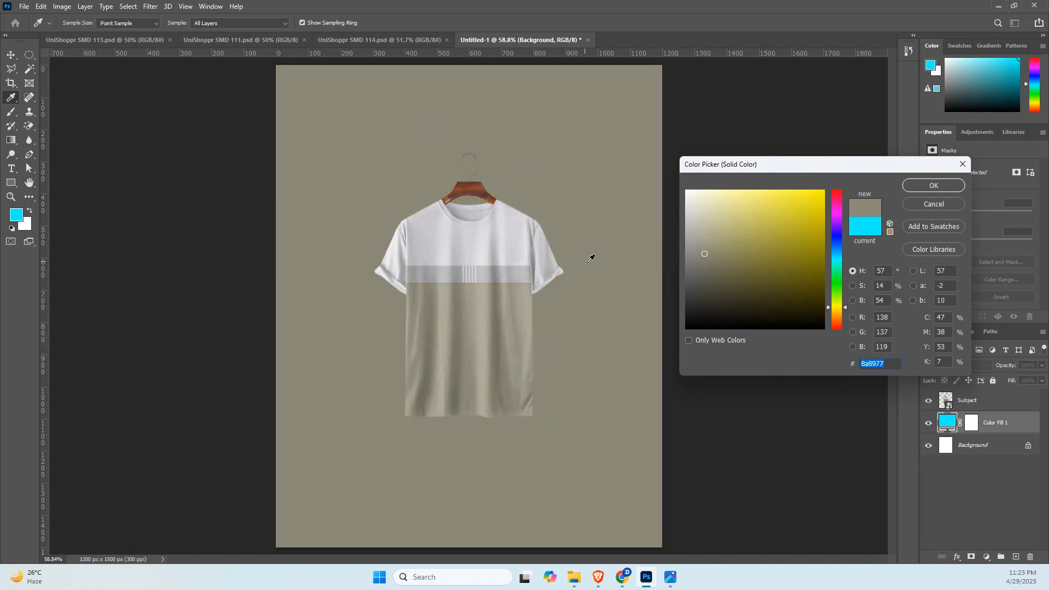
drag(704, 254, 706, 268)
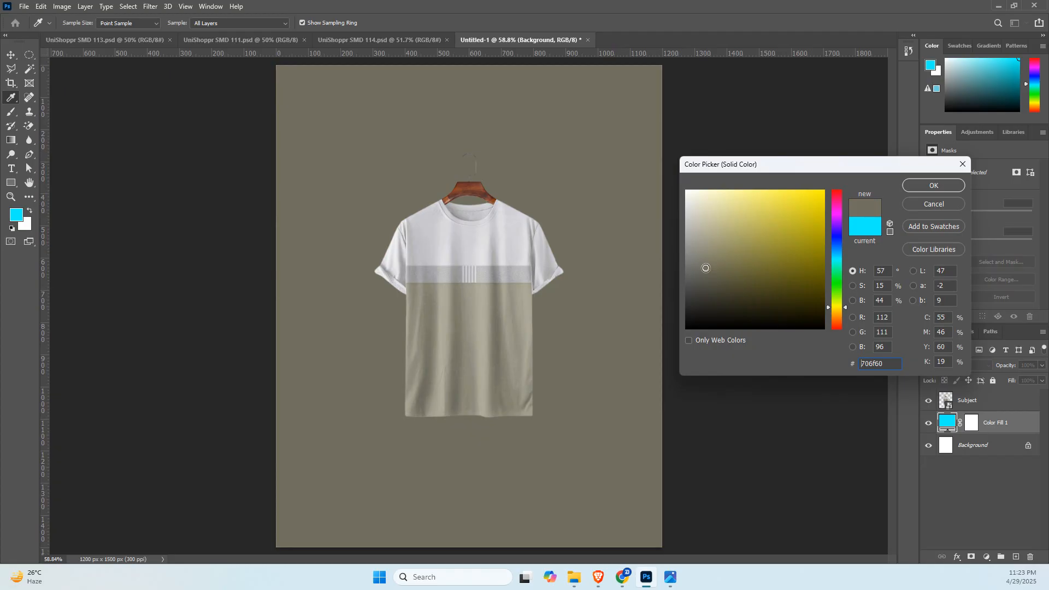
drag(706, 268, 704, 258)
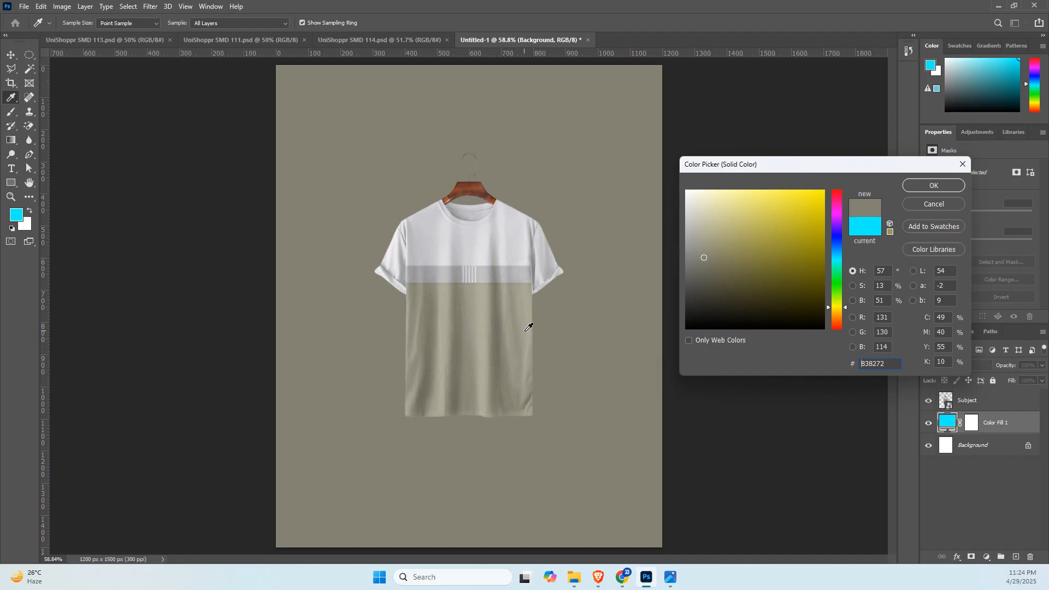
click(929, 186)
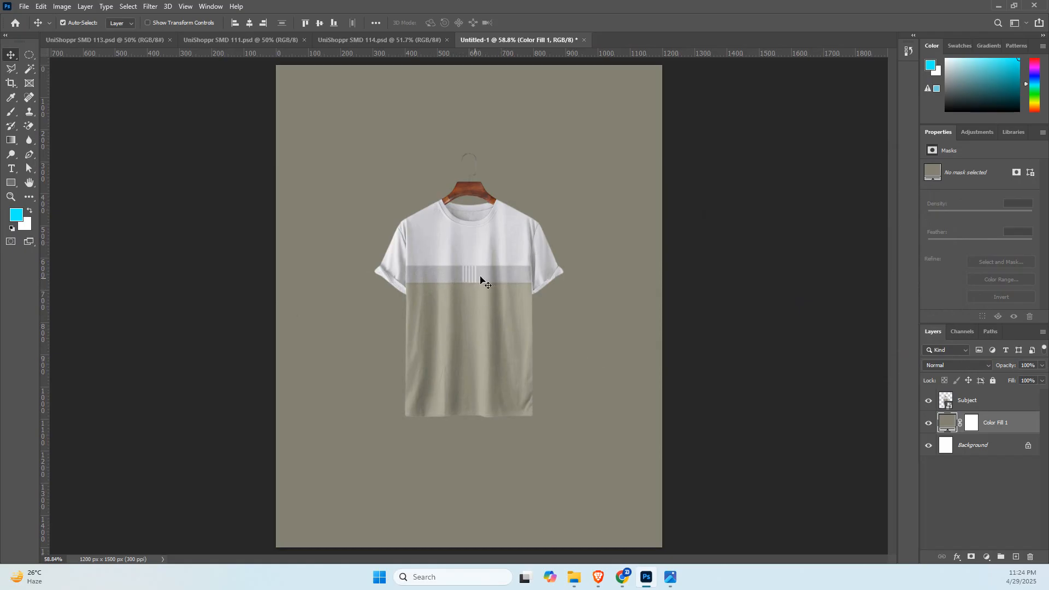
Draw an unfilled rectangle of about 1201 by 405 px across the canvas over the shirt's upper half, with a solid 5 px stroke.
scroll(455, 283, up, 5)
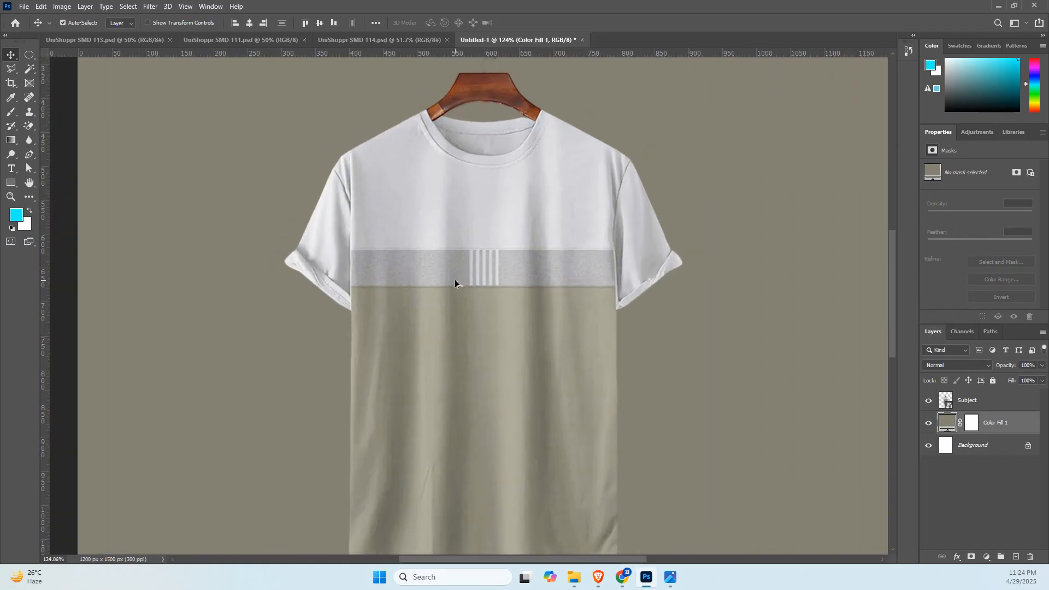
scroll(455, 283, down, 3)
scroll(455, 283, down, 3)
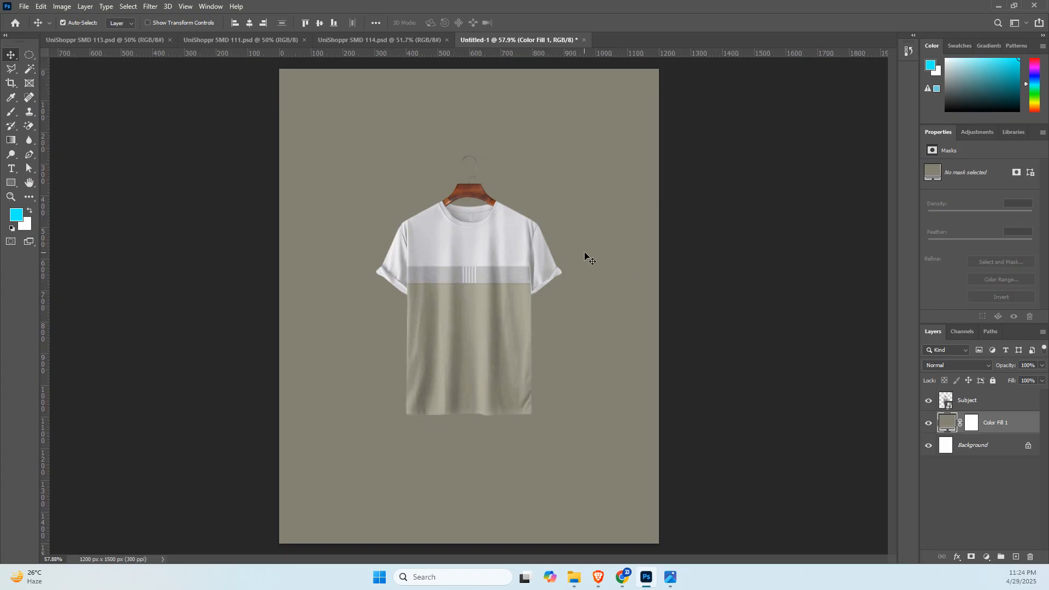
click(514, 241)
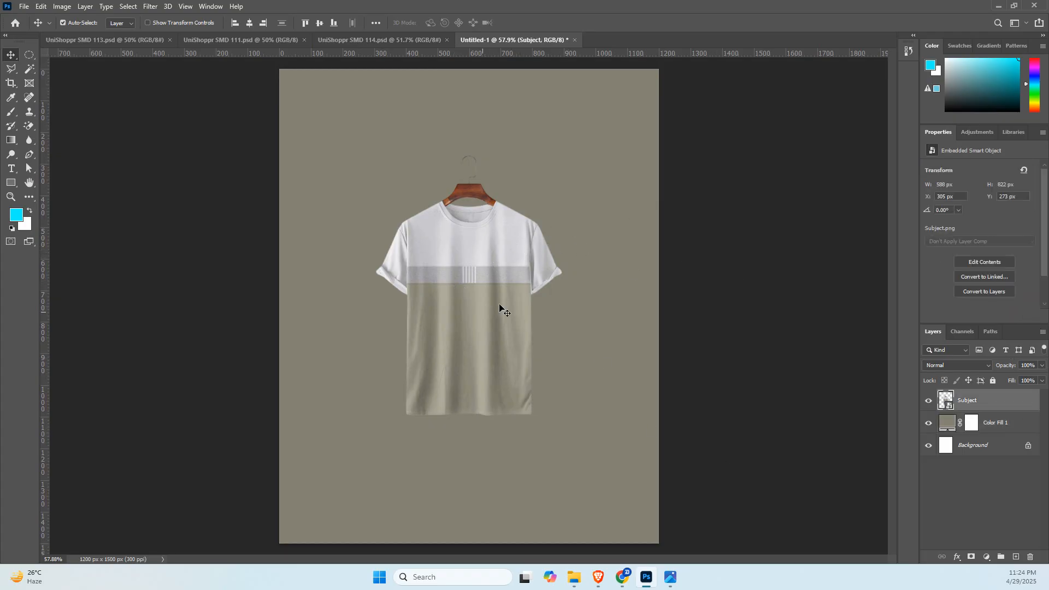
click(11, 182)
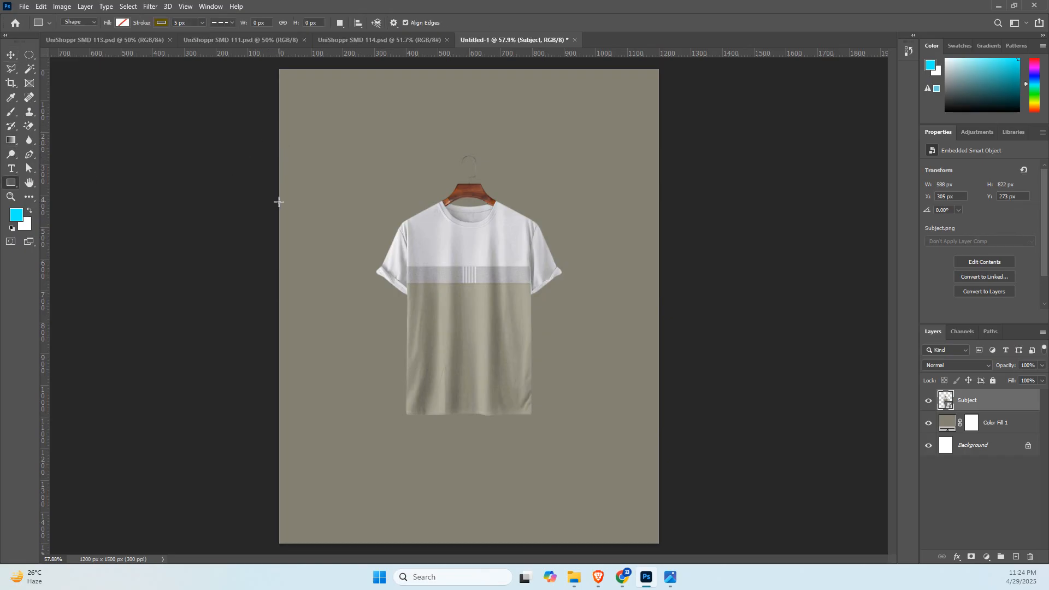
drag(279, 202, 658, 328)
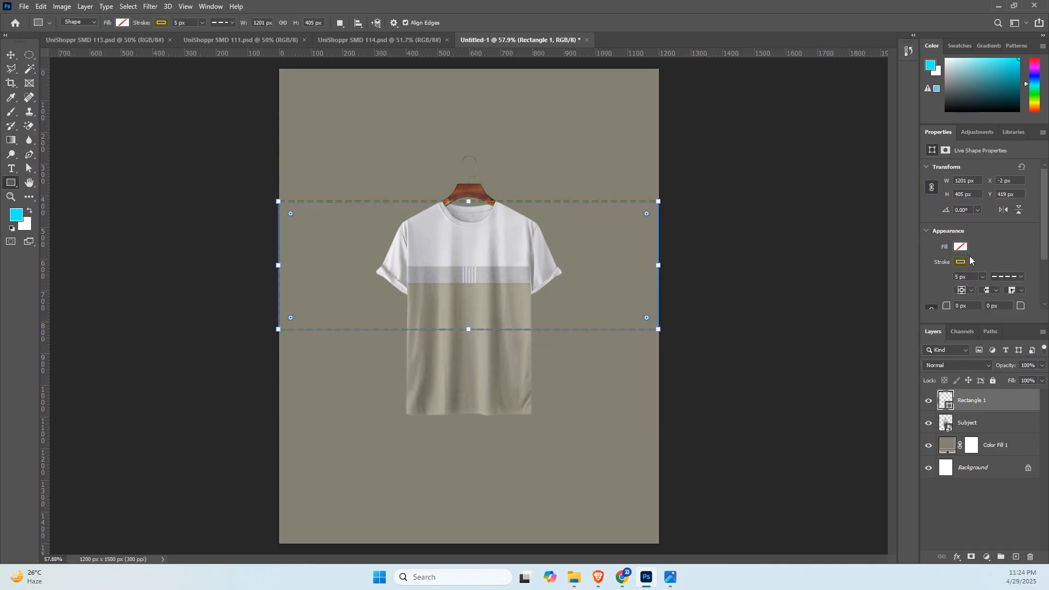
click(1007, 277)
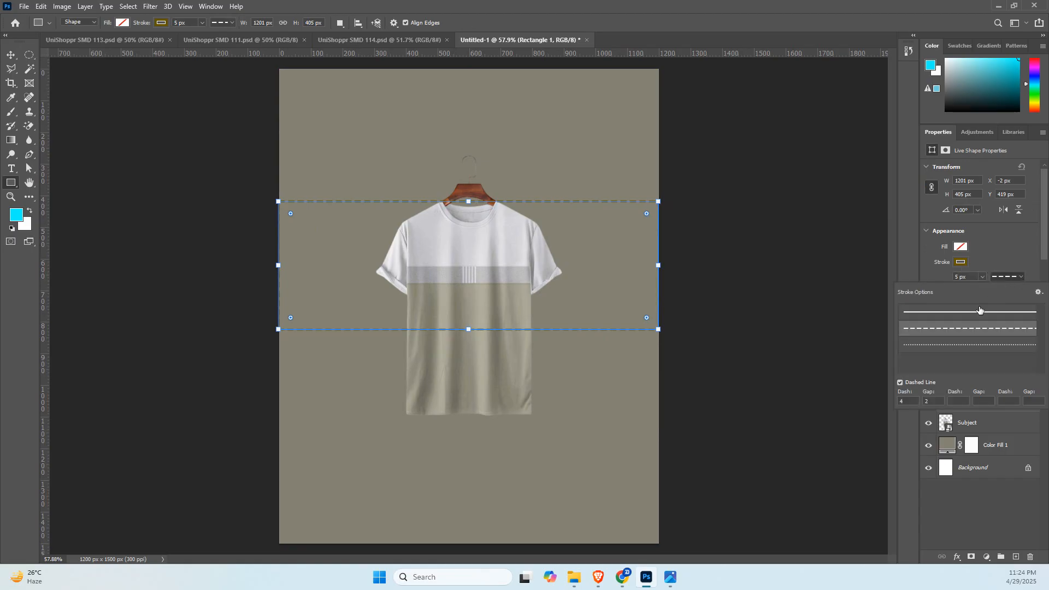
click(979, 311)
click(981, 276)
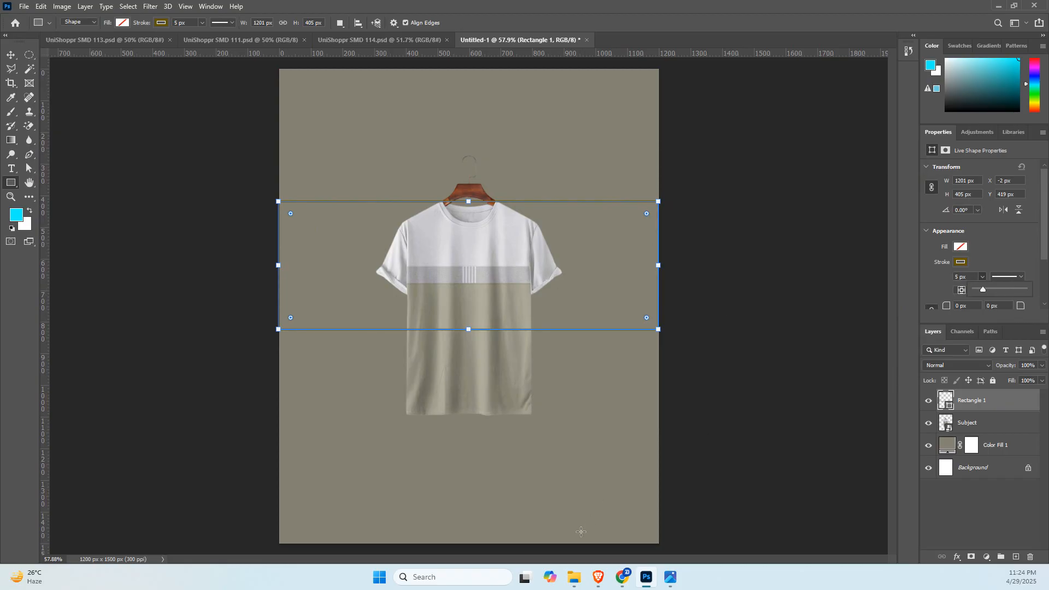
Switch to the Google Meet call in the browser, unmute the microphone, and return to Photoshop.
mouse_move(598, 577)
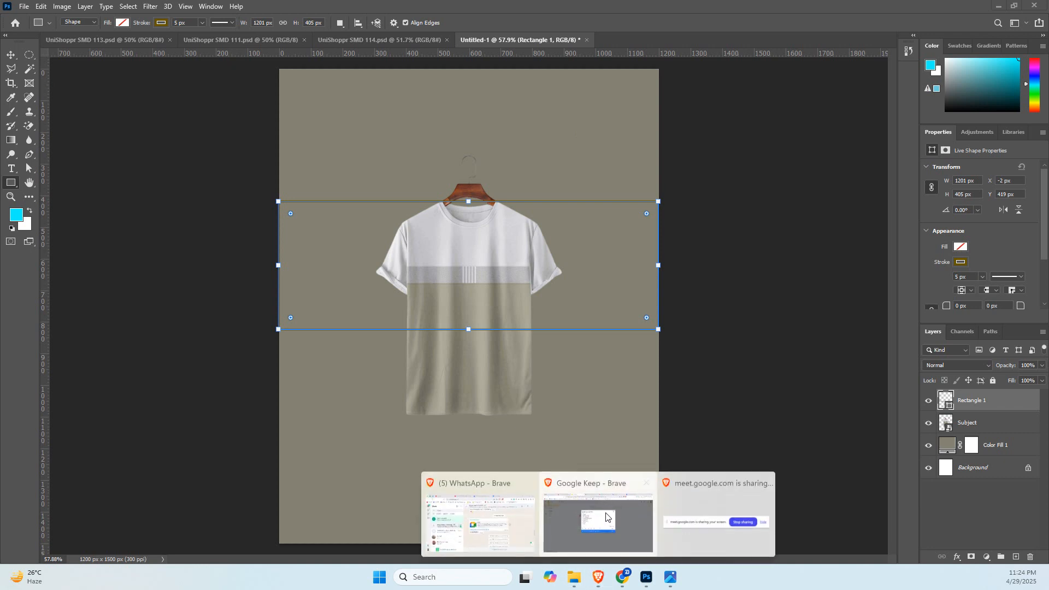
click(597, 520)
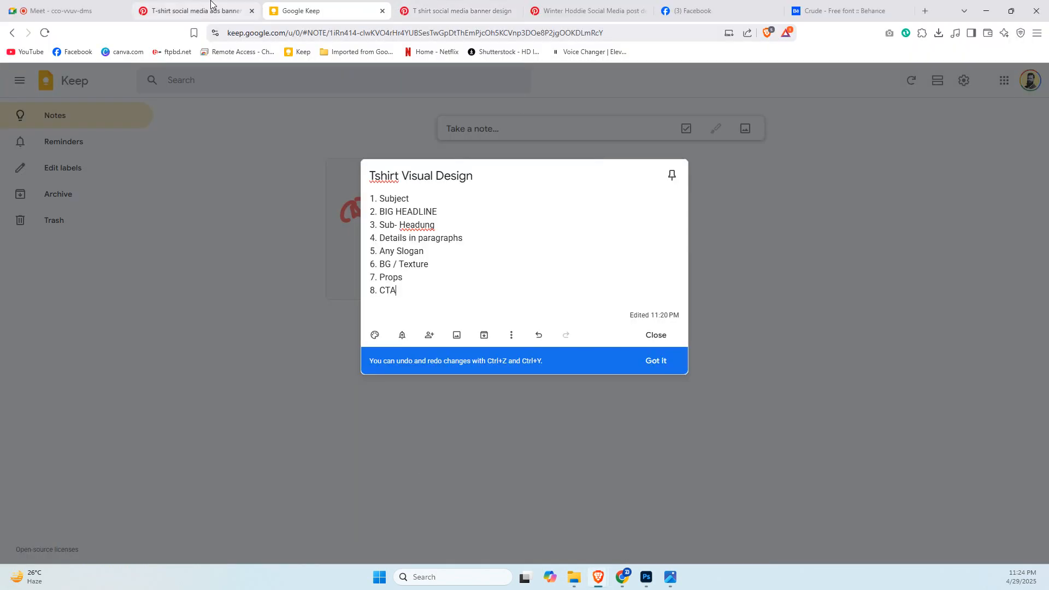
click(93, 7)
click(405, 545)
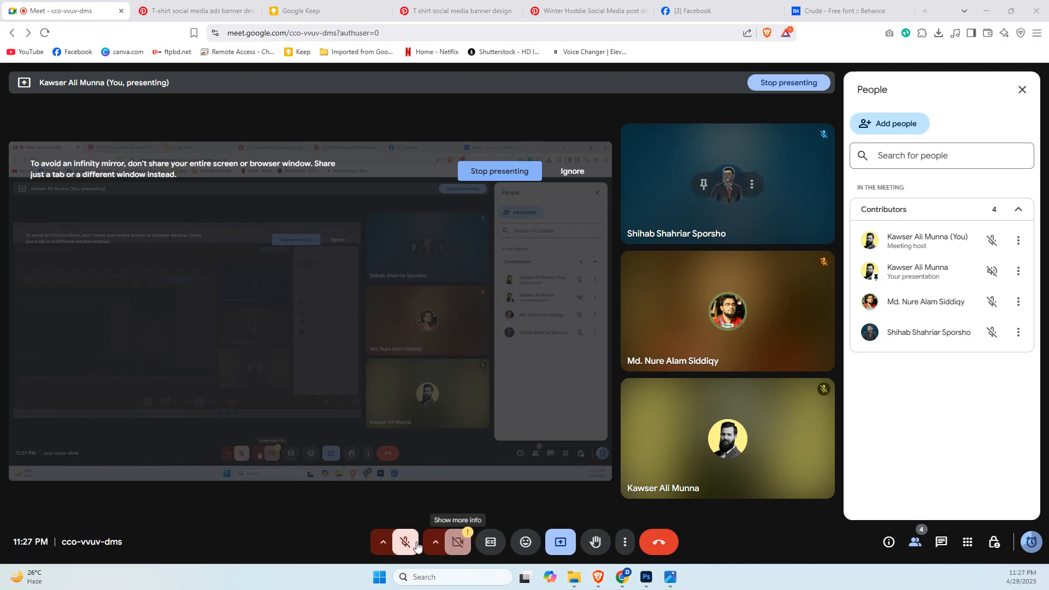
key(ctrl+d)
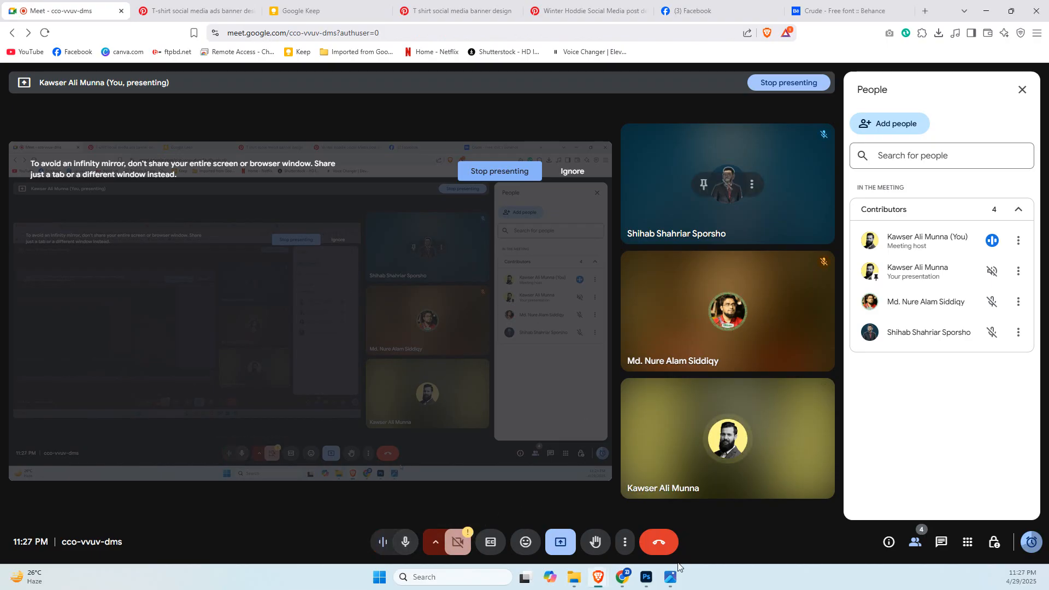
click(647, 577)
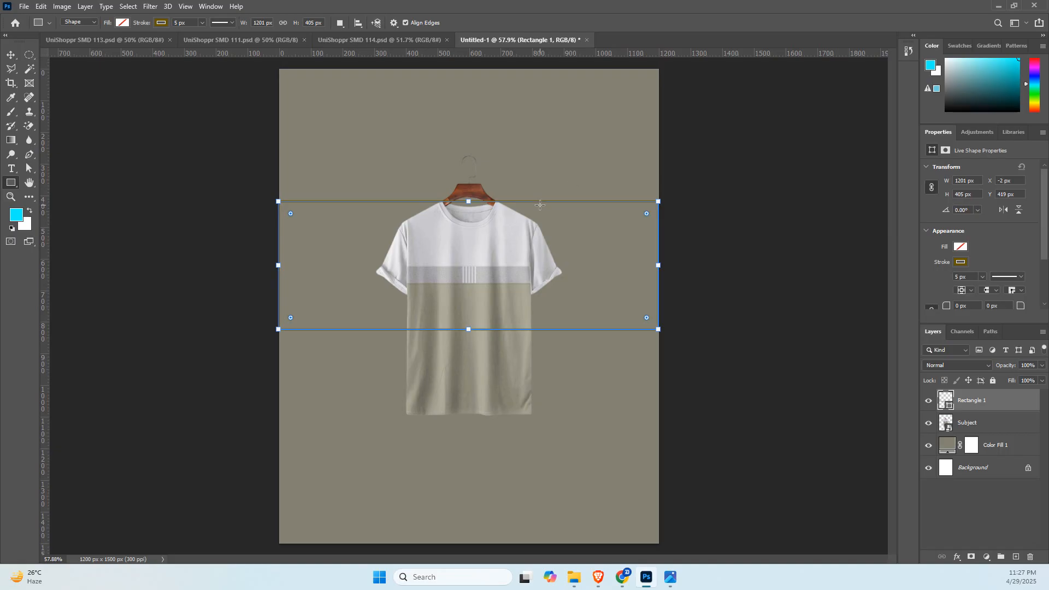
Remove the rectangle's stroke and fill it with the recently used background olive #838272.
click(962, 263)
click(908, 284)
click(966, 247)
click(967, 248)
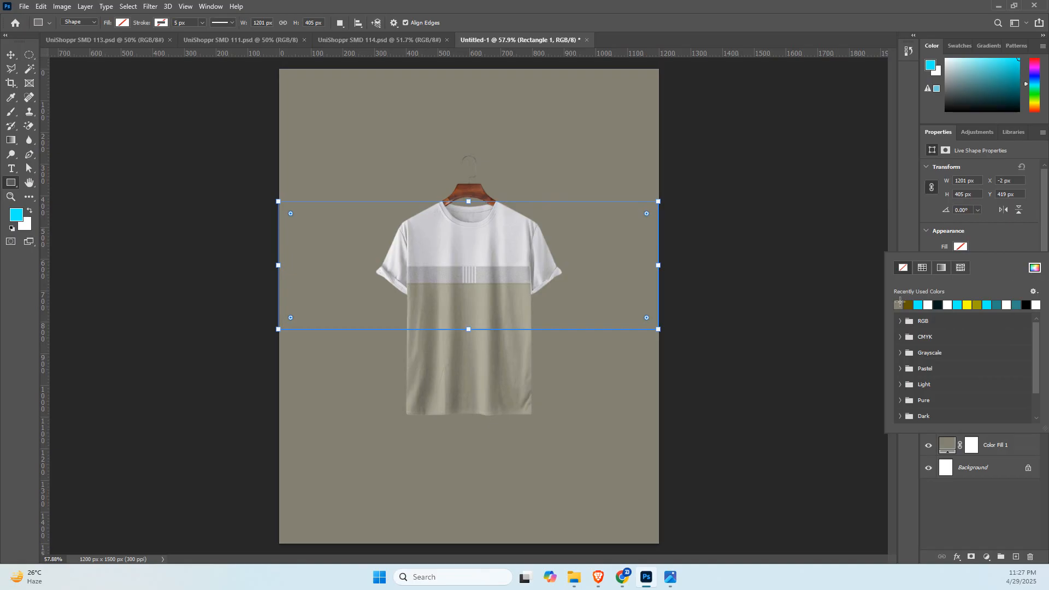
click(898, 303)
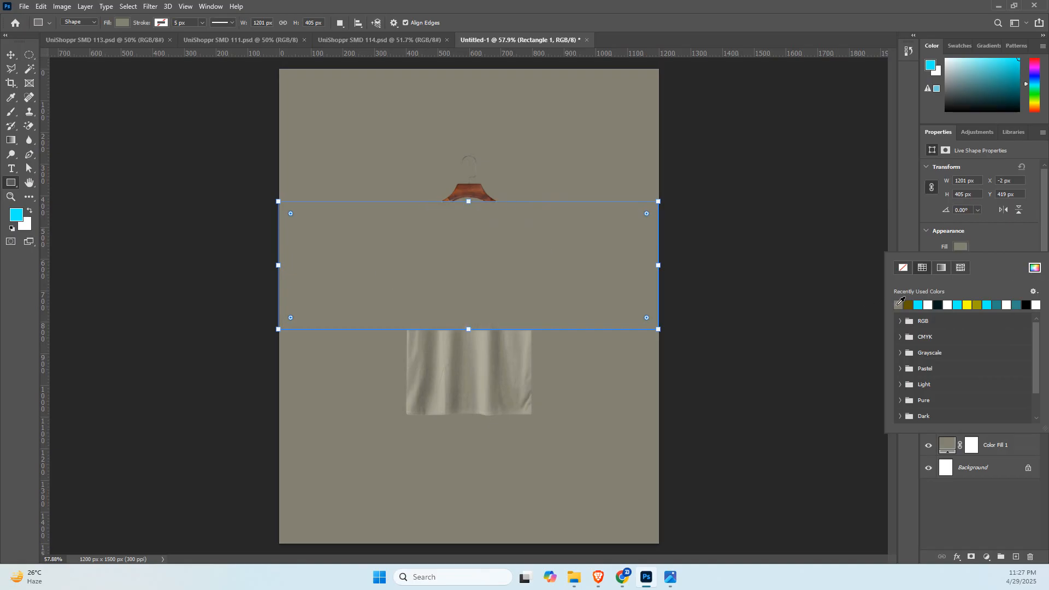
Lighten the rectangle's fill to the pale beige #bebda8.
click(1035, 268)
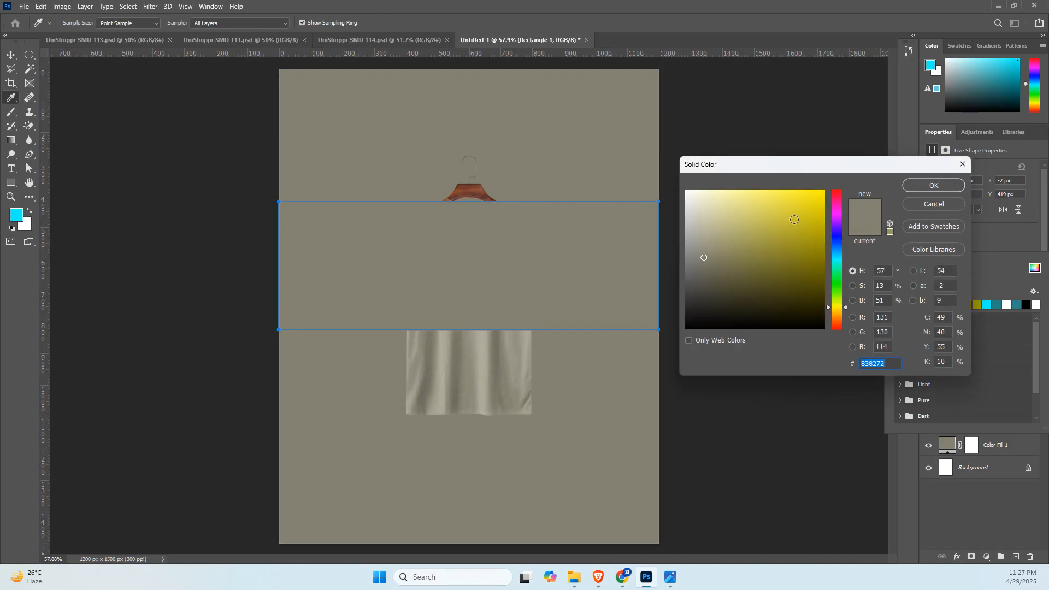
click(703, 242)
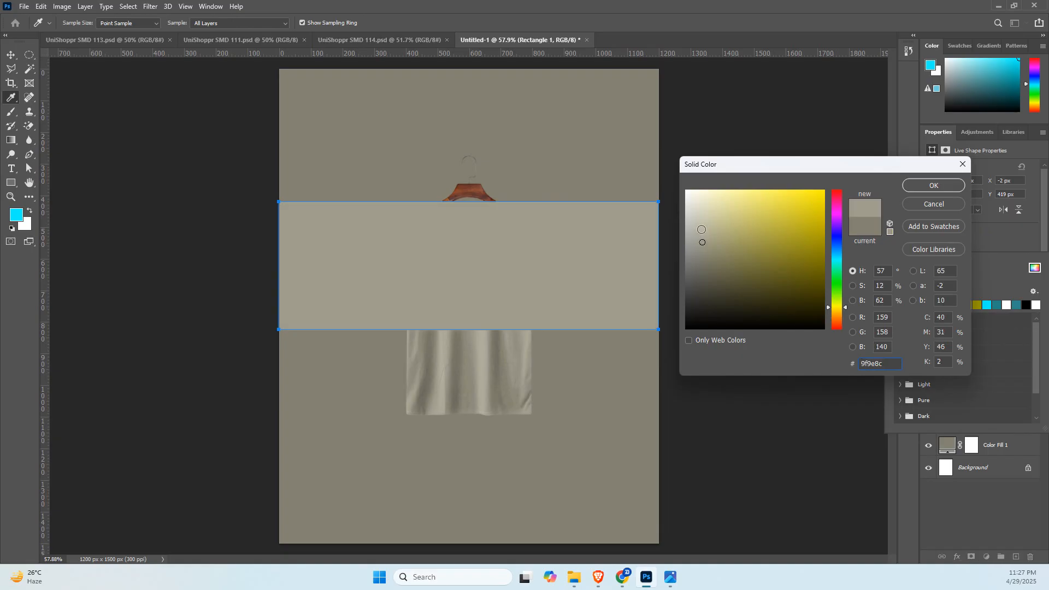
click(702, 225)
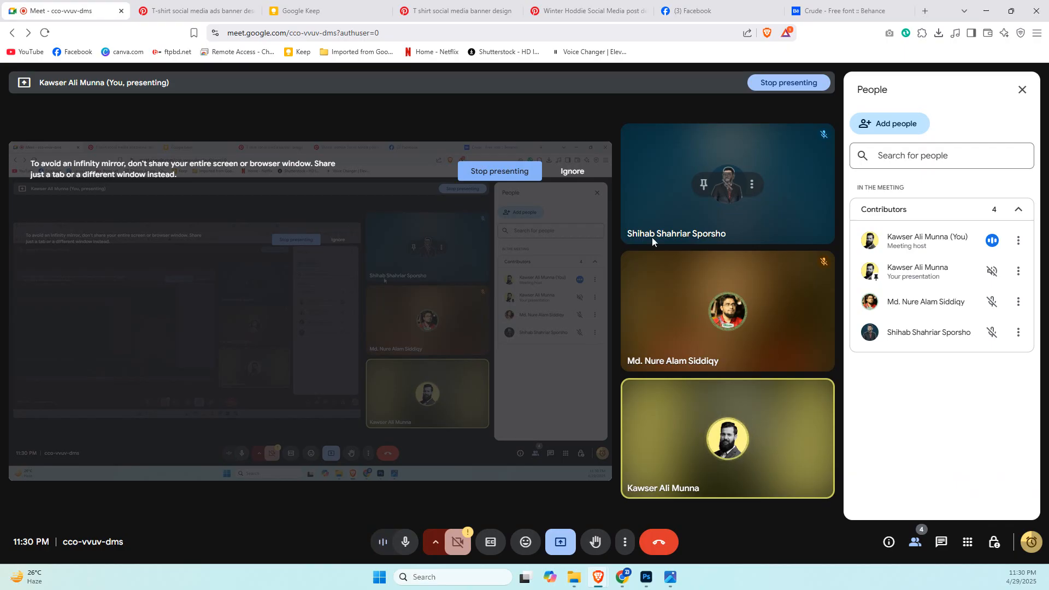
click(646, 577)
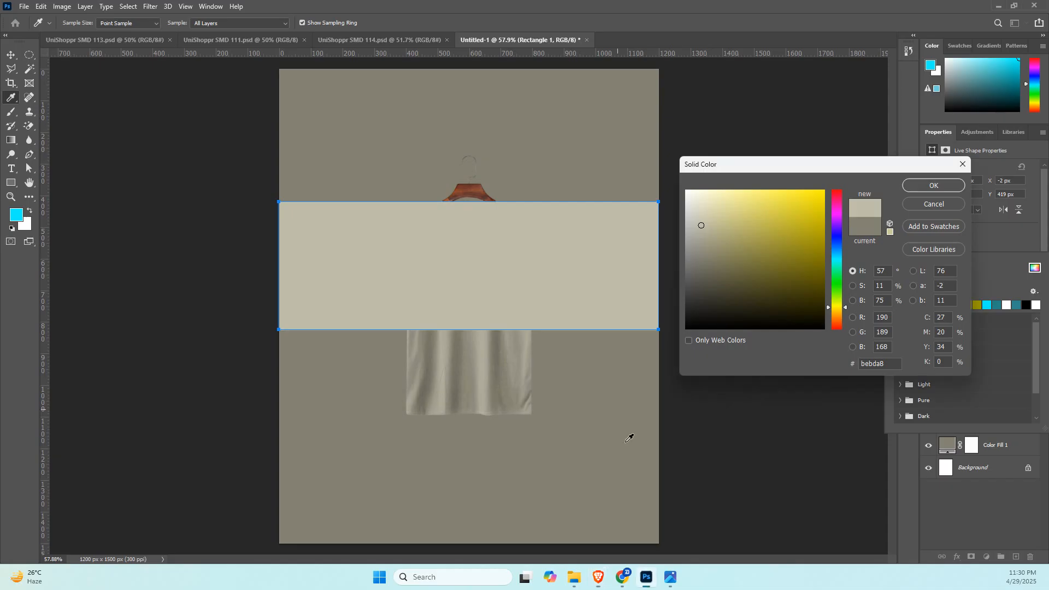
click(923, 182)
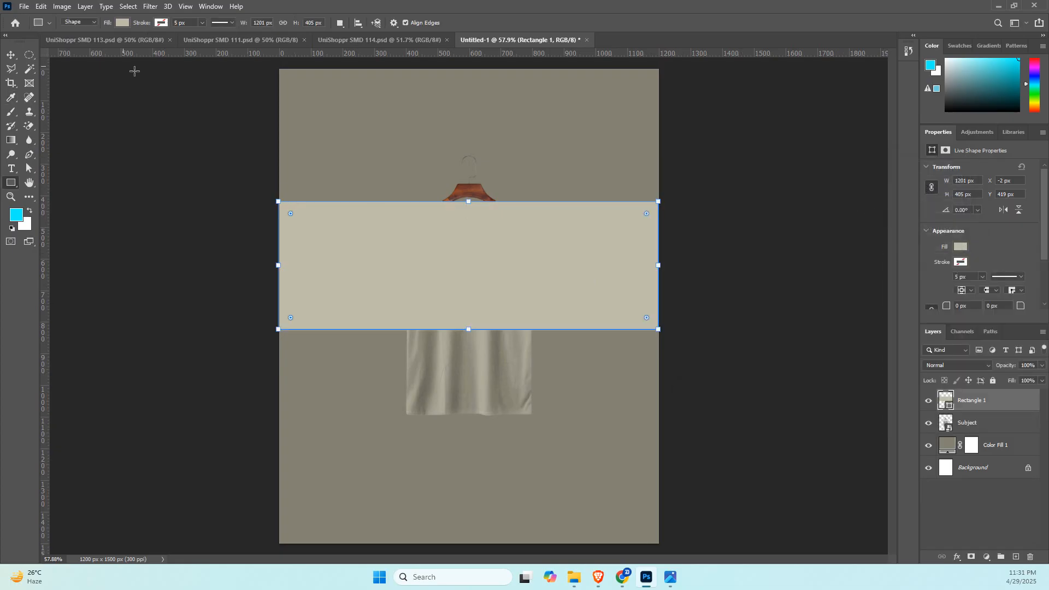
Move the rectangle layer beneath the Subject layer so the band sits behind the T-shirt.
click(11, 56)
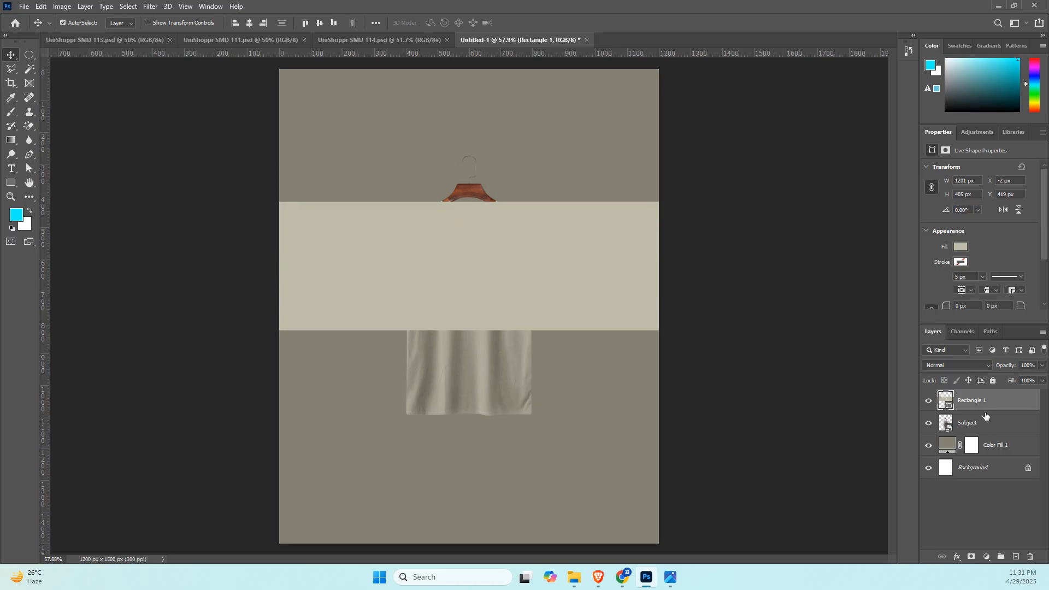
drag(995, 407, 1005, 435)
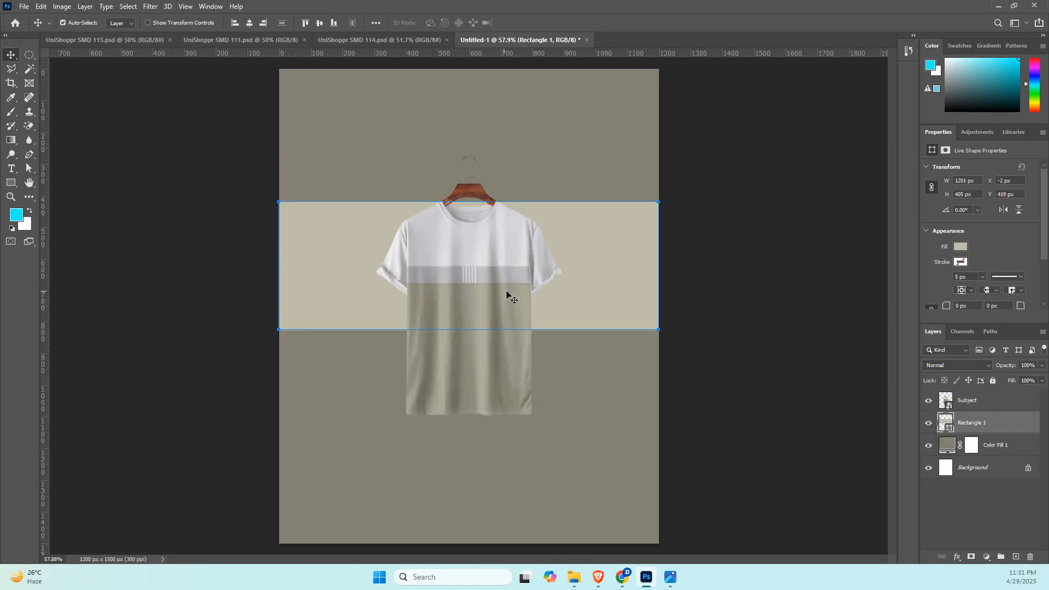
key(alt+Tab)
key(alt+Tab)
Recolour the rectangle's fill with #b1b1b3, sampled from the T-shirt's grey chest band.
click(629, 246)
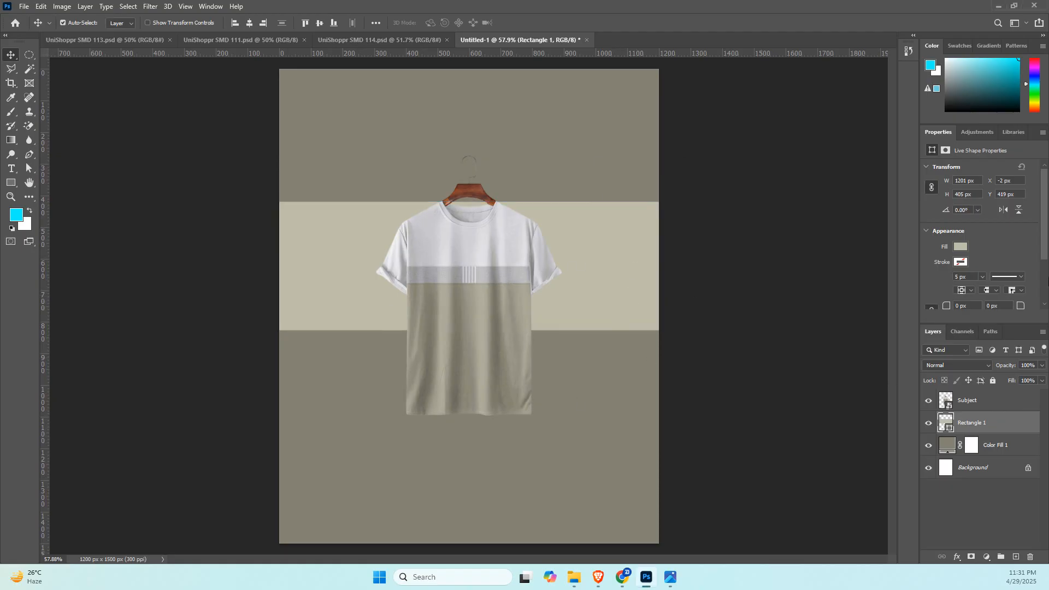
click(960, 246)
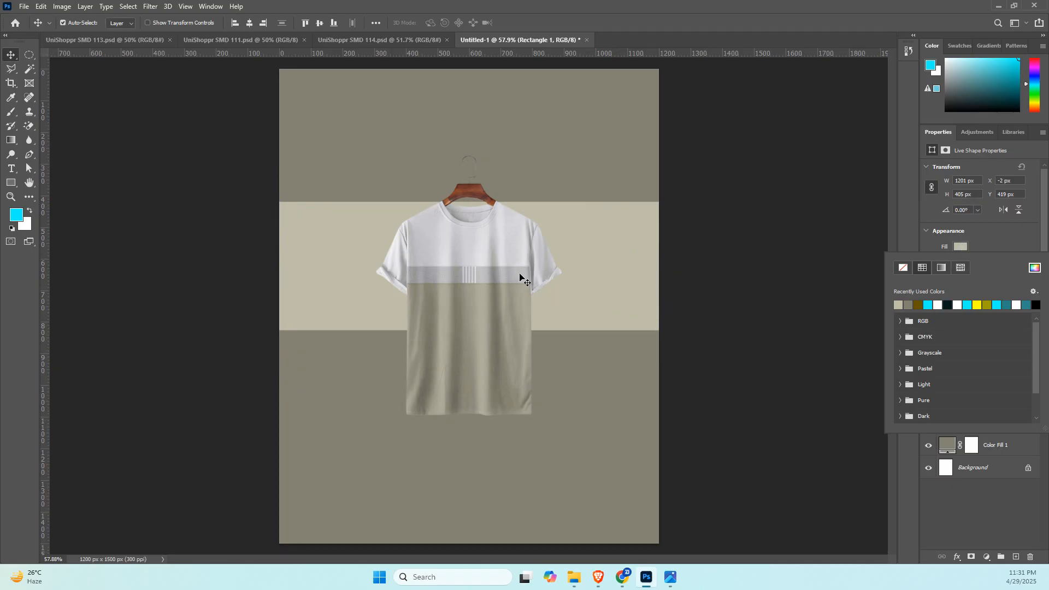
click(1035, 267)
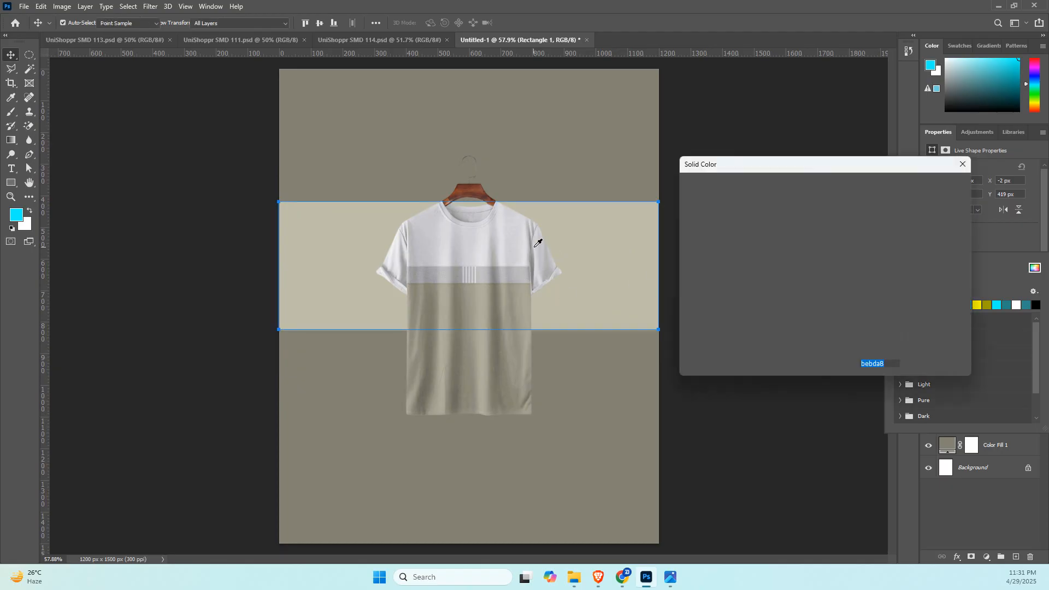
click(517, 272)
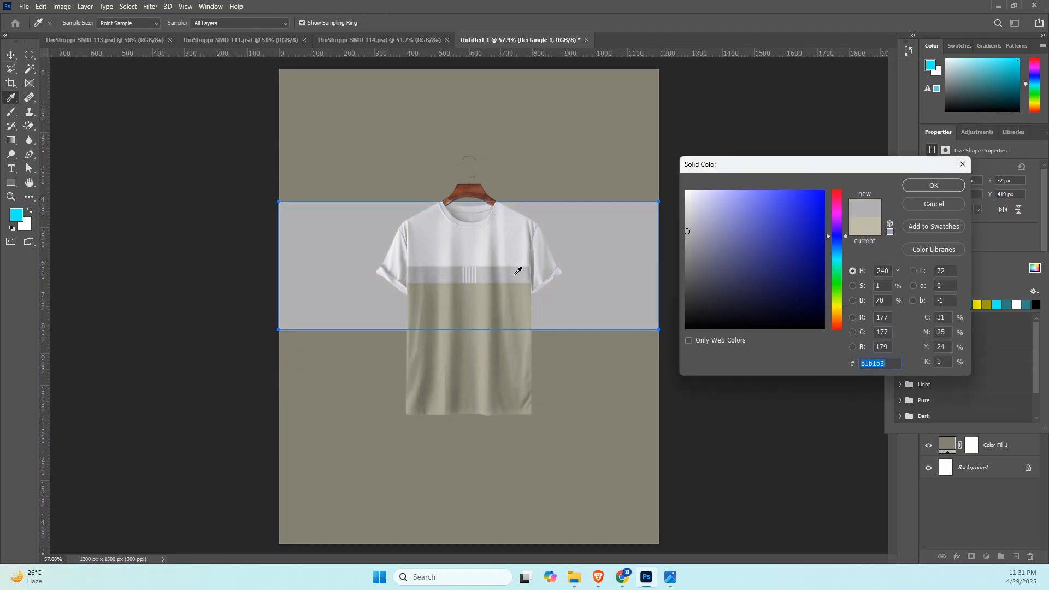
click(935, 184)
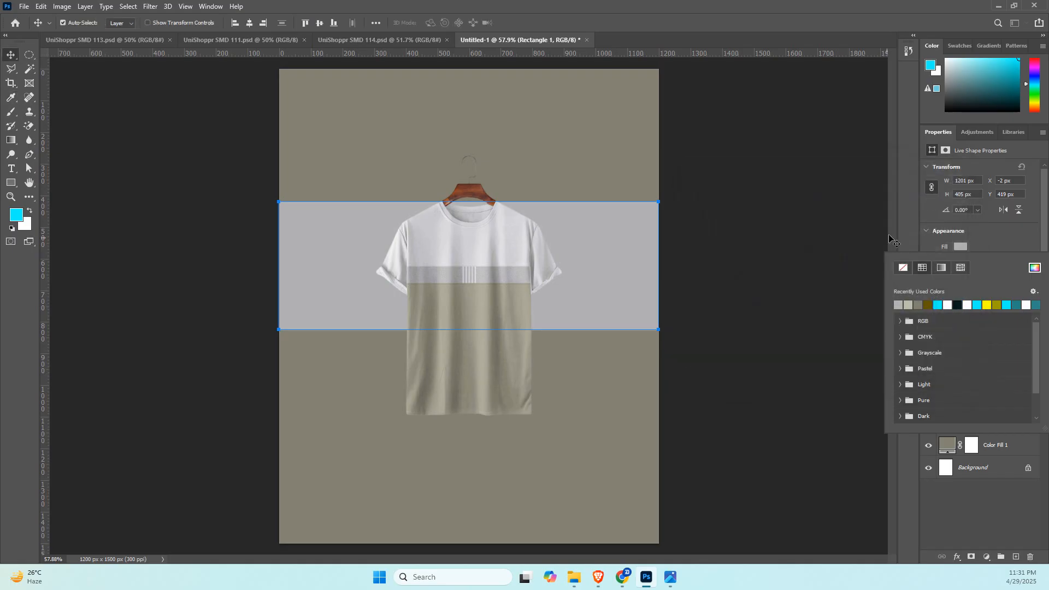
click(983, 526)
click(982, 526)
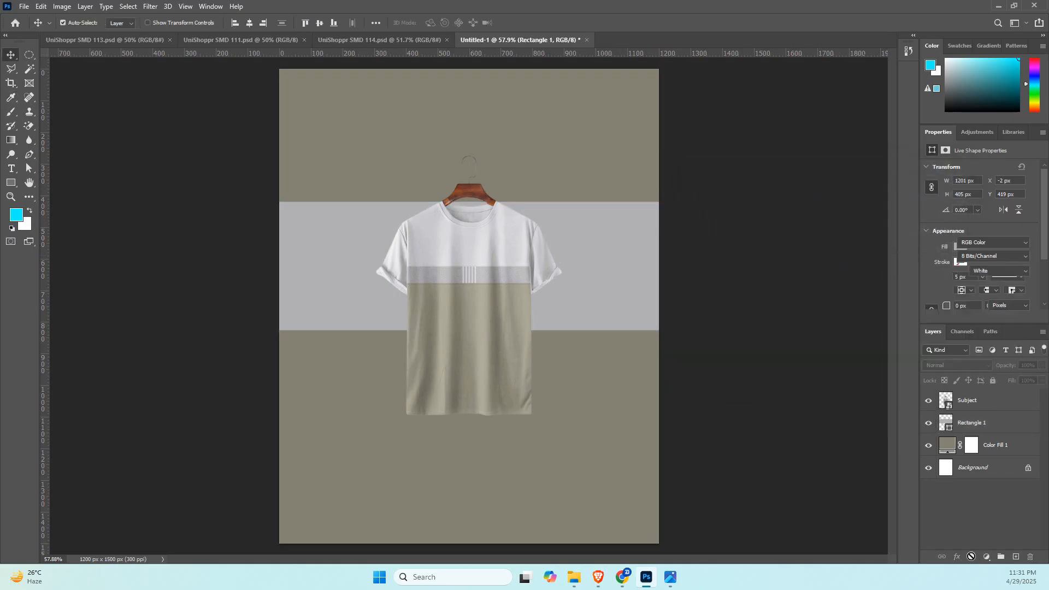
click(972, 422)
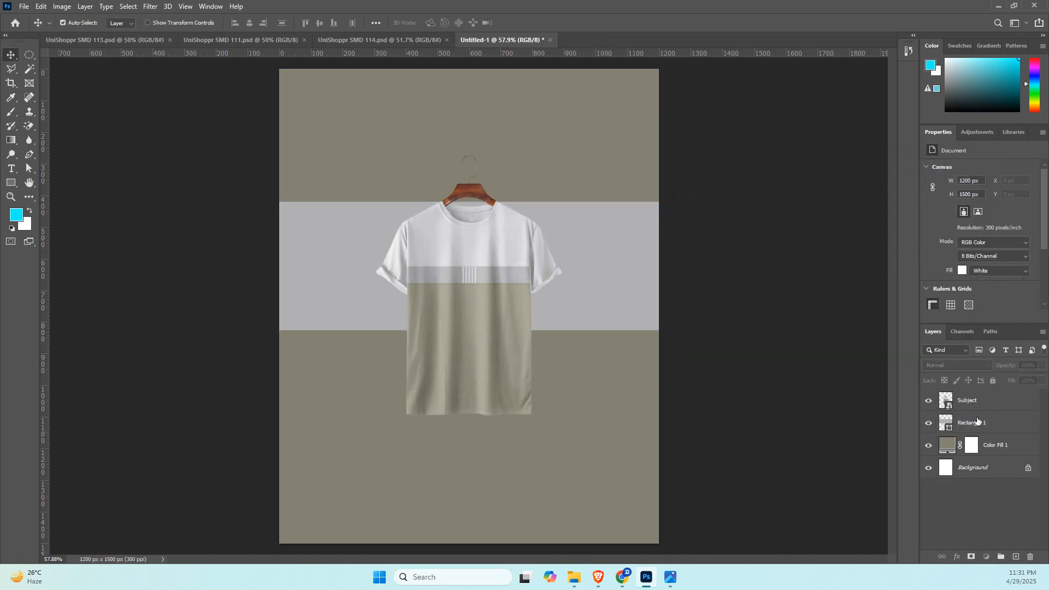
Add a layer mask to the Rectangle 1 layer.
click(972, 558)
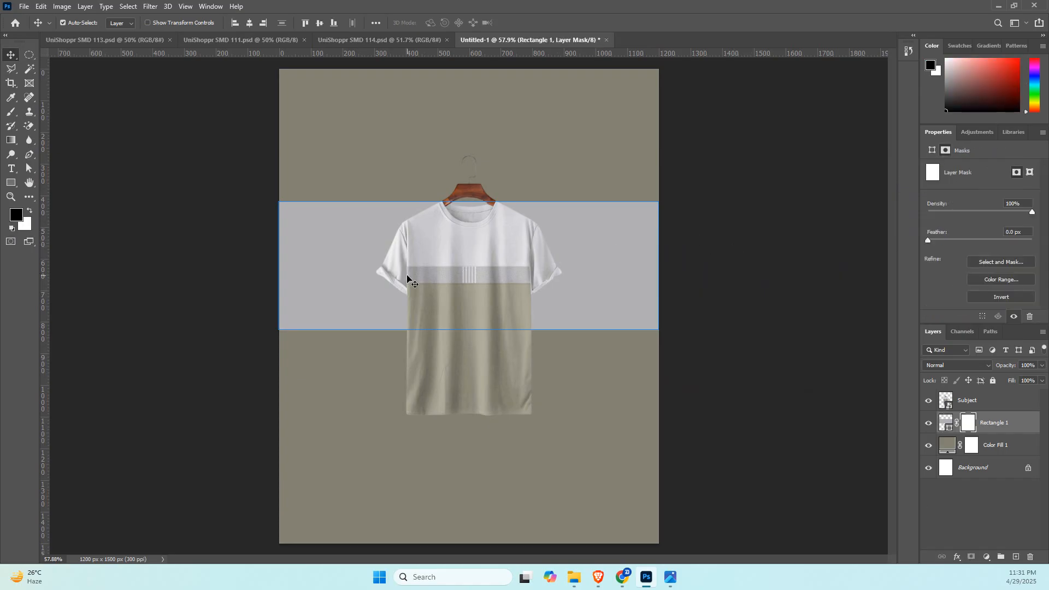
scroll(460, 274, up, 3)
scroll(459, 274, up, 2)
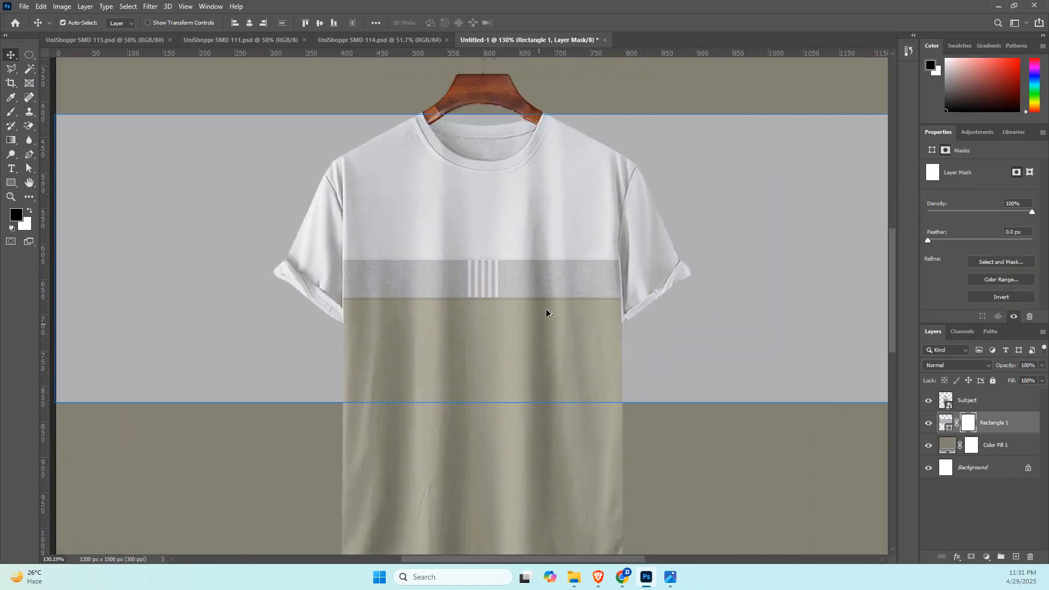
scroll(505, 314, down, 4)
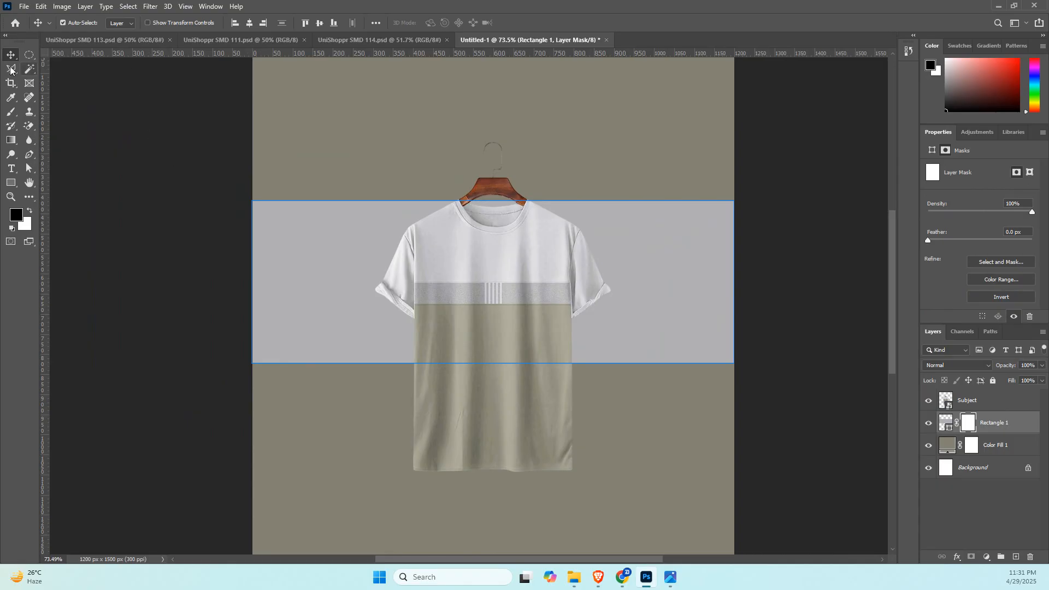
Select four spaced vertical strips, each about 50 px wide and spanning the band's height, over its right half with the Rectangular Marquee tool.
right_click(30, 54)
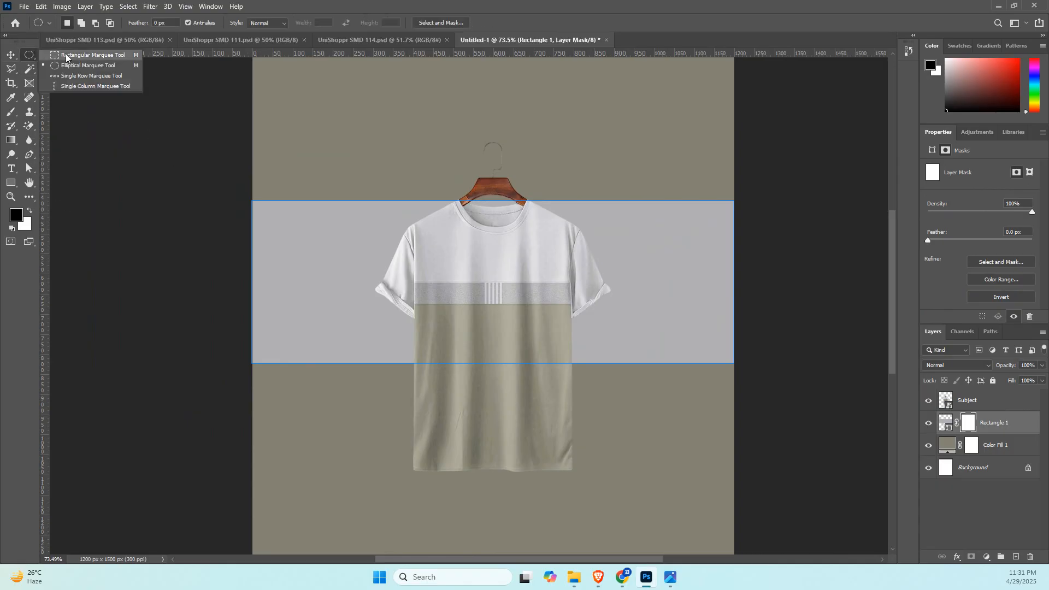
click(72, 57)
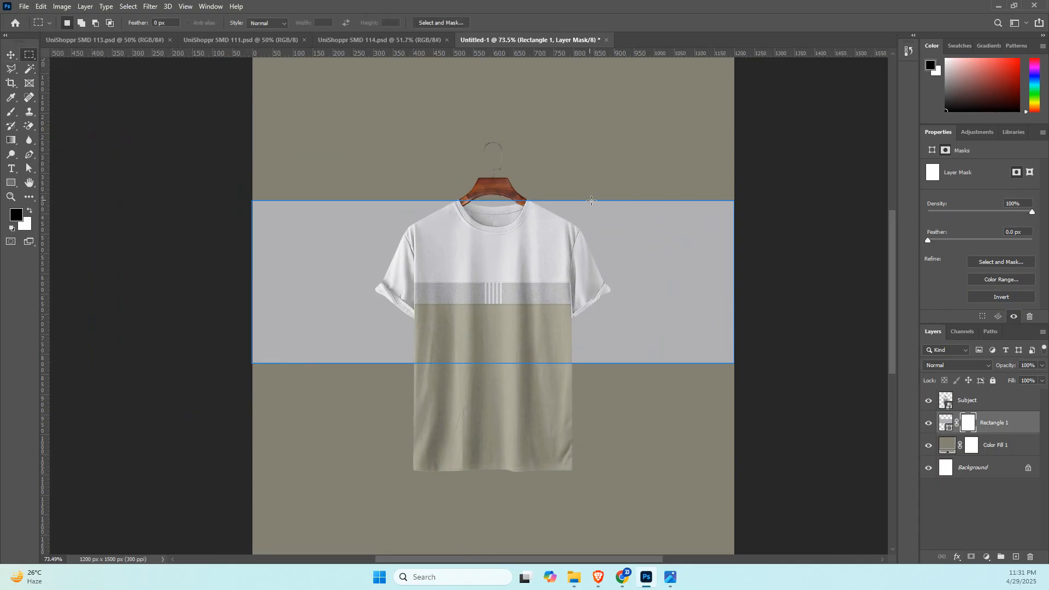
drag(558, 201, 577, 366)
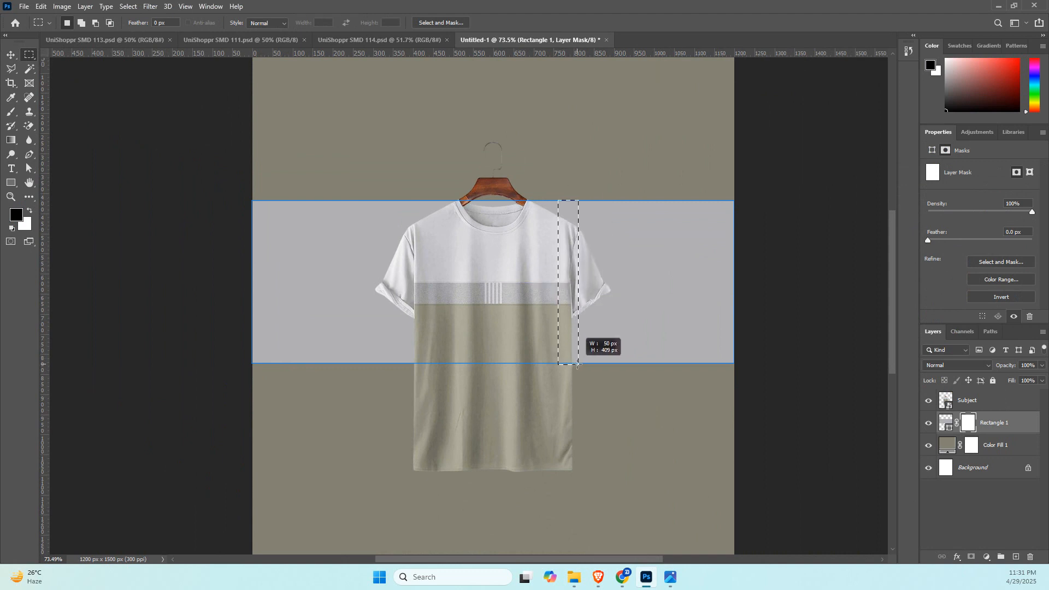
click(623, 242)
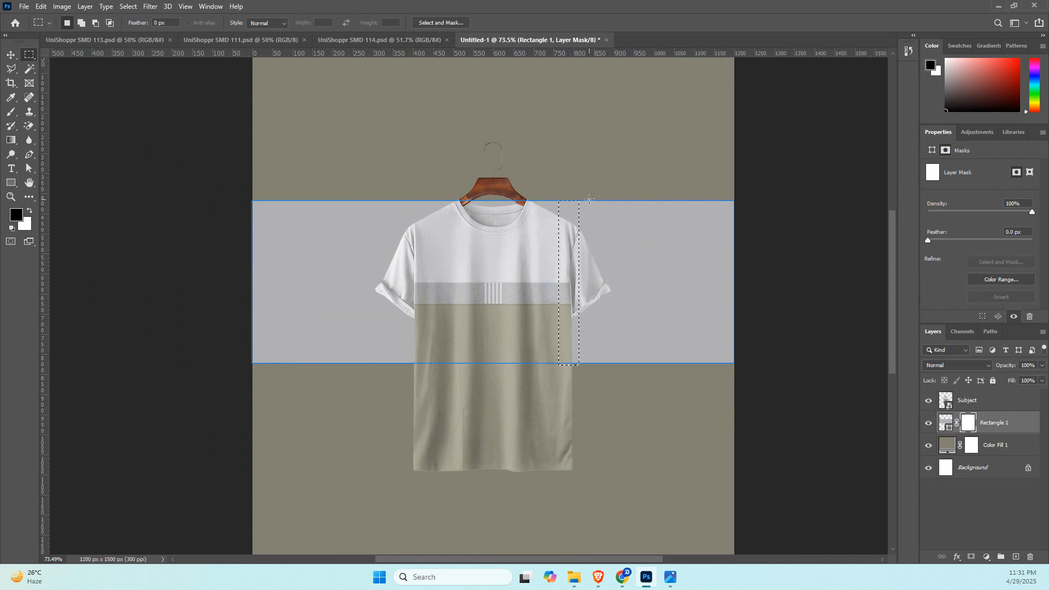
key(shift)
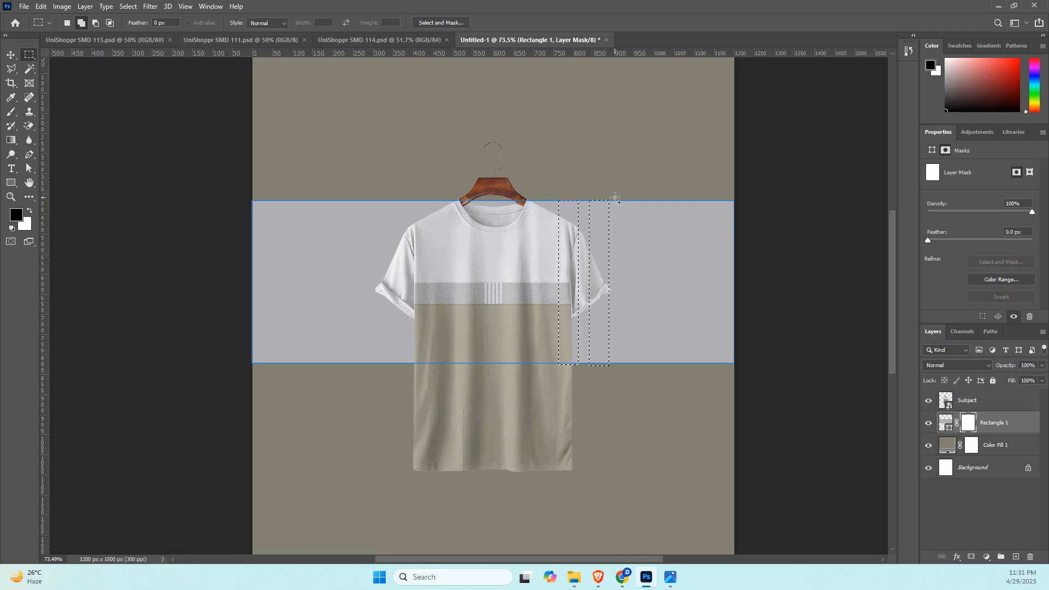
drag(617, 200, 640, 371)
drag(646, 201, 667, 371)
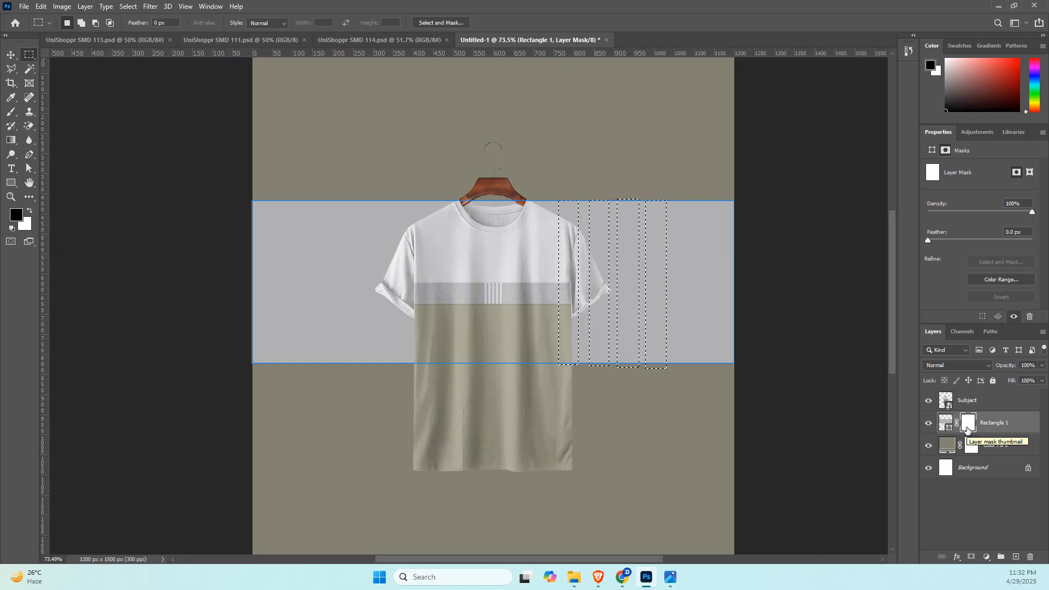
Fill the selected strips with black on the rectangle's mask to cut them out of the band, and clear the selection.
key(alt+BackSpace)
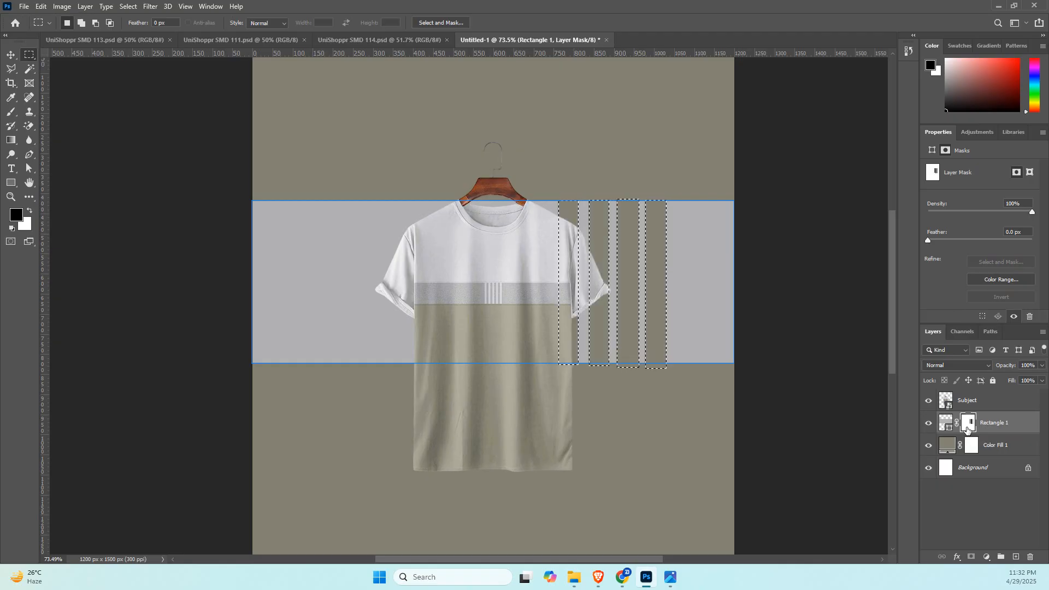
key(ctrl+d)
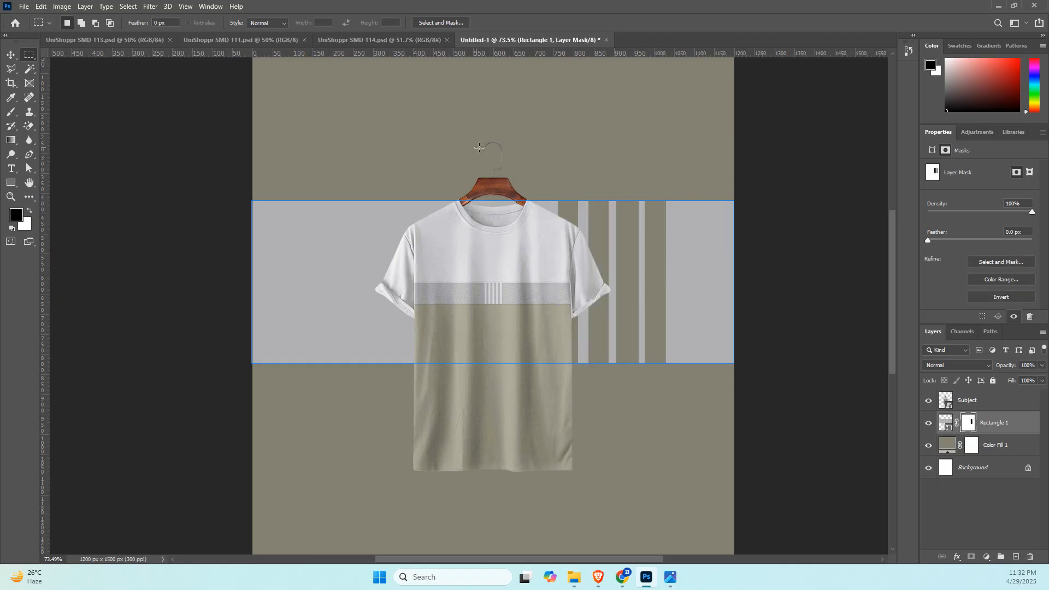
key(v)
click(181, 204)
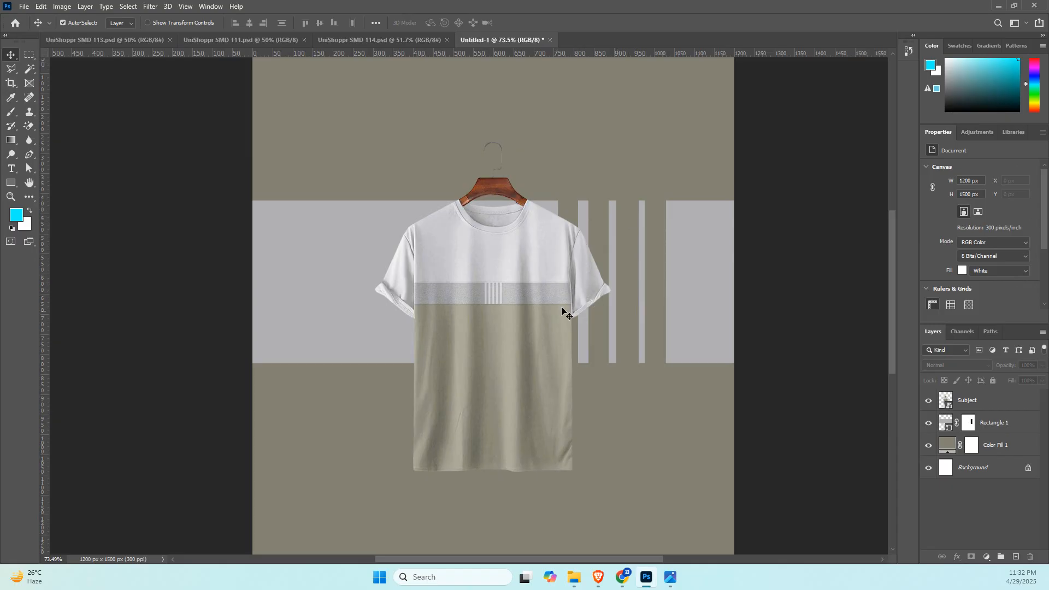
Change the rectangle's fill from the grey to the recently used pale beige.
click(537, 312)
click(345, 256)
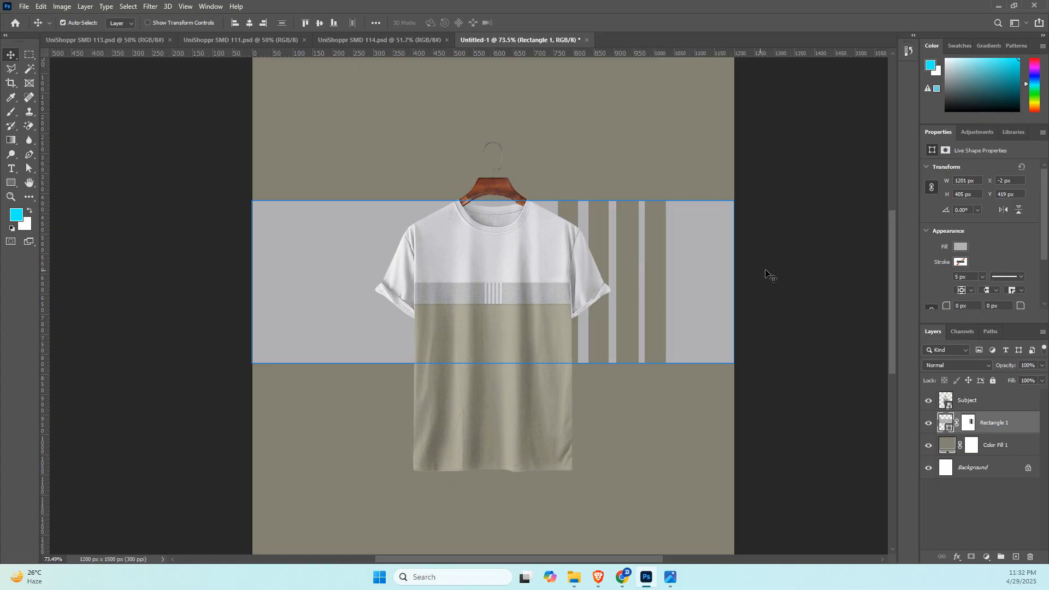
click(961, 248)
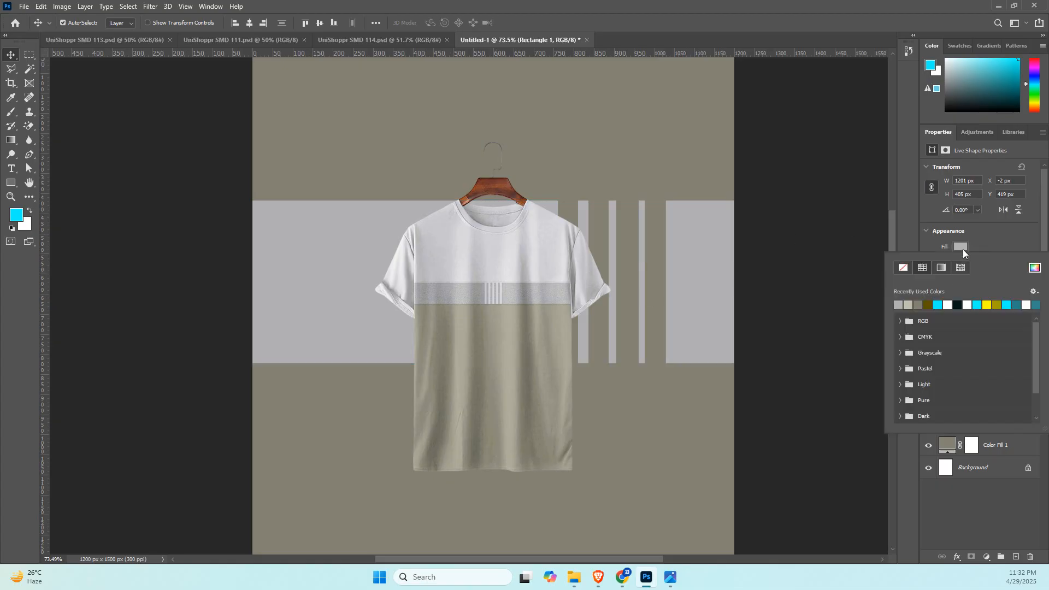
click(912, 305)
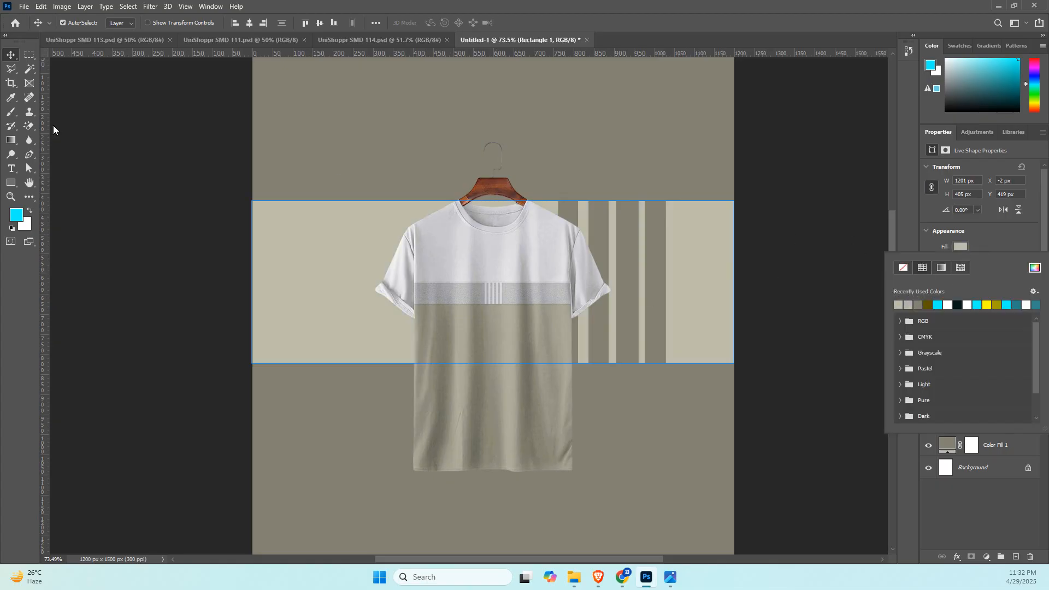
click(137, 137)
click(137, 137)
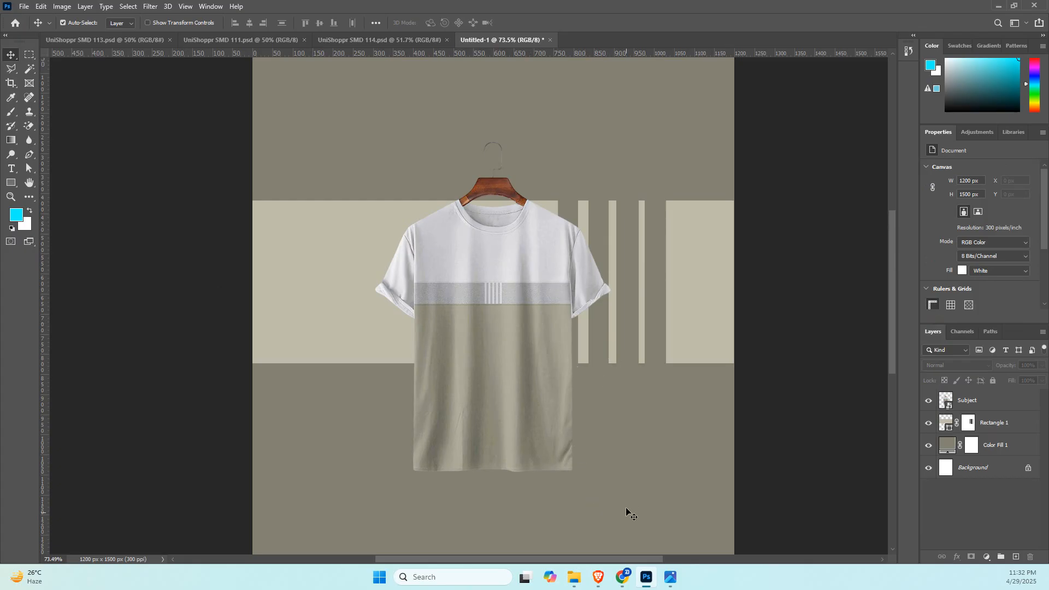
Switch to the Brave browser and open chatgpt.com in a new tab.
click(599, 577)
click(601, 520)
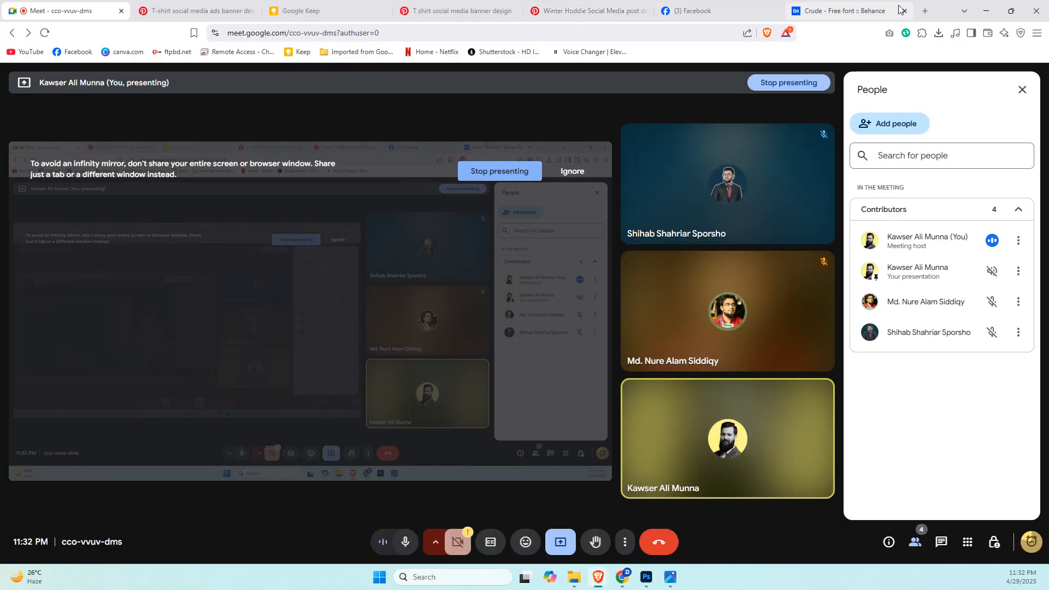
click(927, 10)
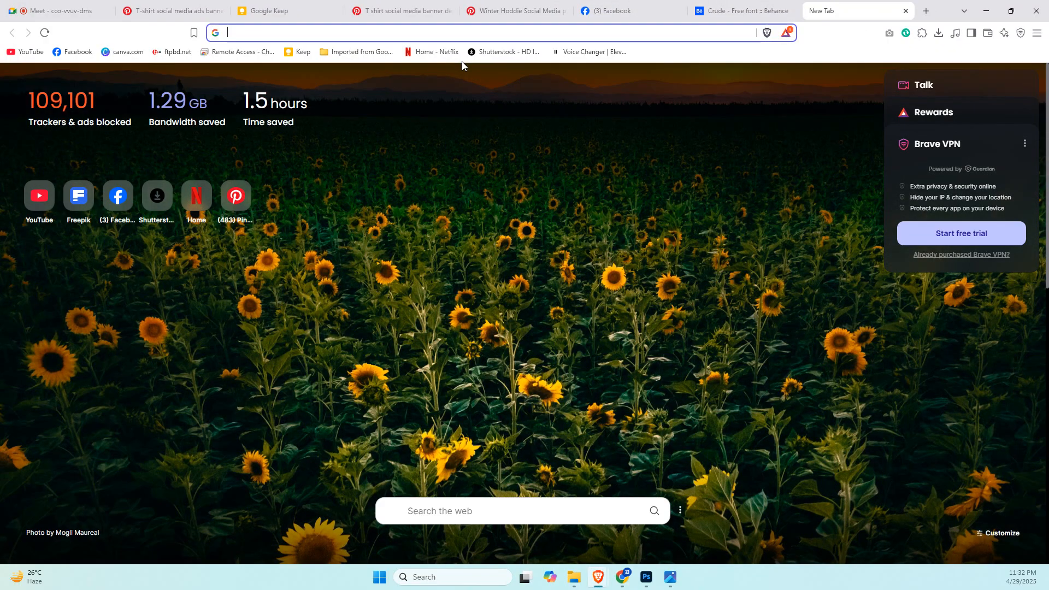
text(chatgpt.com)
key(Return)
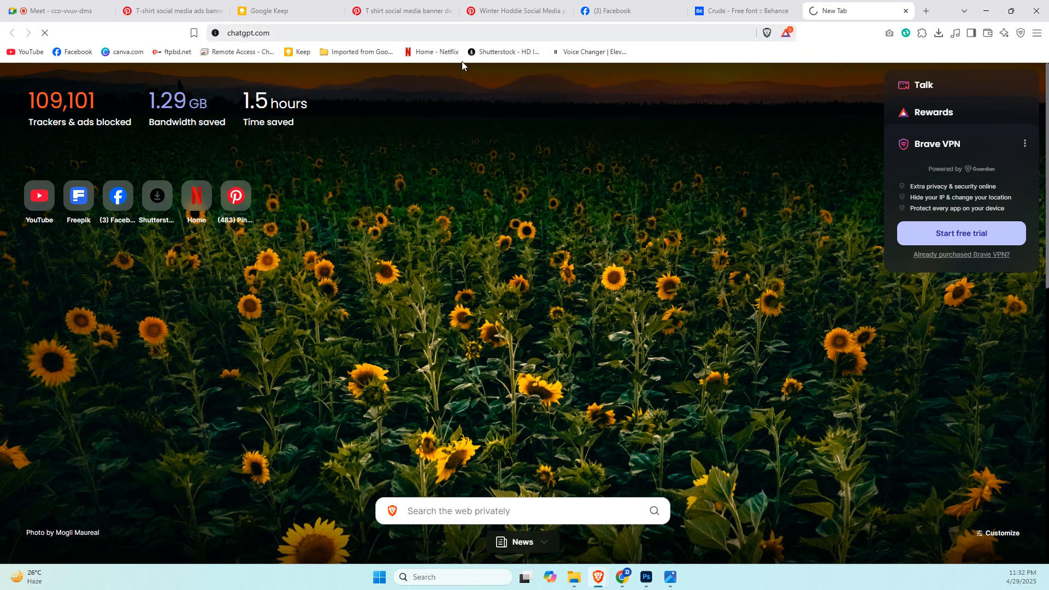
Load bornoai.com in the same tab instead and go to its free-start login page.
click(397, 30)
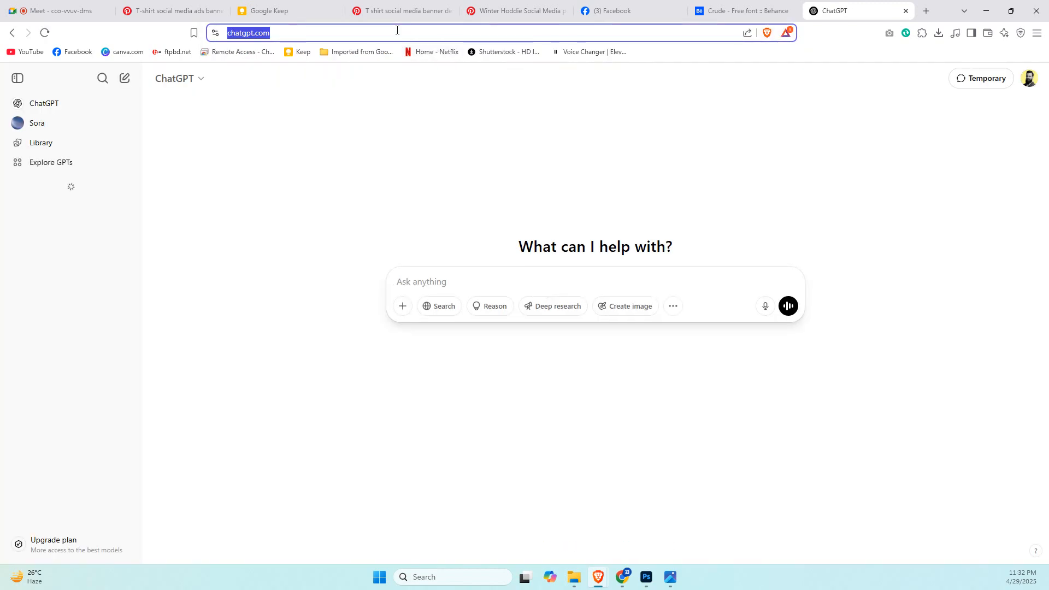
text(hb)
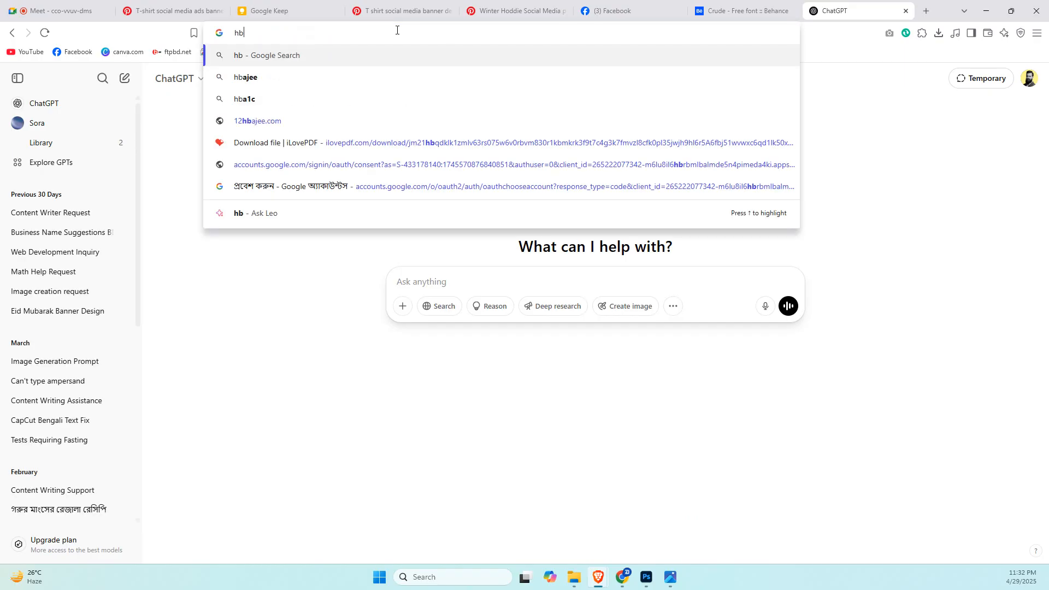
key(BackSpace)
key(BackSpace)
text(bornoai.com)
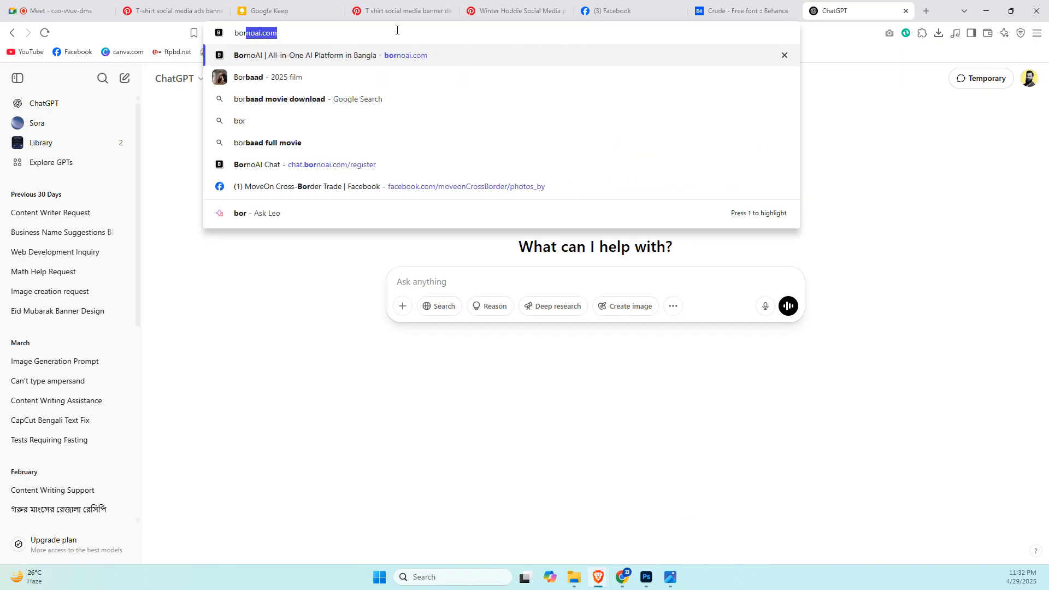
key(Return)
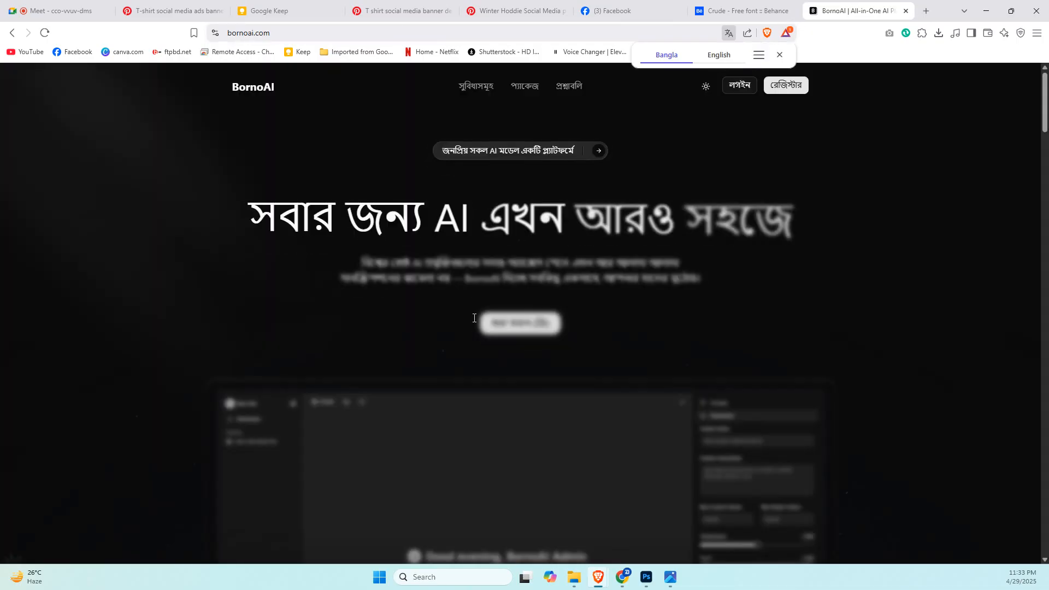
click(524, 323)
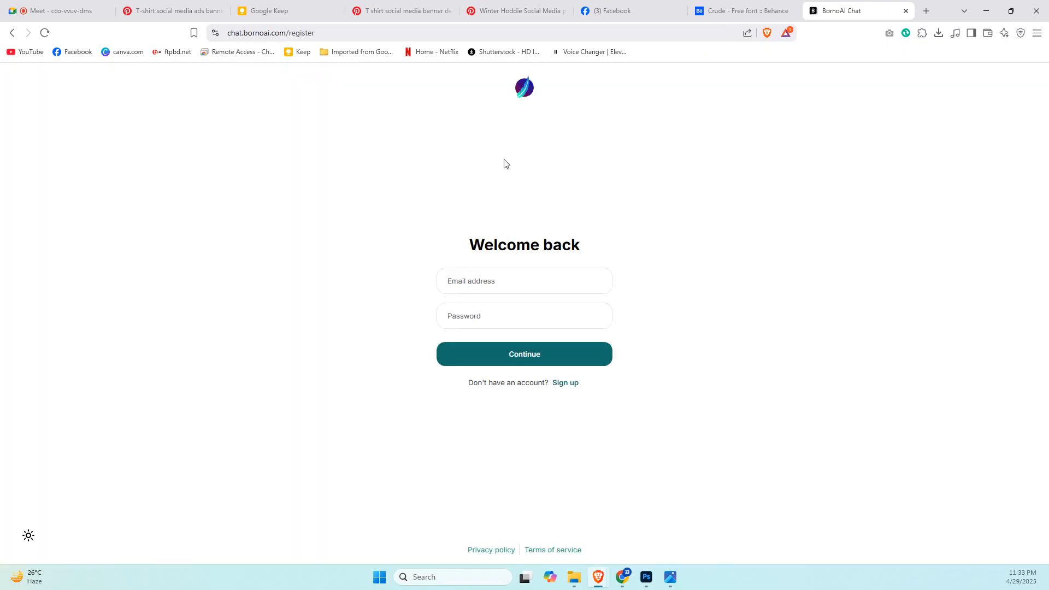
Fill in the account e-mail and password and log in to BornoAI Chat.
click(485, 273)
click(525, 311)
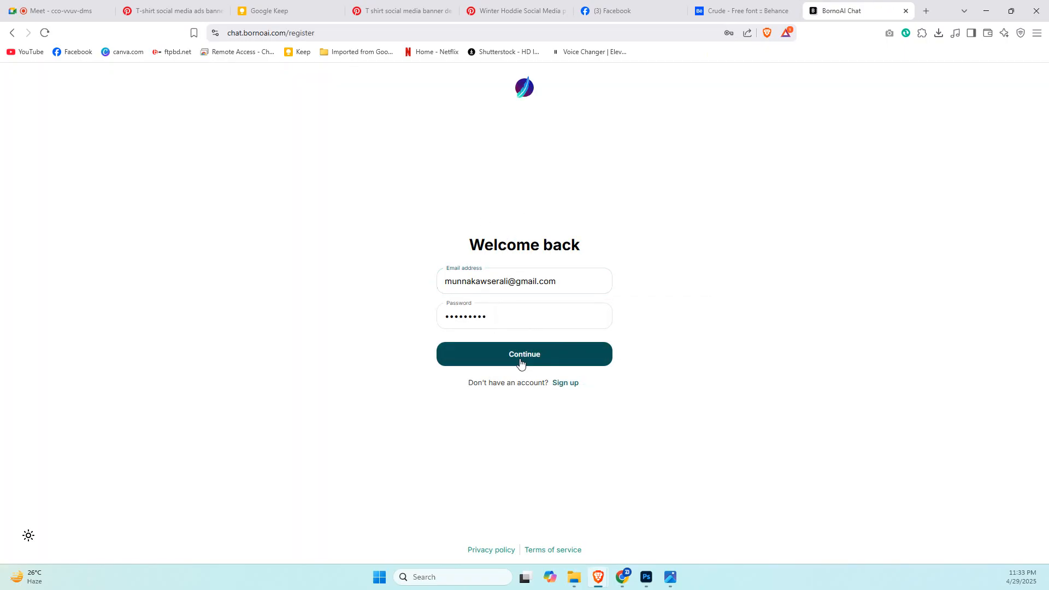
click(520, 361)
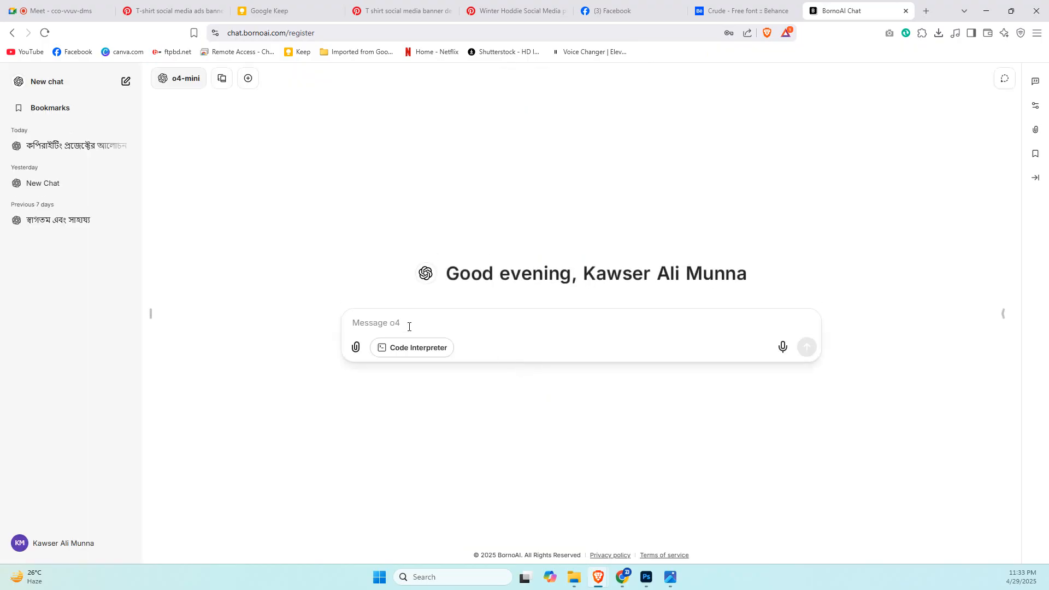
Send the message "be my copy writer" in a new o4-mini chat.
text(be my copy writer)
key(Return)
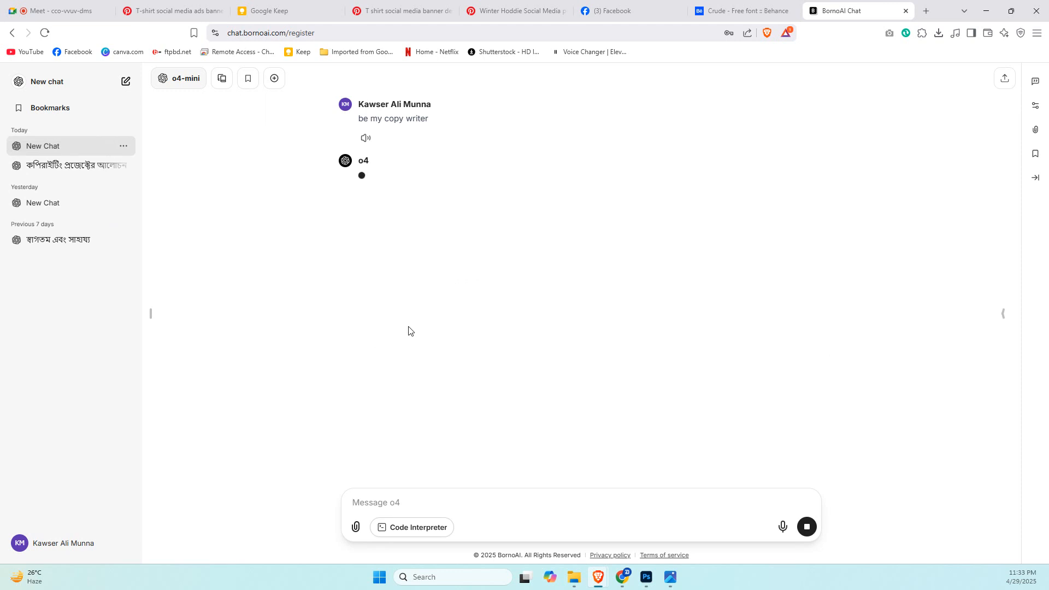
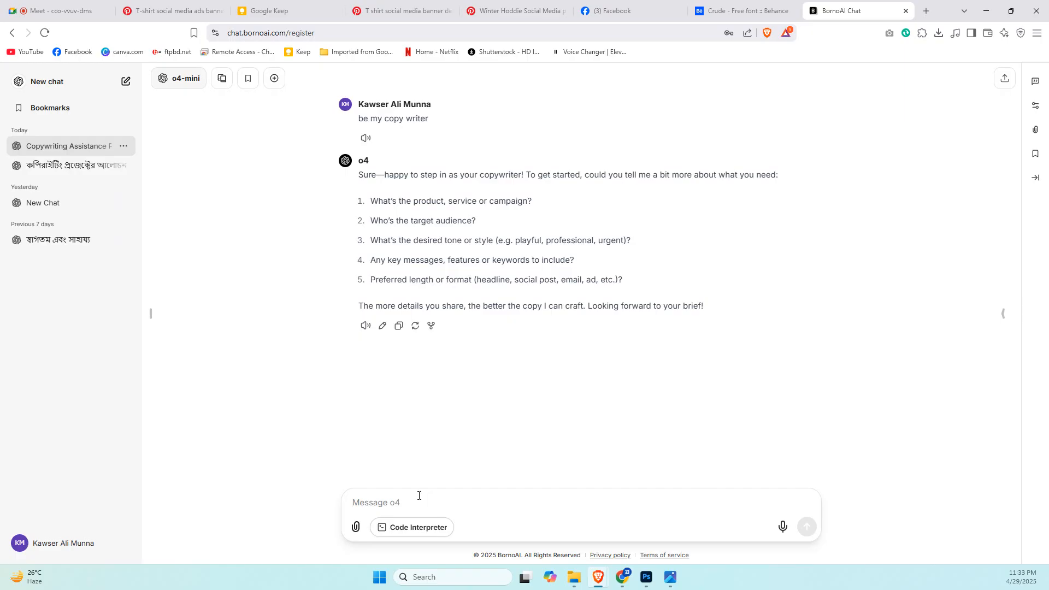
Write a chat message requesting details about the product "Tshirt": a headline, sub-head, some slogan and other details in 4 paragraphs.
text(write )
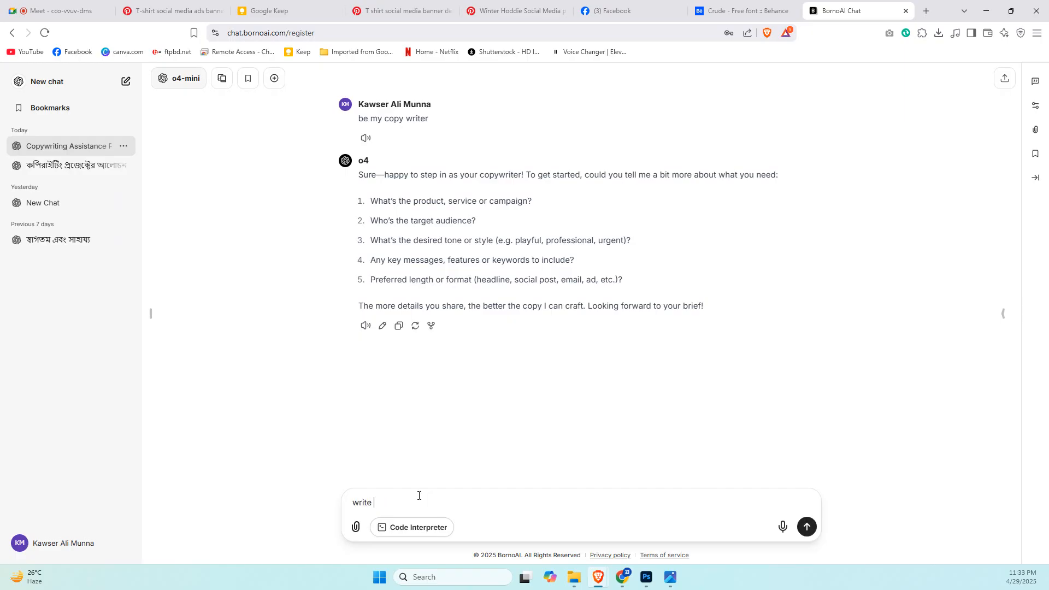
text(some details)
text(about my product)
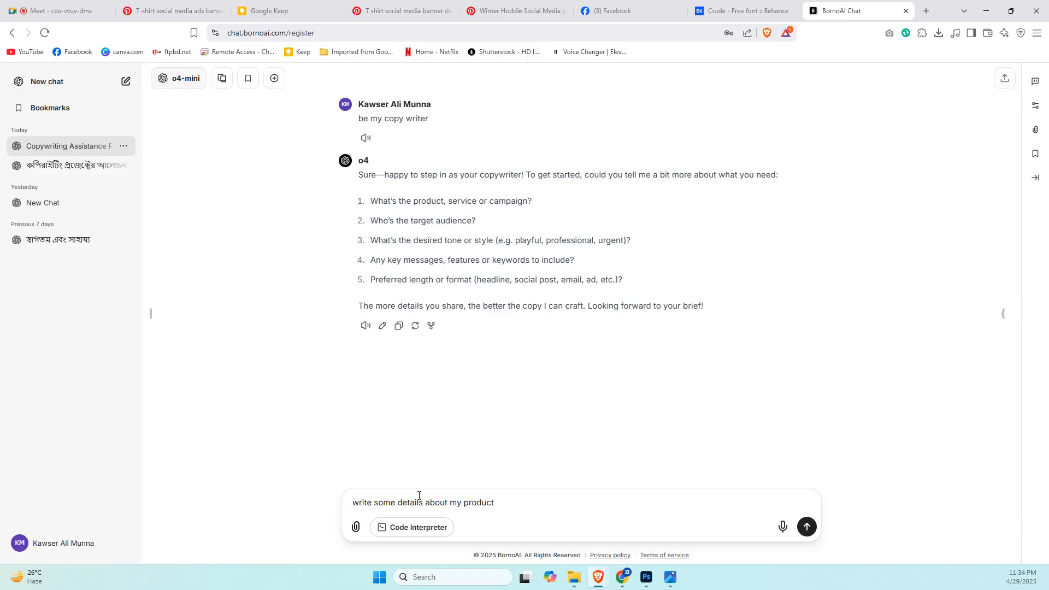
text( "Tshirt" give a hgead)
key(BackSpace)
key(BackSpace)
key(BackSpace)
key(BackSpace)
text(ad)
key(BackSpace)
key(BackSpace)
text(eadline, su)
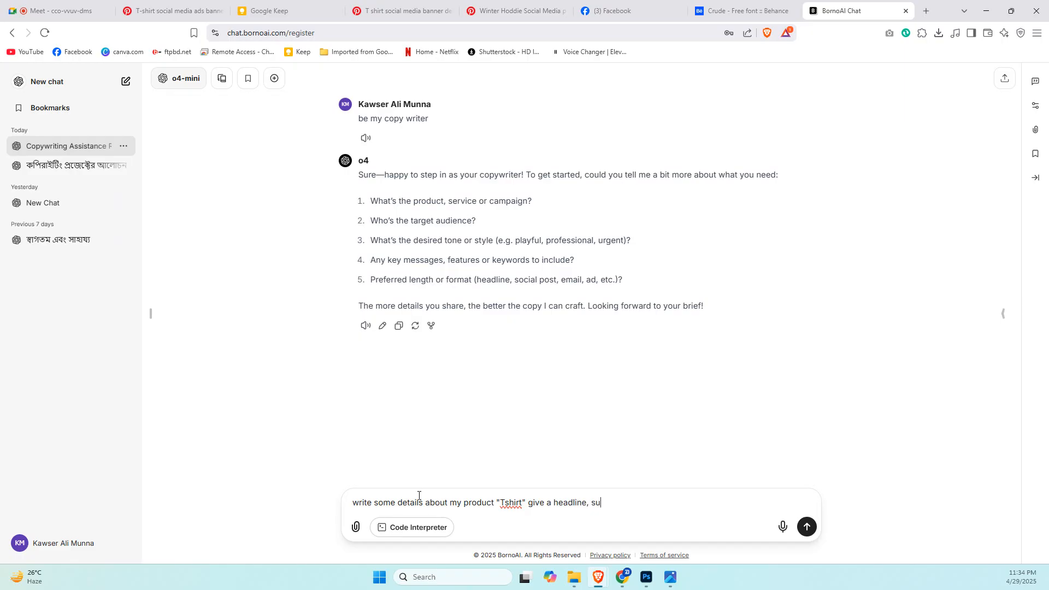
text(b head, some slogan and some o)
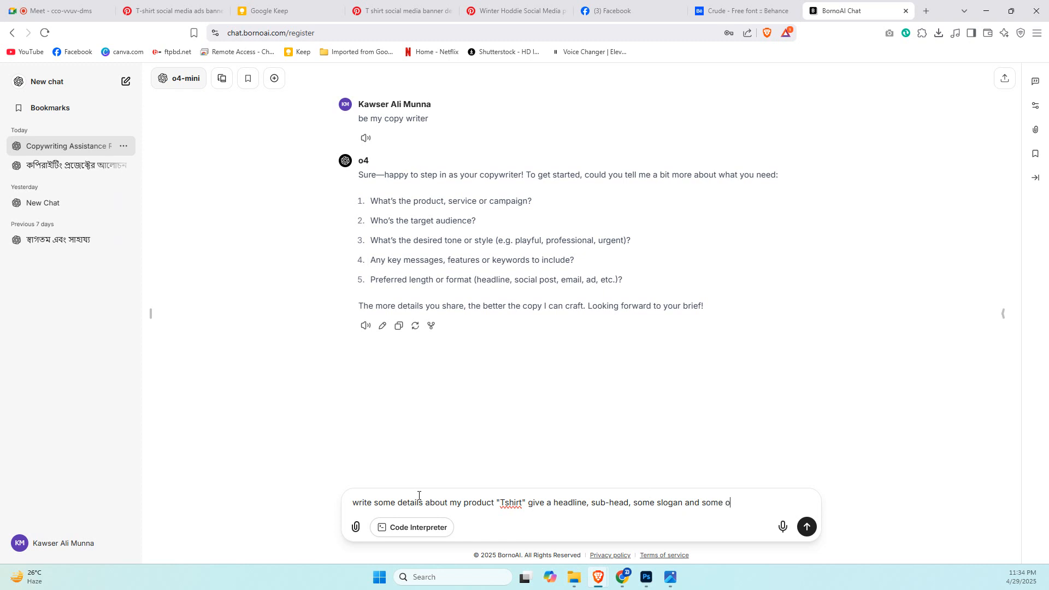
text(ther deai)
text(ts oi)
text(in)
text(4 pa)
text(ragrapohs)
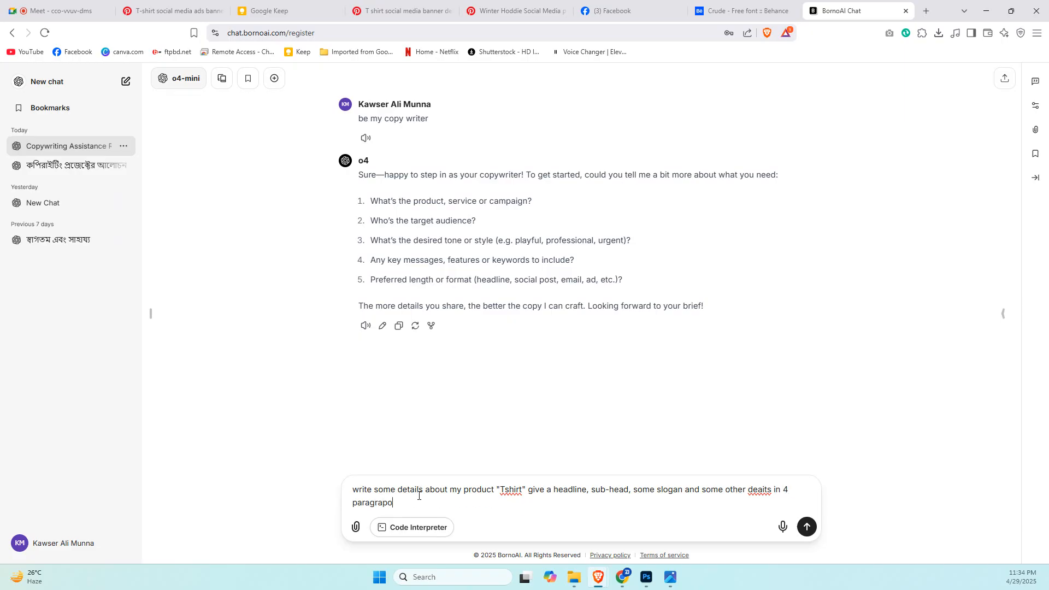
key(BackSpace)
key(BackSpace)
text(hs)
Edit the misspelled word before "in 4 paragraphs" and send the T-shirt copy request to the chat.
right_click(768, 490)
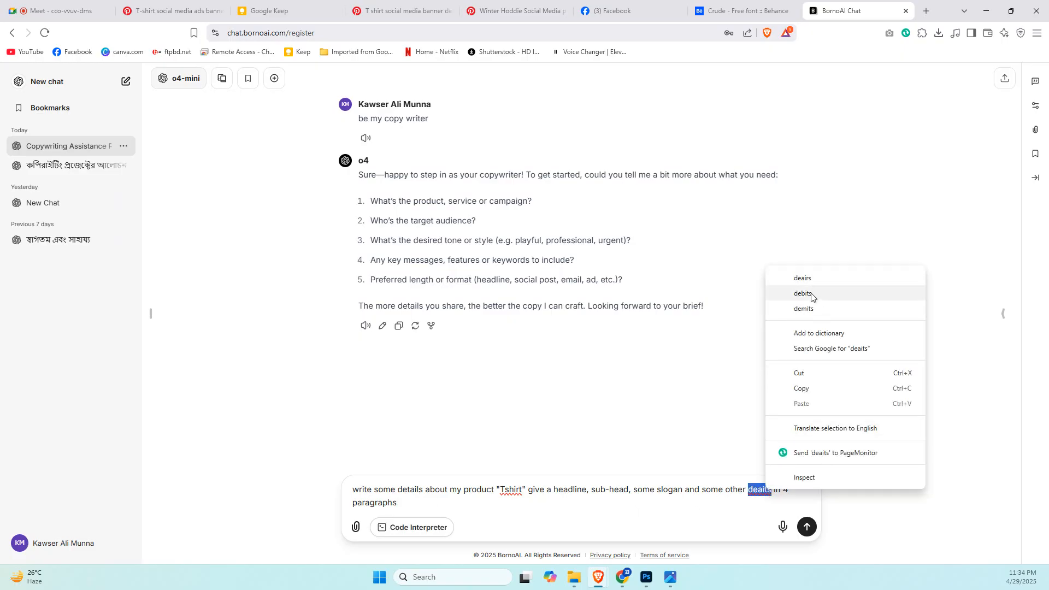
click(759, 491)
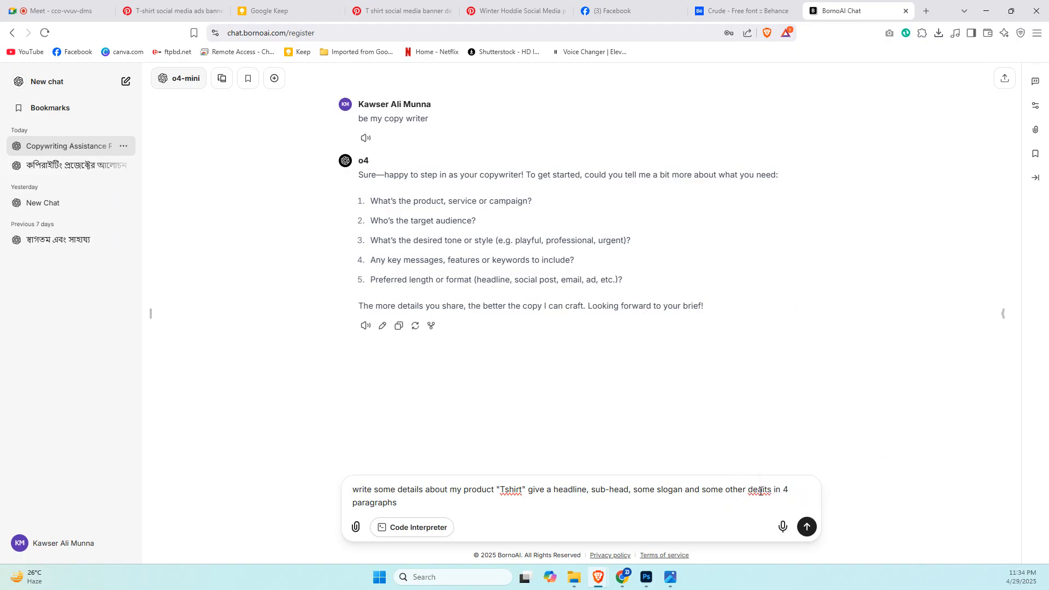
text(tail)
click(705, 508)
key(Return)
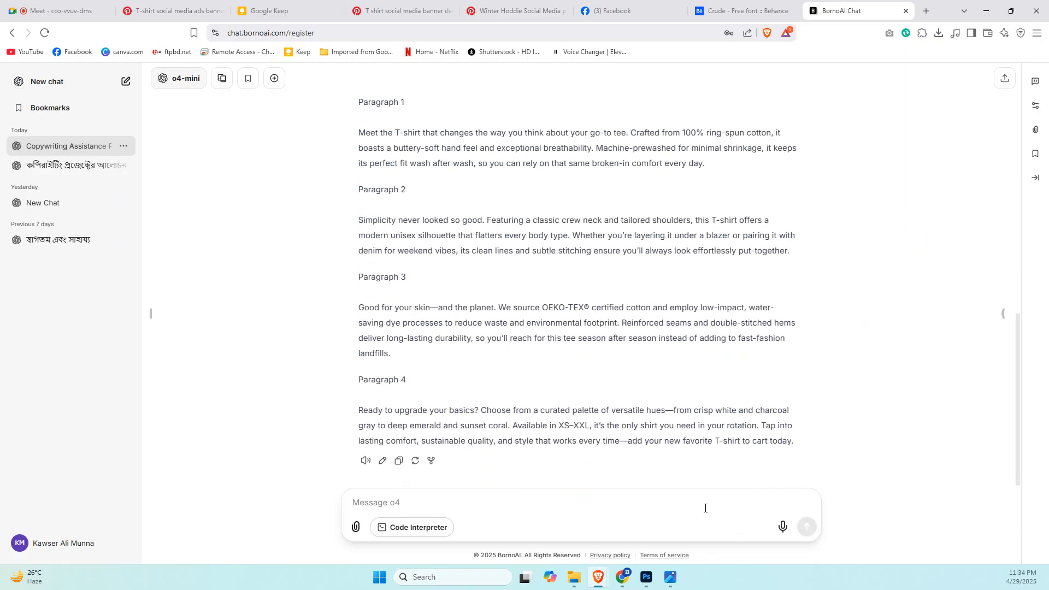
Review the generated headline, sub-head, slogan and paragraphs against the request in the chat.
scroll(430, 348, up, 5)
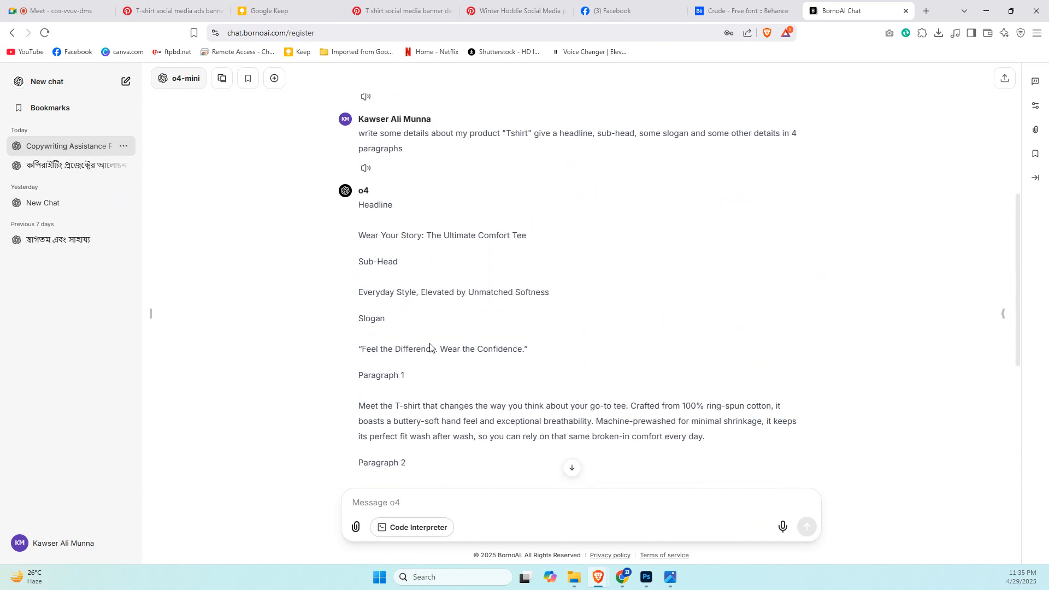
scroll(430, 349, up, 3)
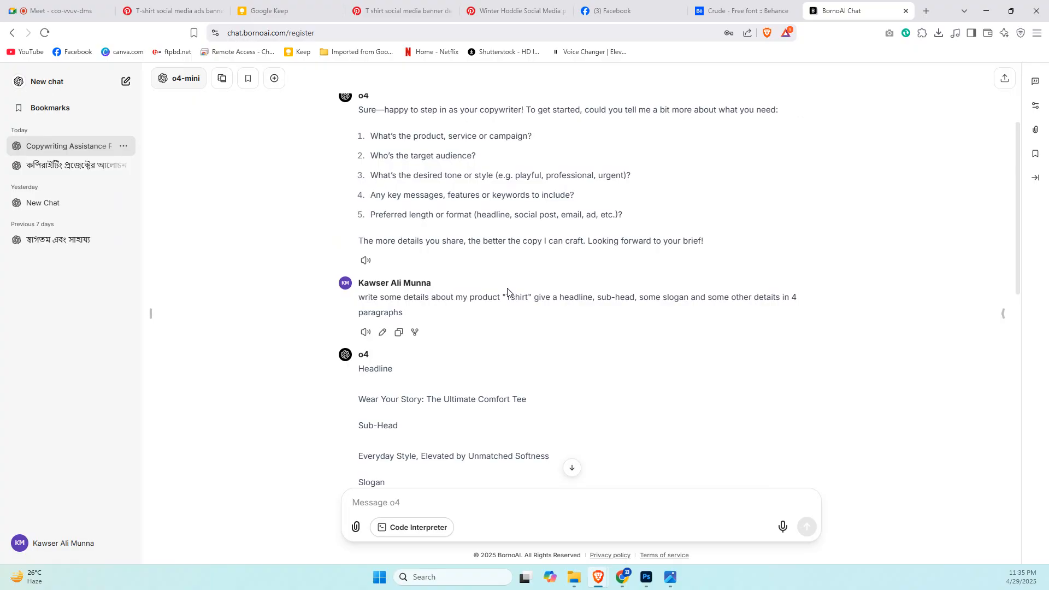
scroll(507, 292, up, 1)
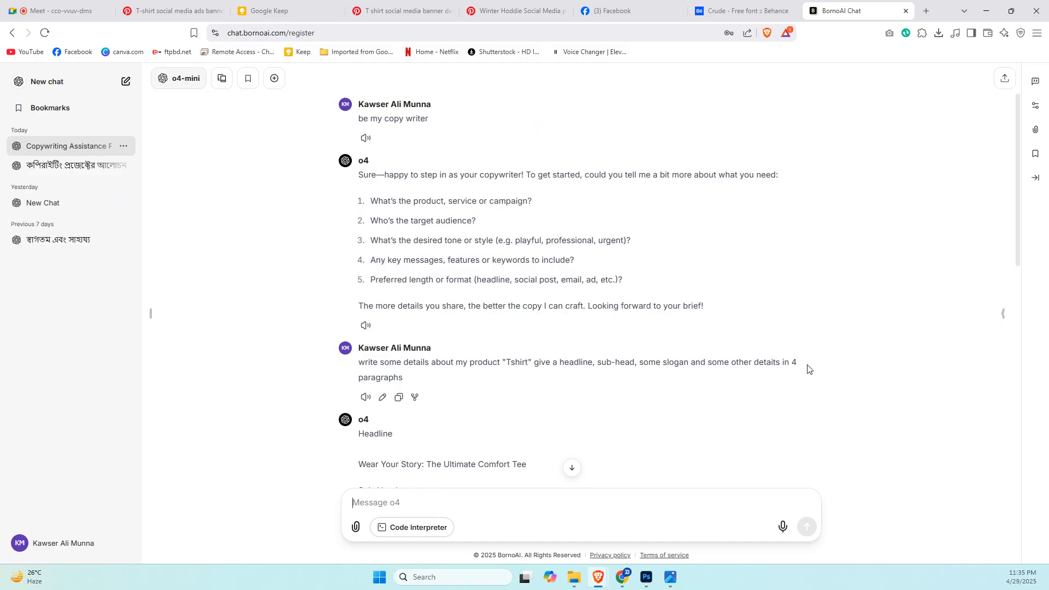
scroll(645, 357, down, 3)
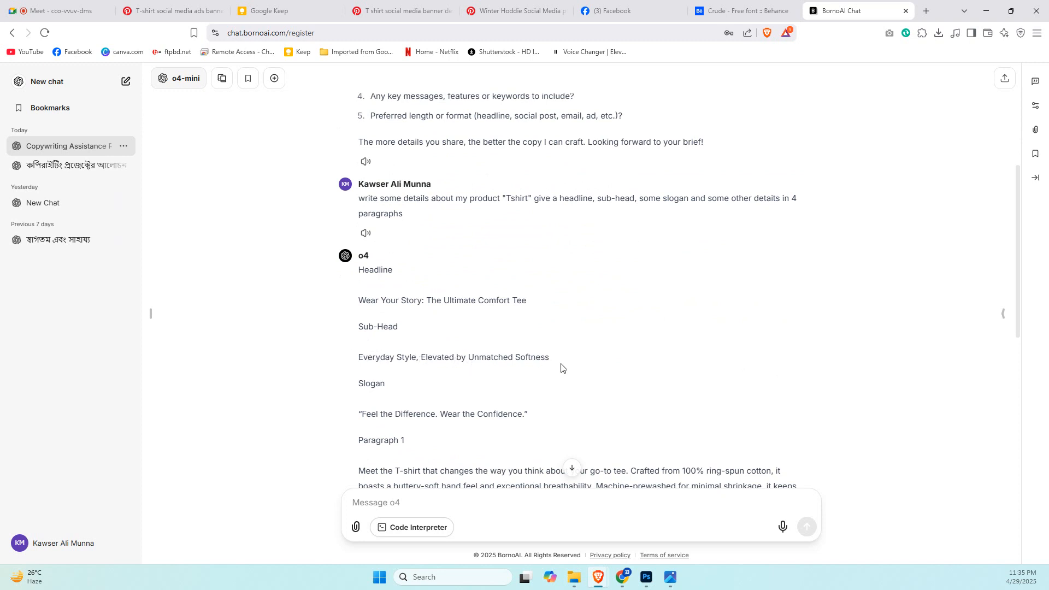
scroll(561, 368, down, 2)
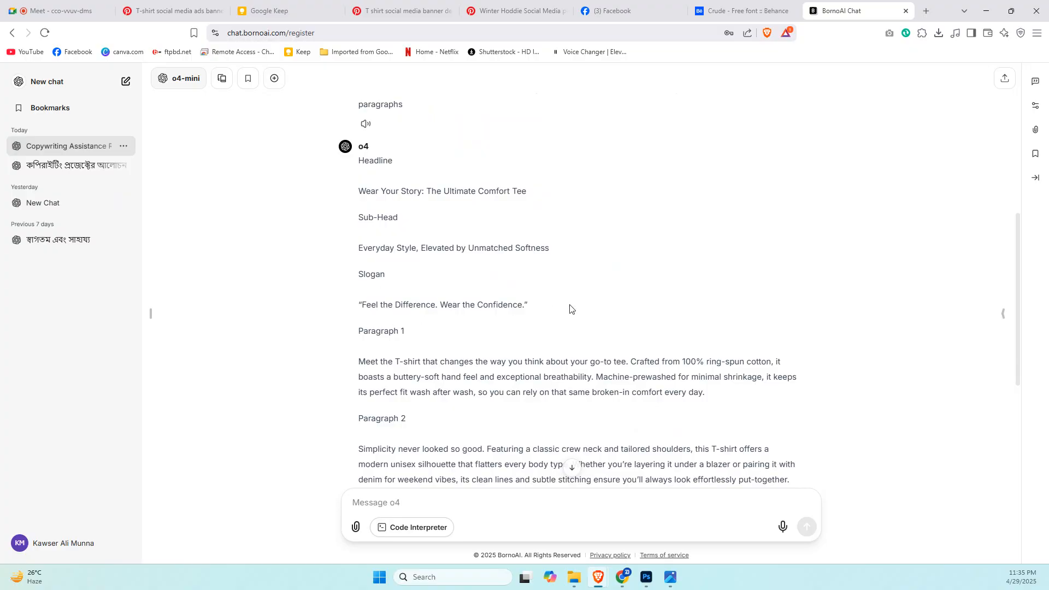
scroll(421, 356, down, 3)
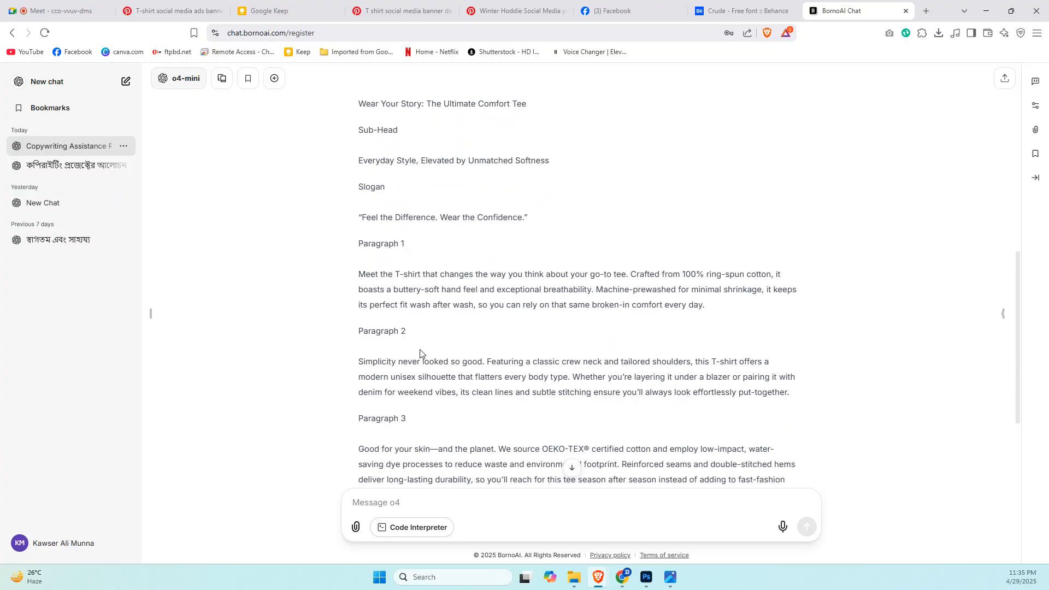
scroll(424, 355, up, 5)
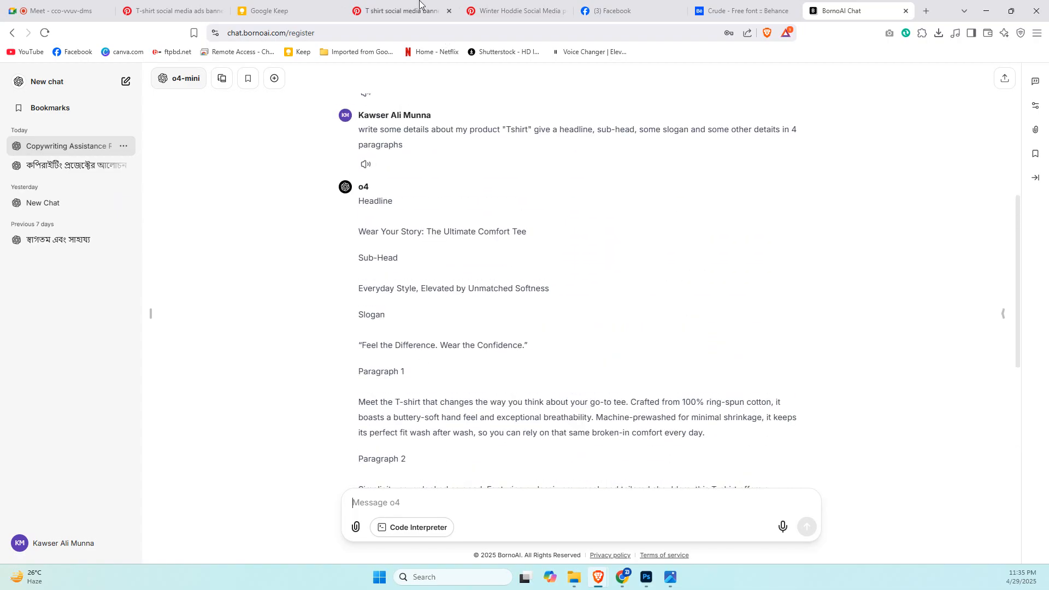
Move the BornoAI Chat tab directly after the Pinterest T-shirt reference tab and show the reference.
click(209, 4)
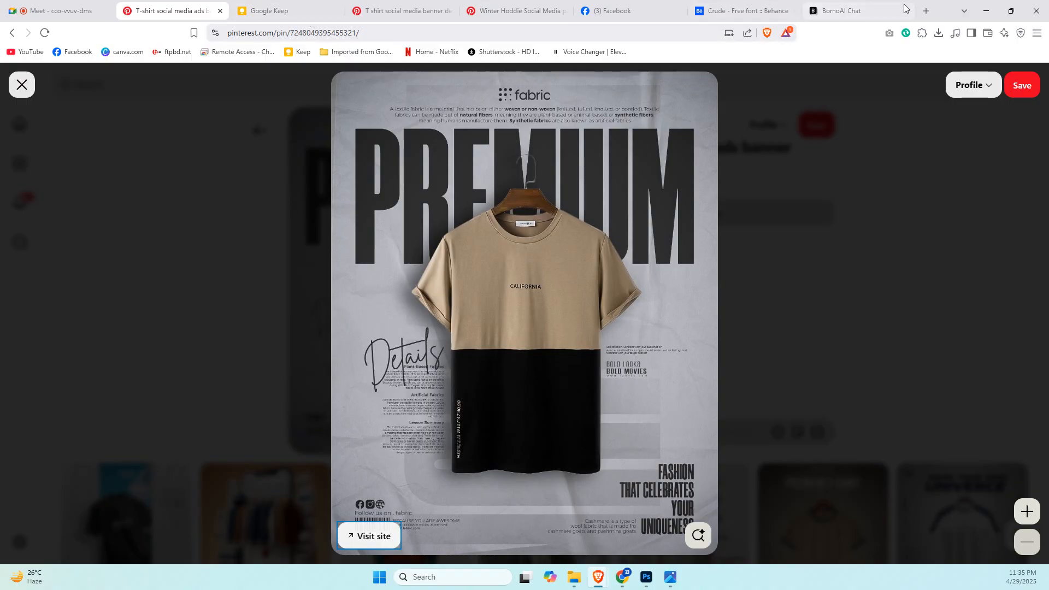
drag(836, 4, 274, 6)
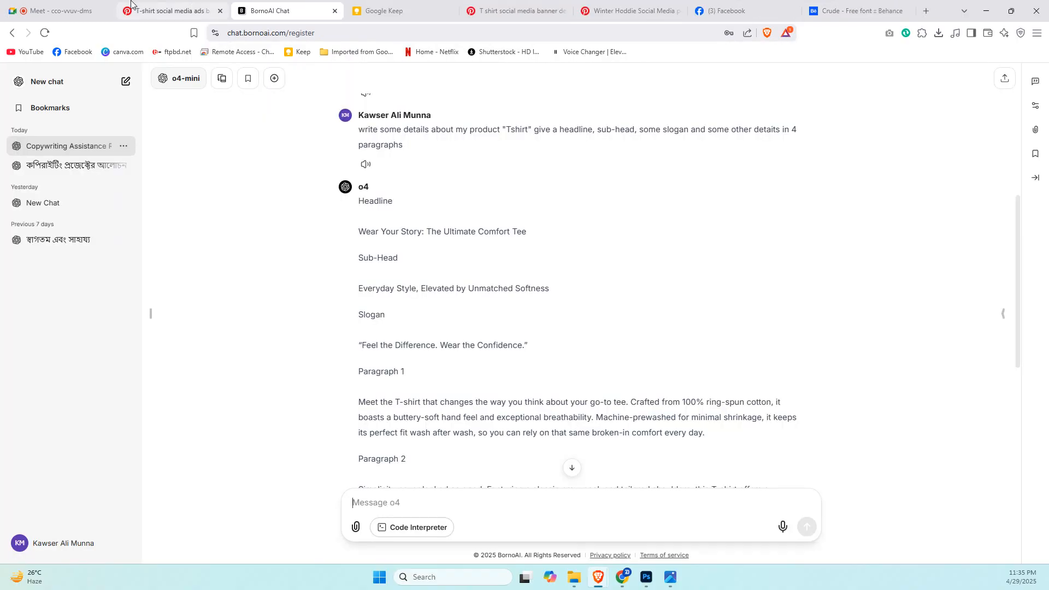
click(154, 4)
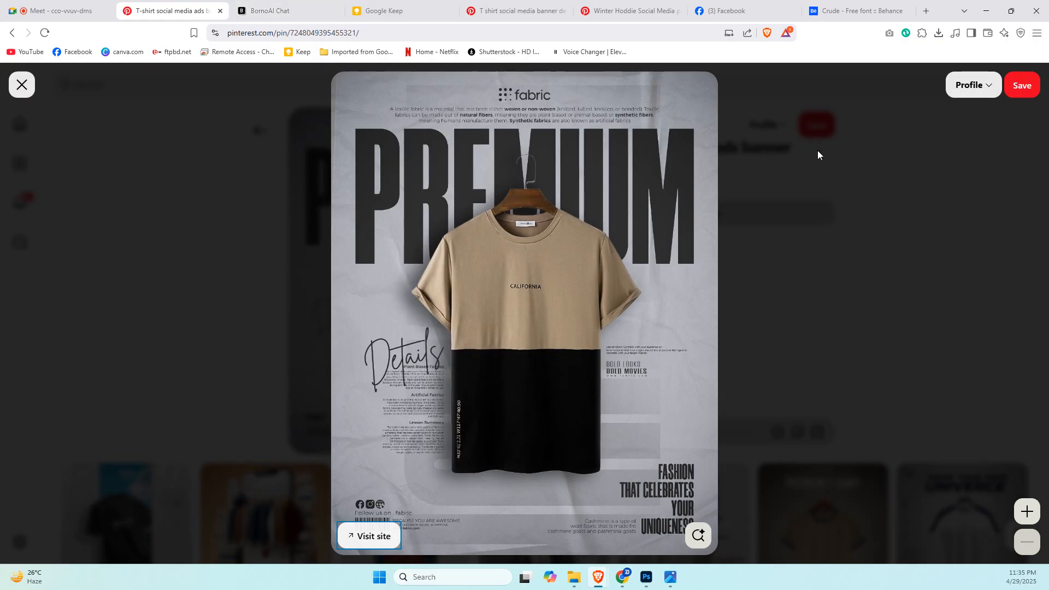
Compare the generated headline, sub-head, slogan and paragraphs with the text layout of the PREMIUM T-shirt reference.
click(294, 6)
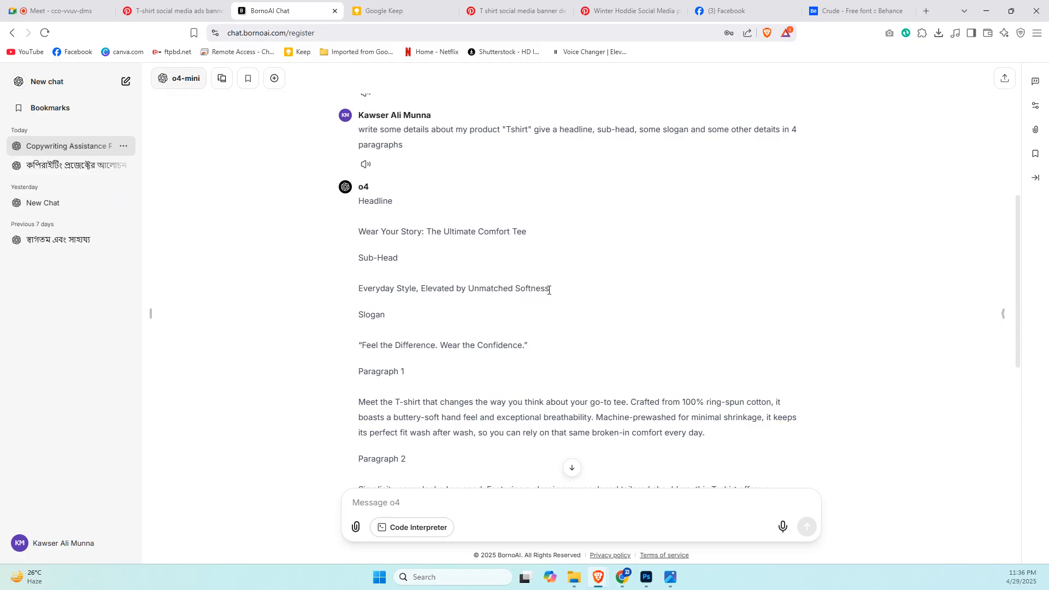
click(208, 4)
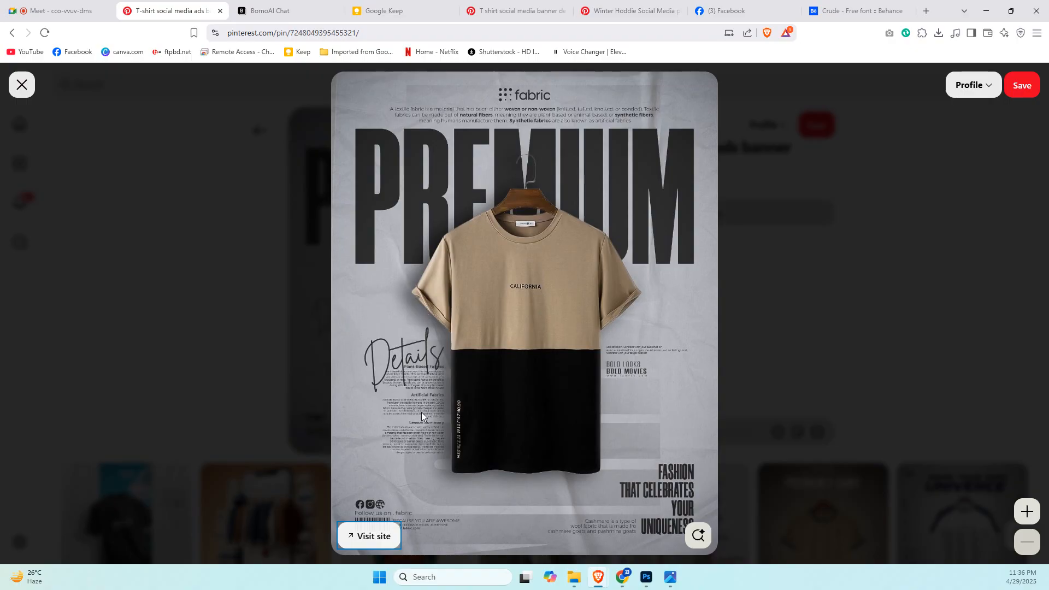
click(295, 7)
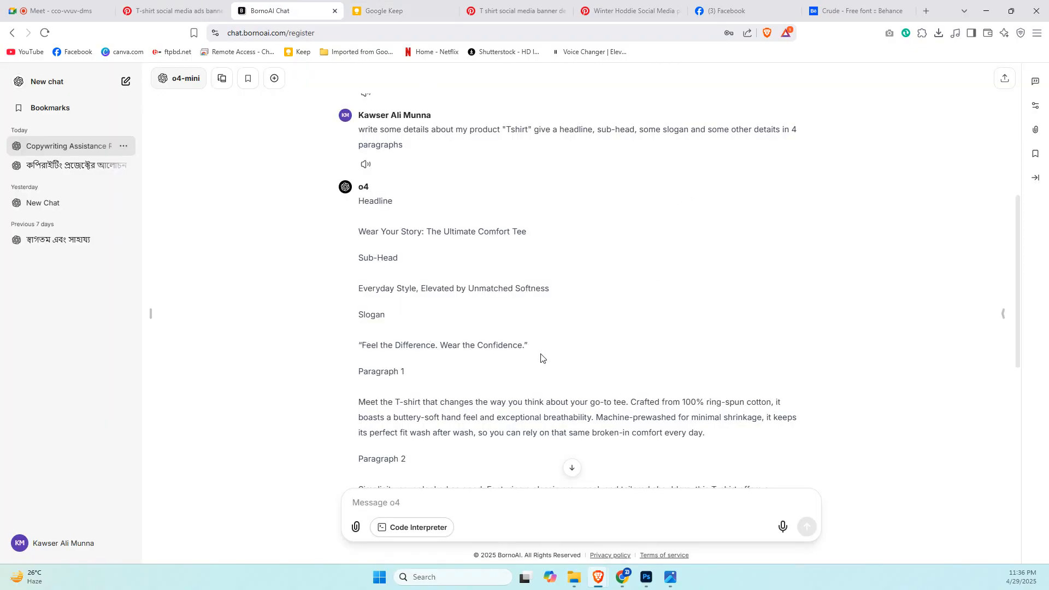
click(202, 6)
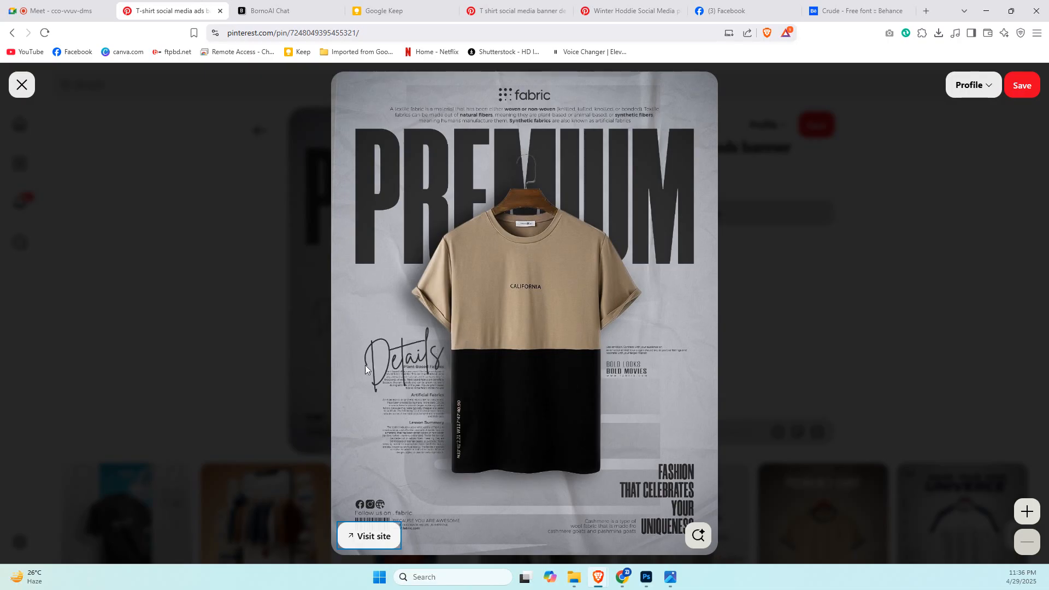
click(296, 6)
scroll(466, 419, down, 3)
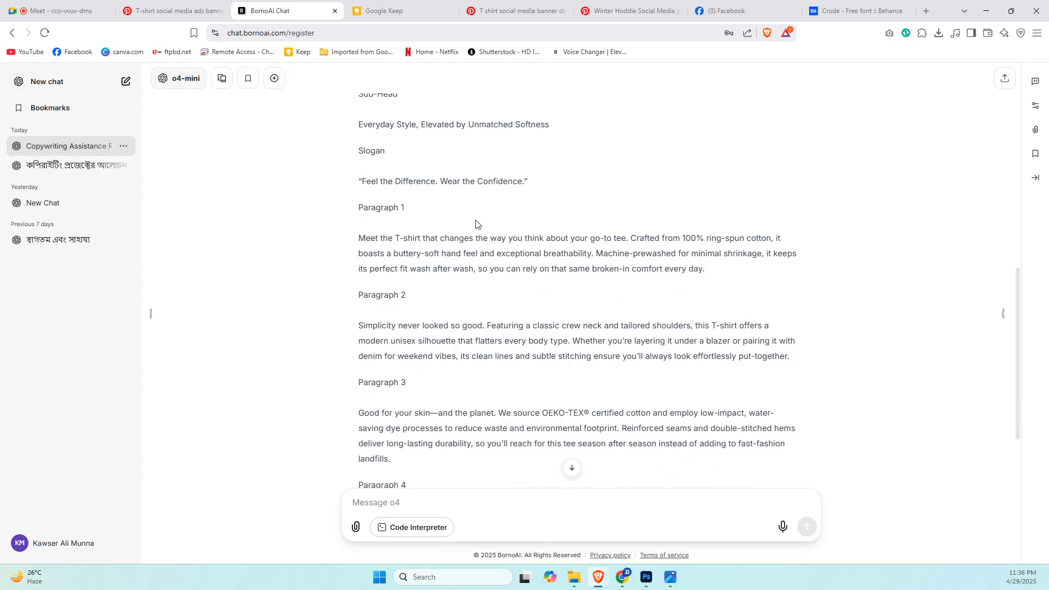
Examine the small text blocks beside the T-shirt in the Pinterest reference at a larger size.
click(194, 5)
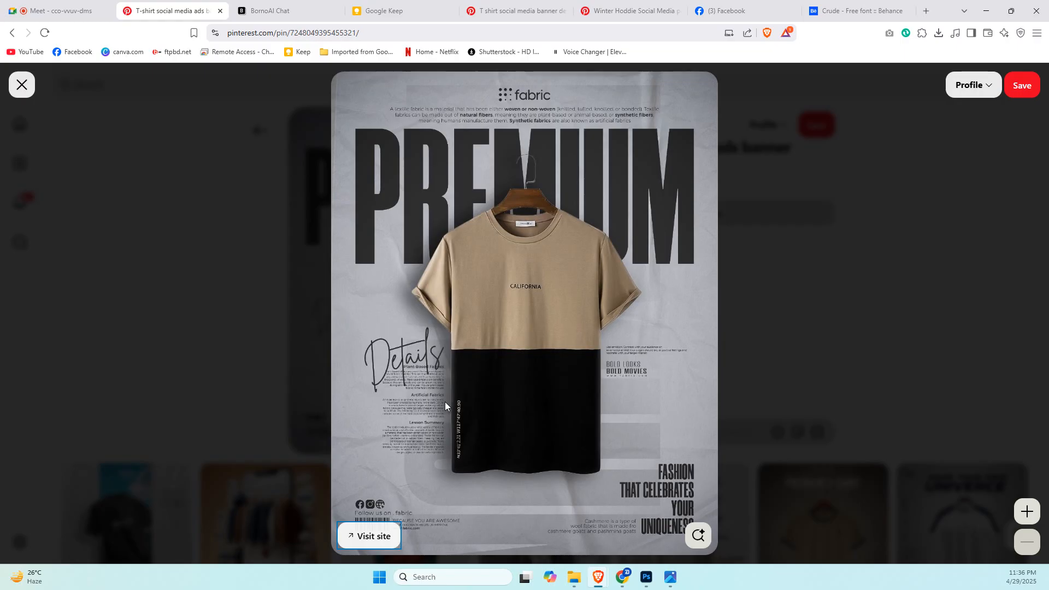
key(ctrl+plus)
key(ctrl+plus)
key(ctrl+plus)
key(ctrl+plus)
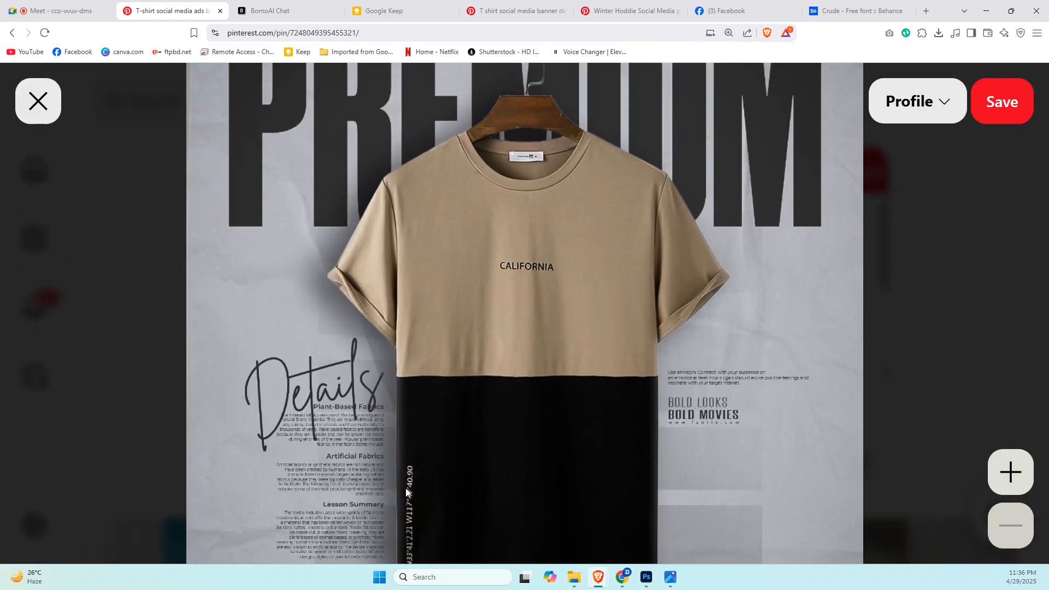
key(ctrl+minus)
key(ctrl+minus)
key(ctrl+minus)
key(ctrl+minus)
key(ctrl+minus)
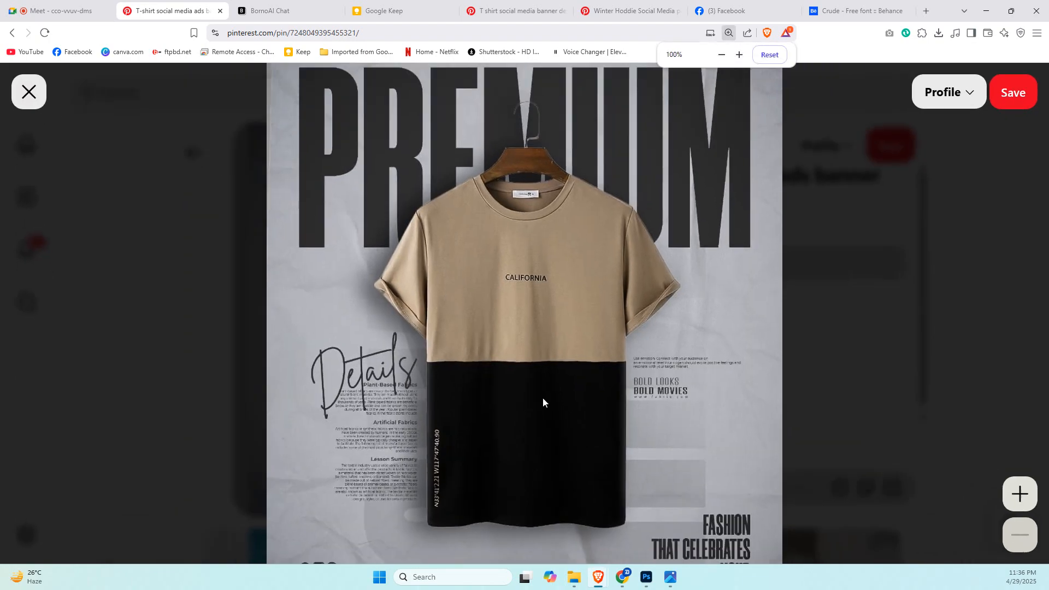
key(Escape)
click(543, 398)
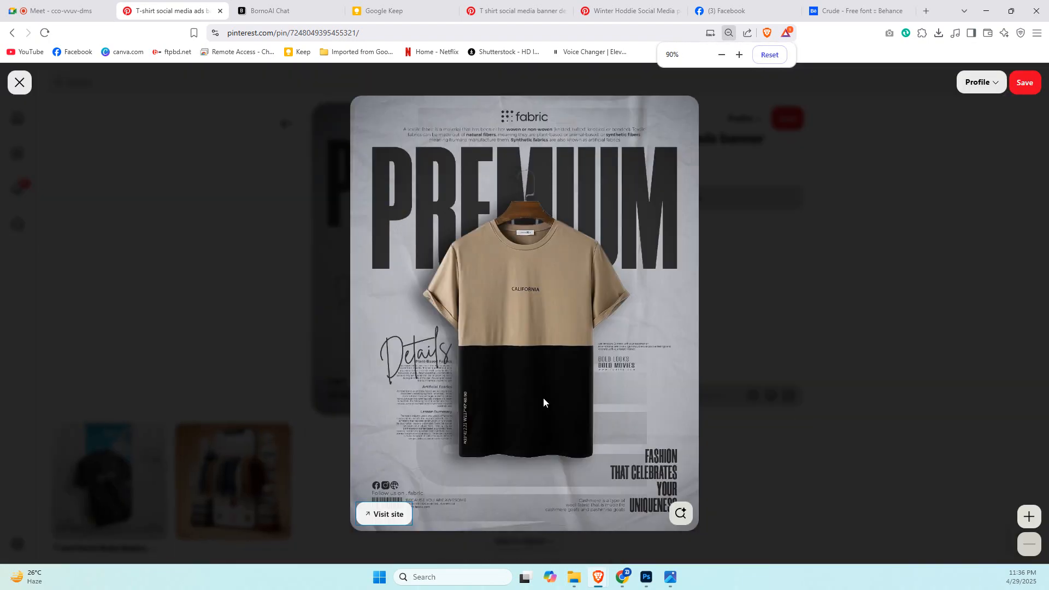
Select "Wear Your Story" in the generated headline in BornoAI Chat and switch to Photoshop.
click(288, 7)
scroll(447, 375, up, 5)
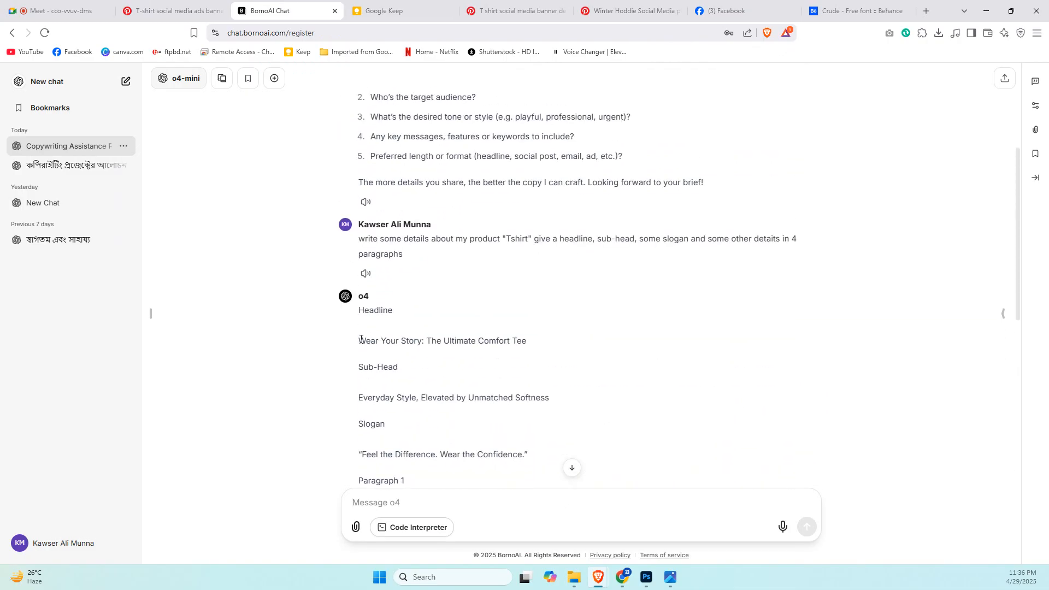
drag(361, 340, 422, 343)
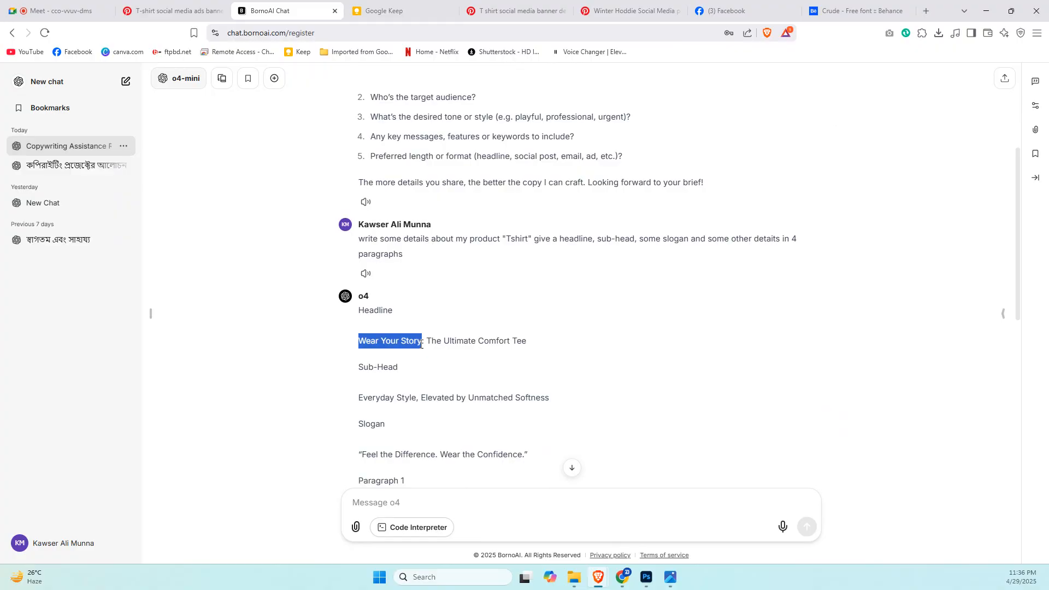
key(alt+Tab)
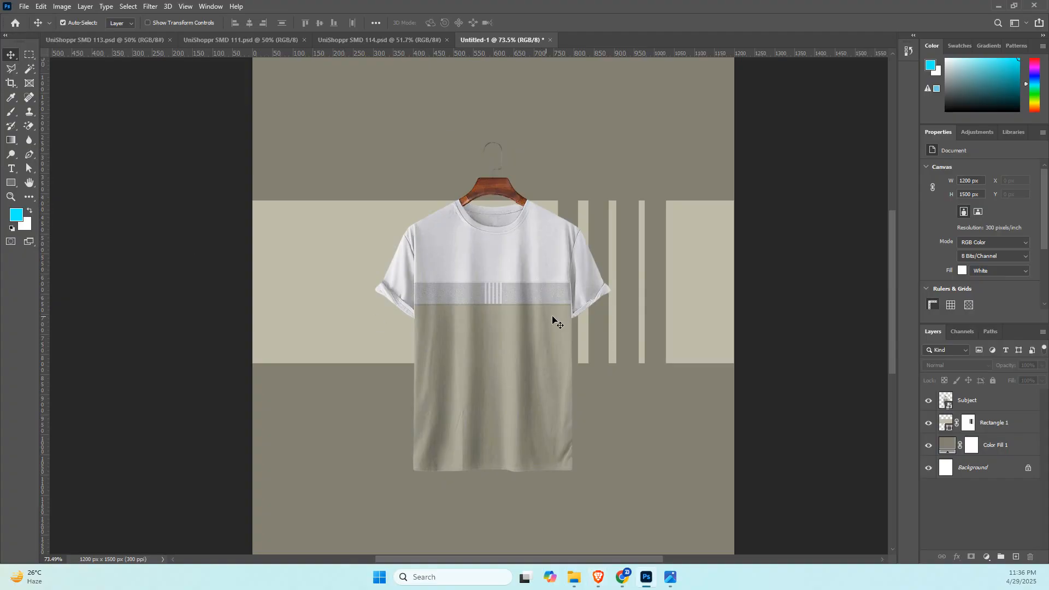
Select the Color Fill 1 background layer in the T-shirt design and switch back to the Brave browser.
click(538, 317)
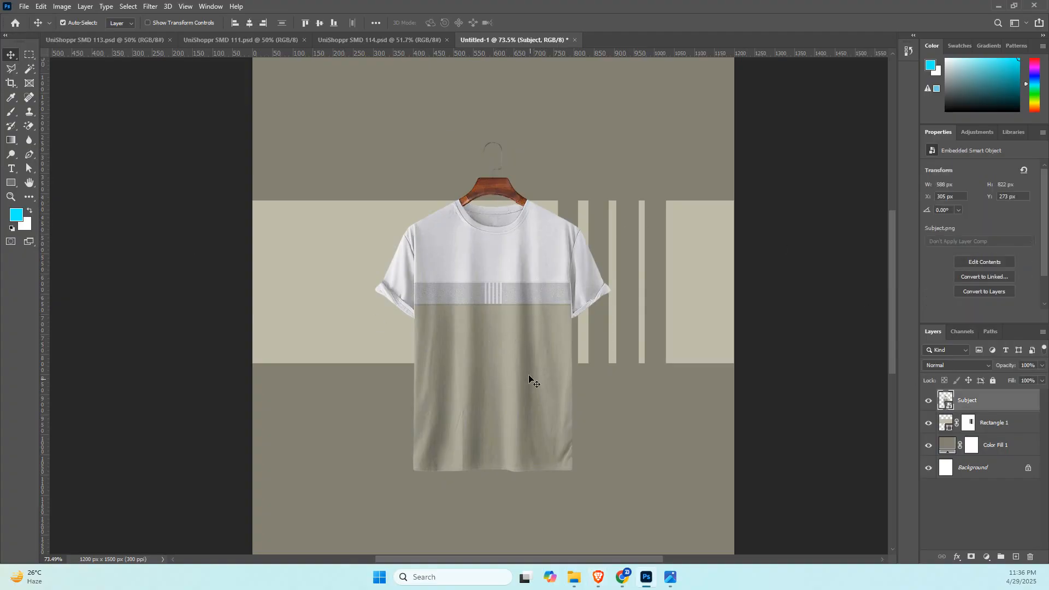
click(684, 451)
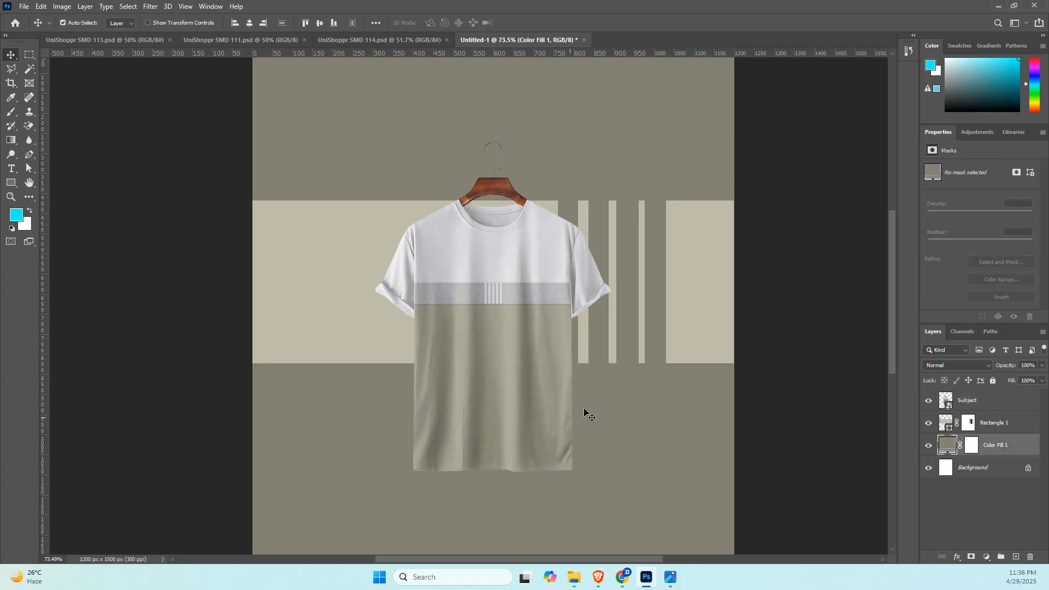
scroll(586, 413, up, 2)
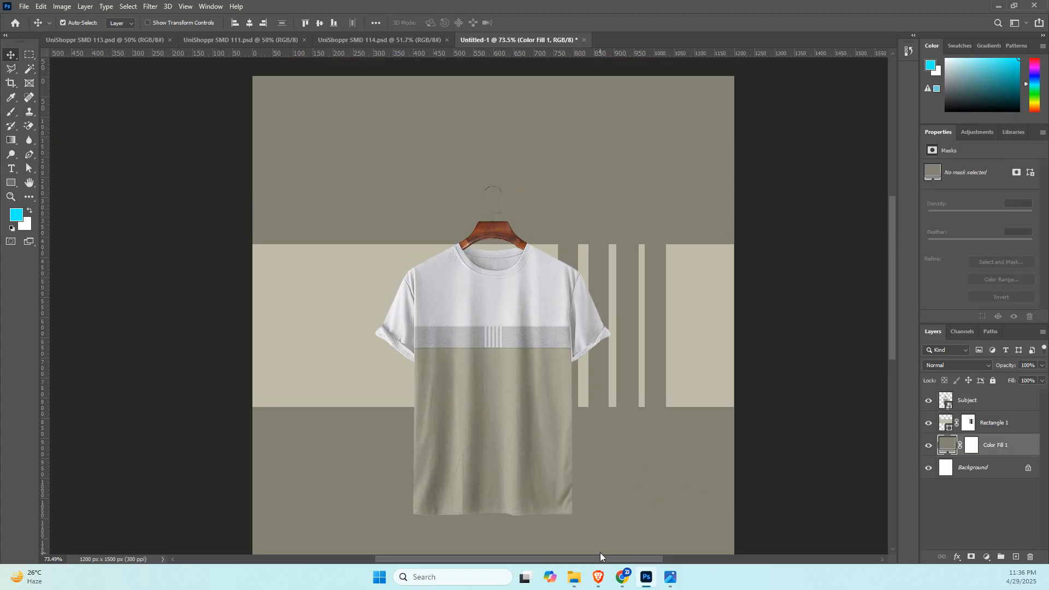
mouse_move(598, 577)
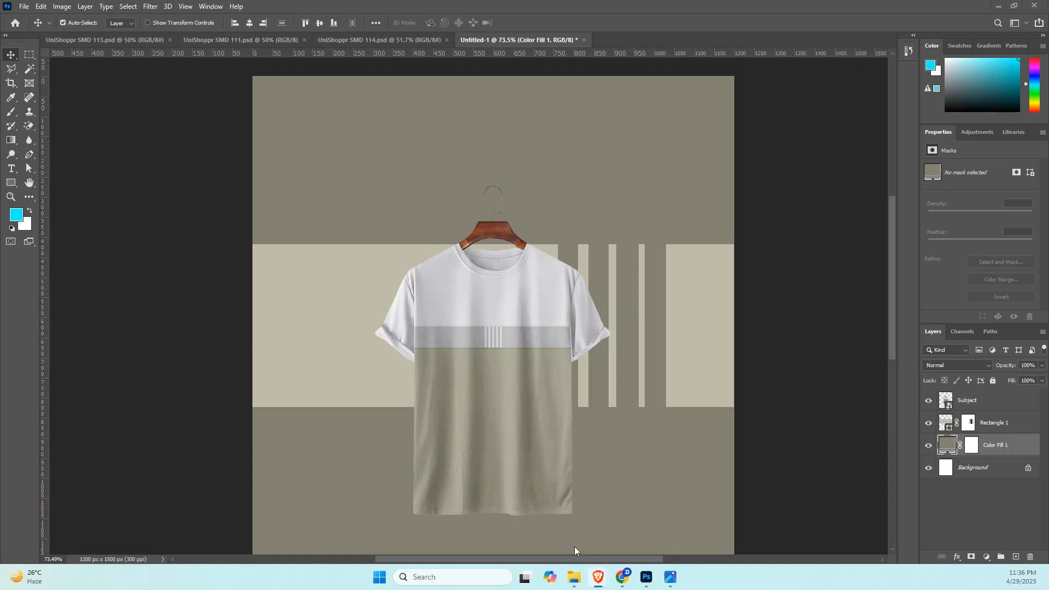
click(591, 525)
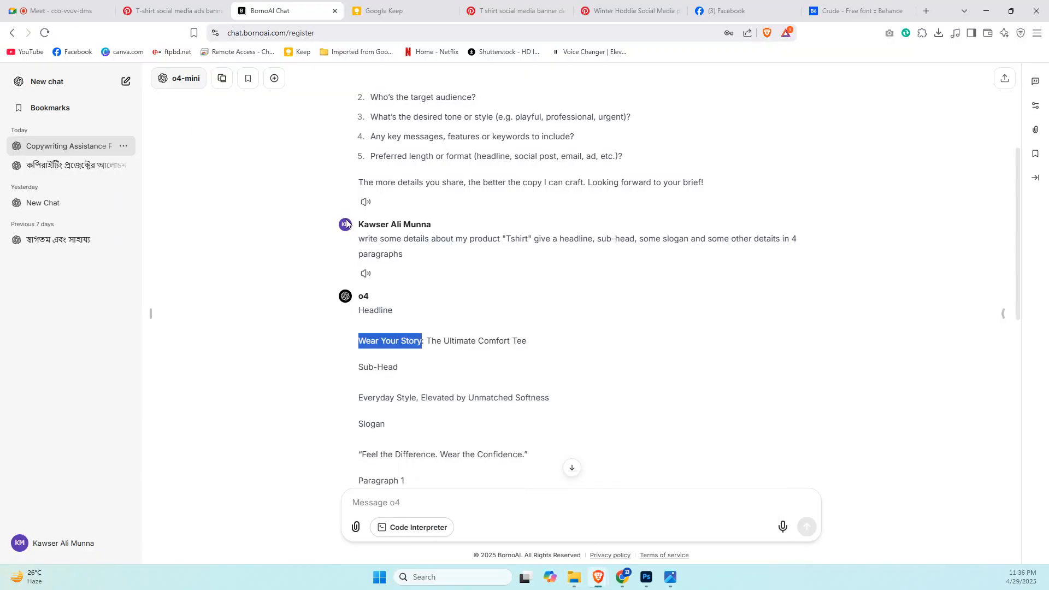
Start a new Google Meet meeting from the Google Keep page and copy its joining link.
click(37, 5)
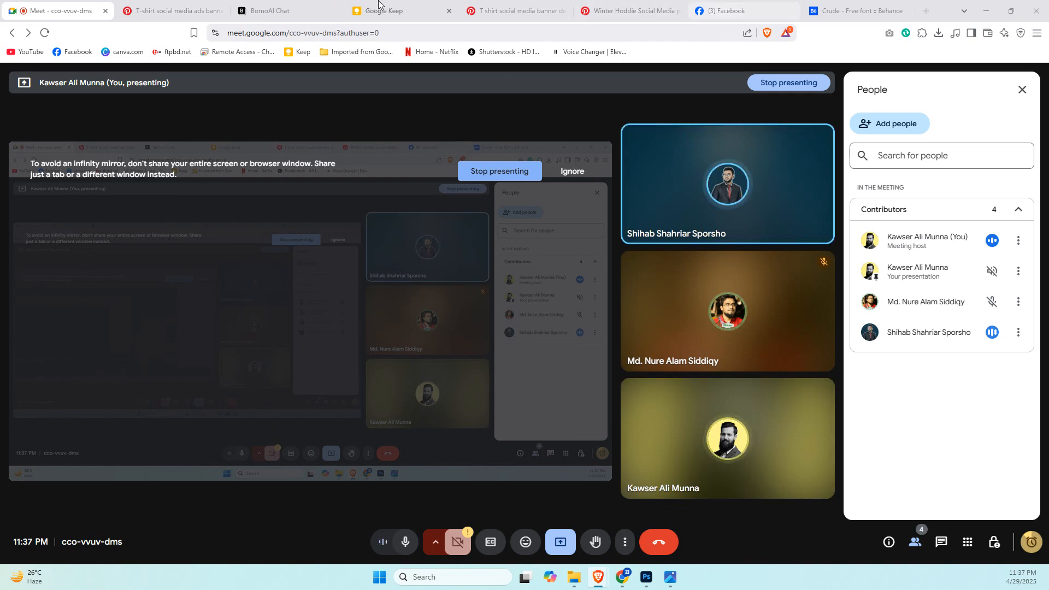
click(384, 10)
click(937, 110)
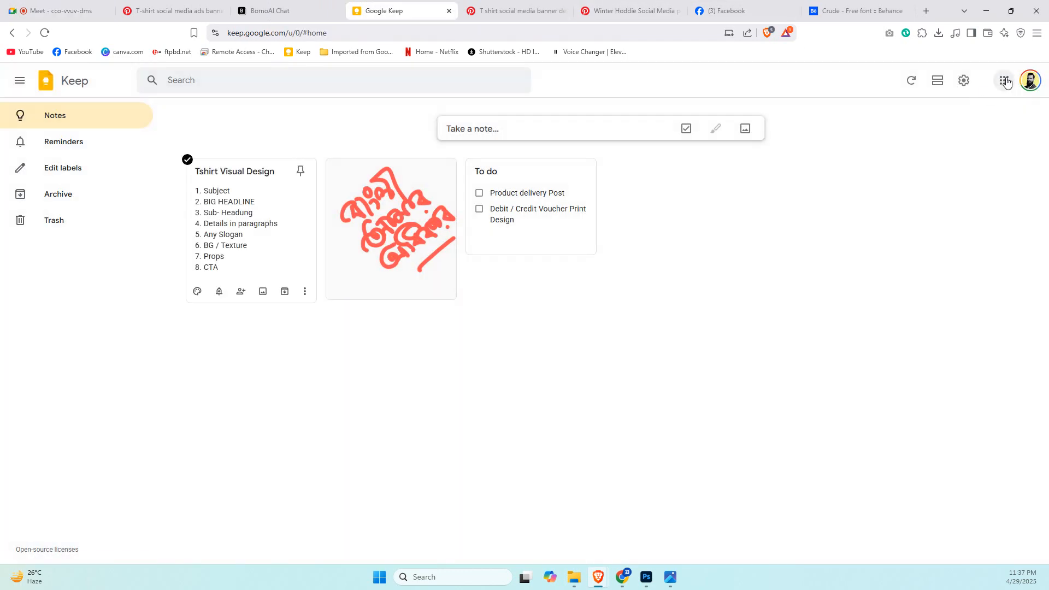
click(1004, 81)
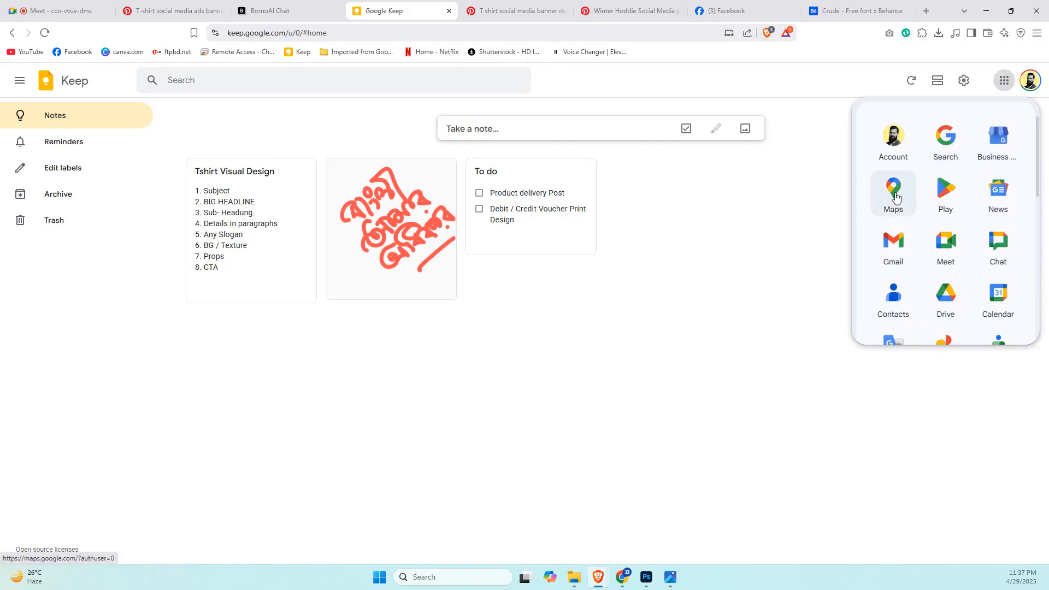
click(946, 240)
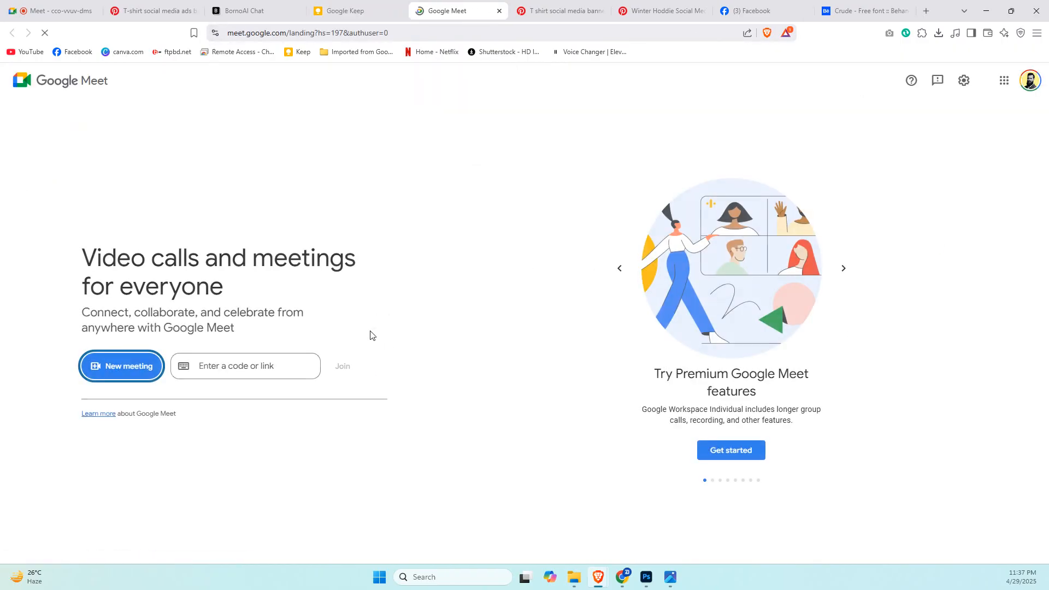
click(116, 362)
click(158, 419)
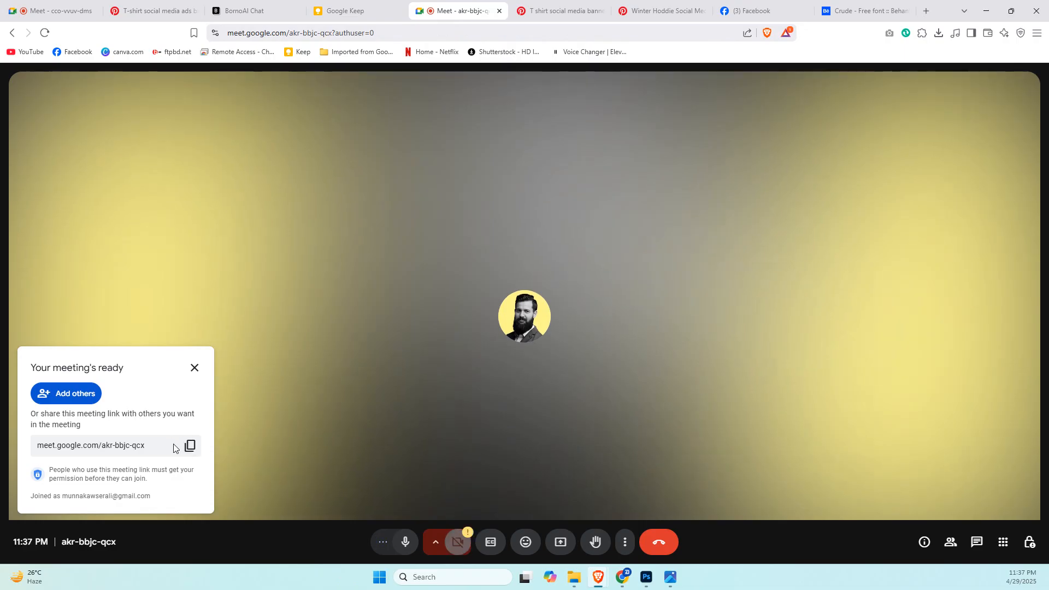
click(187, 448)
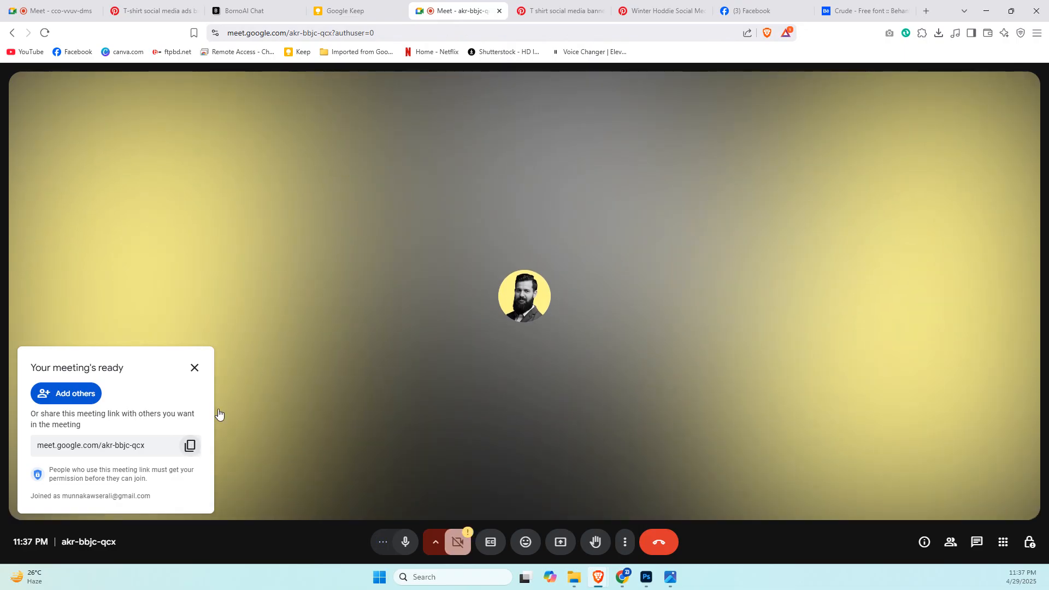
Open the in-call messages of the old meeting, return to the new meeting and close the old one.
click(83, 6)
click(941, 541)
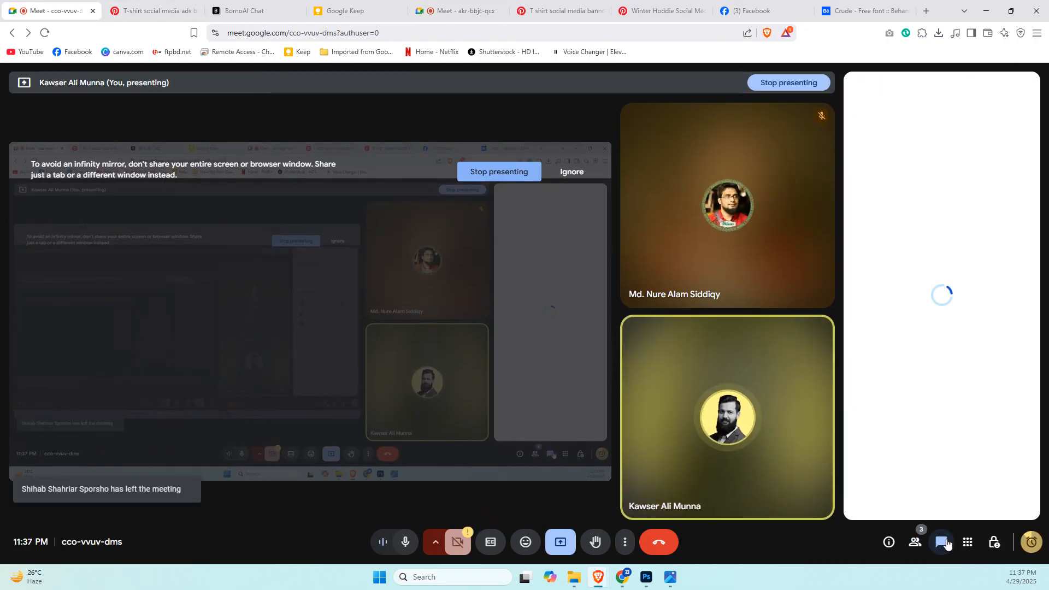
click(902, 495)
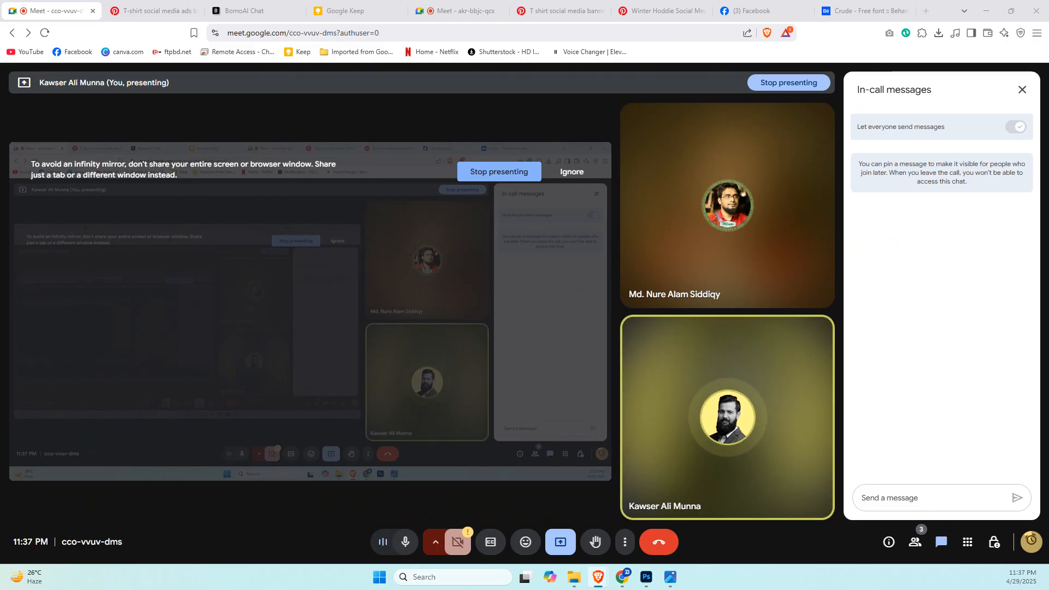
click(443, 4)
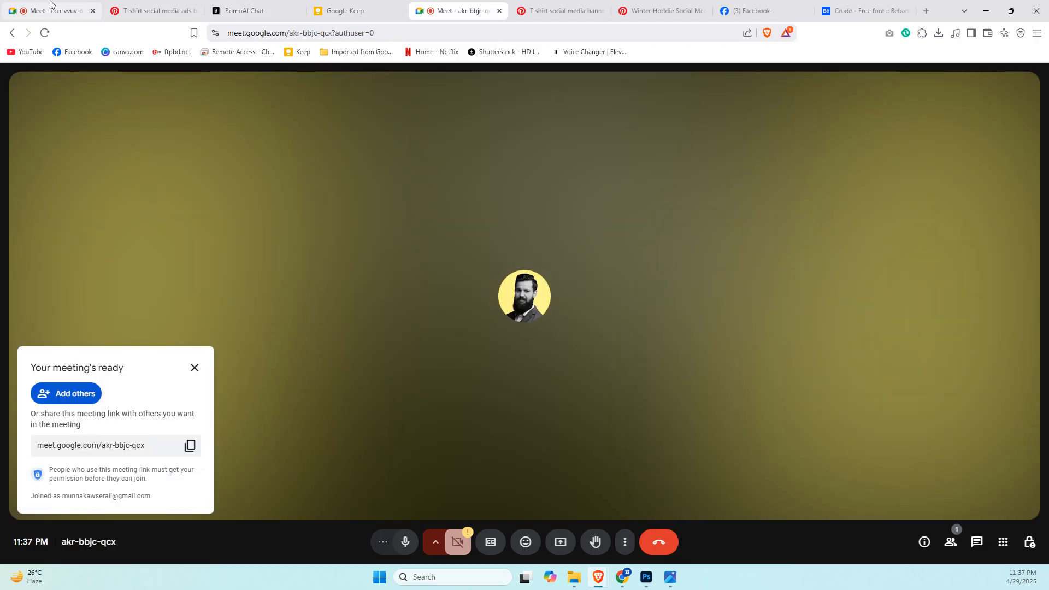
click(92, 11)
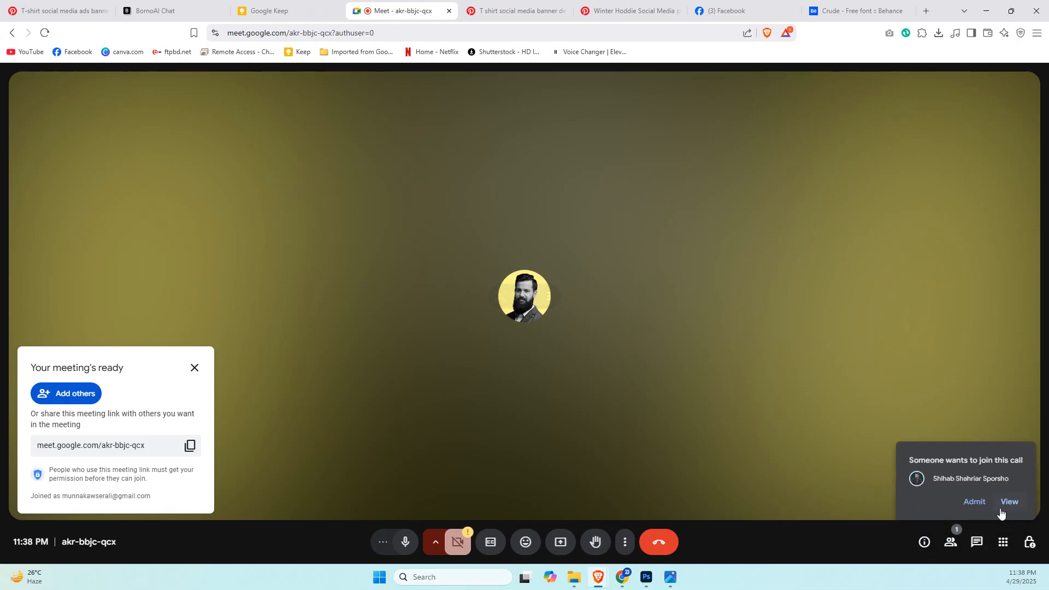
Admit both waiting participants to the new meeting and dismiss the meeting-ready notice.
click(972, 501)
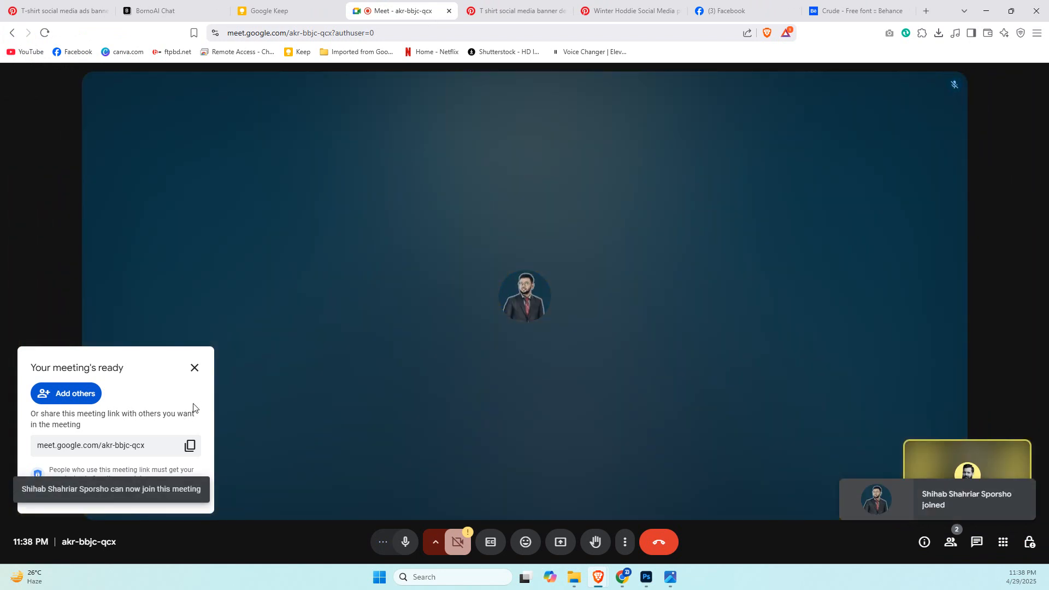
click(195, 368)
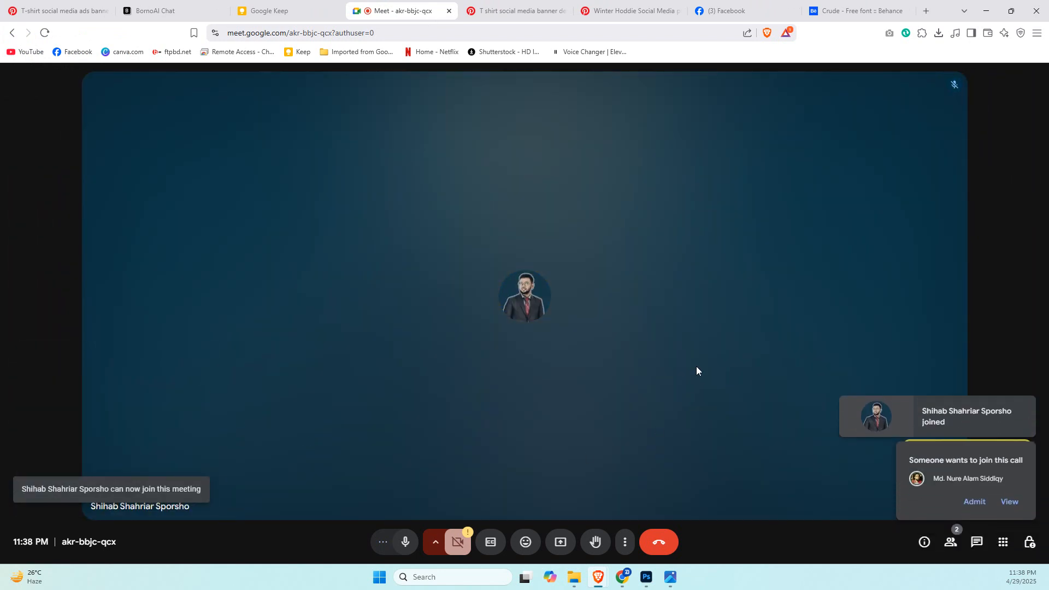
click(978, 500)
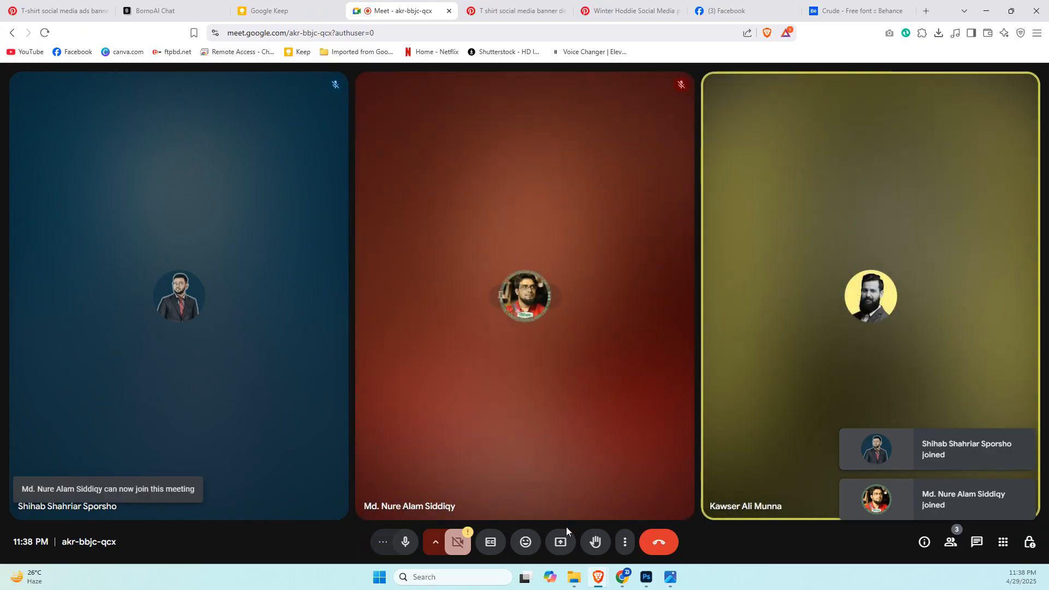
Present the entire Screen 2 to the meeting and switch to Photoshop.
click(560, 541)
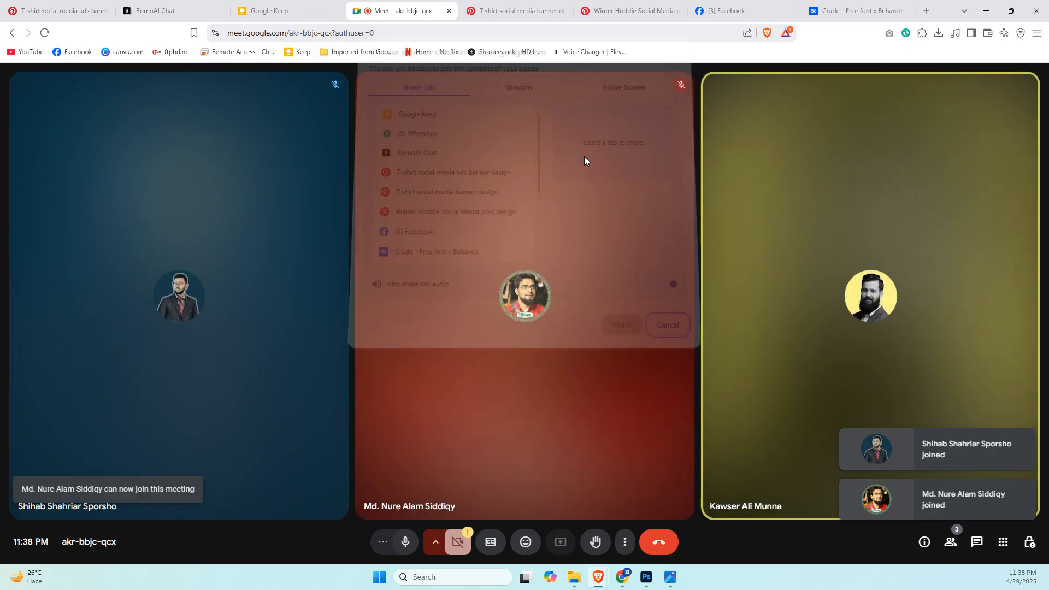
click(612, 97)
click(578, 190)
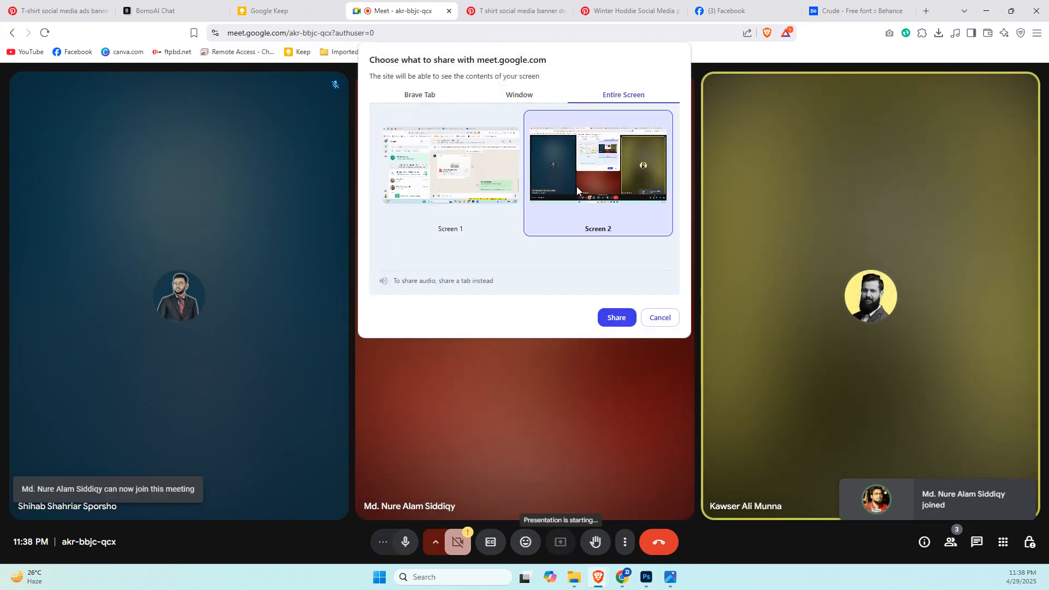
click(623, 324)
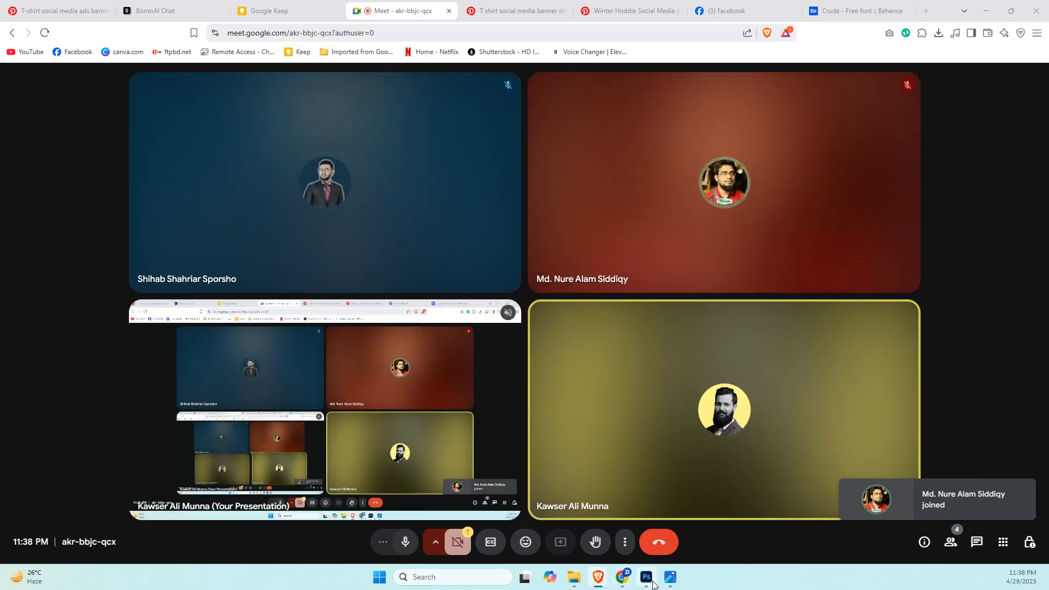
click(647, 579)
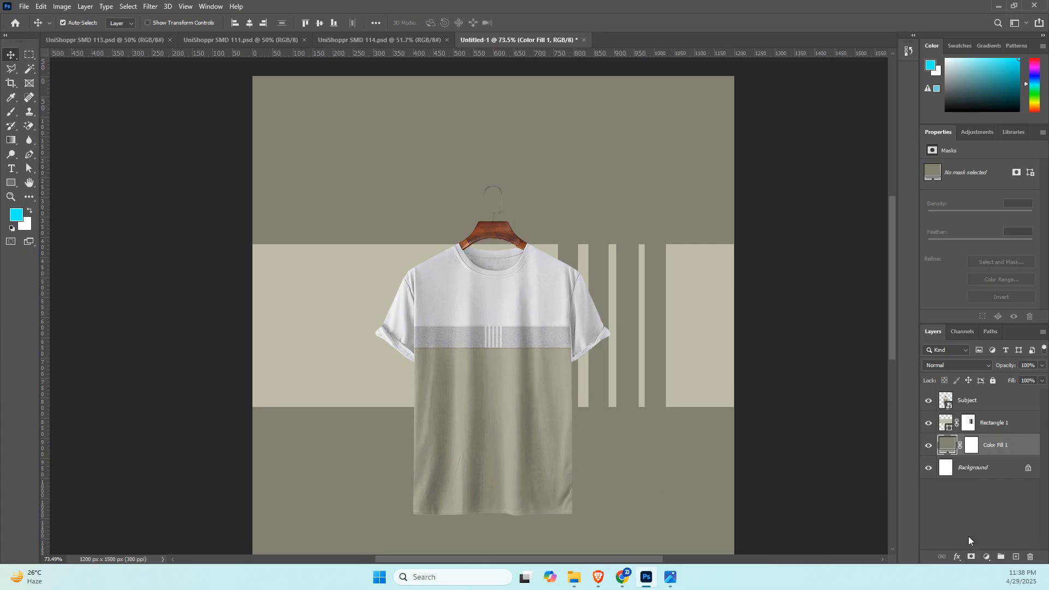
click(985, 557)
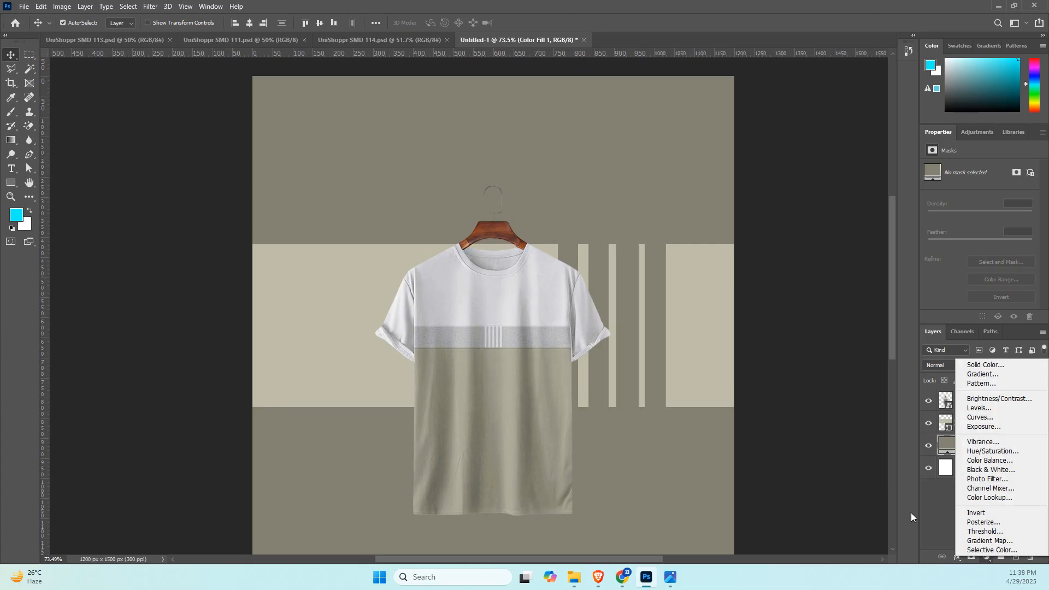
click(942, 491)
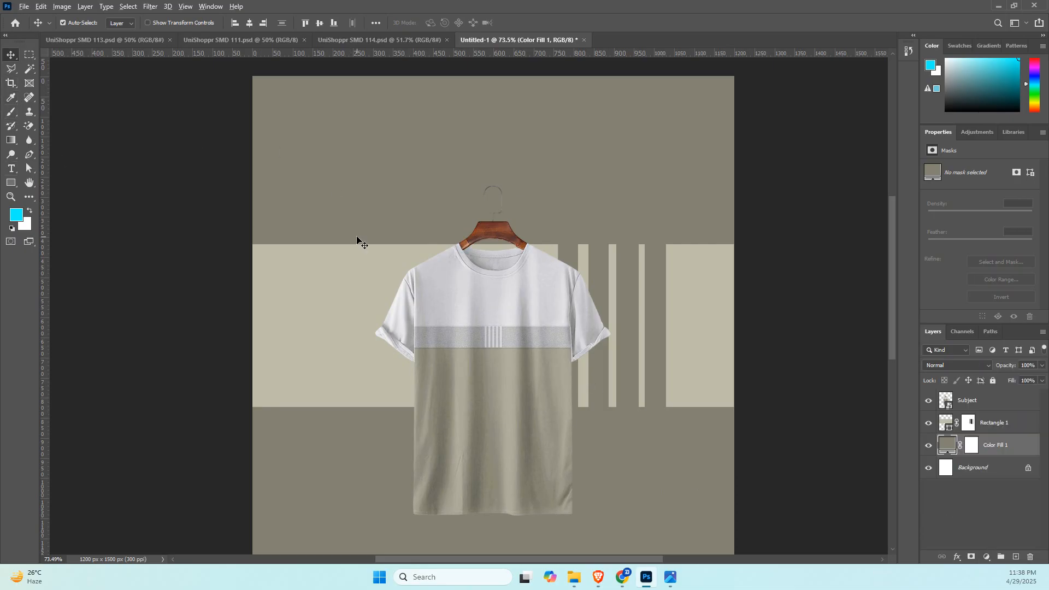
key(alt+Tab)
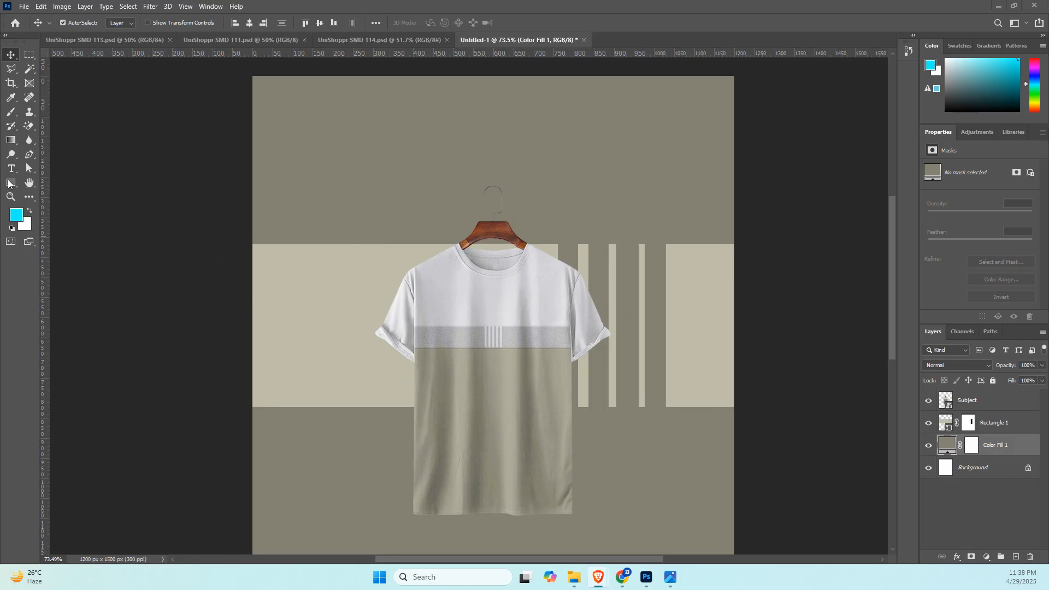
key(alt+Tab)
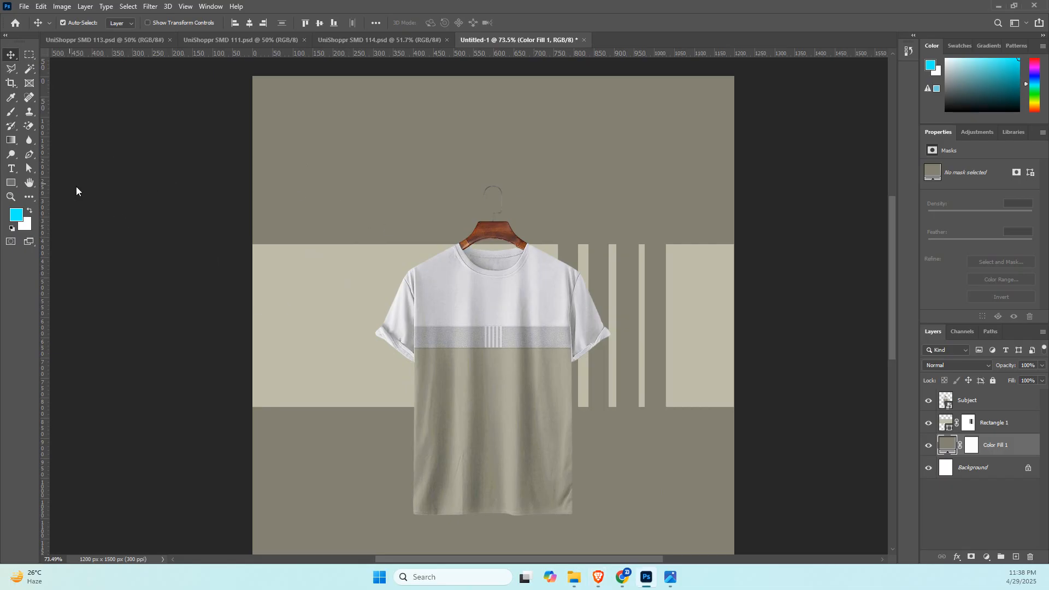
On a new layer above Rectangle 1, draw a rectangle of about 784 x 968 px behind the T-shirt.
click(11, 183)
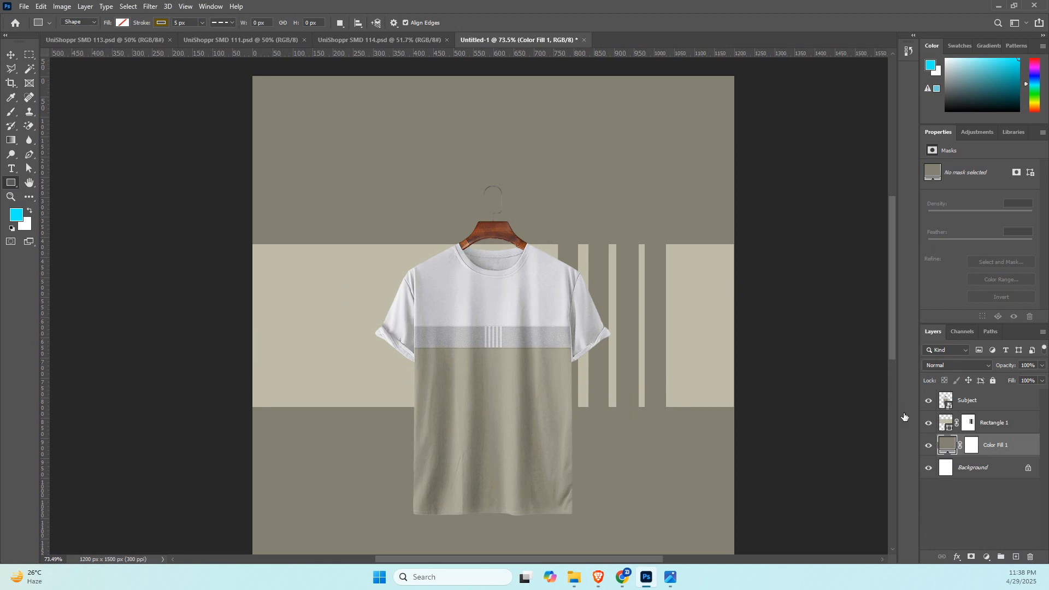
click(1000, 402)
click(1002, 424)
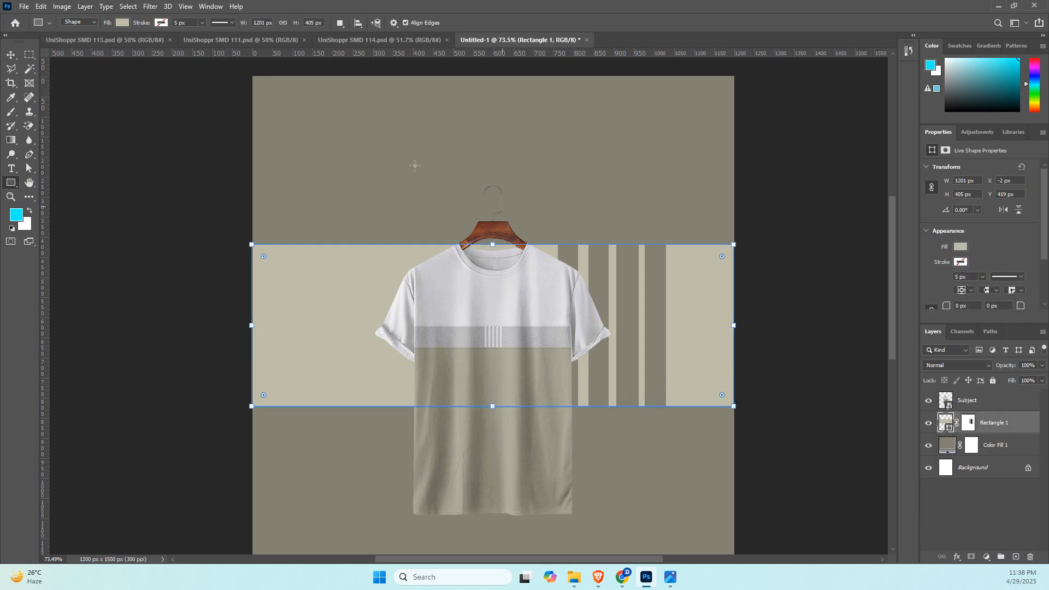
click(1016, 556)
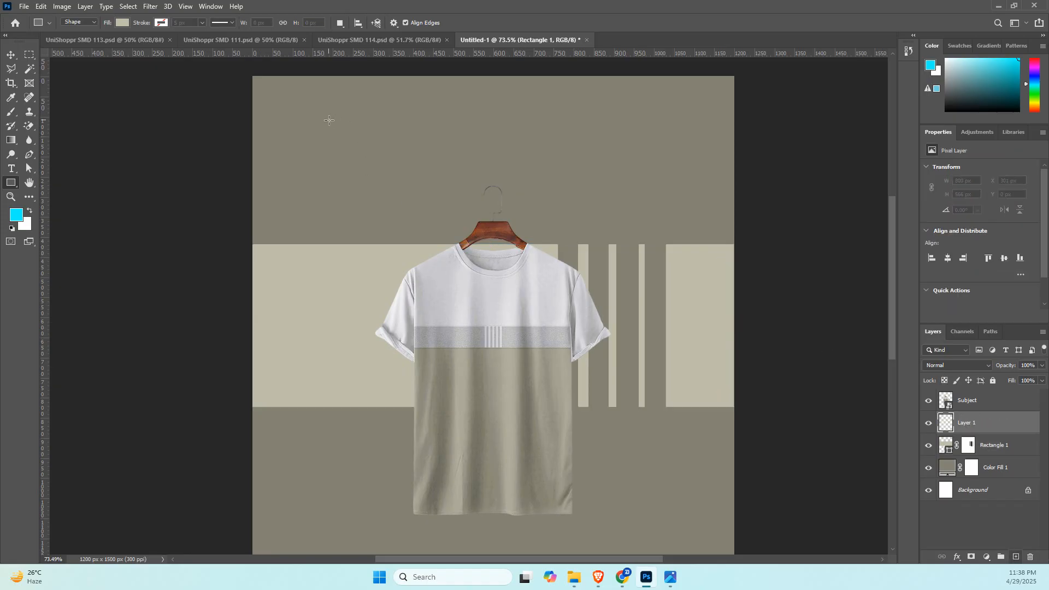
drag(325, 119, 639, 507)
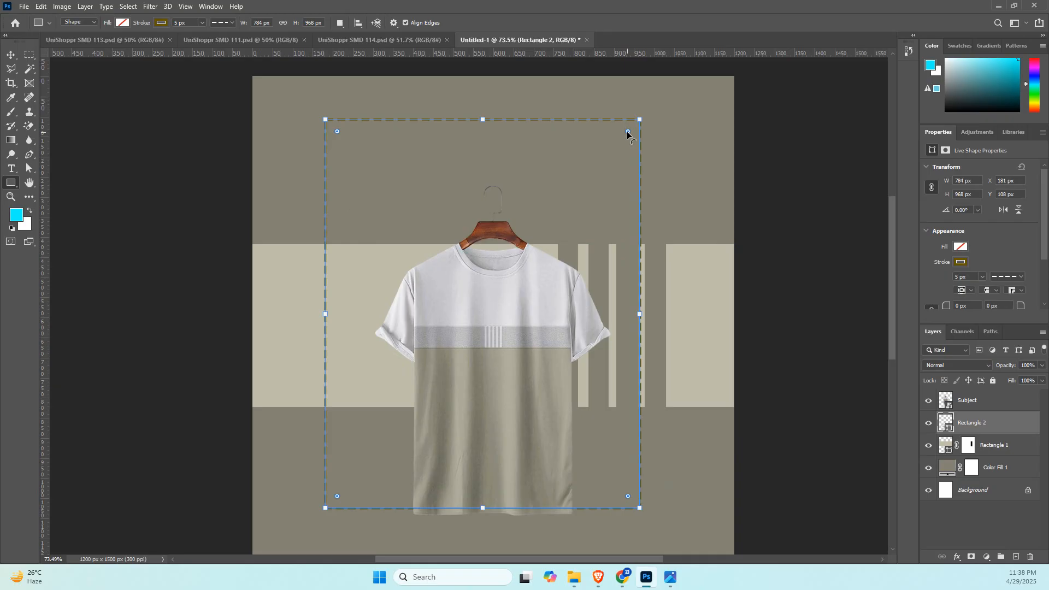
Round only the new rectangle's upper-right corner to a radius of about 183 px and set its stroke style to a solid line.
drag(628, 133, 601, 160)
key(ctrl+z)
drag(623, 141, 591, 193)
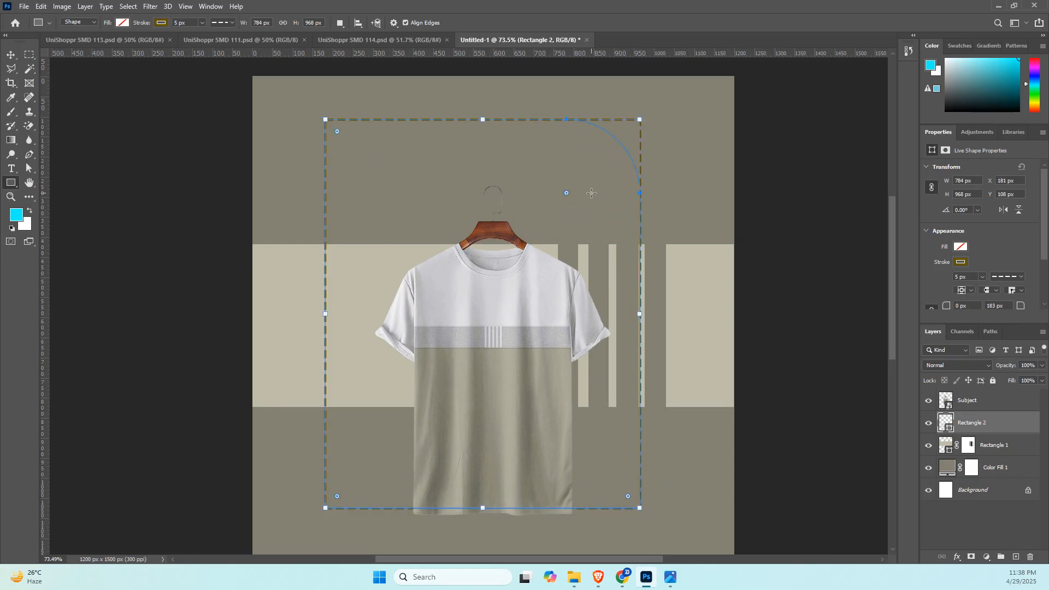
click(962, 261)
click(1005, 253)
click(1017, 276)
click(975, 312)
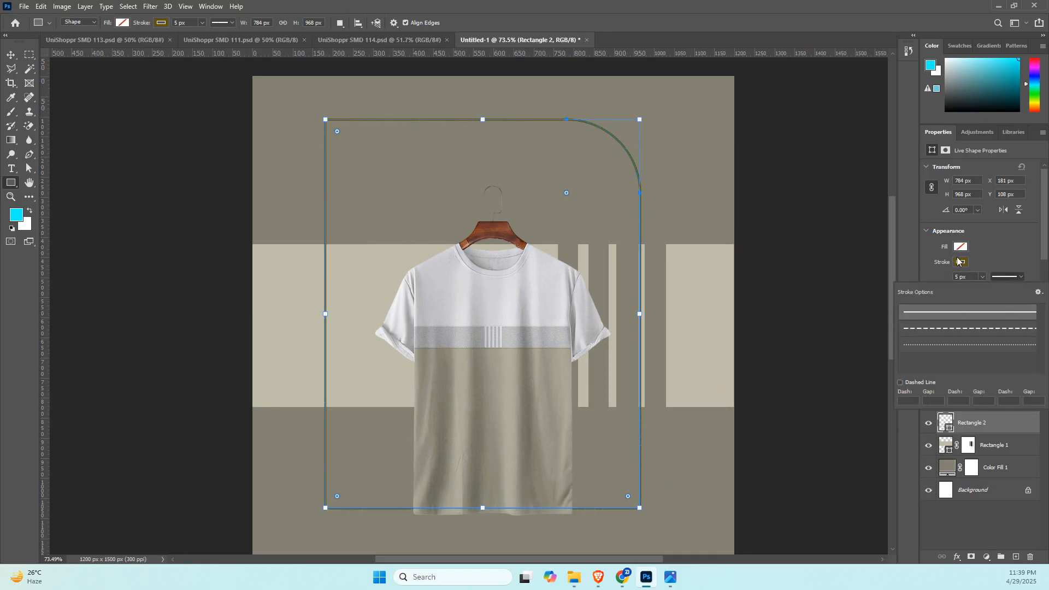
Fill the new rectangle with the light grey #d2d1d6 sampled from the T-shirt's upper part and remove its stroke.
click(960, 247)
click(960, 246)
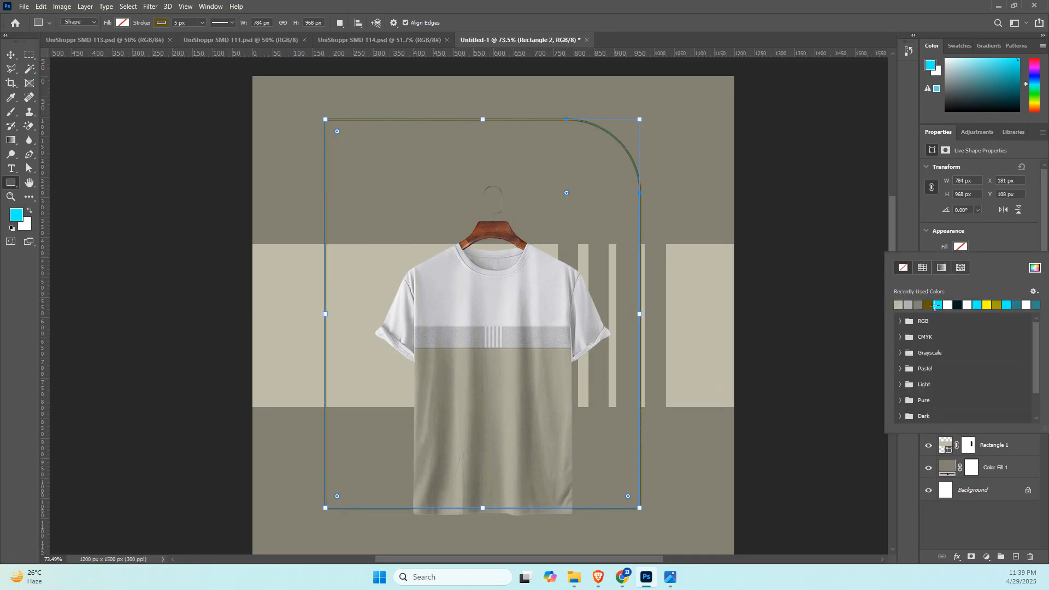
click(1035, 267)
click(547, 292)
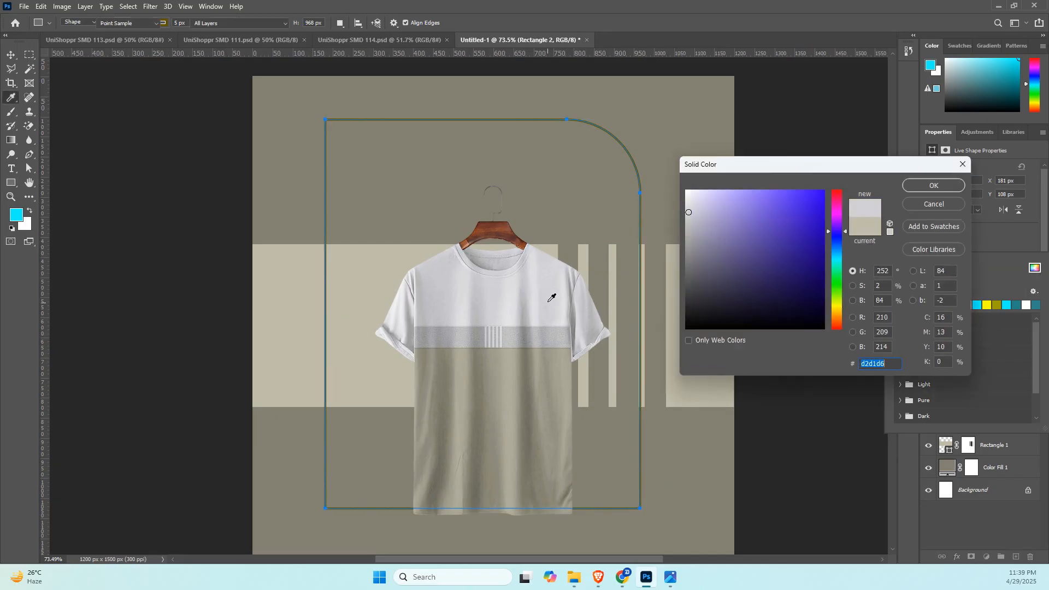
click(930, 186)
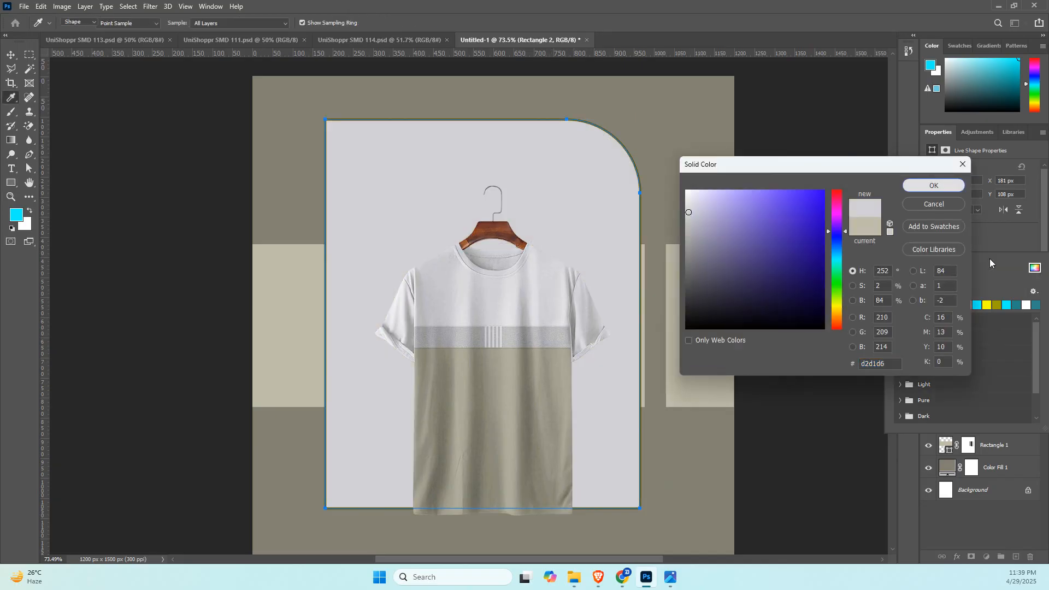
click(961, 262)
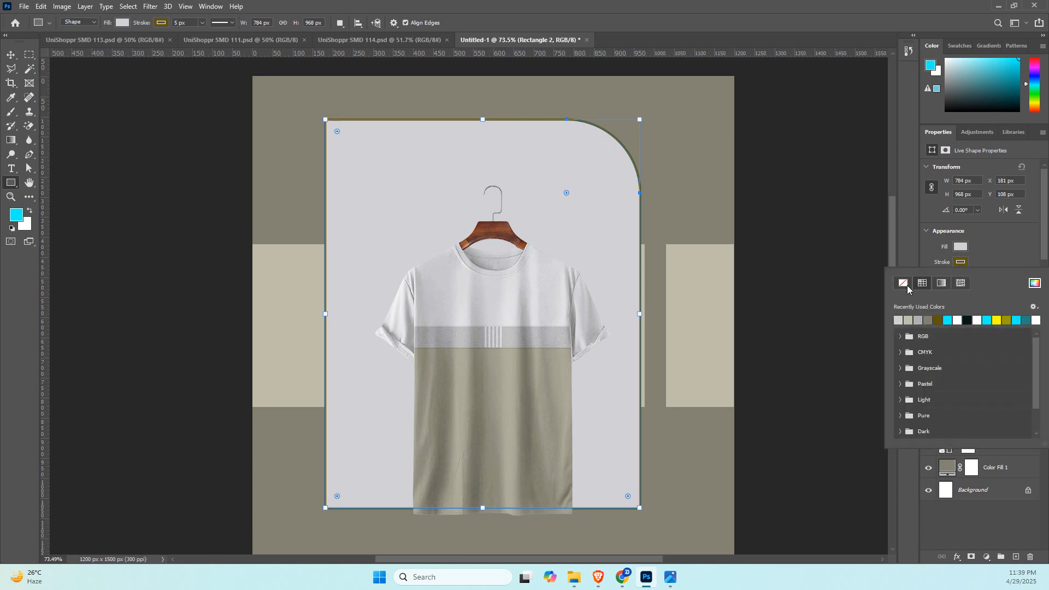
click(908, 287)
click(1008, 256)
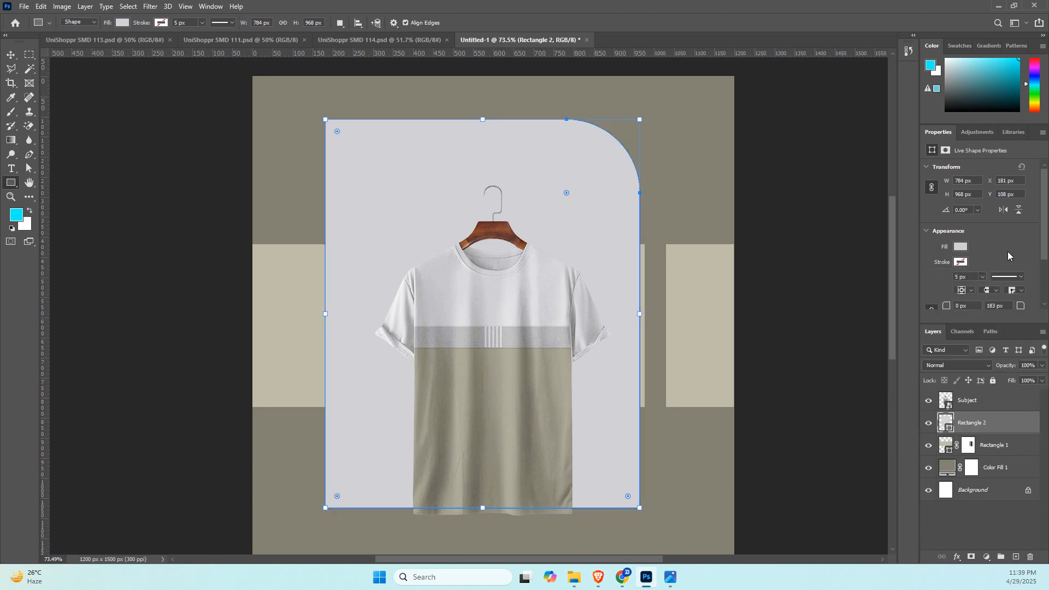
Flip Rectangle 2 vertically and move it to the canvas's left edge so that only its right part overlaps the canvas.
click(10, 55)
key(ctrl+t)
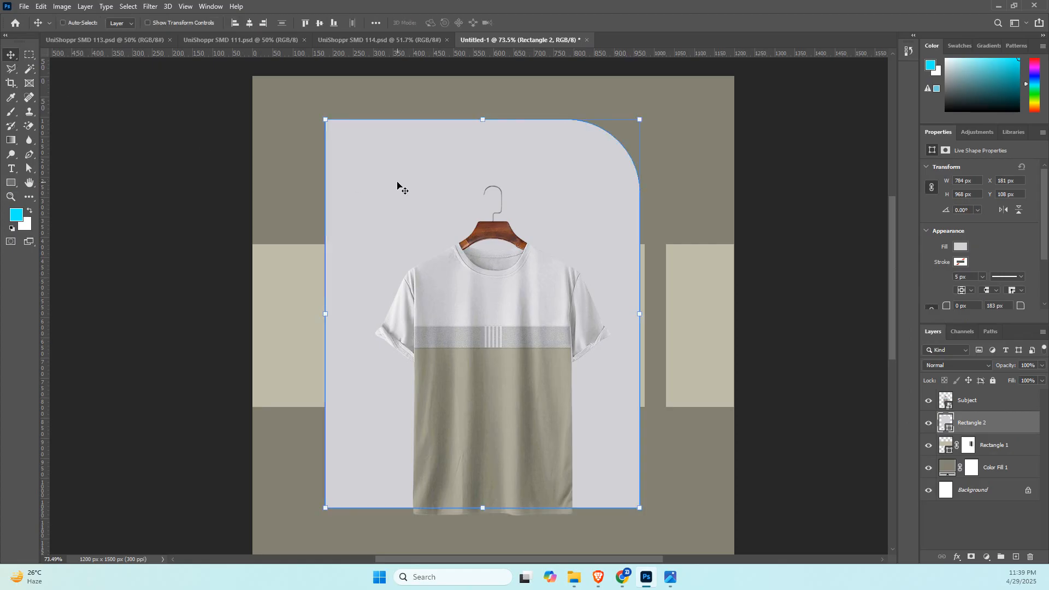
right_click(397, 185)
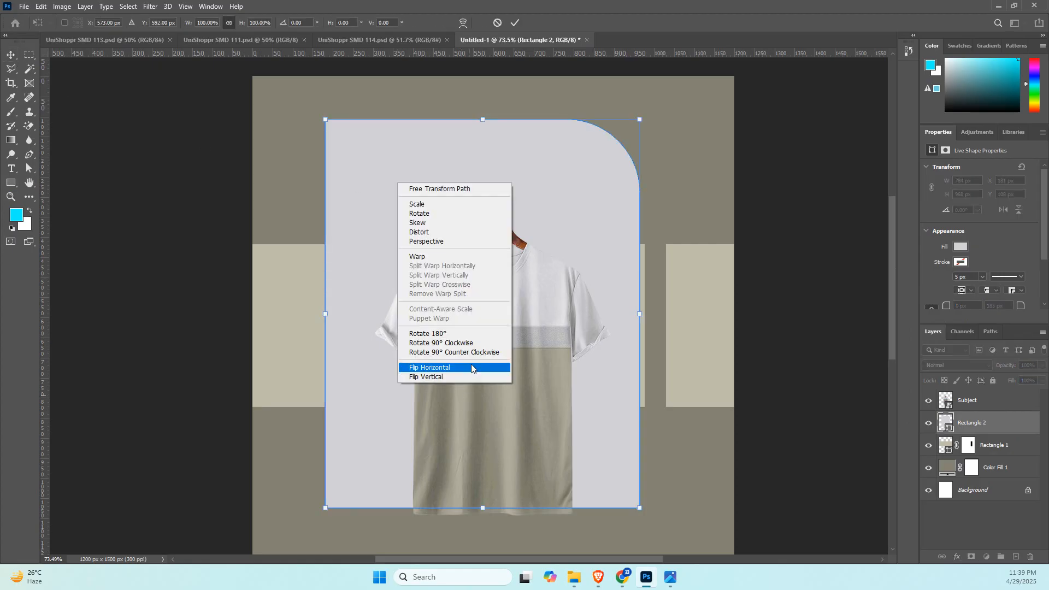
click(470, 378)
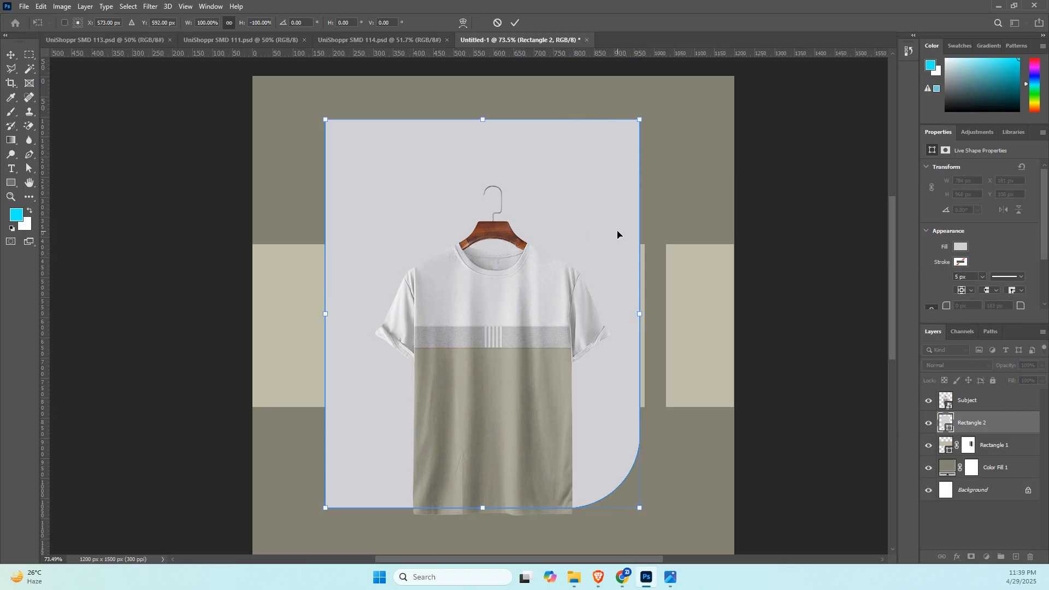
drag(618, 234, 320, 235)
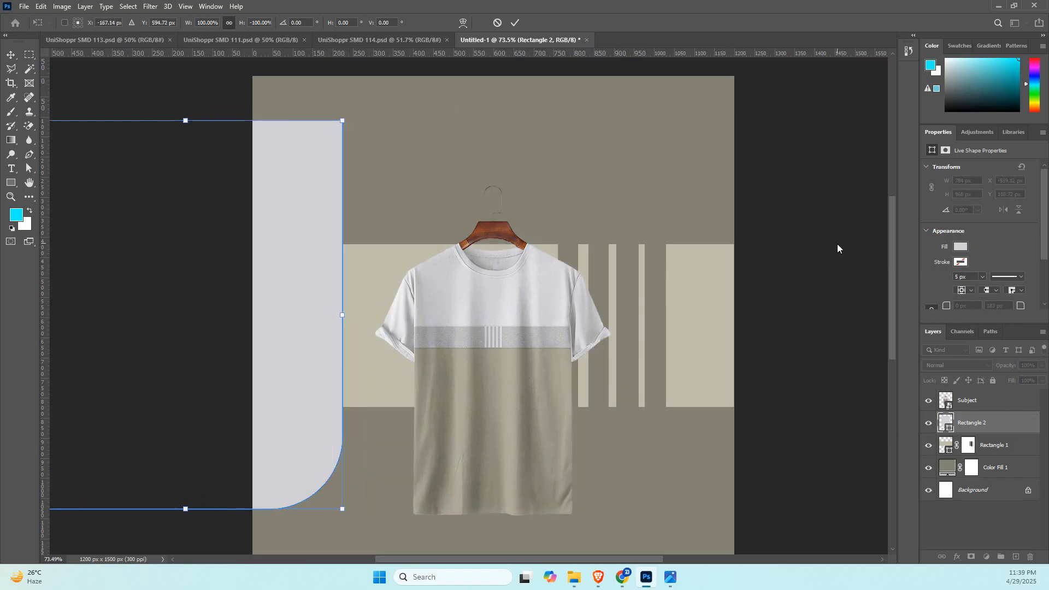
key(Return)
click(835, 341)
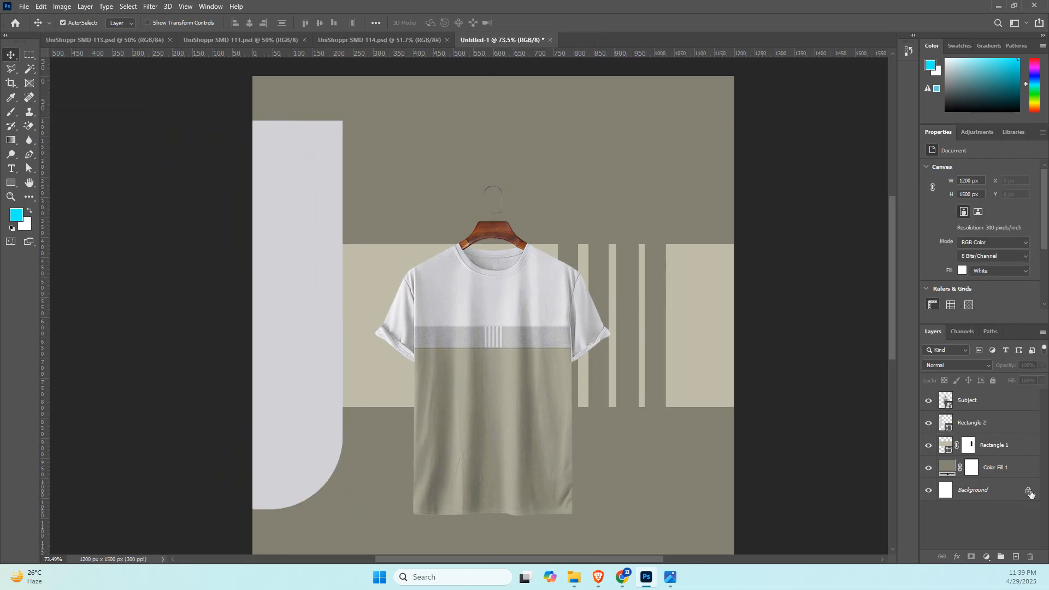
Create a merged copy of Color Fill 1, Rectangle 1 and Rectangle 2 and convert it to a smart object.
click(1015, 469)
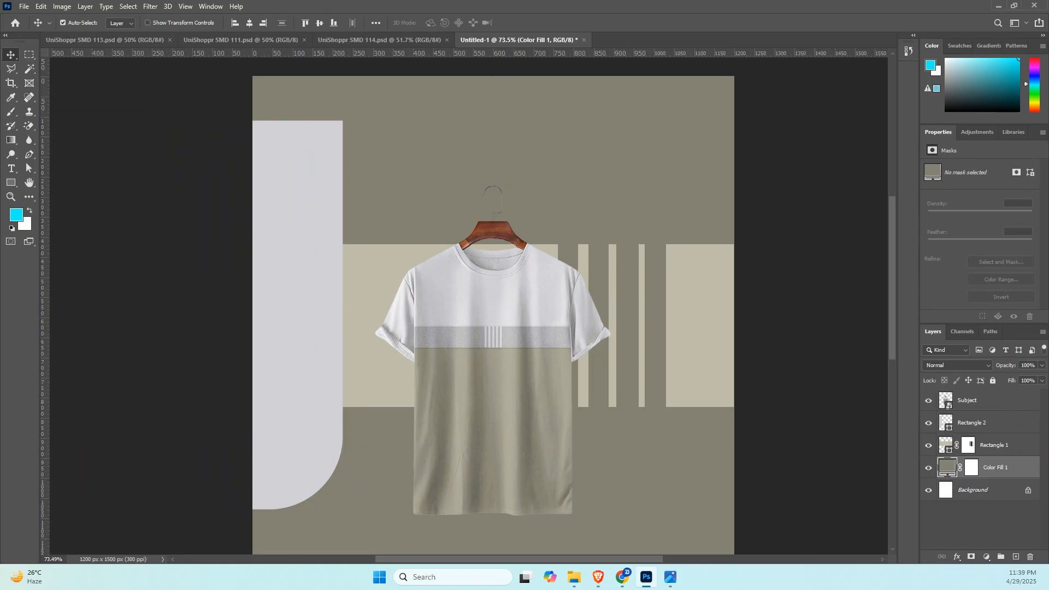
key(alt+Tab)
key(alt+Tab)
shift+click(1003, 424)
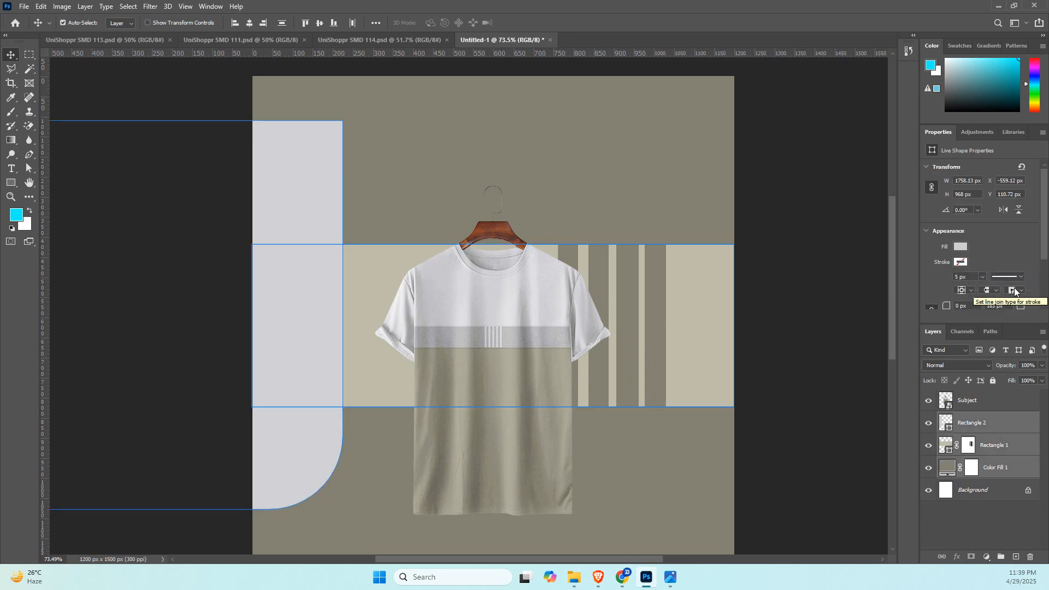
key(ctrl)
key(ctrl+alt+e)
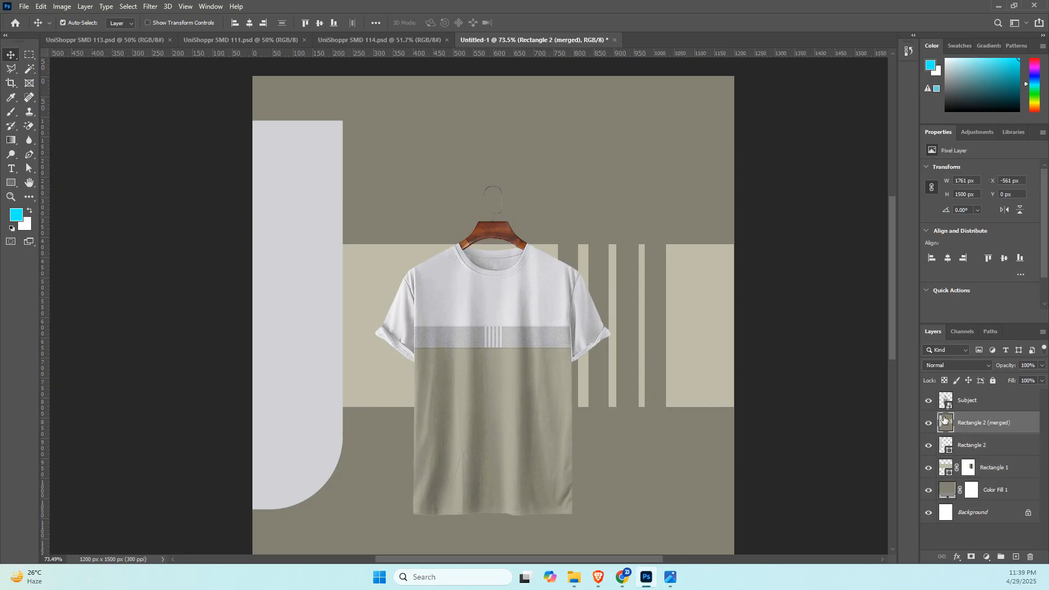
key(F2)
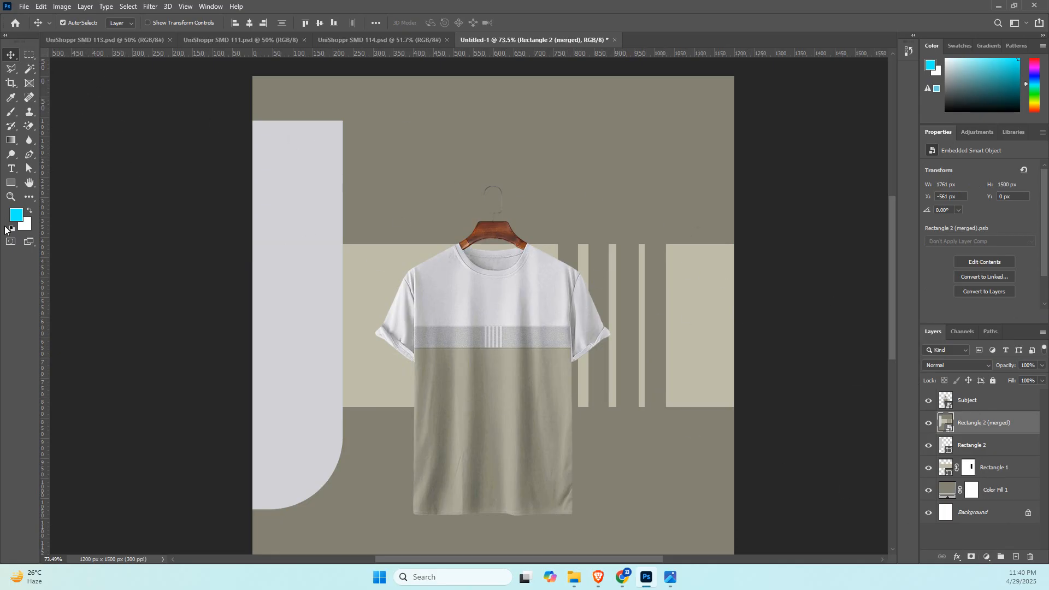
Add a new layer directly below the T-shirt and try a black-to-transparent linear gradient from the canvas's lower-right corner.
click(10, 141)
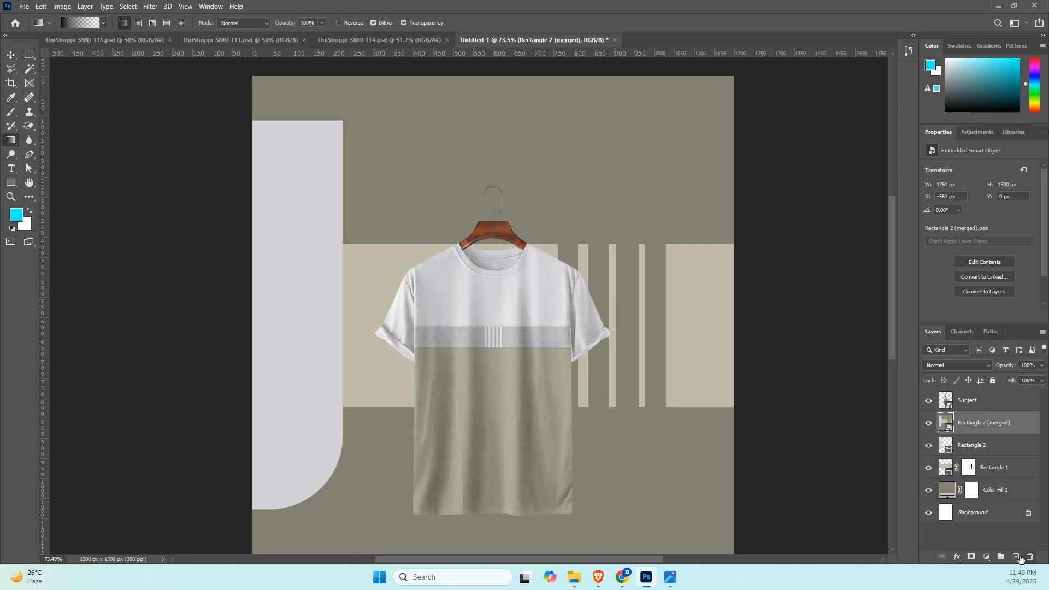
click(1016, 557)
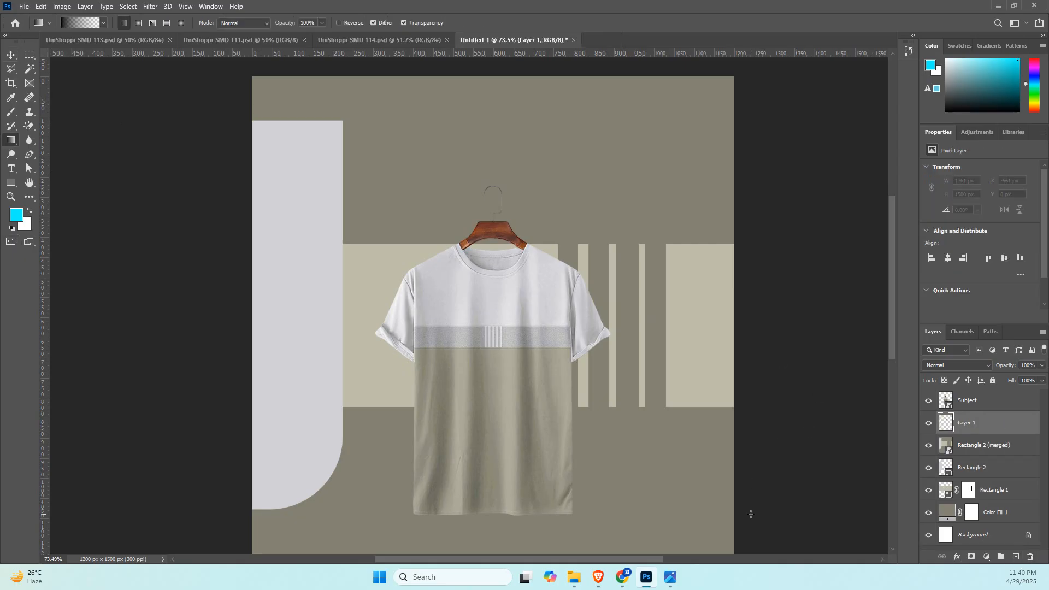
drag(750, 514, 370, 337)
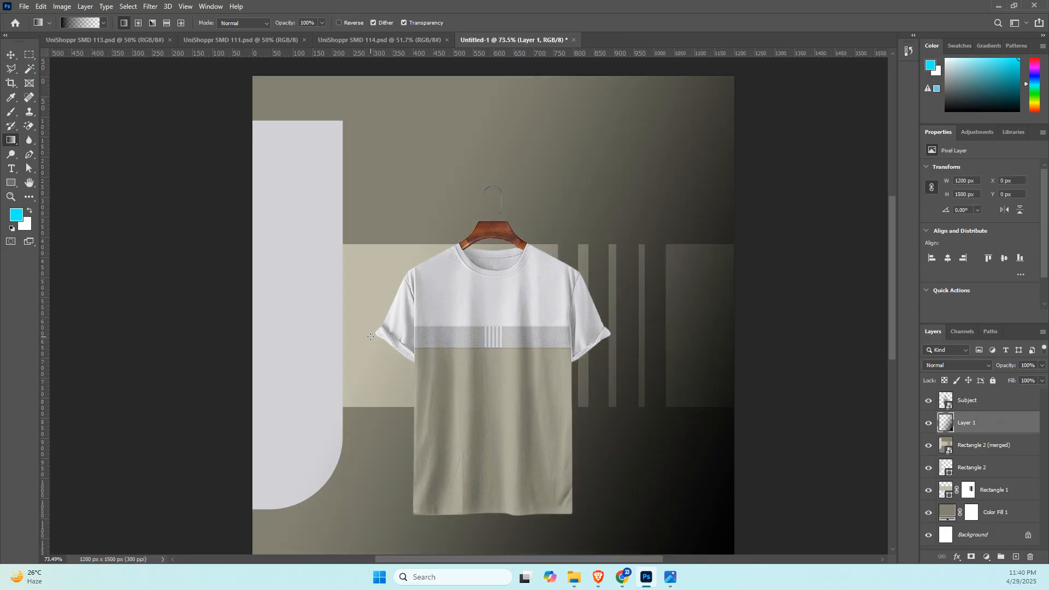
key(ctrl+z)
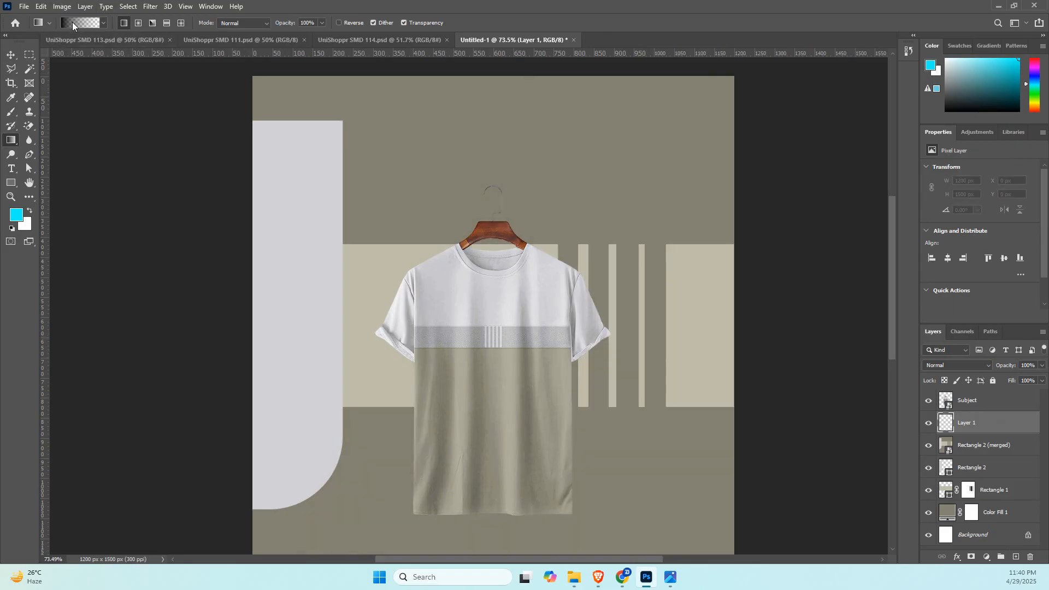
Lower the opacity of the gradient's starting stop to 34%.
key(i)
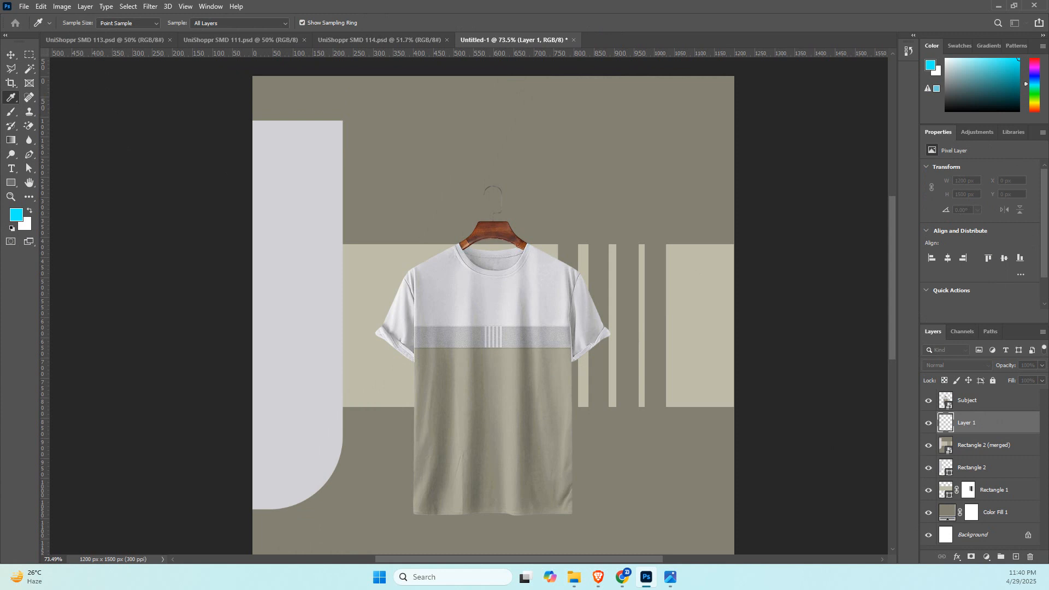
drag(785, 188, 640, 166)
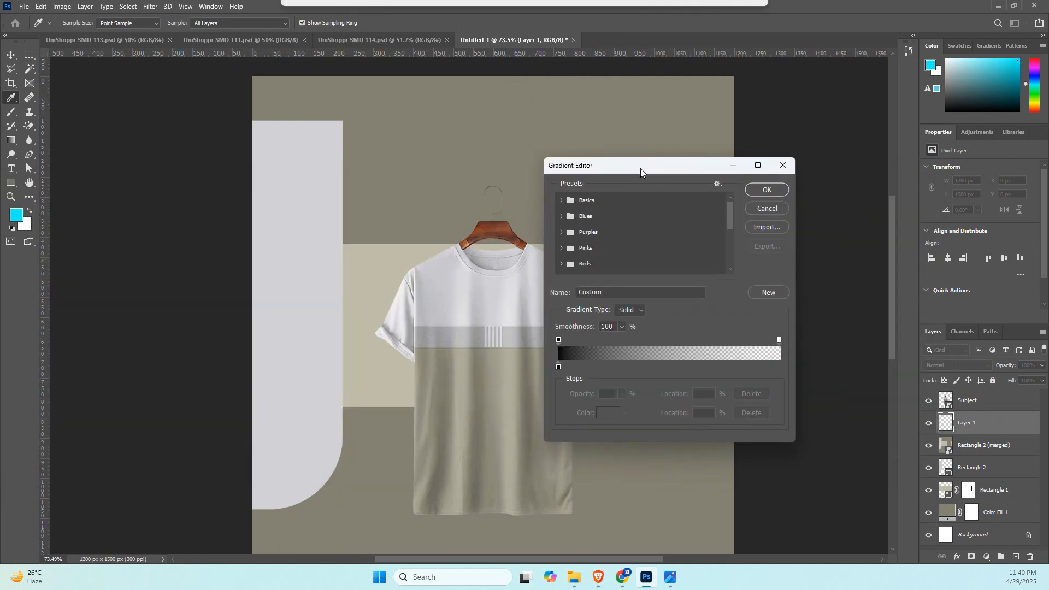
click(559, 340)
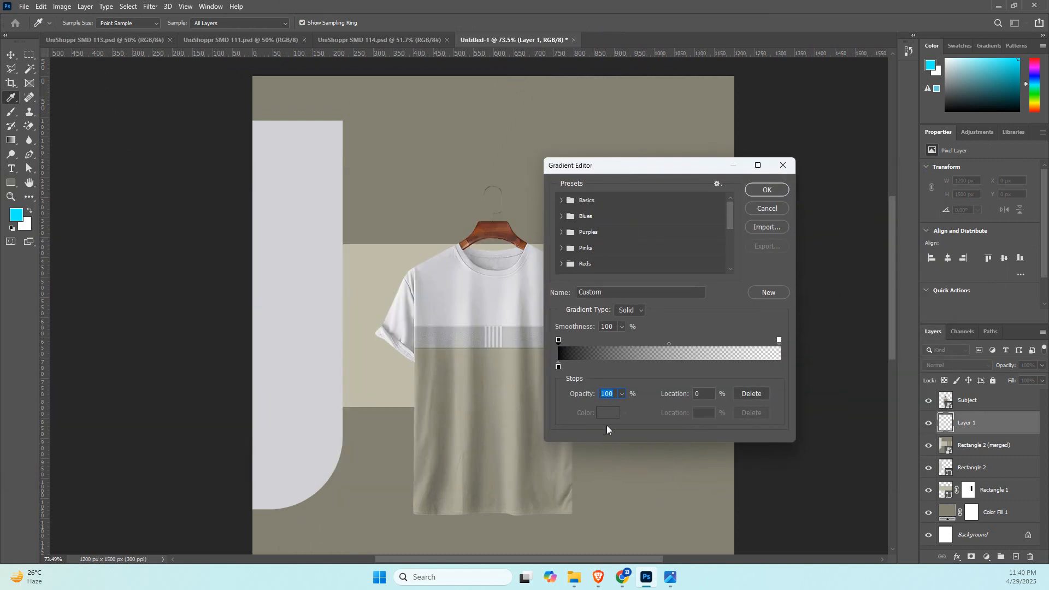
drag(586, 397, 550, 398)
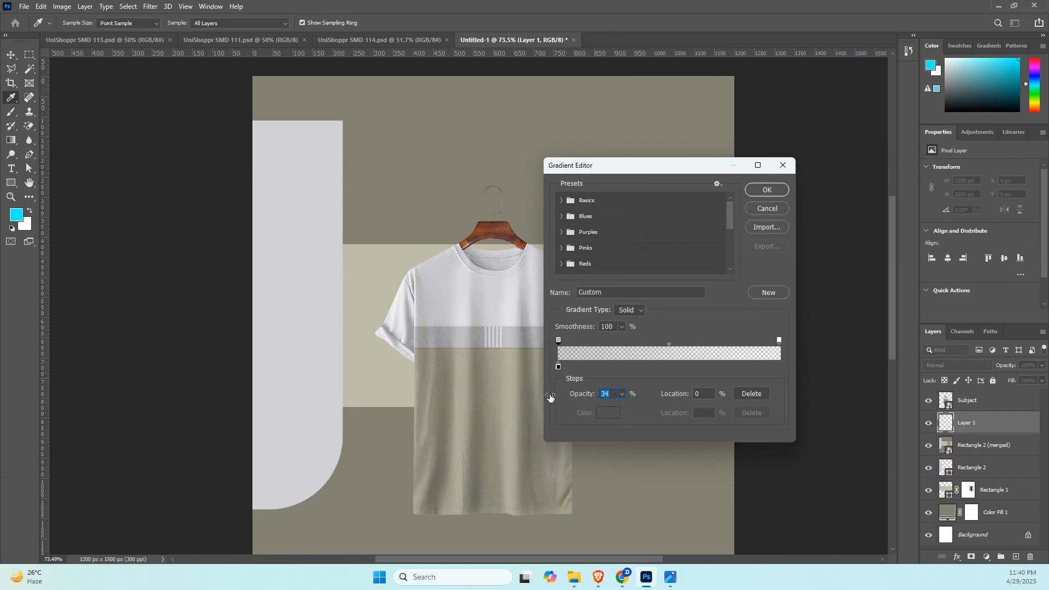
click(761, 191)
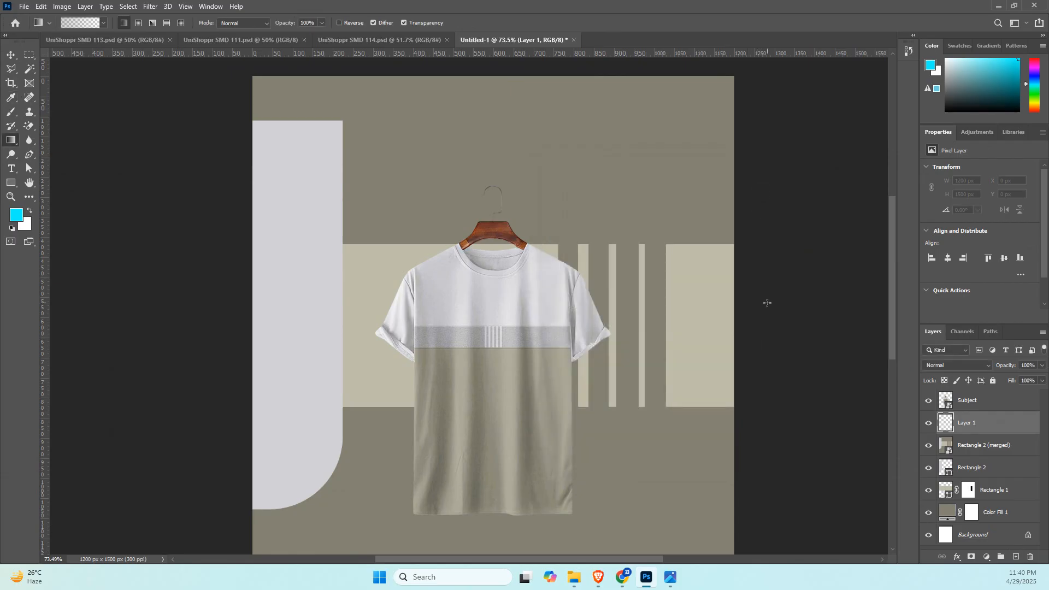
Try the softened gradient on Layer 1 from the right side, from below and from the upper-left corner, undoing each attempt.
drag(748, 313, 322, 313)
key(ctrl+z)
scroll(606, 528, down, 5)
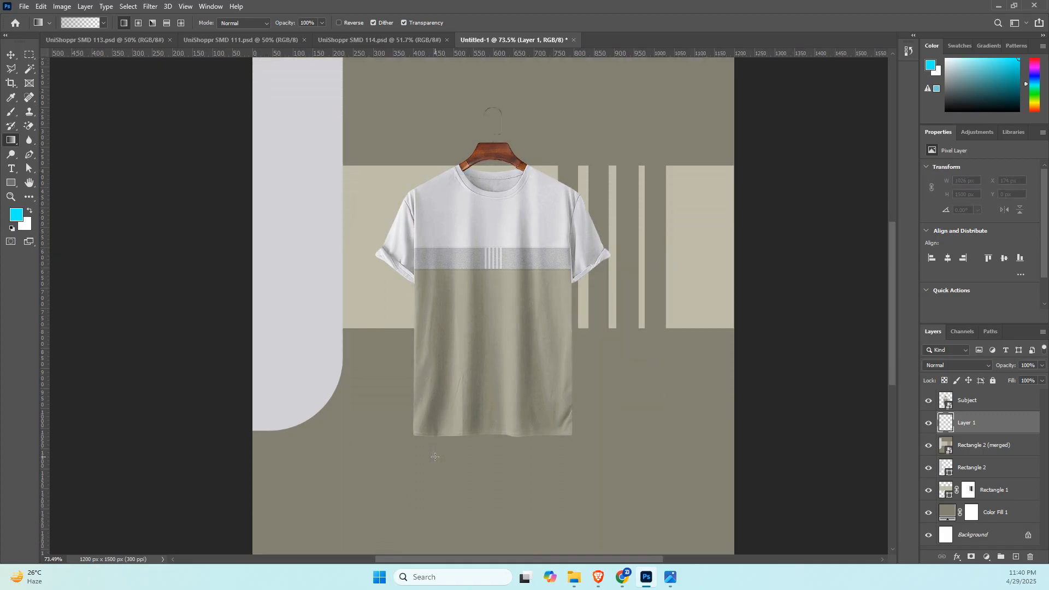
scroll(435, 457, down, 1)
scroll(435, 457, down, 2)
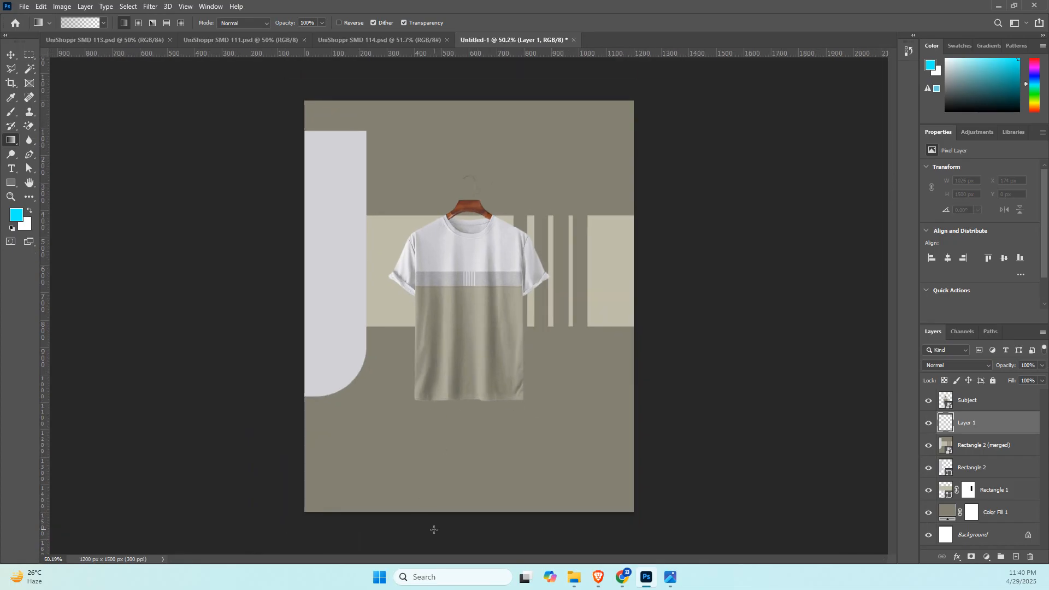
drag(432, 387, 434, 300)
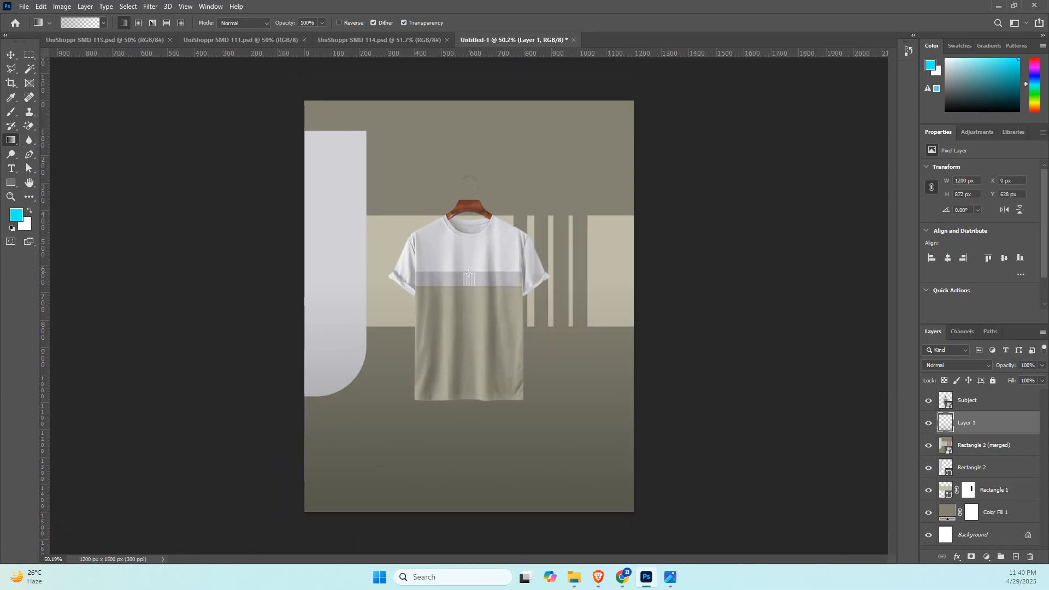
key(ctrl+z)
drag(703, 238, 300, 240)
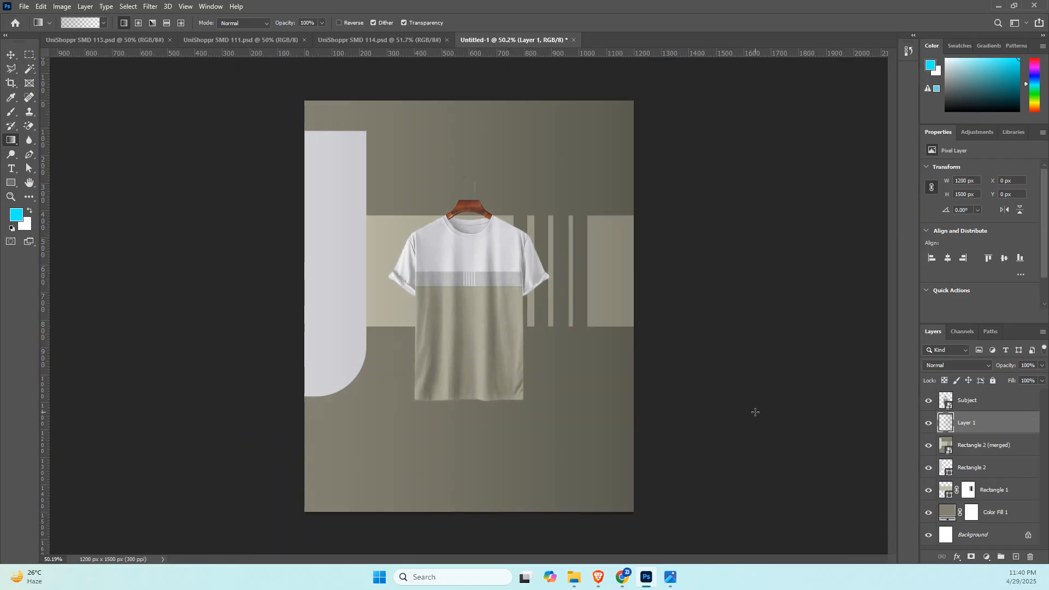
key(ctrl+z)
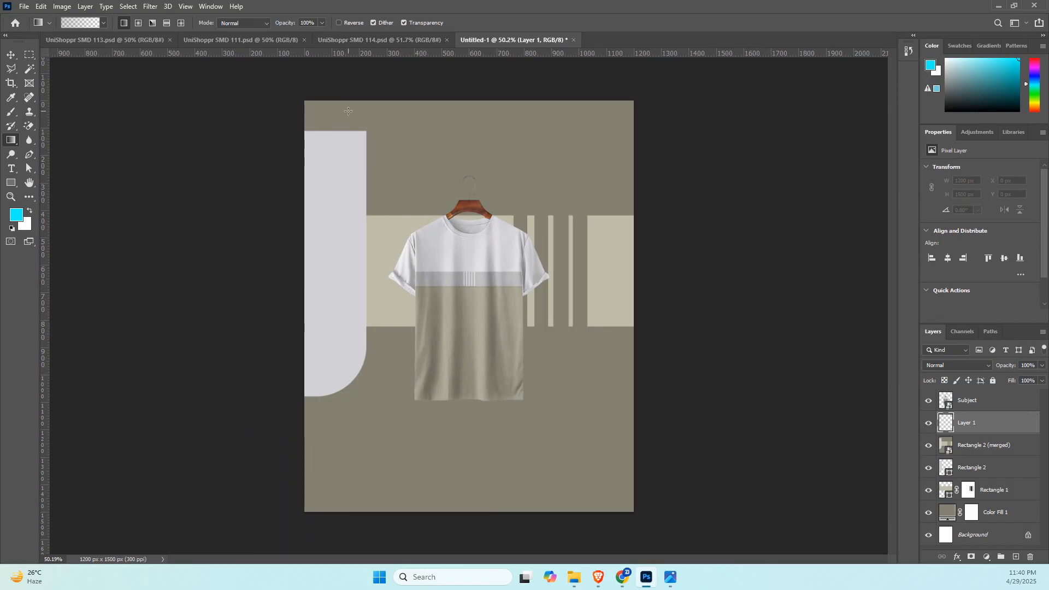
drag(273, 89, 497, 324)
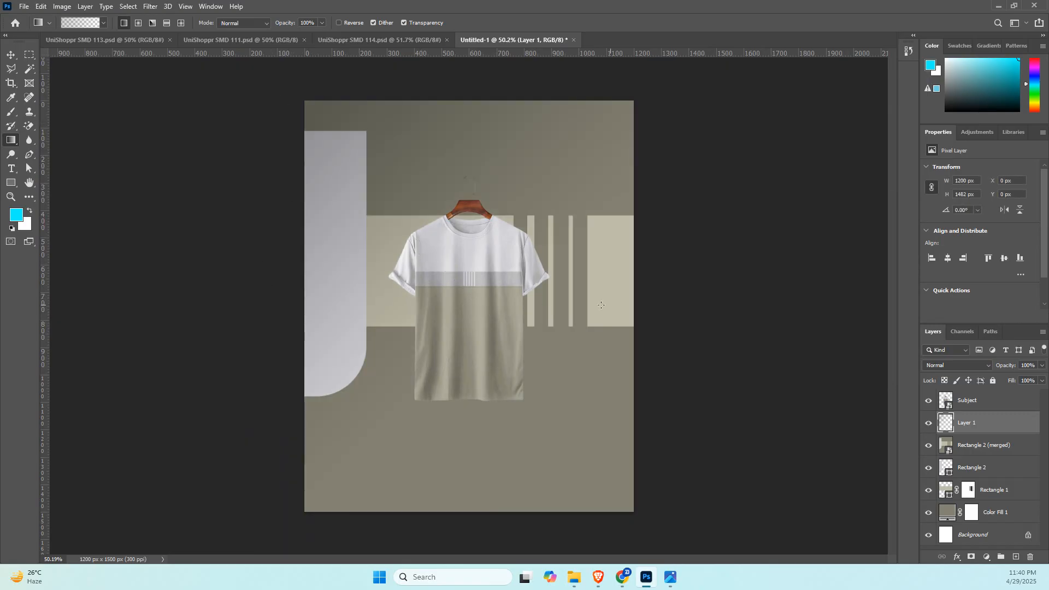
key(ctrl+z)
Apply the softened black gradient horizontally on Layer 1, fading from beyond the canvas's right edge to the T-shirt's left part.
drag(679, 268, 435, 269)
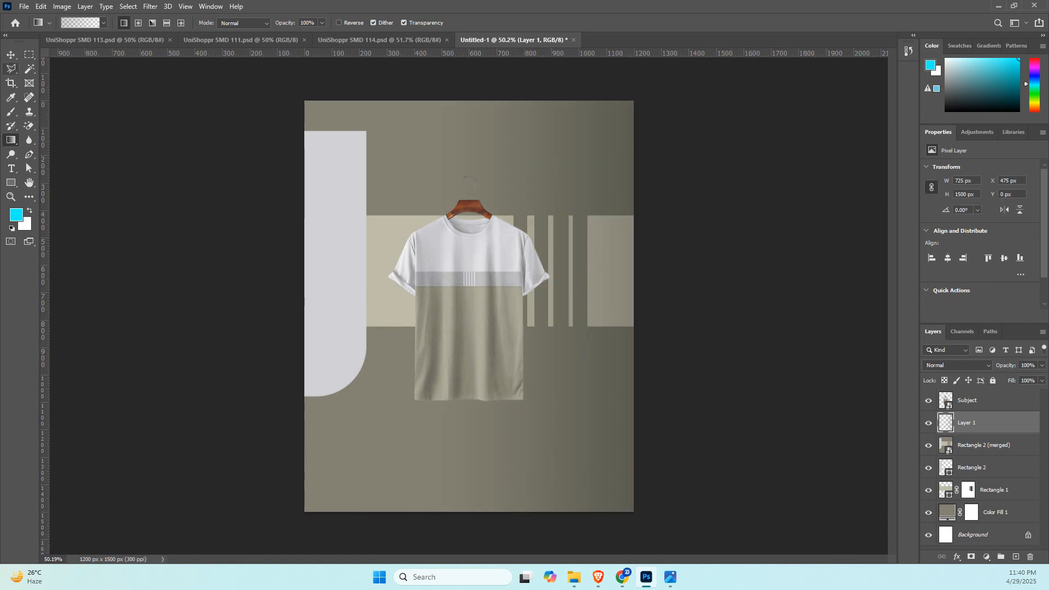
key(v)
Scale the T-shirt up to about 25.58% and move it slightly down the canvas.
click(500, 308)
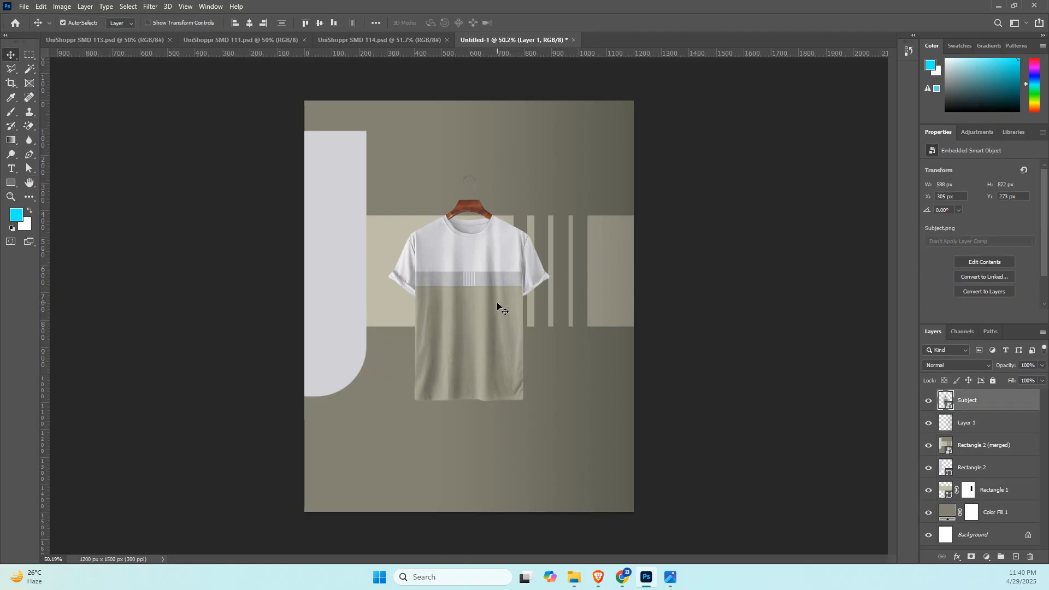
key(ctrl+t)
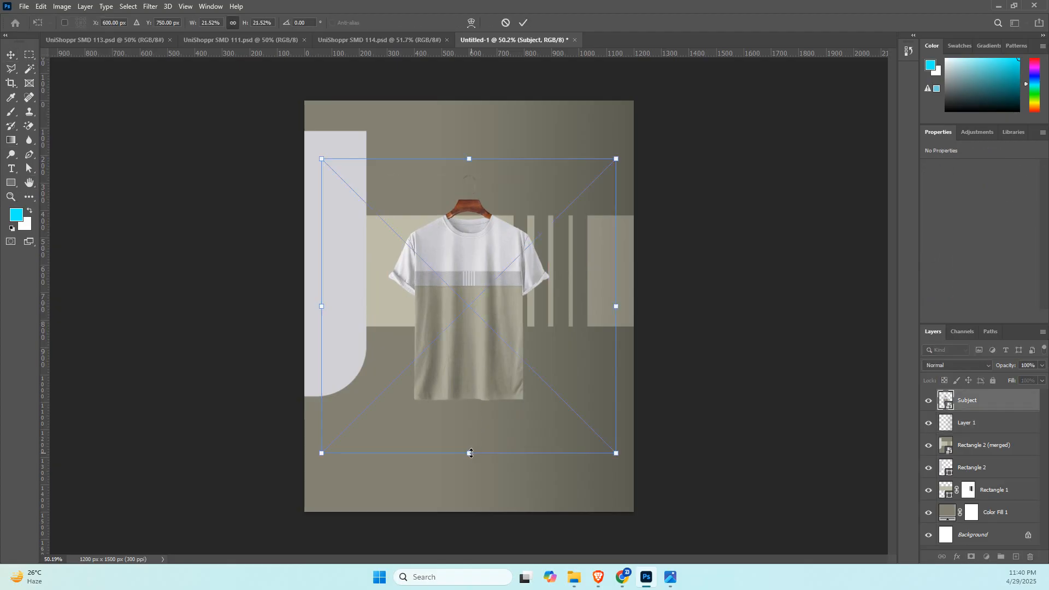
drag(469, 453, 478, 481)
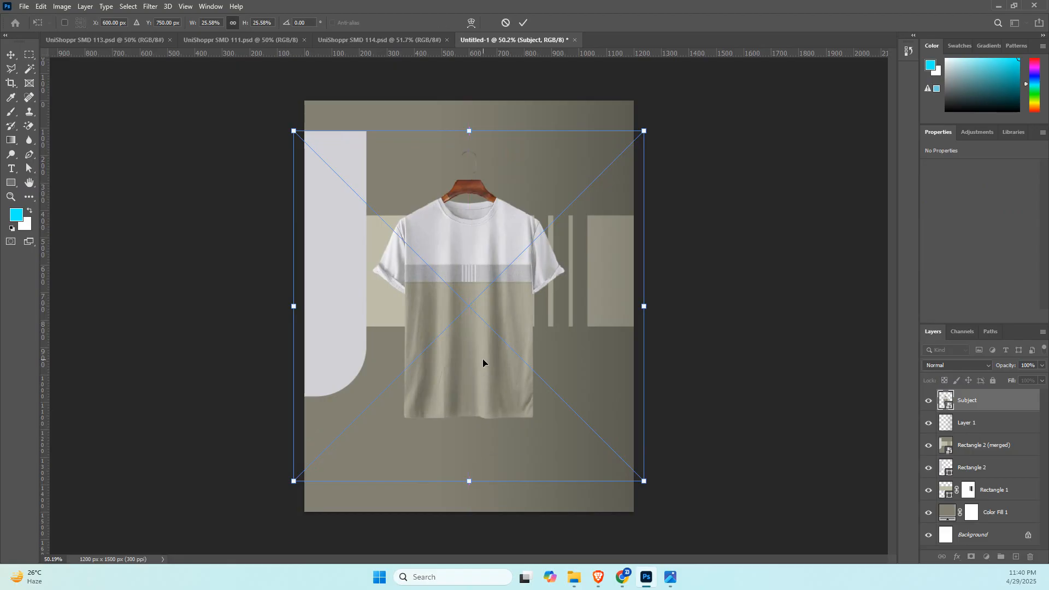
drag(483, 359, 482, 373)
key(Return)
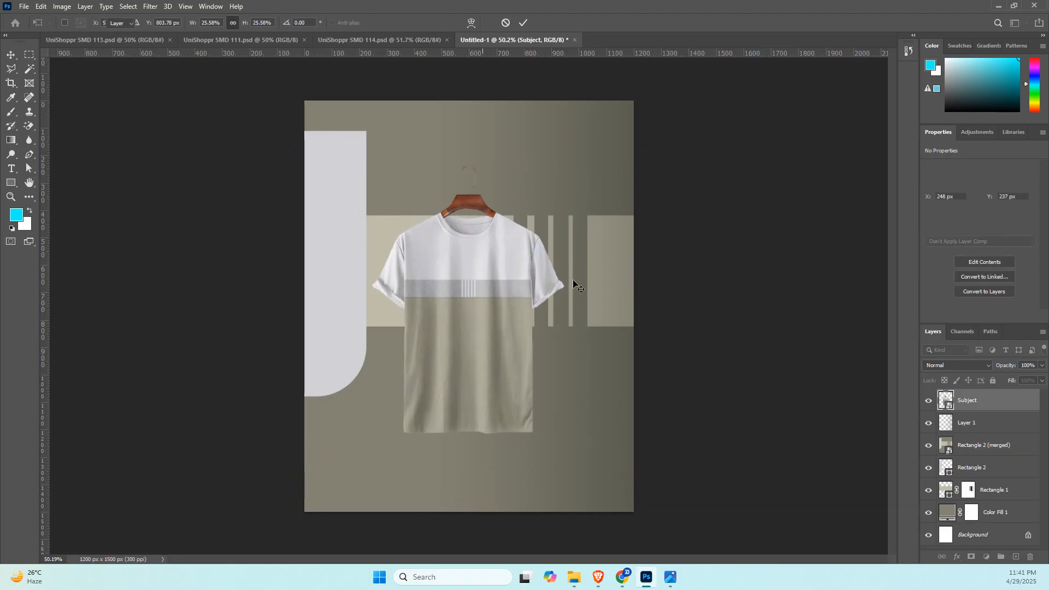
Try moving the merged background copy down, undo the move, and delete the Rectangle 2 (merged) layer.
scroll(602, 229, up, 3)
scroll(603, 230, down, 2)
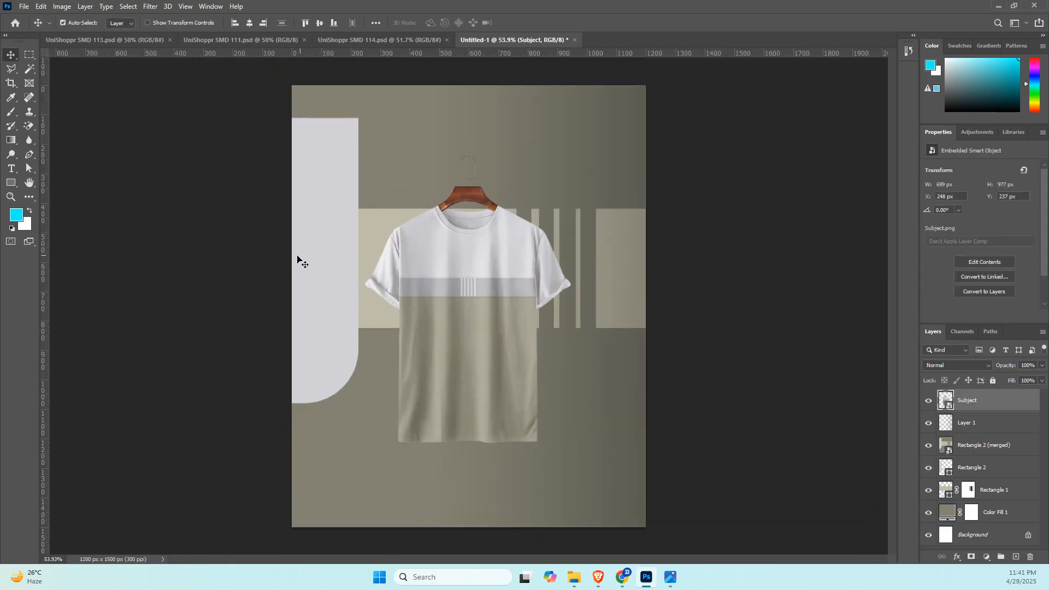
drag(335, 169, 333, 228)
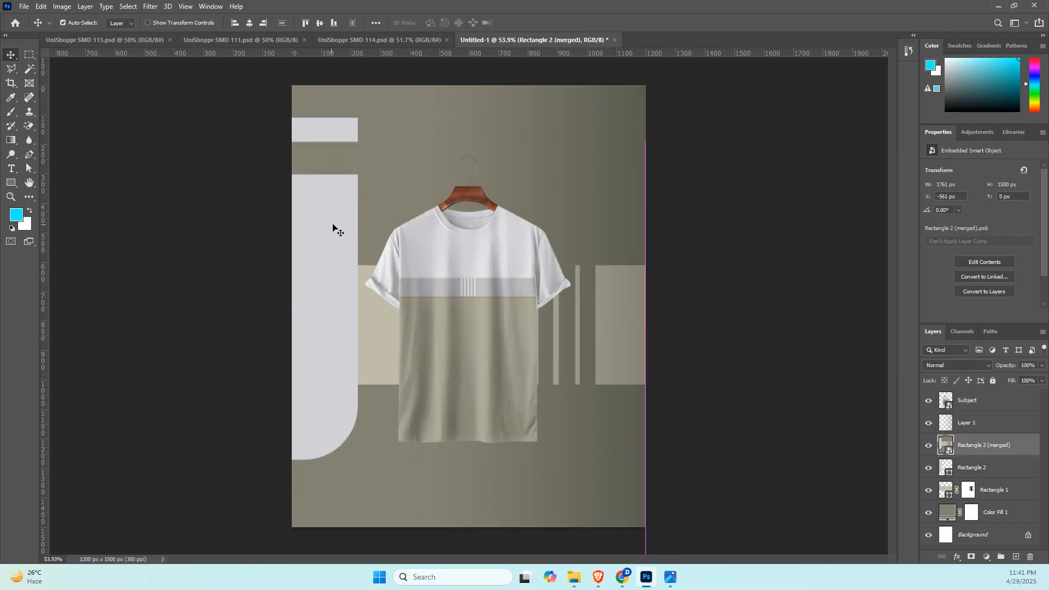
key(ctrl+z)
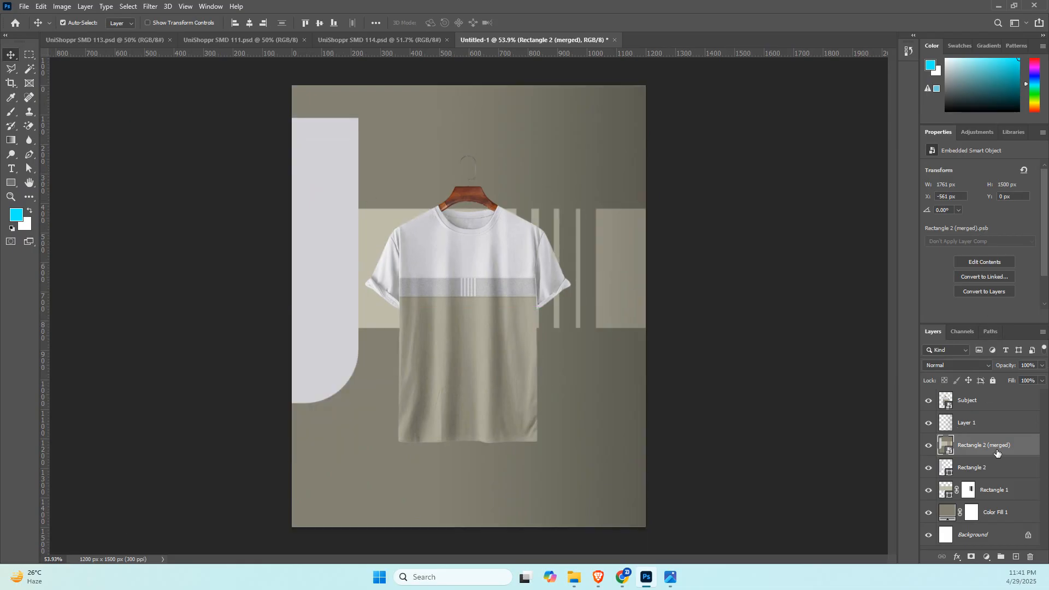
key(Delete)
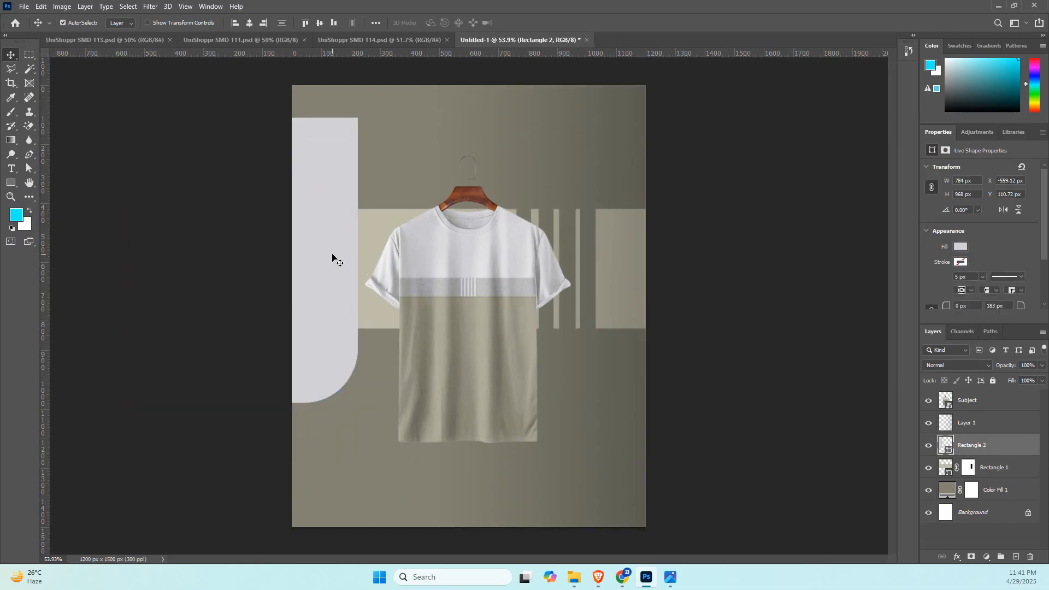
Stretch Rectangle 2 downward to about 123.55% of its height and shift it slightly lower.
key(ctrl+t)
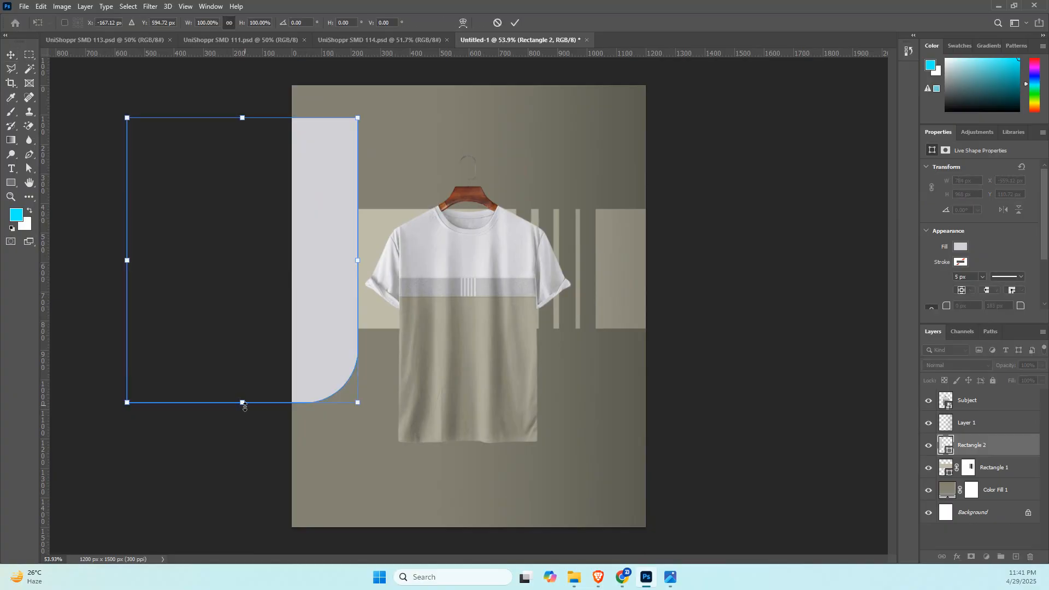
drag(244, 400, 221, 469)
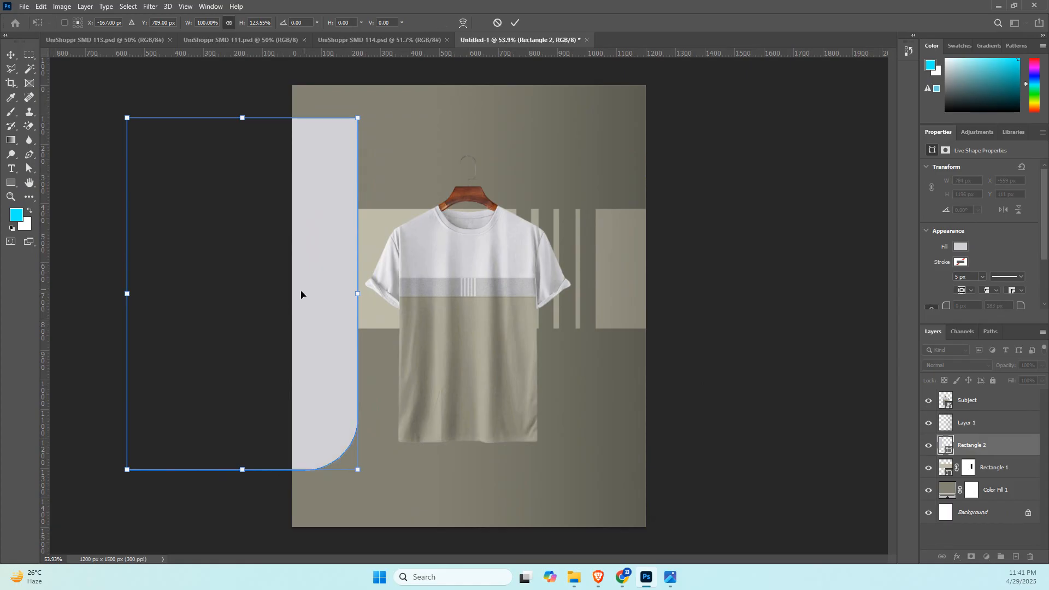
key(Return)
click(702, 243)
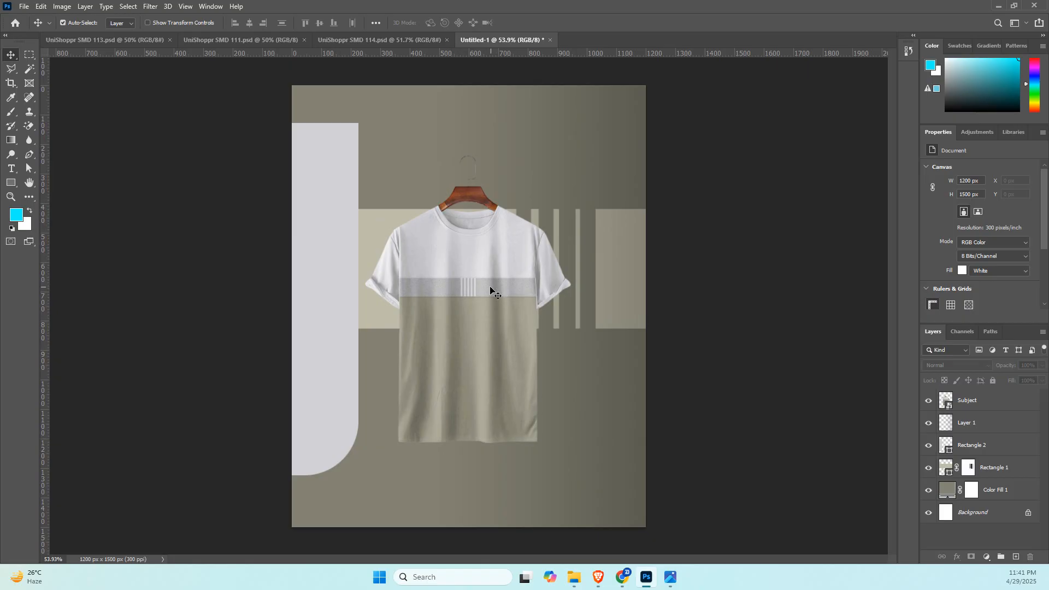
Change Rectangle 2's fill to the dark olive-black color 2c2b26, darkened from a tone sampled on the T-shirt.
click(327, 213)
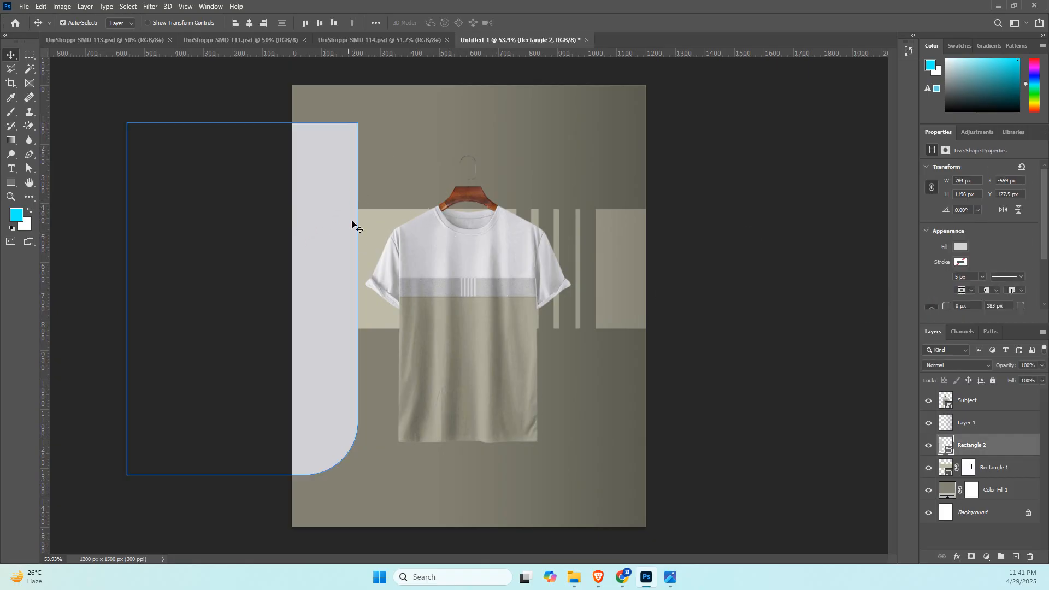
click(963, 246)
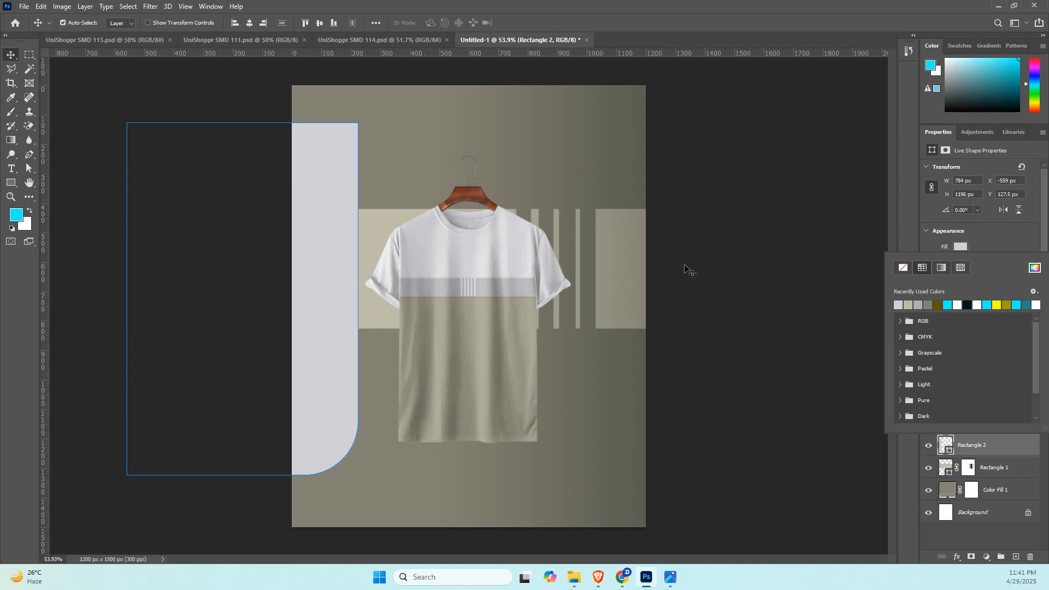
click(1038, 268)
click(460, 364)
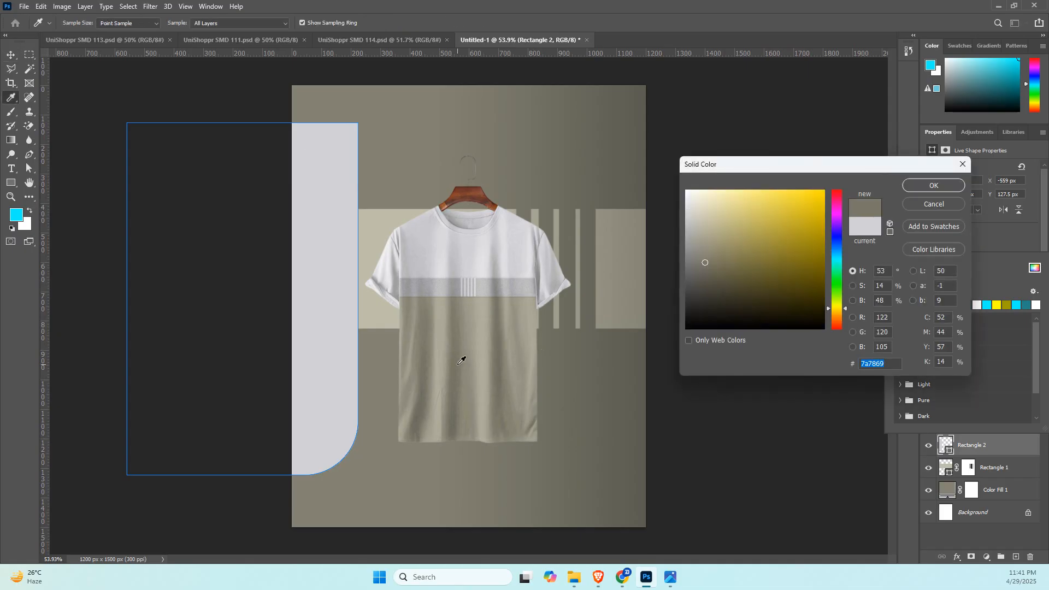
drag(706, 264, 705, 305)
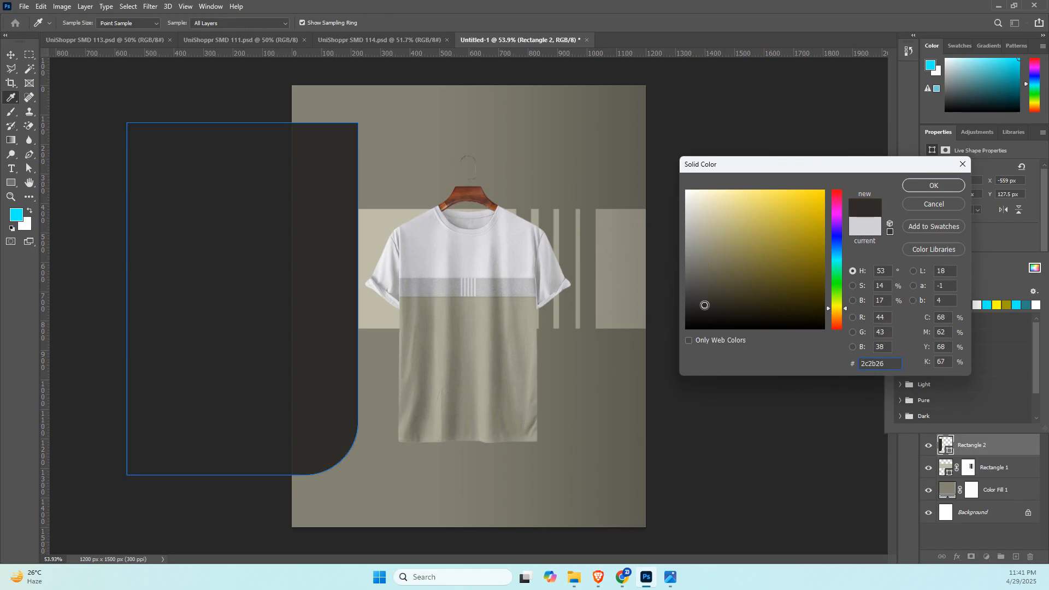
click(922, 187)
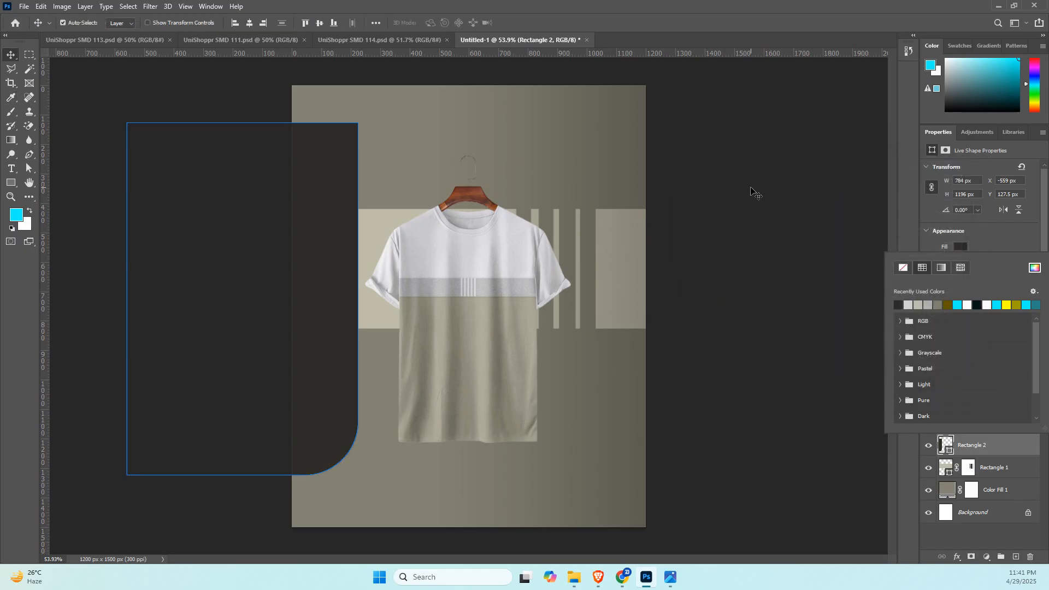
click(752, 192)
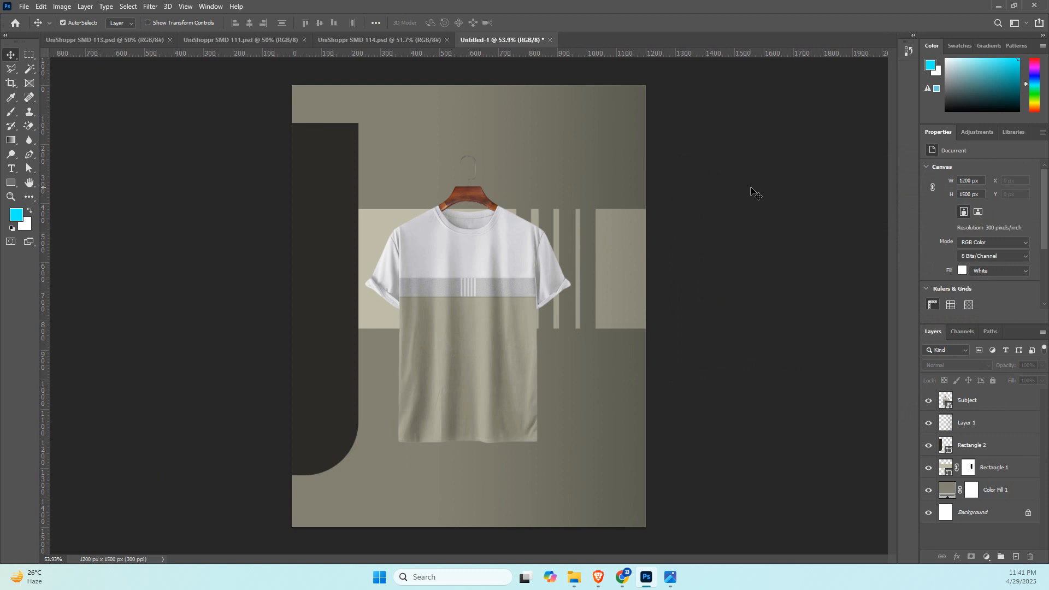
Try rotating Rectangle 2 by -16.45° and shifting it up and to the left, and undo the transformation.
click(315, 315)
click(697, 276)
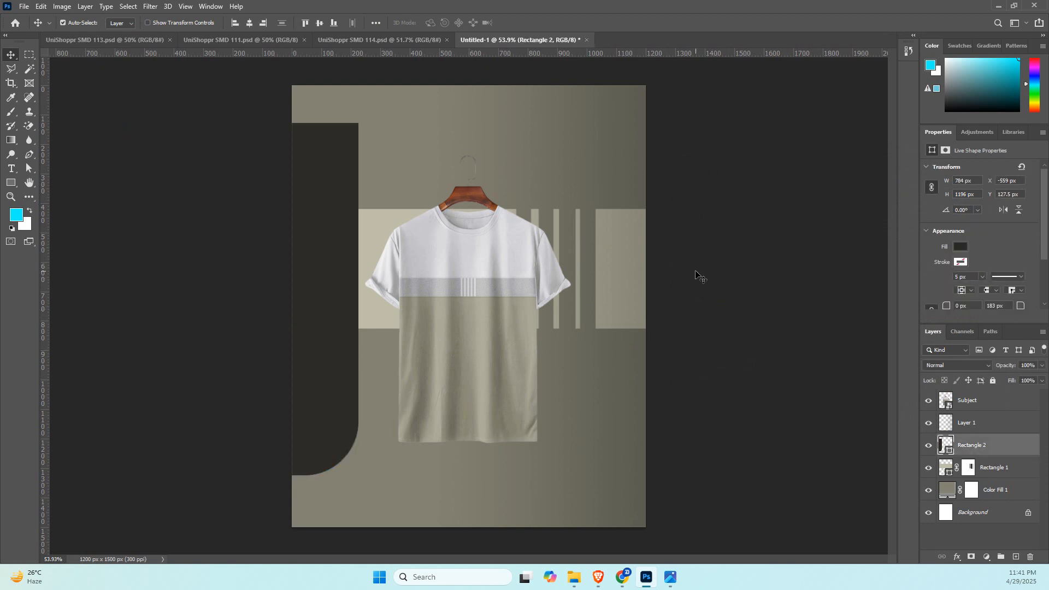
click(315, 326)
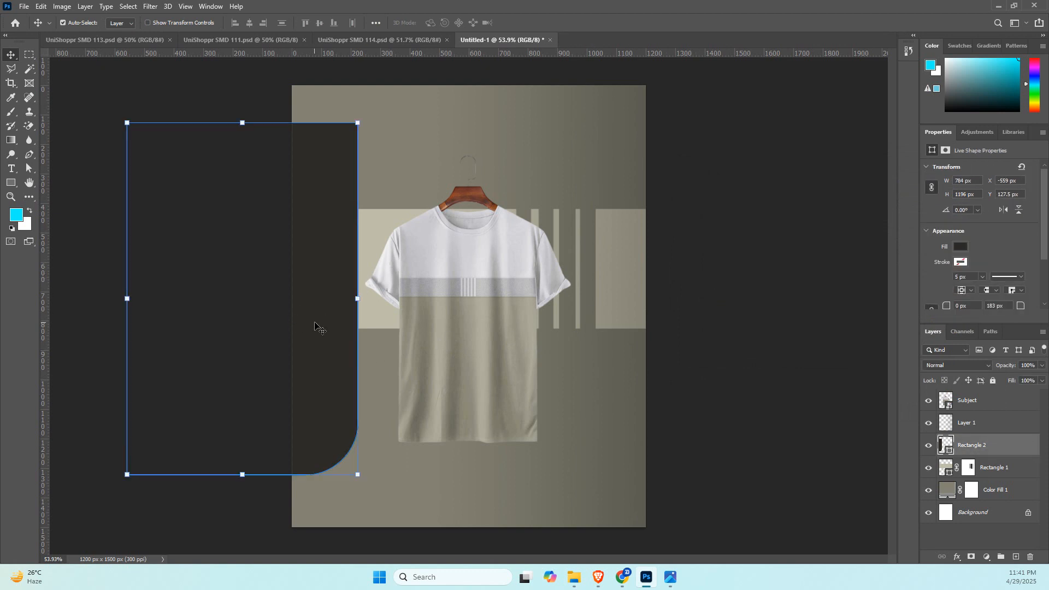
key(ctrl+t)
drag(371, 298, 367, 252)
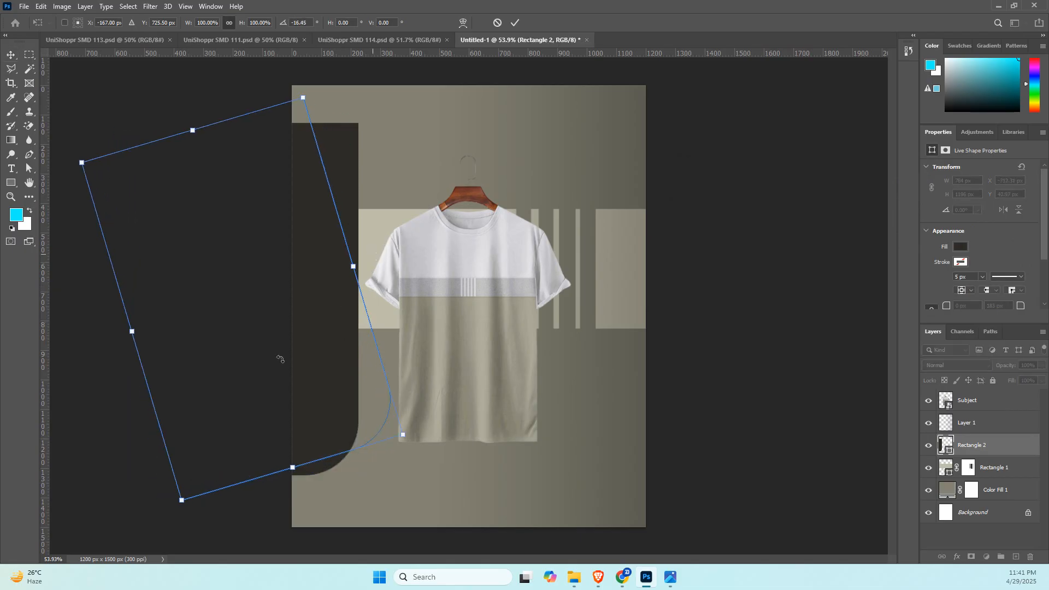
drag(279, 359, 260, 344)
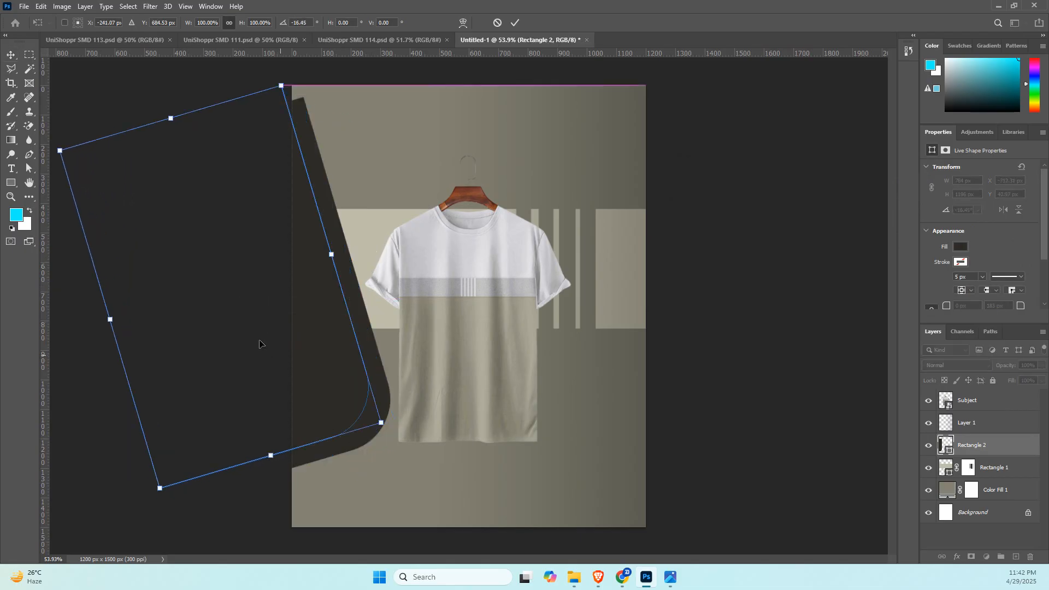
key(Return)
click(690, 349)
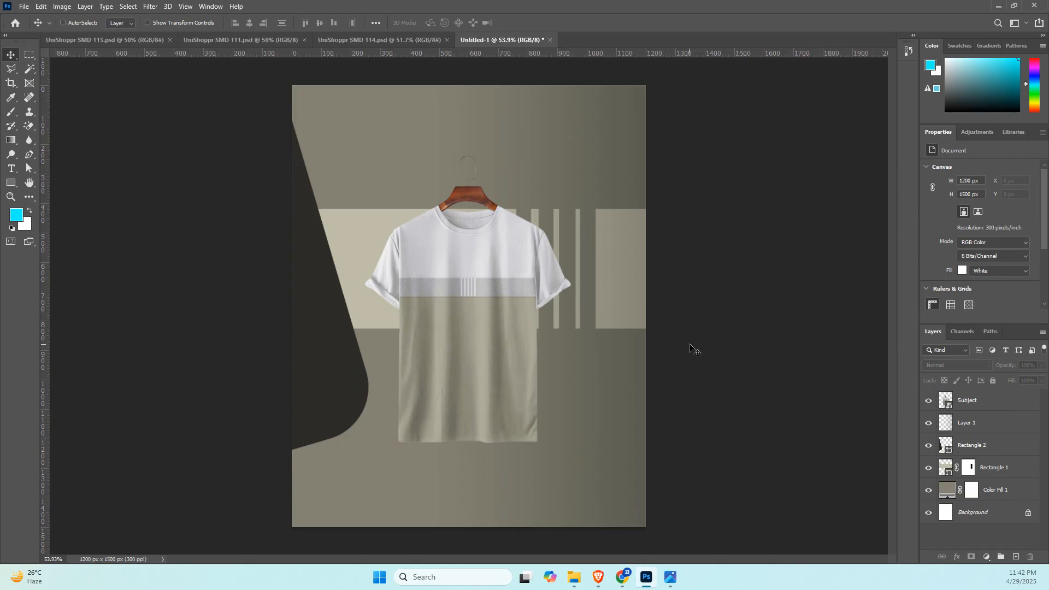
key(ctrl+z)
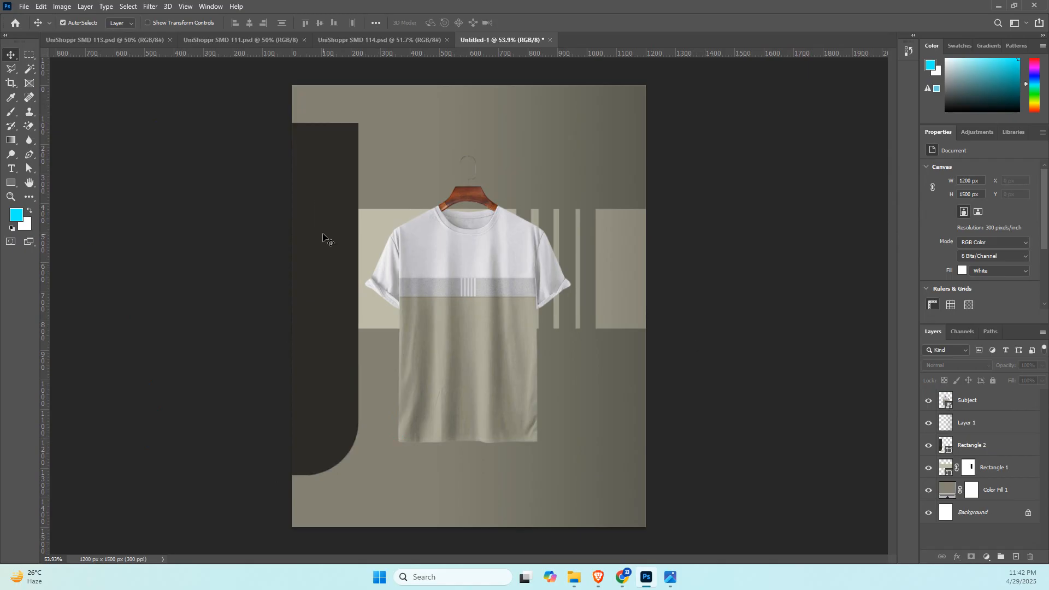
Start a Camera Raw filter on the T-shirt layer with exposure +0.25, contrast +7, highlights -7 and shadows +8.
click(506, 276)
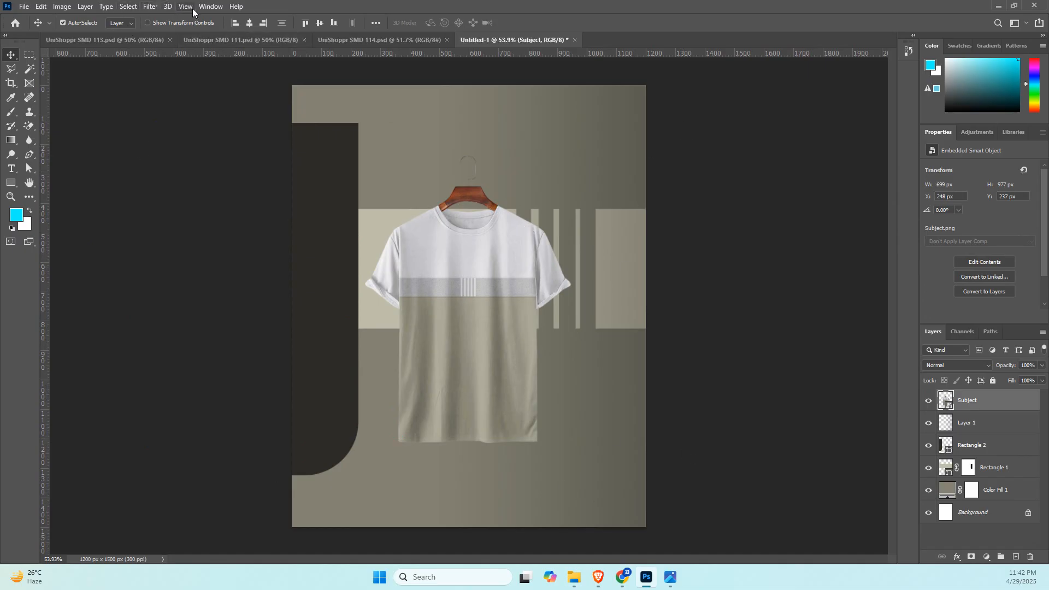
click(150, 8)
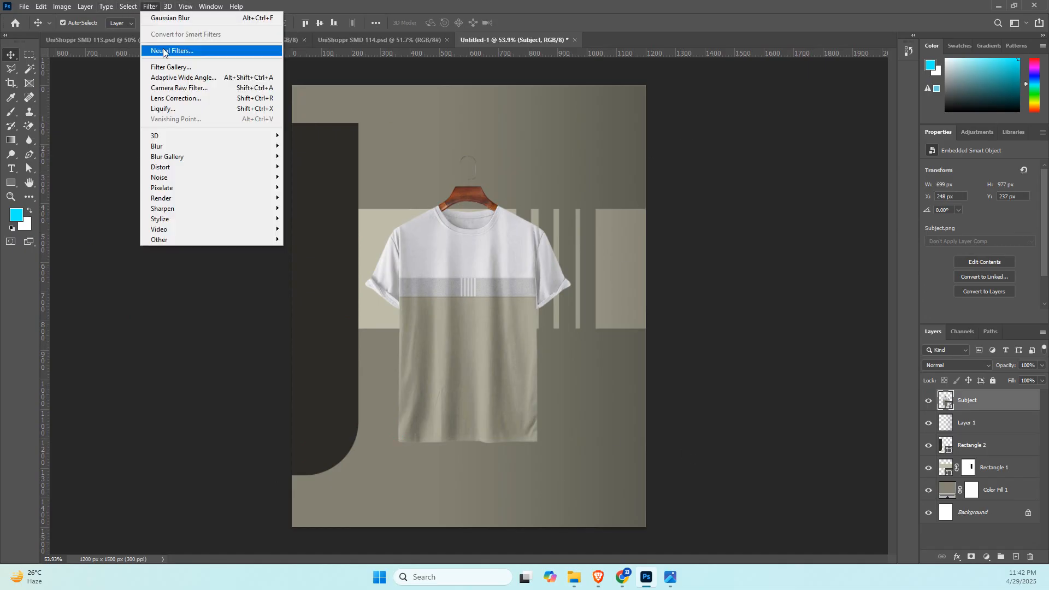
click(220, 88)
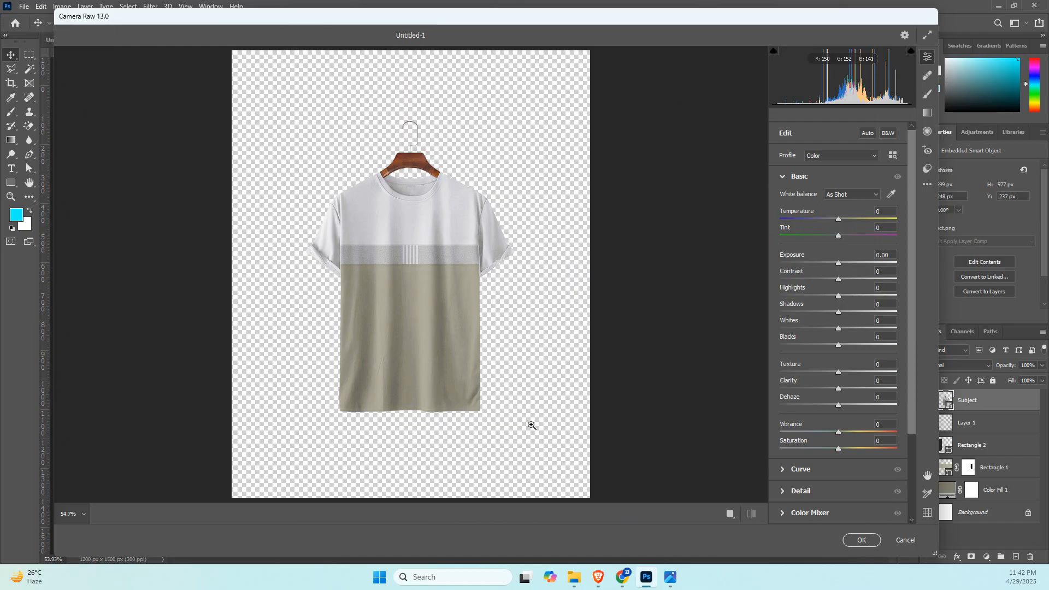
click(445, 312)
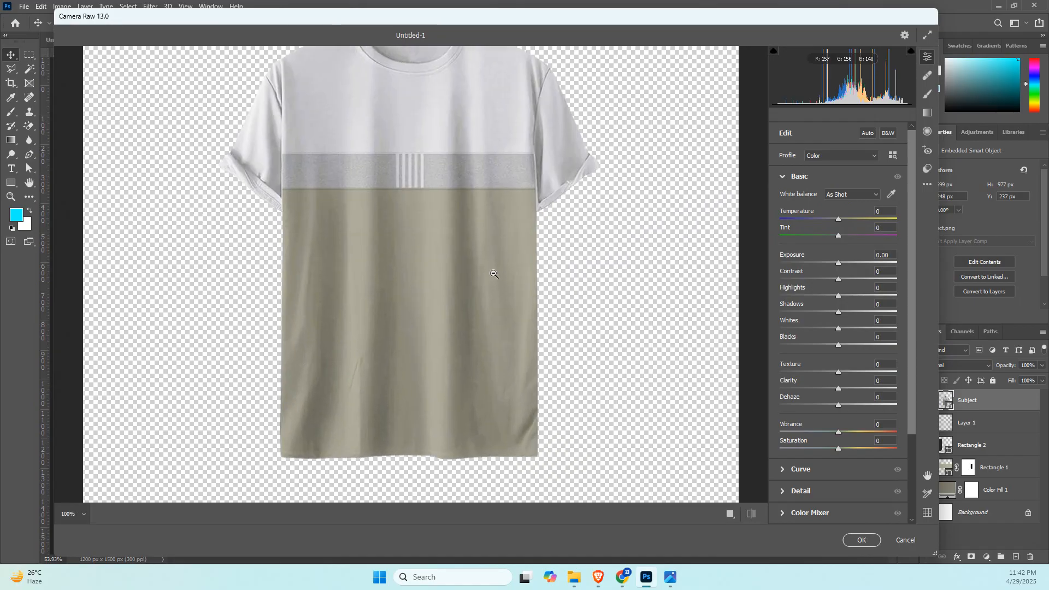
scroll(523, 252, up, 3)
scroll(523, 252, up, 1)
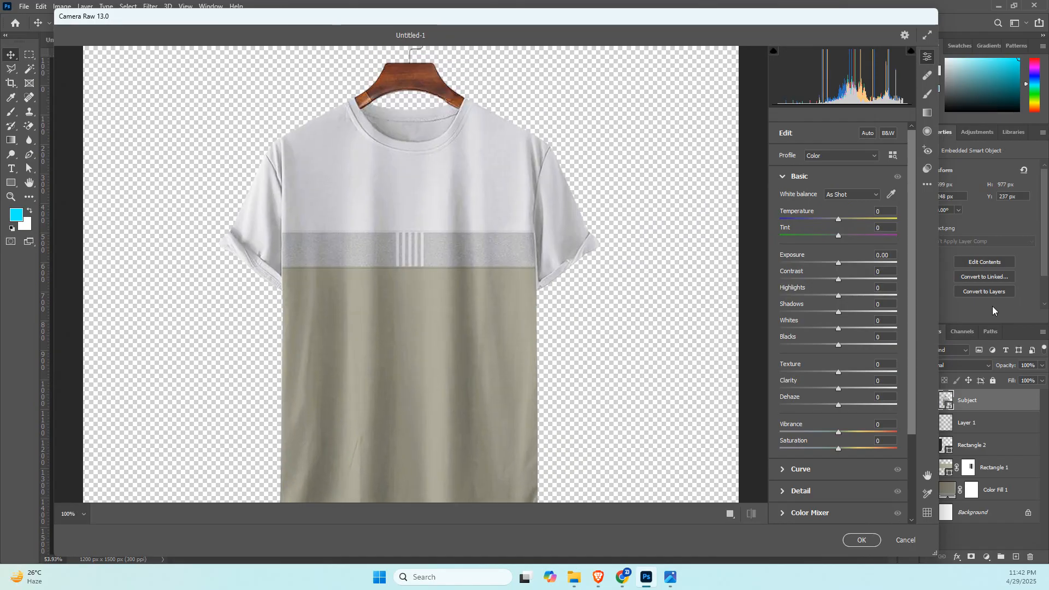
click(838, 264)
drag(839, 267, 841, 266)
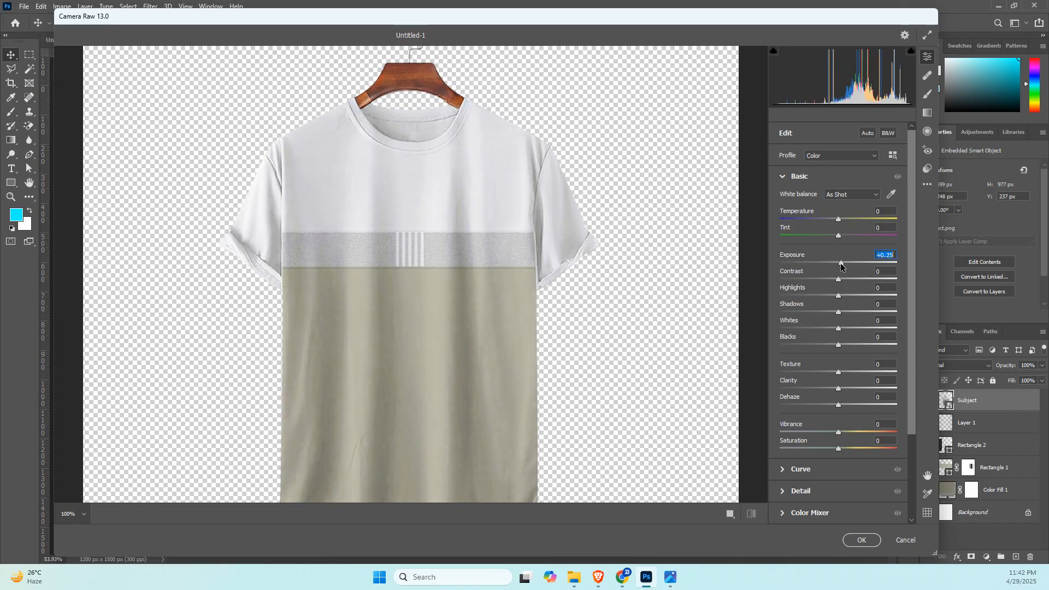
click(847, 280)
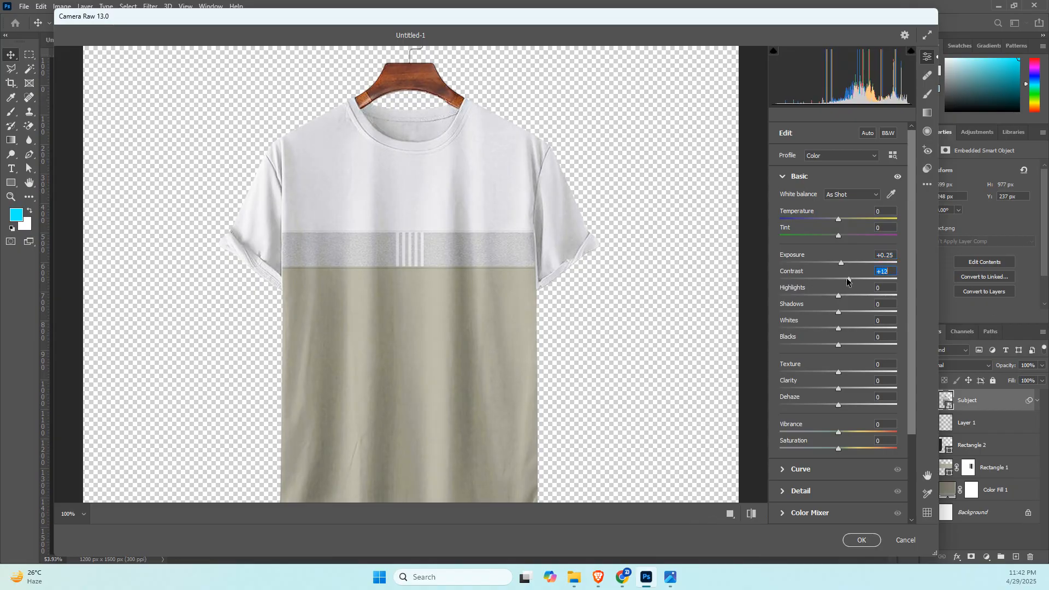
drag(847, 281, 844, 312)
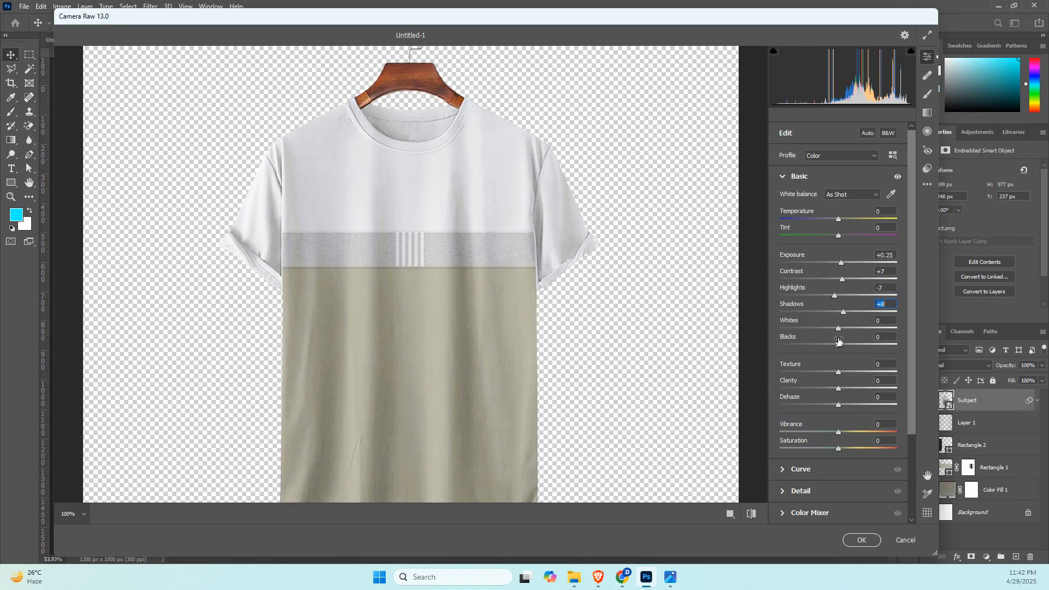
Set the Camera Raw texture to +10, saturation to +5 and highlights to +4.
drag(839, 374, 844, 374)
scroll(844, 374, down, 1)
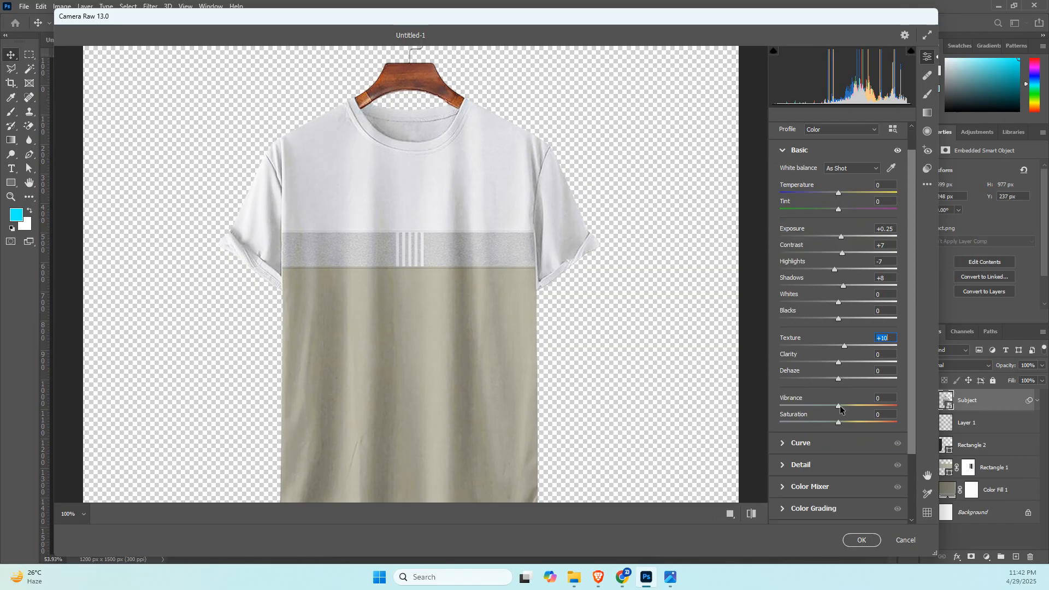
click(839, 424)
drag(839, 425, 841, 425)
scroll(845, 342, up, 1)
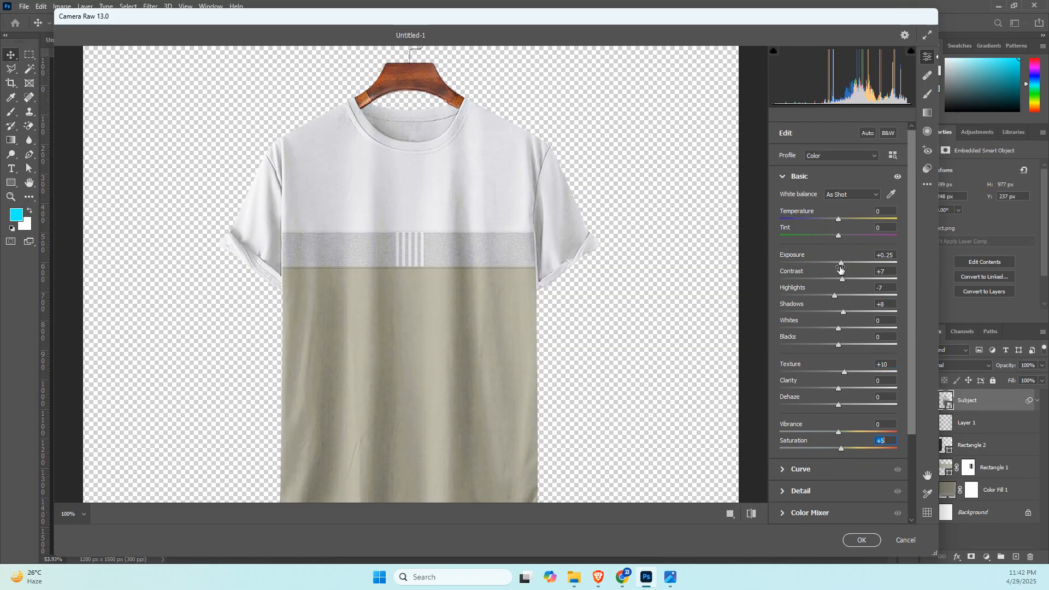
drag(836, 298, 842, 298)
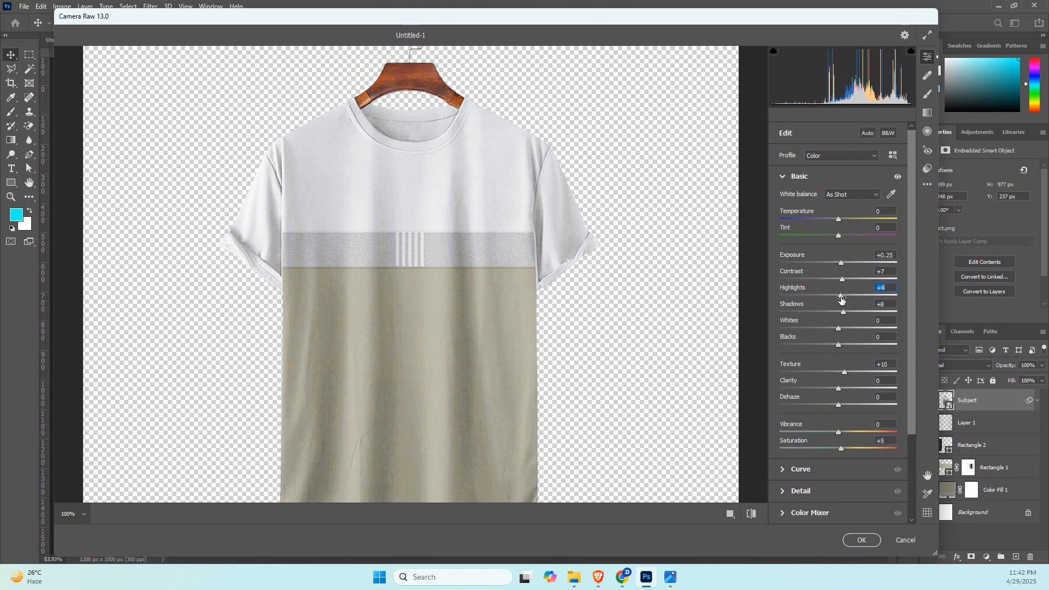
Set Camera Raw sharpening to 6, noise reduction to 18 and color noise reduction to 11, and apply the filter.
click(786, 491)
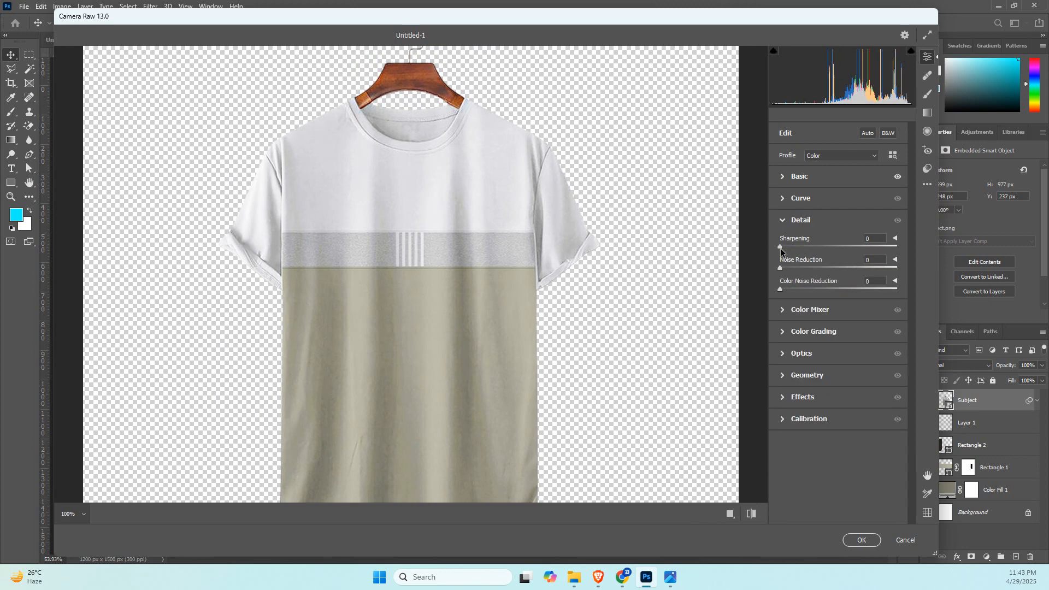
drag(781, 247, 793, 292)
click(781, 268)
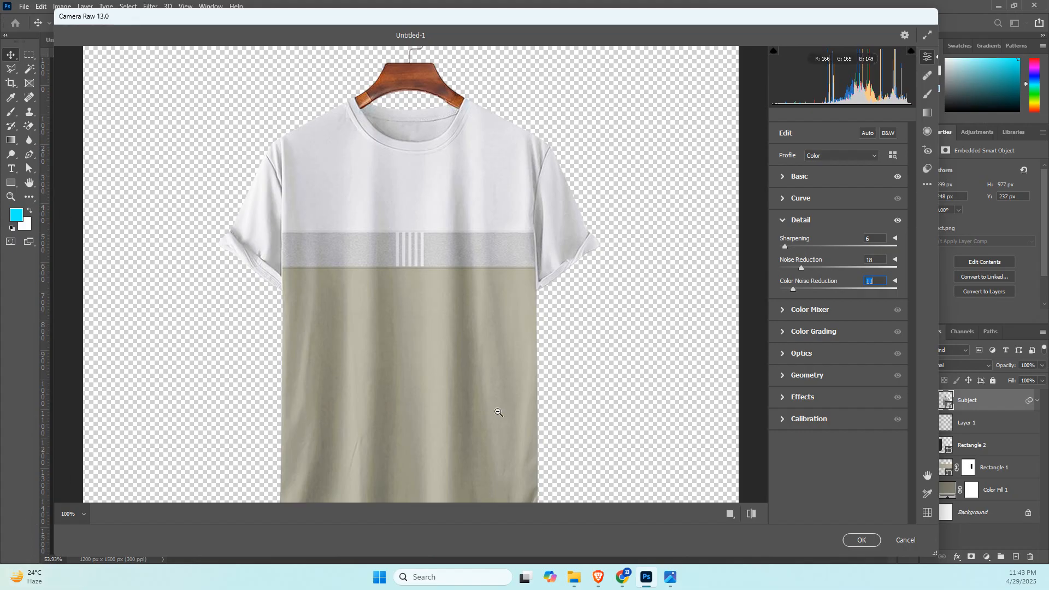
scroll(497, 414, down, 3)
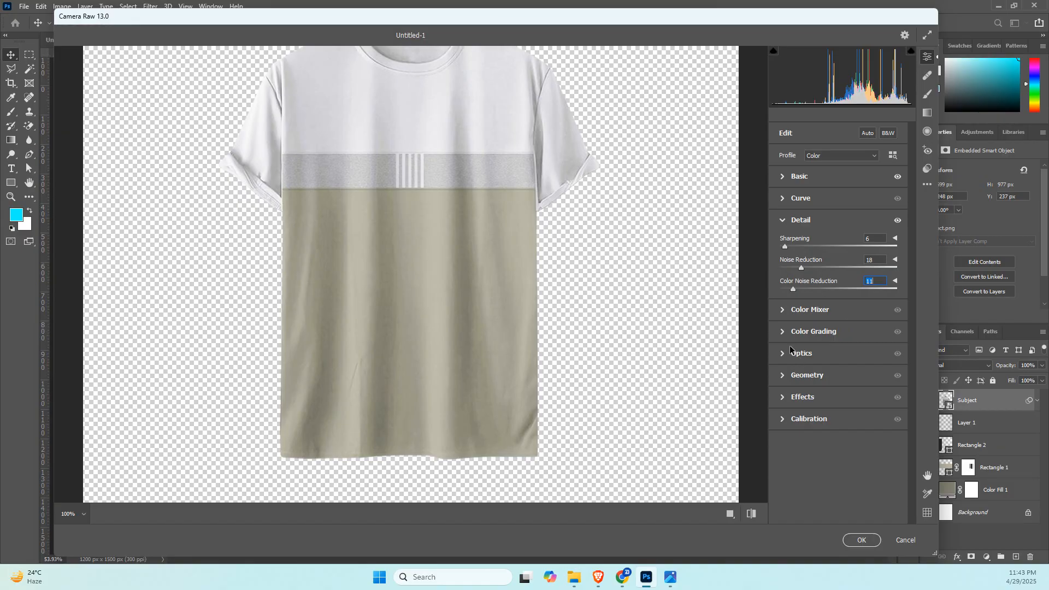
scroll(573, 345, up, 6)
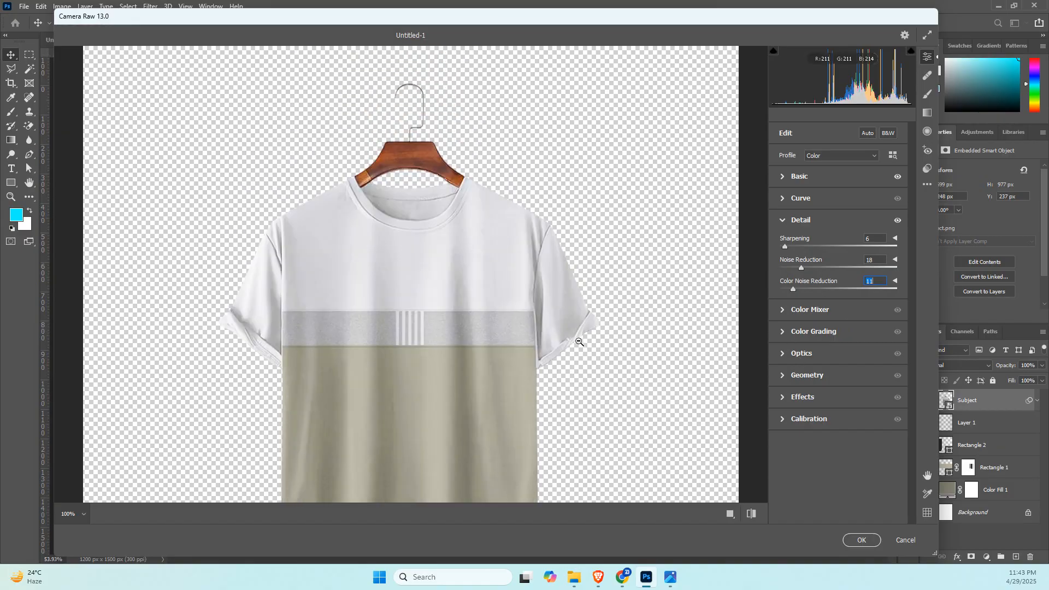
click(864, 542)
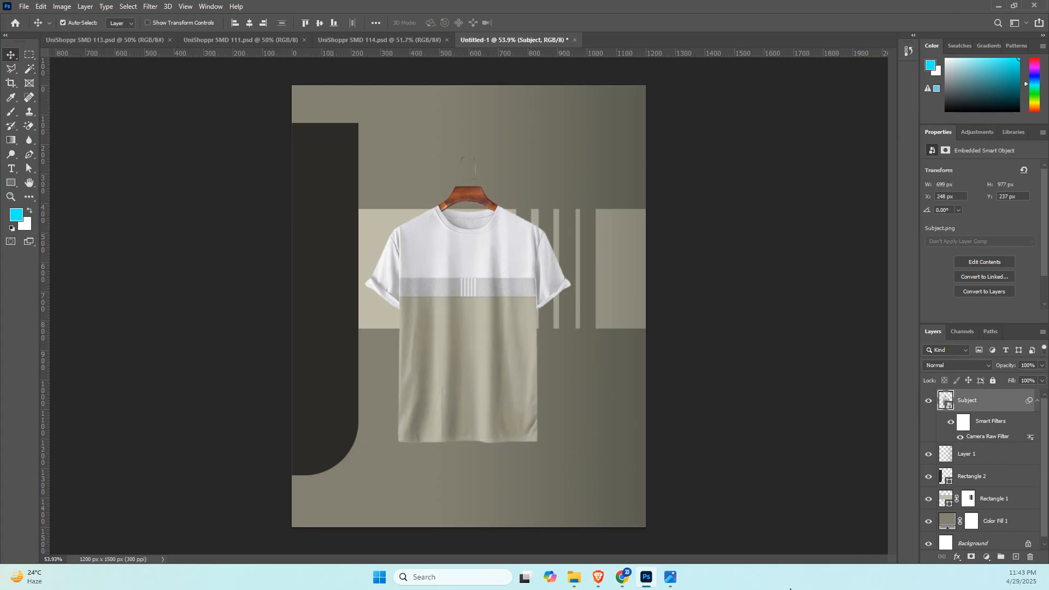
Add a black drop shadow to the T-shirt layer with 10% opacity, 36° angle, 28 px distance and 16 px size.
click(957, 557)
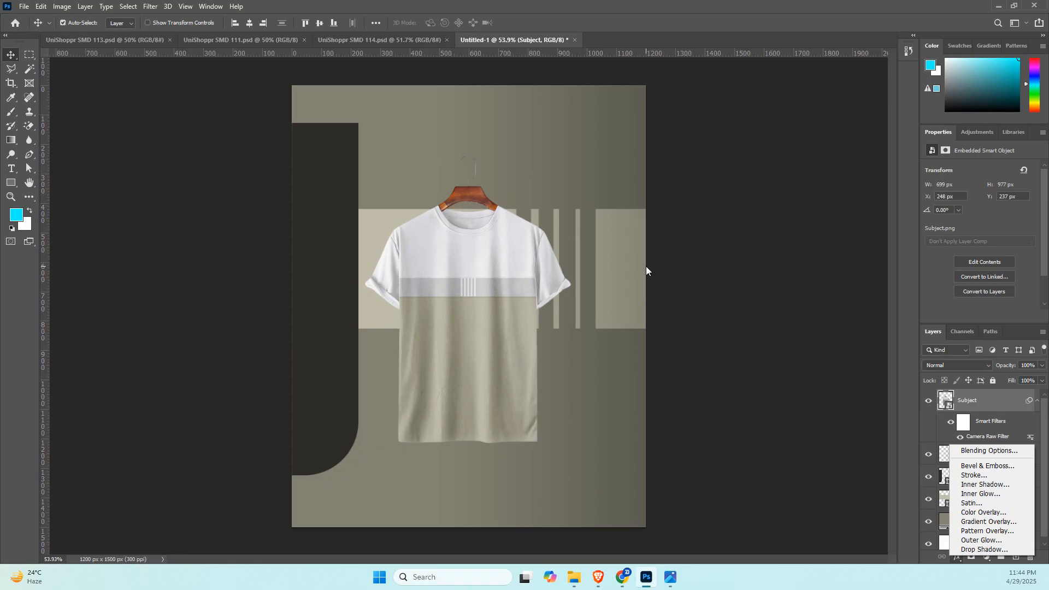
click(437, 268)
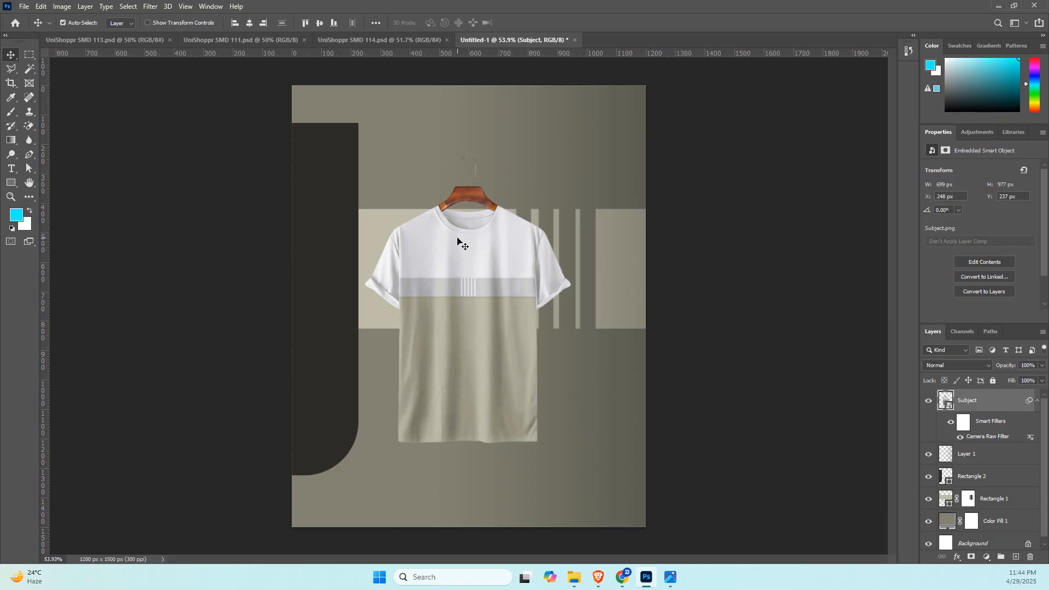
click(957, 557)
key(Escape)
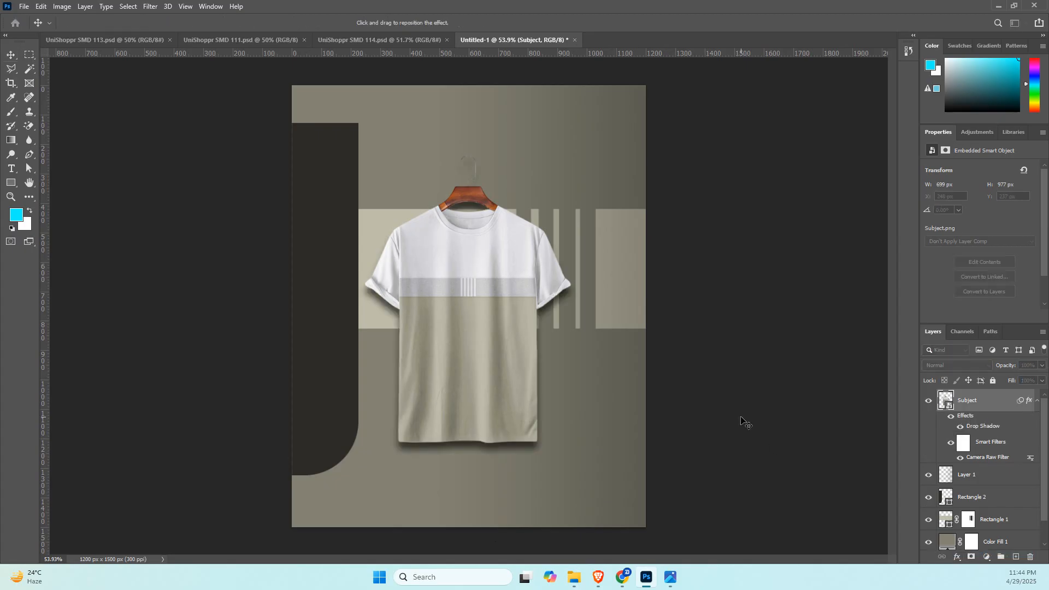
drag(446, 352, 441, 351)
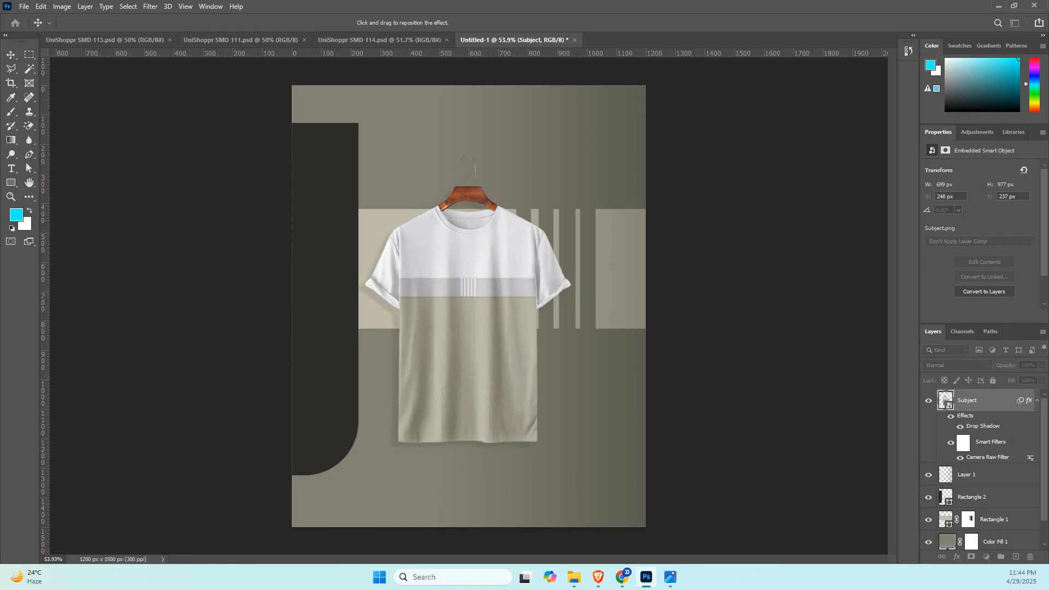
Adjust the T-shirt's drop shadow to 18% opacity, 12° angle, 36 px distance, 13% spread and 35 px size.
drag(1, 235, 854, 92)
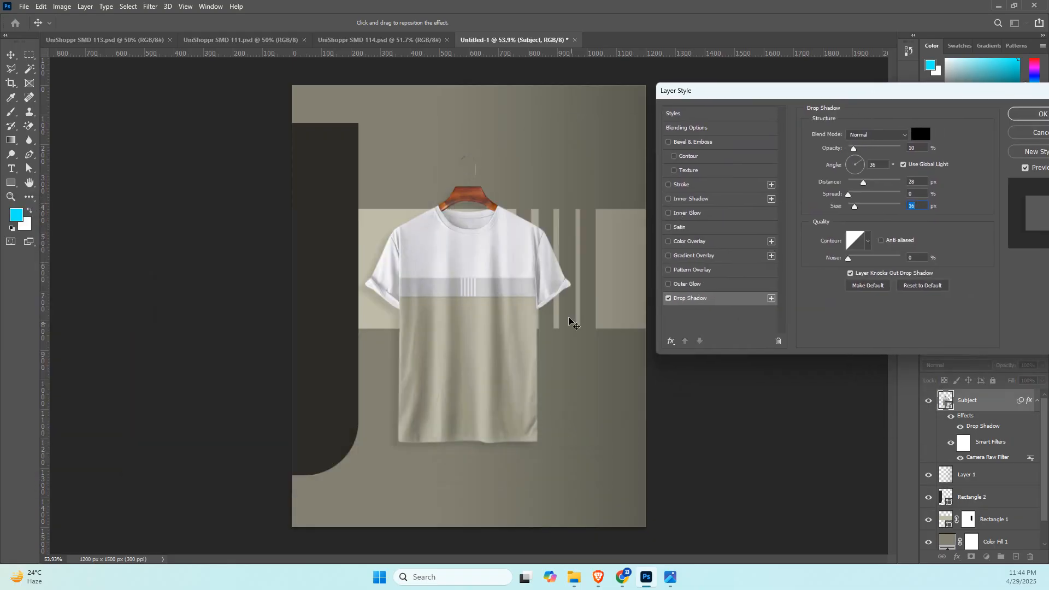
drag(853, 151, 858, 149)
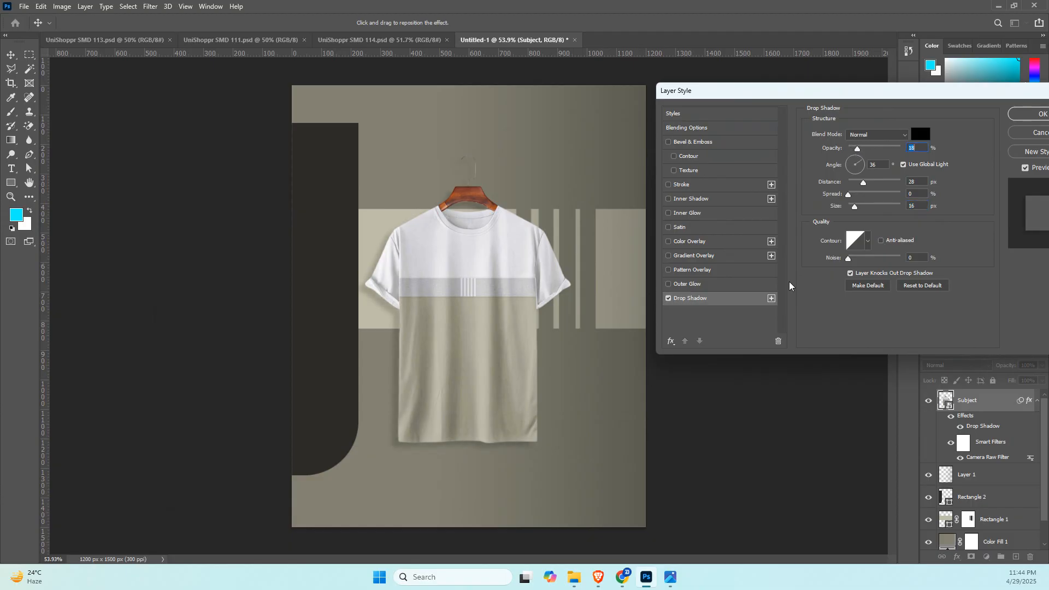
drag(523, 379, 512, 381)
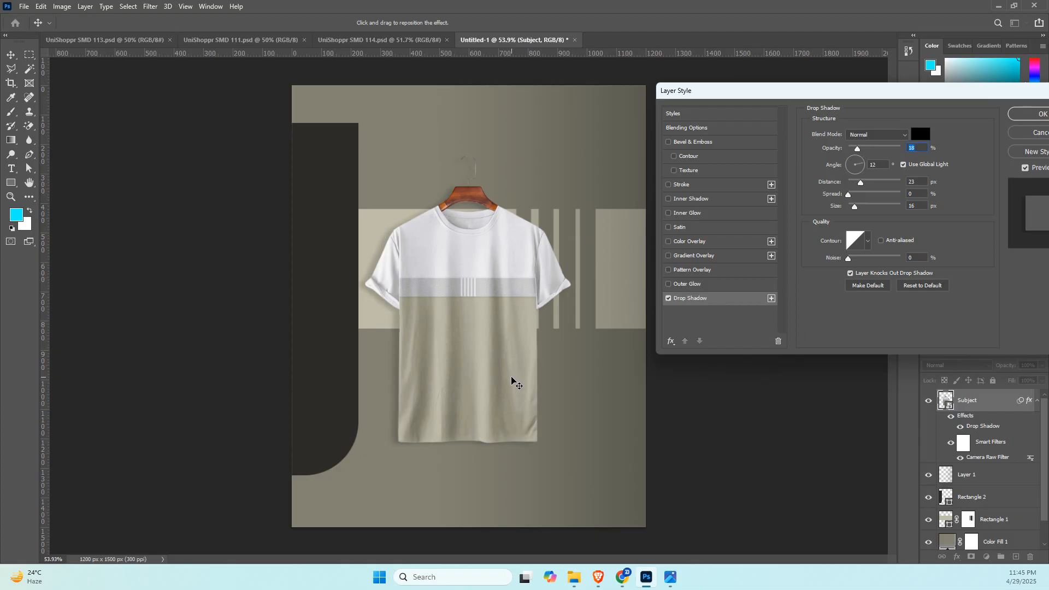
drag(862, 183, 868, 185)
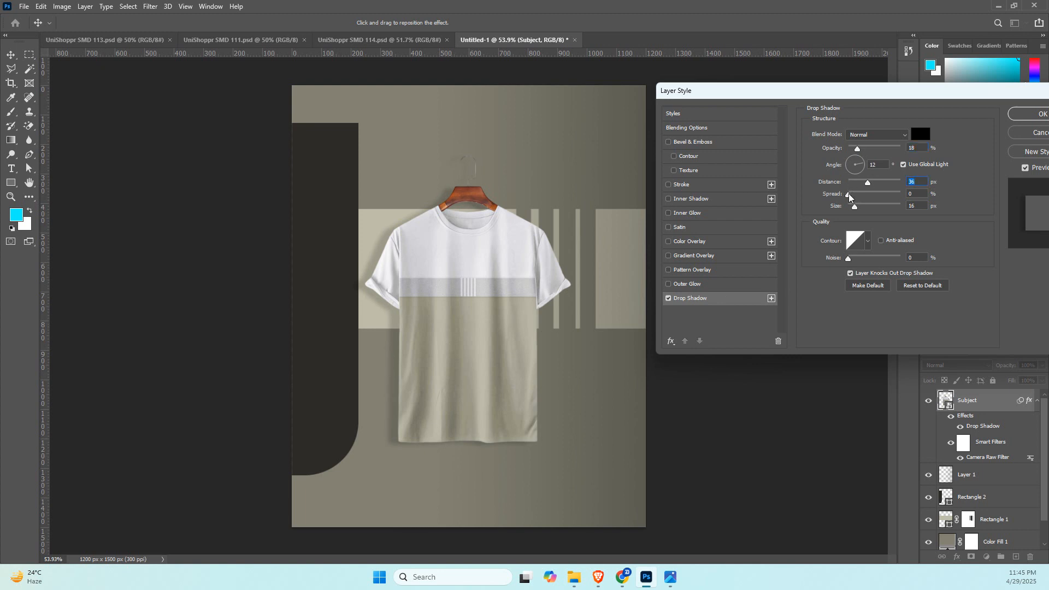
drag(853, 195, 860, 209)
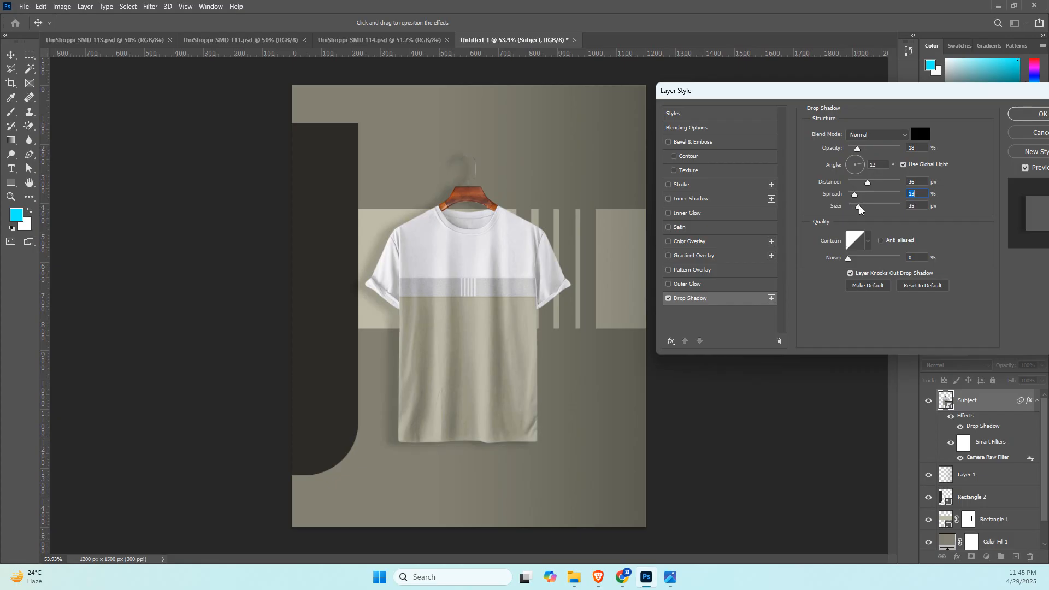
Set the drop shadow's opacity to 15%, cast it toward the shirt's right side at about 173° and 41 px, fine-tune its size, and apply the style.
drag(858, 149, 856, 152)
drag(479, 303, 501, 301)
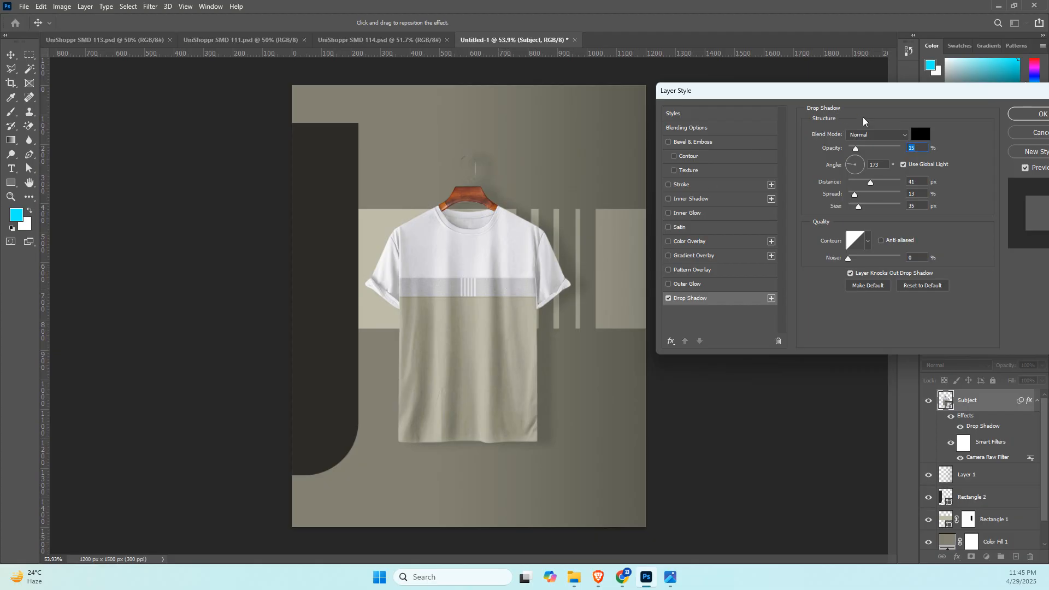
drag(874, 97, 853, 97)
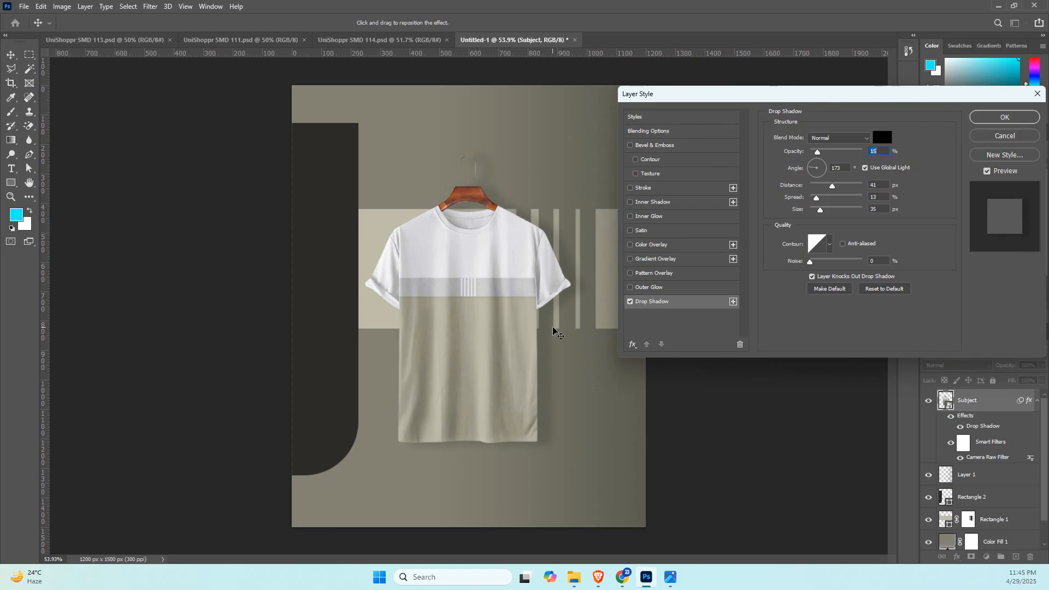
drag(552, 330, 551, 334)
drag(820, 211, 803, 200)
click(994, 117)
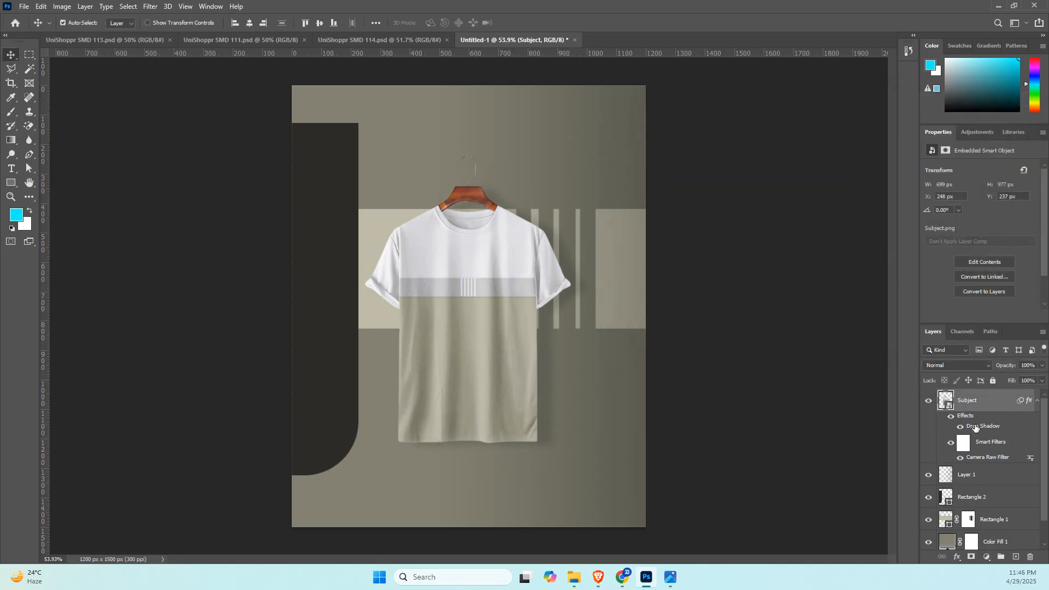
Select Layer 1, switch to the browser to review the Pinterest T-shirt banner and the BornoAI Chat headline, and return to Photoshop.
click(986, 475)
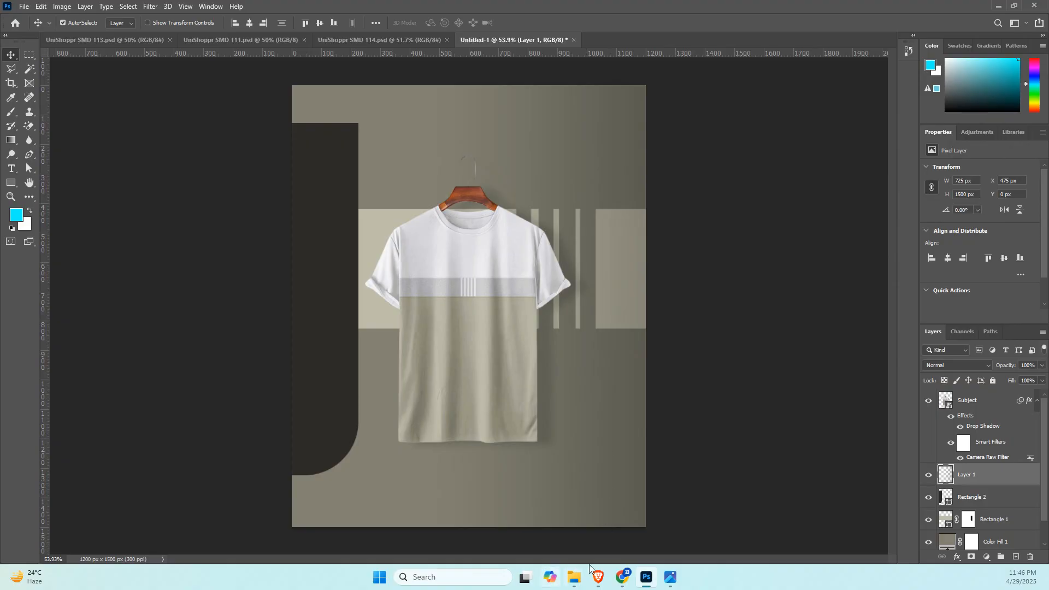
mouse_move(596, 580)
click(530, 536)
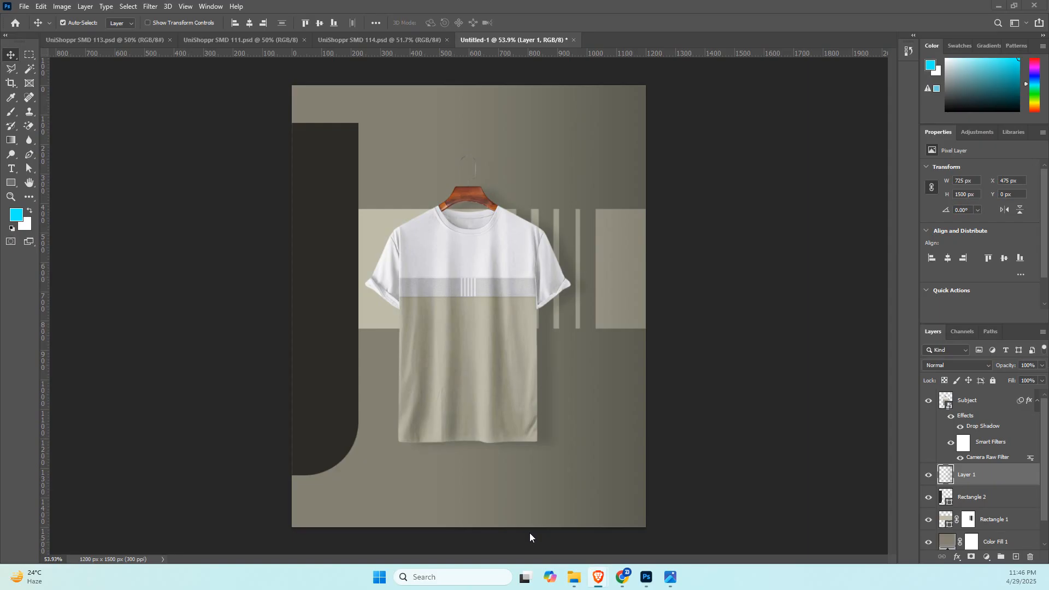
mouse_move(598, 578)
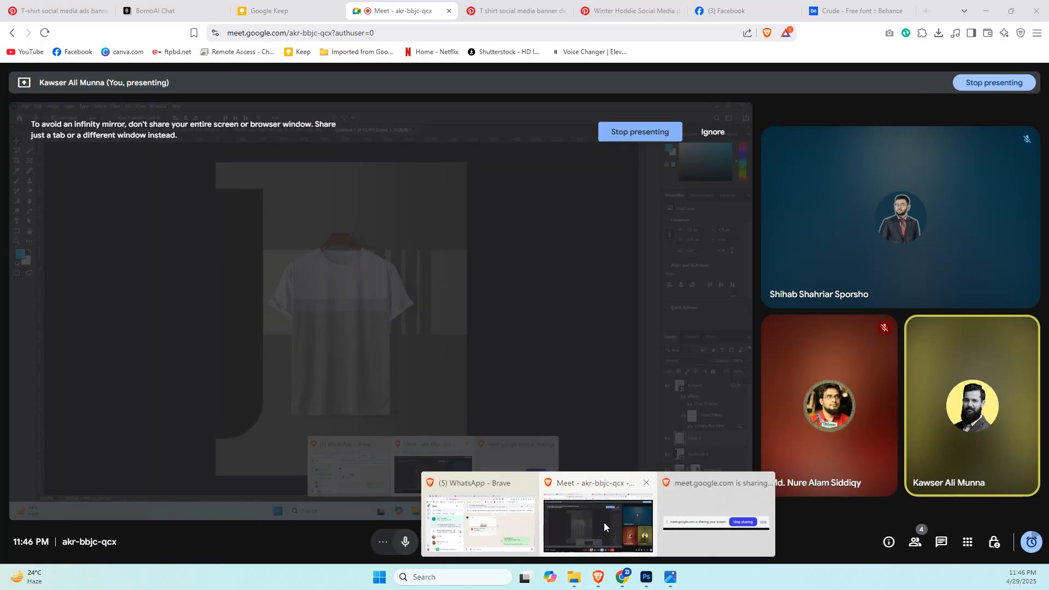
click(604, 522)
click(491, 10)
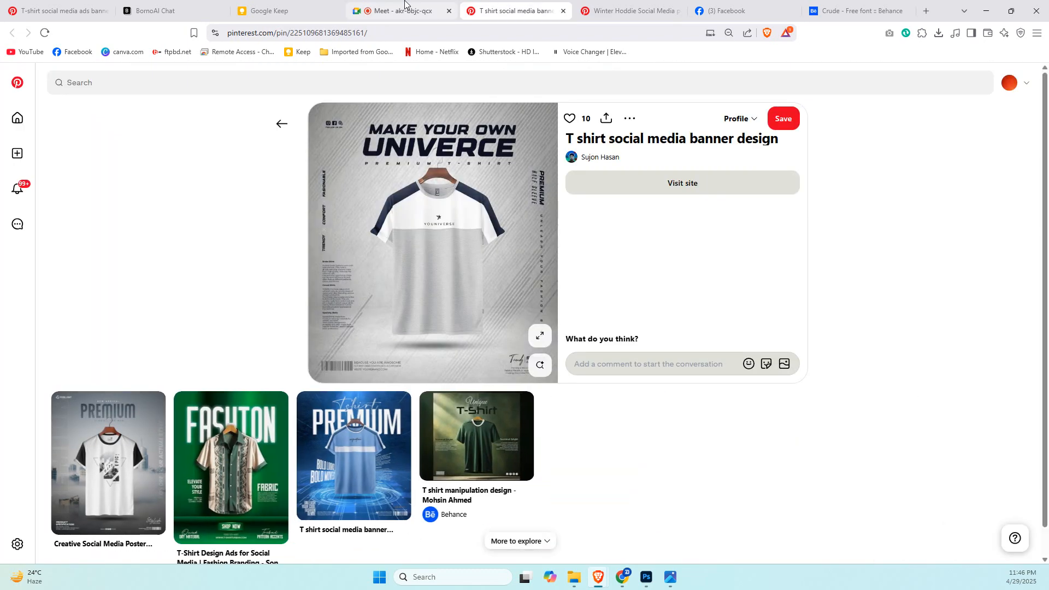
click(155, 11)
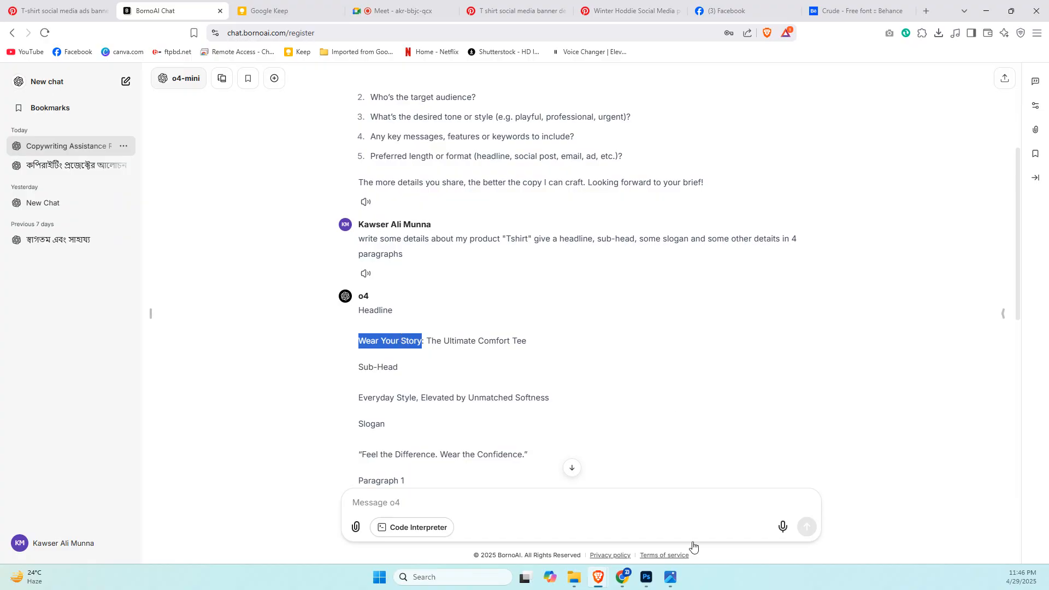
click(637, 501)
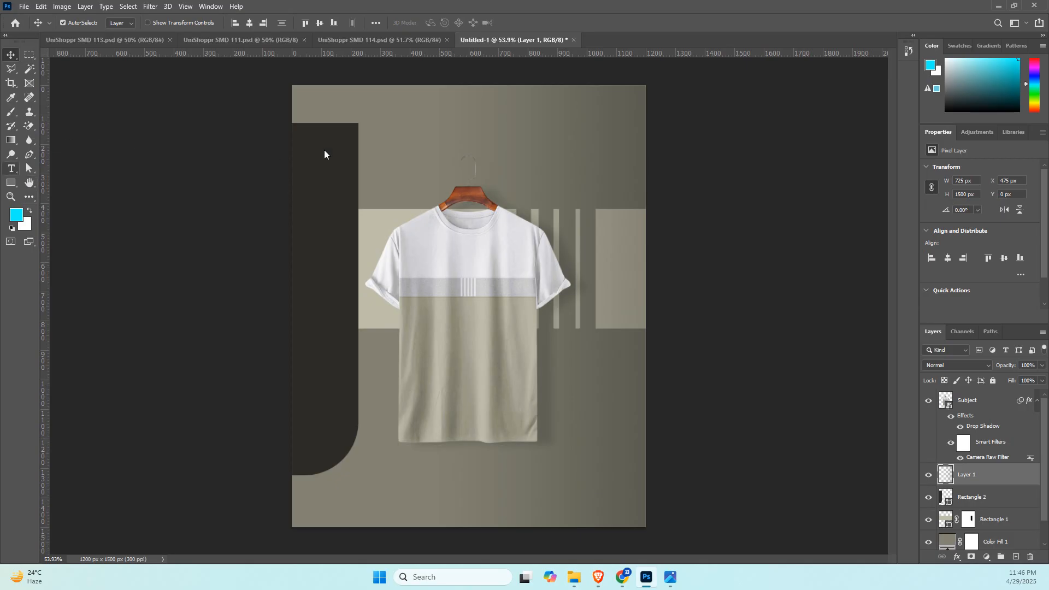
Copy the word "Wear" from the BornoAI Chat headline and place it as a text layer above the T-shirt's hanger in Photoshop.
key(t)
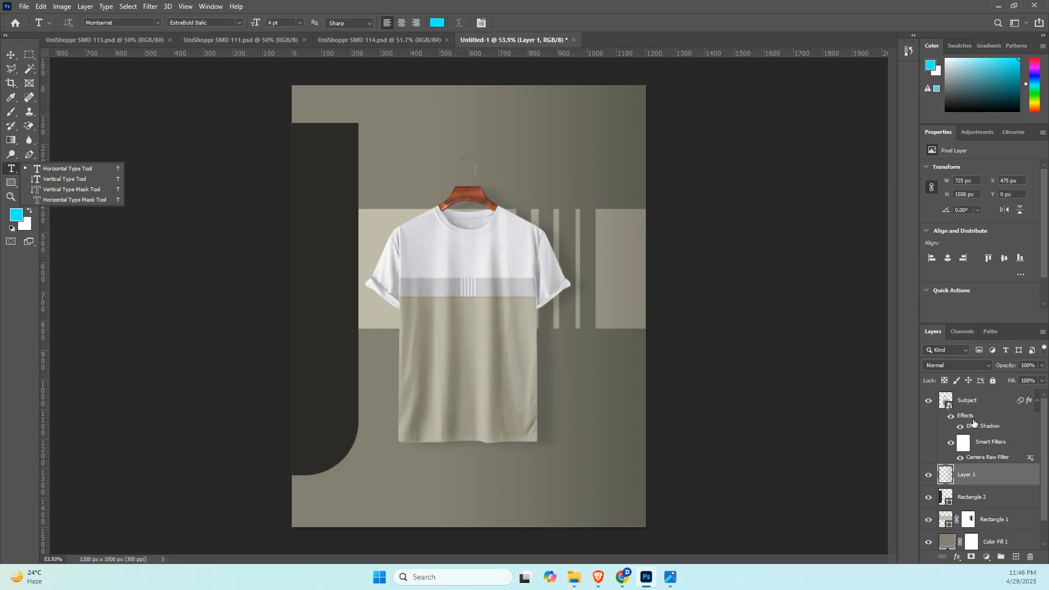
click(471, 136)
click(471, 136)
key(alt+Tab)
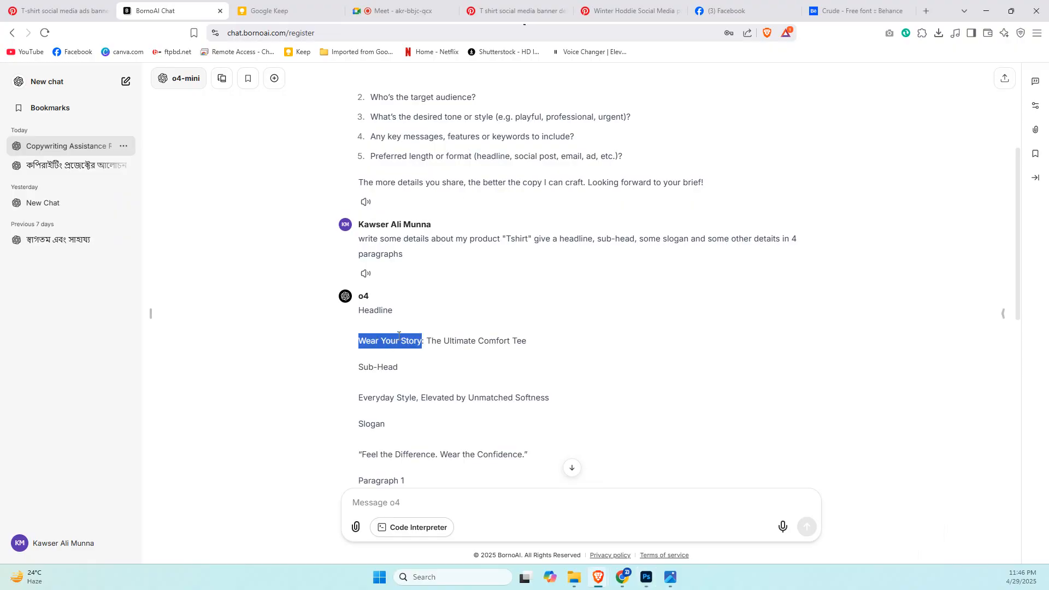
mouse_move(378, 338)
mouse_down()
mouse_move(359, 339)
mouse_move(380, 340)
mouse_up()
click(366, 339)
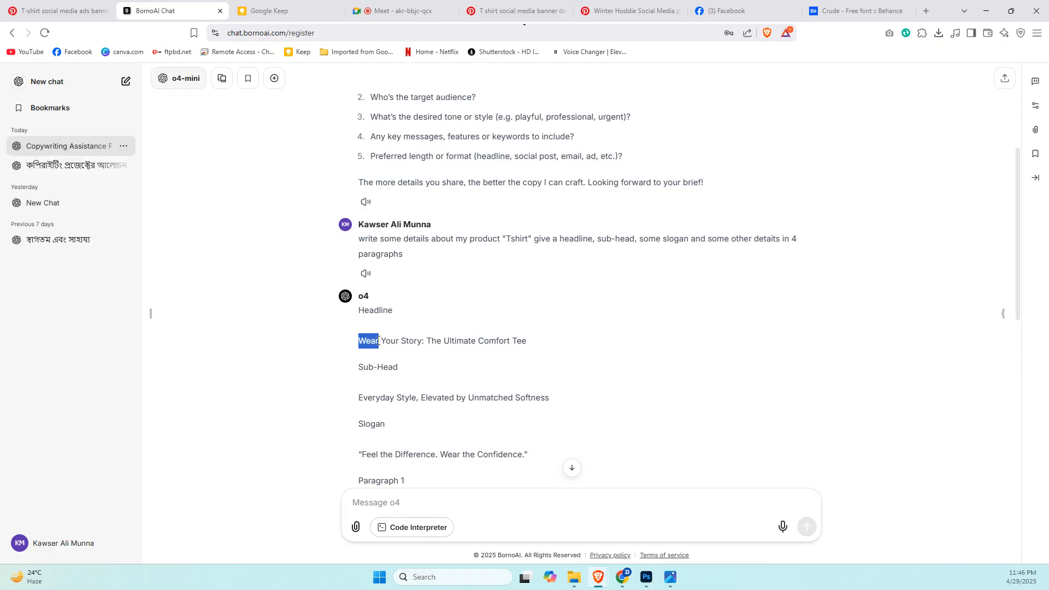
key(alt+Tab)
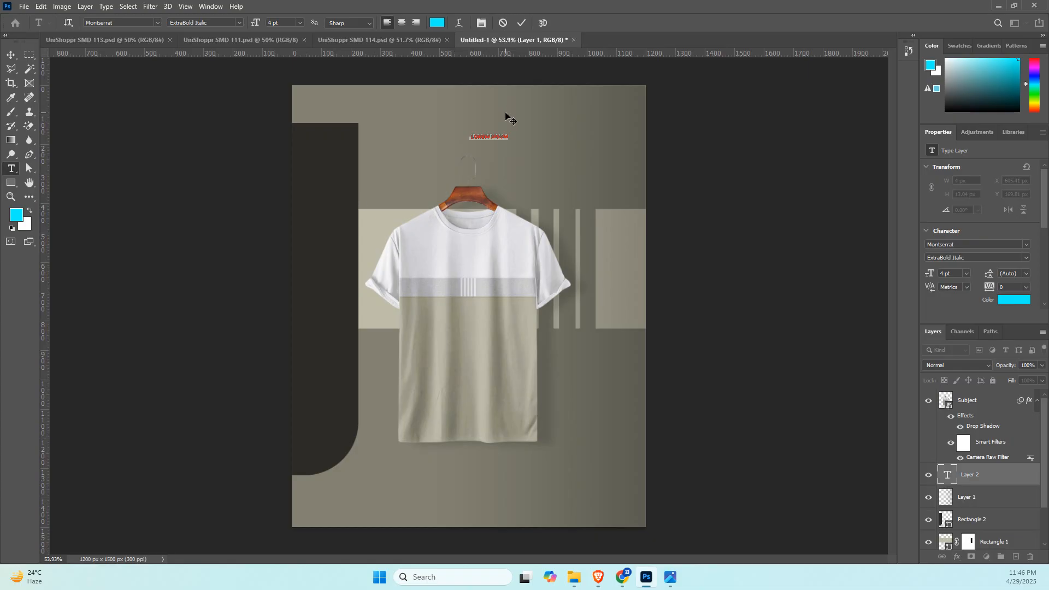
click(495, 138)
click(11, 54)
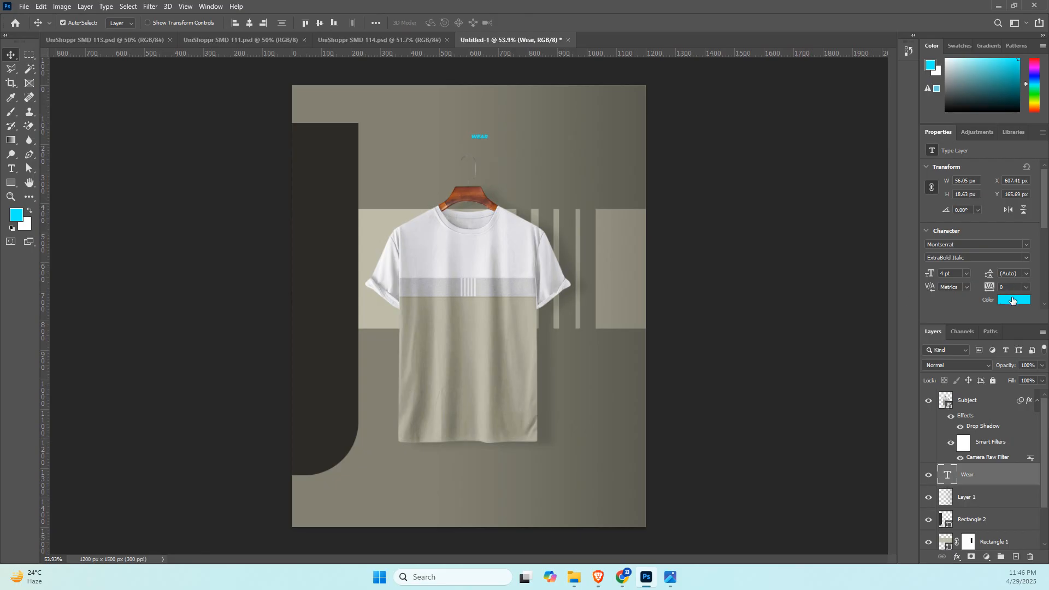
Set the "Wear" text's color to white (ffffff) and its font to Crude Regular.
click(1012, 300)
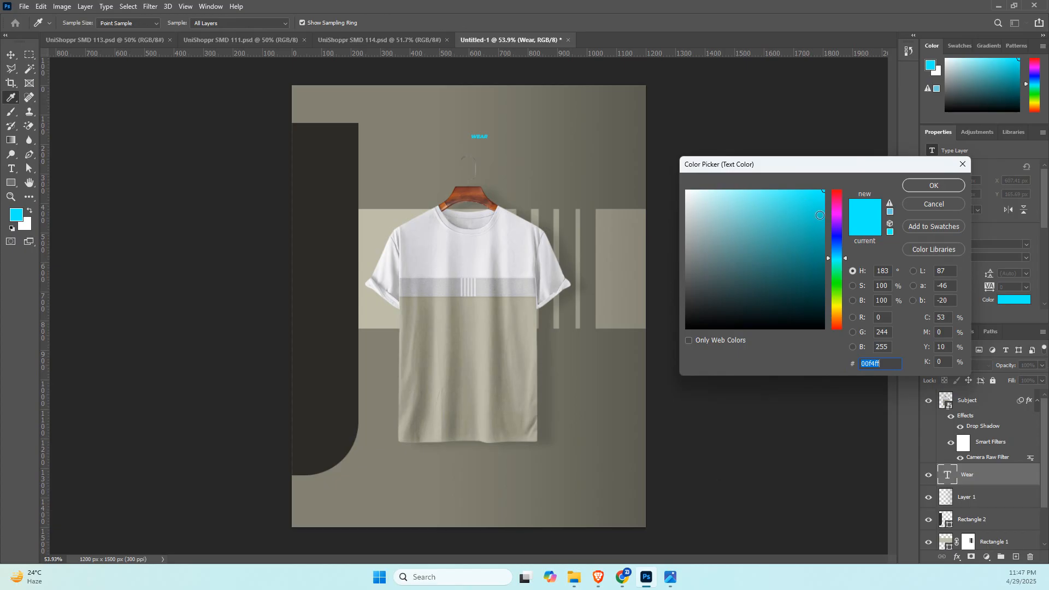
text(ffffff)
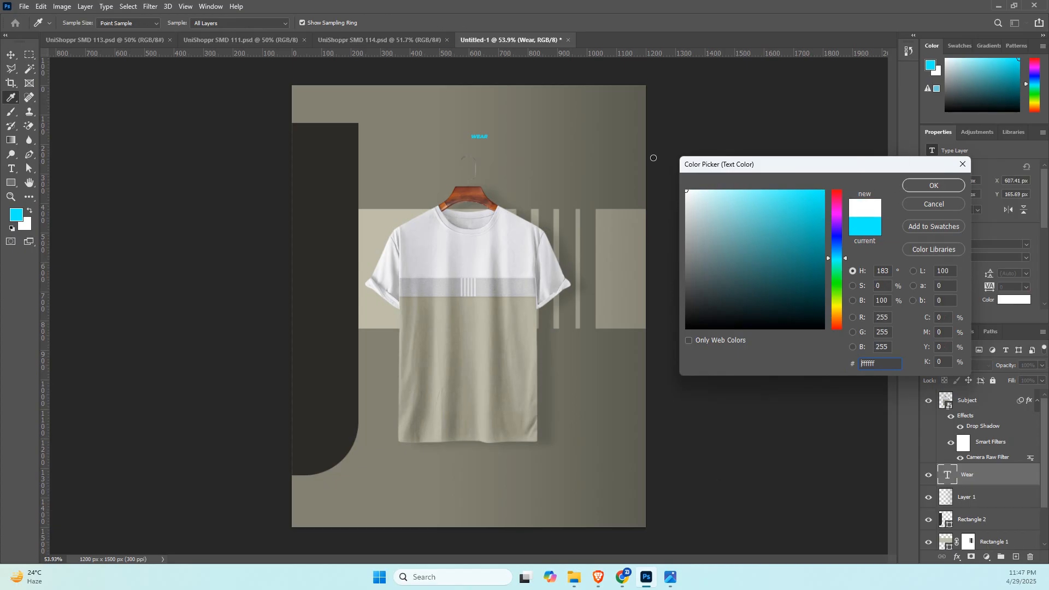
click(934, 186)
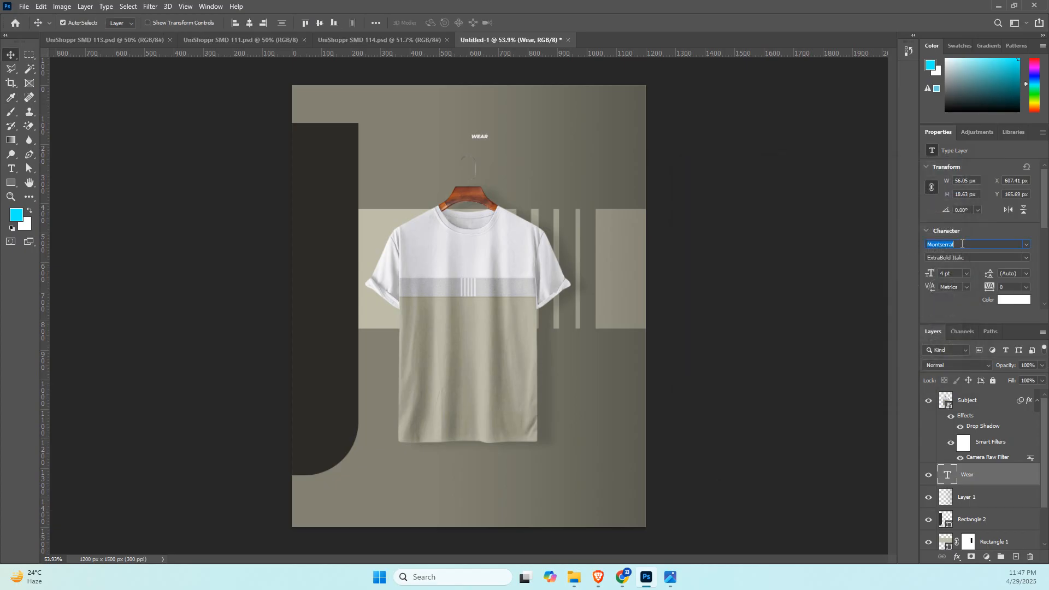
text(BODE)
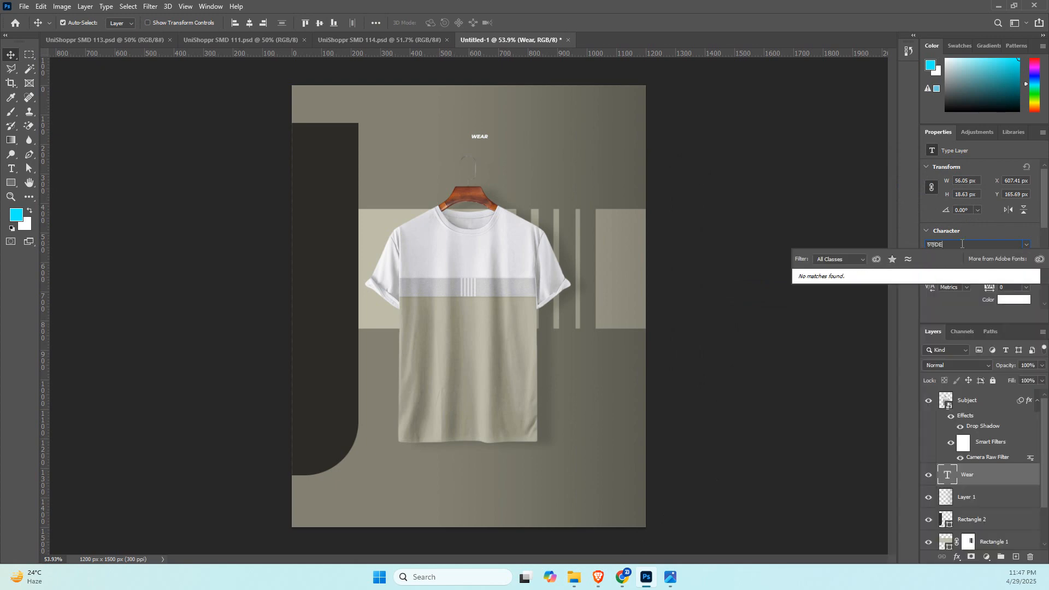
text(c)
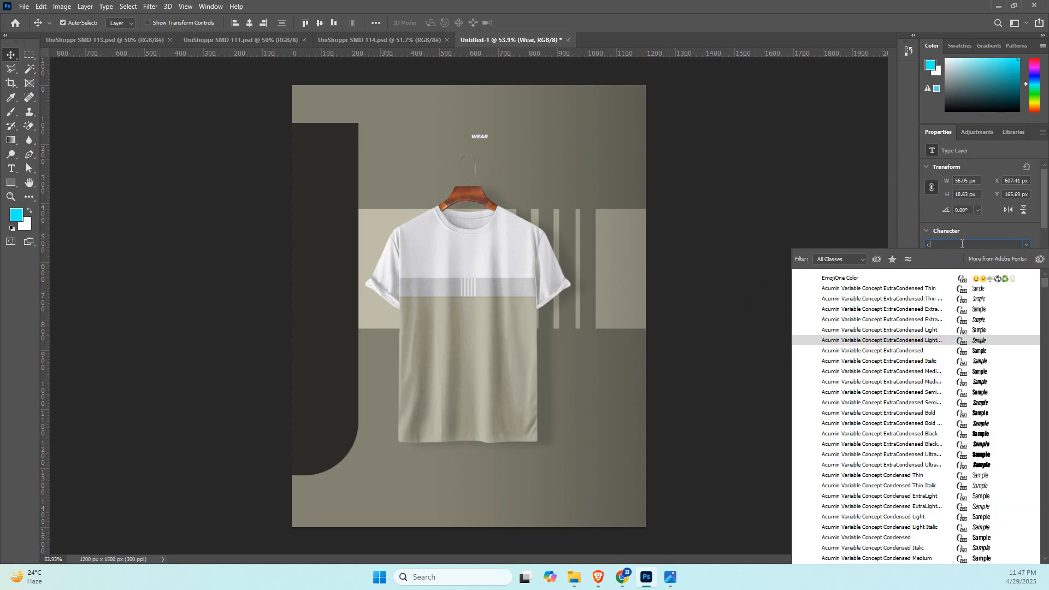
text(rude)
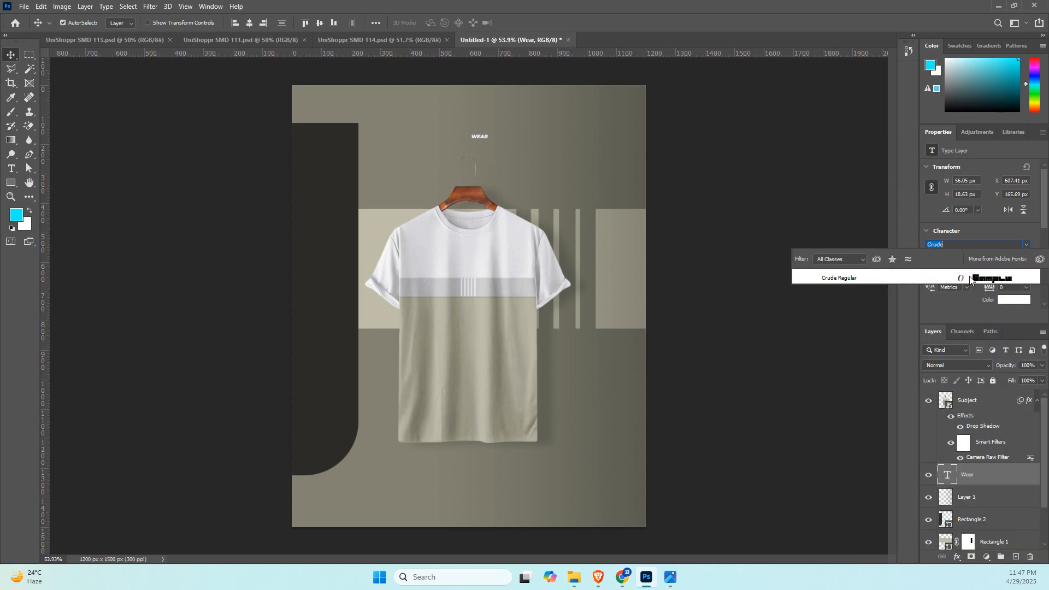
click(971, 278)
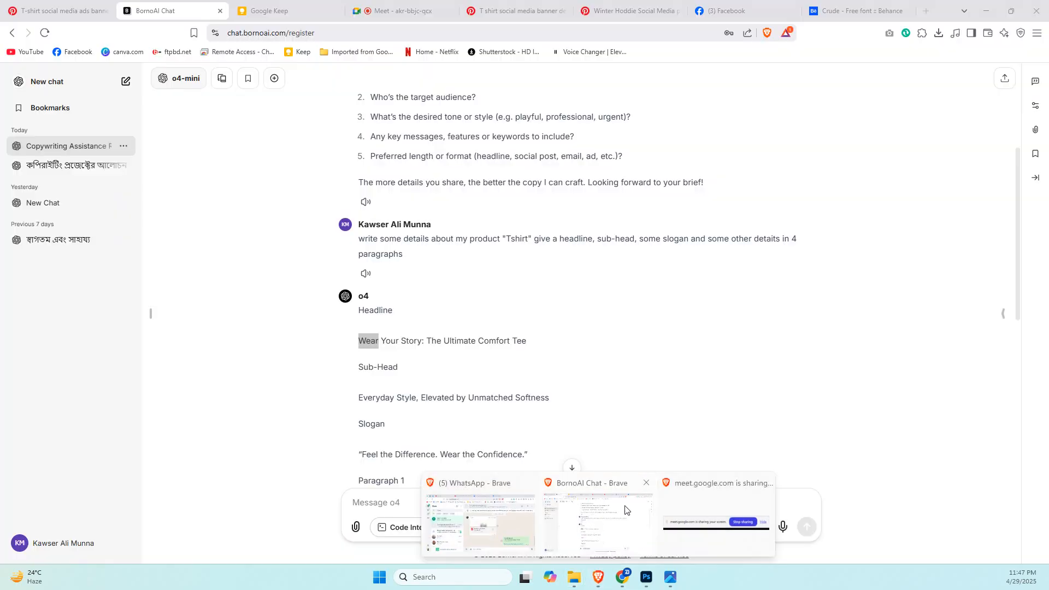
Switch to the browser and review the Pinterest hoodie post and the Tshirt Visual Design checklist in Google Keep.
click(628, 512)
click(634, 10)
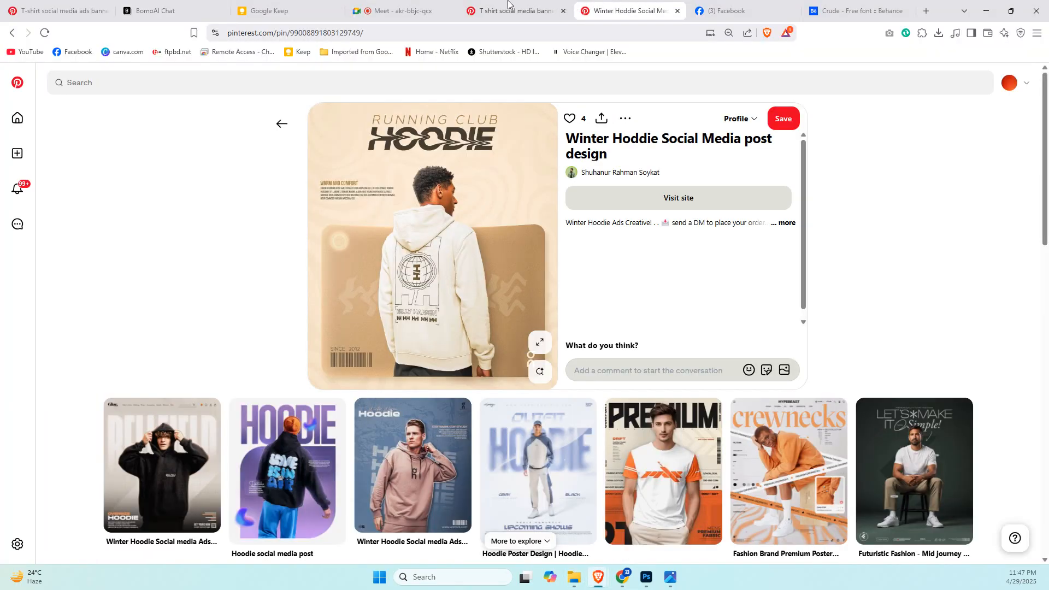
click(405, 11)
click(273, 10)
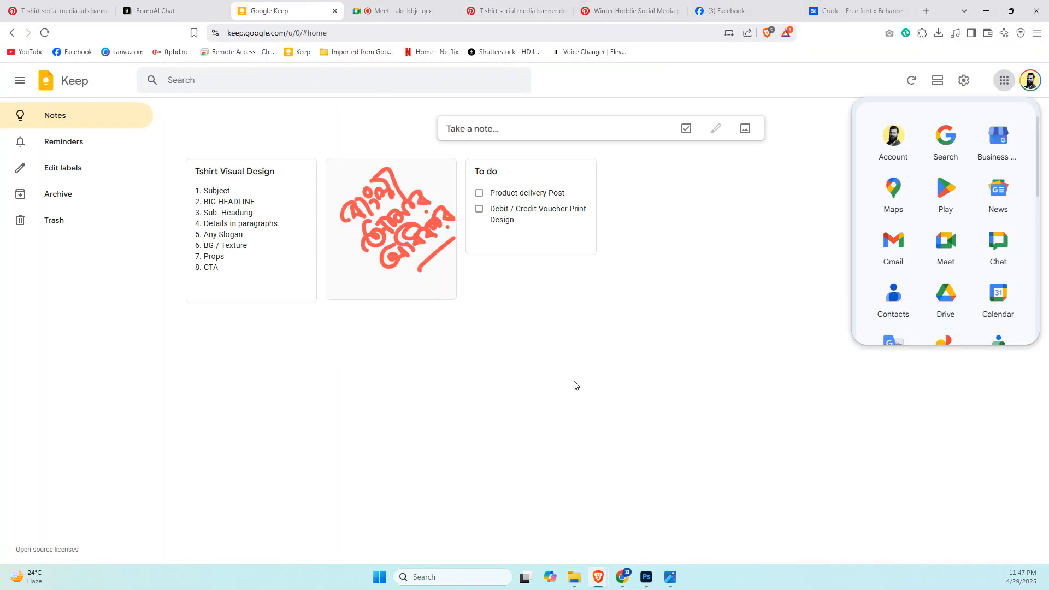
click(255, 260)
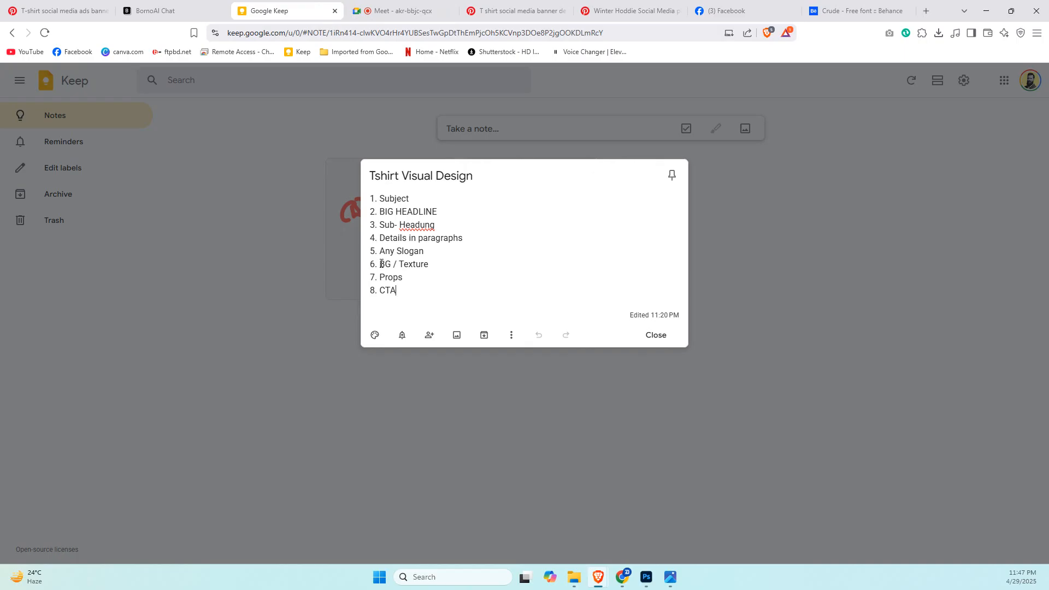
drag(381, 264, 430, 265)
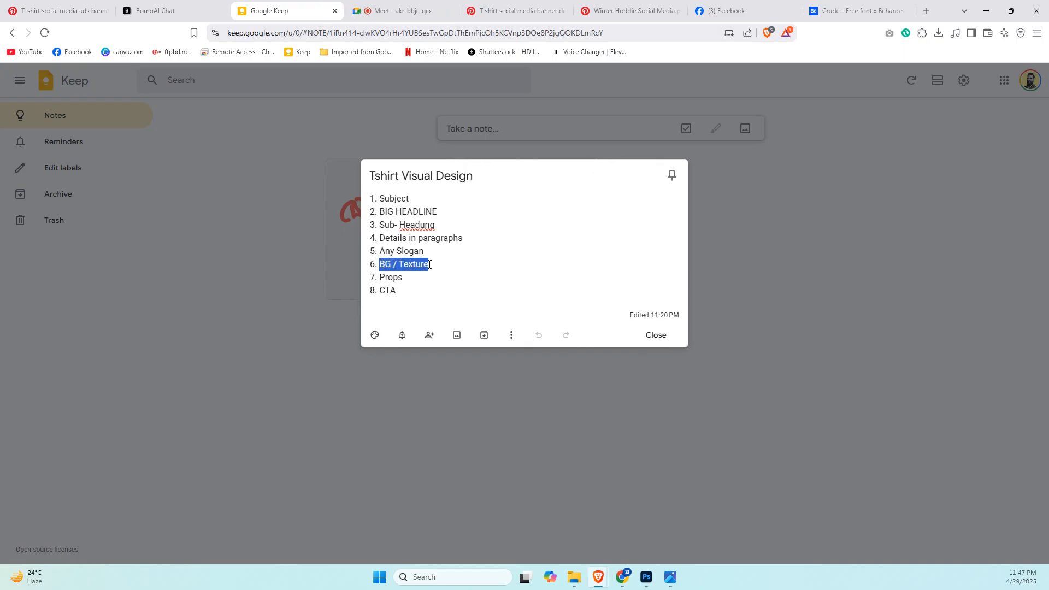
drag(379, 199, 439, 215)
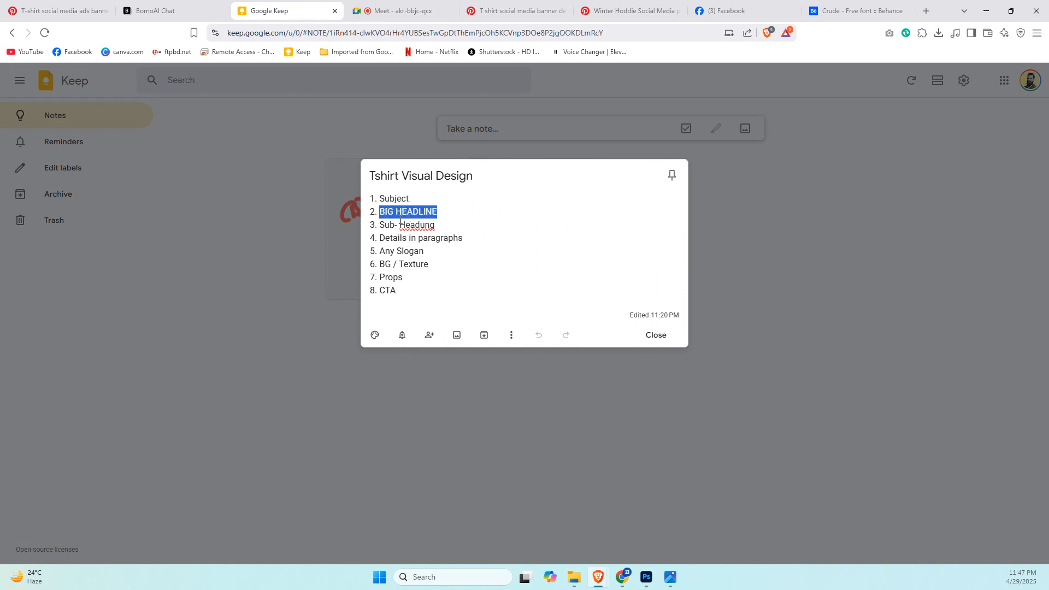
drag(381, 228, 446, 226)
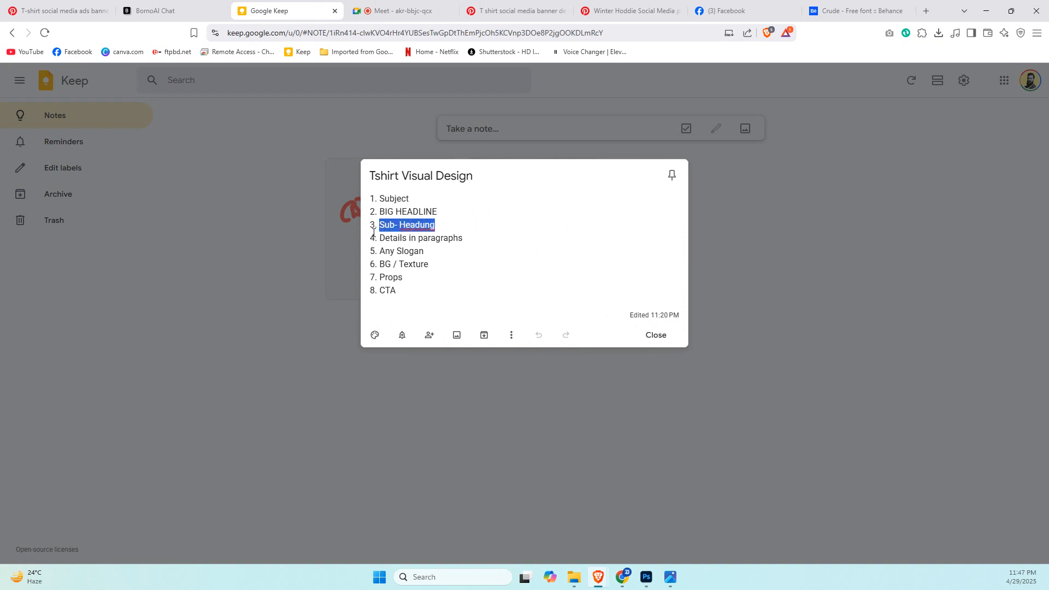
drag(383, 236, 451, 243)
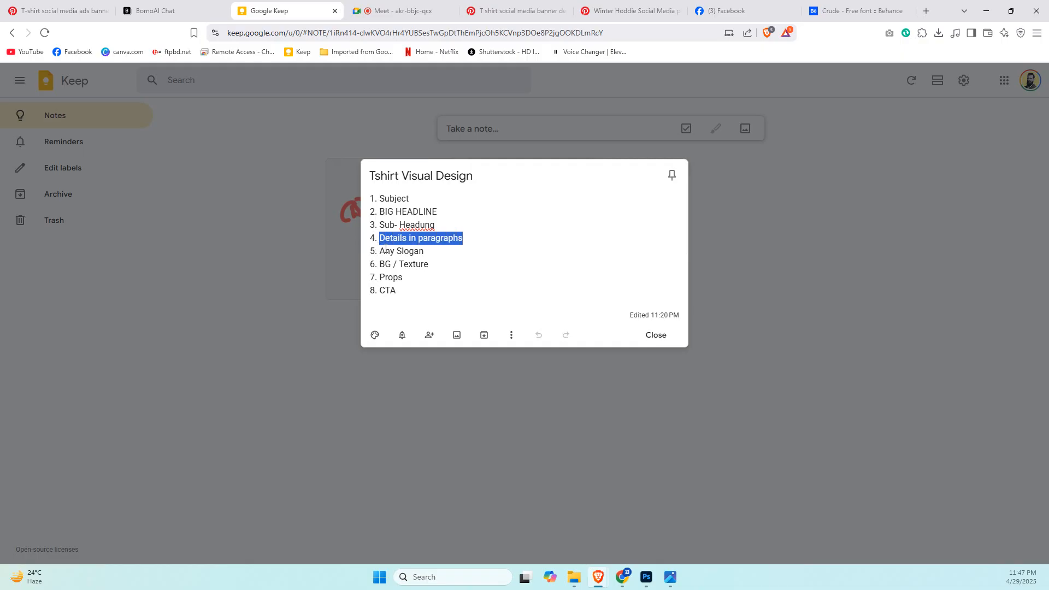
drag(383, 251, 425, 255)
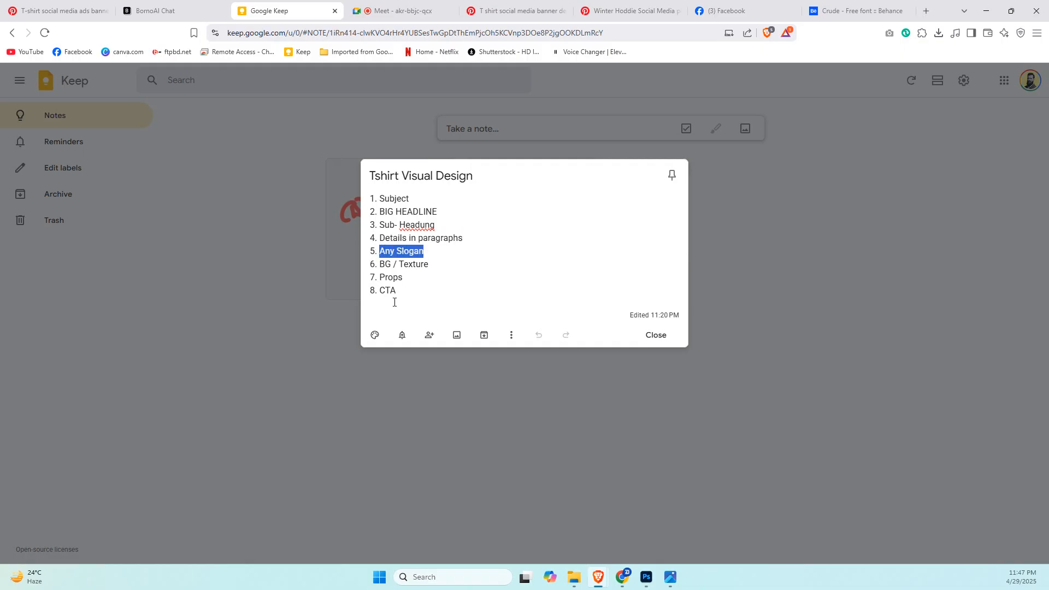
click(768, 224)
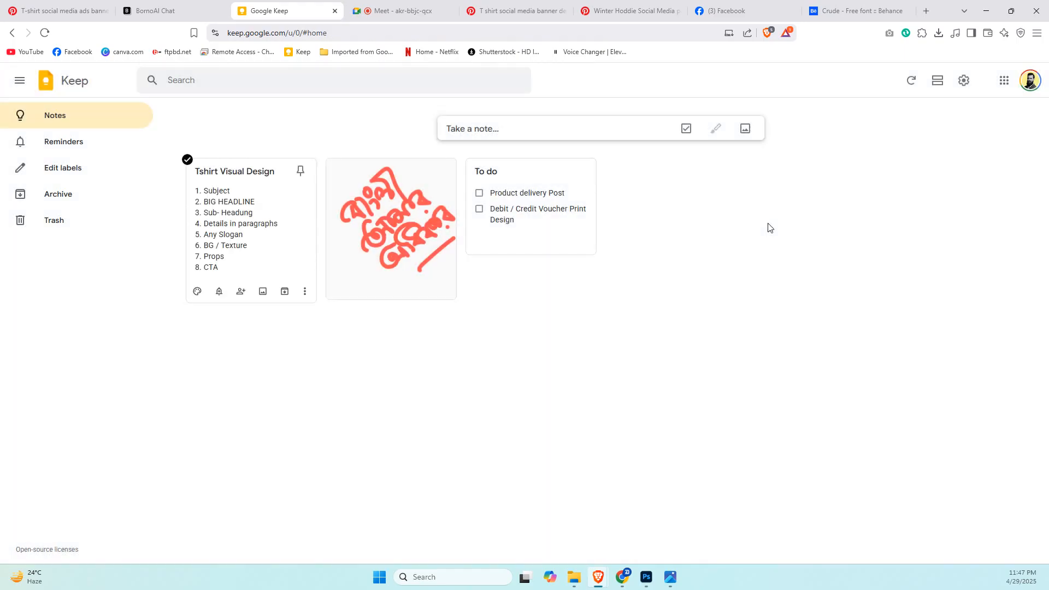
Return to Photoshop, enlarge the "Wear" text to about 527 px wide and place it behind the T-shirt's hanger.
click(650, 579)
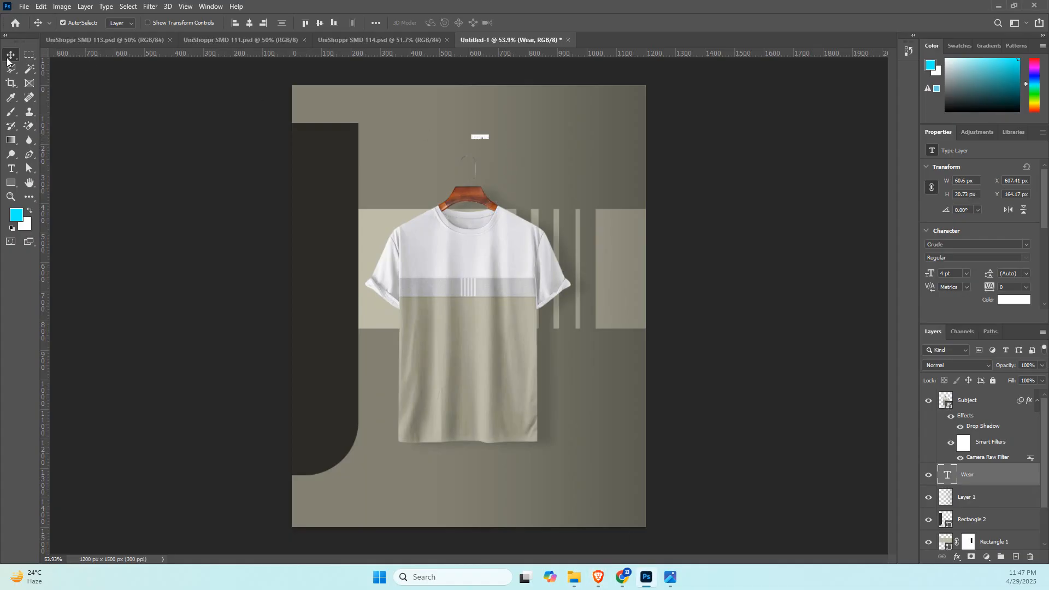
key(ctrl+t)
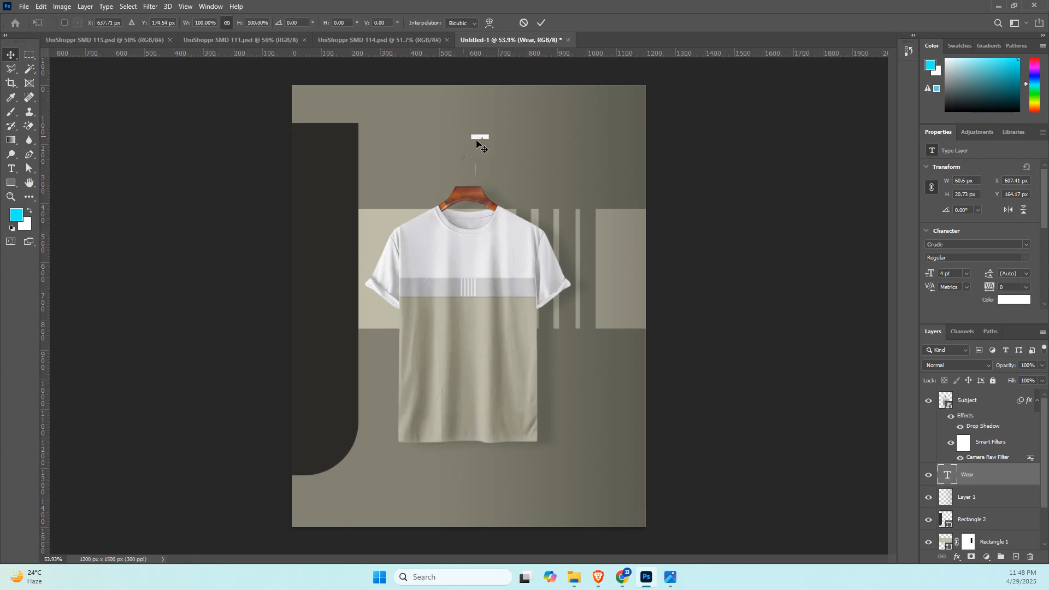
drag(490, 142, 496, 188)
drag(469, 156, 492, 172)
key(Return)
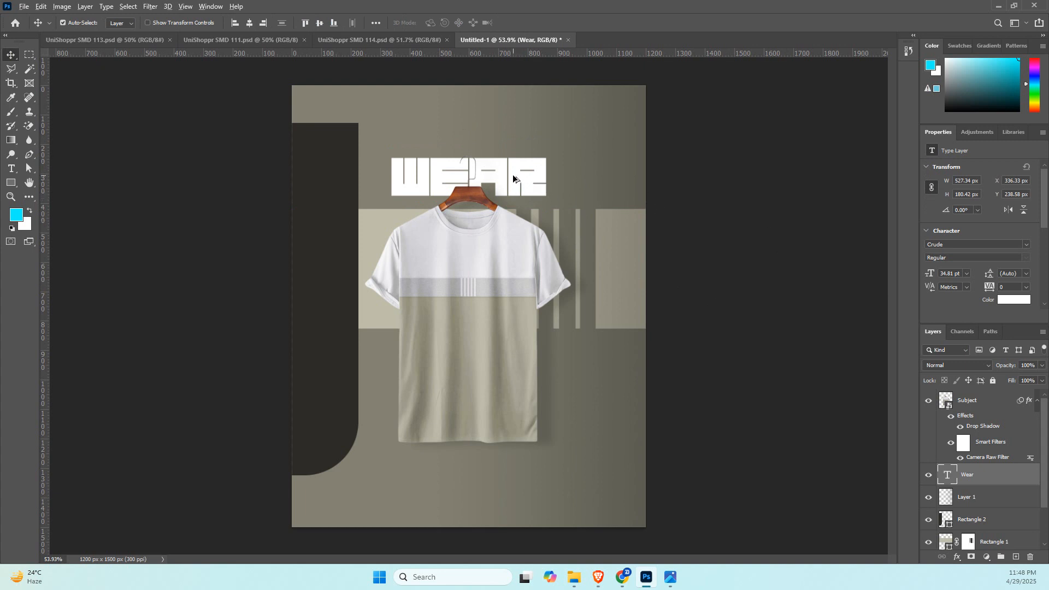
Duplicate the "Wear" text toward the canvas's upper-right corner and change the copy's wording to "your story".
drag(519, 178, 592, 115)
double_click(592, 114)
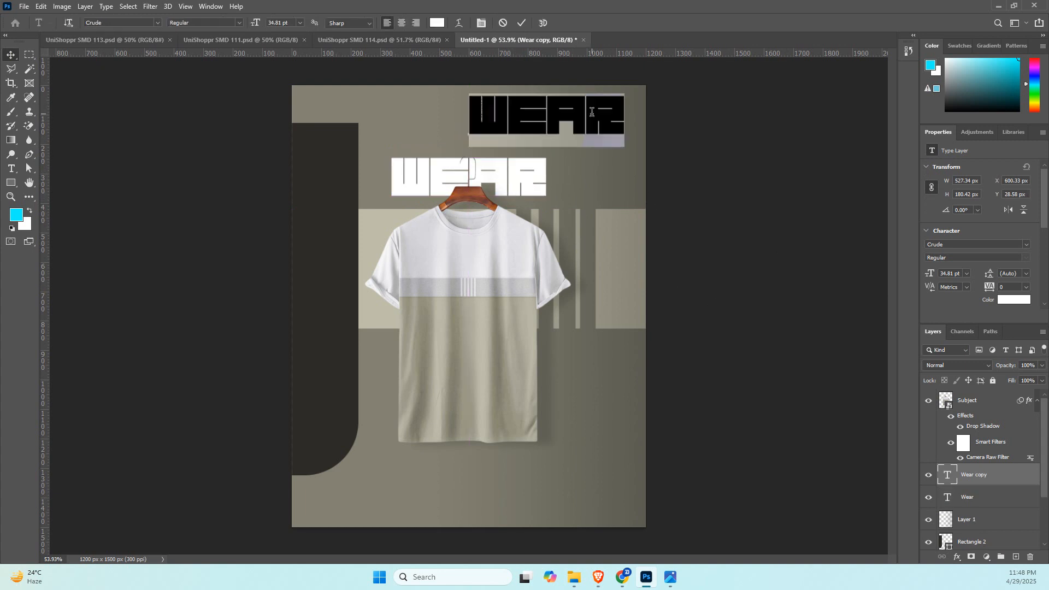
text(YOUR)
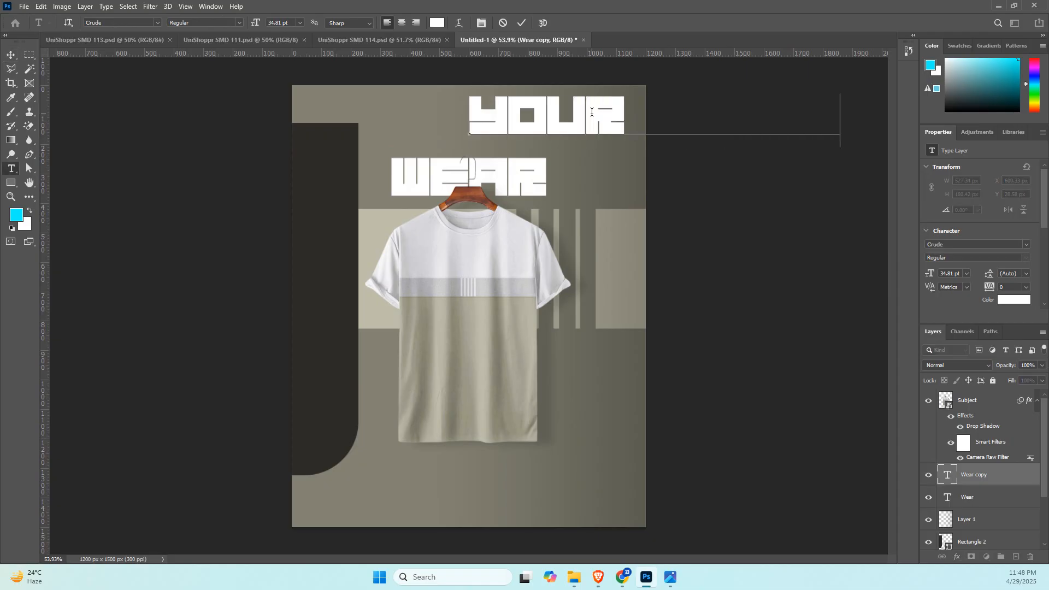
Scale the "your story" text down to about 288 px wide and position it just under the right end of "Wear".
click(11, 55)
key(ctrl+t)
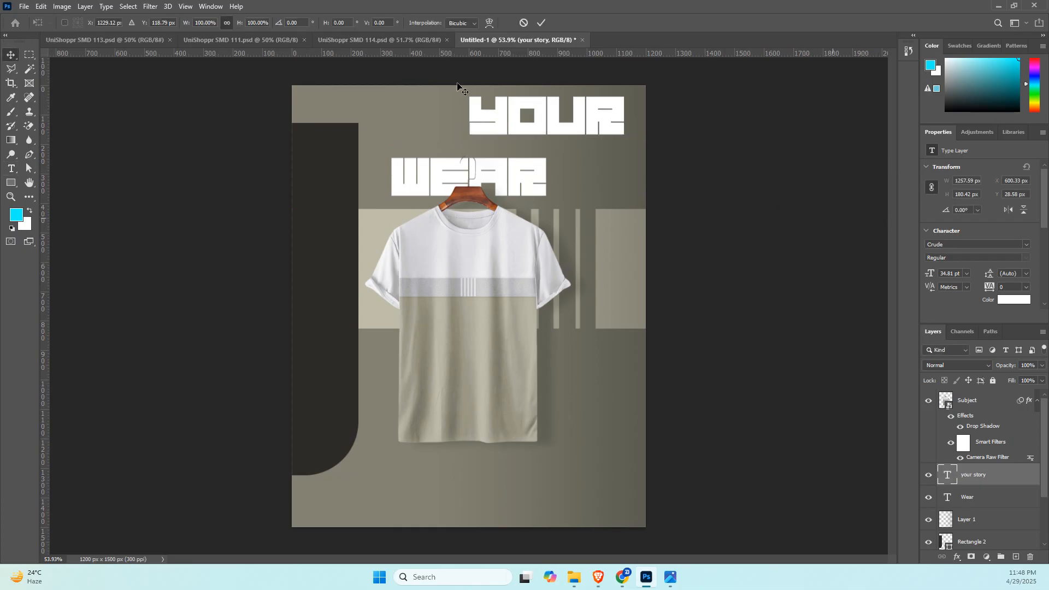
drag(654, 94, 536, 203)
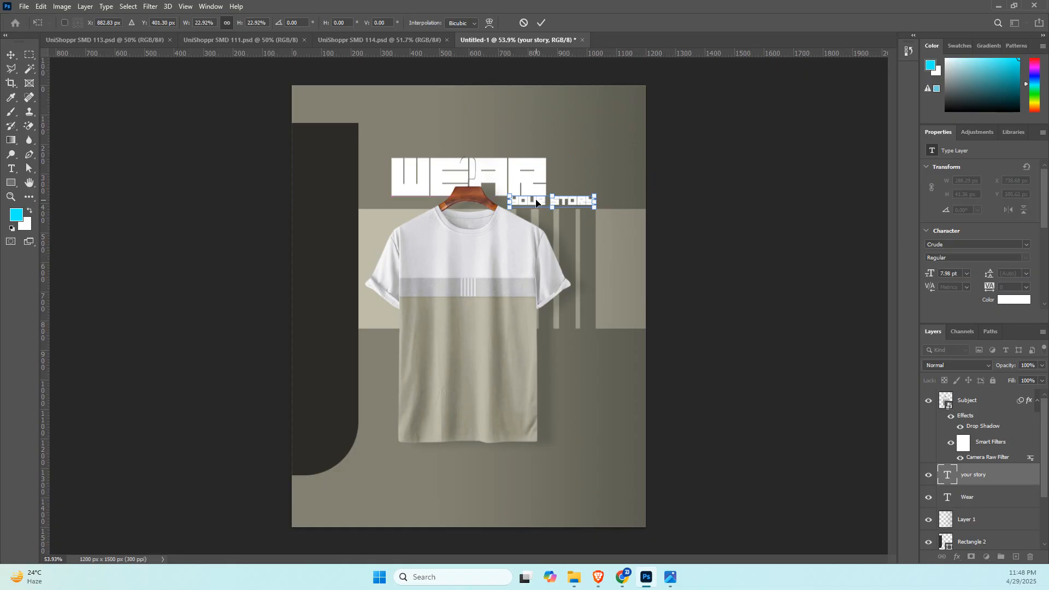
key(Return)
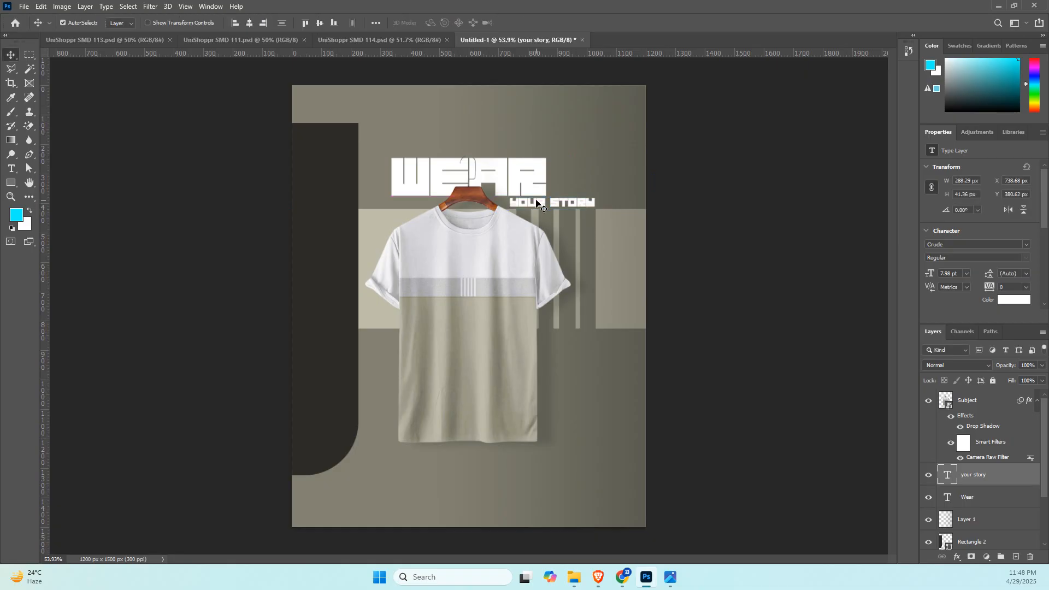
key(Left)
key(Left)
key(Left)
key(Left)
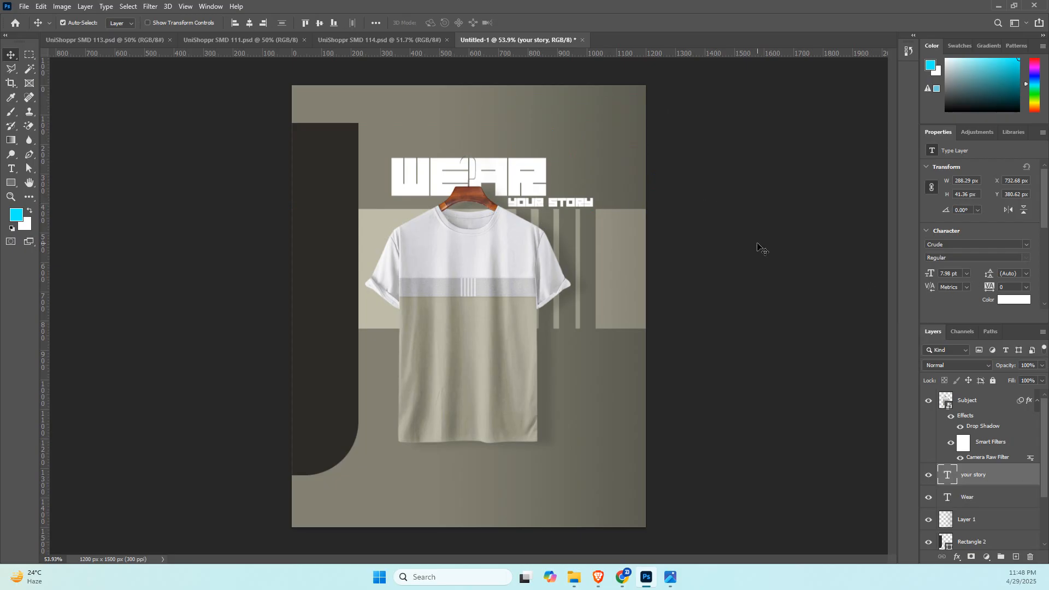
Duplicate "Wear" behind the T-shirt's lower part, enlarge the copy to about 701 px wide, and reduce its opacity.
click(760, 247)
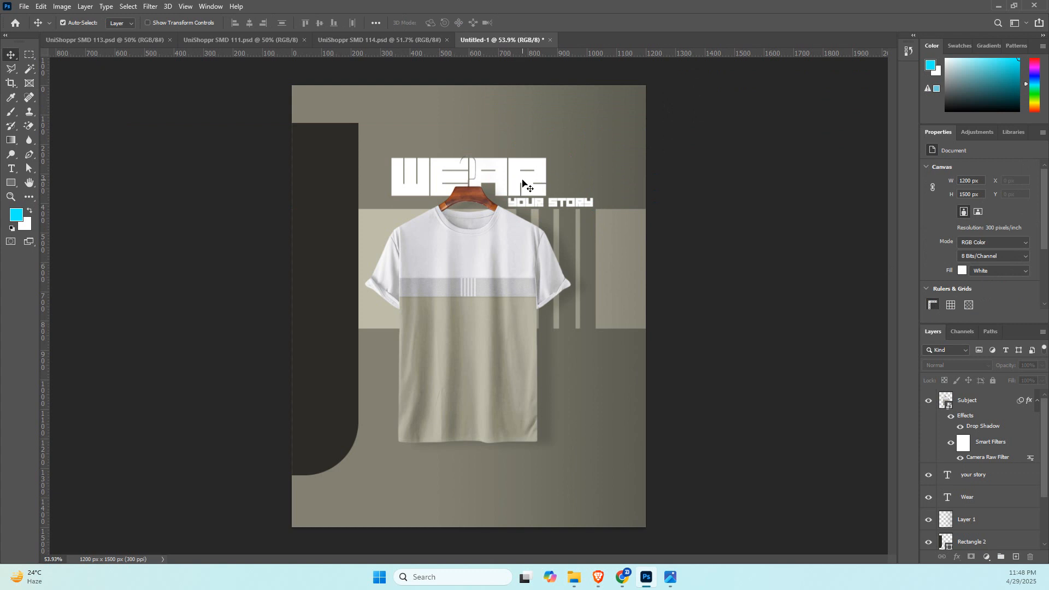
click(524, 181)
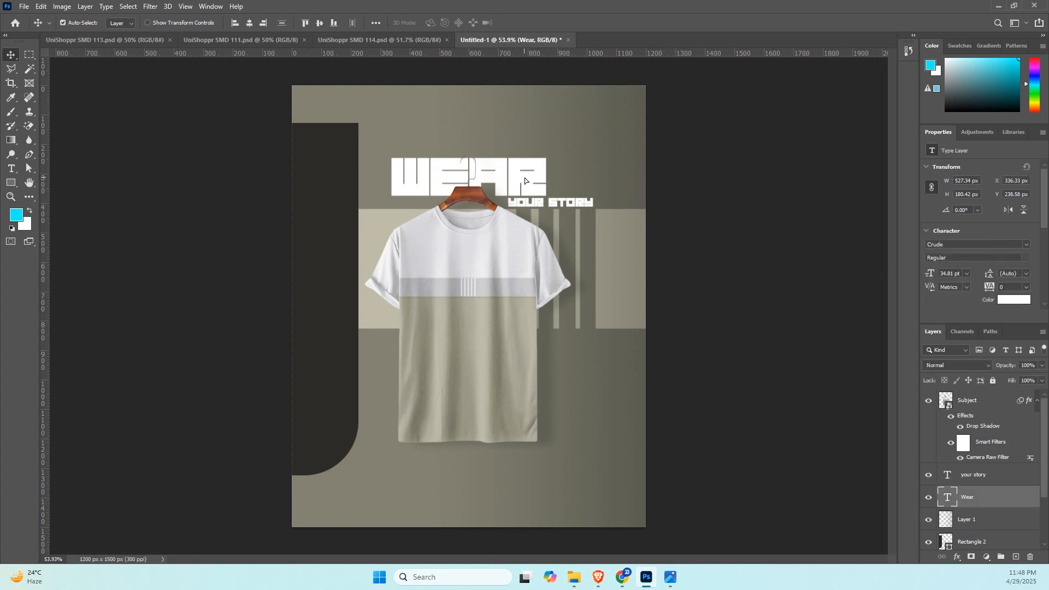
drag(524, 181, 601, 354)
key(ctrl+t)
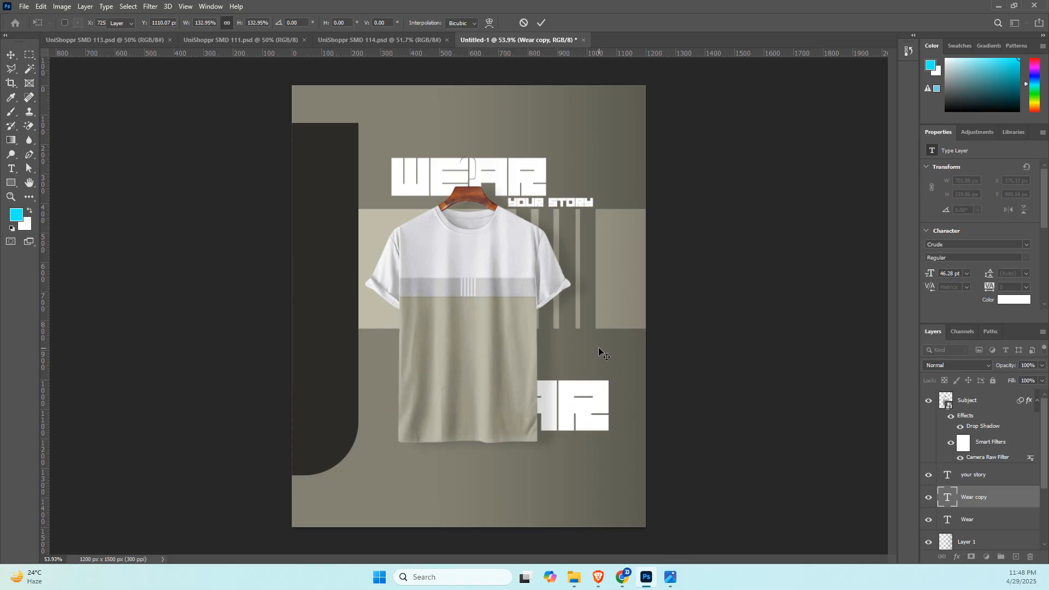
key(Return)
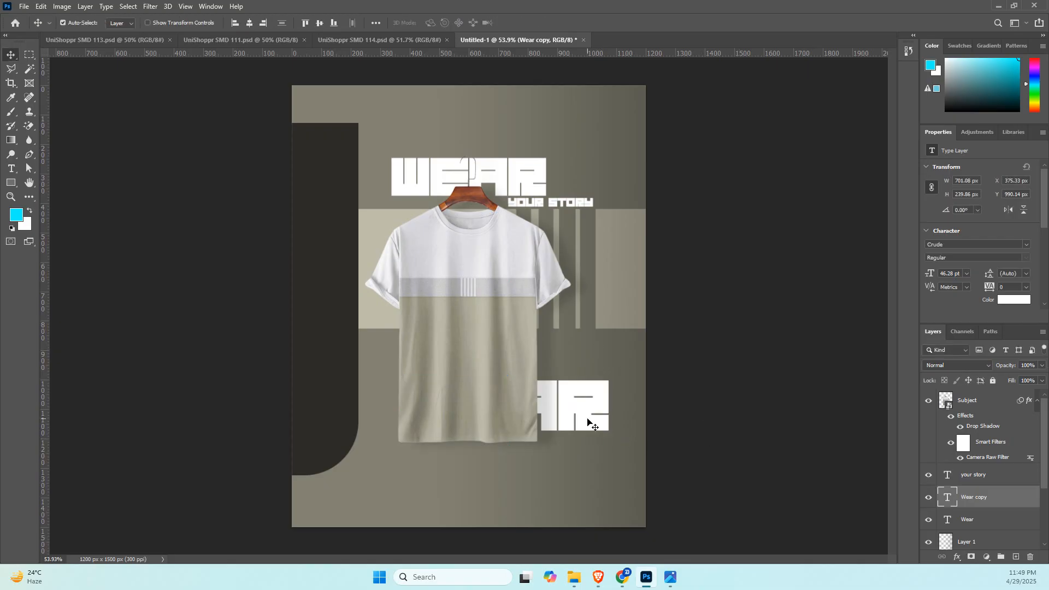
drag(1007, 366, 962, 368)
key(Return)
Switch to the browser and open The Digital Academy private group on Facebook.
key(alt+Tab)
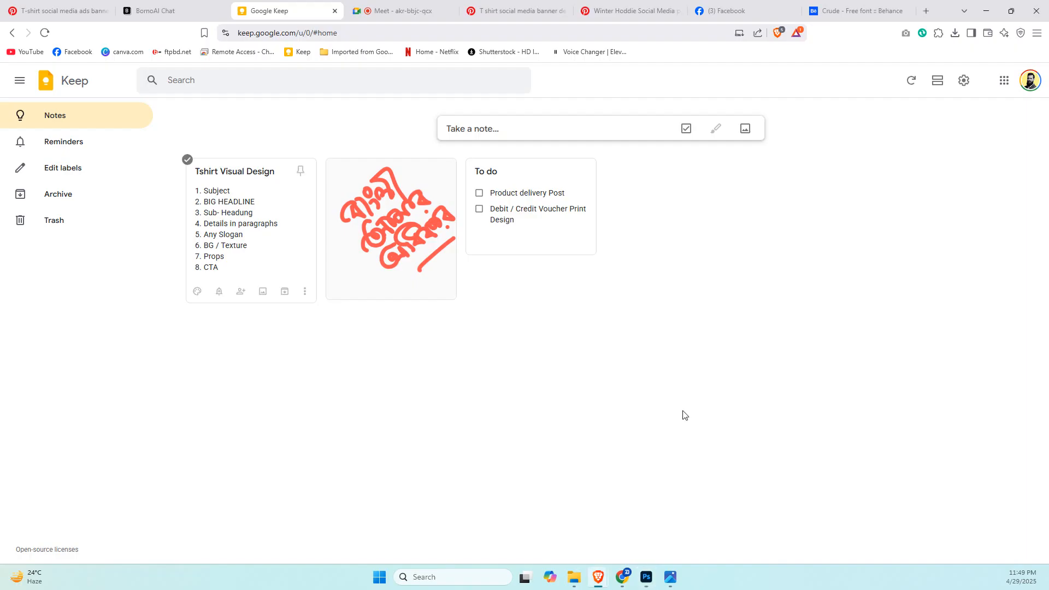
click(734, 6)
click(22, 80)
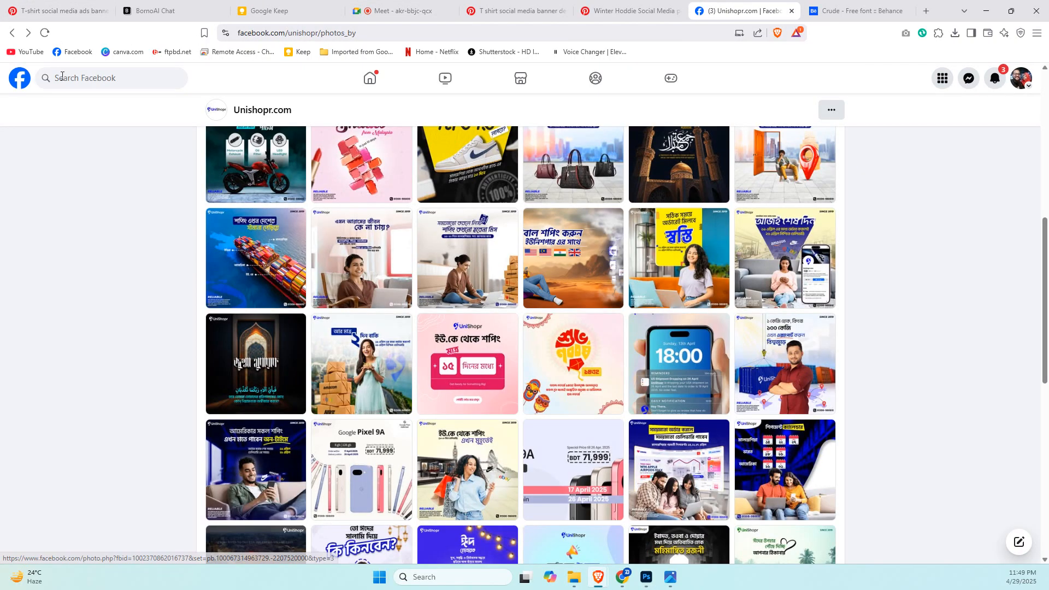
click(61, 76)
click(70, 164)
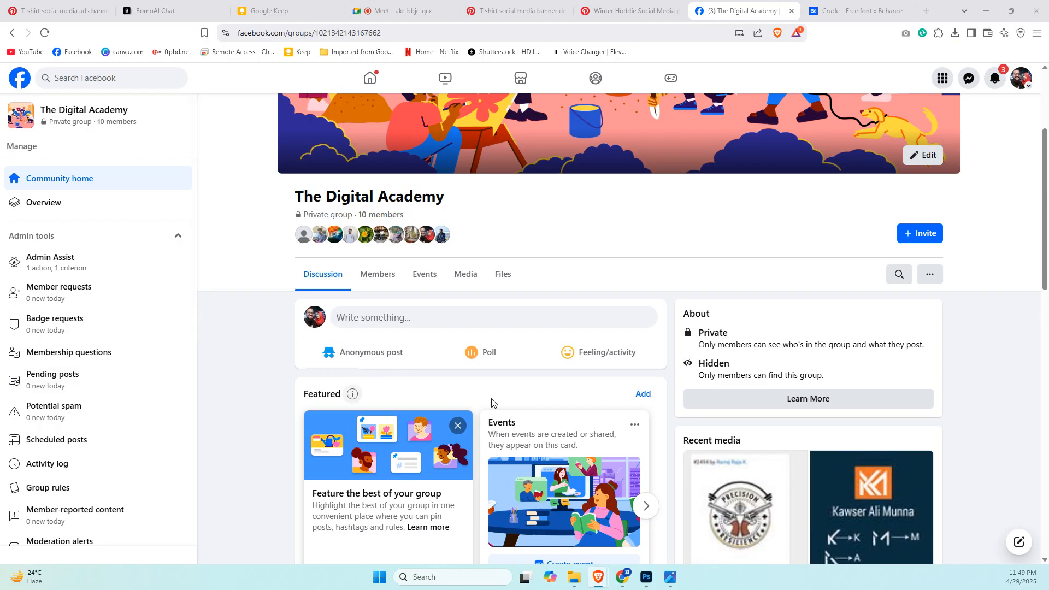
Look through The Digital Academy group's posts, including the student designs and the GDMC 2nd Batch class schedule.
scroll(683, 382, down, 7)
scroll(681, 381, down, 4)
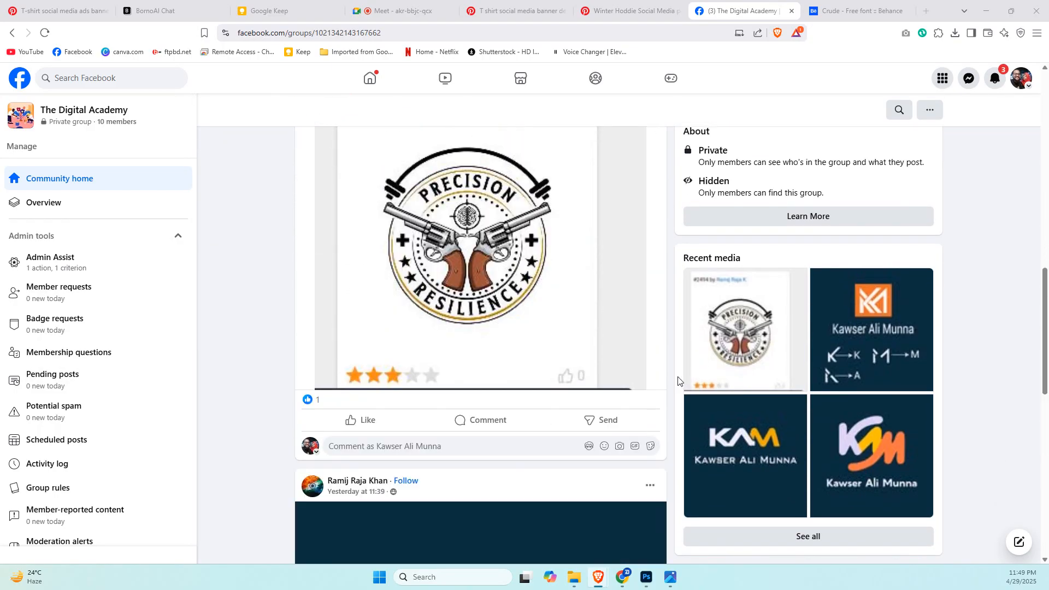
scroll(676, 379, up, 4)
scroll(673, 378, down, 5)
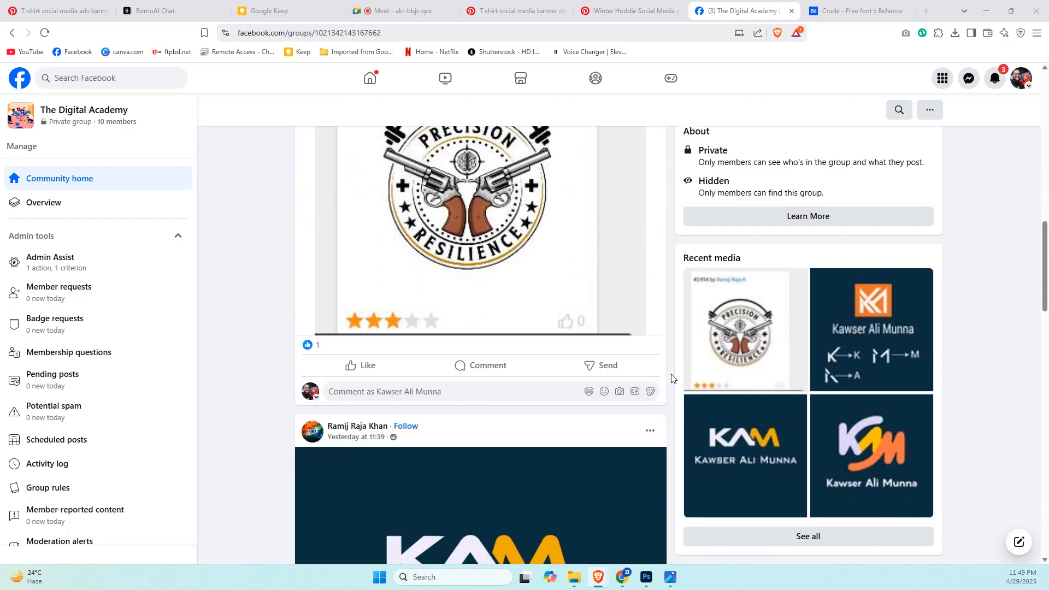
scroll(671, 378, down, 5)
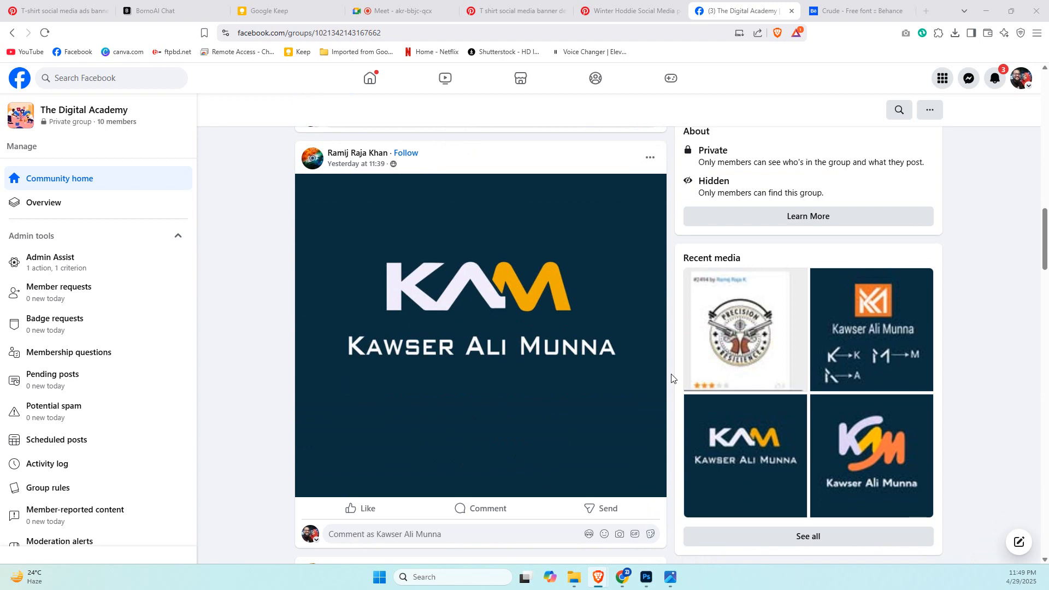
scroll(672, 378, down, 15)
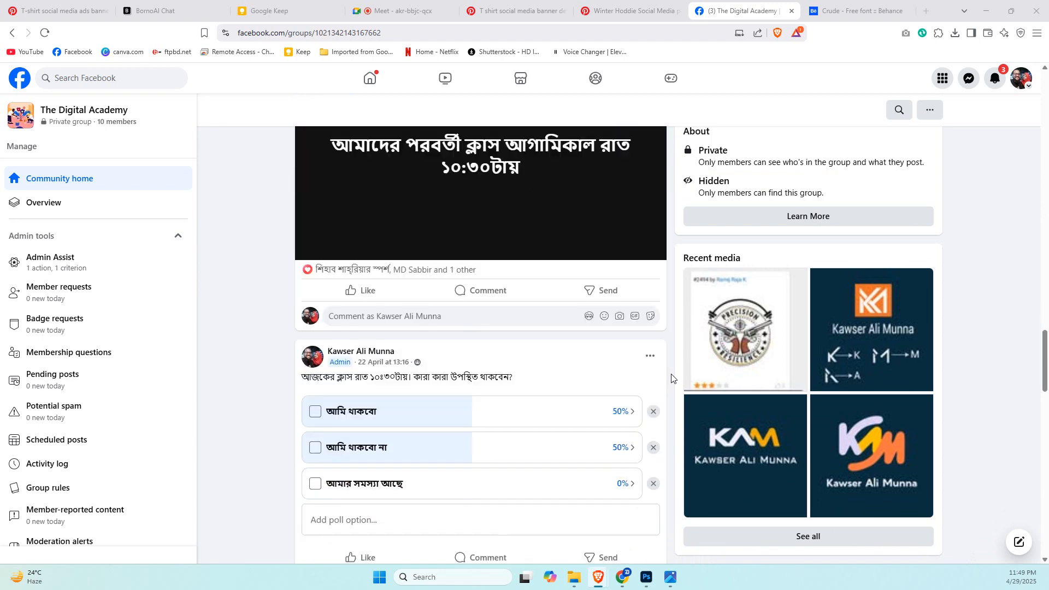
scroll(672, 378, down, 6)
scroll(671, 378, down, 12)
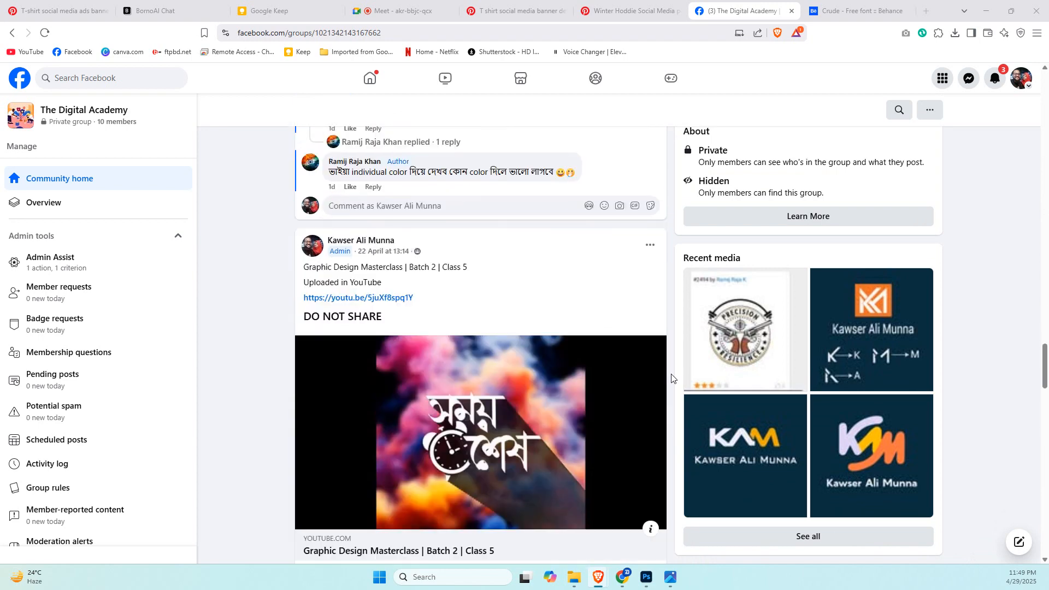
scroll(671, 378, down, 20)
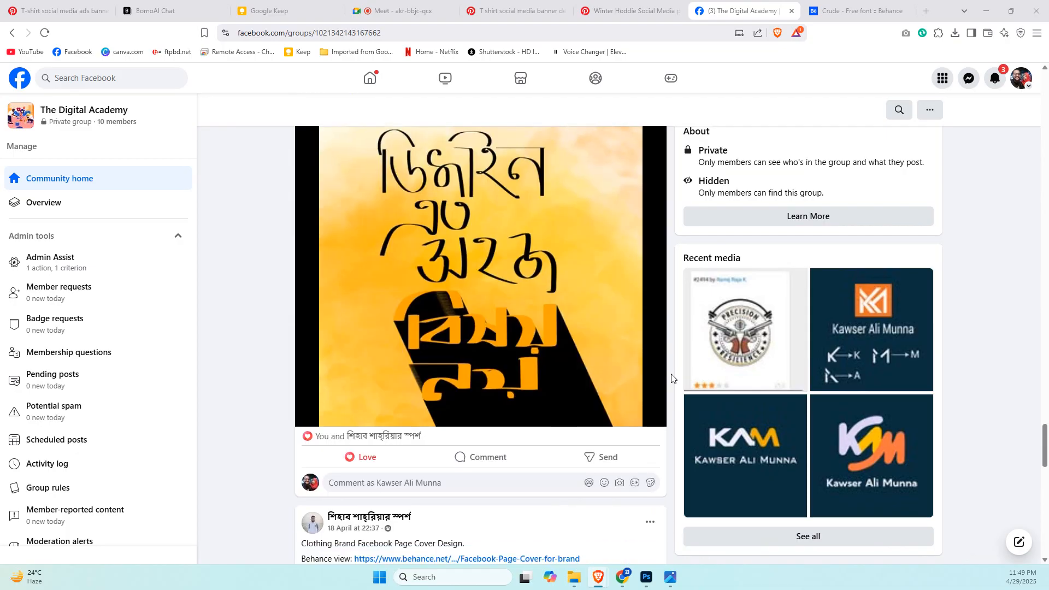
scroll(672, 379, down, 20)
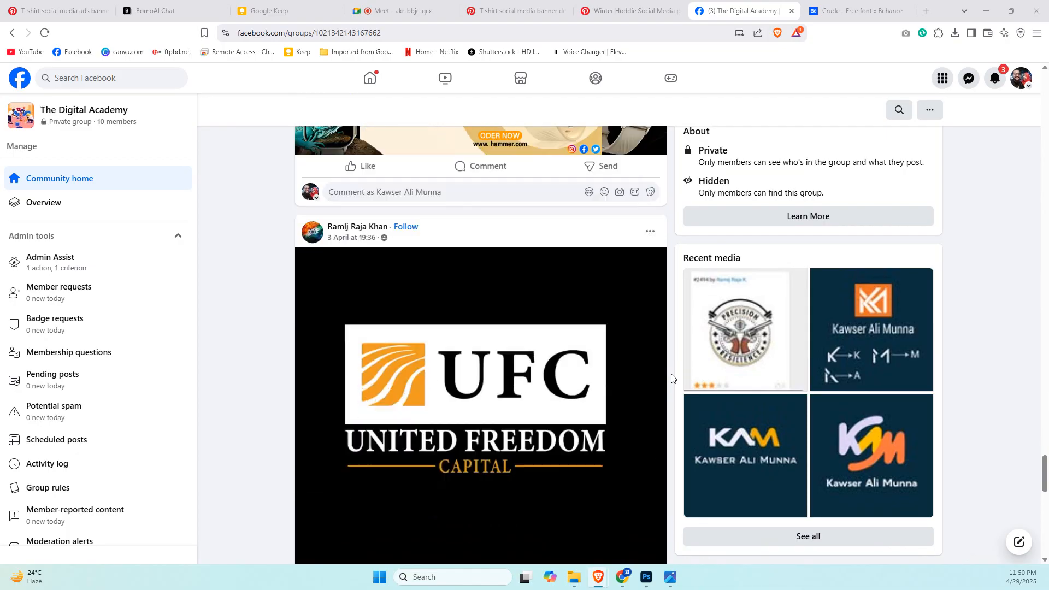
scroll(672, 379, down, 4)
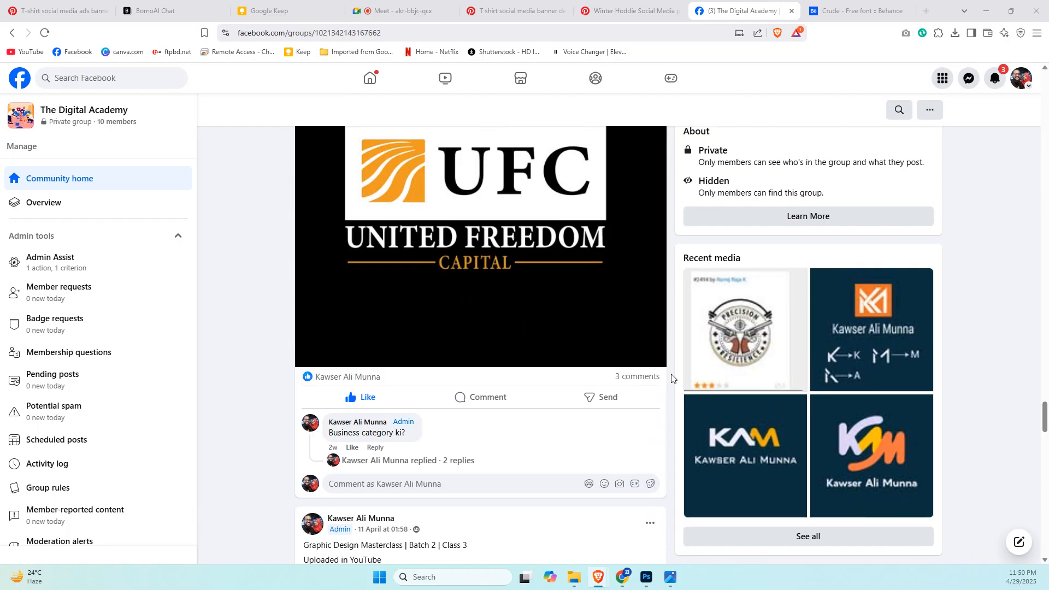
scroll(672, 379, down, 8)
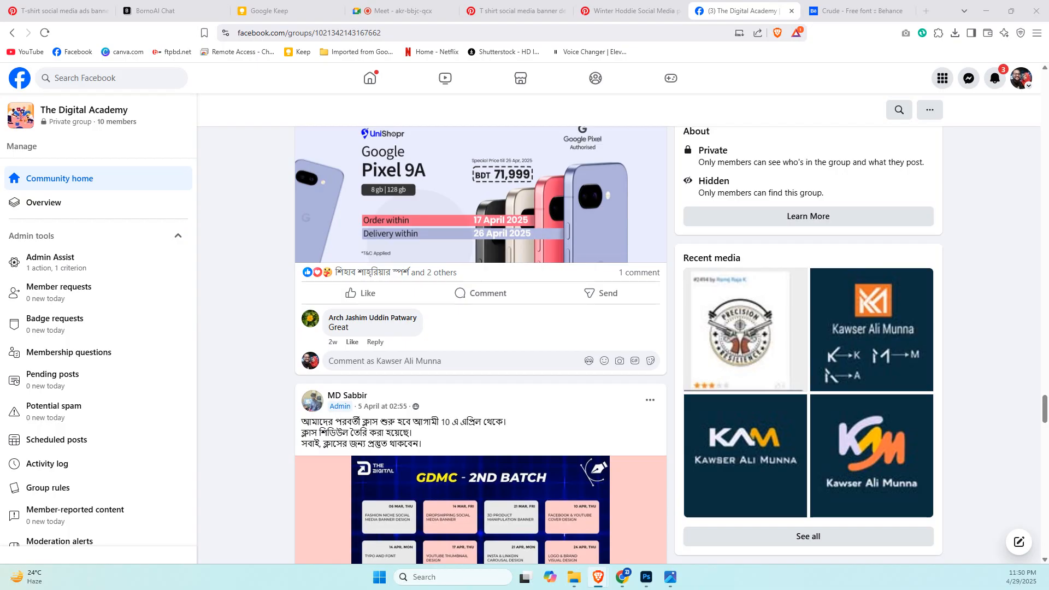
scroll(647, 412, down, 3)
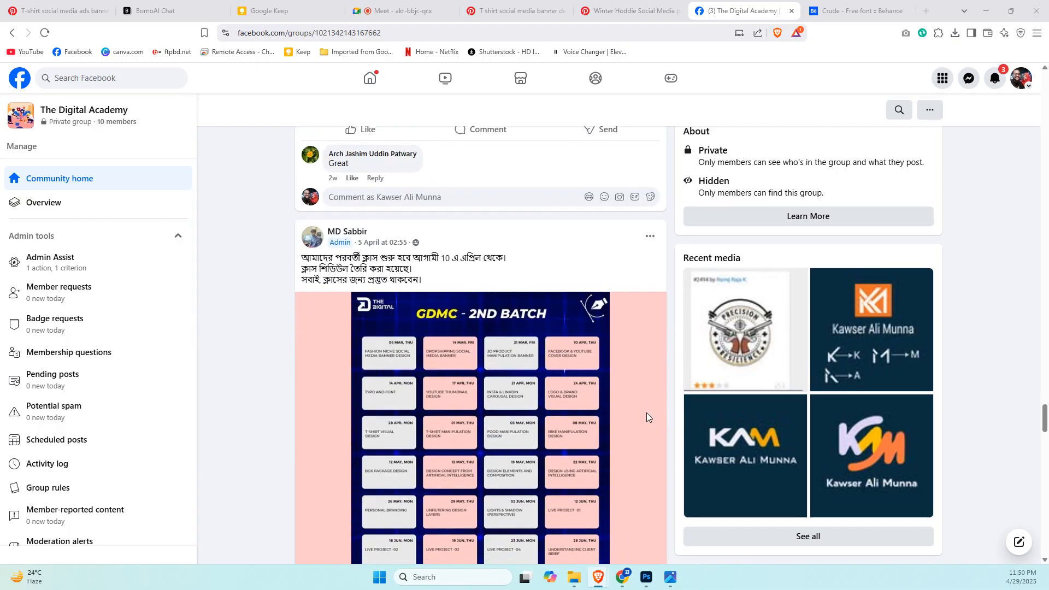
scroll(647, 412, up, 3)
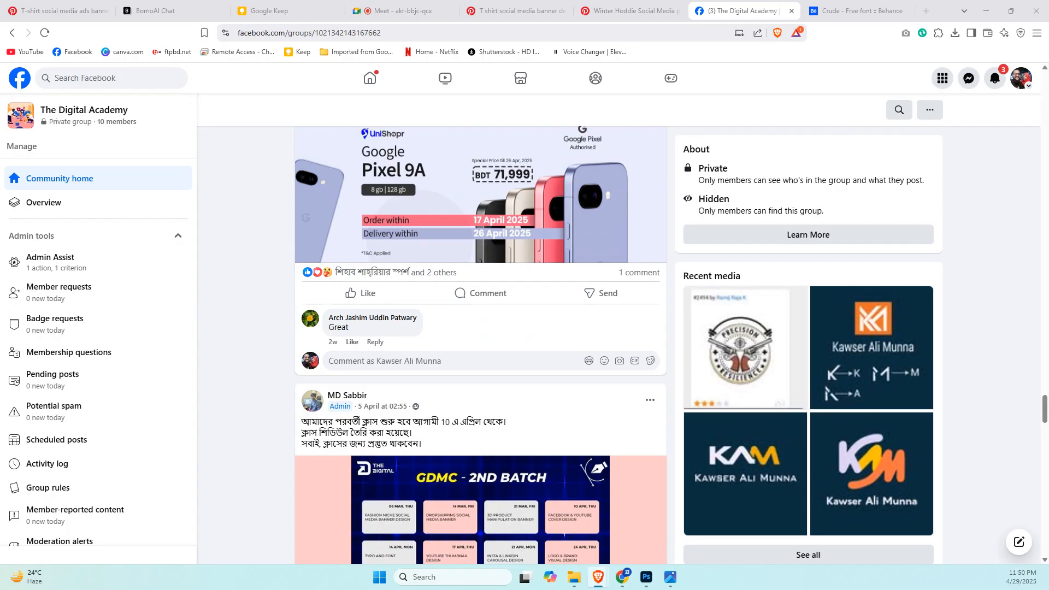
Open TanAinent Logo Brand Guidline.pdf in a new browser tab and reload it.
drag(0, 340, 447, 18)
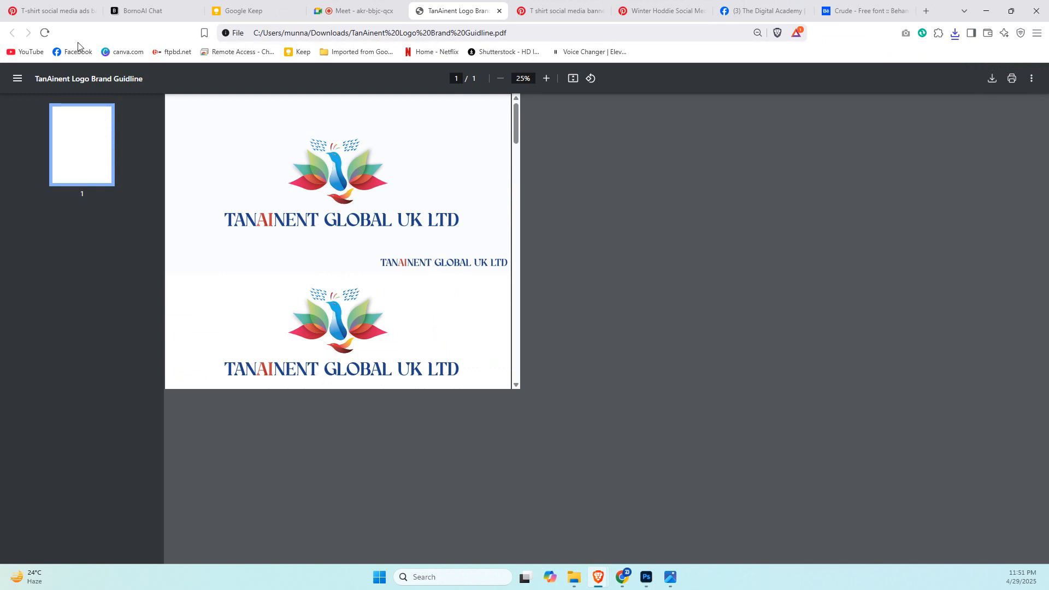
click(45, 34)
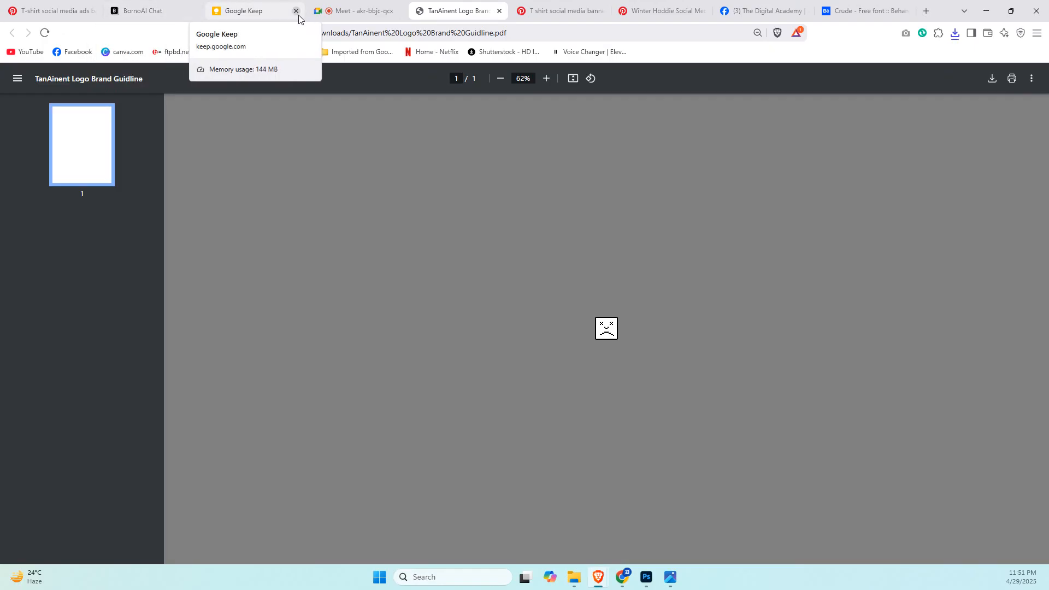
Close the Pinterest T-shirt banner, winter hoodie post, Facebook group and Behance Crude font tabs beside the PDF.
click(602, 11)
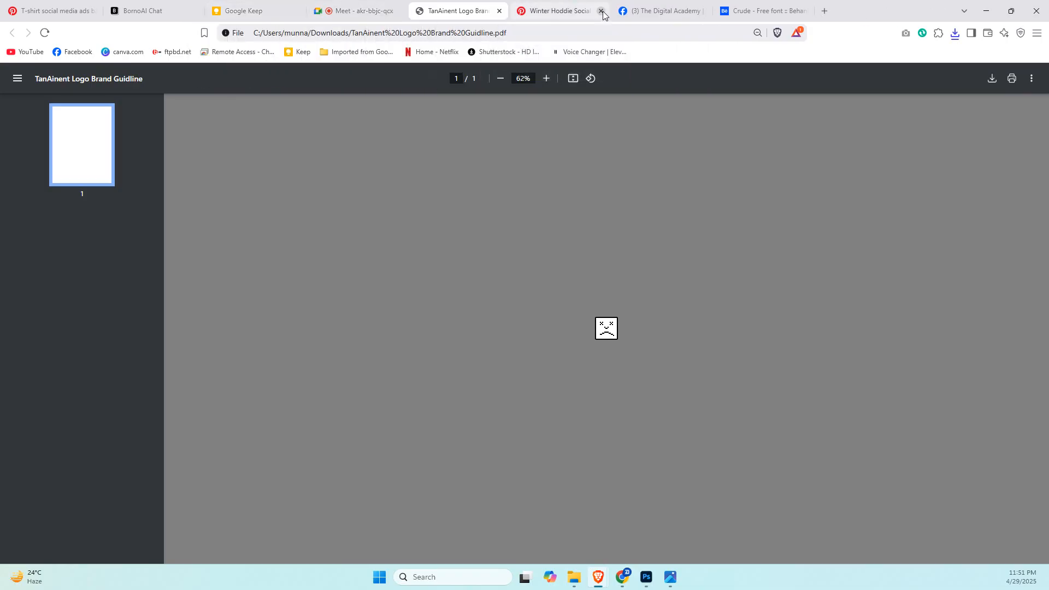
click(602, 11)
click(602, 11)
click(603, 12)
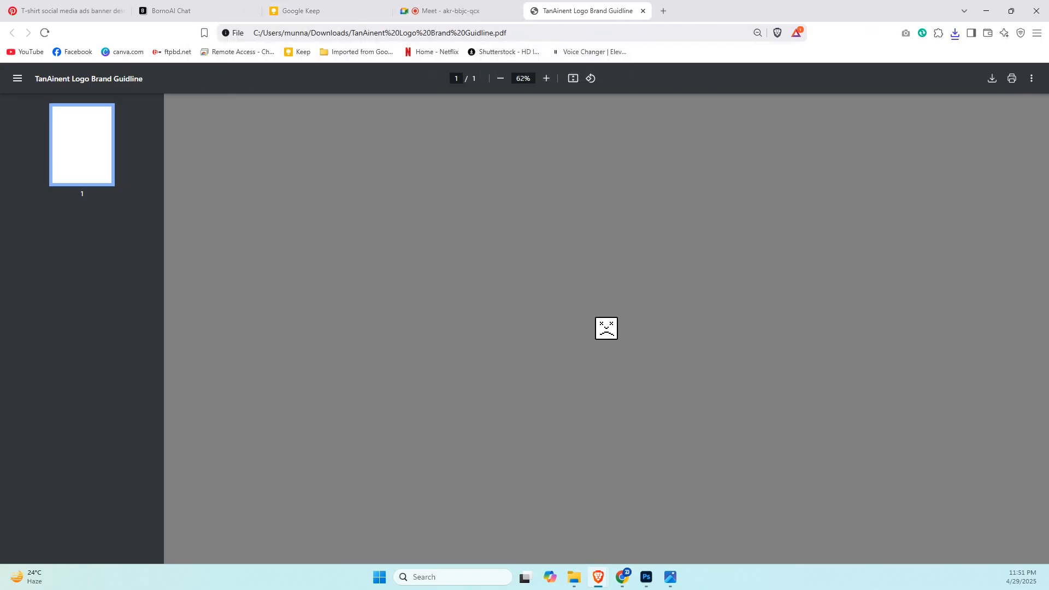
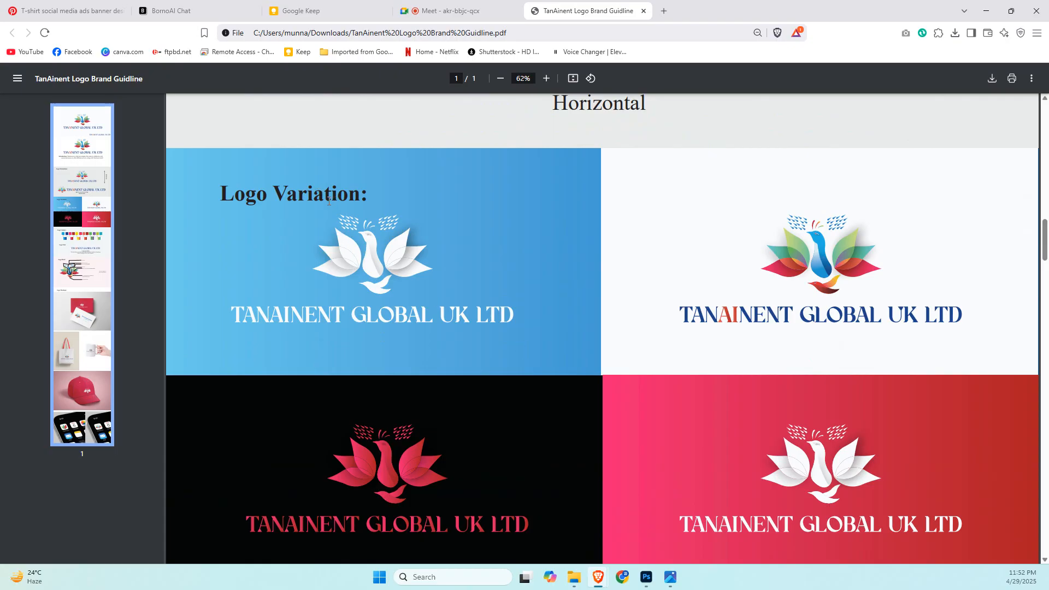
Examine the logo variations, colours, font and logo brief in the TanAinent brand guideline, highlighting the word "colour" in the brief.
scroll(672, 340, down, 1)
scroll(671, 340, down, 7)
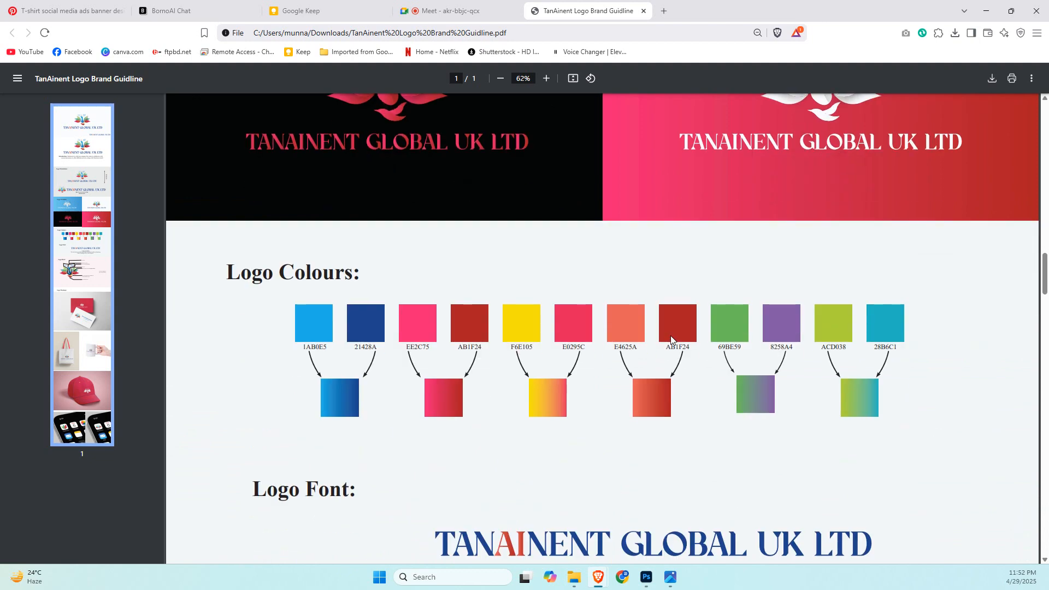
scroll(664, 340, down, 1)
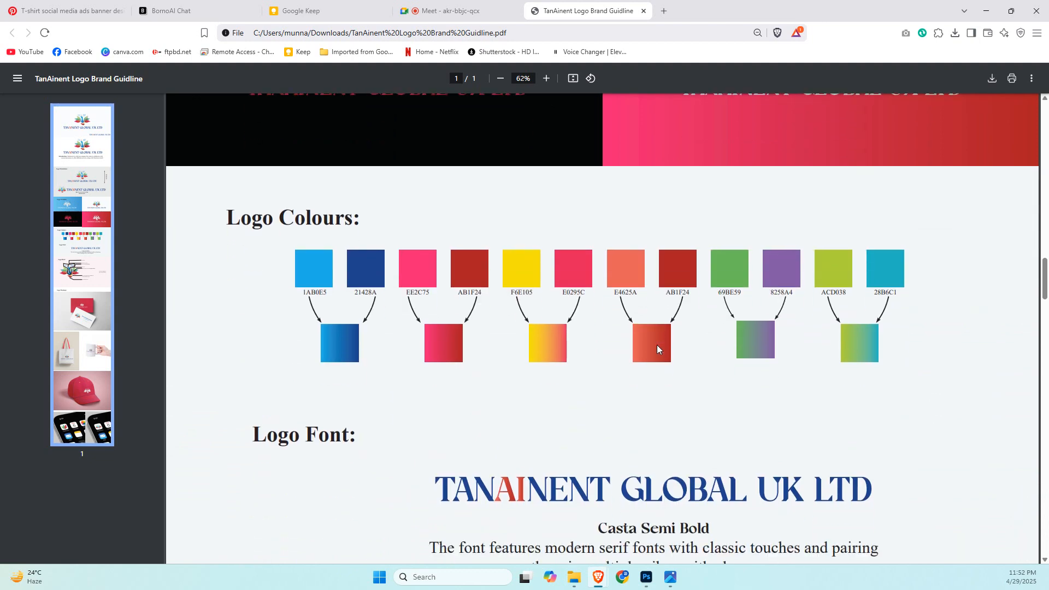
scroll(657, 346, down, 9)
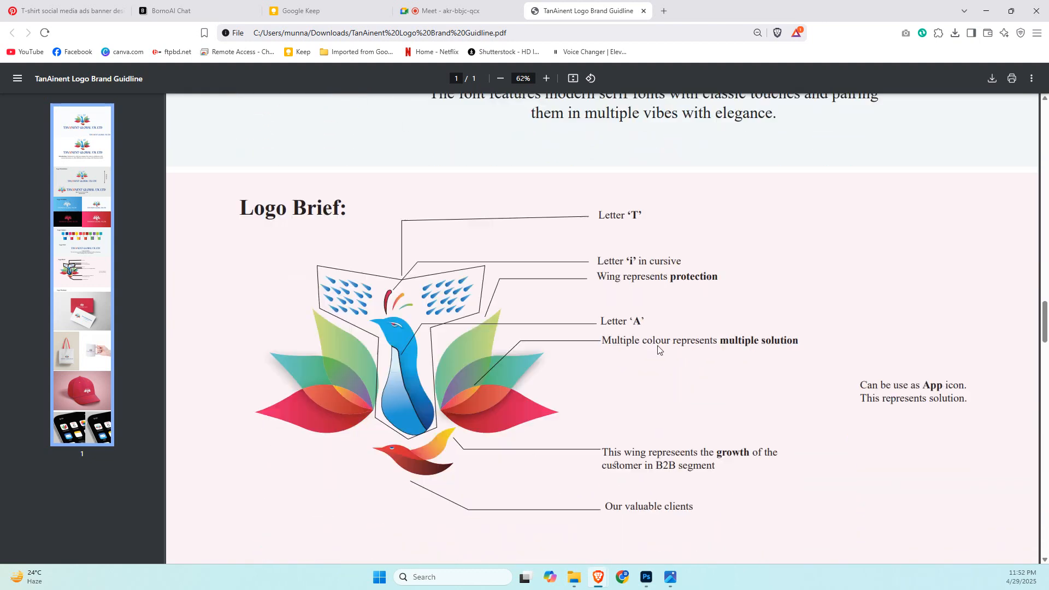
scroll(659, 347, up, 17)
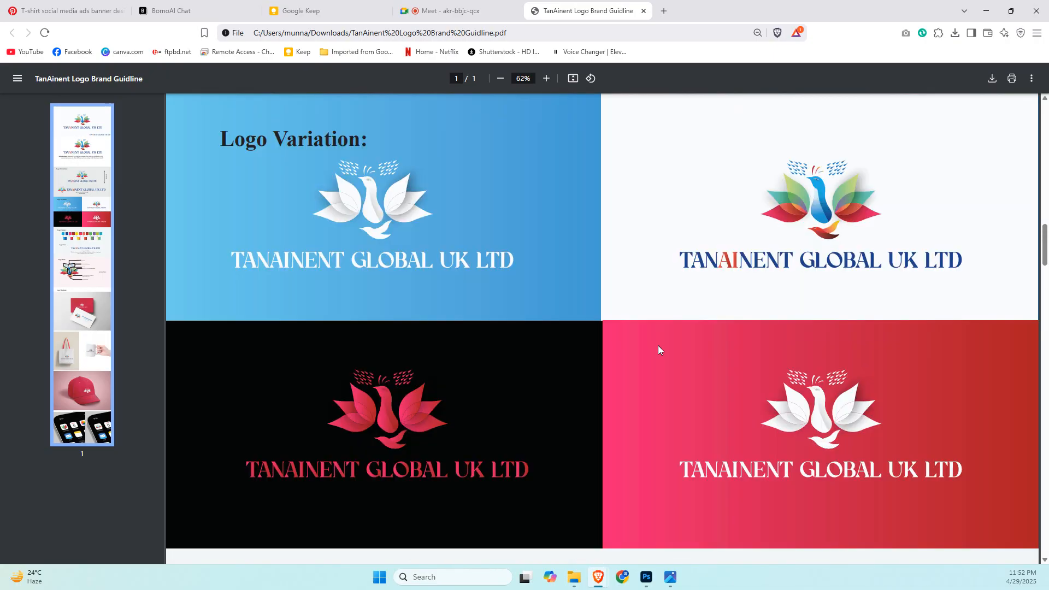
scroll(659, 347, down, 5)
scroll(658, 346, down, 9)
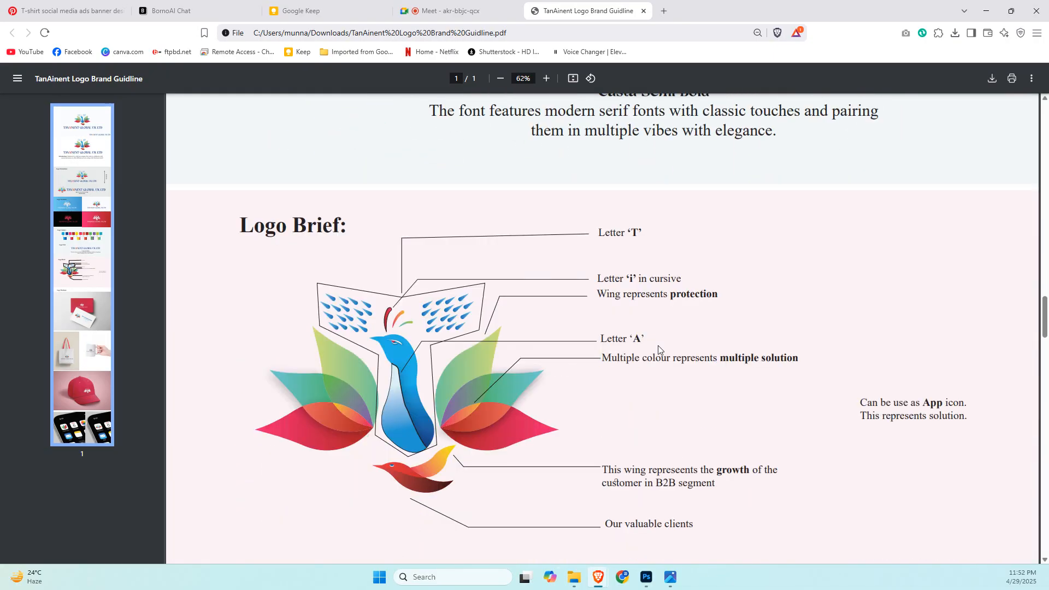
scroll(659, 349, down, 1)
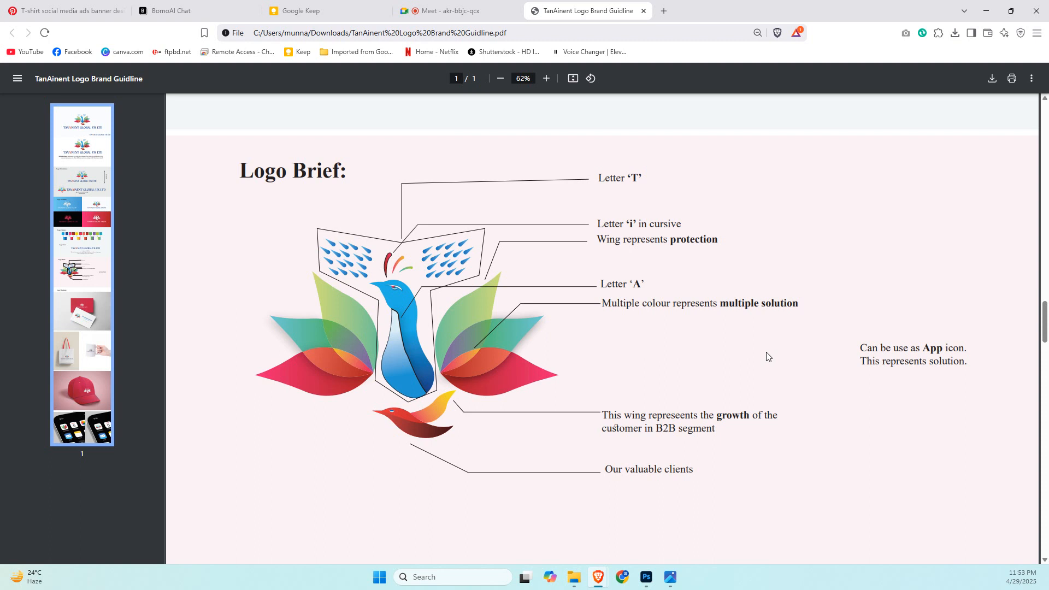
scroll(785, 246, down, 3)
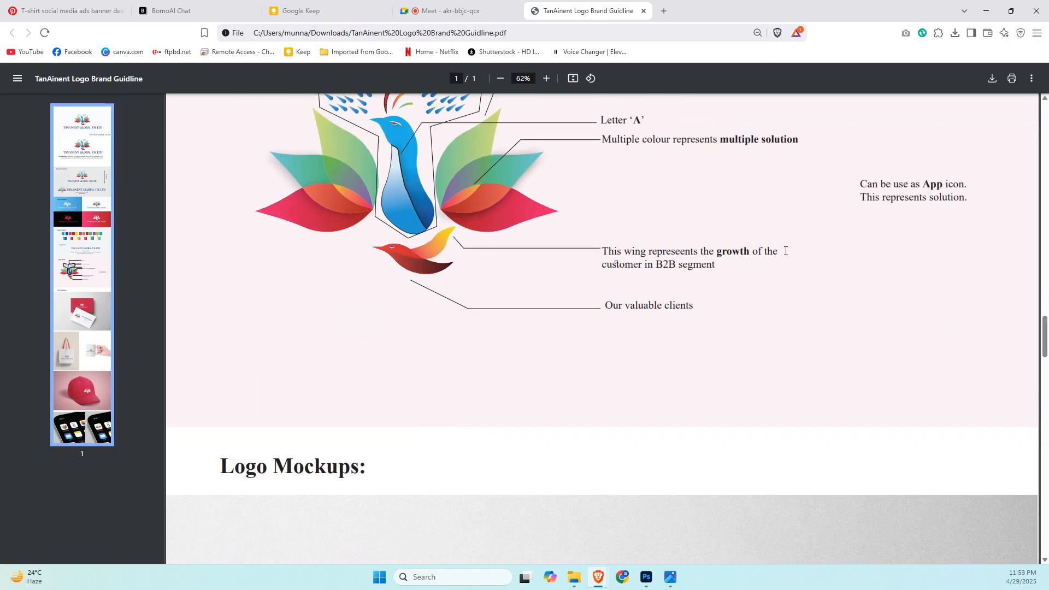
scroll(785, 251, up, 1)
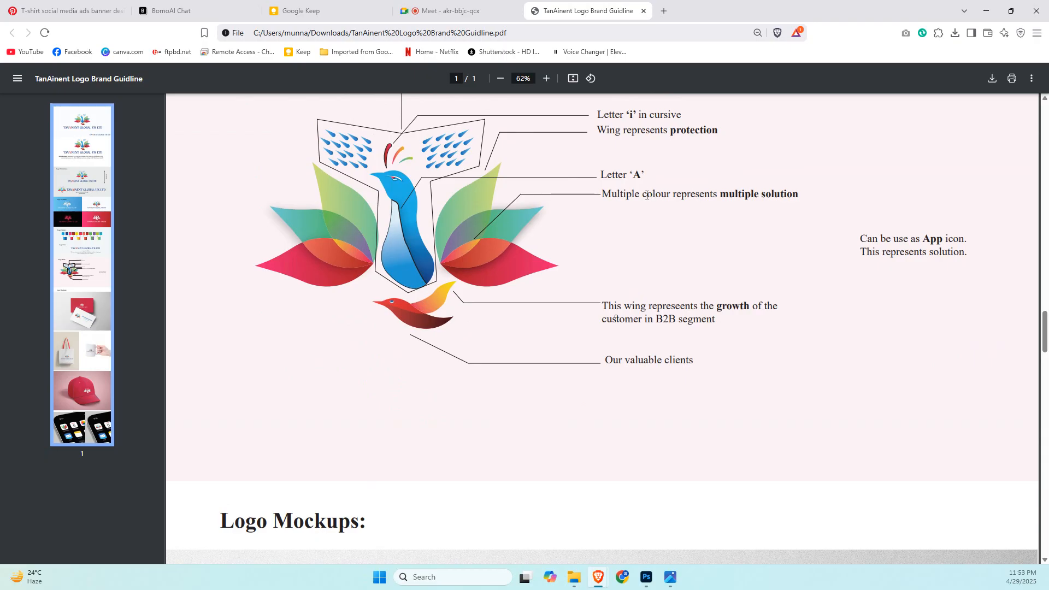
drag(640, 195, 671, 195)
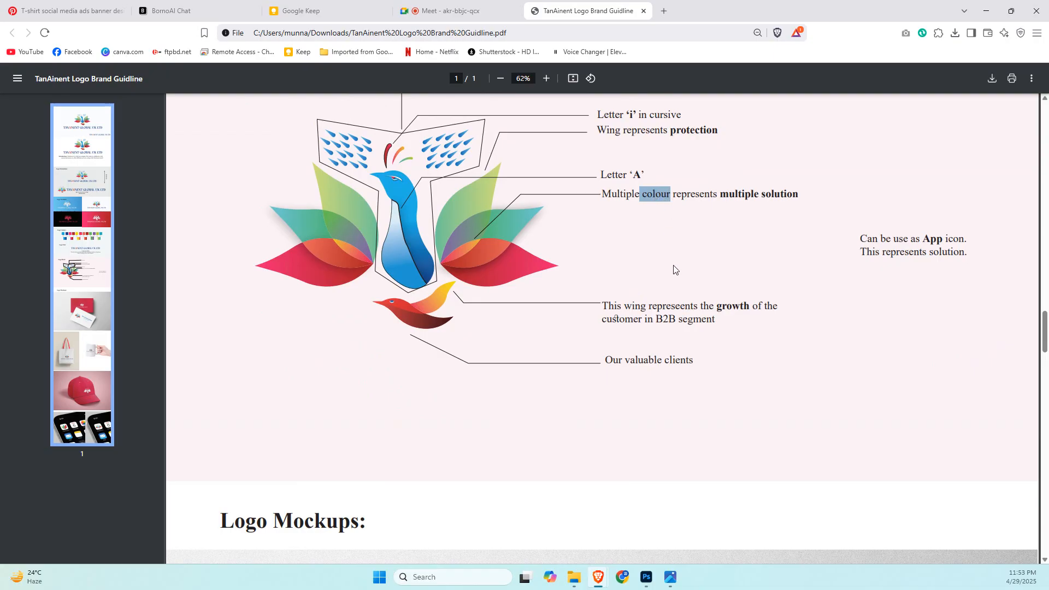
scroll(676, 269, down, 2)
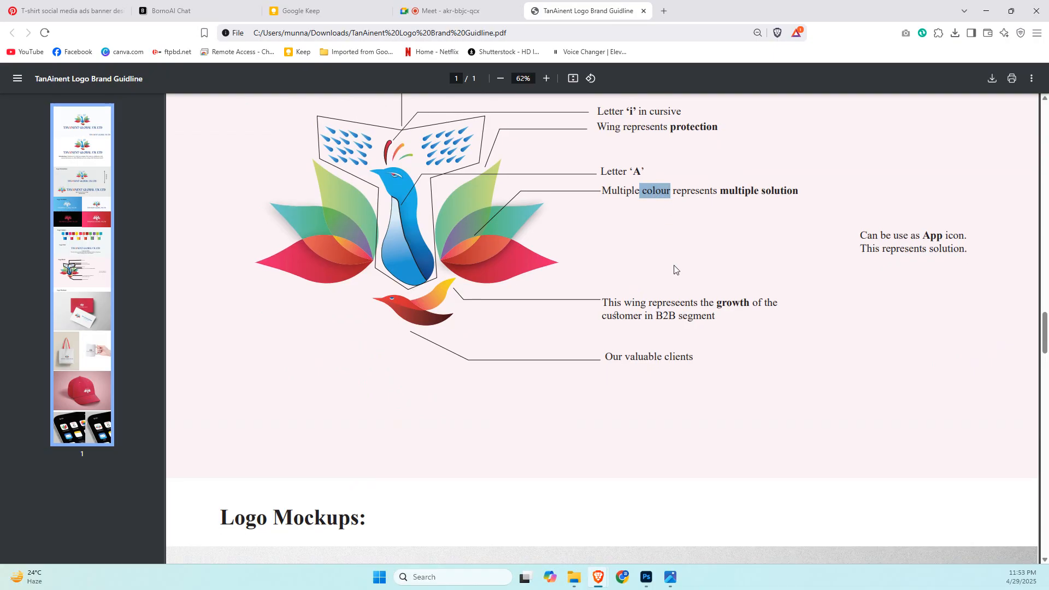
Look through the guideline's logo mockups, from the business cards, tote bag, mug and cap to the phone app icons.
scroll(674, 266, down, 7)
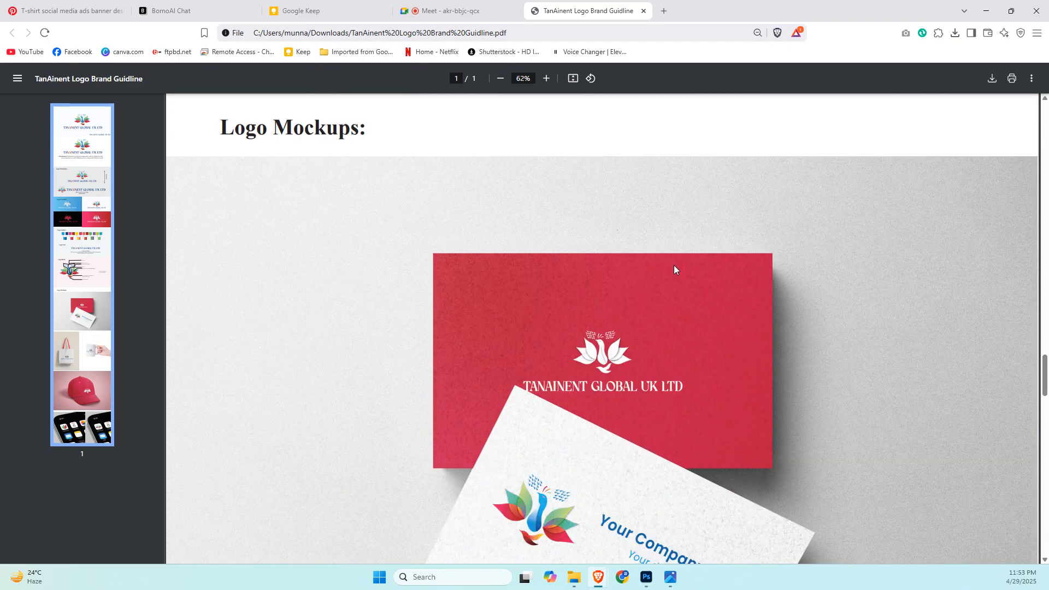
scroll(674, 265, down, 2)
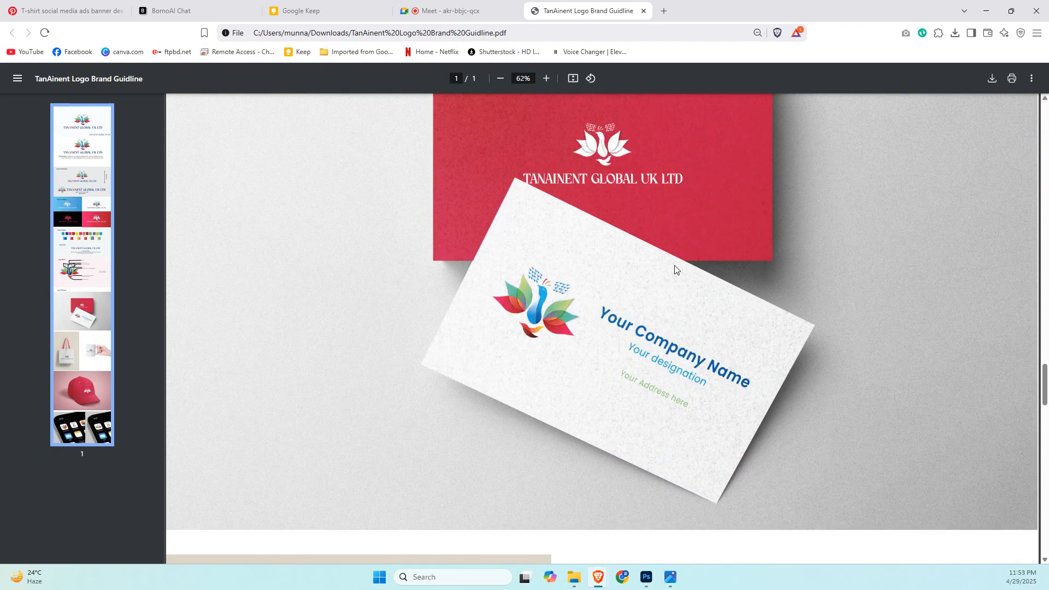
scroll(684, 264, up, 3)
scroll(684, 264, up, 1)
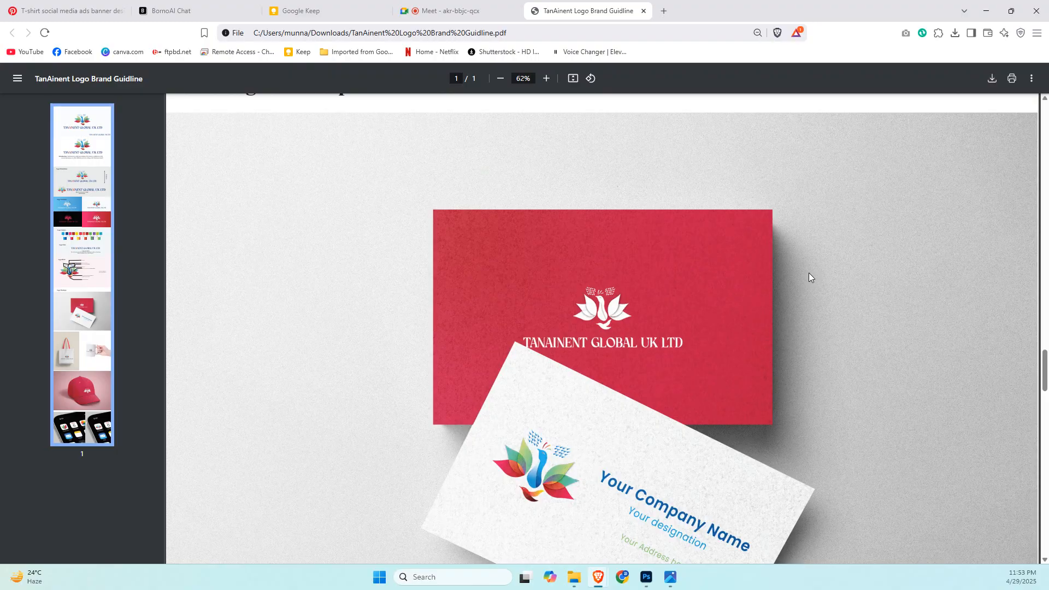
scroll(809, 277, down, 3)
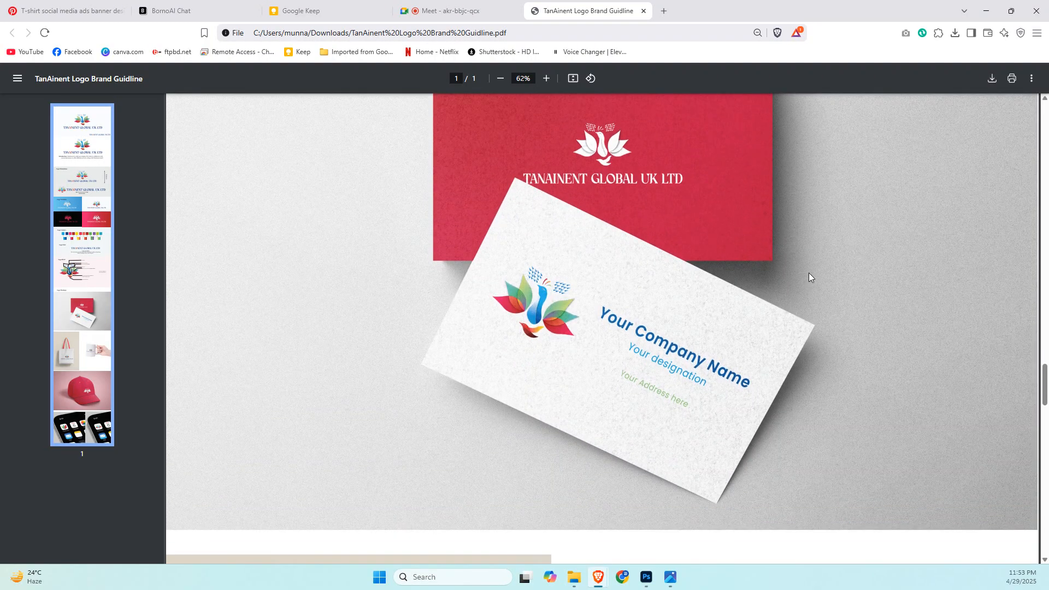
scroll(809, 277, down, 8)
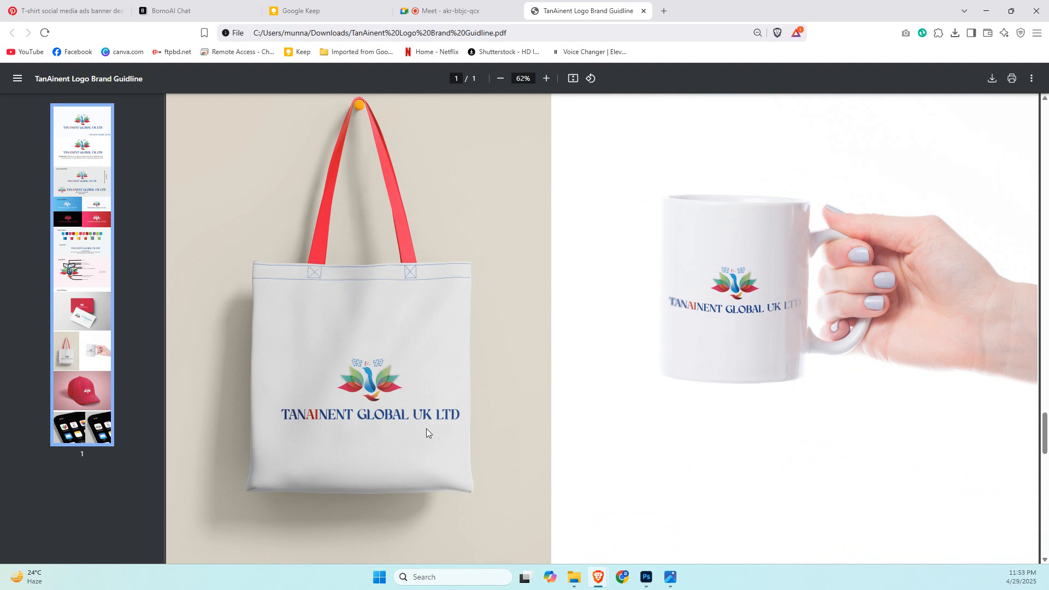
scroll(439, 344, down, 15)
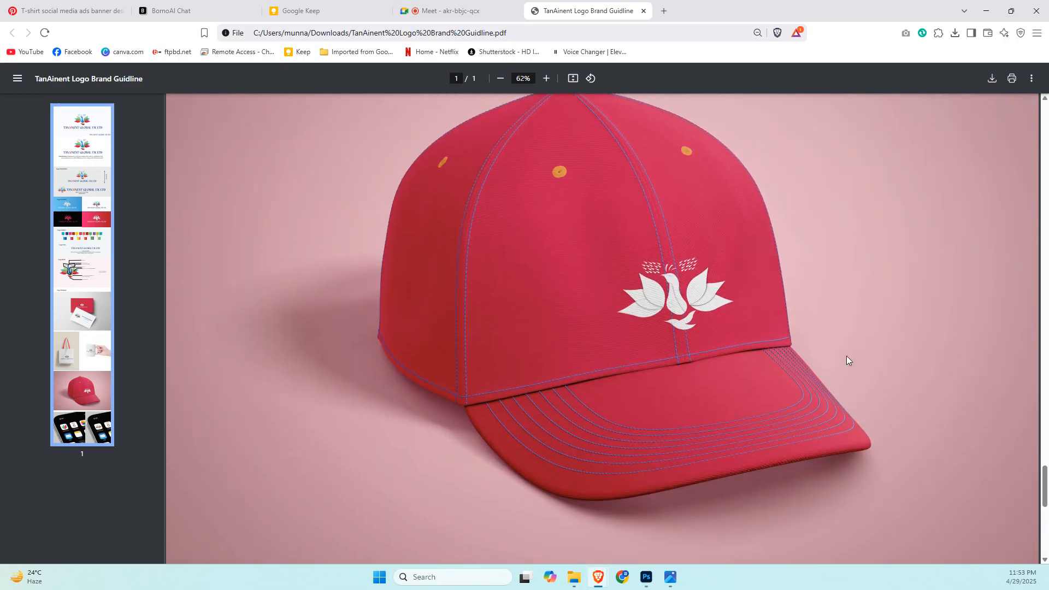
scroll(847, 356, down, 5)
scroll(847, 359, down, 4)
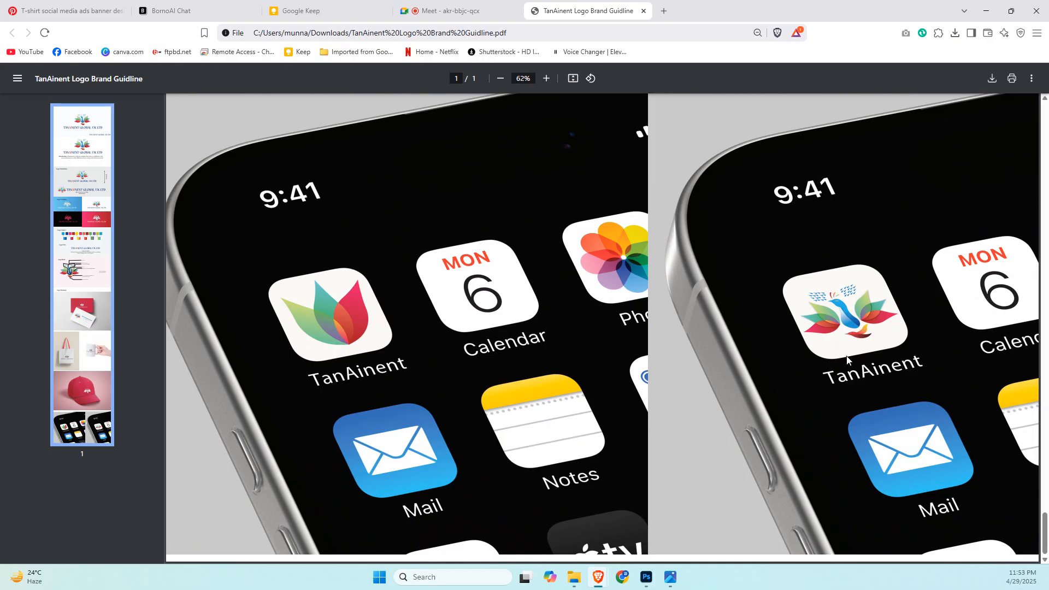
scroll(847, 358, up, 4)
scroll(847, 358, down, 3)
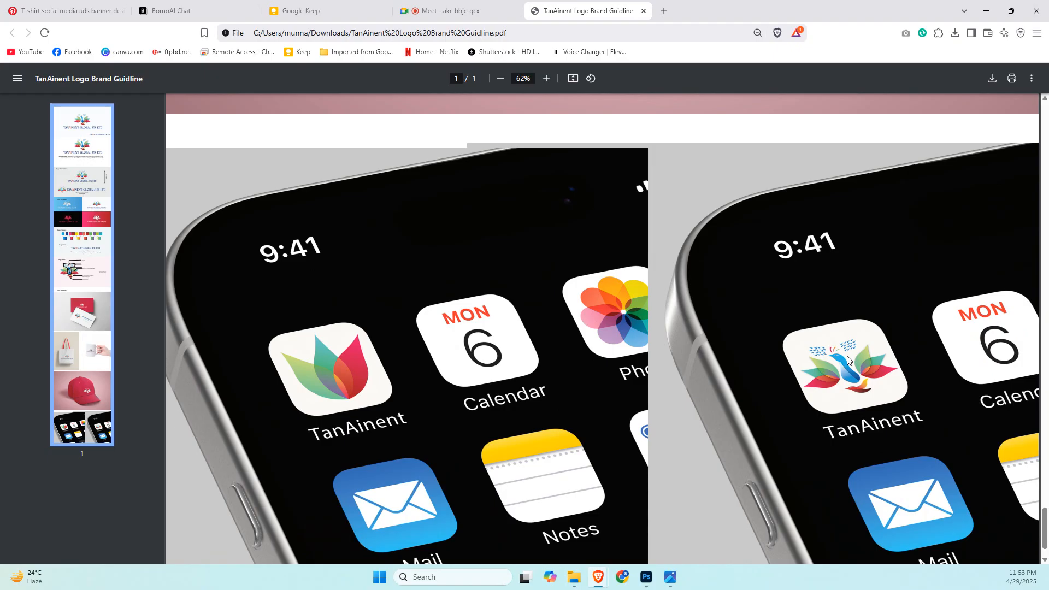
scroll(848, 359, up, 3)
scroll(847, 360, down, 2)
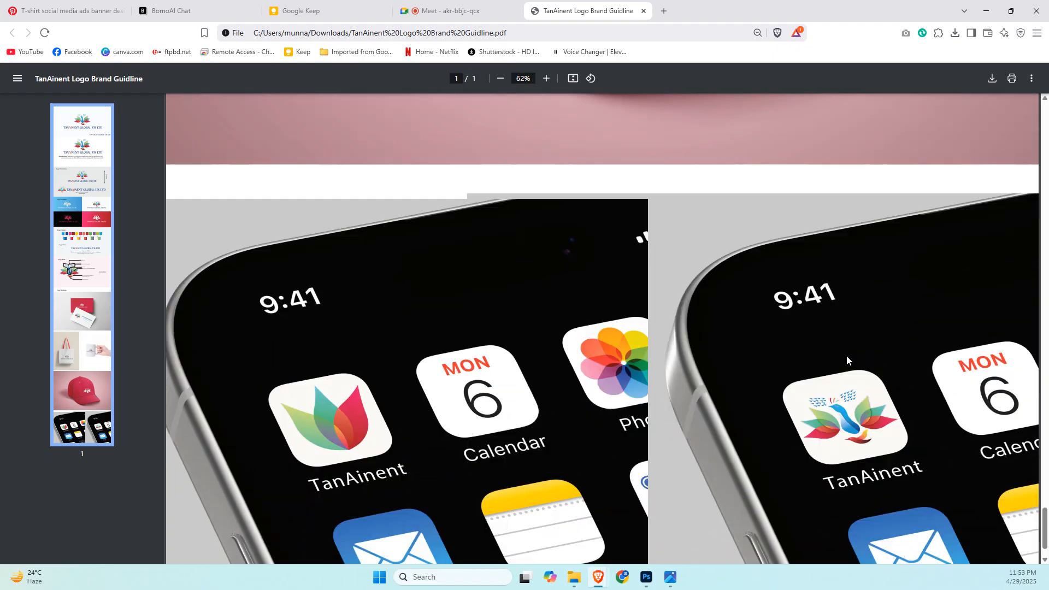
scroll(847, 357, down, 1)
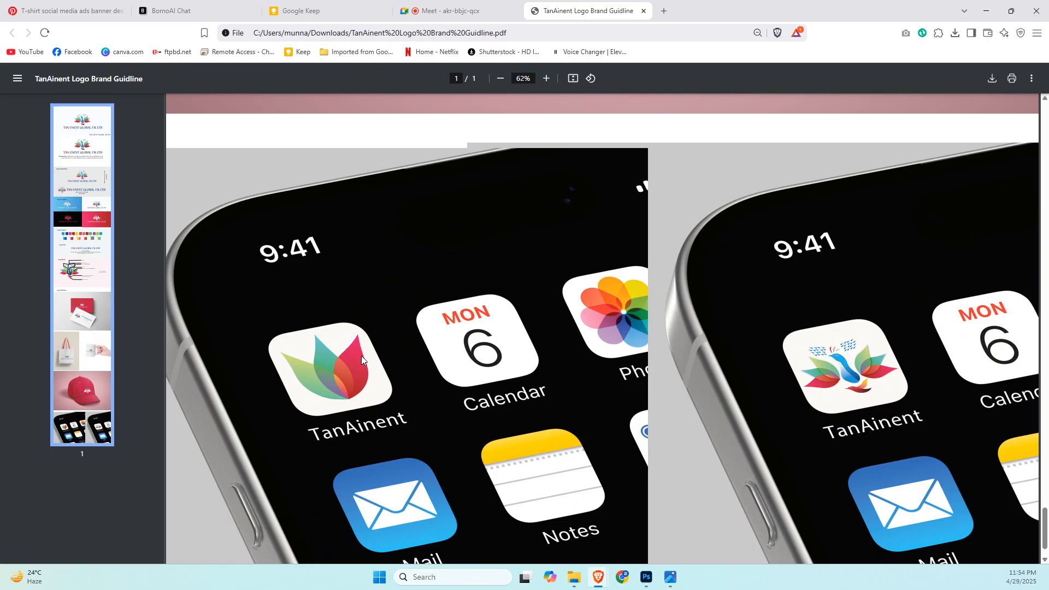
Review the guideline backwards from the app icon mockups to the main logo at the start of the document.
scroll(355, 390, up, 3)
scroll(355, 389, up, 10)
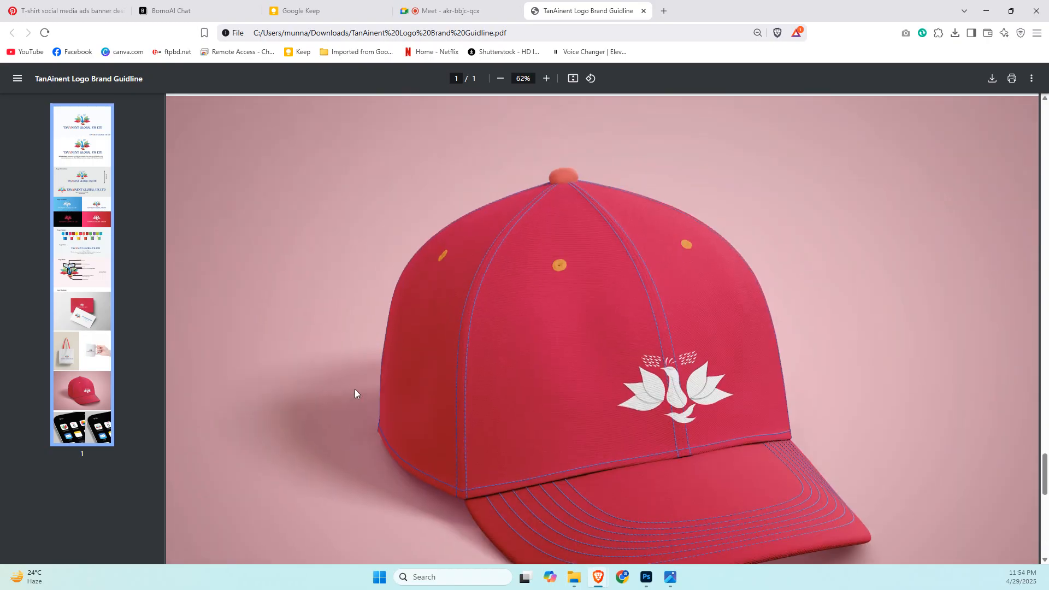
scroll(355, 389, up, 15)
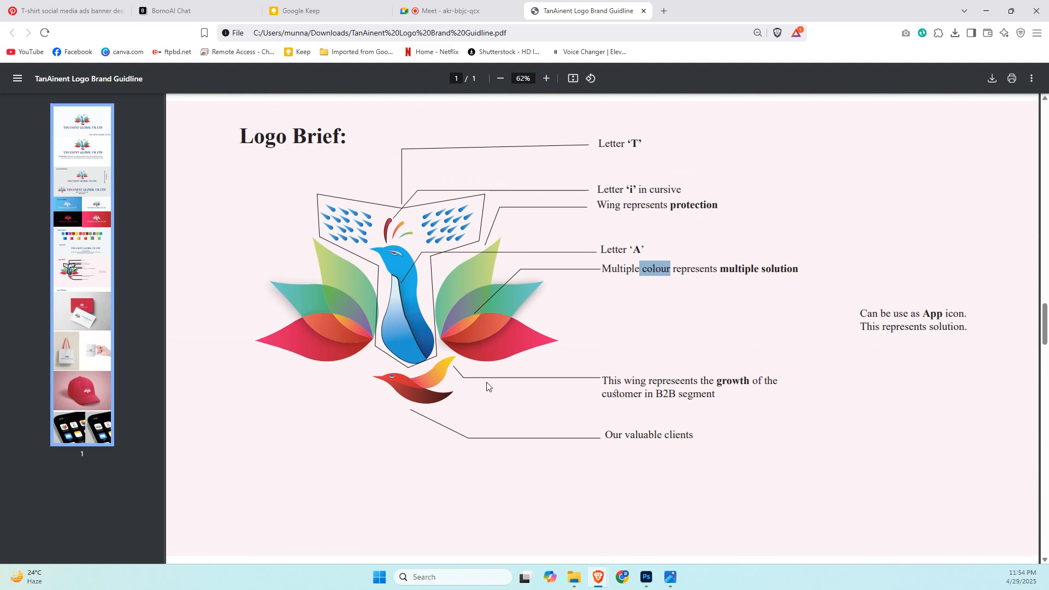
scroll(487, 382, up, 12)
scroll(487, 383, up, 15)
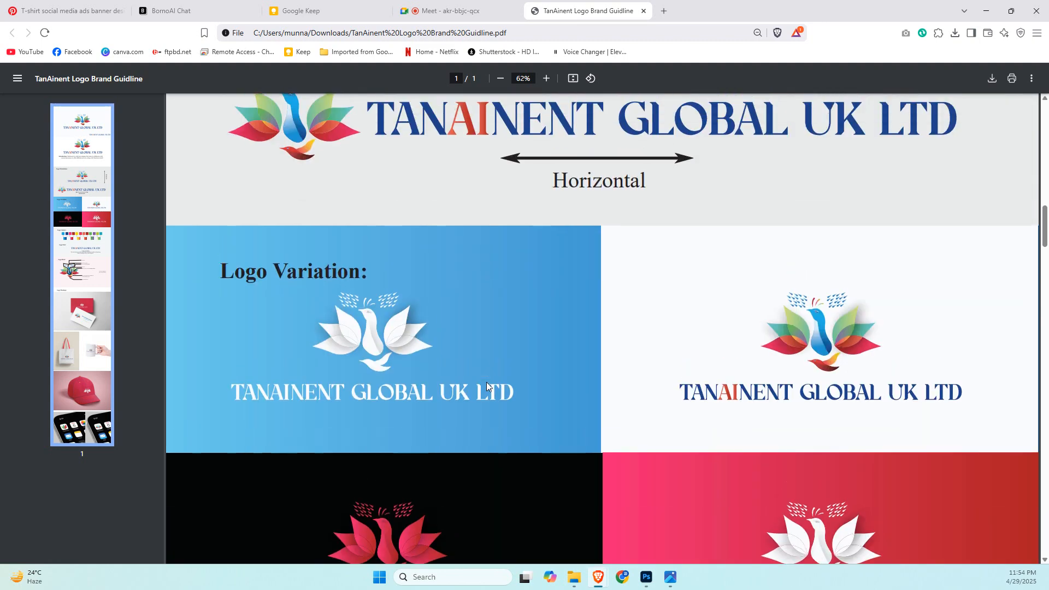
scroll(488, 387, up, 10)
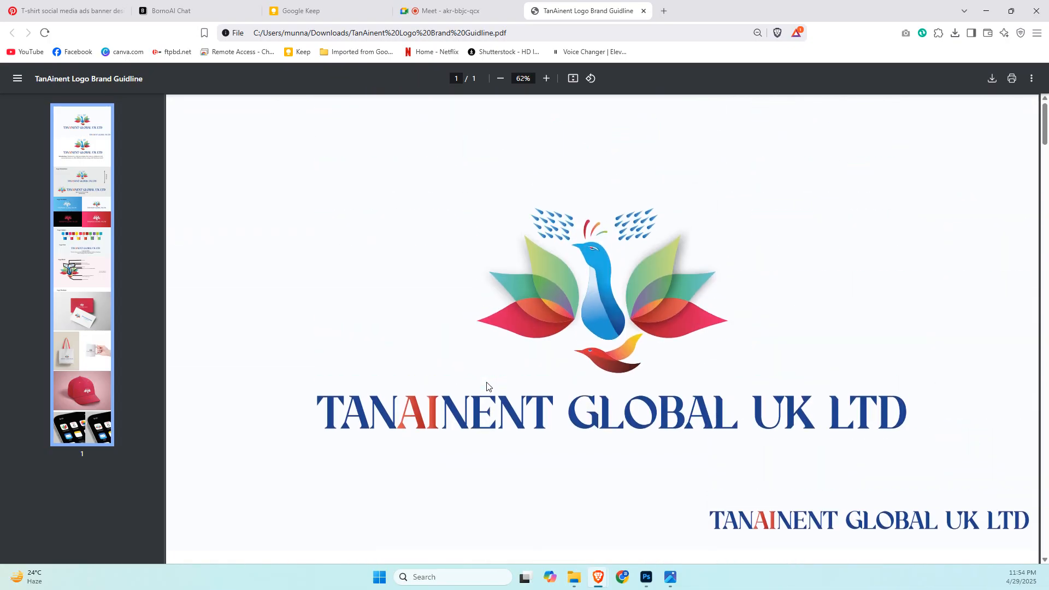
scroll(486, 383, down, 4)
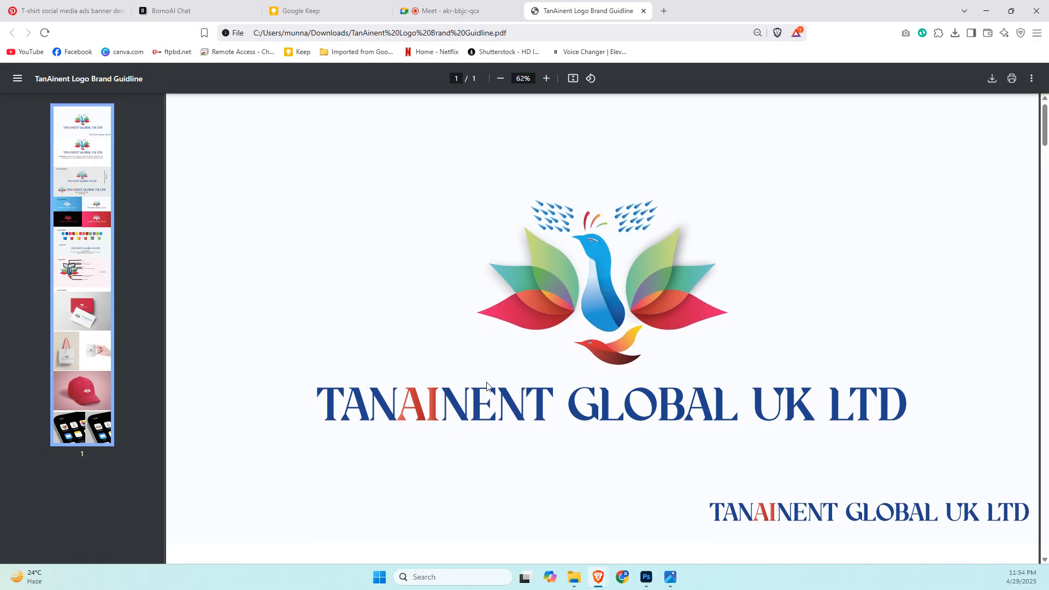
scroll(486, 383, up, 4)
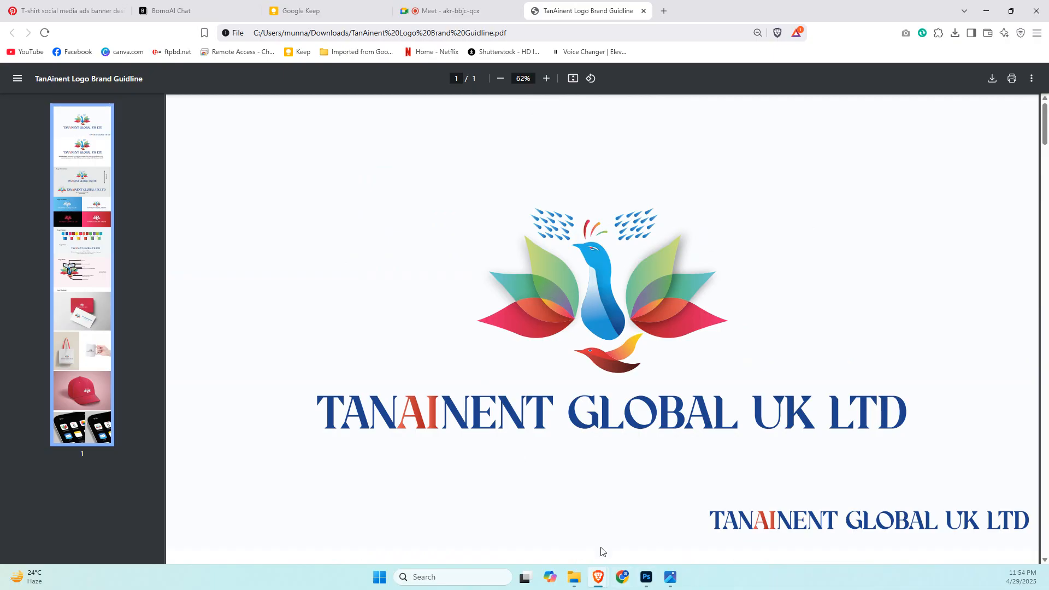
Switch to Photoshop and move the faint "Wear" copy text behind the T-shirt so it is horizontally centred on the canvas.
click(643, 573)
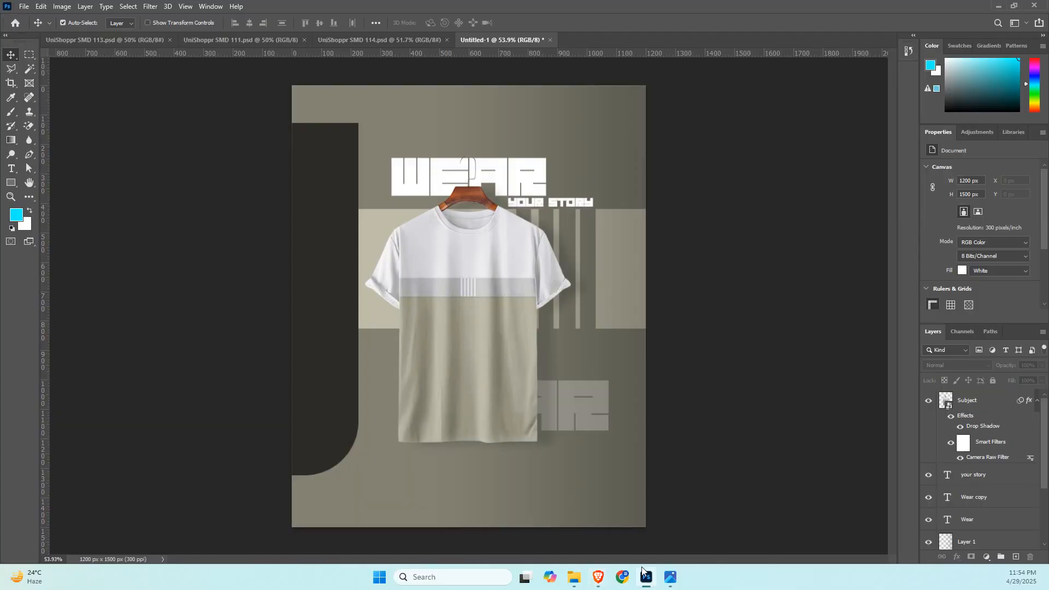
click(526, 297)
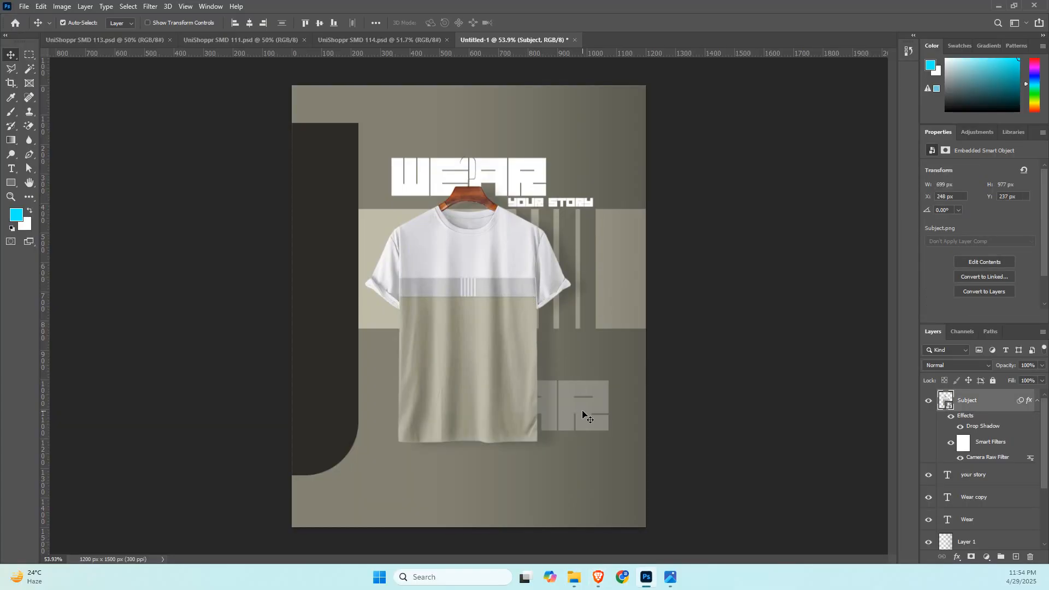
drag(584, 415, 550, 407)
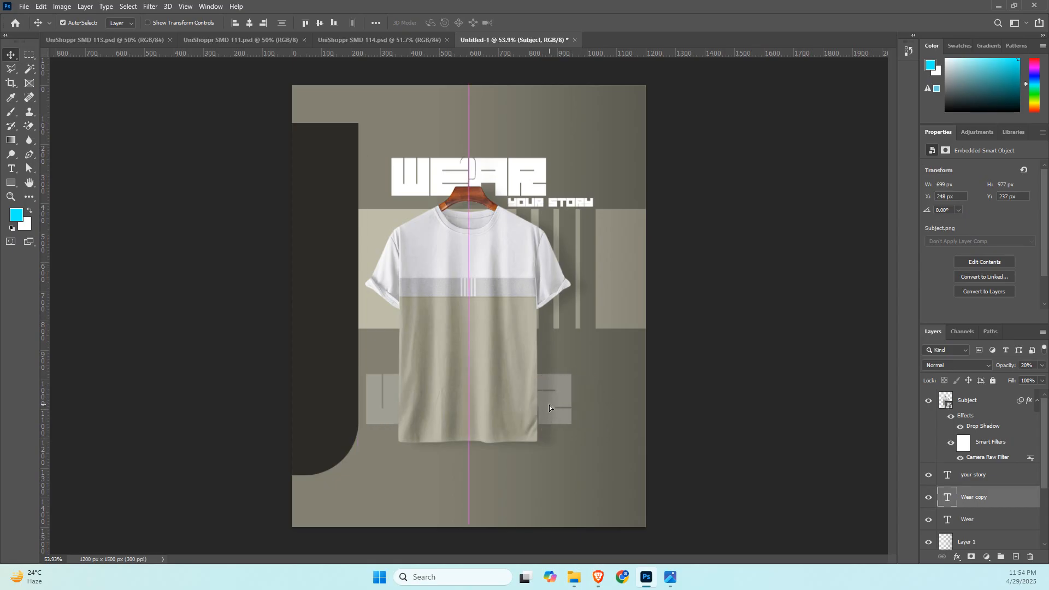
Switch to the browser and look through the TanAinent brand guideline from the main logo to the phone app icon mockups.
key(alt+Tab)
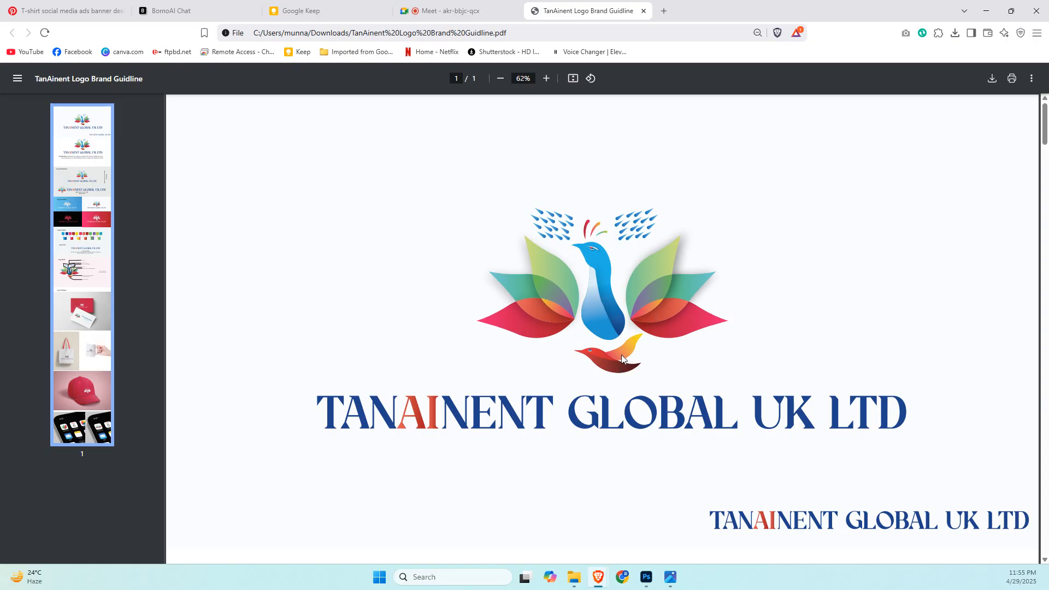
scroll(621, 355, down, 8)
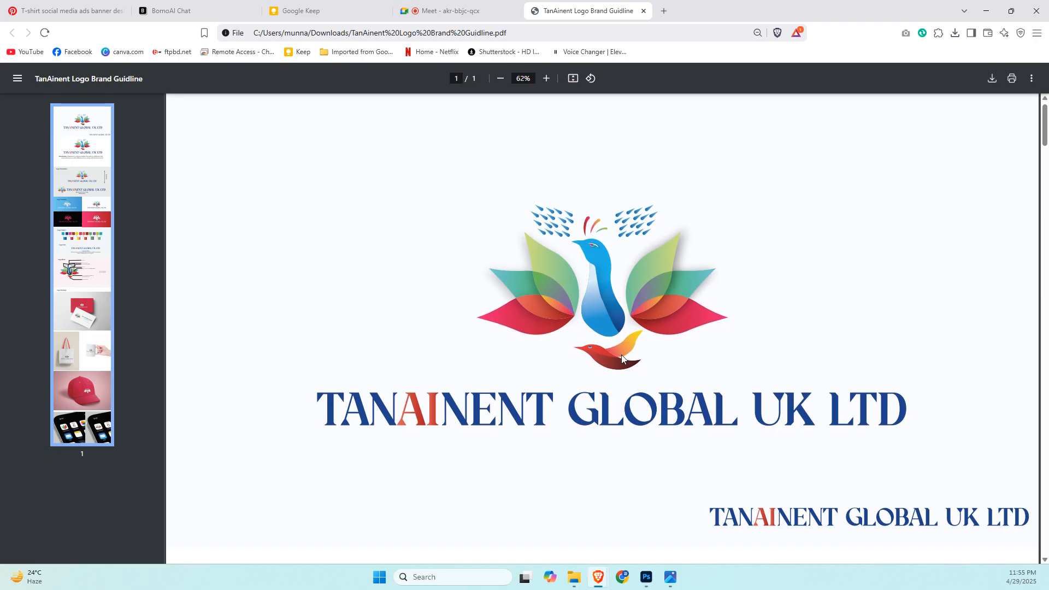
scroll(621, 359, down, 9)
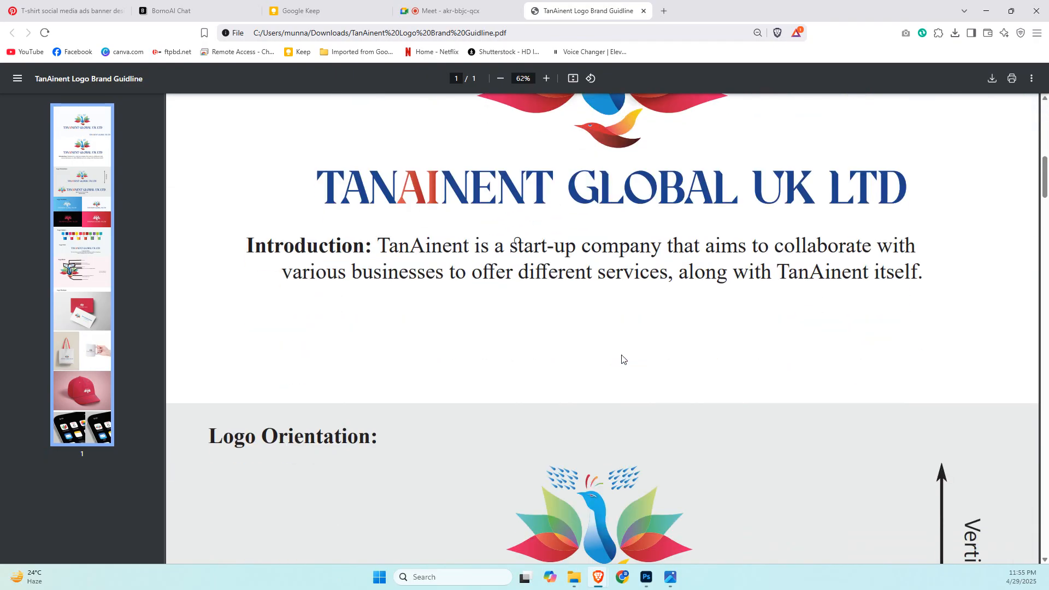
scroll(621, 359, down, 10)
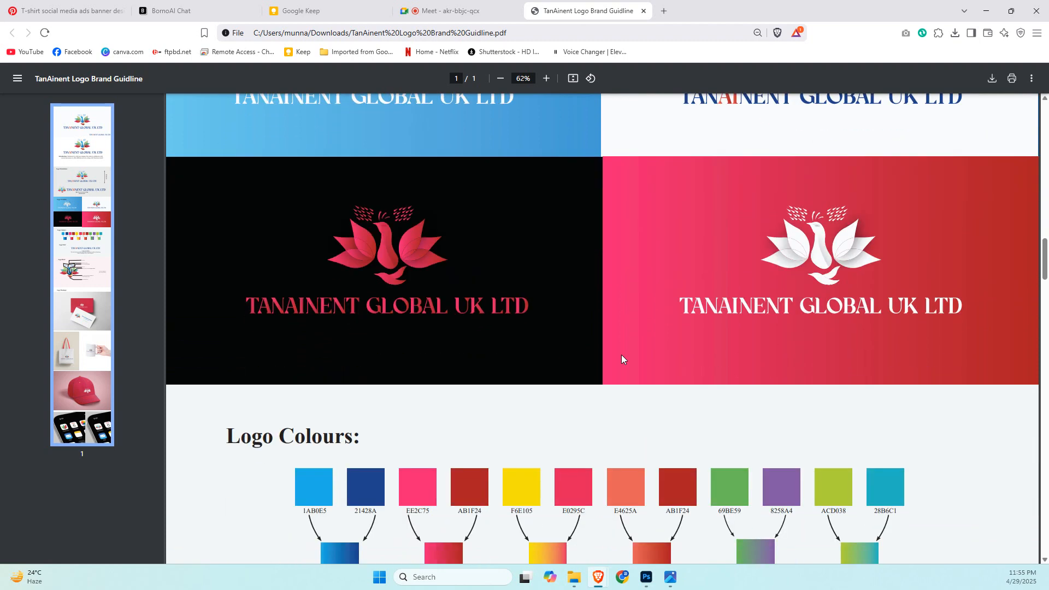
scroll(621, 359, down, 10)
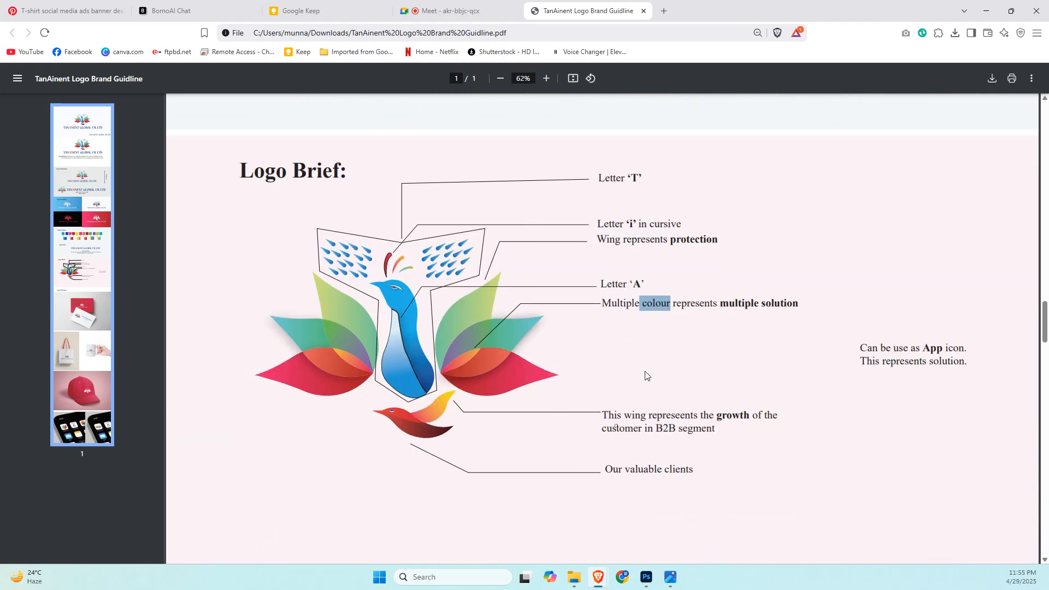
scroll(647, 376, down, 4)
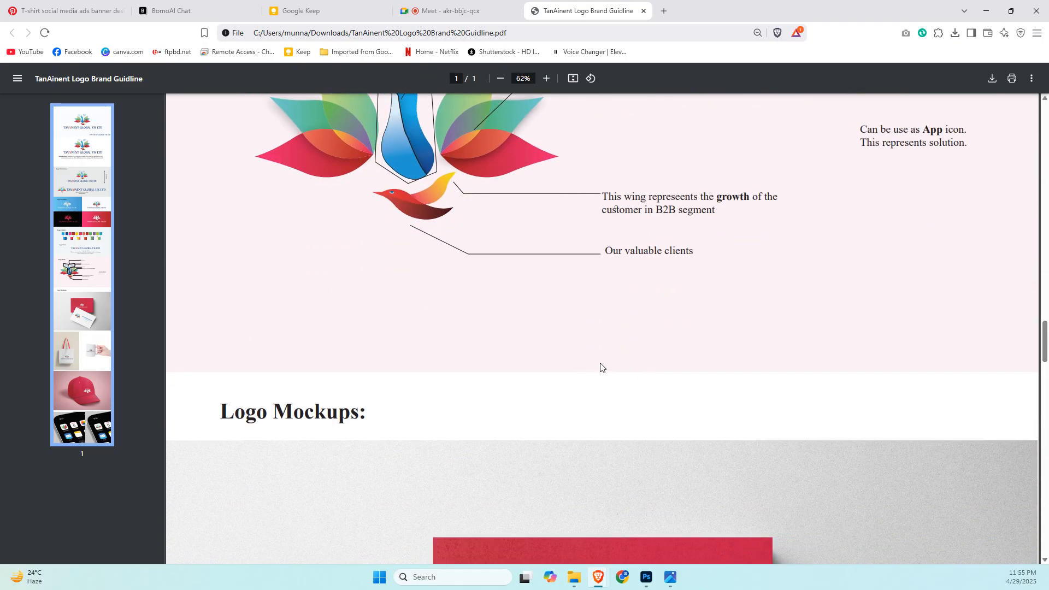
scroll(596, 365, down, 3)
scroll(596, 364, down, 12)
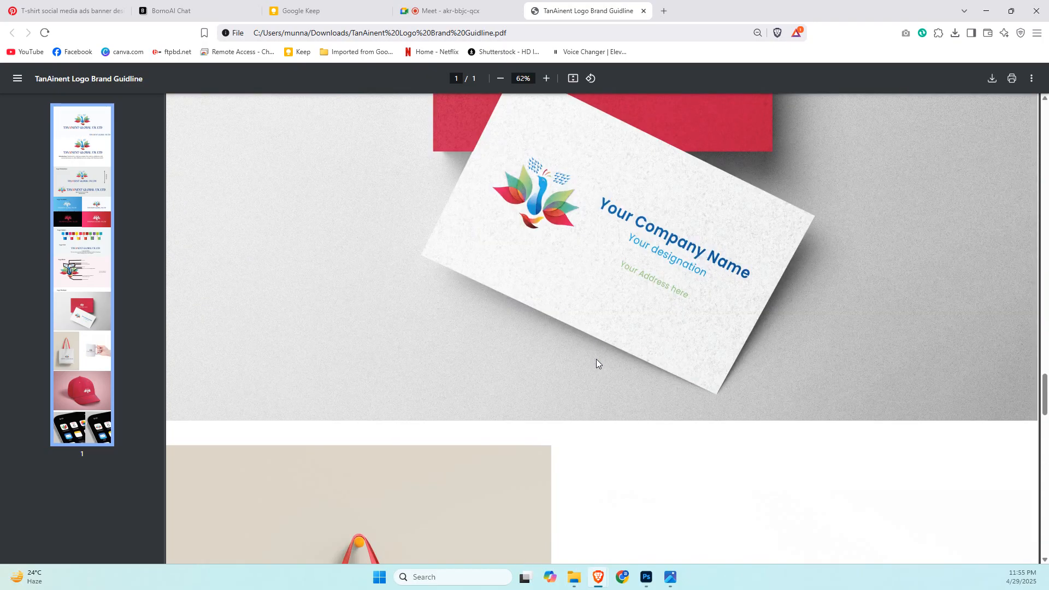
scroll(597, 364, down, 10)
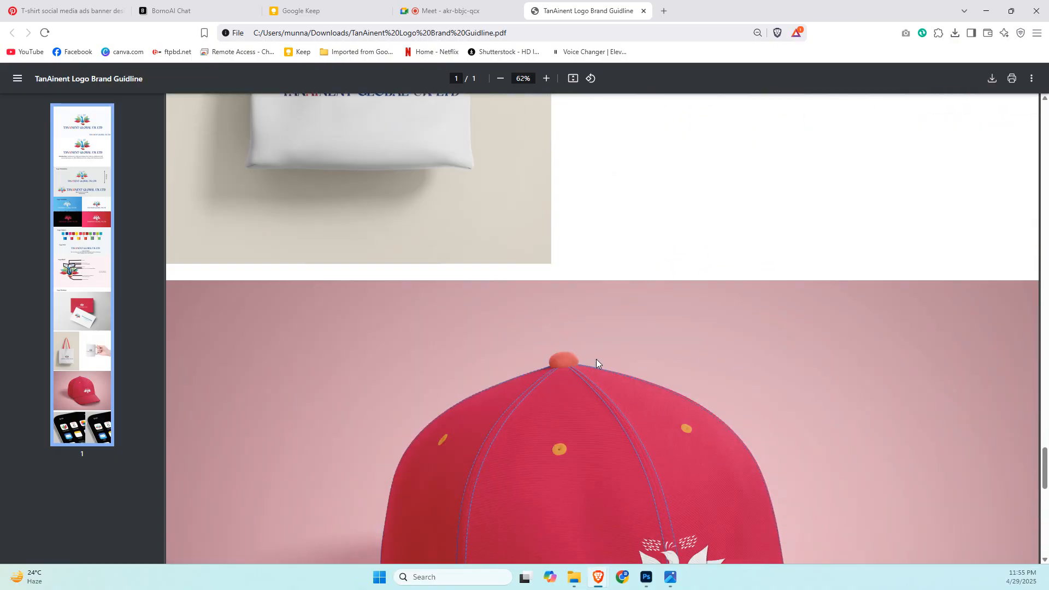
scroll(597, 362, down, 6)
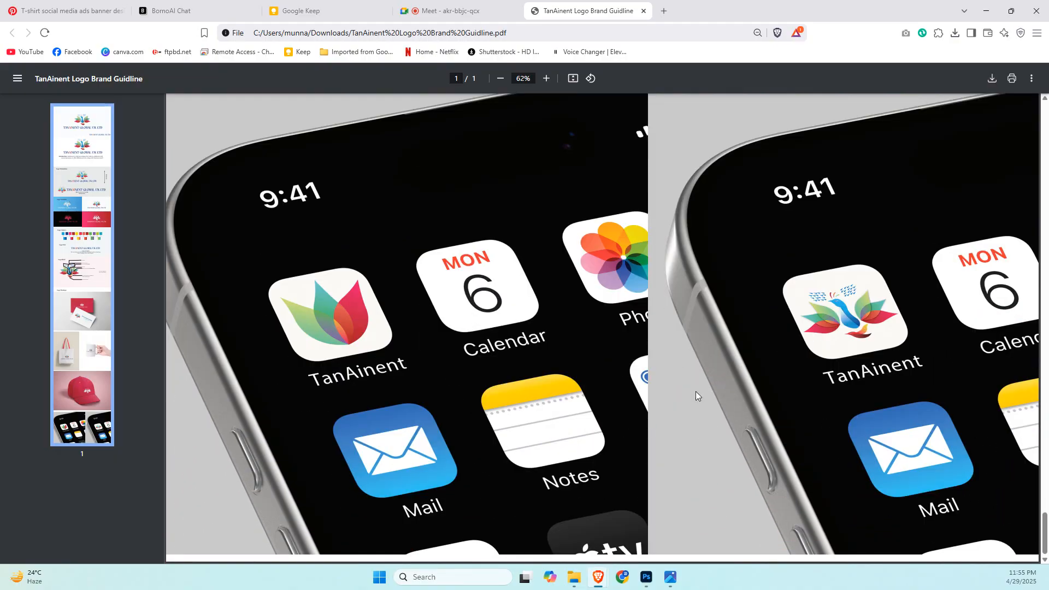
Switch to Photoshop and add a new empty layer clipped to the T-shirt's Subject layer.
mouse_move(646, 577)
click(647, 516)
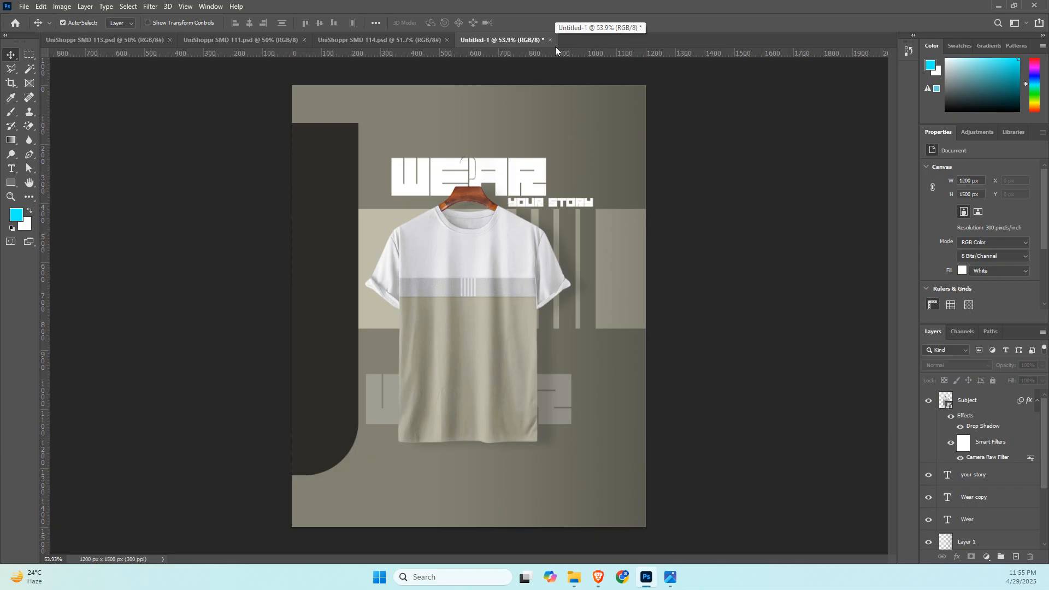
click(478, 205)
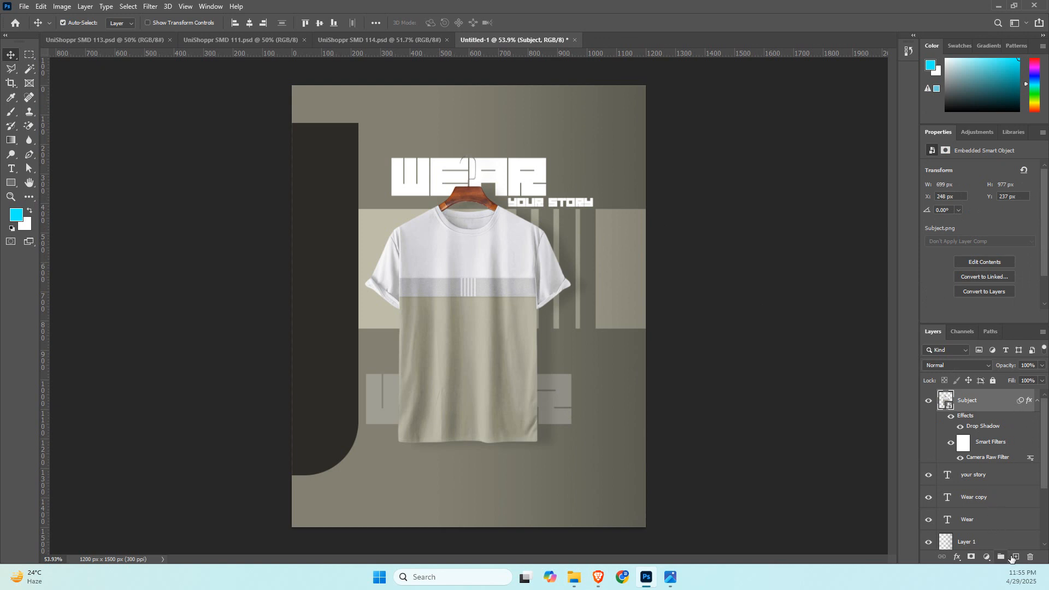
click(1015, 556)
alt+click(972, 409)
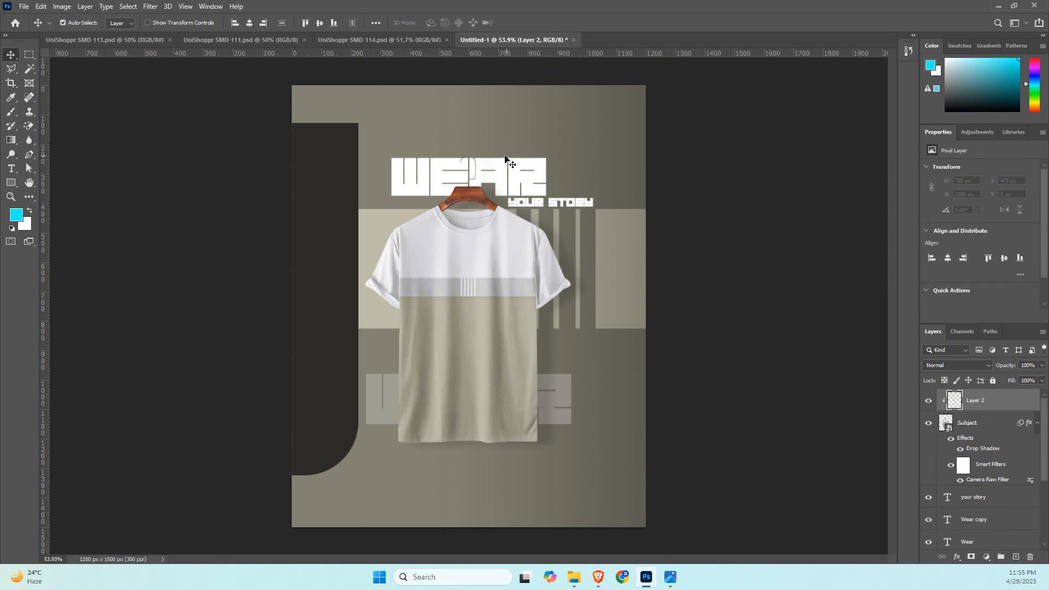
Try to paint the hanger's hook white with the Brush on the clipped layer, and undo the last stroke.
scroll(504, 164, up, 5)
drag(527, 191, 419, 180)
key(b)
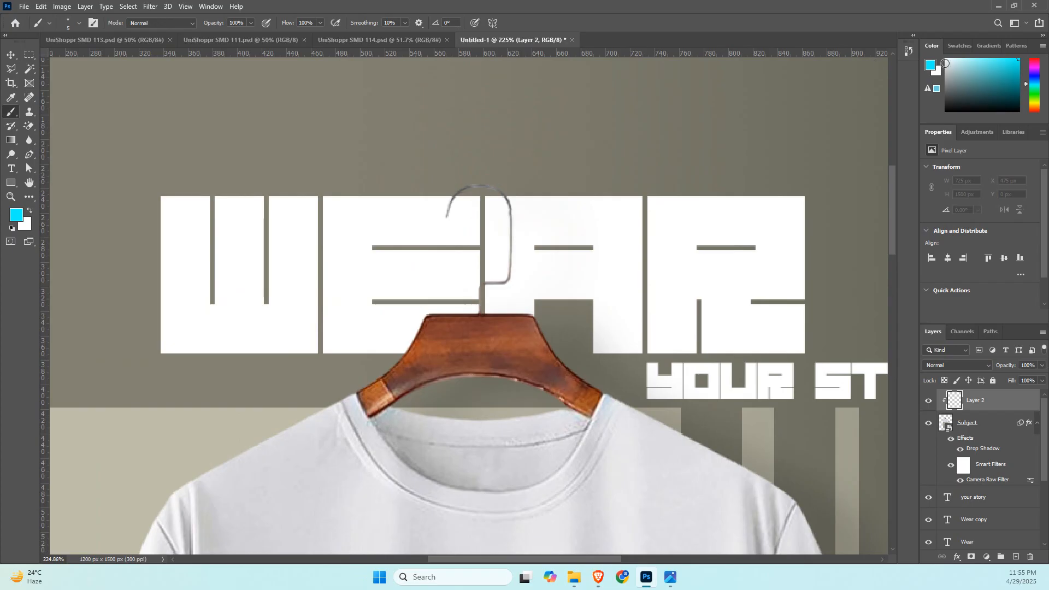
click(946, 59)
drag(445, 206, 450, 211)
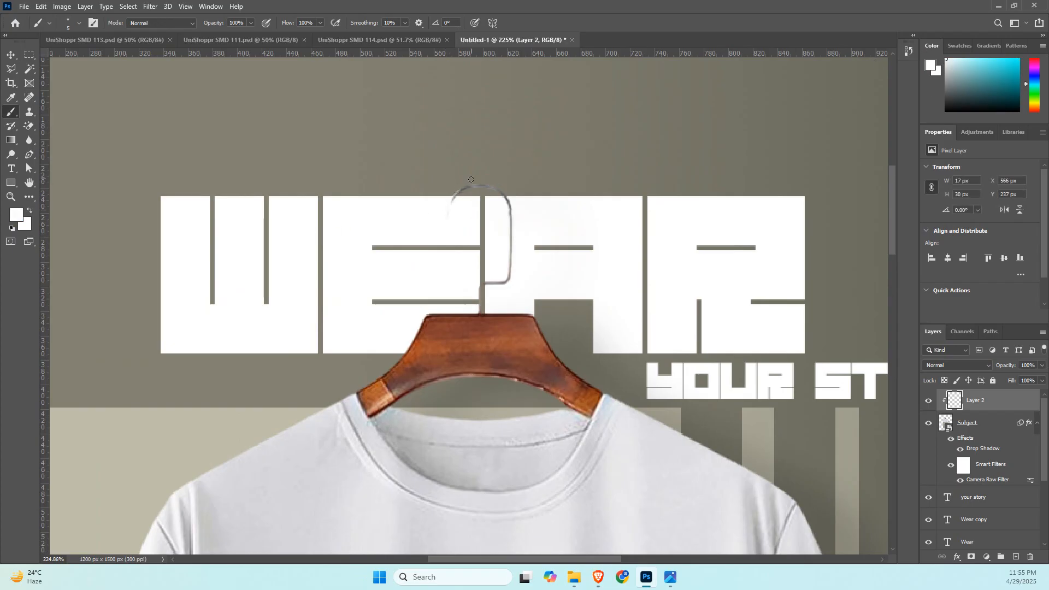
key(ctrl+z)
Delete the clipped paint layer above the T-shirt's Subject layer.
mouse_move(465, 211)
mouse_down()
mouse_move(396, 234)
mouse_move(405, 237)
mouse_up()
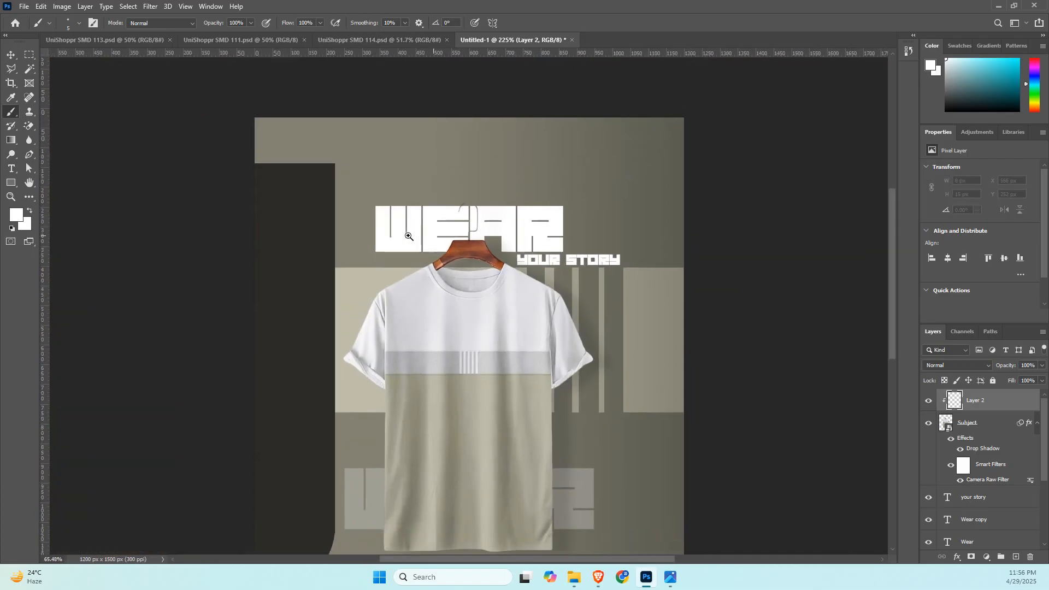
key(v)
click(719, 249)
click(976, 400)
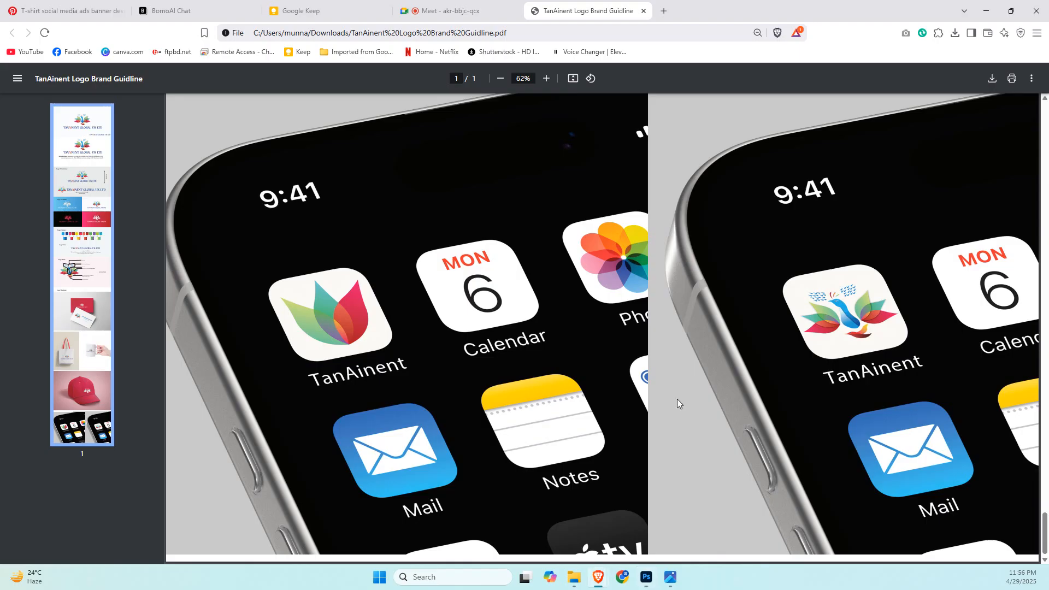
Switch to BornoAI Chat in the browser and sign in with the saved account e-mail and password.
key(alt+Tab)
click(350, 5)
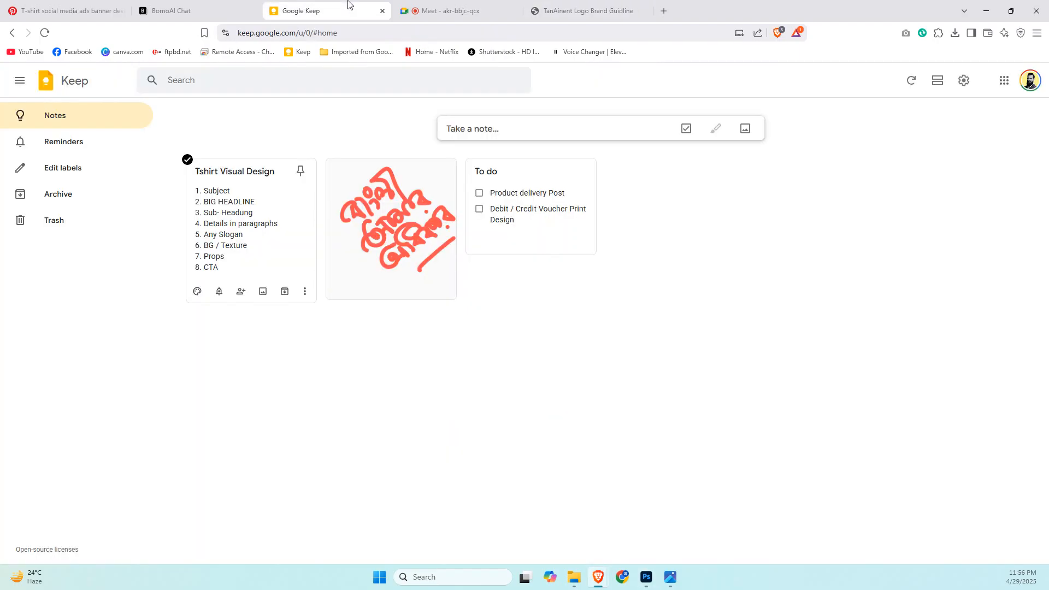
click(171, 10)
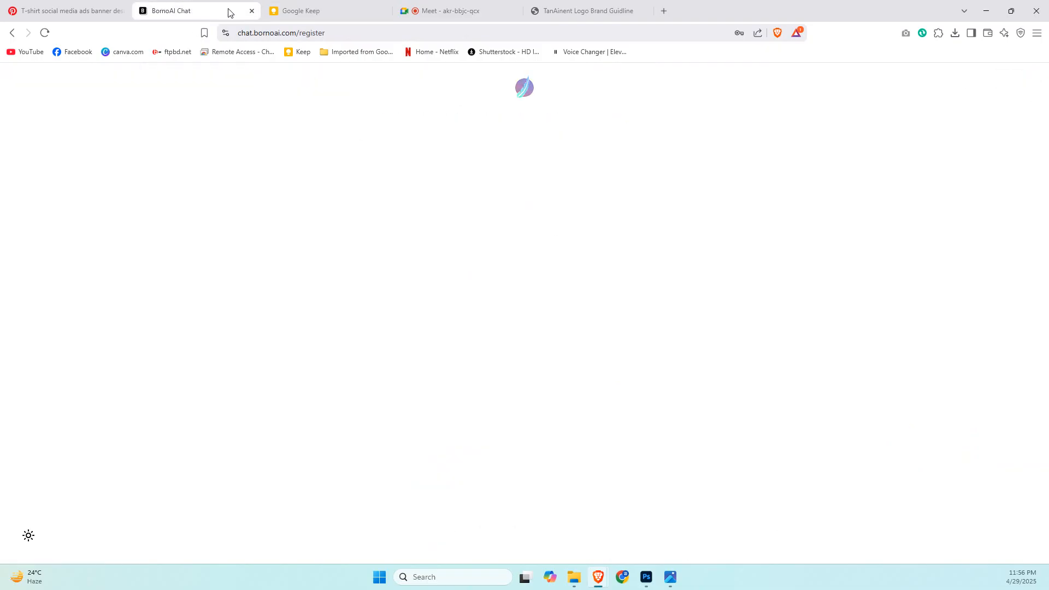
click(503, 290)
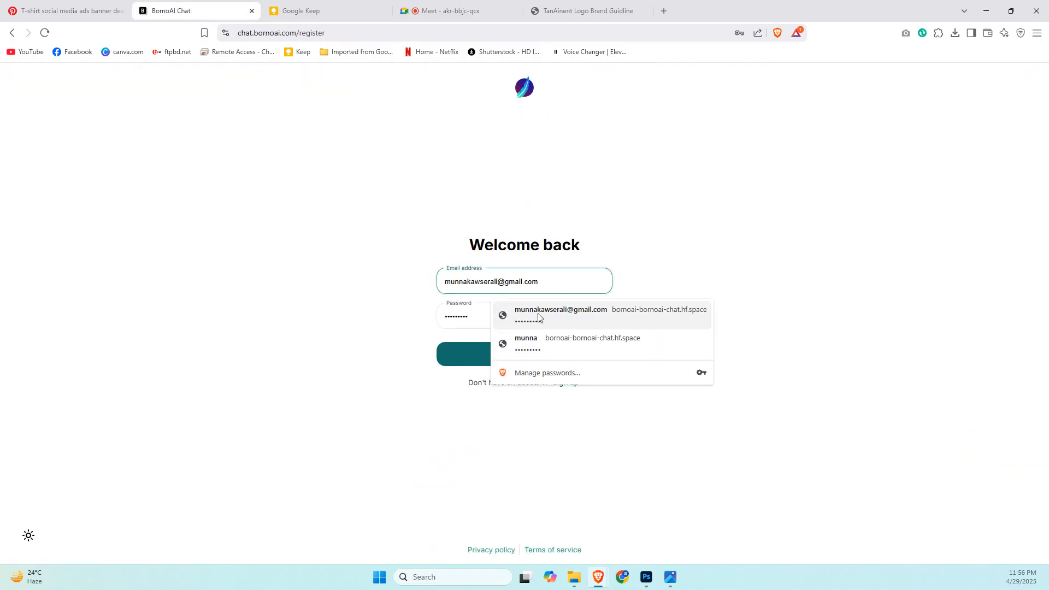
click(503, 311)
click(495, 357)
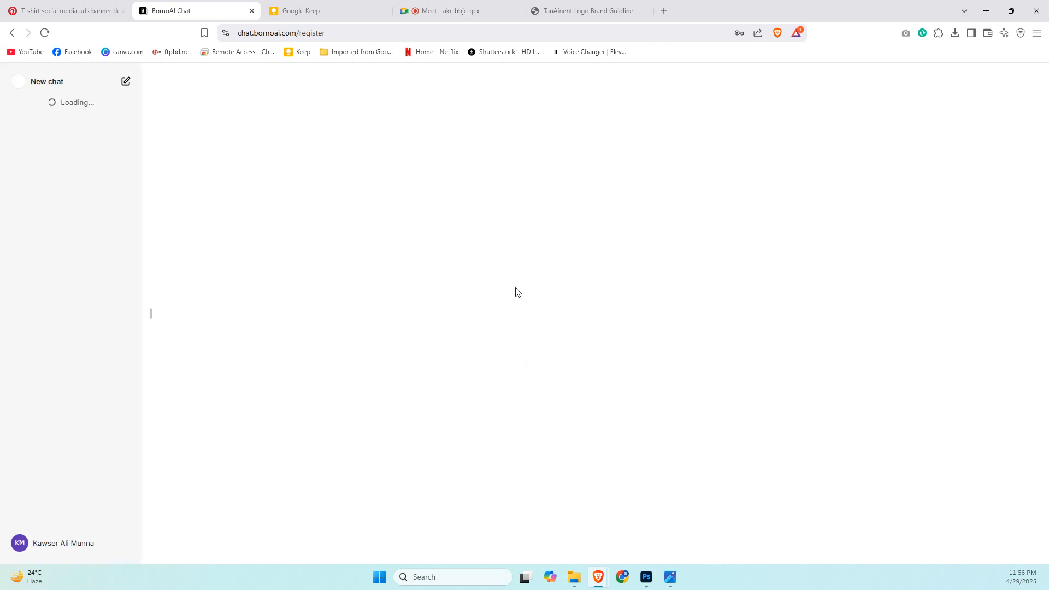
Open the Copywriting Assistance conversation and copy the headline words "The Ultimate Comfort Tee".
click(76, 147)
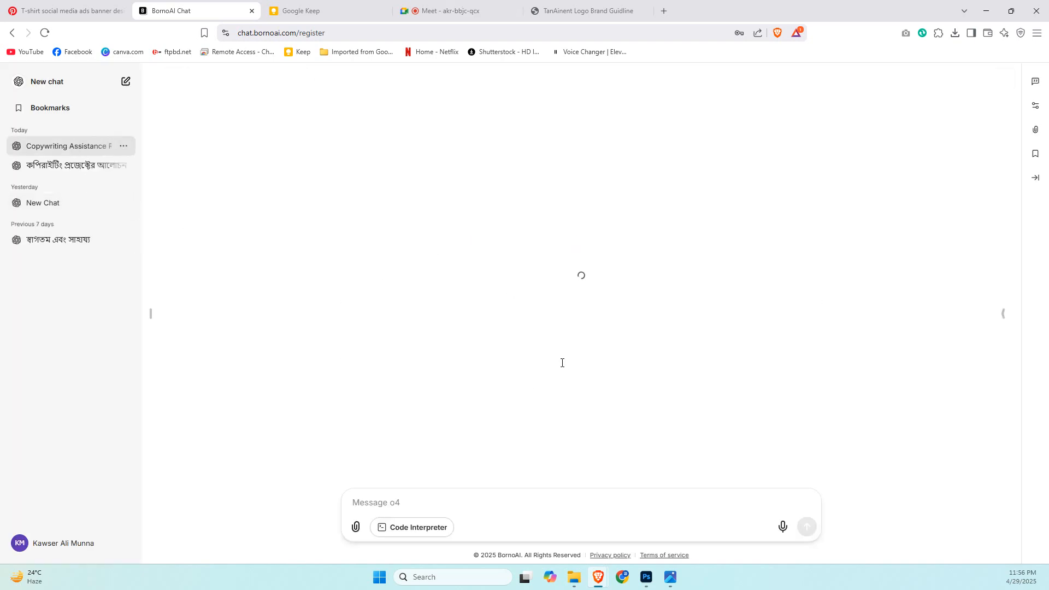
scroll(488, 325, down, 5)
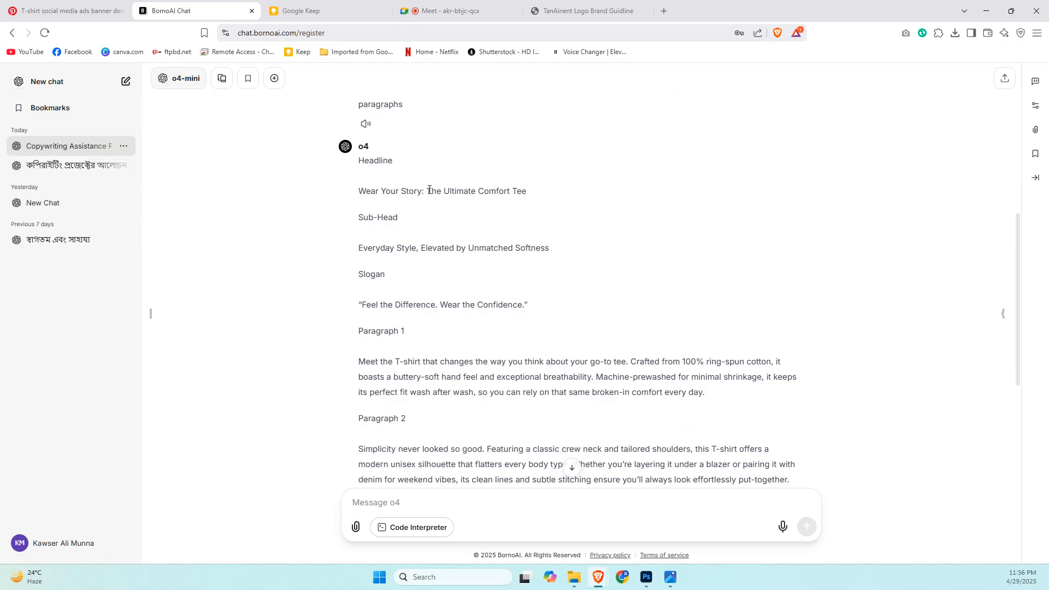
drag(429, 190, 518, 190)
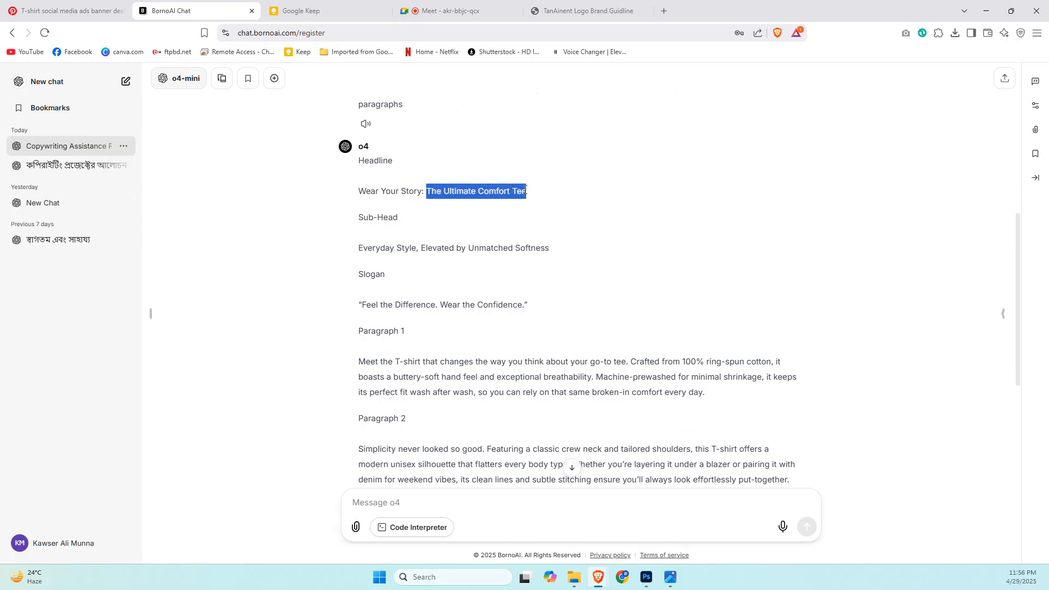
Switch to Photoshop, duplicate the "your story" text above the "Wear" headline and replace its wording with "The Ultimate Comfort Tee".
key(alt+Tab)
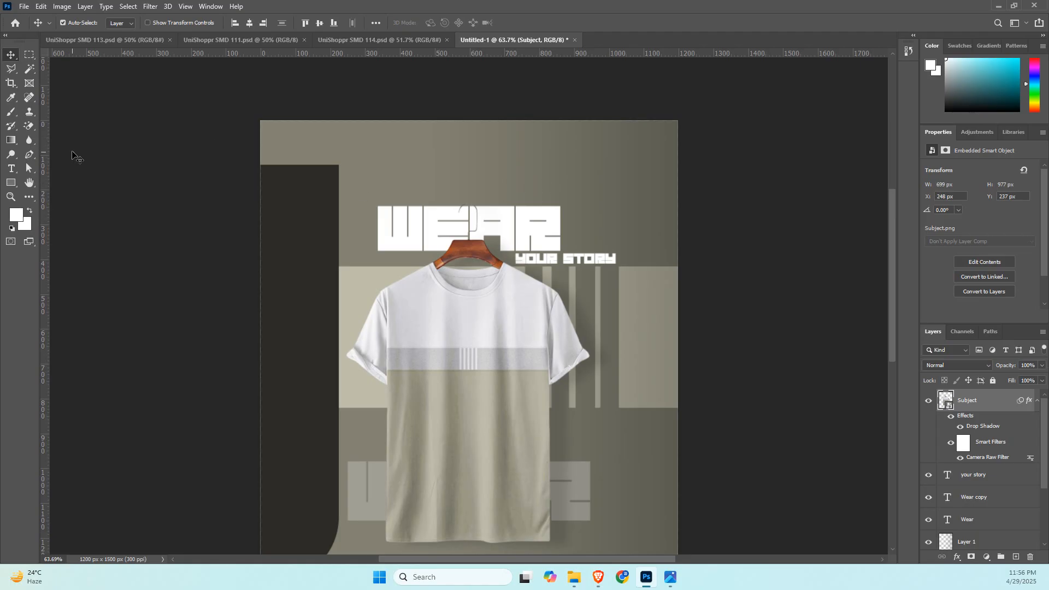
double_click(548, 259)
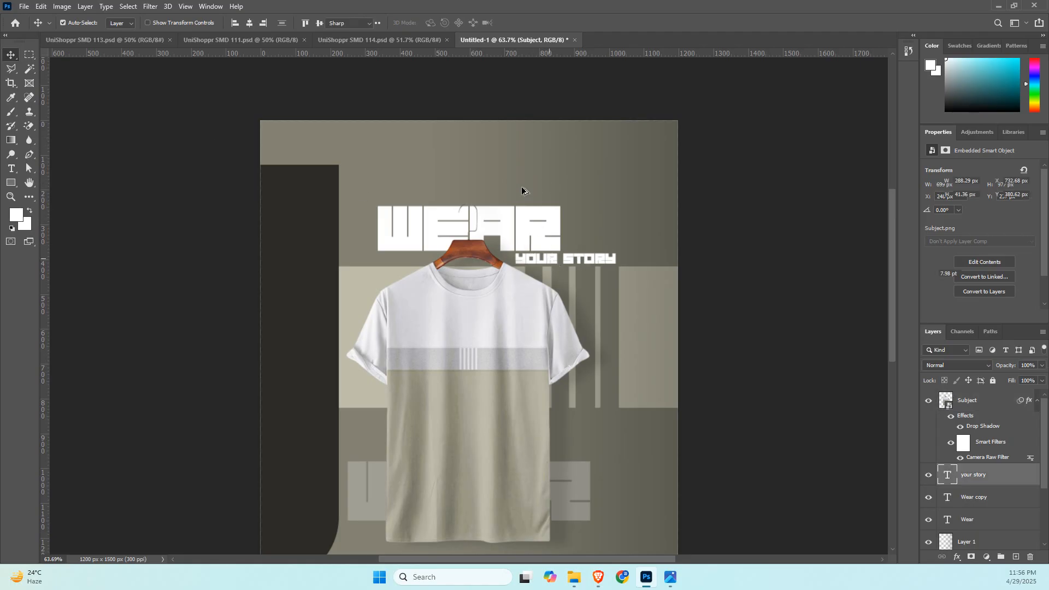
key(Escape)
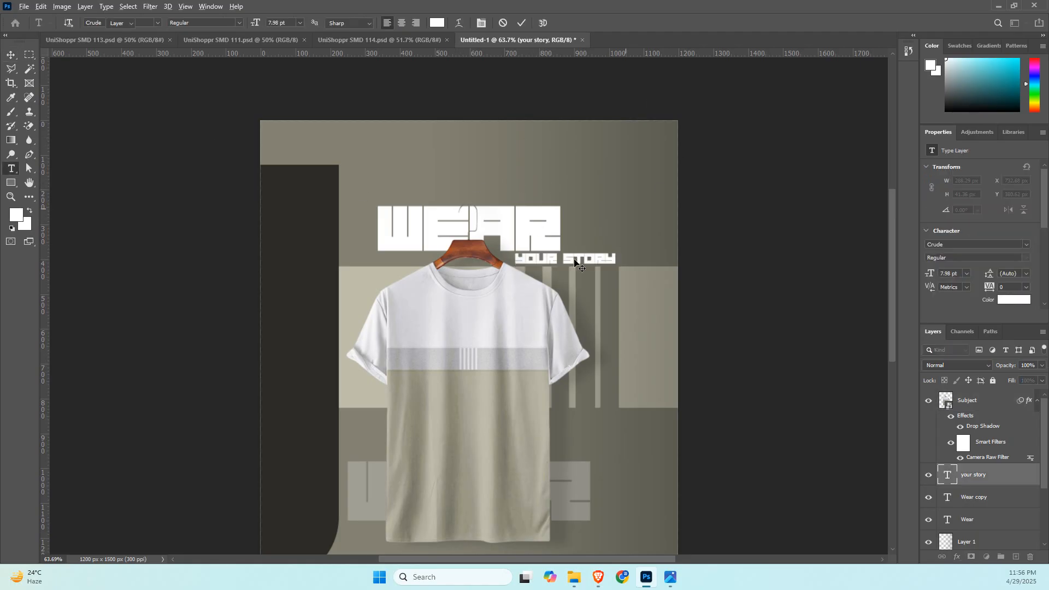
key(v)
drag(553, 260, 464, 200)
double_click(462, 200)
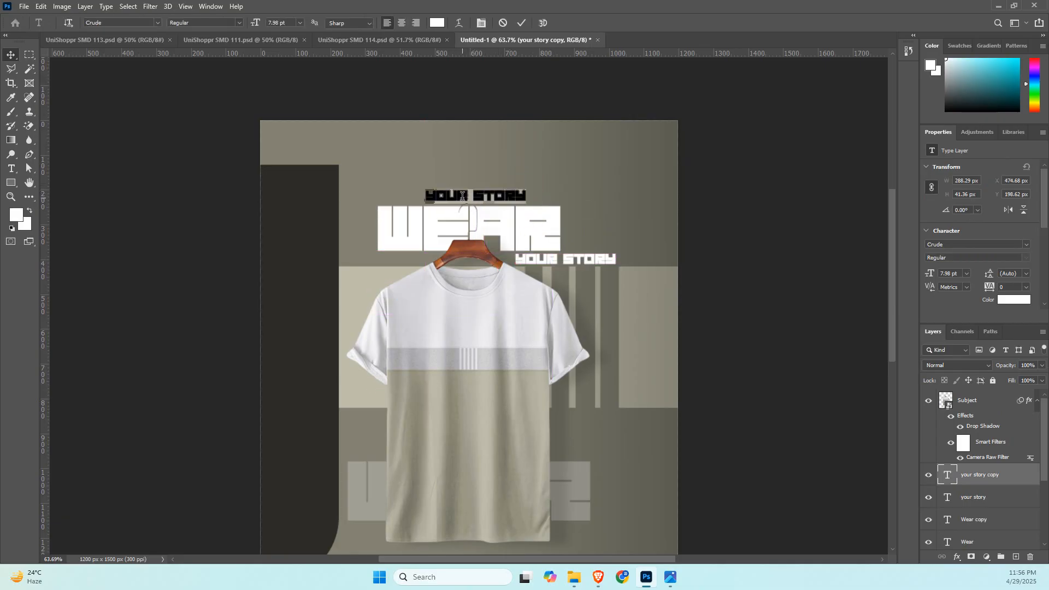
text(THE ULTIMATE COMFORT TEE)
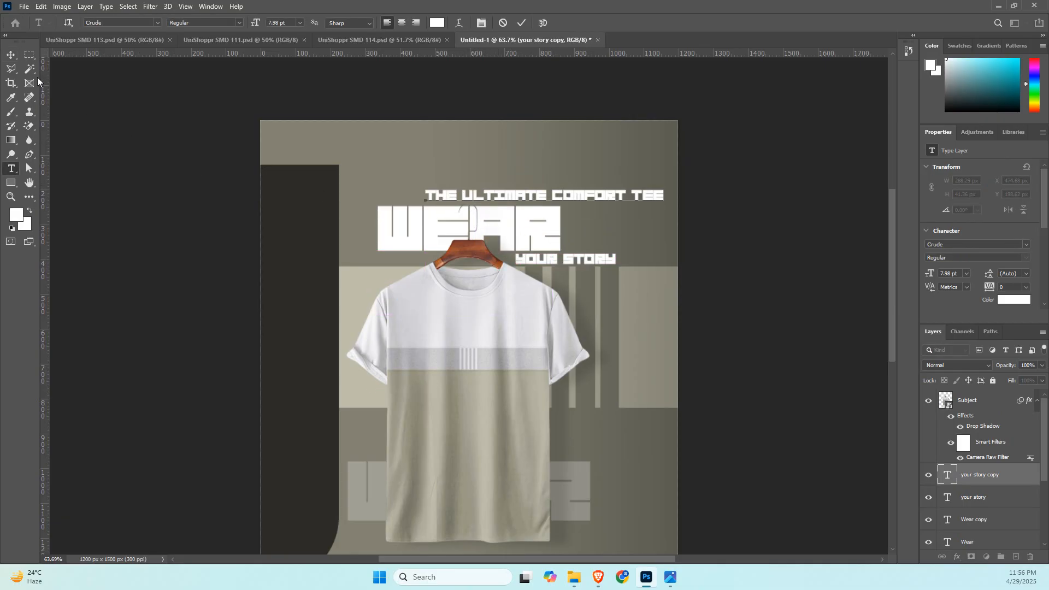
click(10, 55)
Centre-align the "The Ultimate Comfort Tee" text and set its font to Roboto Medium.
scroll(989, 274, down, 2)
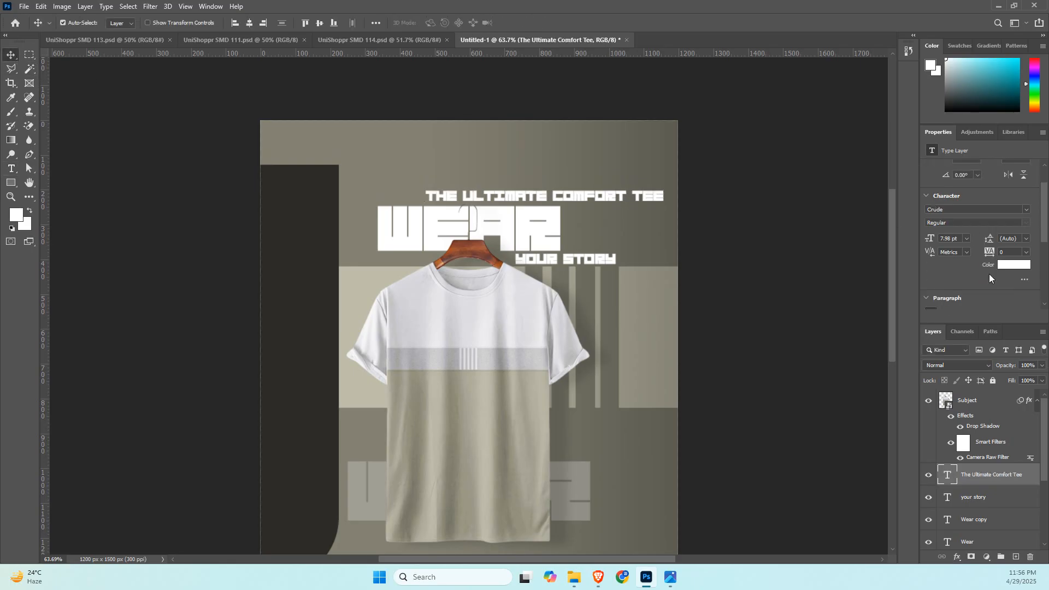
scroll(981, 279, down, 1)
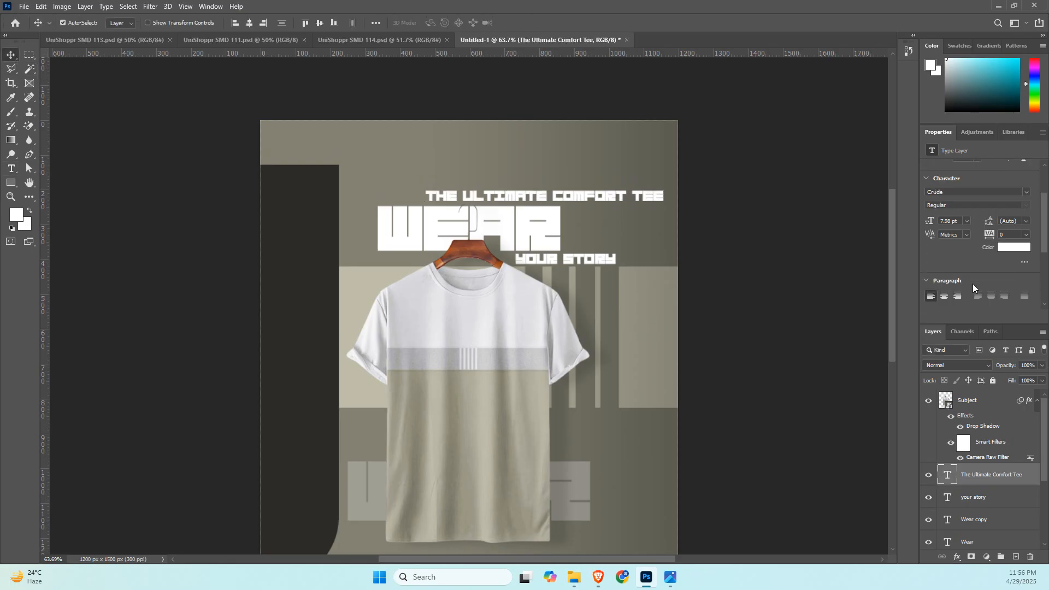
click(944, 287)
click(957, 184)
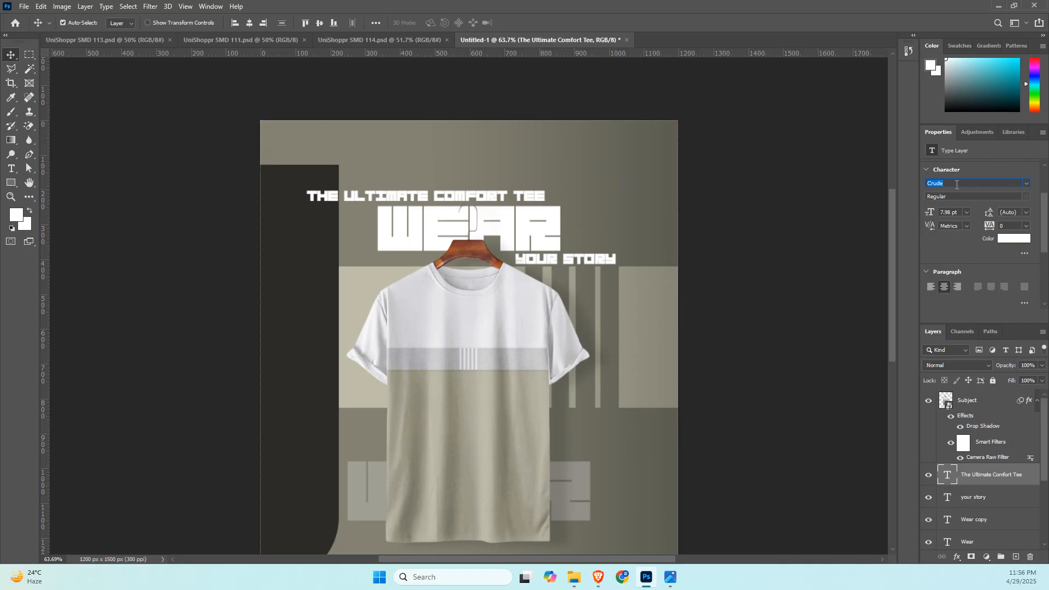
text(roboto)
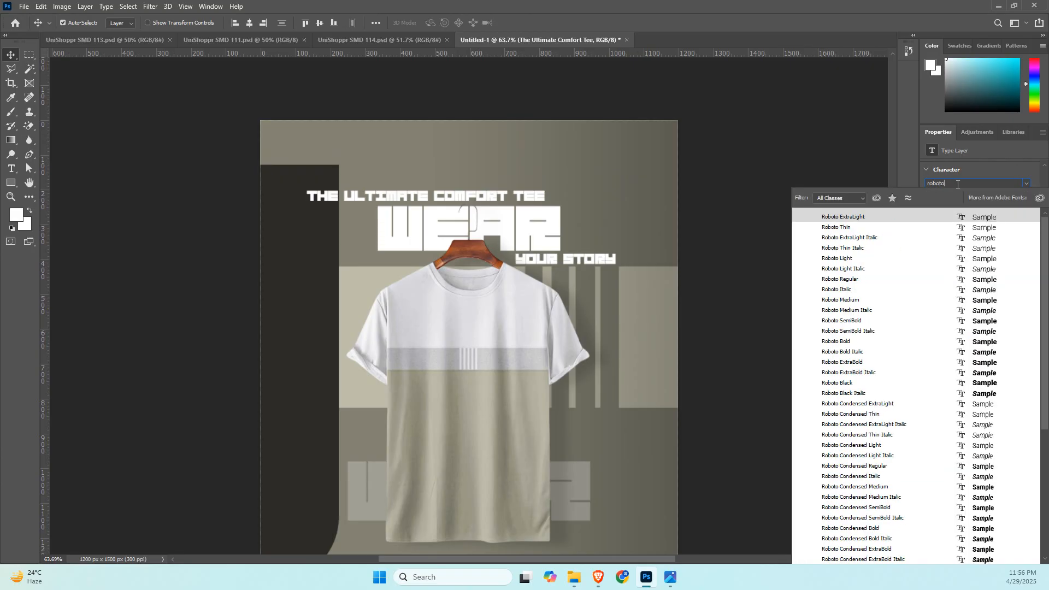
click(990, 300)
key(Return)
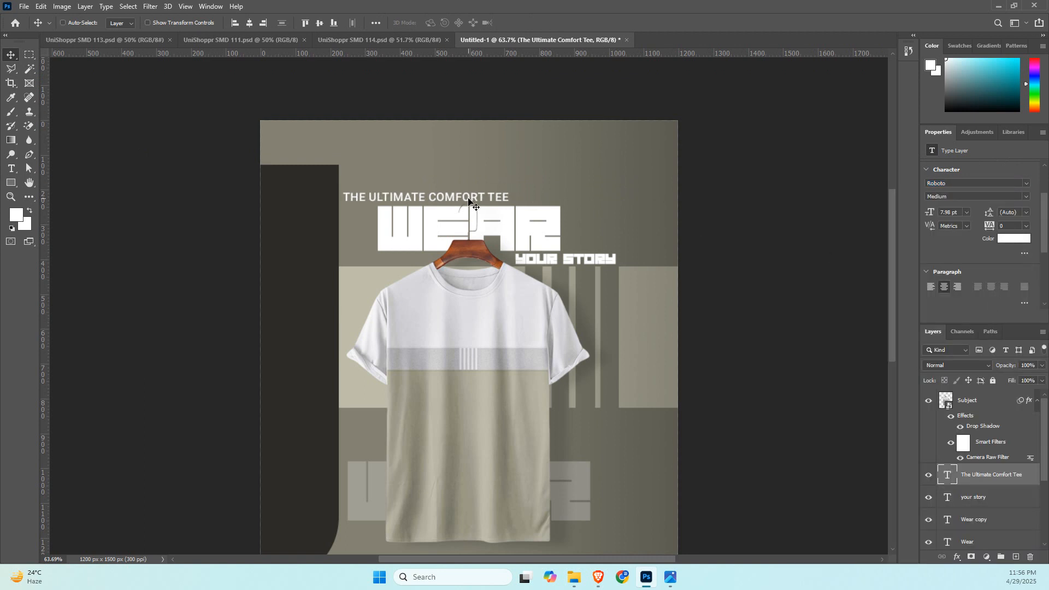
Move the "The Ultimate Comfort Tee" line so it is horizontally centred on the canvas just above the "Wear" headline.
key(ctrl+t)
drag(468, 201, 508, 200)
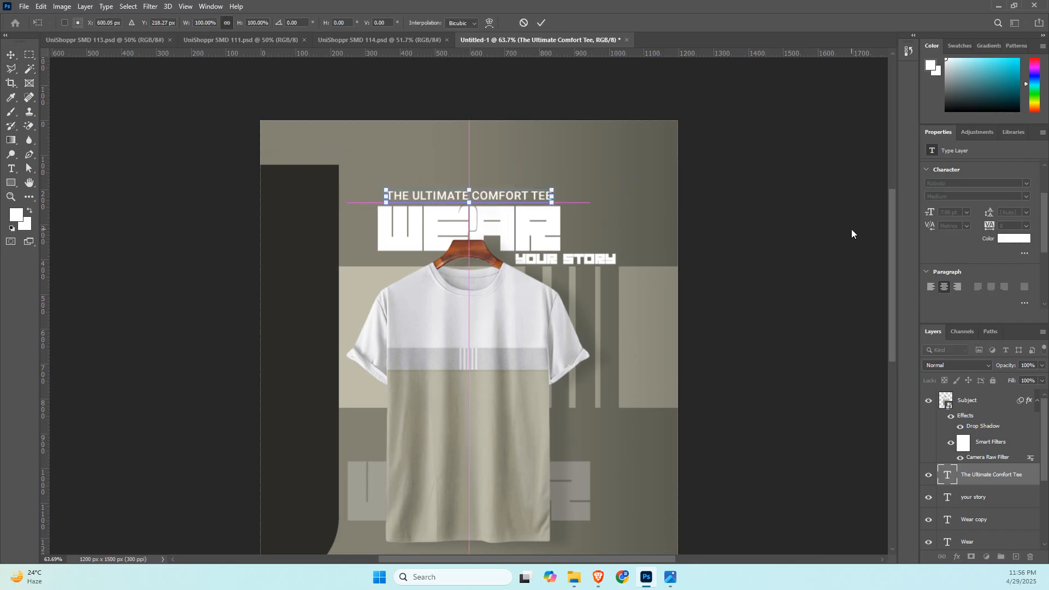
key(Return)
scroll(776, 422, down, 2)
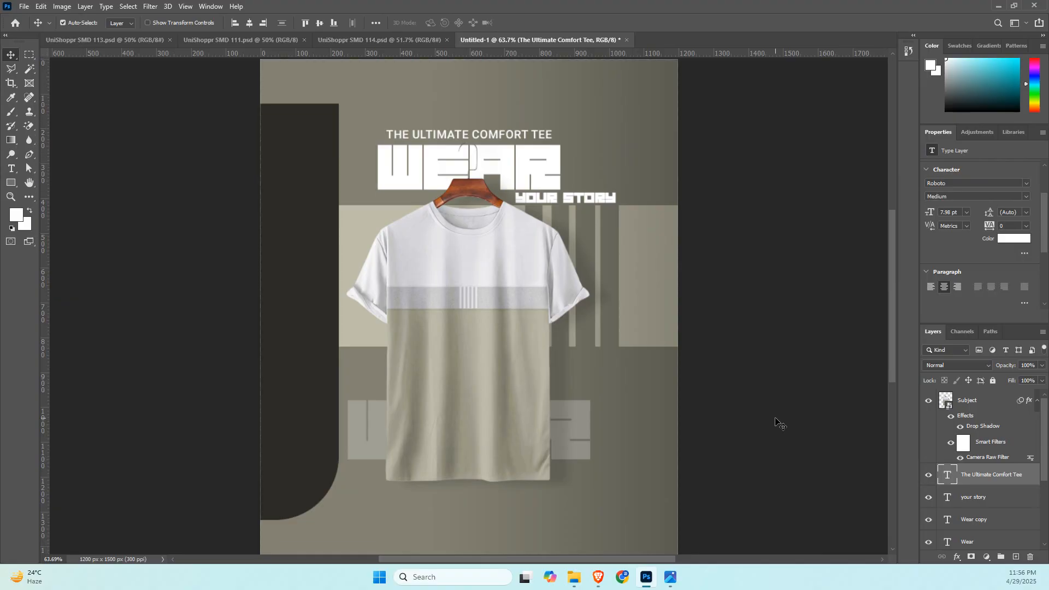
Switch to the BornoAI chat and copy the sub-head line "Everyday Style, Elevated by Unmatched Softness".
key(alt+Tab)
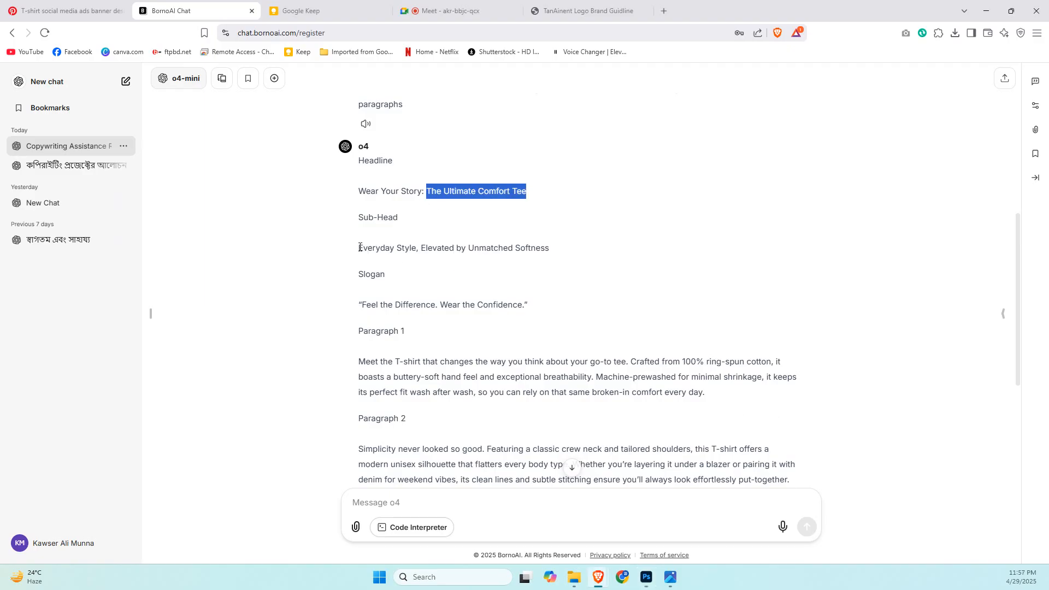
drag(360, 248, 417, 248)
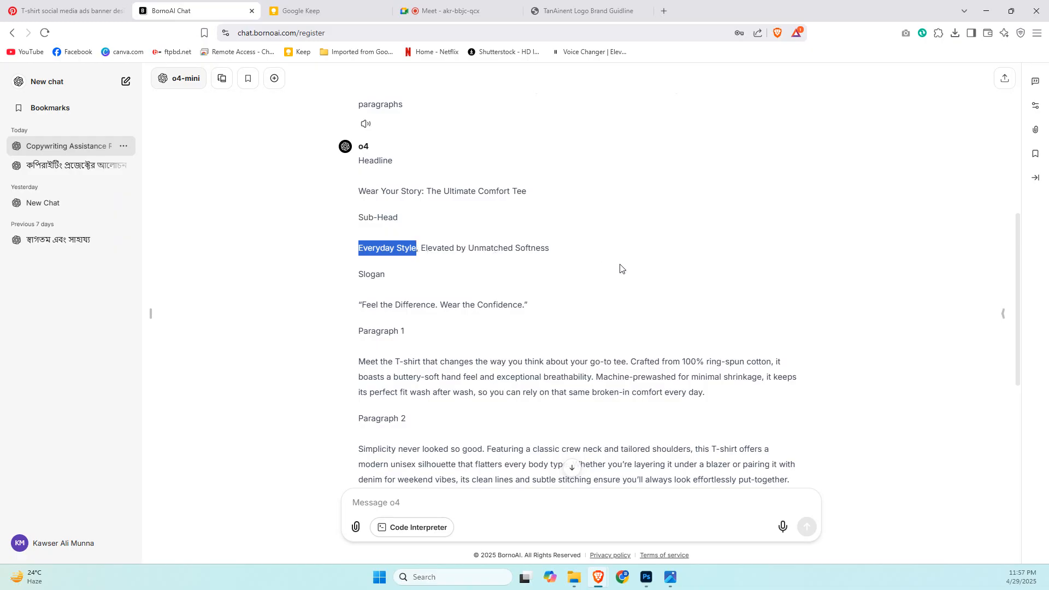
triple_click(404, 247)
Switch to Photoshop, duplicate the "The Ultimate Comfort Tee" text lower on the canvas and replace its wording with "Everyday Style, Elevated by Unmatched Softness".
key(alt+Tab)
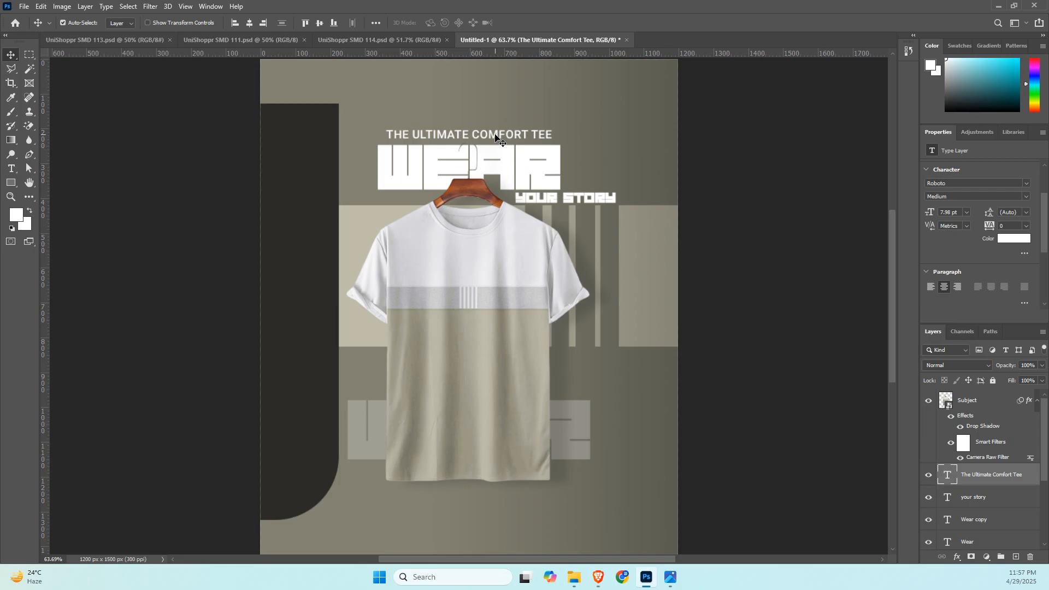
drag(494, 133, 611, 366)
double_click(610, 369)
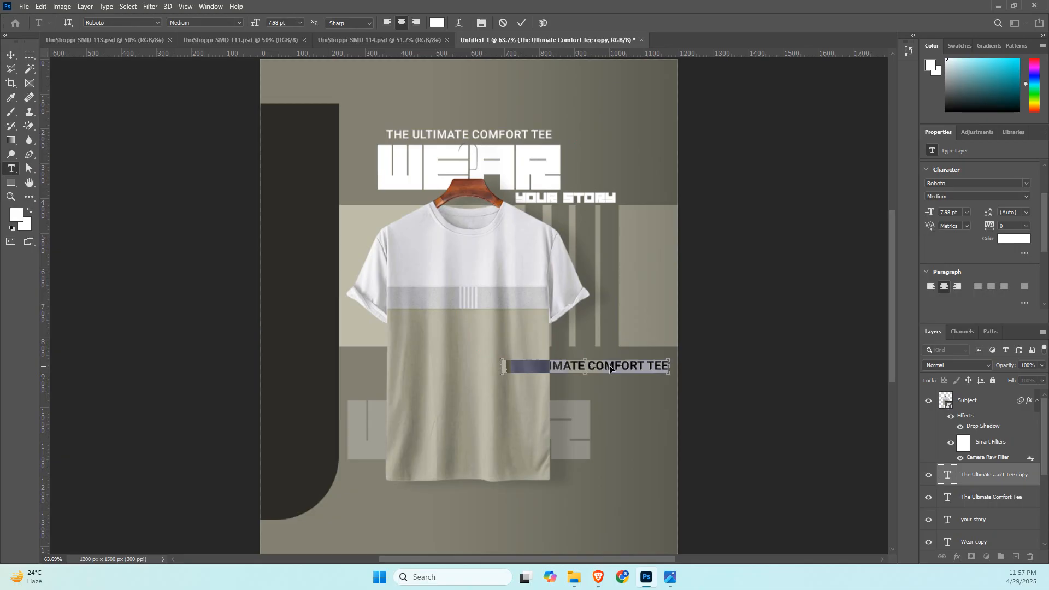
key(ctrl+v)
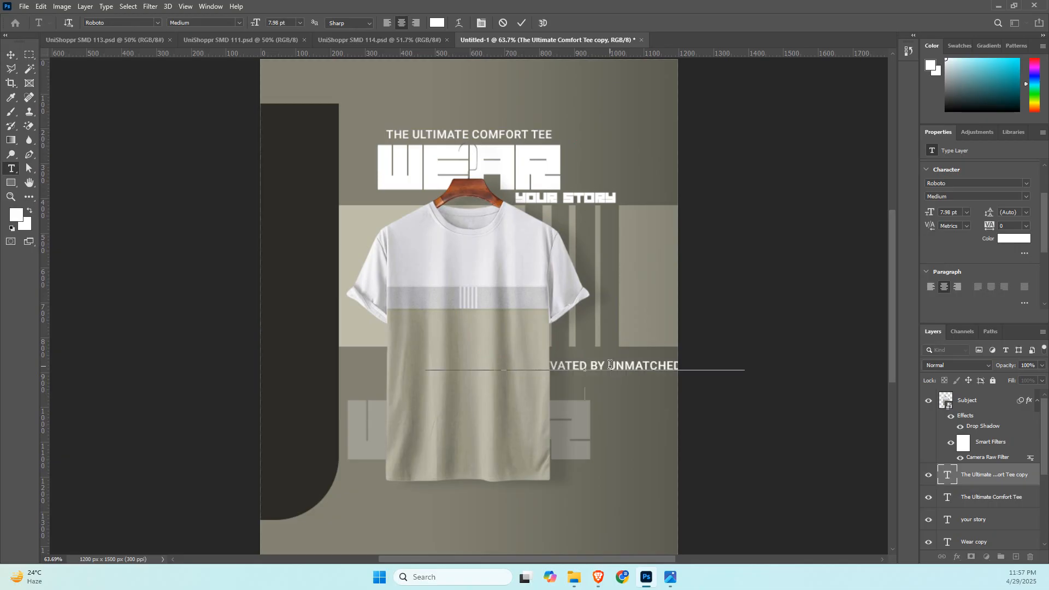
click(17, 55)
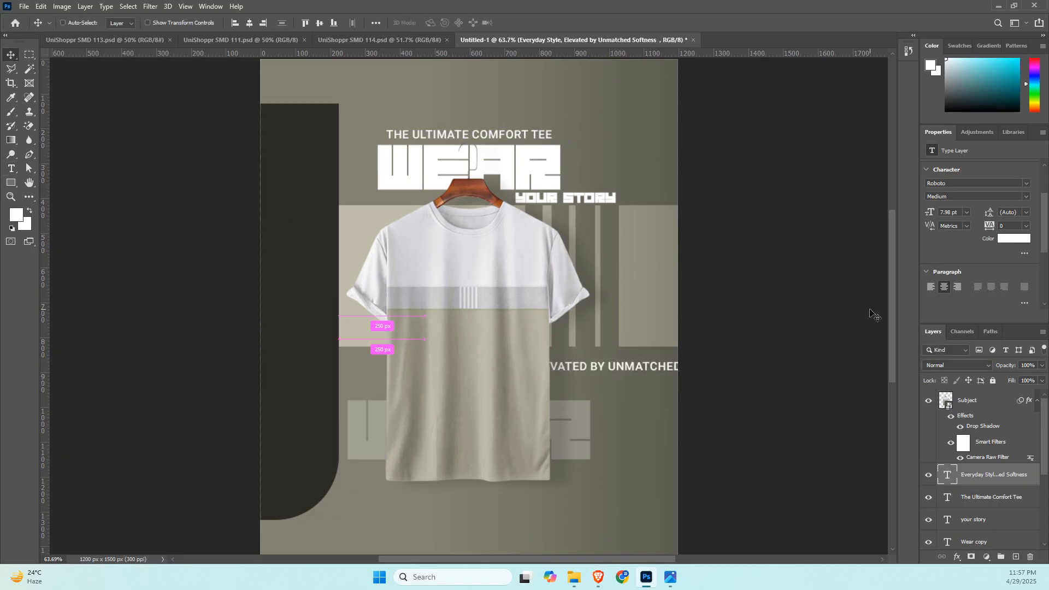
Rotate the "Everyday Style" line about -90.7°, scale it to about 48% and place it vertically along the T-shirt's lower right edge.
key(ctrl+t)
drag(583, 416, 755, 387)
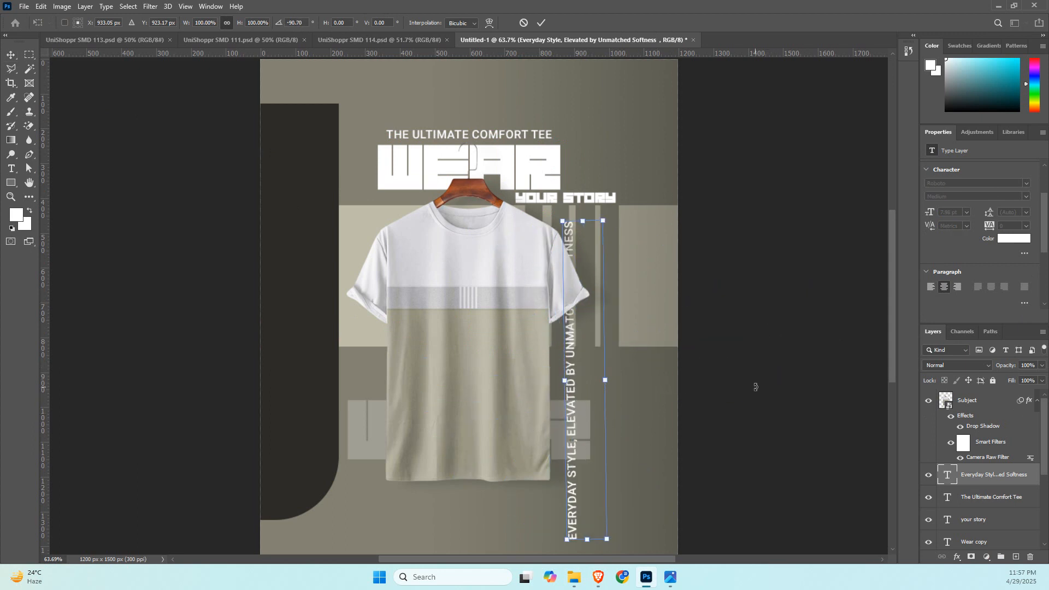
drag(583, 221, 581, 412)
drag(582, 448, 562, 376)
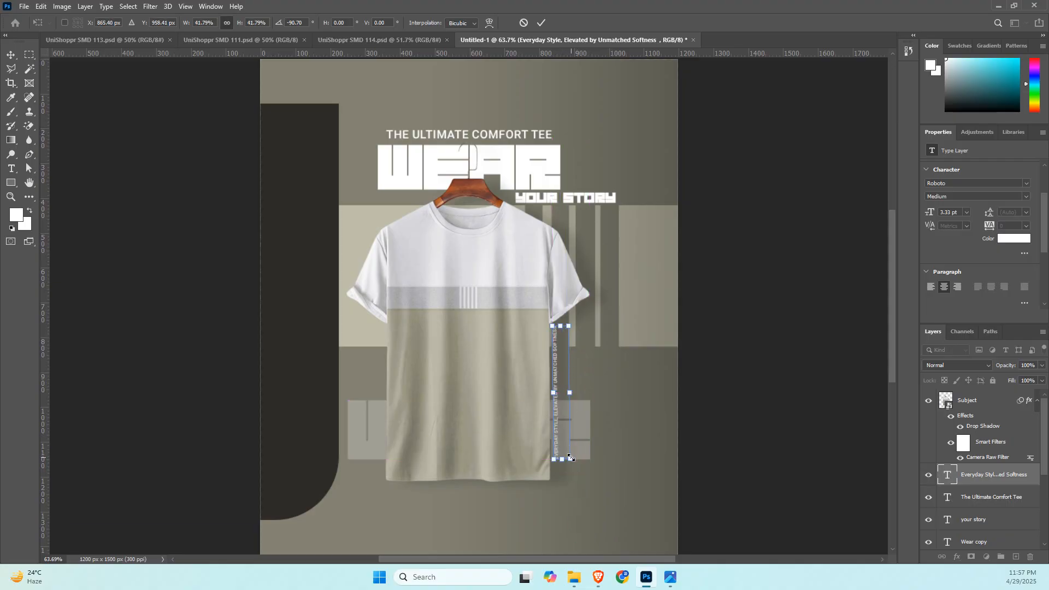
drag(571, 460, 582, 476)
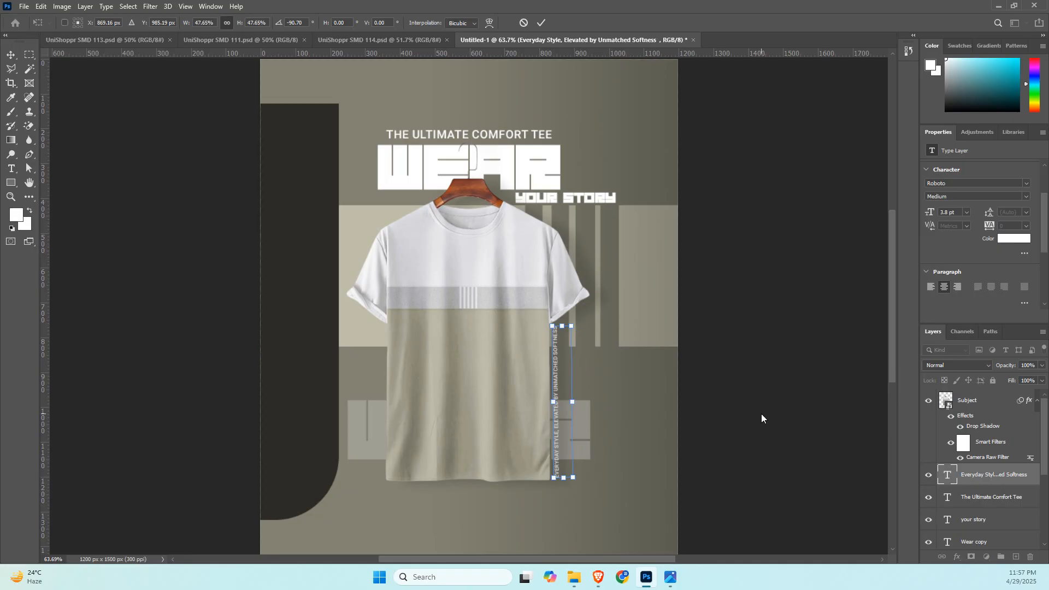
key(Return)
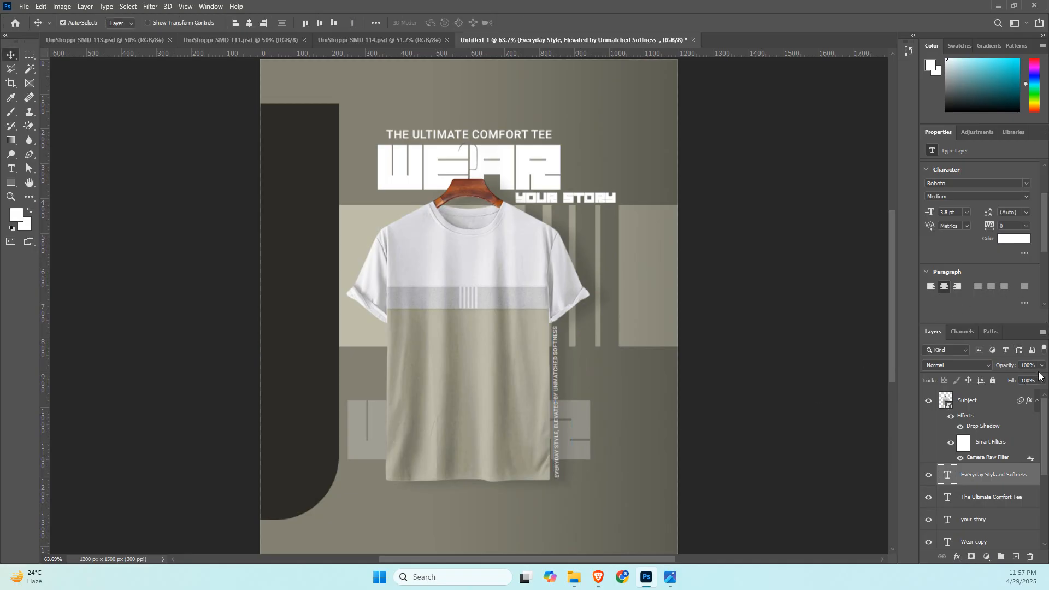
Set the opacity of the vertical "Everyday Style" text to 50% and deselect its layer.
click(1028, 365)
text(50)
key(Return)
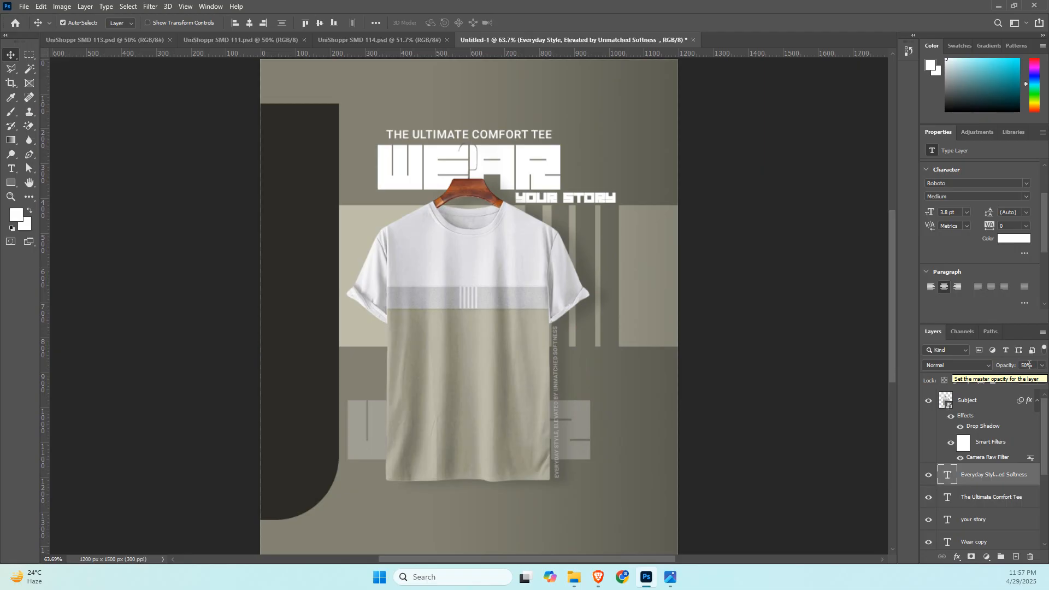
click(699, 424)
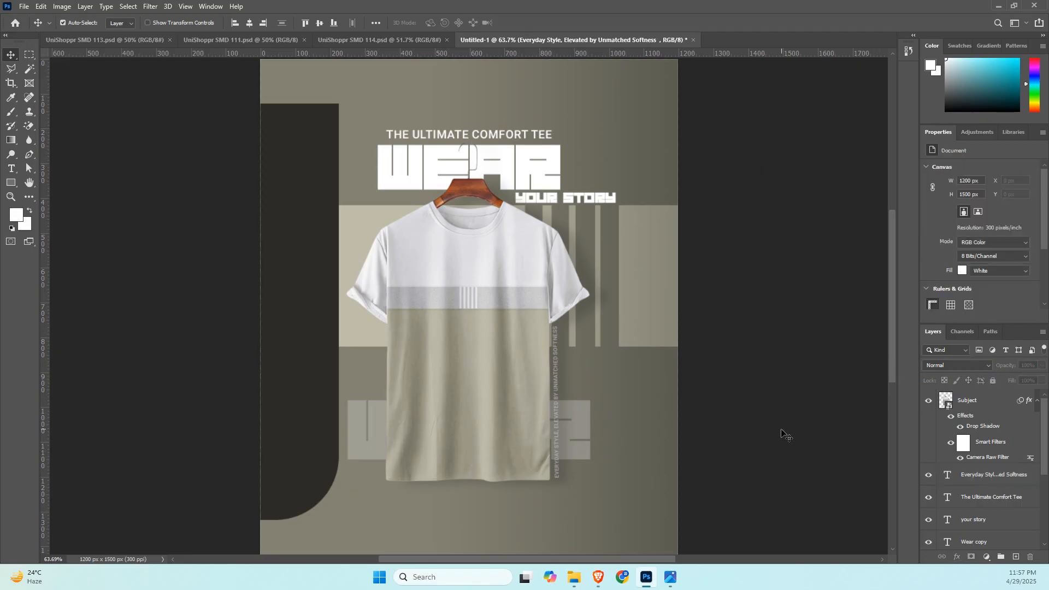
Copy "Feel" from the chat's slogan and use it in Photoshop as the wording of a "your story" duplicate to the right of the T-shirt.
key(alt+Tab)
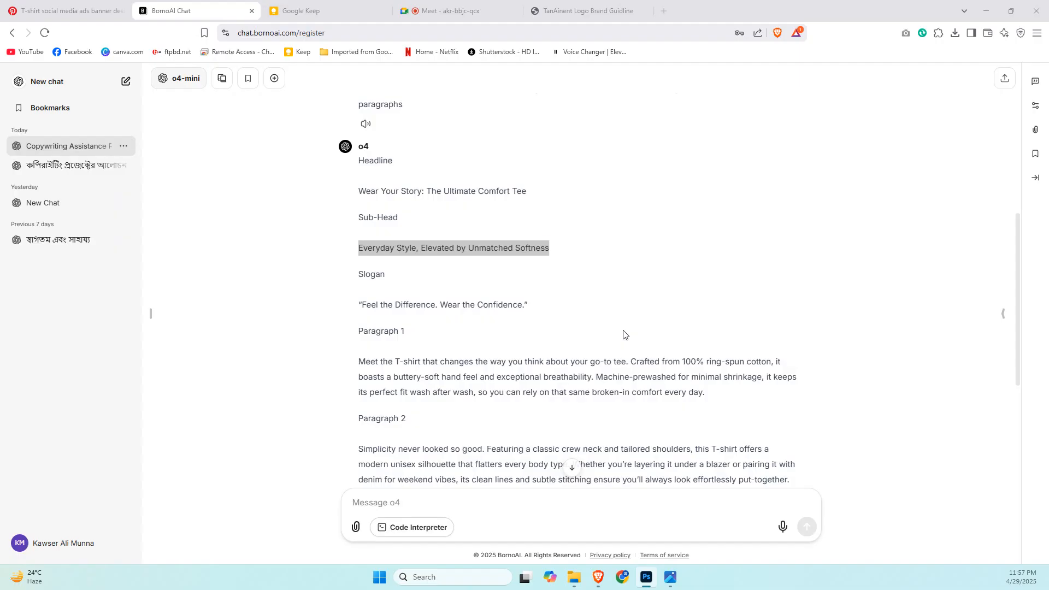
mouse_move(363, 303)
mouse_down()
mouse_move(518, 304)
mouse_move(379, 307)
mouse_up()
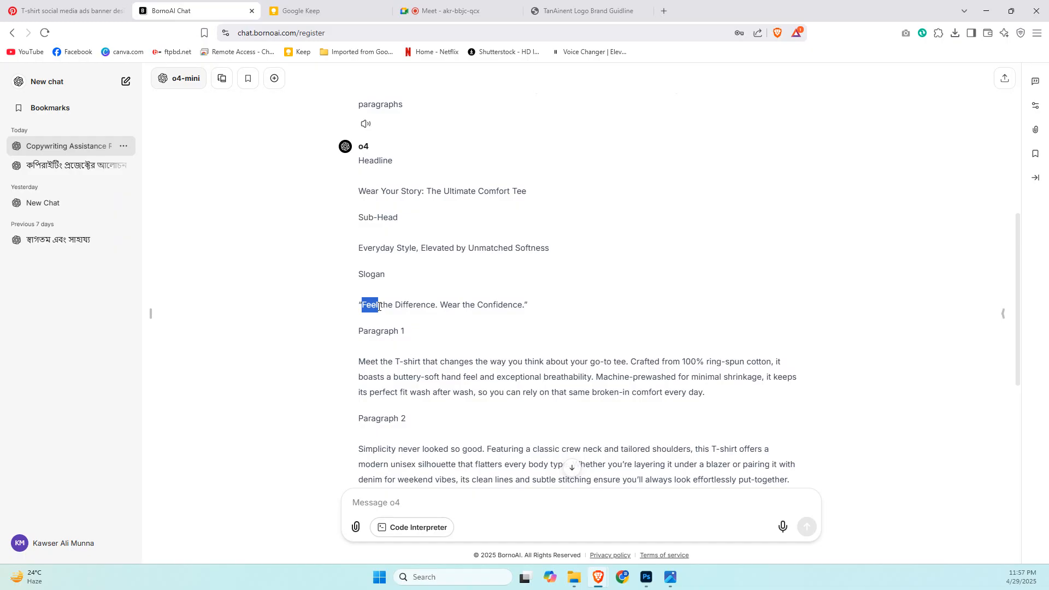
key(alt+Tab)
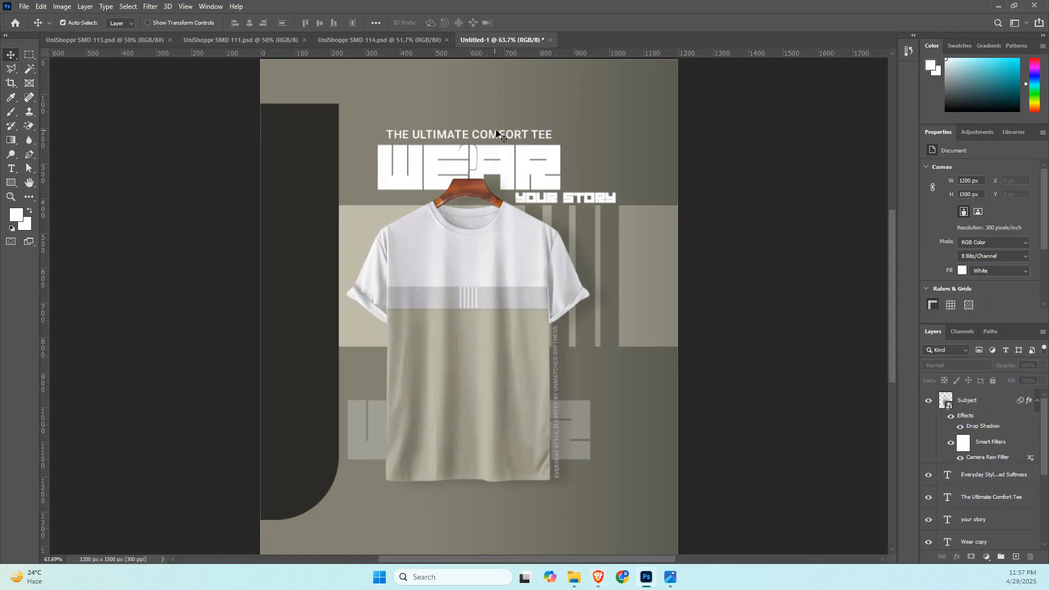
scroll(562, 425, down, 1)
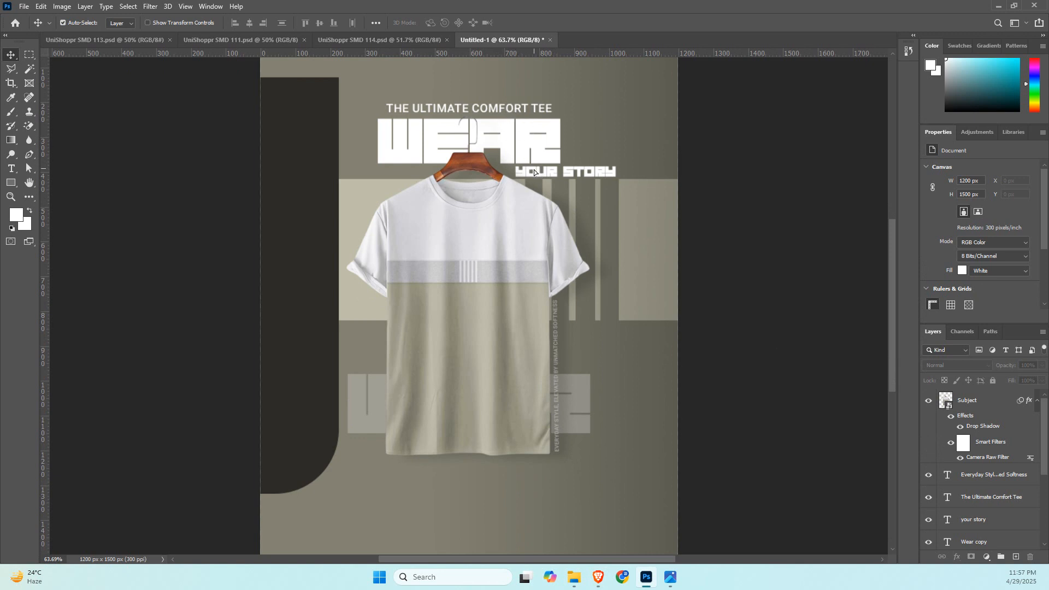
drag(534, 173, 587, 346)
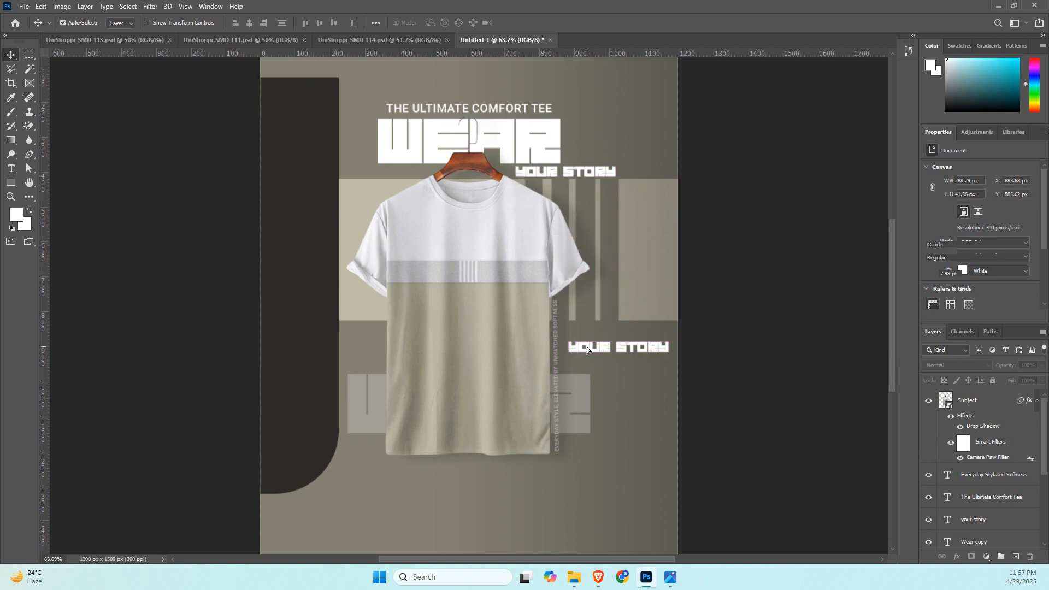
double_click(587, 346)
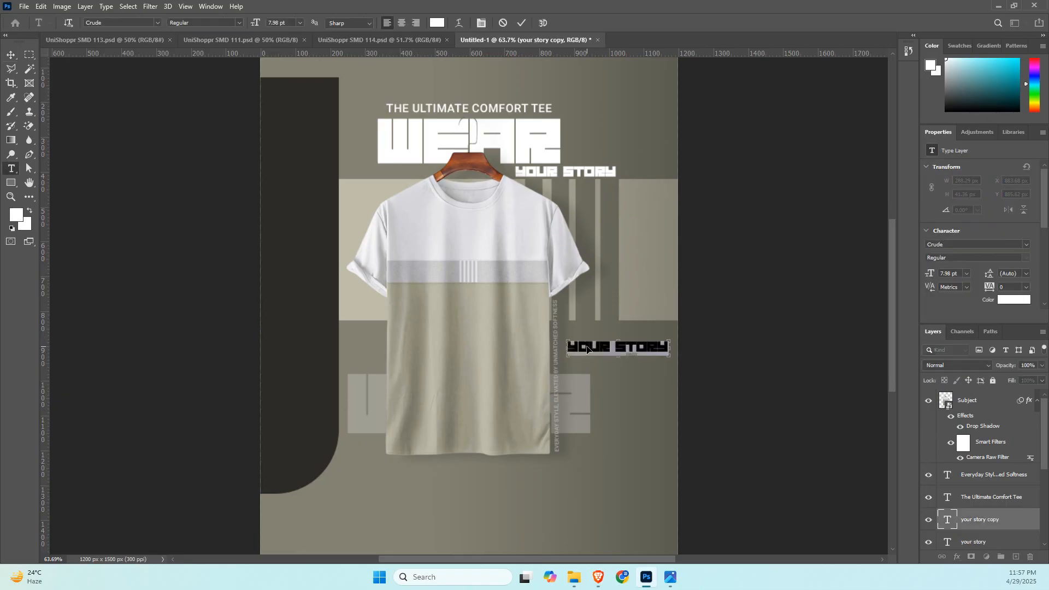
text(FEEL)
key(ctrl+Return)
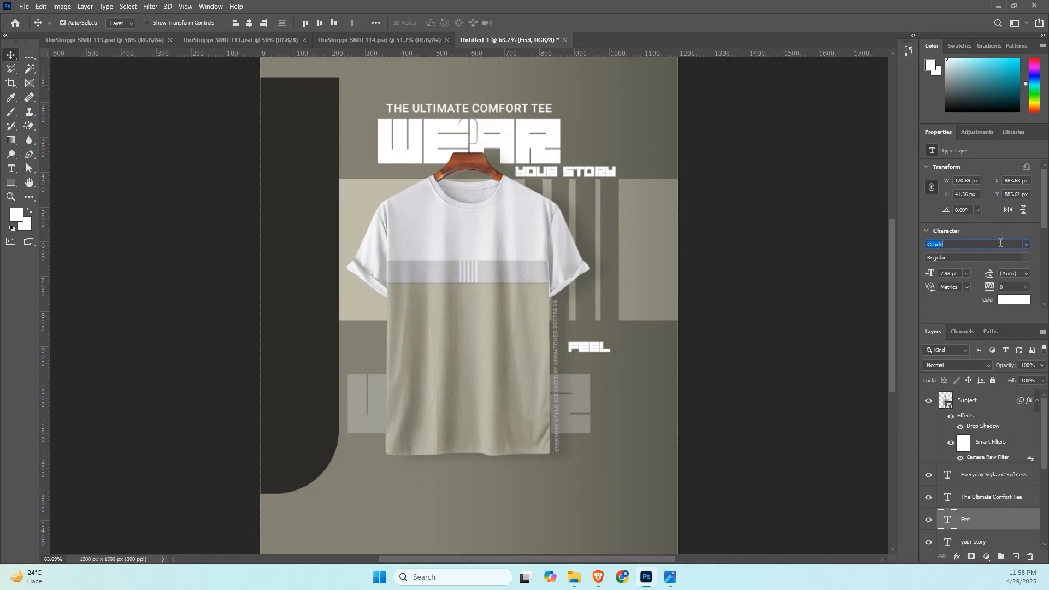
Search the installed fonts for "sig" for the "Feel" text.
text(sig)
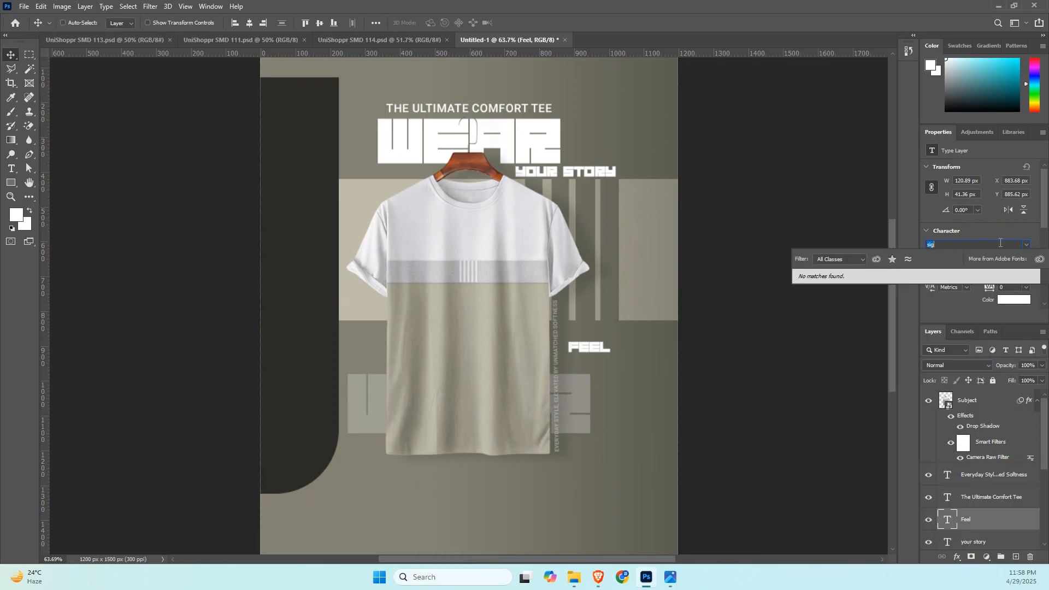
key(BackSpace)
Switch to the browser and open dafont.com in the TanAinent brand guideline tab.
key(alt+Tab)
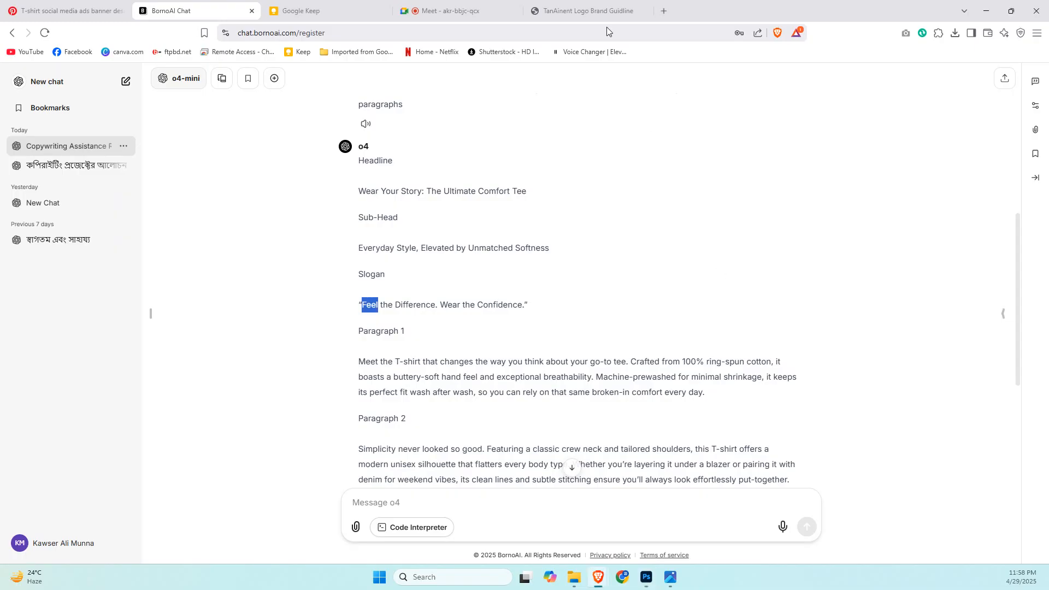
click(582, 12)
click(560, 26)
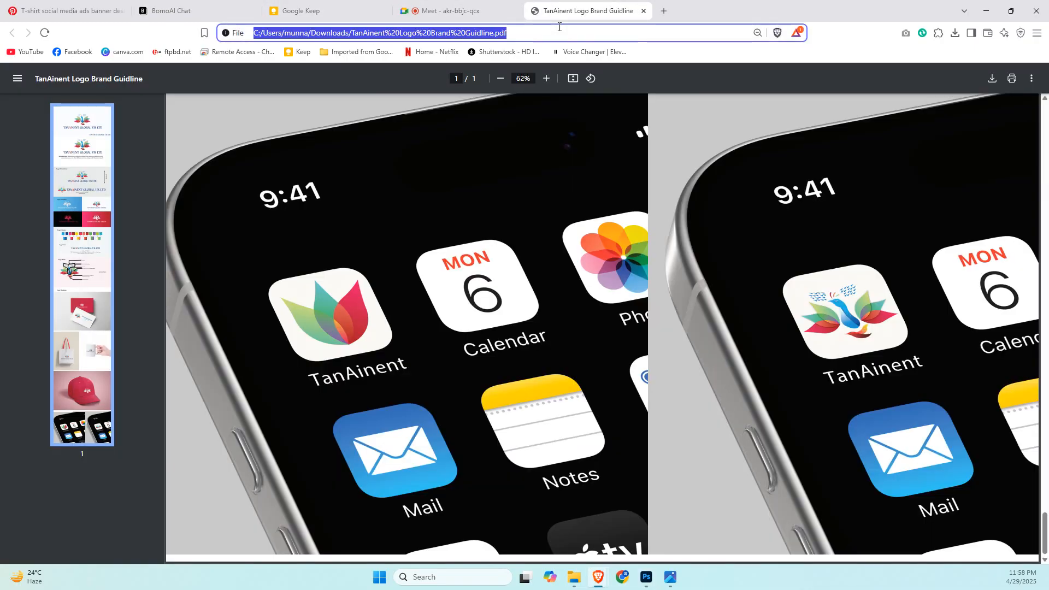
text(signa)
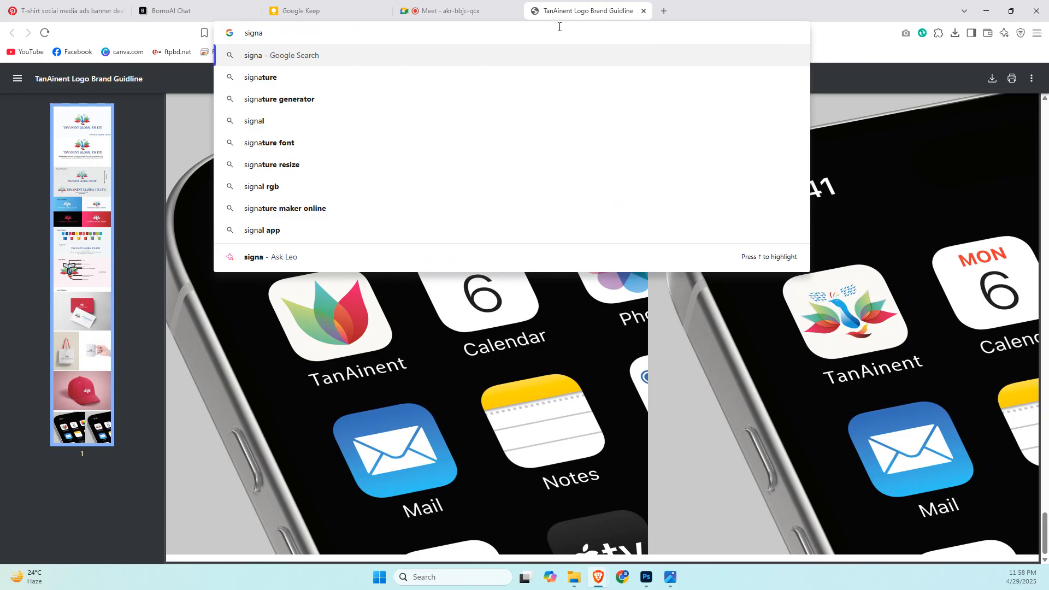
key(BackSpace)
key(BackSpace)
key(BackSpace)
key(BackSpace)
key(BackSpace)
text(dafont.com)
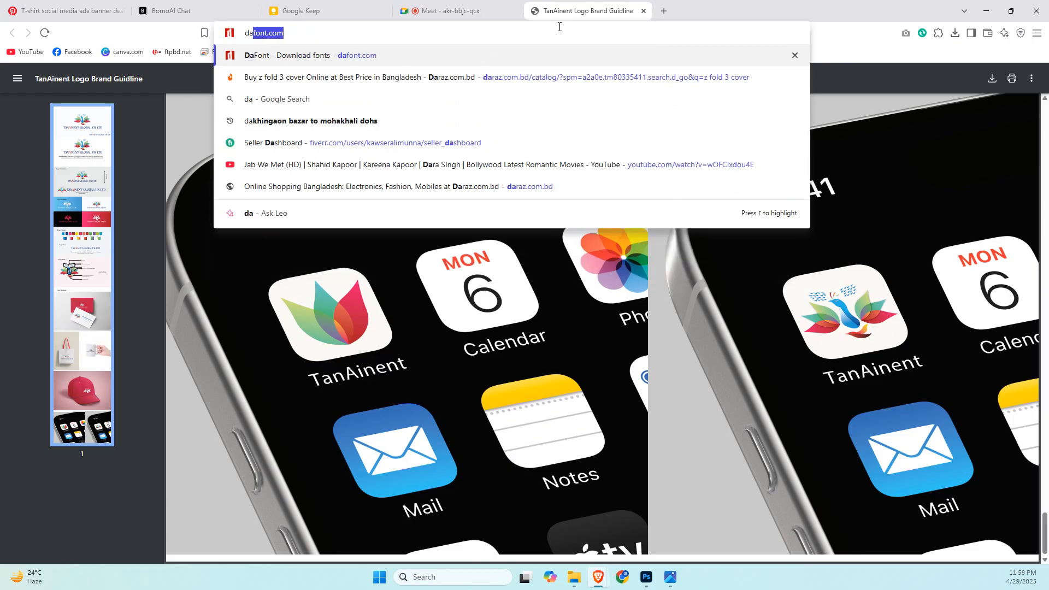
key(Return)
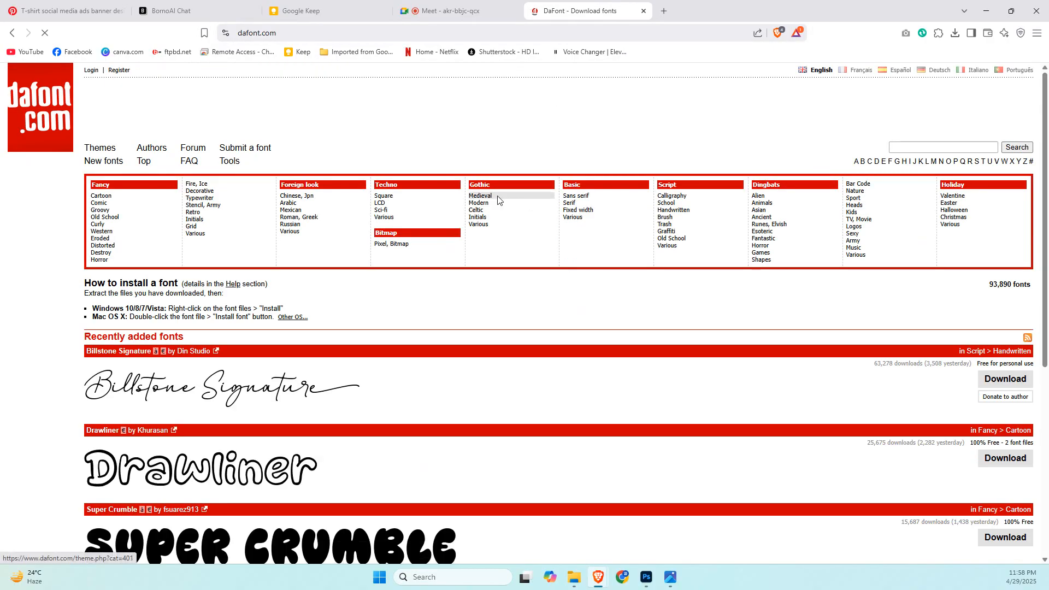
Browse DaFont's Script fonts in the Calligraphy and Handwritten categories for a signature-style typeface.
click(660, 199)
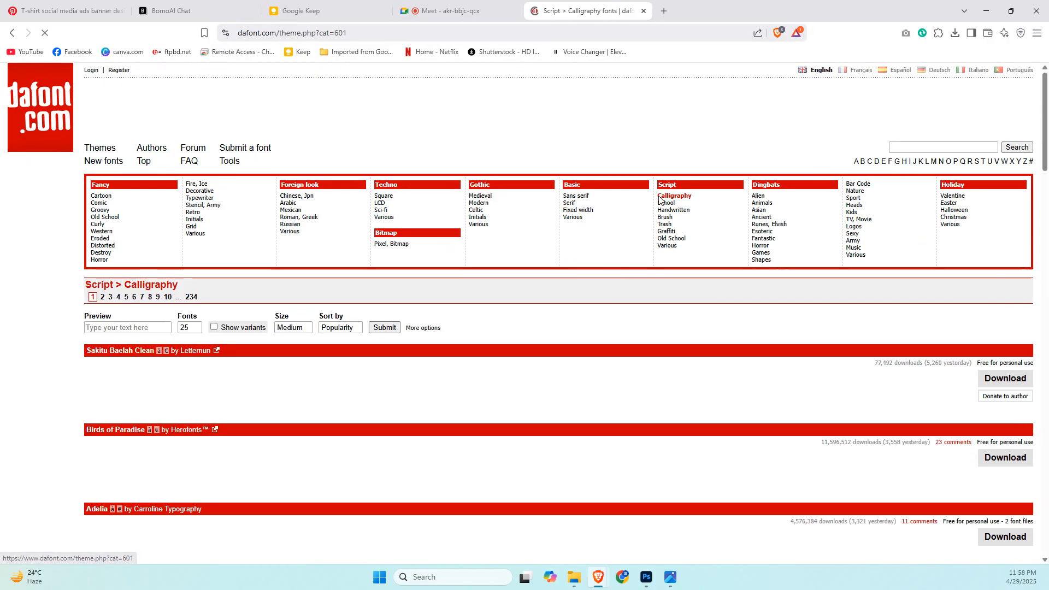
scroll(581, 323, down, 1)
scroll(581, 322, down, 5)
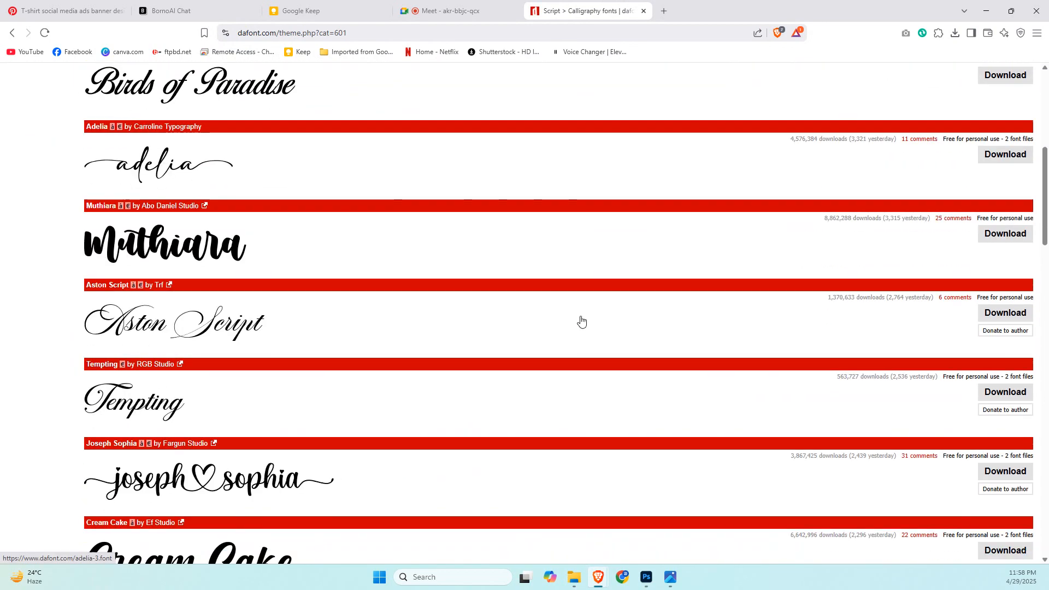
scroll(581, 321, up, 6)
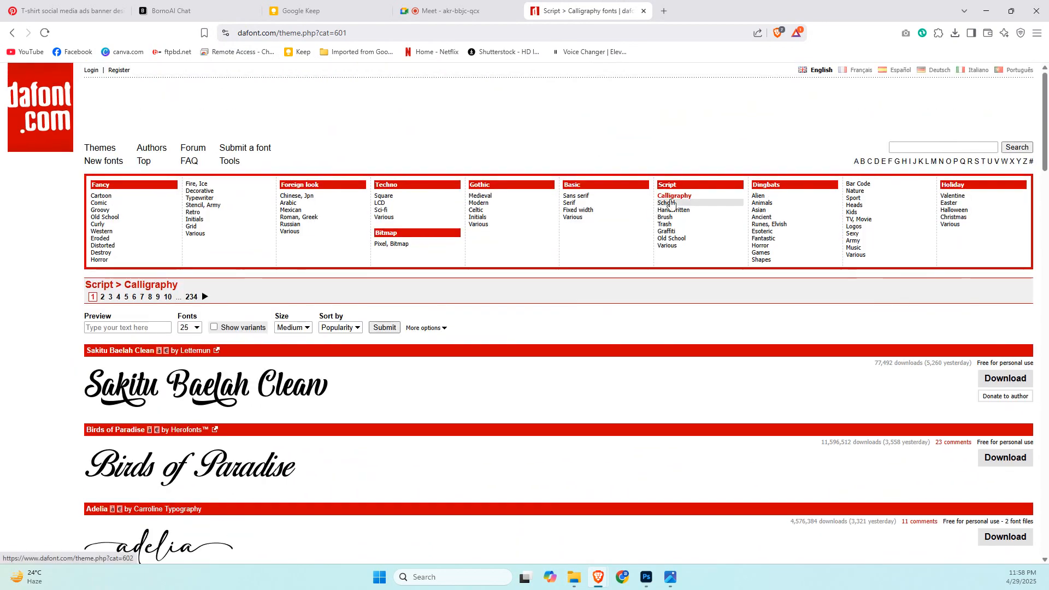
click(673, 210)
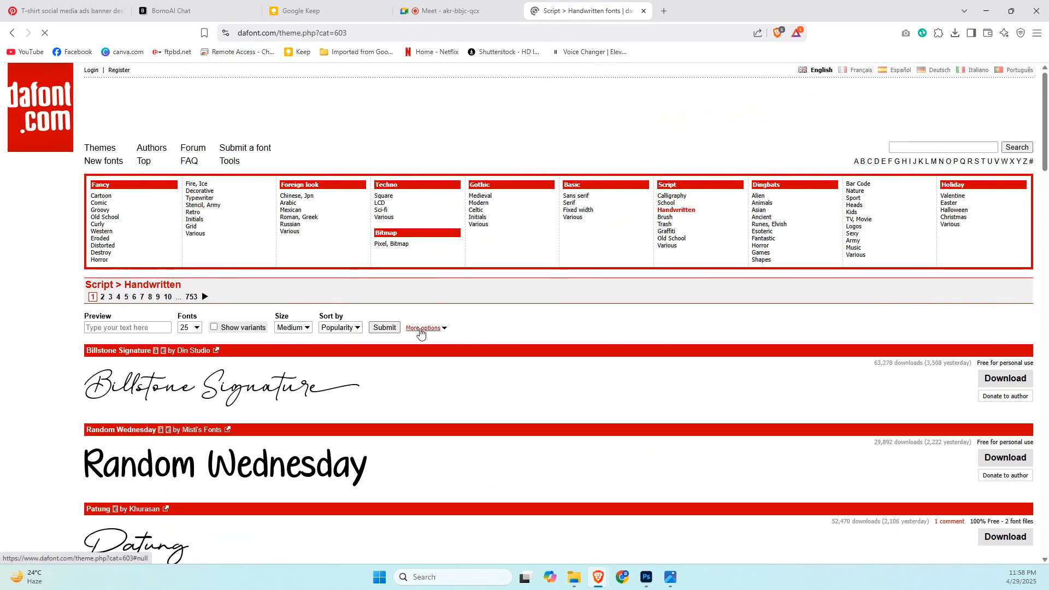
scroll(418, 334, down, 4)
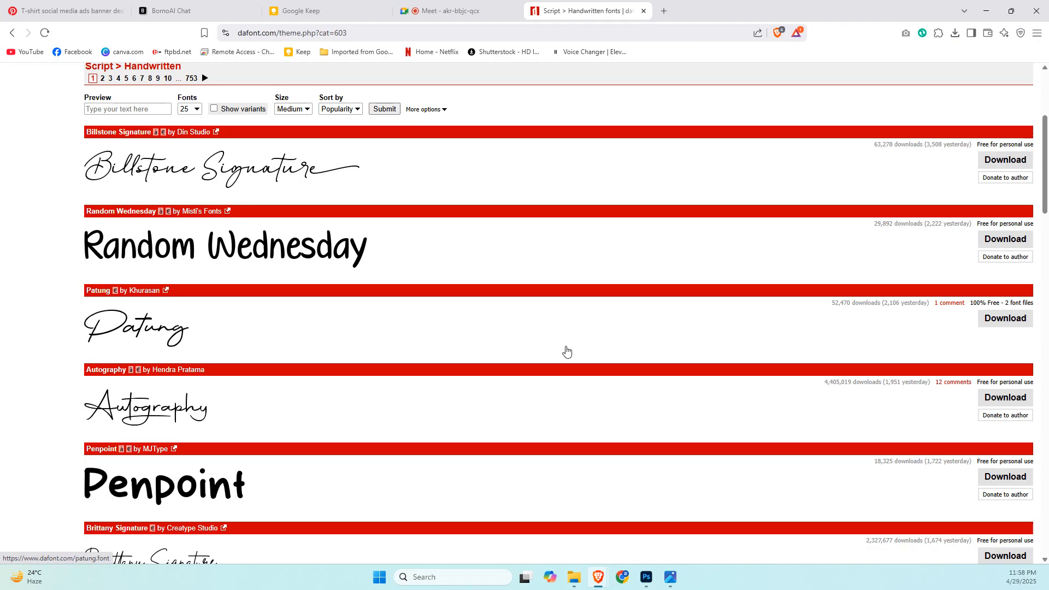
Download the Patung font archive to the Downloads folder, open it and install its TrueType font file.
click(983, 322)
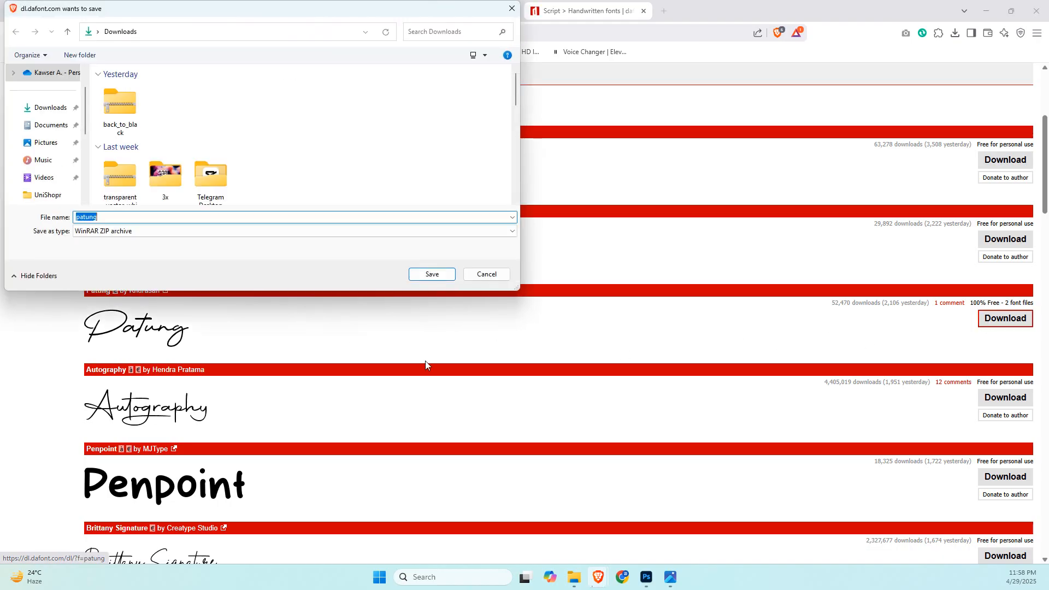
click(428, 271)
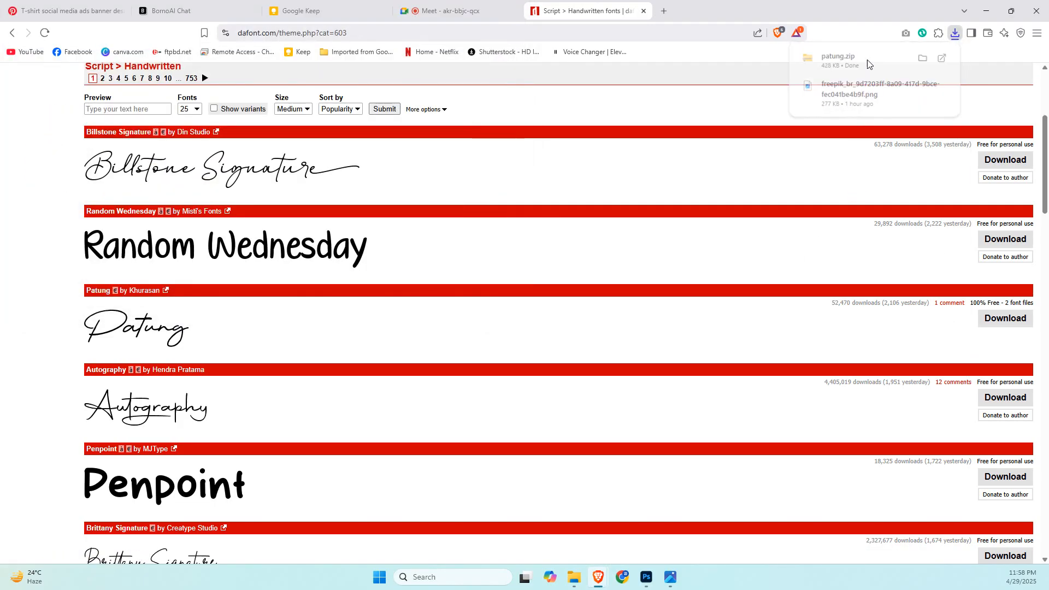
click(867, 62)
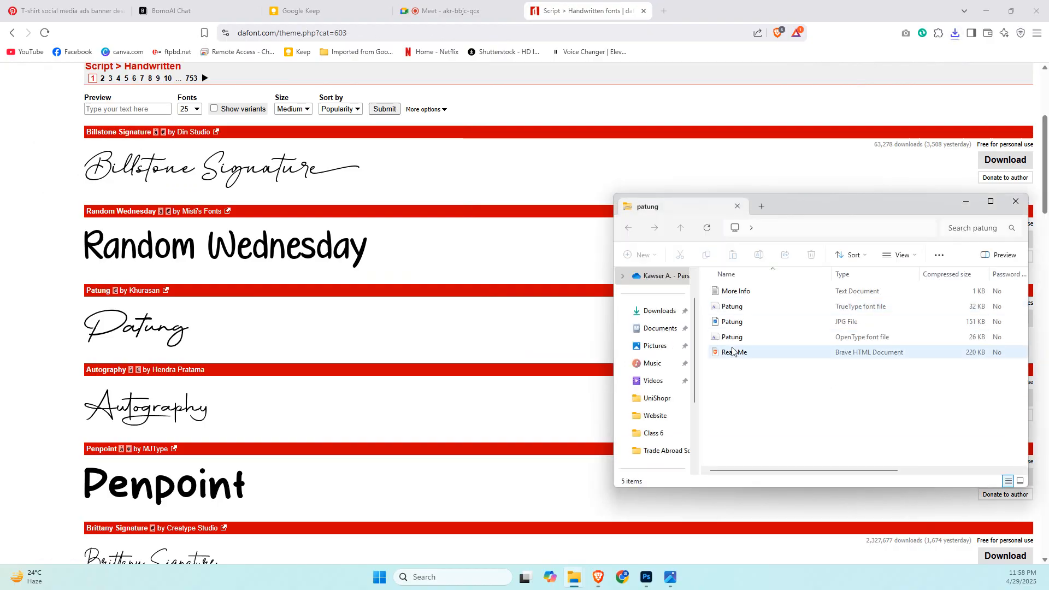
double_click(727, 307)
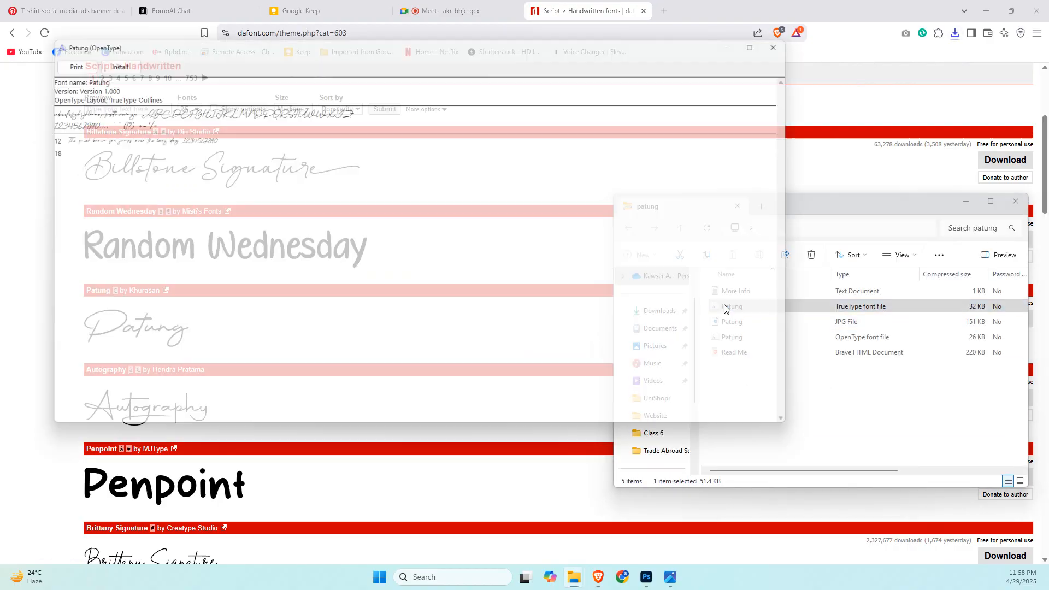
click(118, 61)
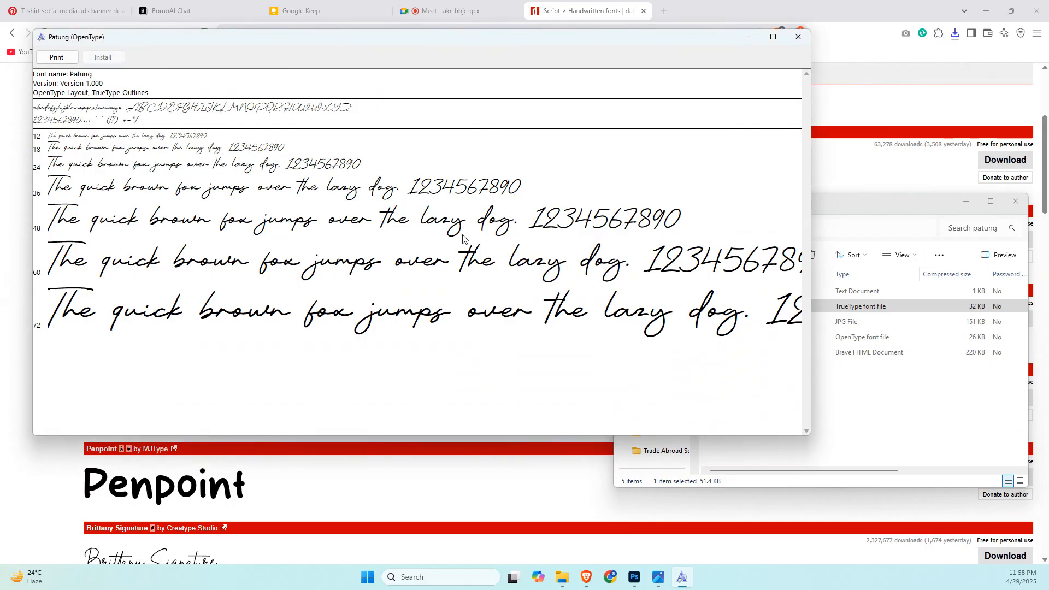
Close the font preview, switch to Photoshop and set the "Feel" text's font to Patung Regular.
click(797, 36)
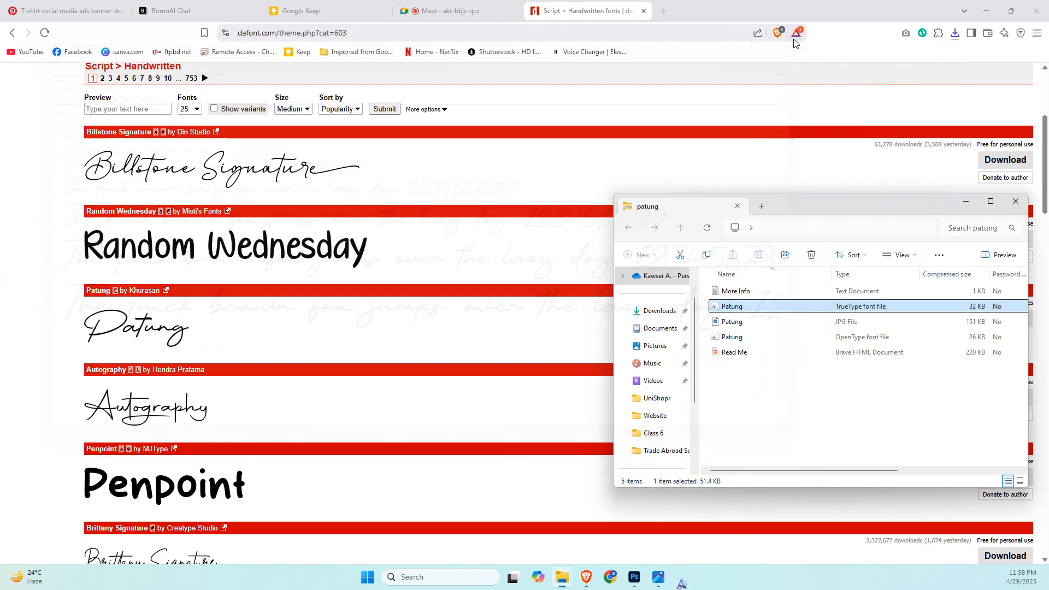
click(646, 577)
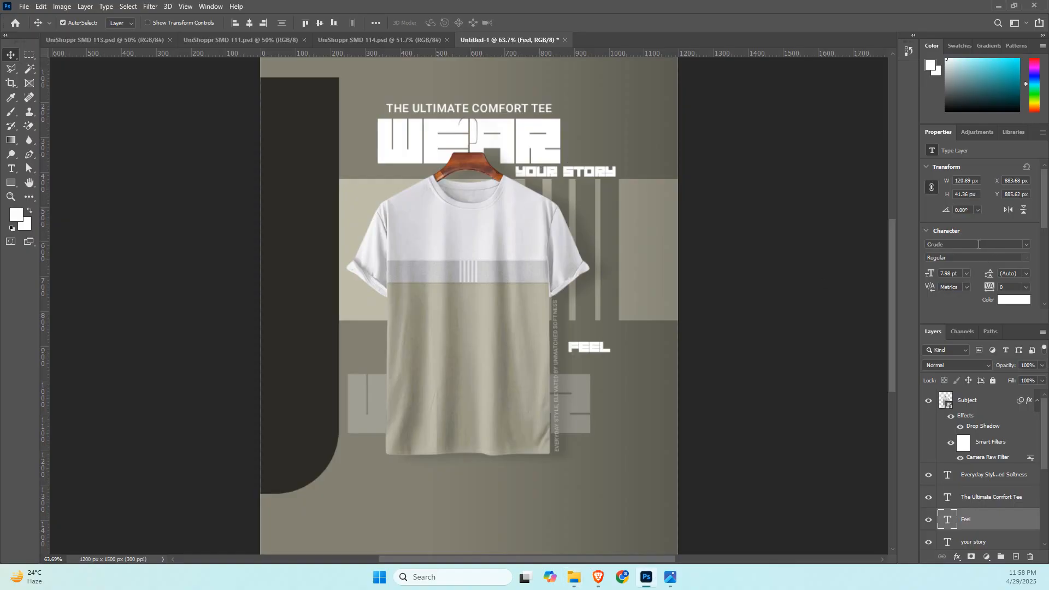
text(patun)
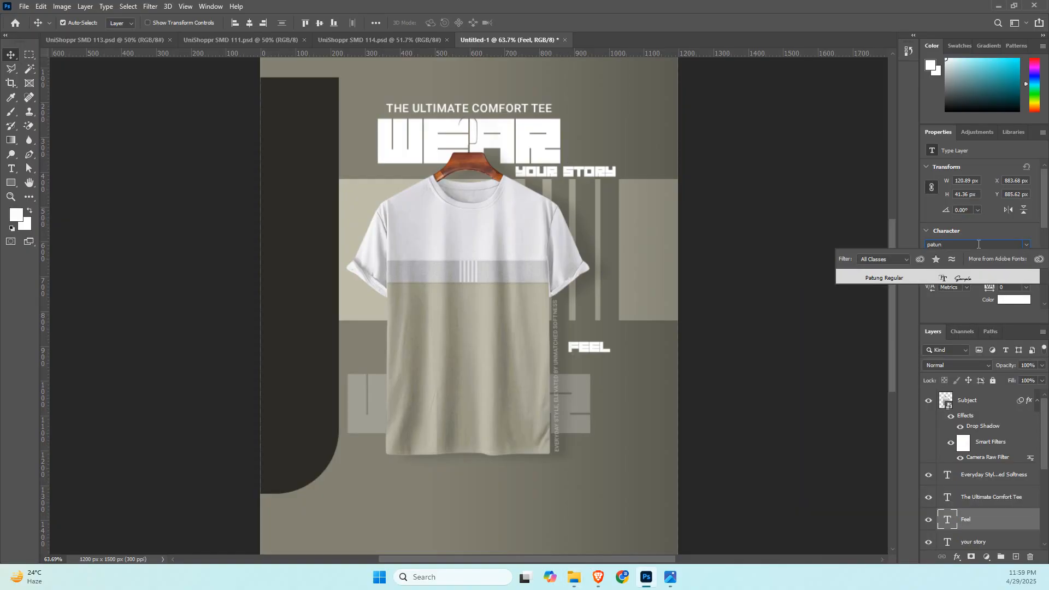
click(969, 277)
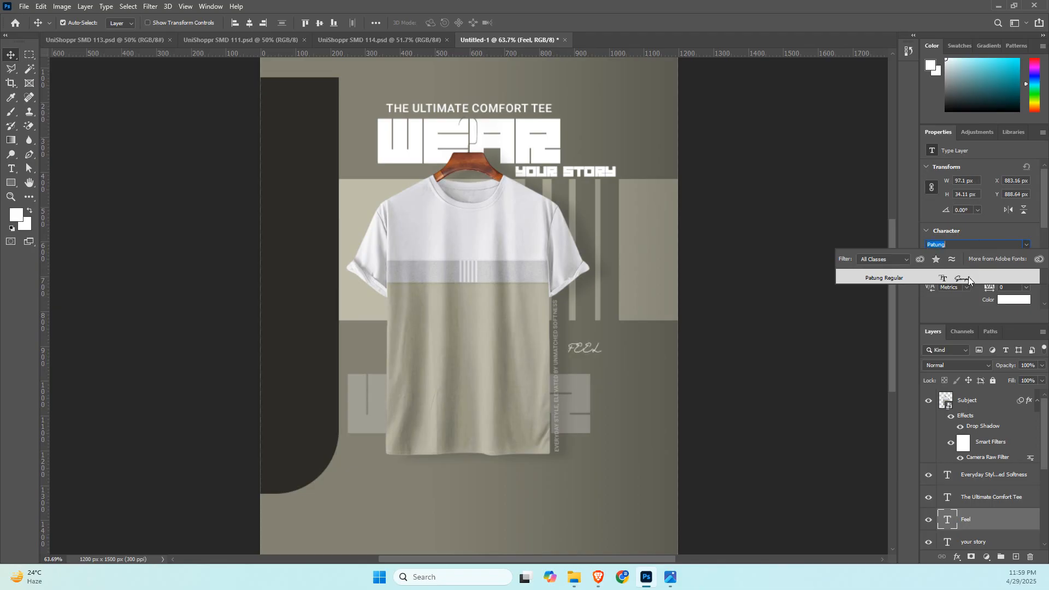
click(969, 276)
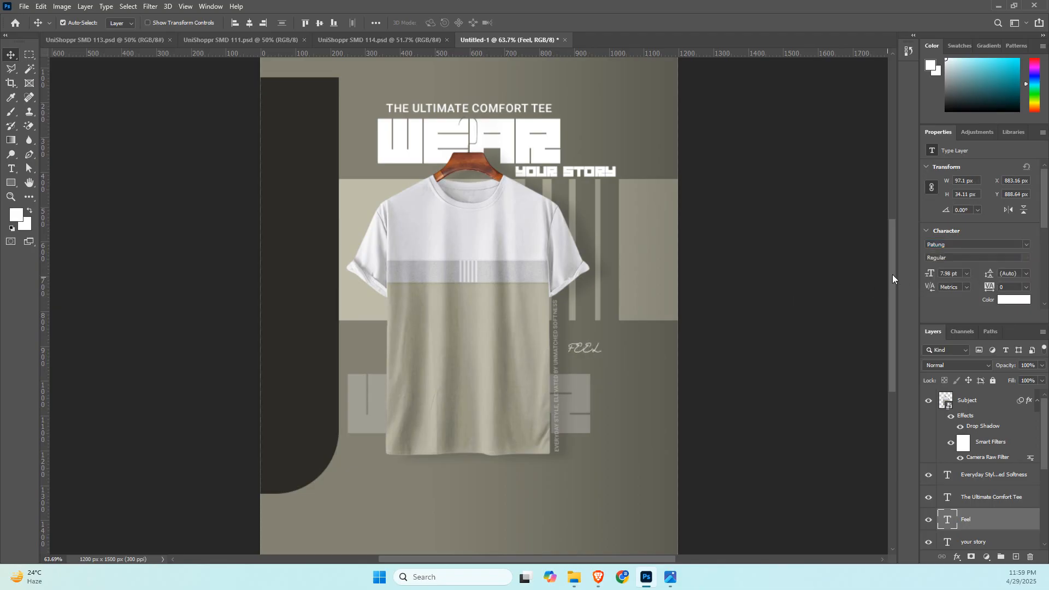
Turn off All Caps for the "Feel" text, enlarge it to about 28.7 pt and place it beside the shirt's lower half.
scroll(950, 274, down, 1)
scroll(949, 276, down, 1)
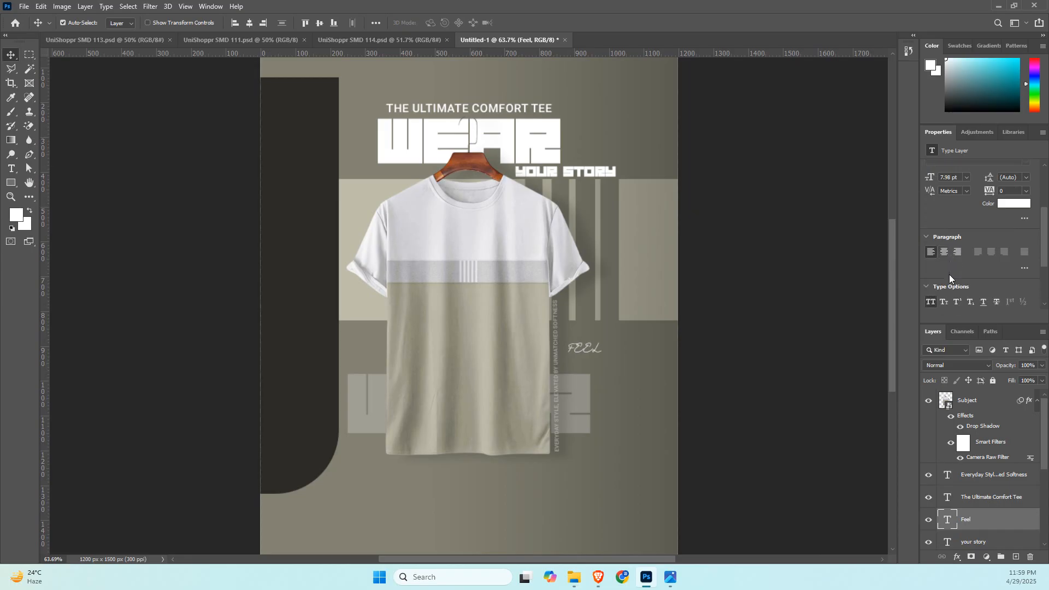
click(930, 301)
key(ctrl+t)
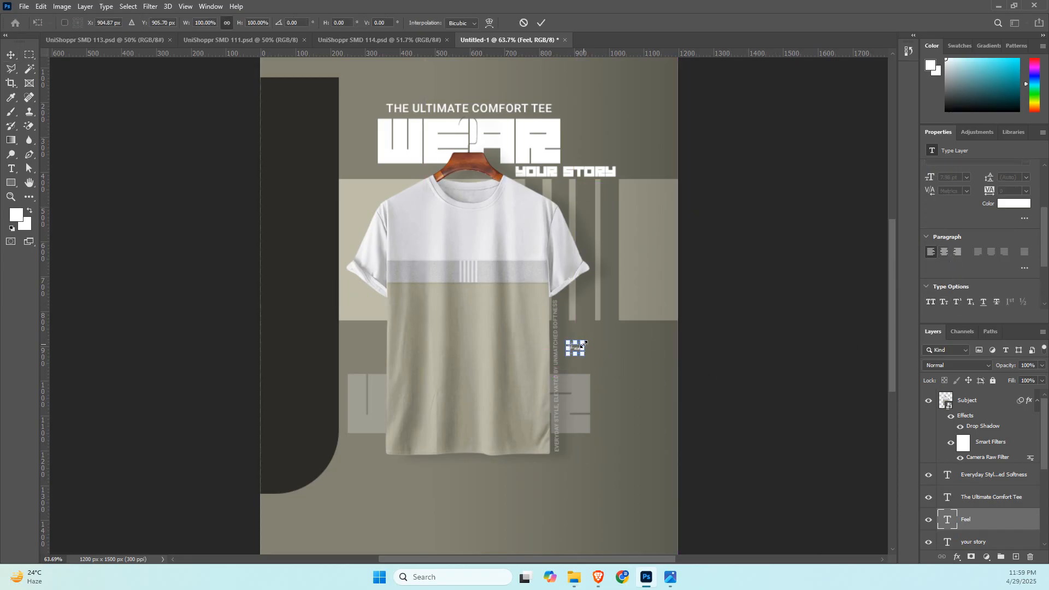
drag(584, 341, 627, 311)
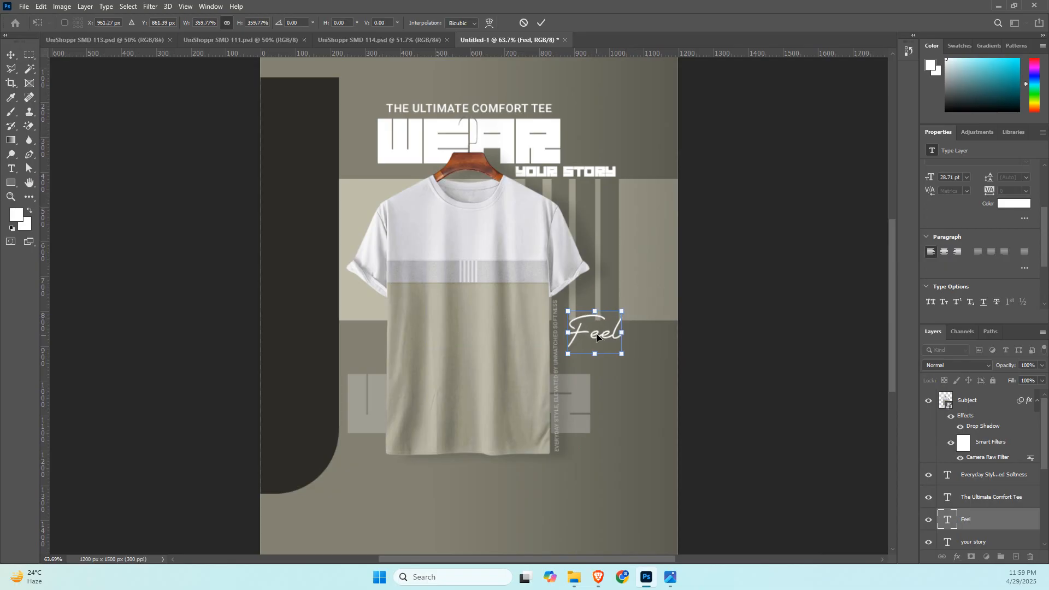
drag(599, 343, 597, 358)
key(Return)
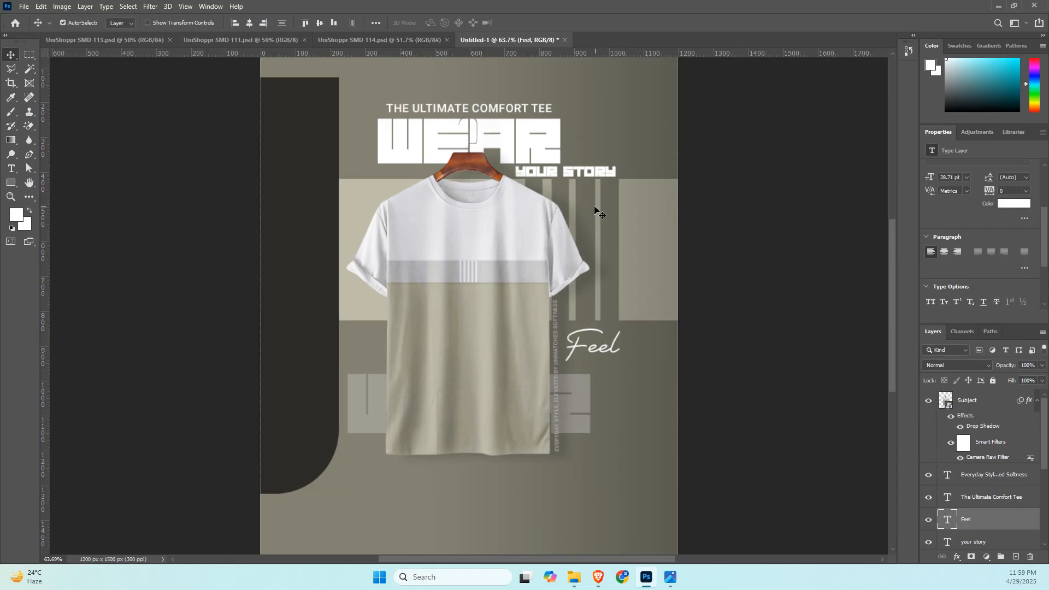
Duplicate "Feel" just below itself and replace the copy's text with "the Difference. Wear the Confidence" from the BornoAI chat slogan.
drag(592, 353, 592, 379)
key(alt+Tab)
key(alt+Tab)
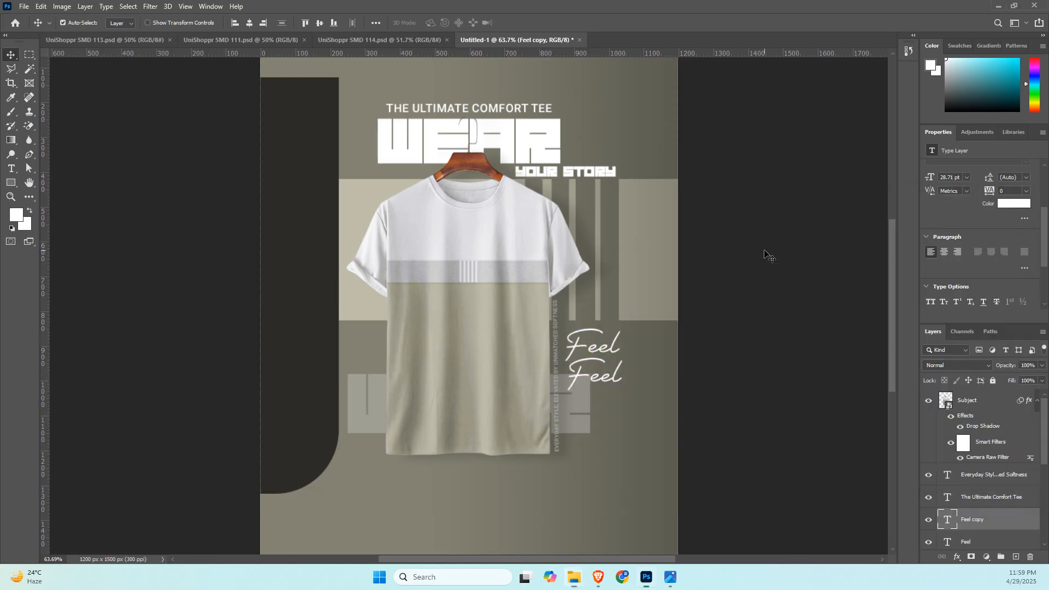
key(alt+Tab)
click(312, 8)
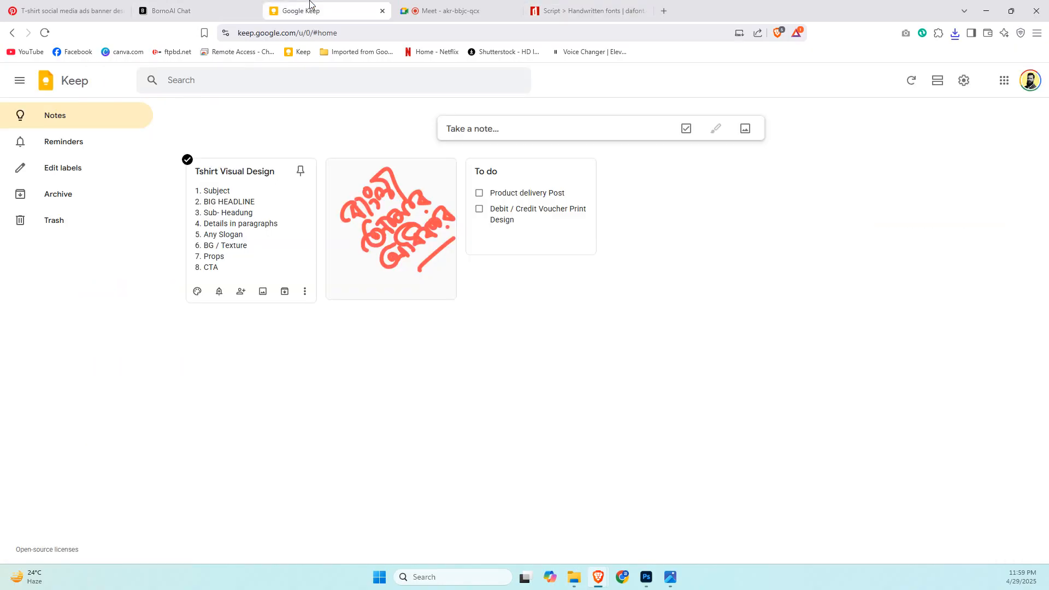
click(156, 4)
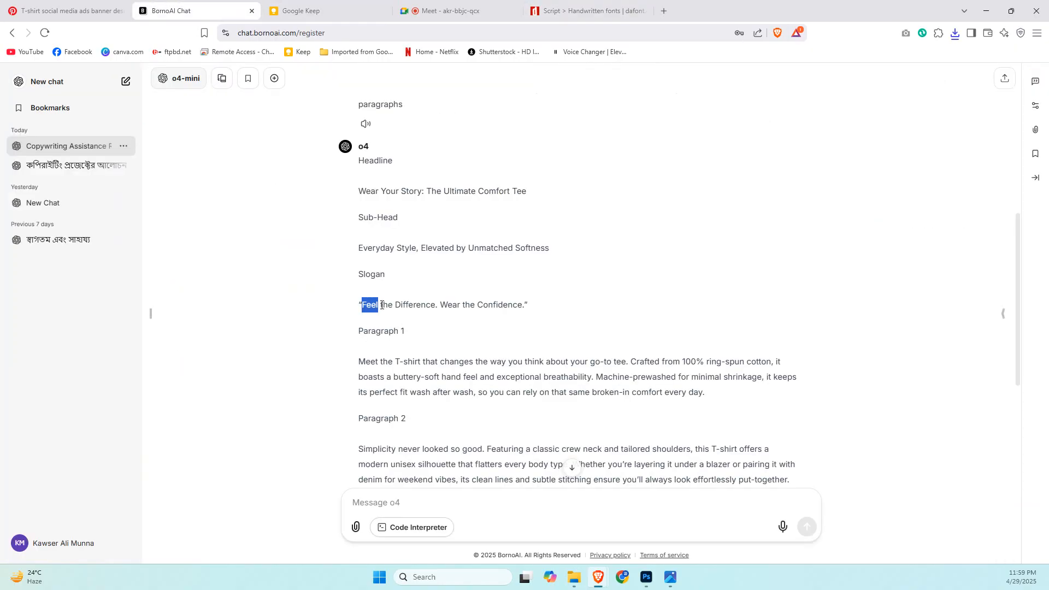
drag(382, 305, 525, 309)
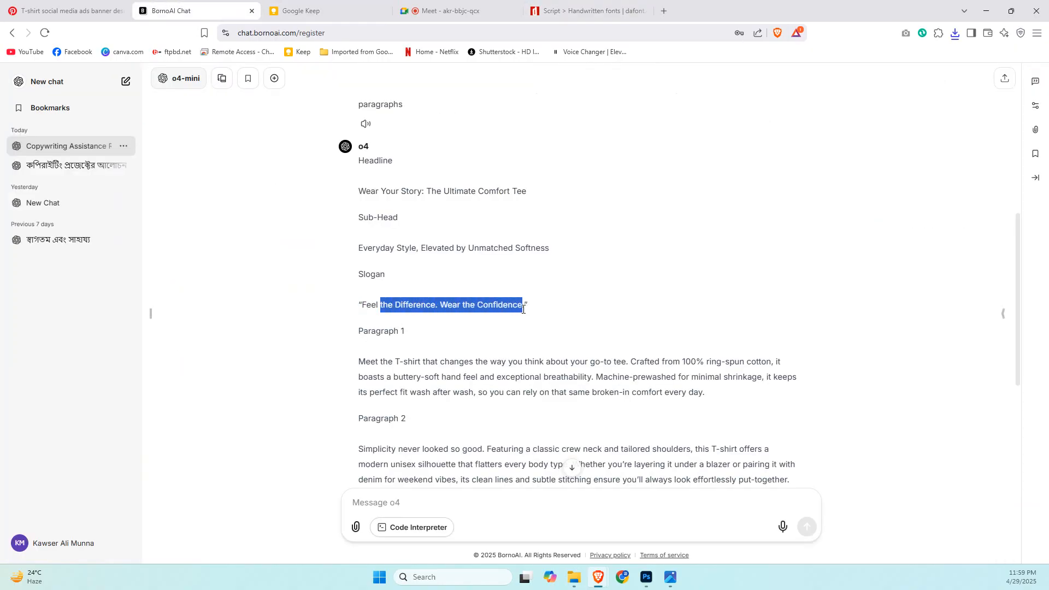
key(alt+Tab)
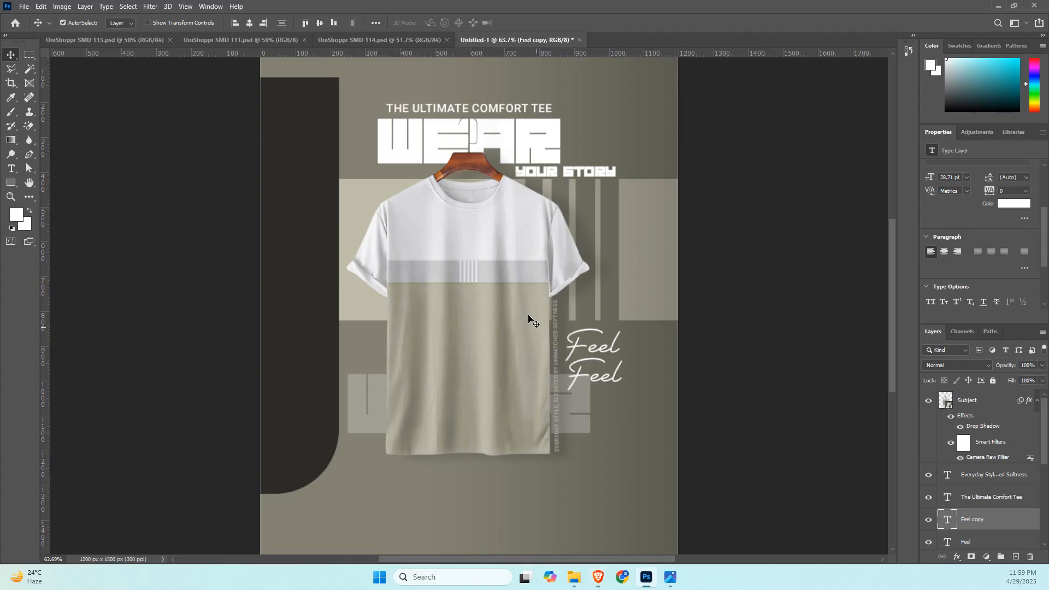
double_click(596, 378)
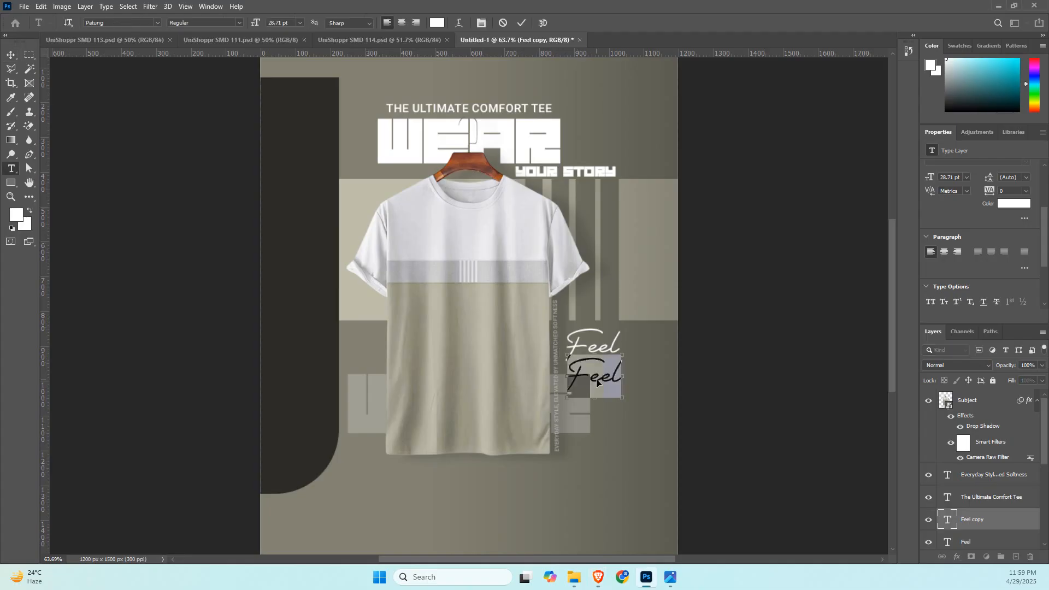
text(the Difference Through Confidence.)
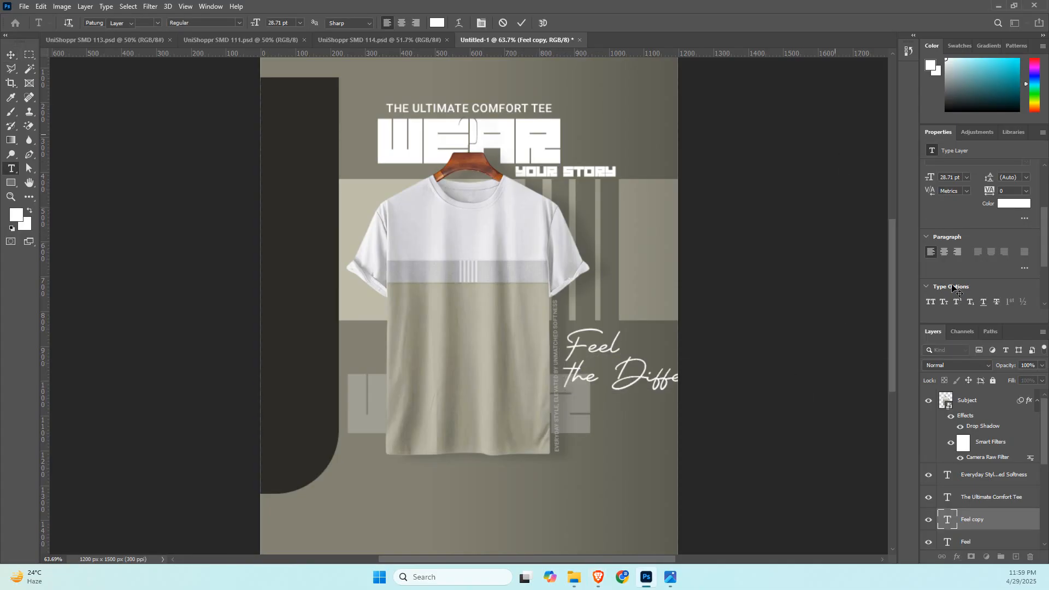
key(ctrl+Return)
Set the font of the "the Difference. Wear the Confidence" text to Roboto Bold.
scroll(986, 224, up, 1)
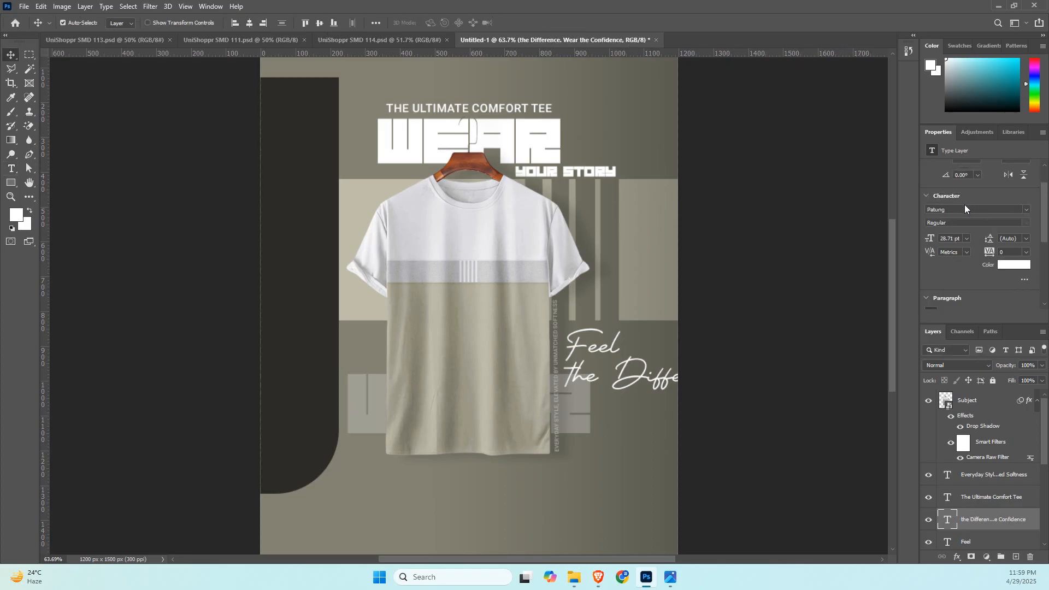
click(964, 209)
text(roboto)
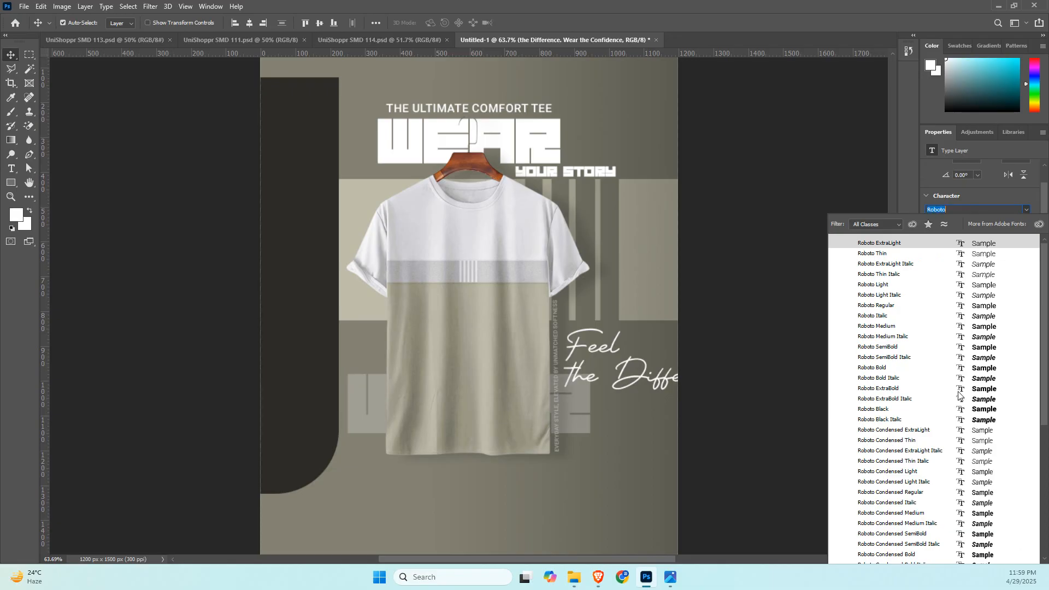
click(972, 368)
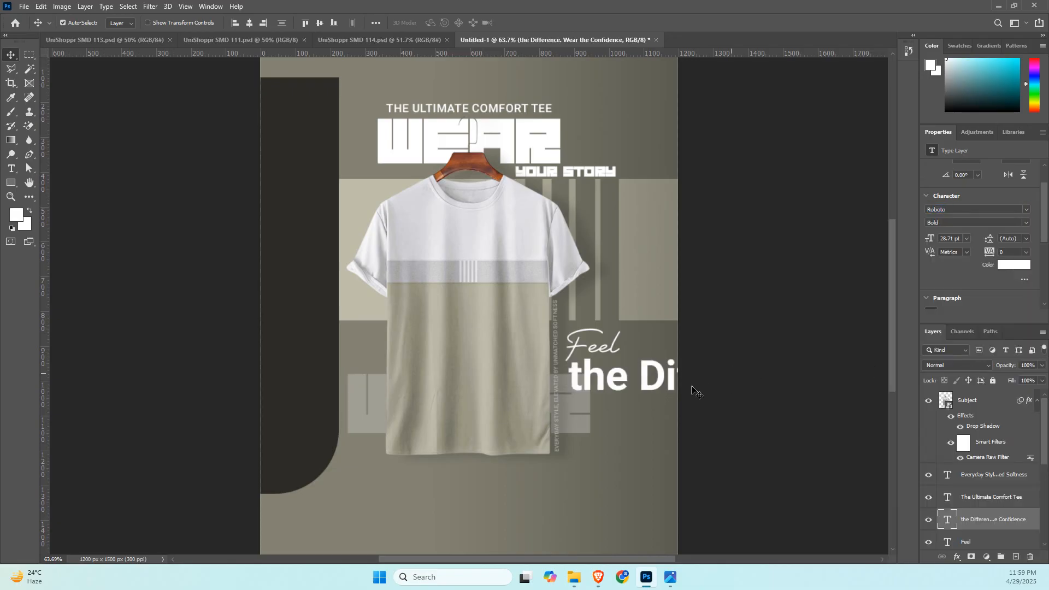
Scale the "the Difference. Wear the Confidence" line down to about 3.64 pt and place it directly under "Feel".
key(ctrl+t)
drag(645, 379, 403, 381)
drag(664, 357, 623, 374)
key(Return)
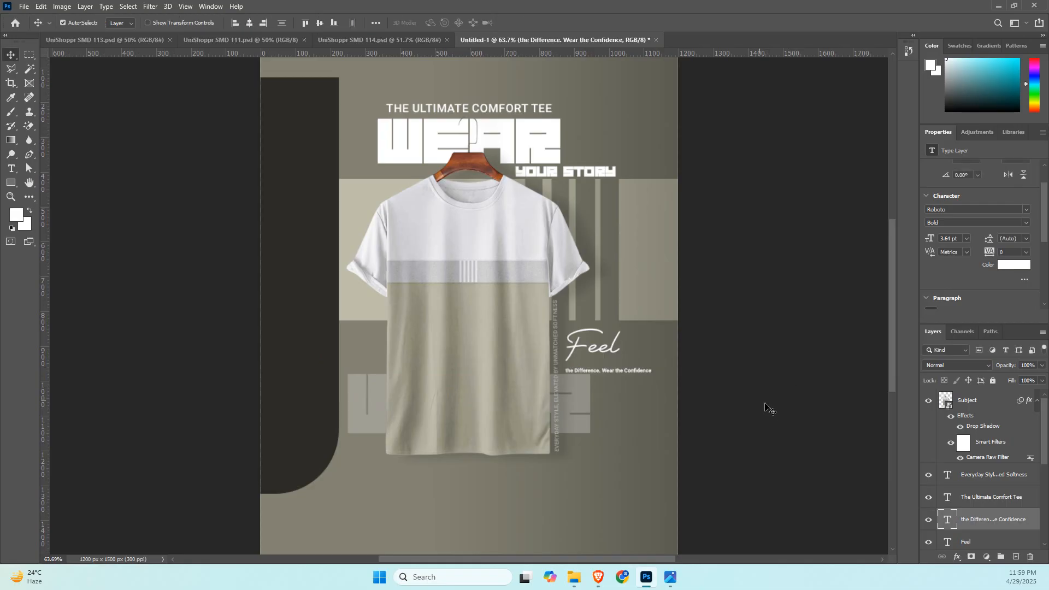
Draw an 80 × 80 px square above the headline with a white fill and no stroke.
scroll(745, 300, down, 1)
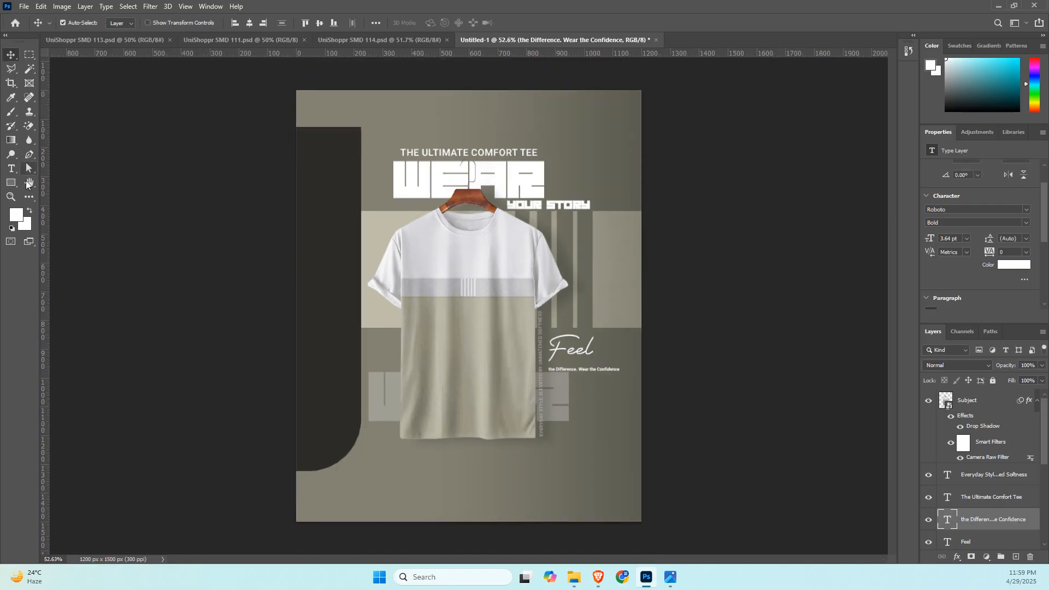
click(11, 182)
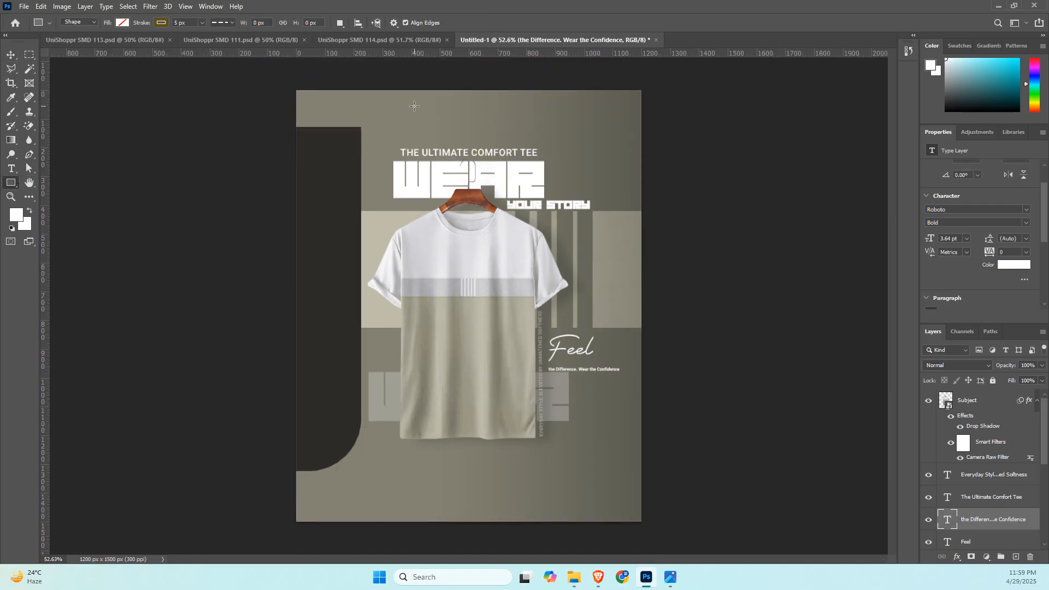
drag(414, 106, 451, 129)
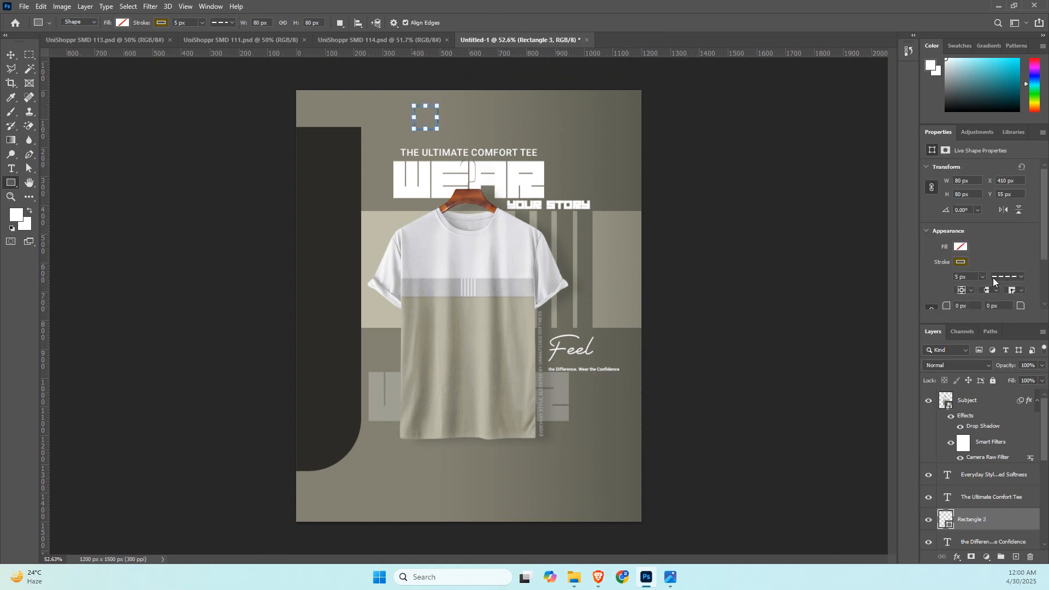
click(962, 247)
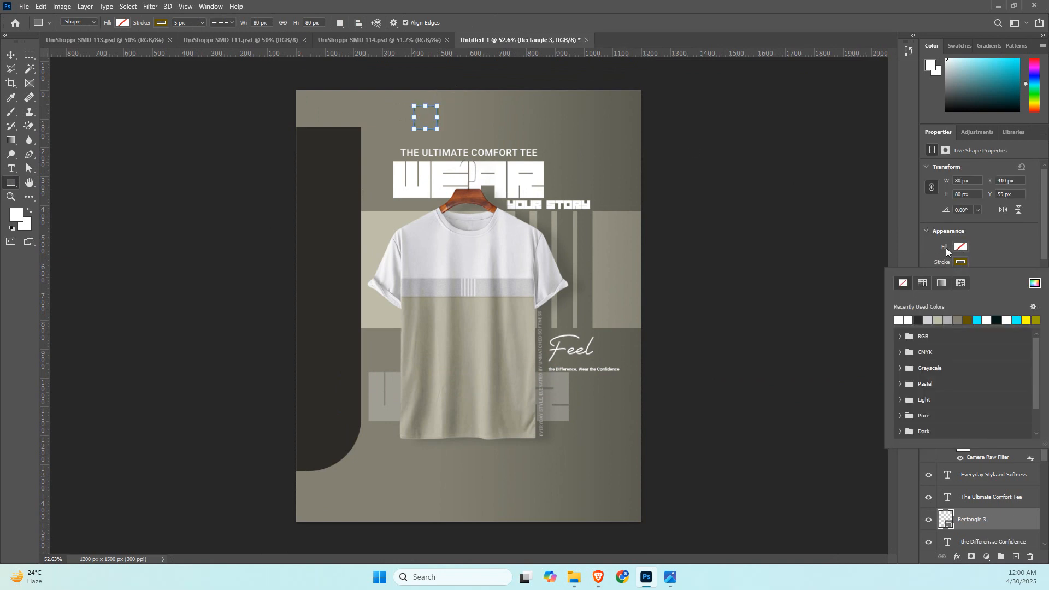
click(907, 303)
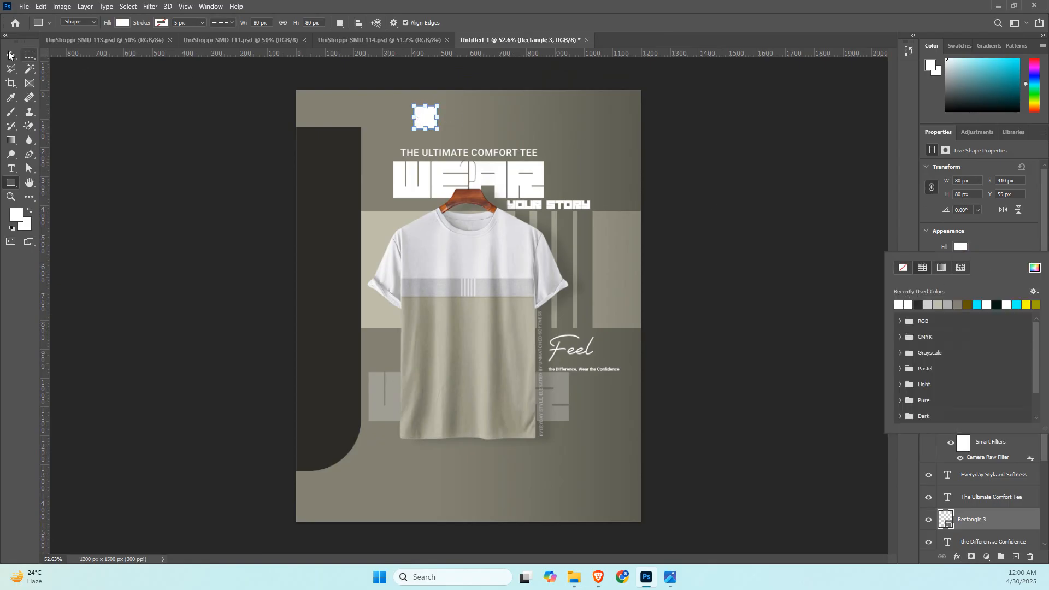
Place the white square in the canvas's top-left and bottom-right corners and add vertical and horizontal margin guides along its inner edges.
key(v)
drag(425, 120, 307, 104)
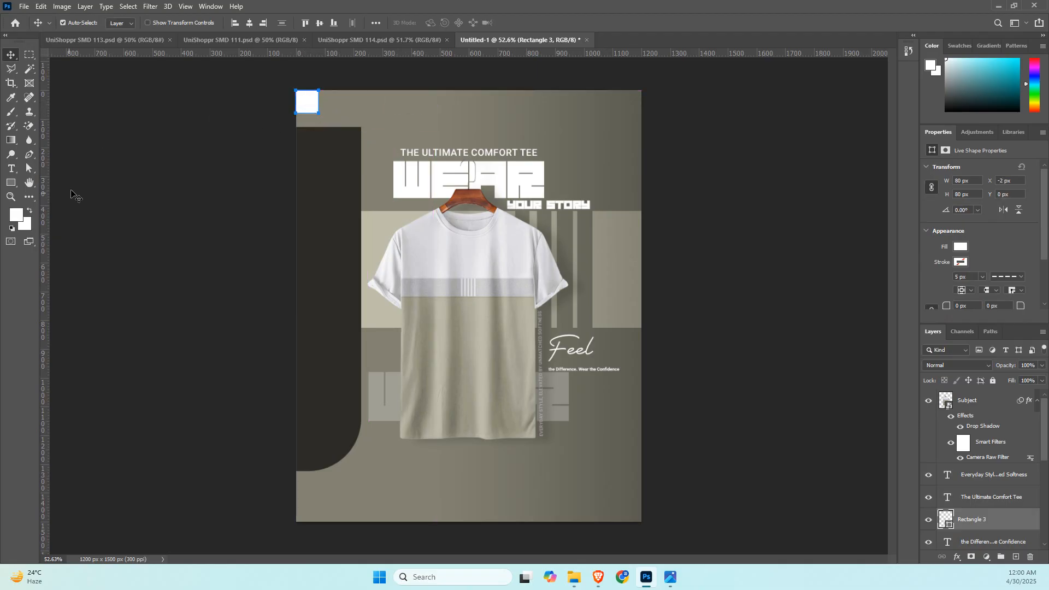
drag(46, 208, 320, 229)
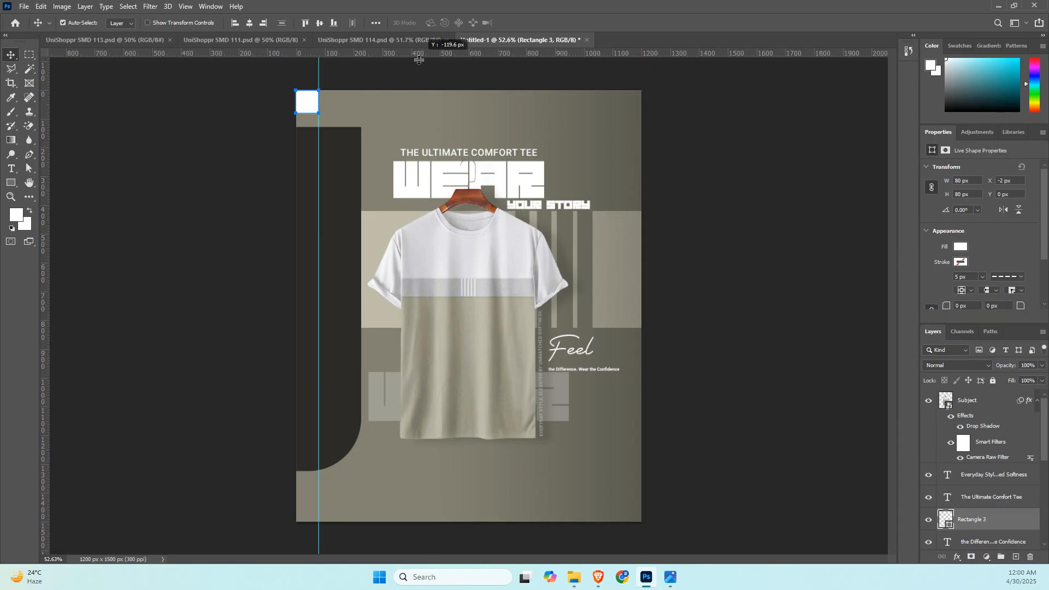
drag(431, 54, 638, 510)
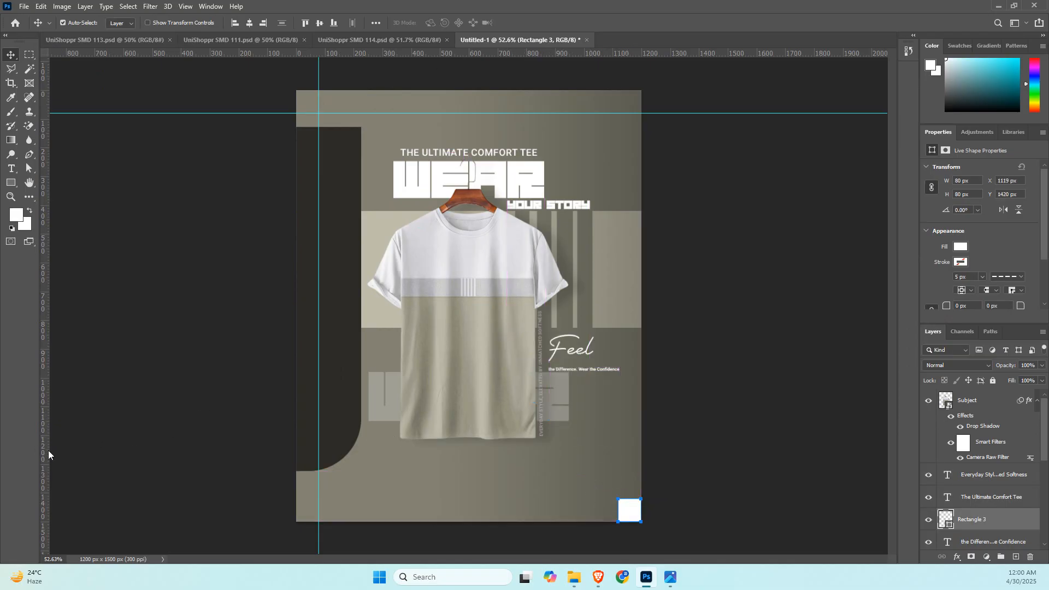
drag(48, 454, 618, 480)
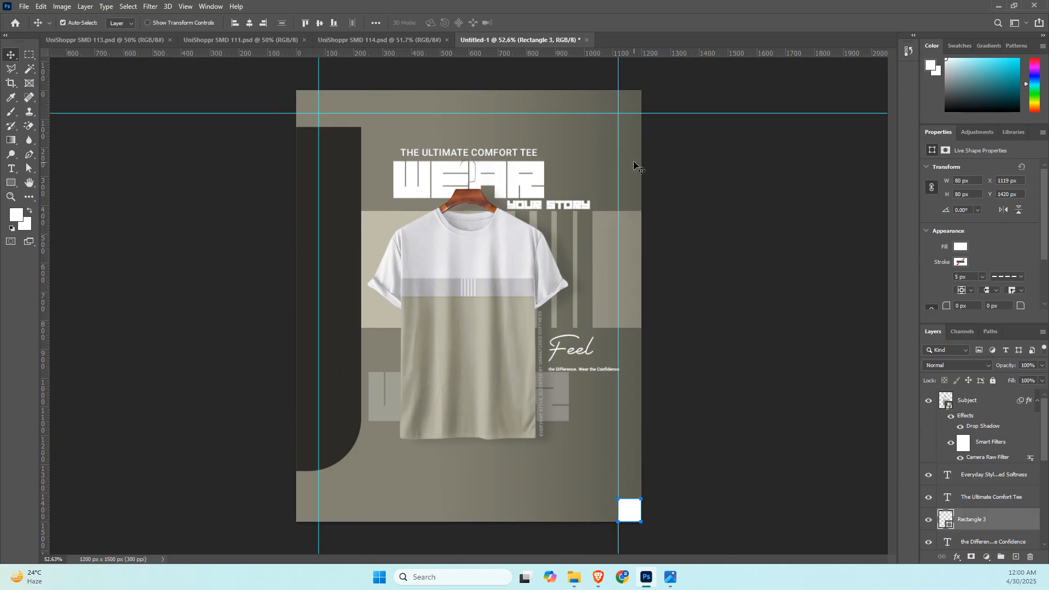
drag(565, 55, 587, 499)
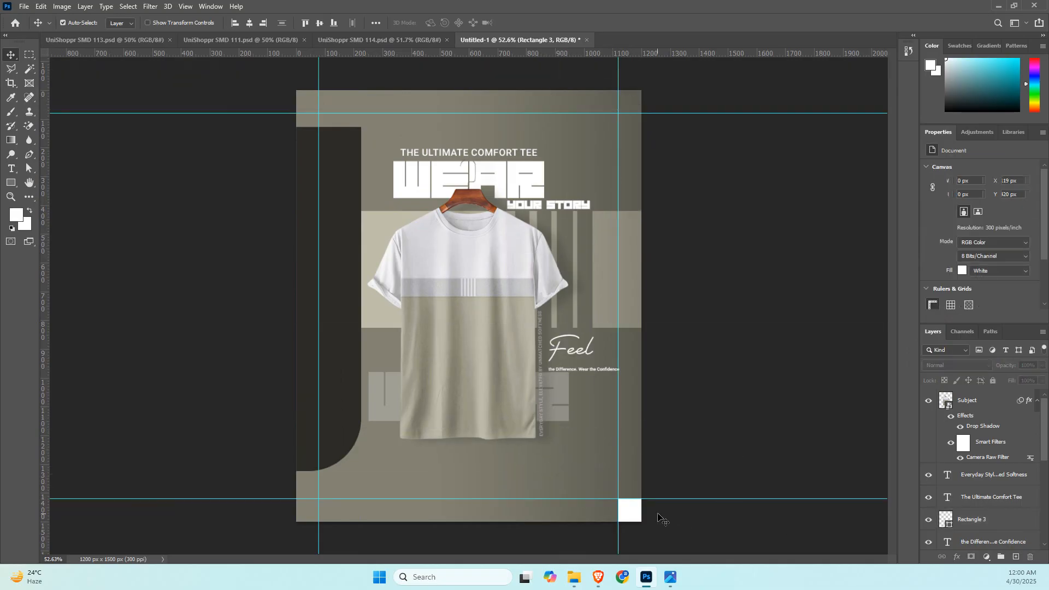
Delete the white corner square and undo the deletion.
key(Delete)
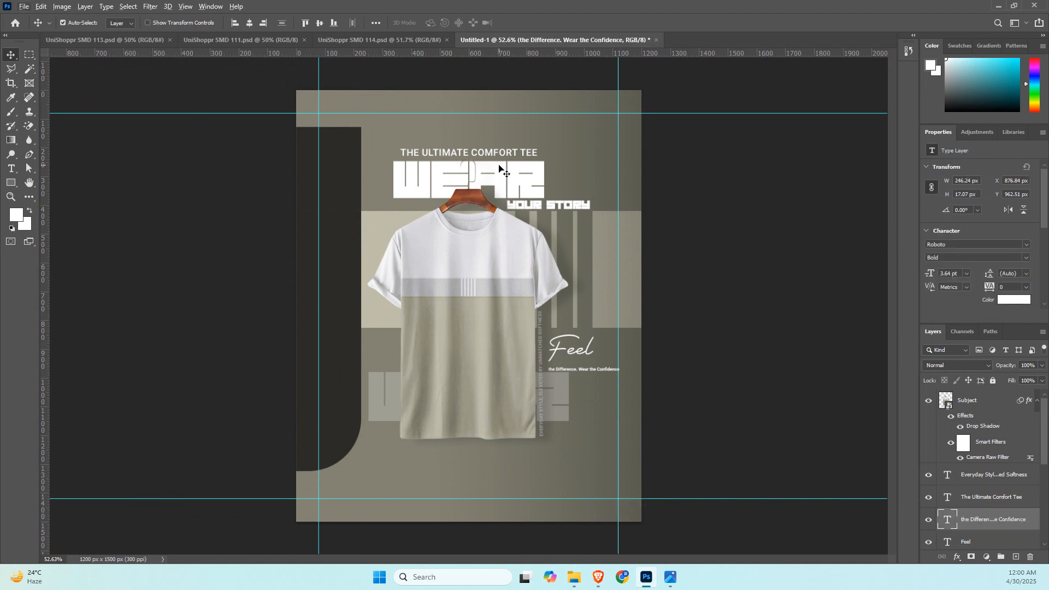
key(ctrl+z)
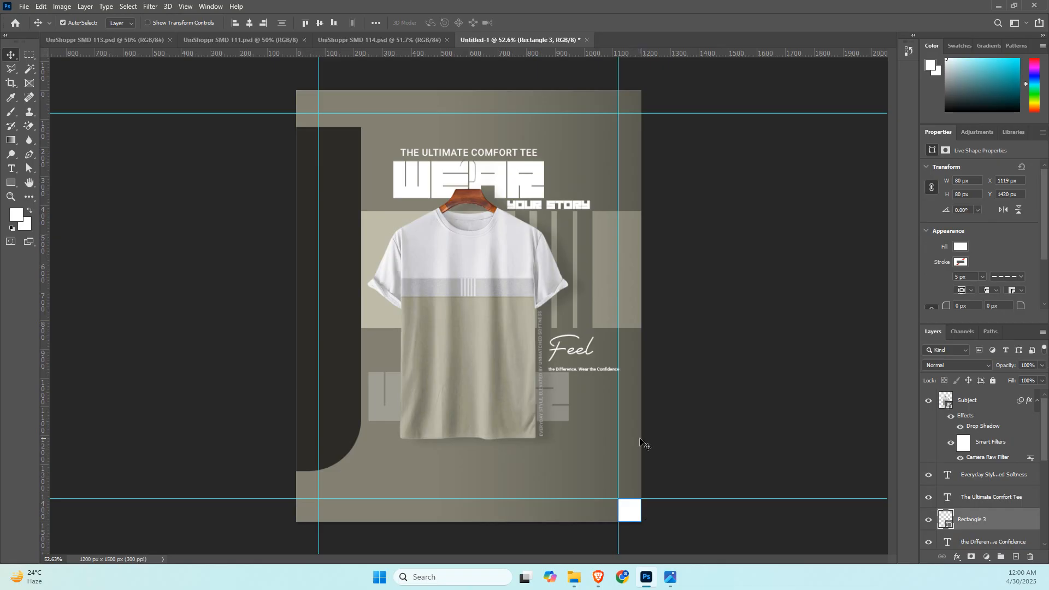
Remove the full stop after "the Difference" and break the line under "Feel" so "Wear the Confidence" sits on a second line.
click(598, 371)
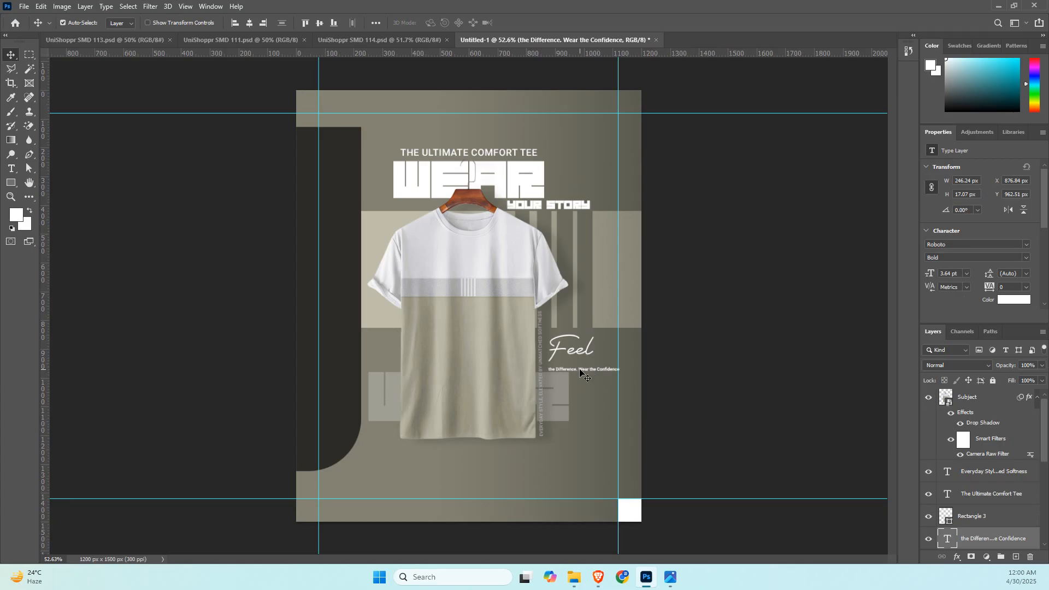
scroll(582, 374, up, 5)
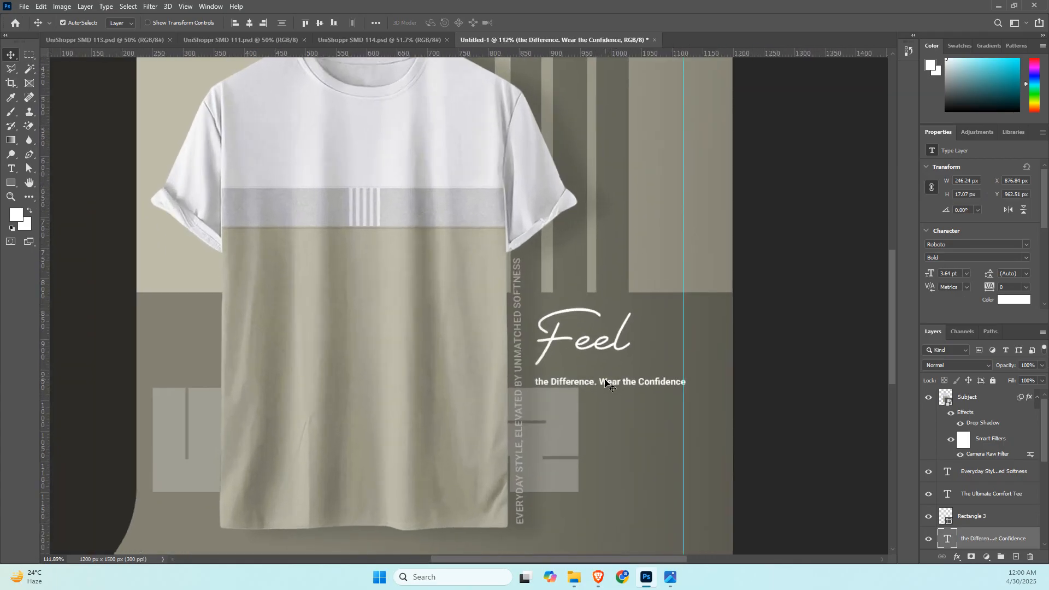
double_click(604, 383)
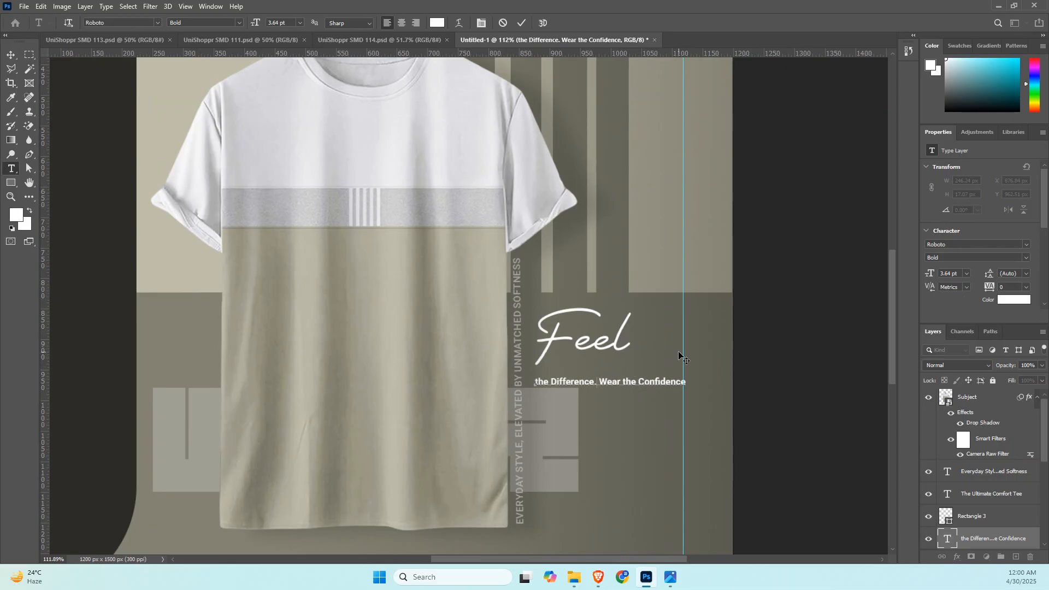
key(BackSpace)
key(BackSpace)
key(Return)
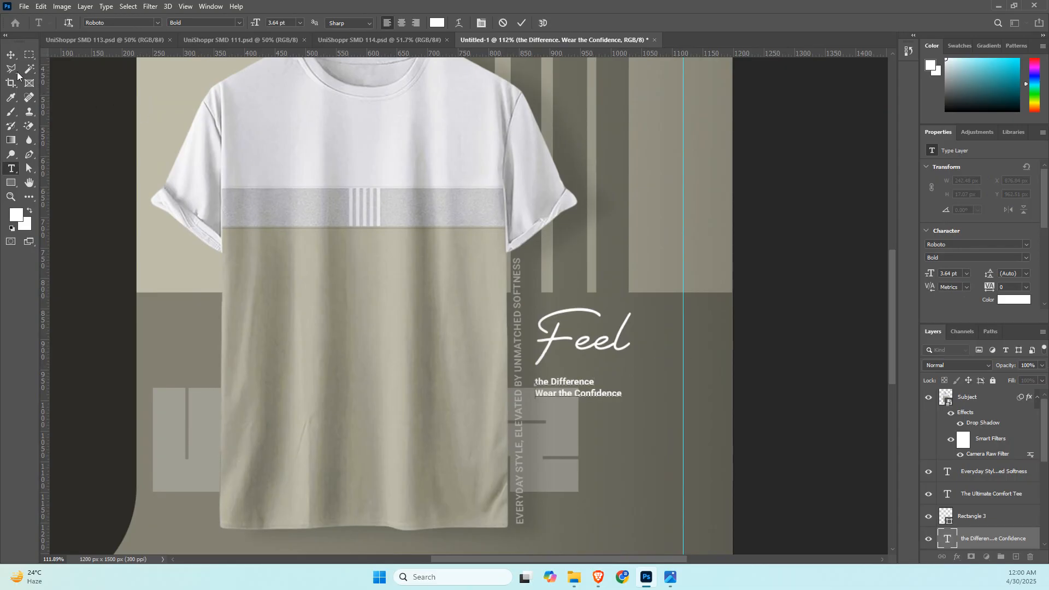
click(11, 55)
Right-align the two-line slogan text and place it close under "Feel", flush with the right end of the word.
scroll(971, 260, down, 2)
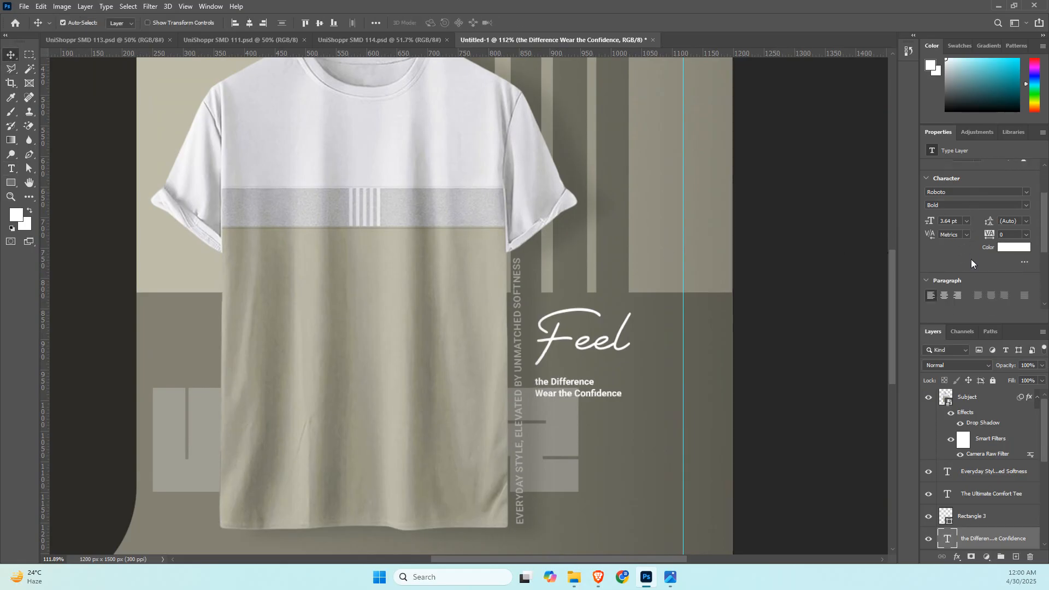
scroll(971, 261, down, 1)
click(959, 255)
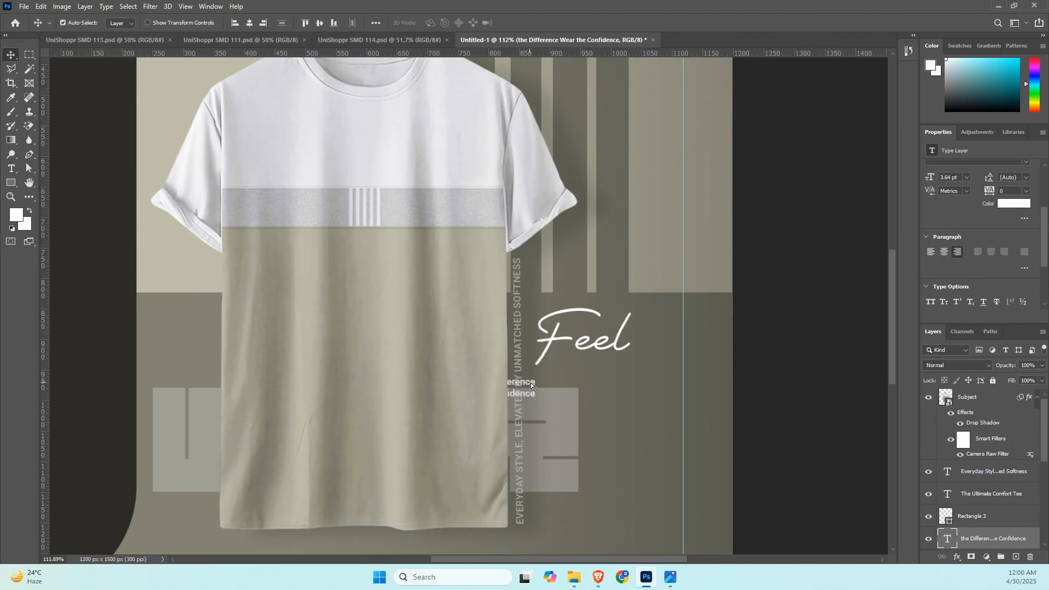
drag(531, 385, 623, 364)
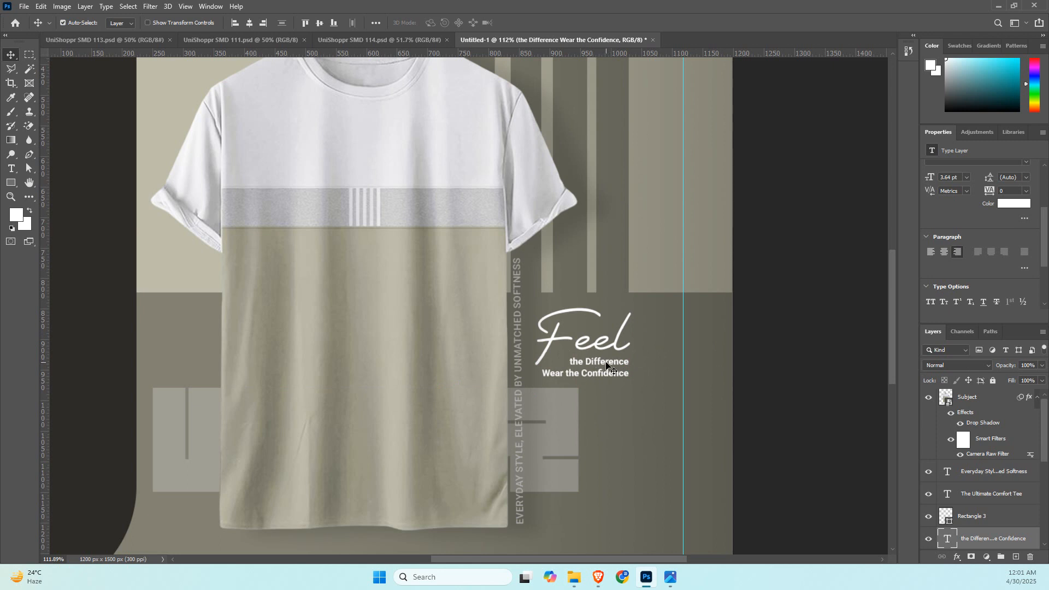
drag(607, 364, 609, 364)
key(Up)
key(Up)
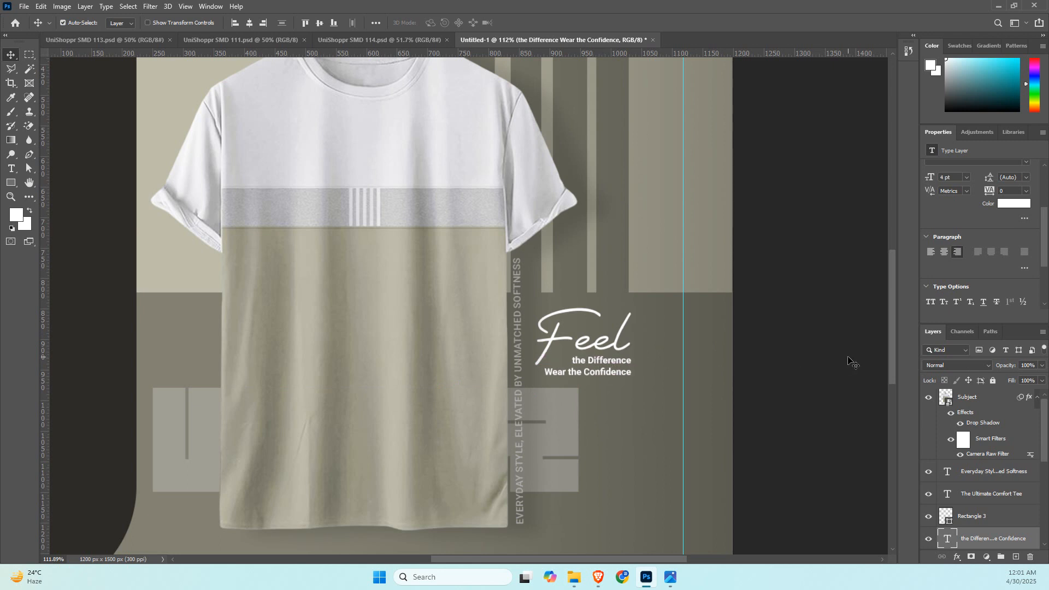
click(848, 362)
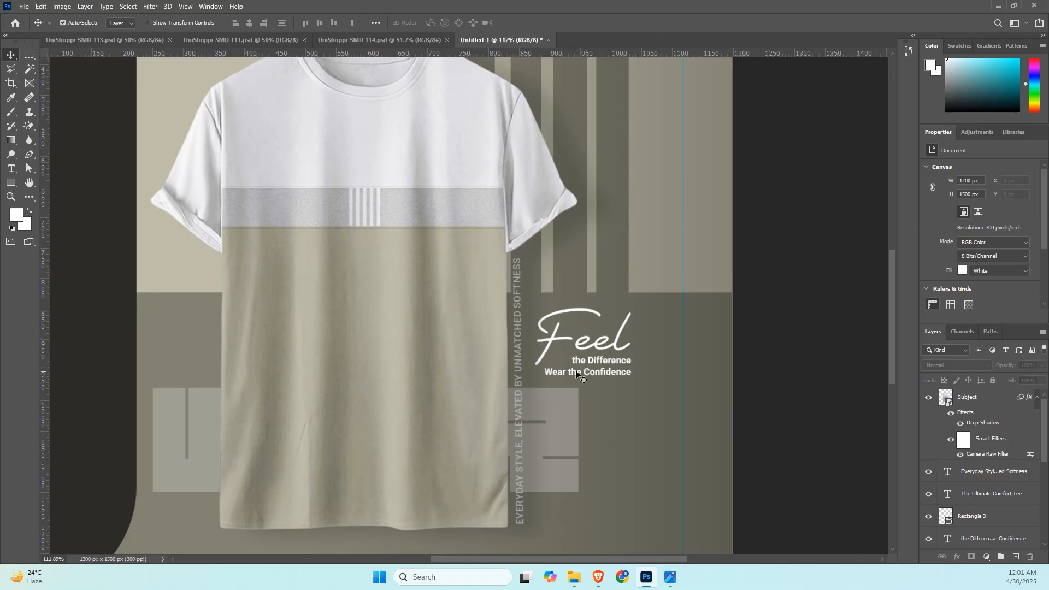
Switch to the BornoAI chat and check the original wording of the slogan.
key(alt+Tab)
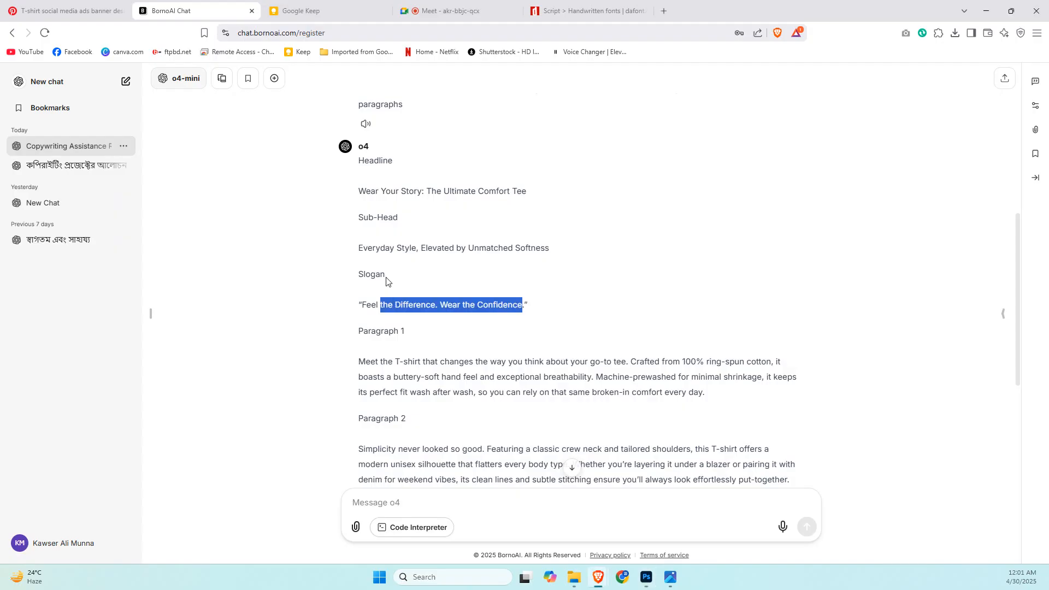
click(368, 306)
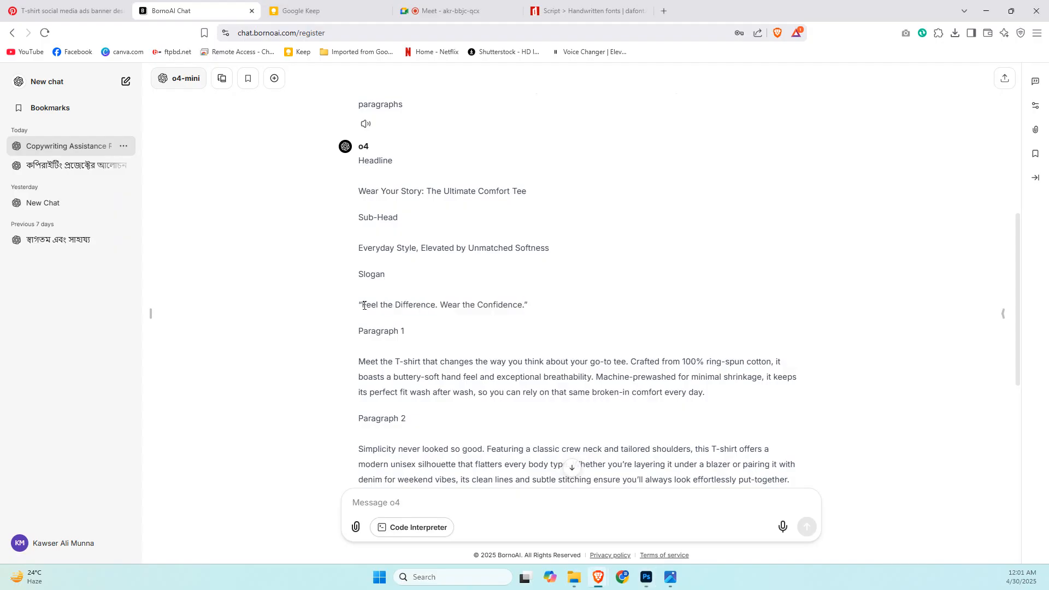
drag(364, 305, 527, 302)
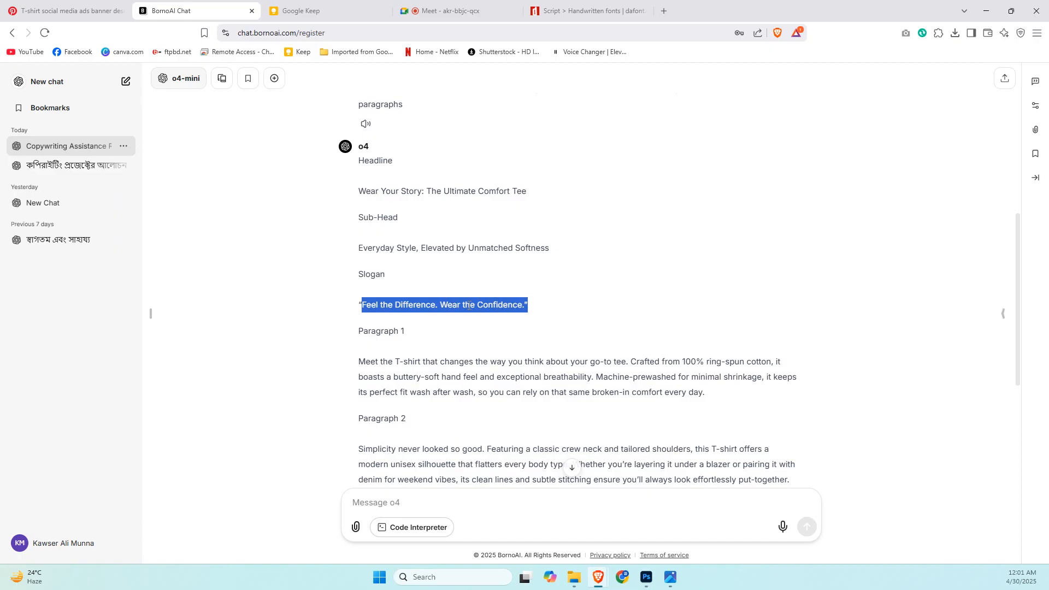
key(alt+Tab)
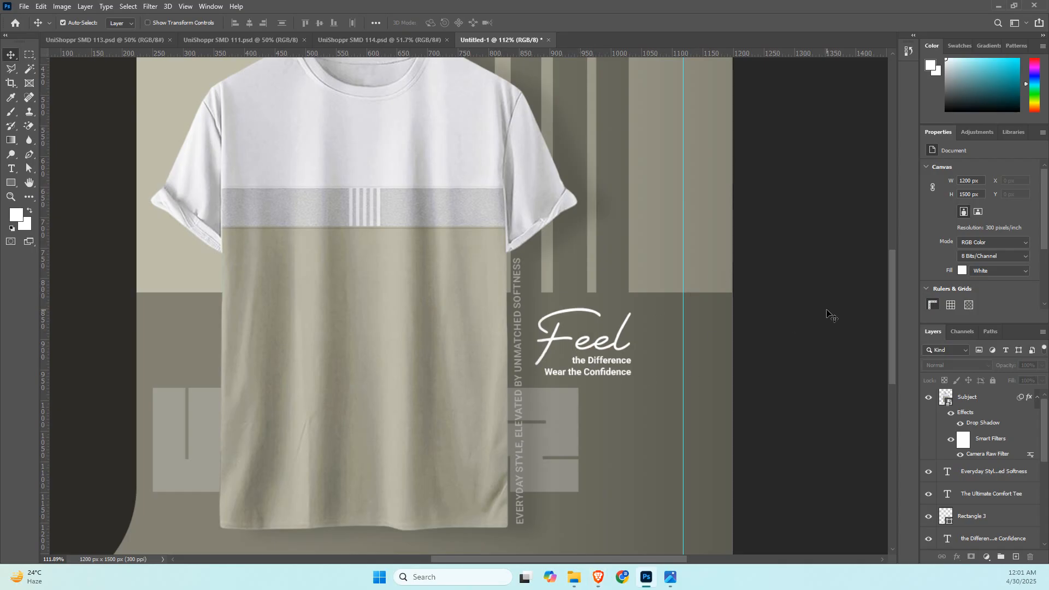
Change the capitals in the two lines under "Feel" to lowercase so they read "the difference" and "wear the confidence".
click(598, 365)
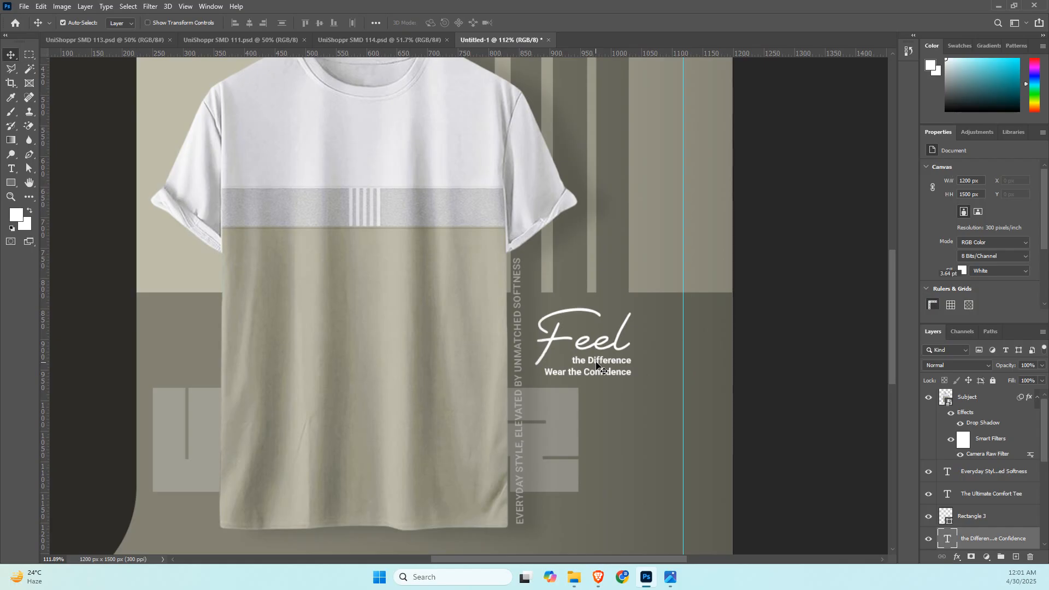
double_click(596, 364)
click(595, 361)
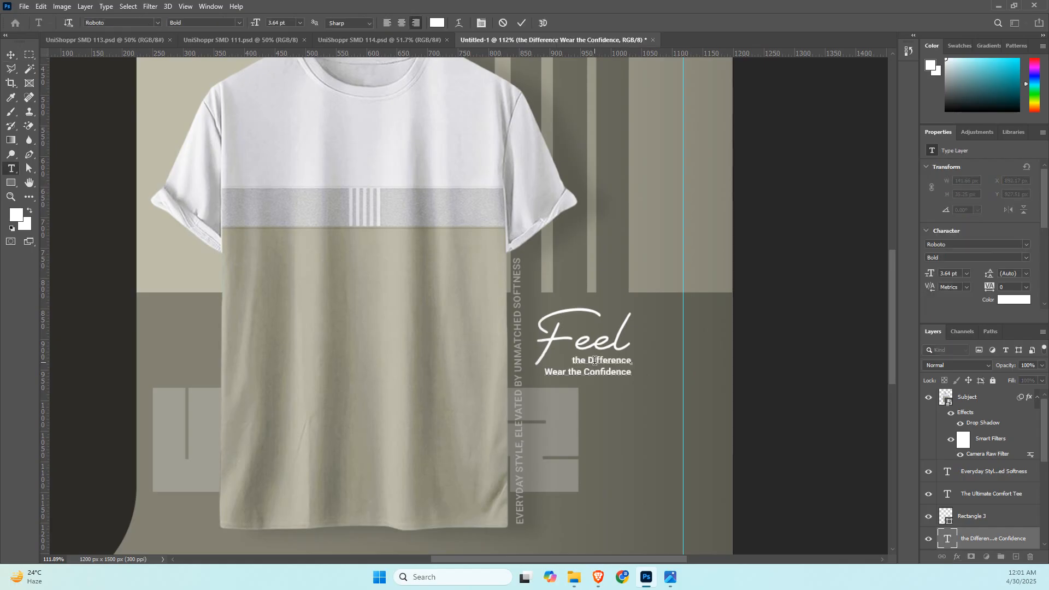
key(BackSpace)
text(d)
key(BackSpace)
text(c)
click(810, 257)
scroll(408, 365, down, 5)
key(v)
scroll(407, 365, down, 1)
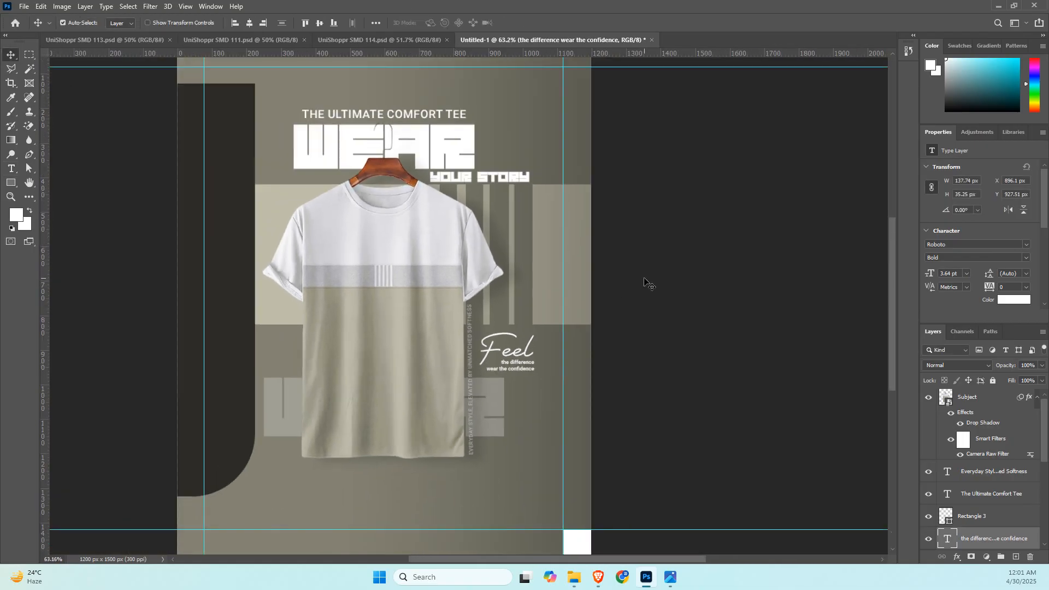
scroll(645, 278, down, 1)
Copy the Paragraph 1 text from the BornoAI chat and return to the Photoshop document.
key(alt+Tab)
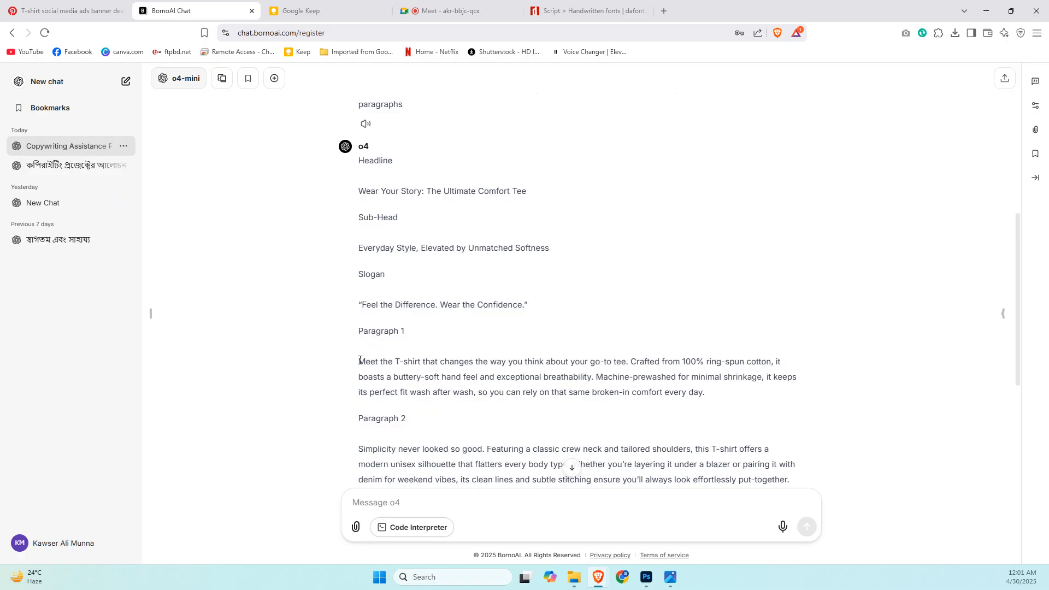
drag(360, 360, 712, 394)
key(alt+Tab)
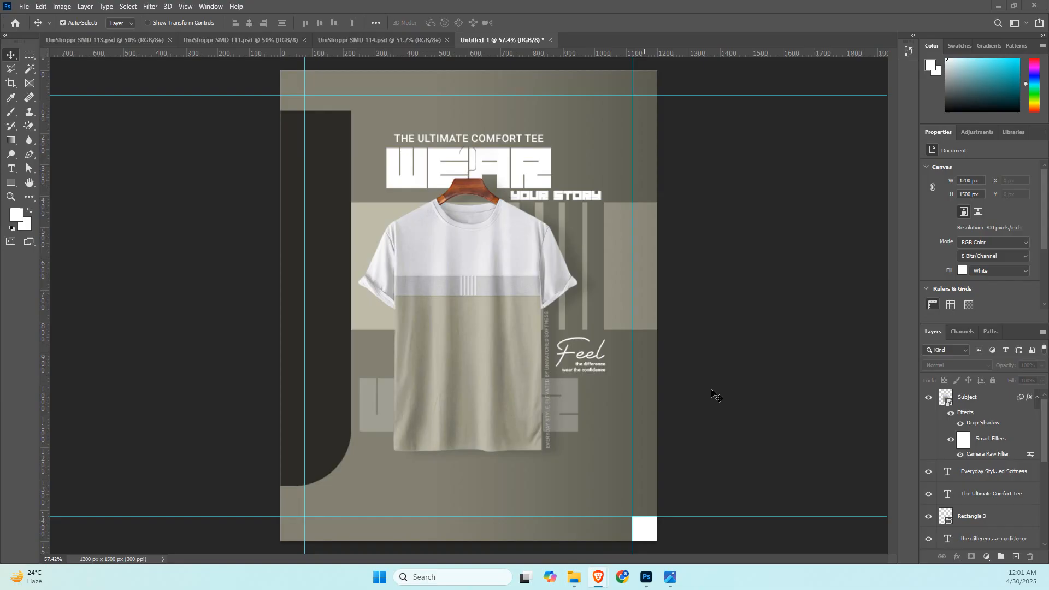
Review the Tshirt Visual Design checklist in Google Keep, the dafont handwritten fonts page and the Pinterest T-shirt banner reference.
key(alt+Tab)
click(335, 7)
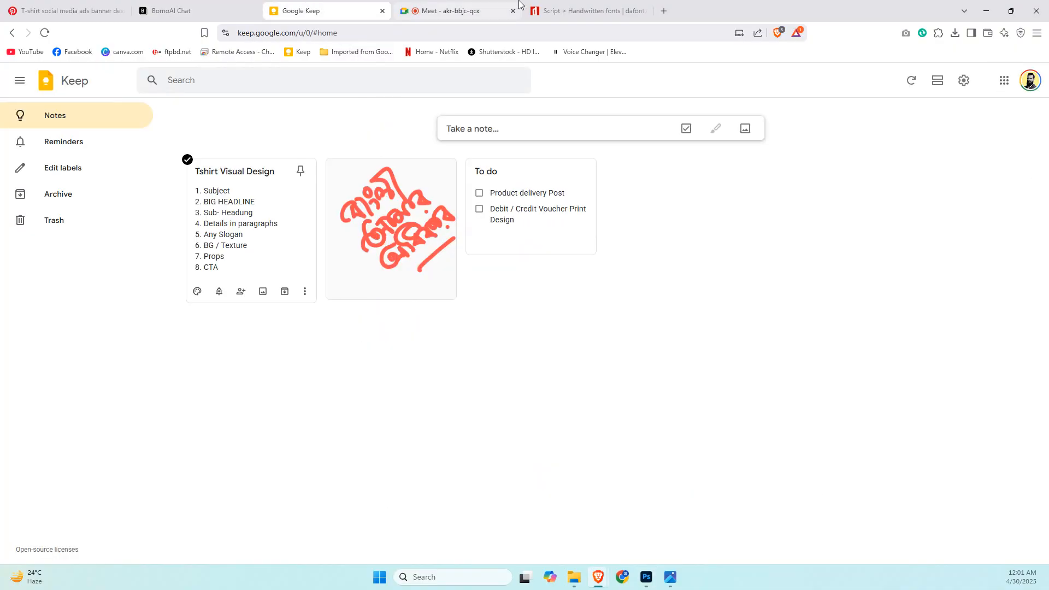
click(585, 10)
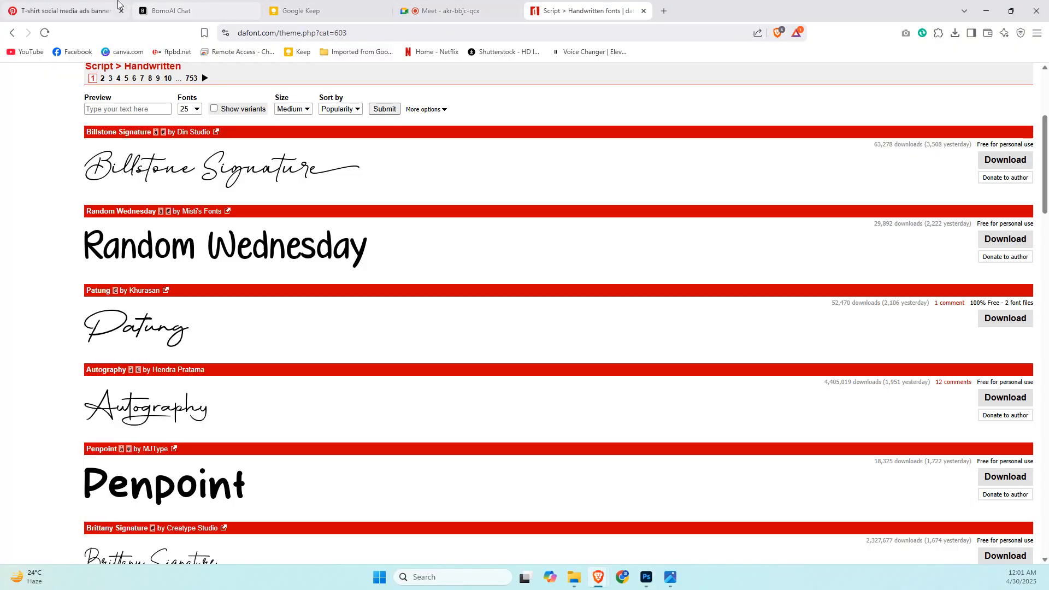
click(82, 11)
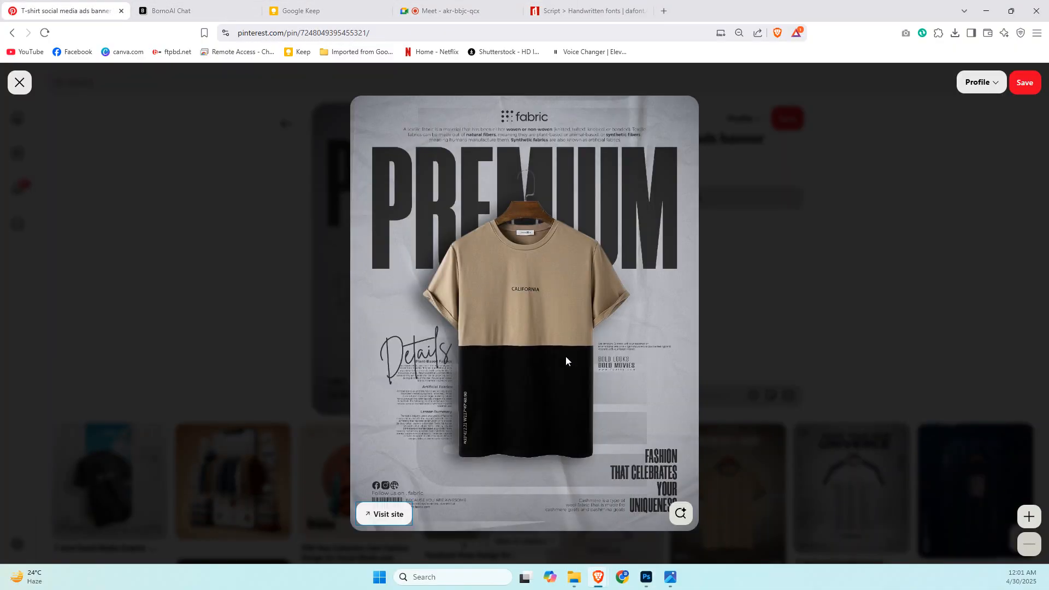
click(679, 512)
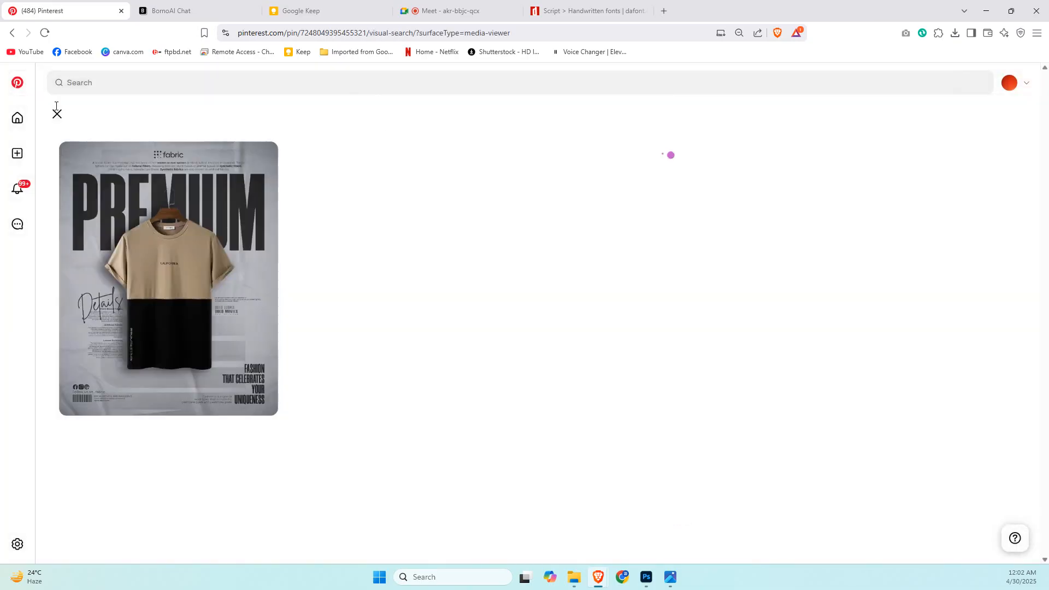
click(56, 114)
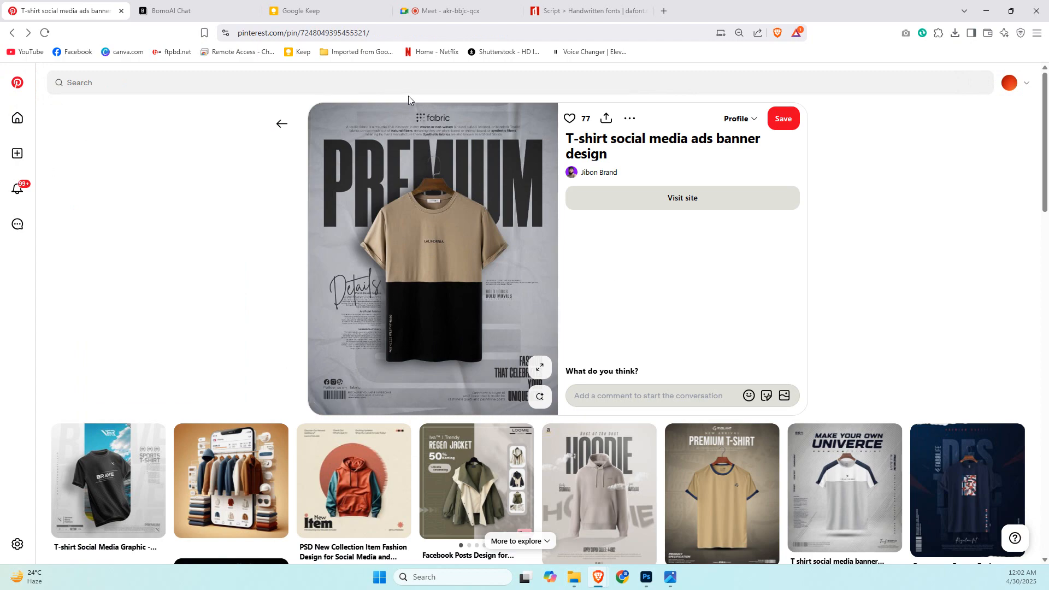
key(alt+Tab)
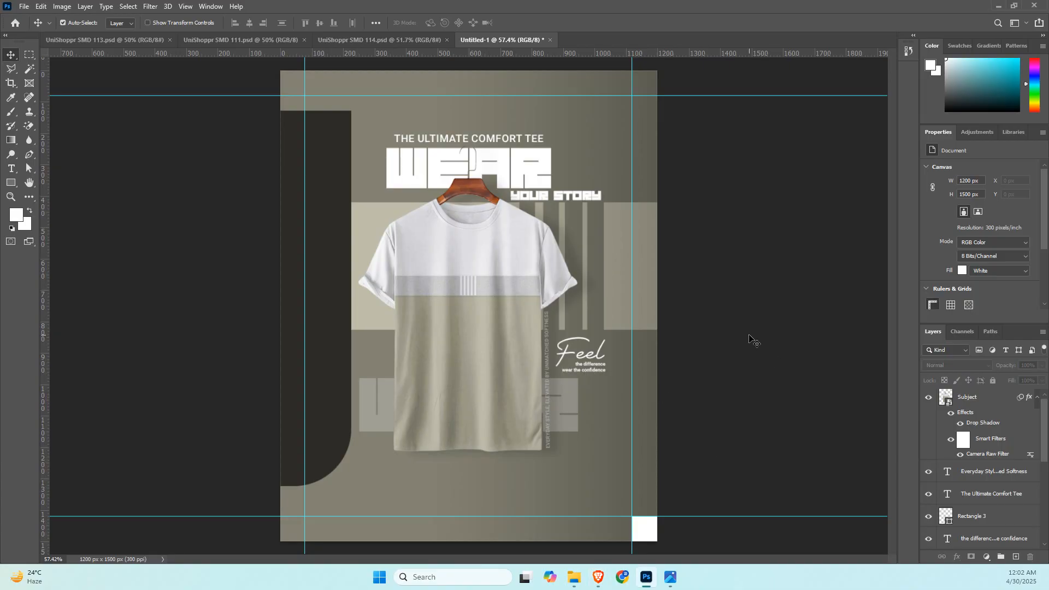
Try to paste the paragraph into a centred duplicate of the slogan text below the shirt, and delete that duplicate.
click(596, 372)
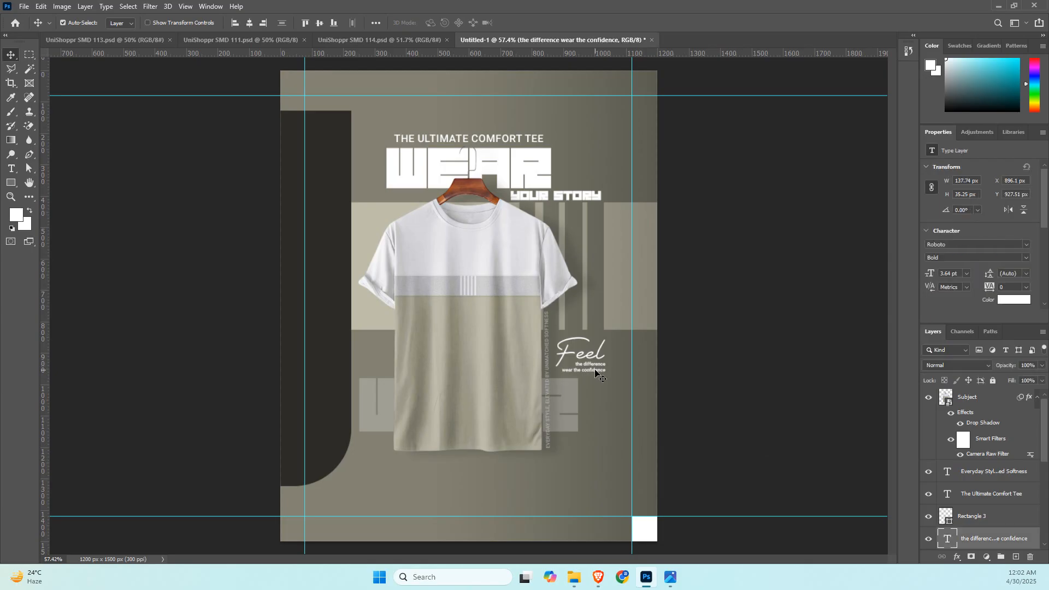
drag(595, 371, 475, 470)
scroll(996, 271, down, 3)
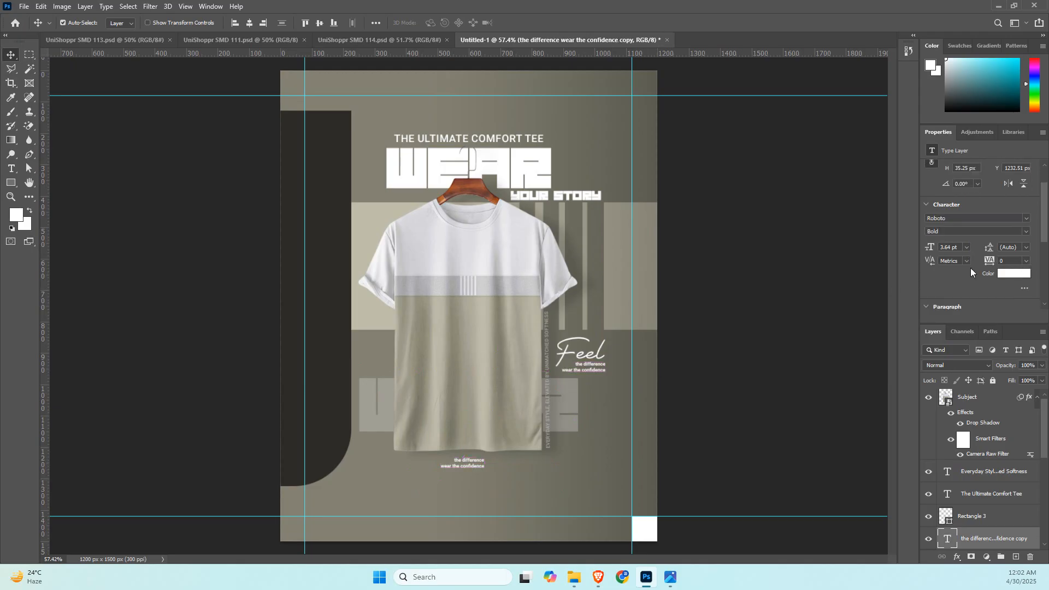
click(945, 278)
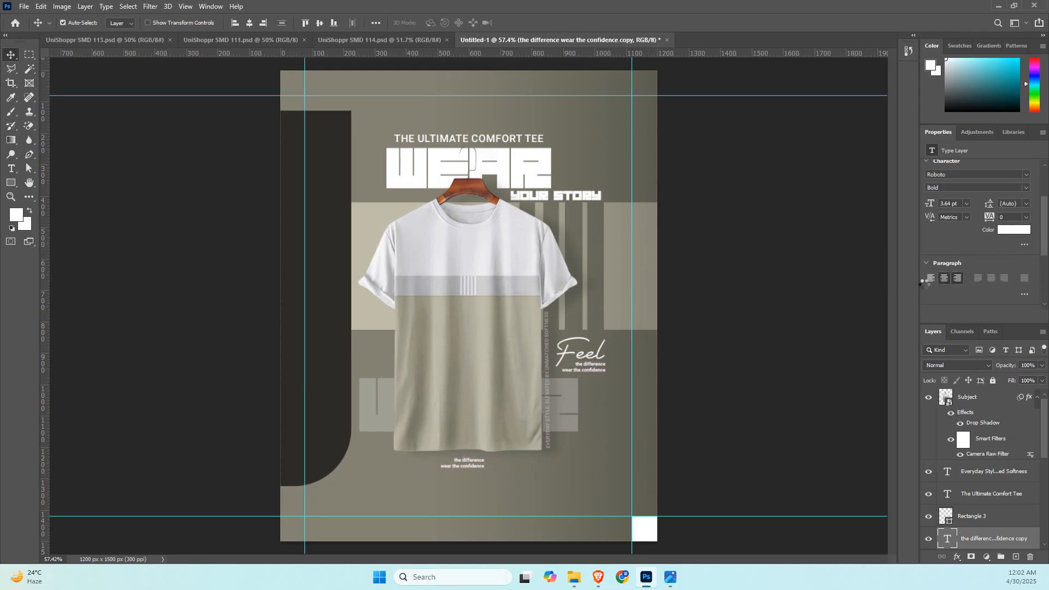
double_click(477, 465)
key(ctrl+v)
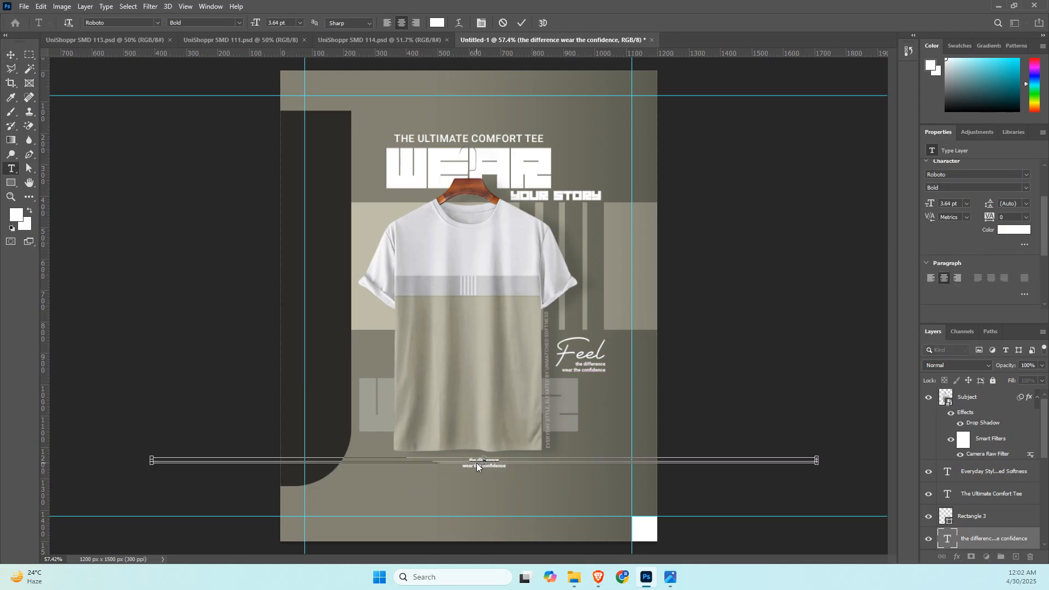
key(ctrl+z)
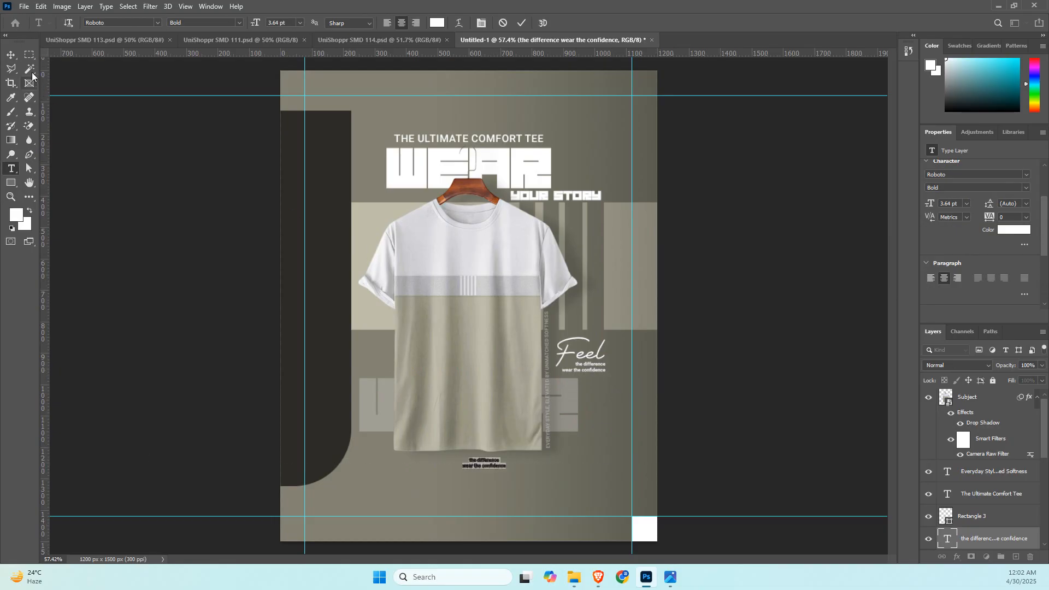
click(8, 55)
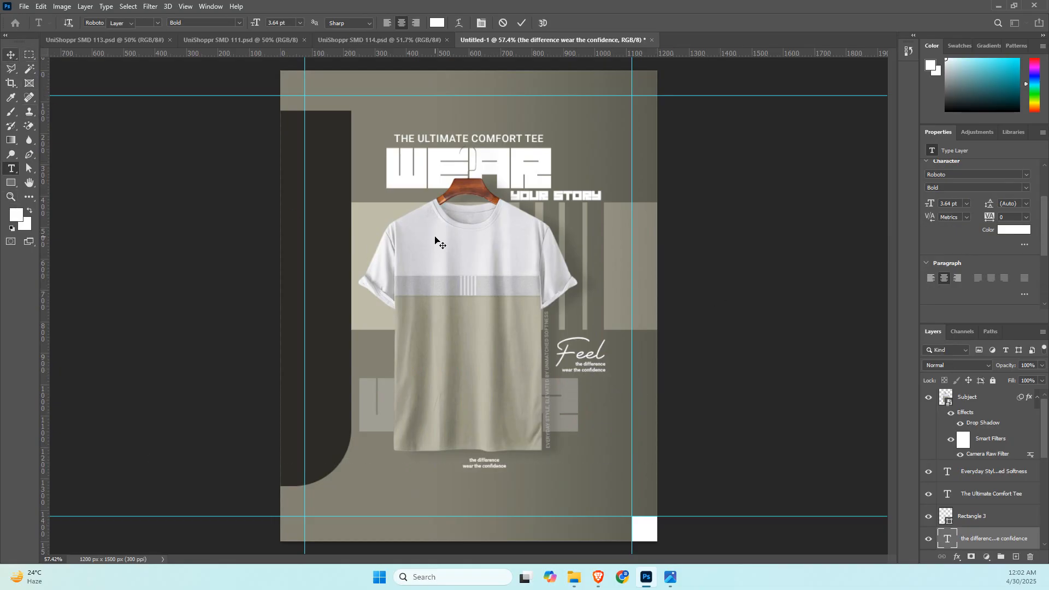
key(Delete)
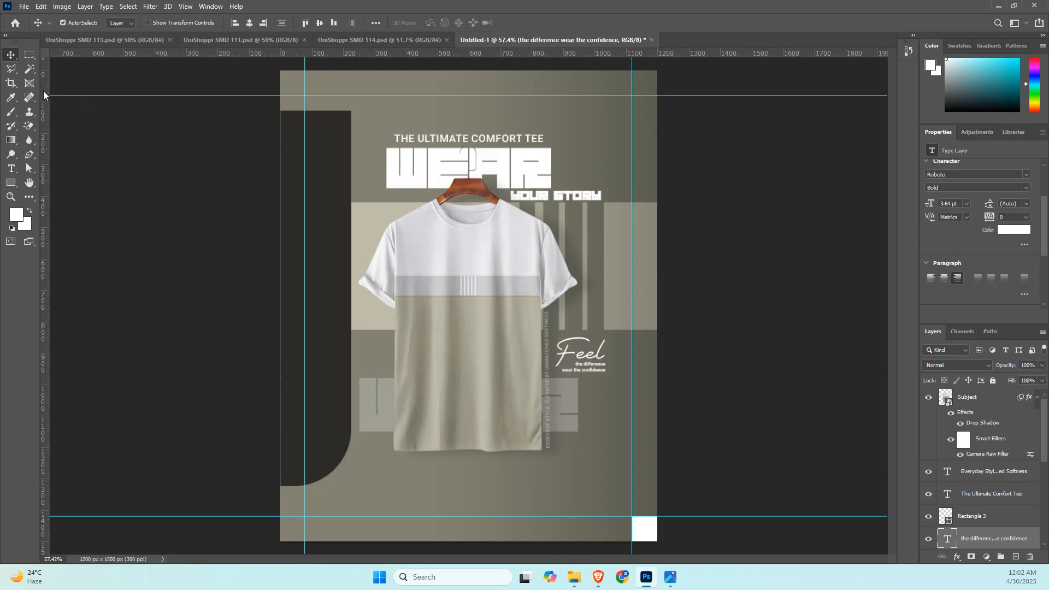
Draw a shirt-wide paragraph text box below the shirt, centre-align it and fill it with the copied "Meet the T-shirt" paragraph.
click(14, 168)
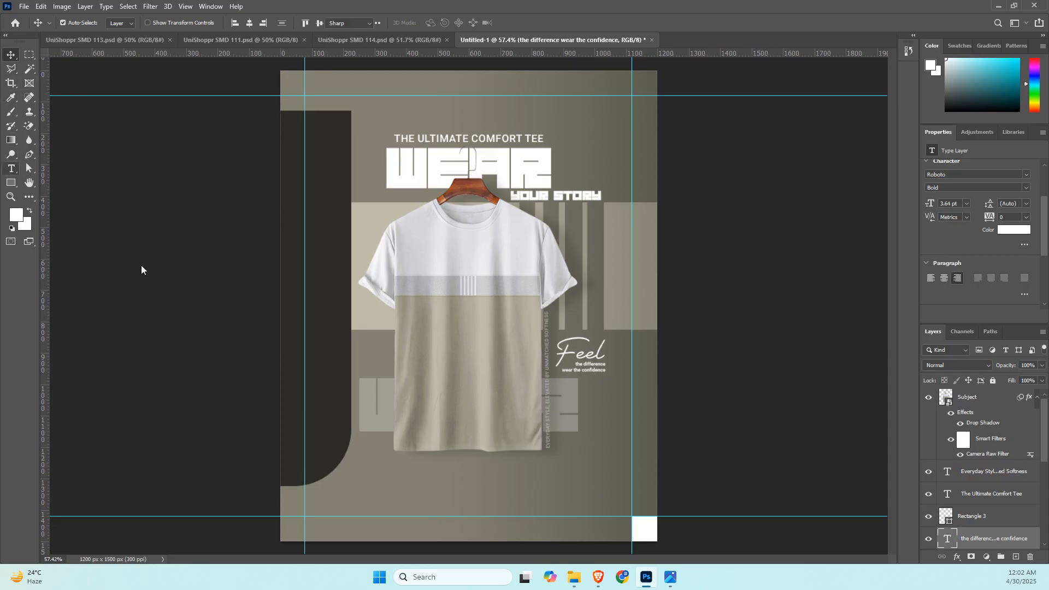
drag(393, 468, 544, 495)
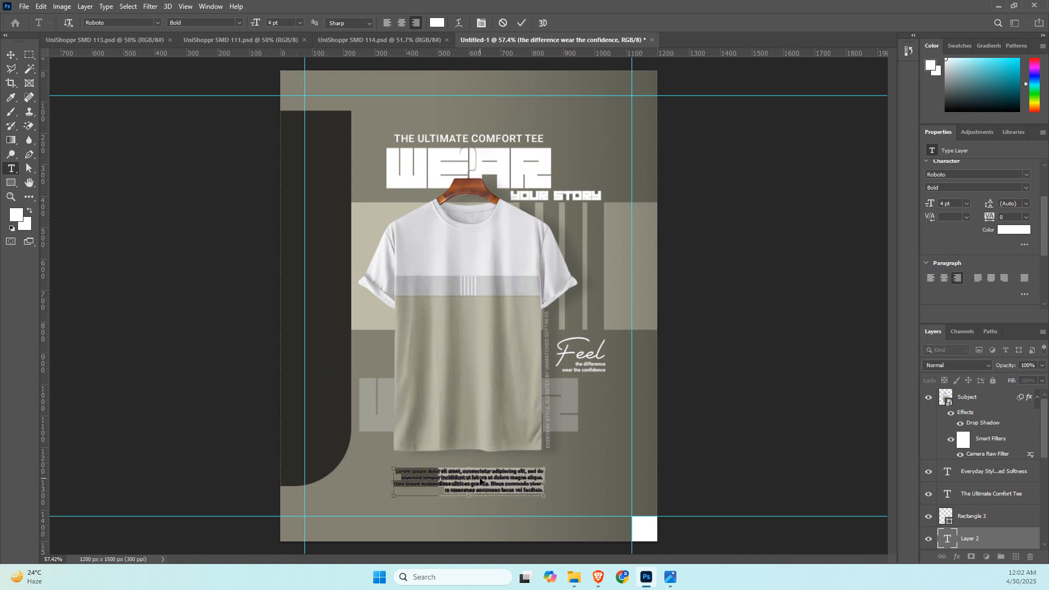
scroll(978, 291, down, 1)
click(944, 260)
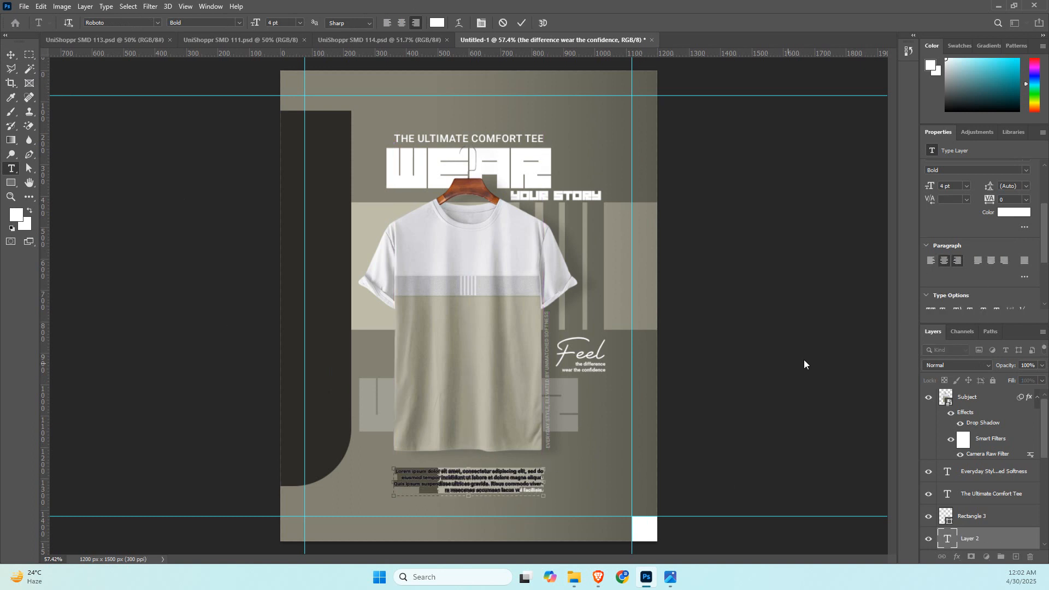
text(Meet the T-shirt that changes the way you think about your go-to tee. Crafted from 100% ring-spun cotton, it boasts a butter-soft hand feel and exceptional breathability. Machine-prewashed for minimal shrinkage, it keeps its perfect fit wash)
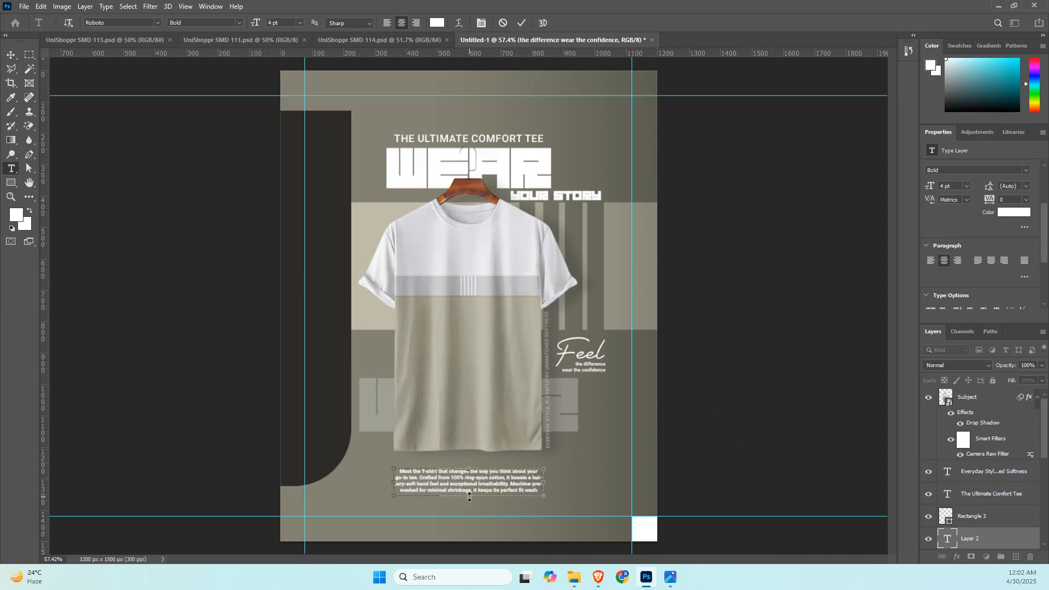
Extend the "Meet the T-shirt" paragraph text box down to the lower margin guide so the full text fits.
drag(469, 497, 470, 520)
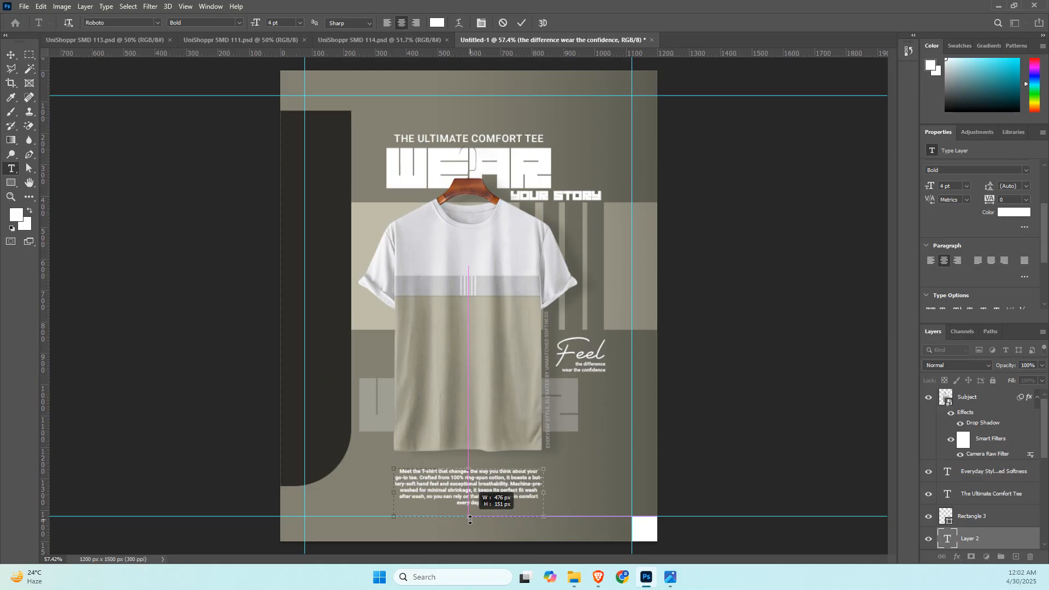
click(830, 388)
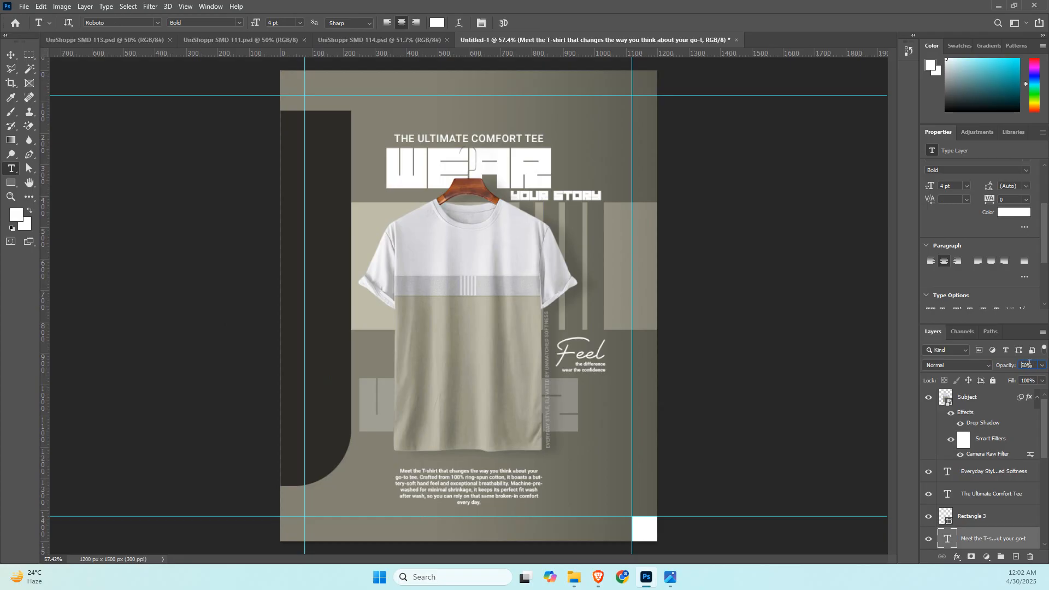
Set the "Meet the T-shirt" paragraph's opacity to 50% and move it up closer to the shirt's hem, keeping it horizontally centred.
key(Return)
key(v)
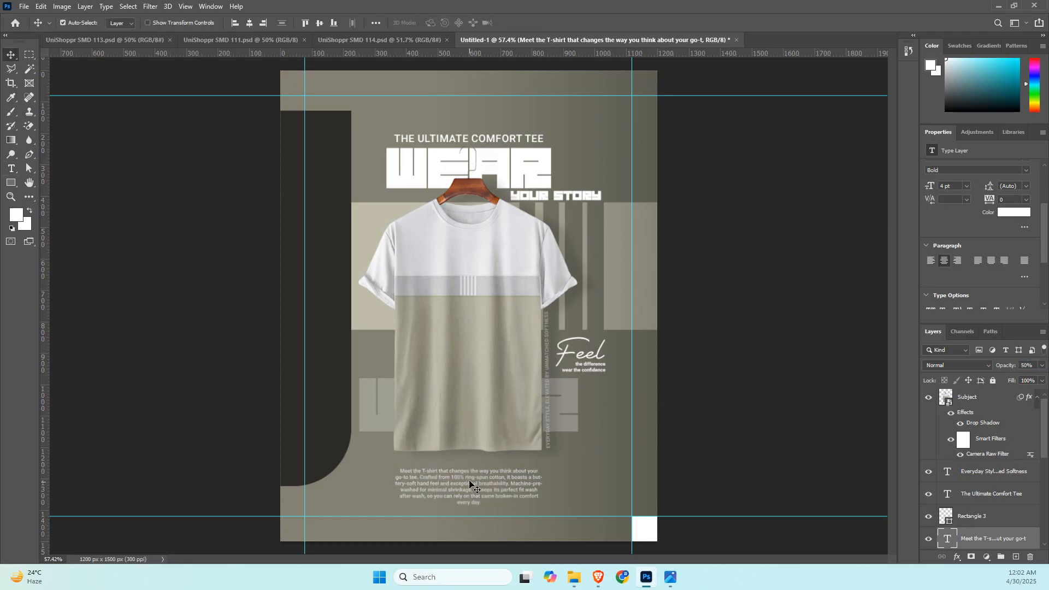
drag(471, 485, 473, 476)
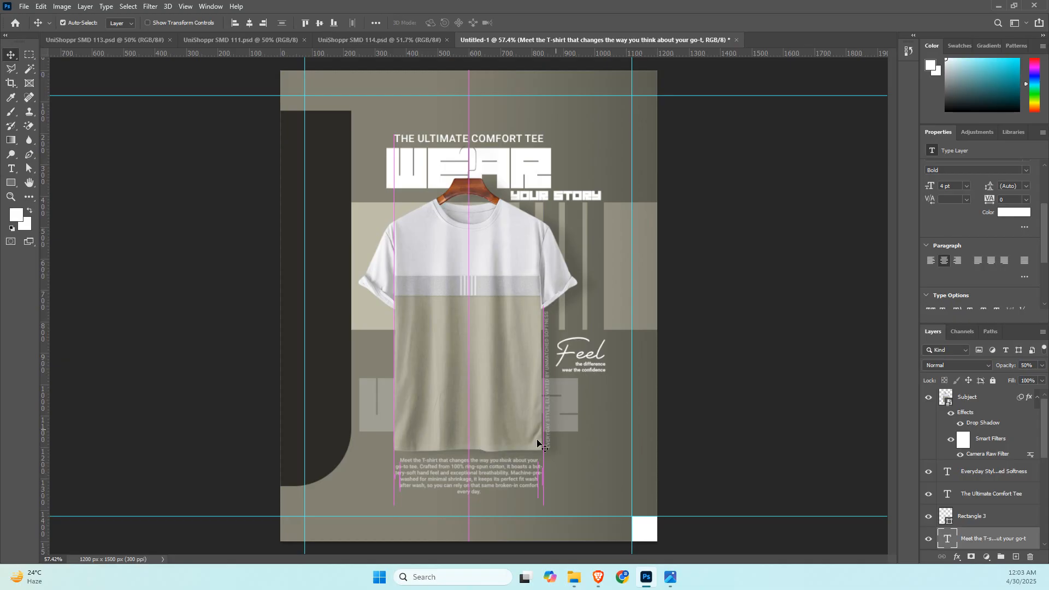
click(778, 297)
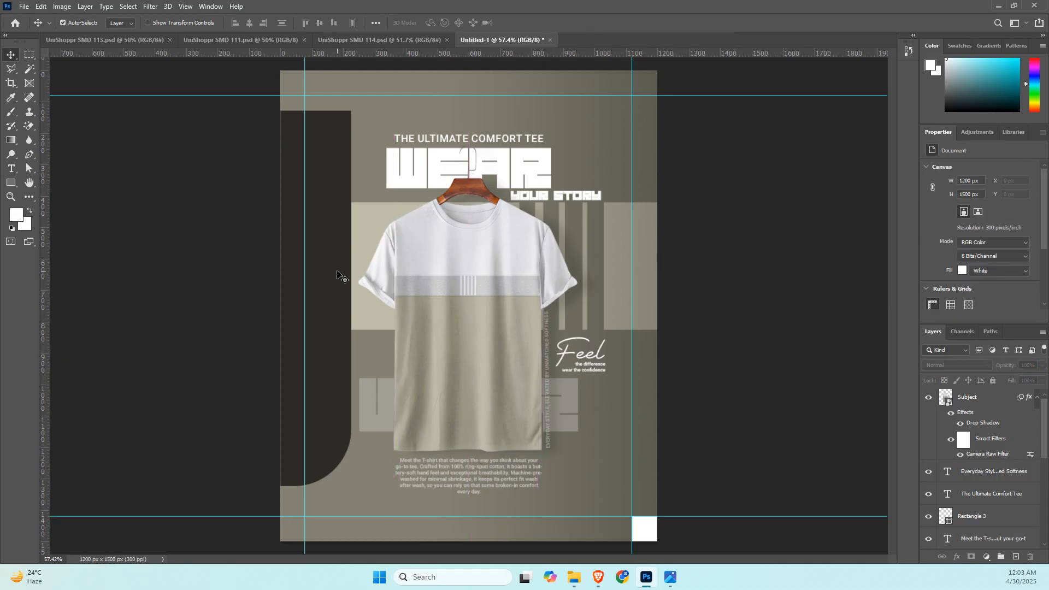
Copy "Simplicity never looked so good" from Paragraph 2 in the BornoAI chat and return to the Photoshop document.
key(alt+Tab)
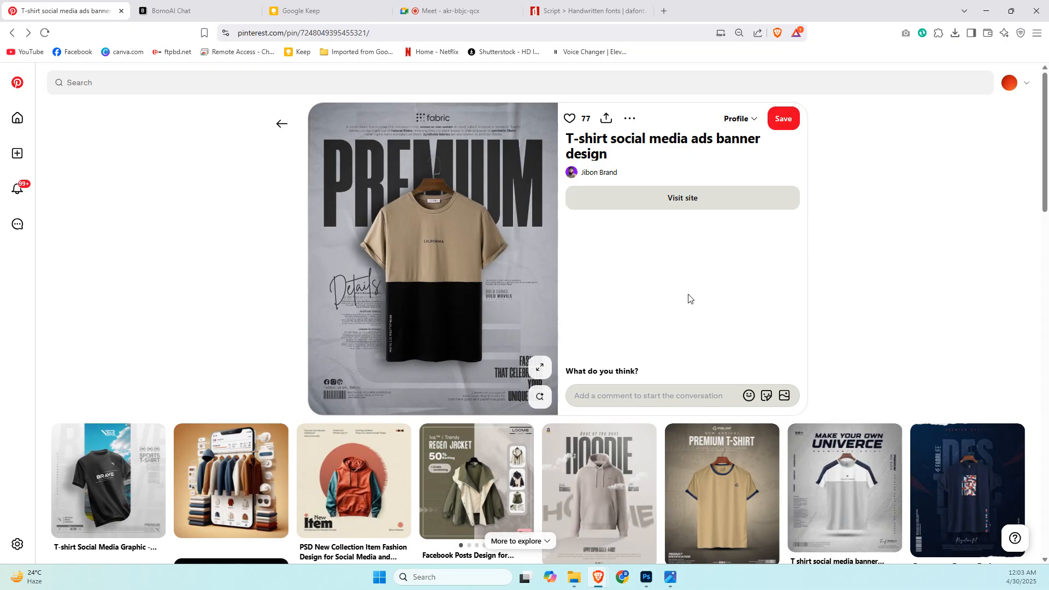
click(328, 7)
click(220, 8)
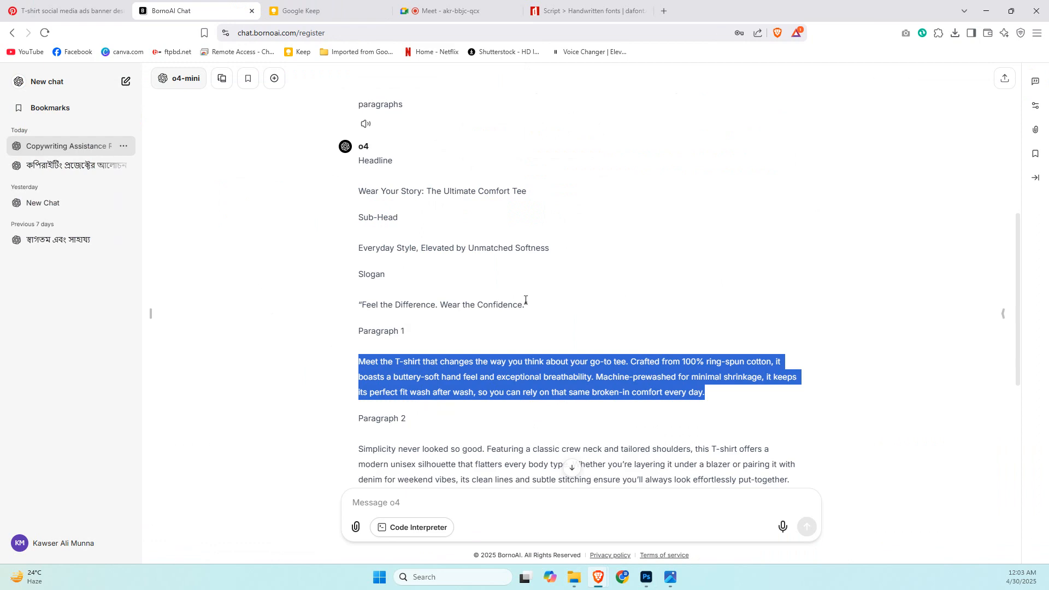
scroll(492, 328, down, 4)
scroll(363, 373, up, 3)
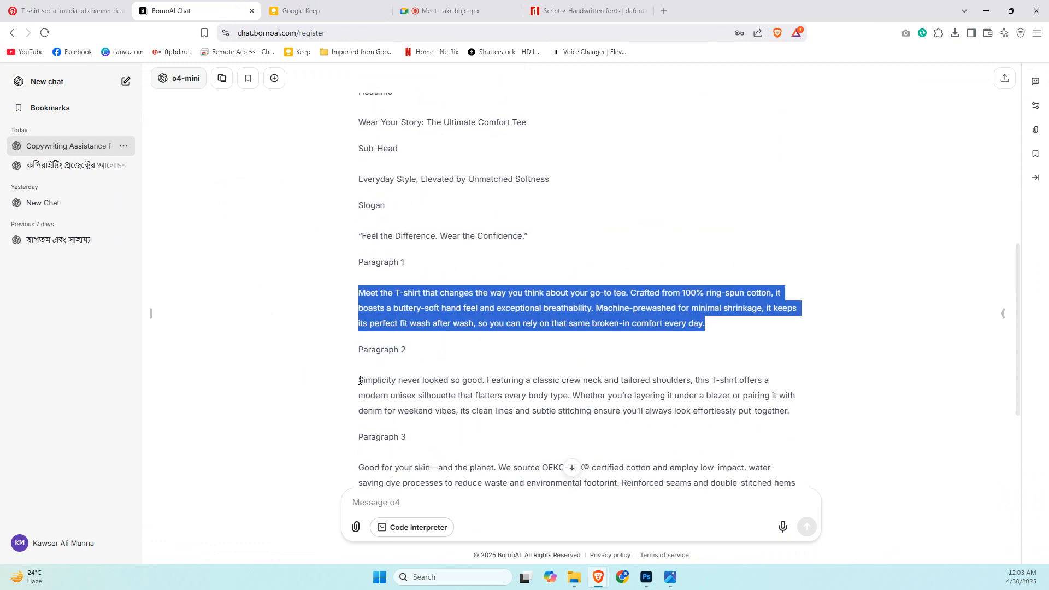
drag(359, 381, 473, 379)
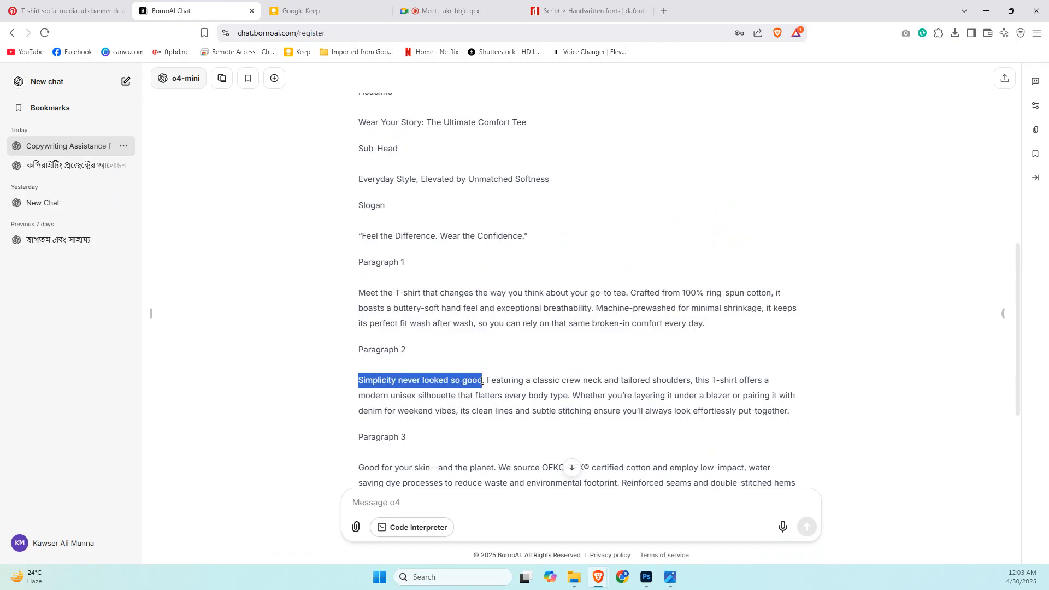
key(alt+Tab)
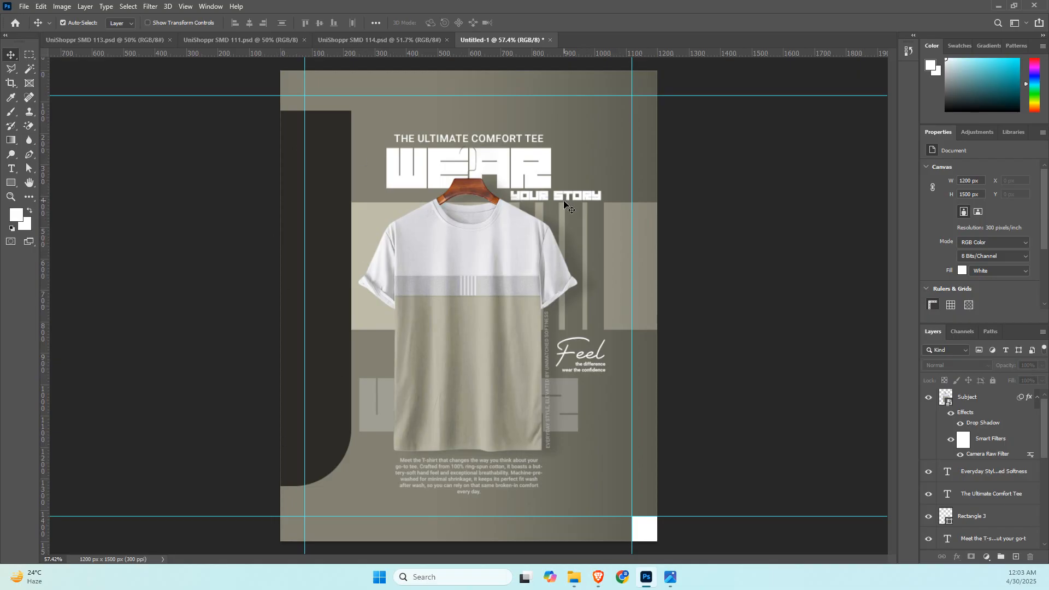
Duplicate the "your story" text beside the shirt's left sleeve and replace its wording with "Simplicity never looked so good".
drag(560, 200, 393, 264)
click(392, 265)
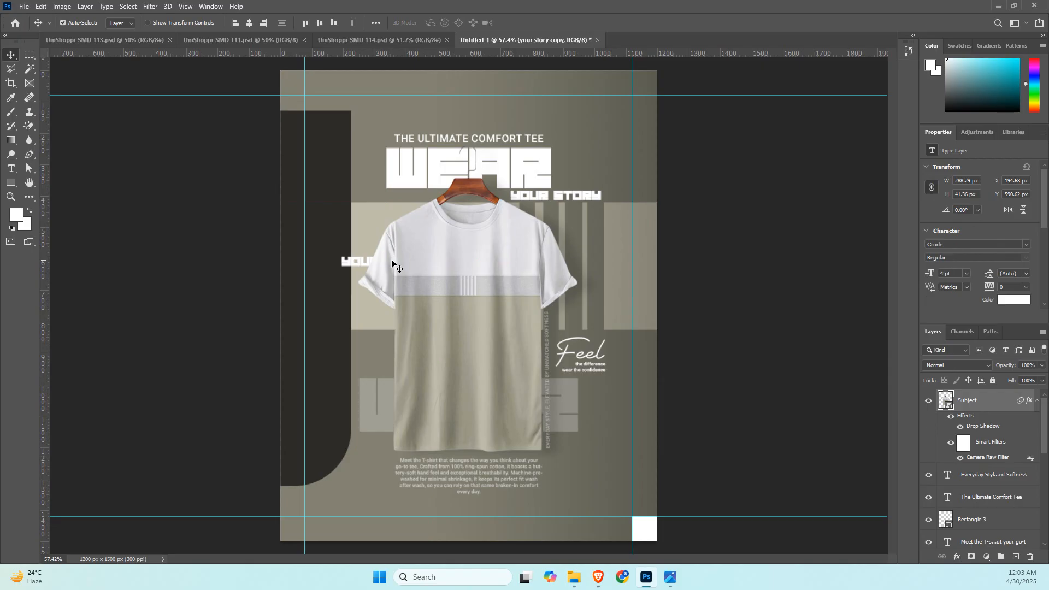
click(356, 265)
double_click(347, 260)
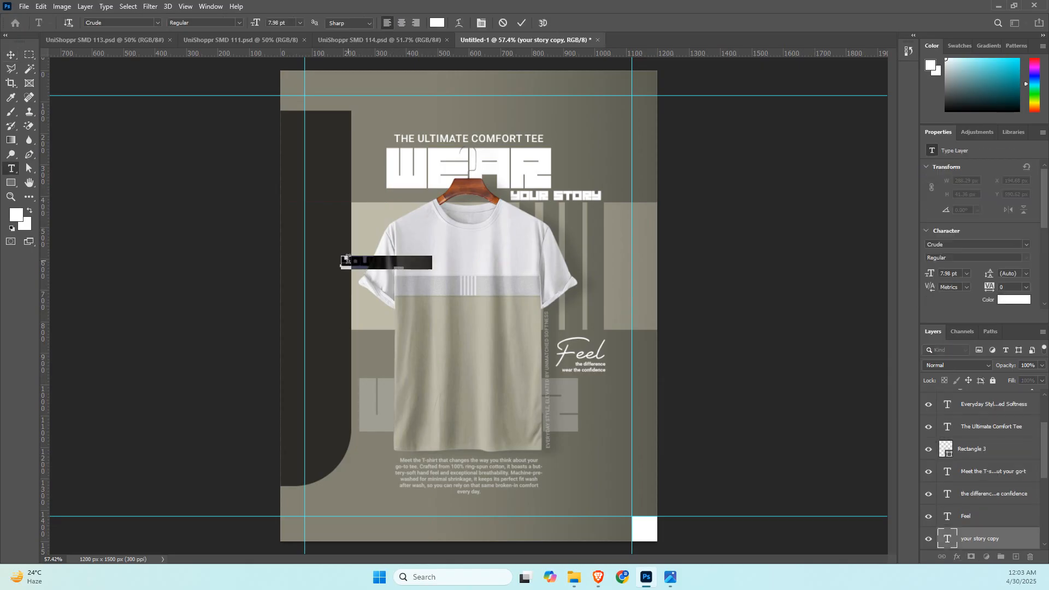
key(ctrl+v)
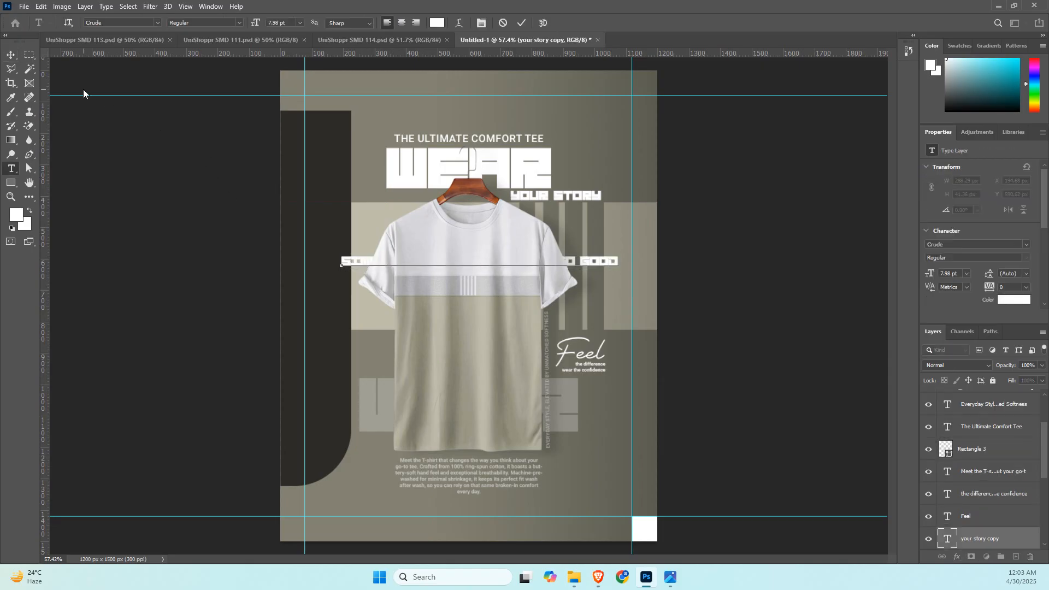
click(11, 55)
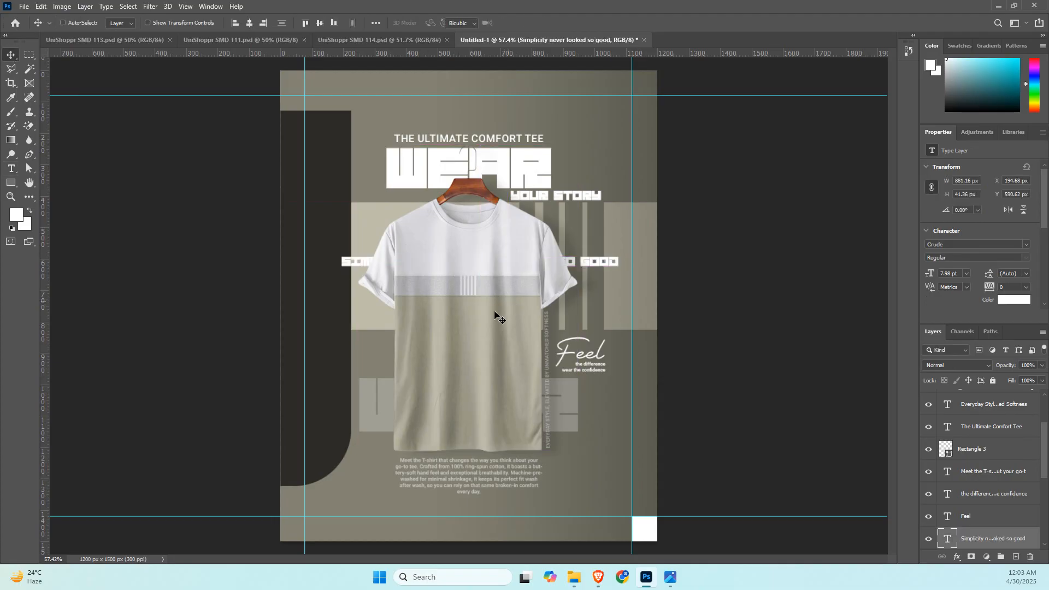
Rotate the "Simplicity never looked so good" text to -90° and place it against the left margin guide on the dark shape.
key(ctrl+t)
drag(479, 279, 527, 267)
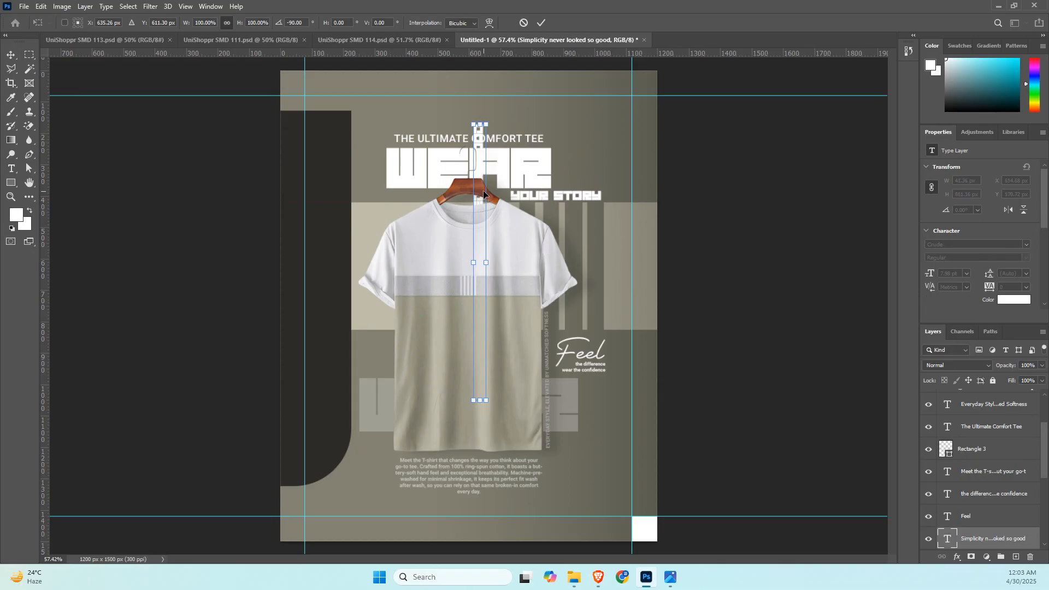
drag(441, 156, 315, 181)
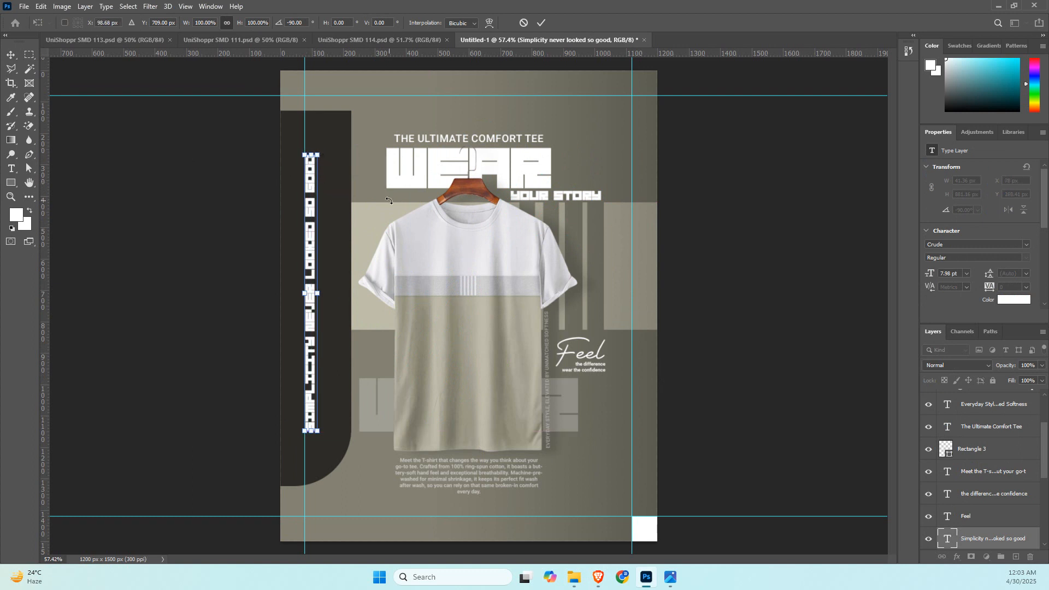
key(Return)
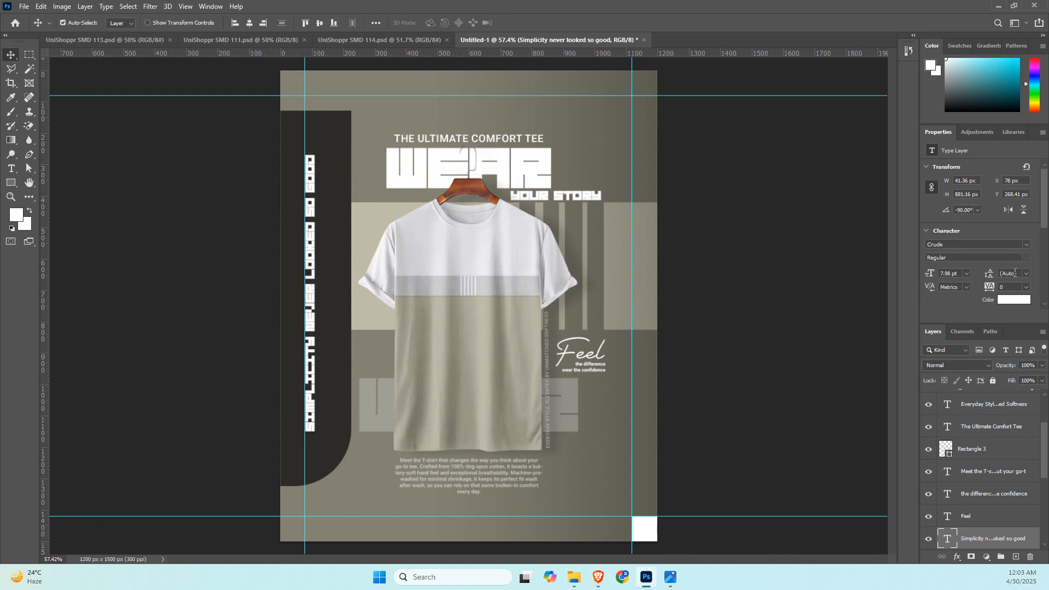
Set the vertical "Simplicity never looked so good" text's opacity to 50% and delete the white square in the canvas corner.
drag(1005, 360, 982, 366)
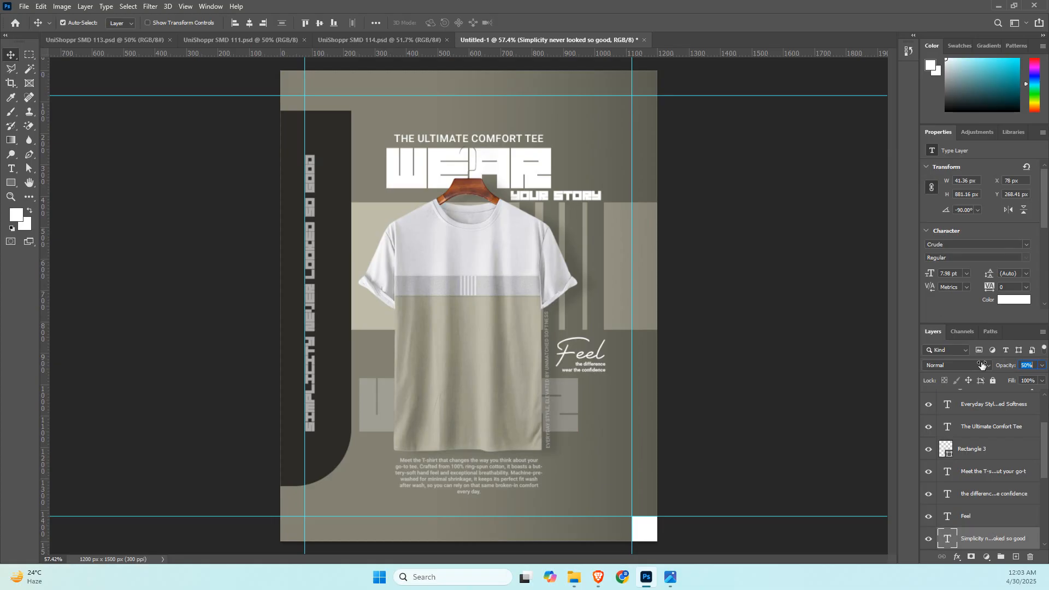
click(756, 300)
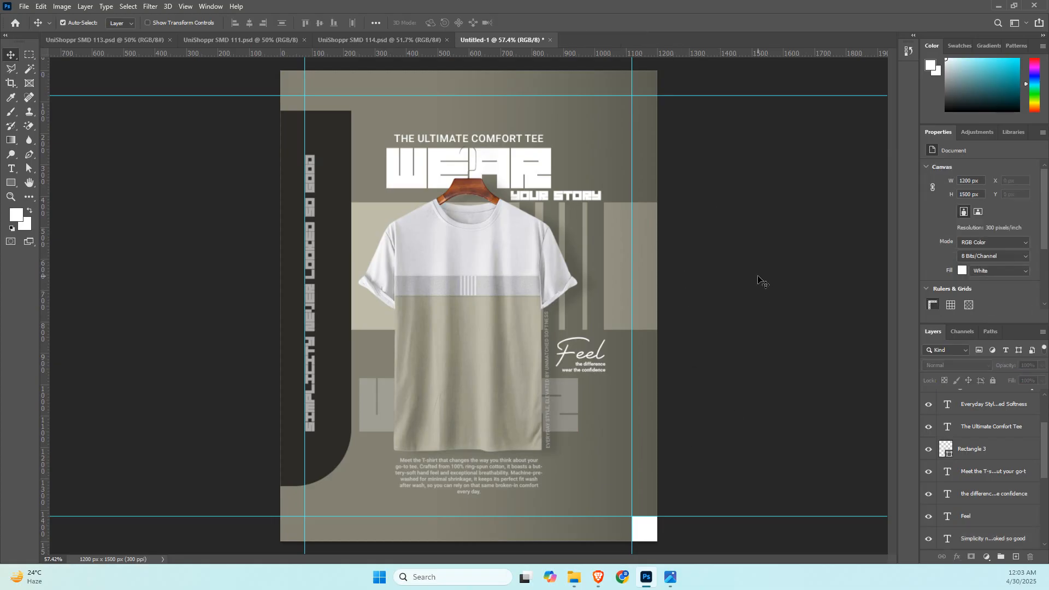
click(649, 541)
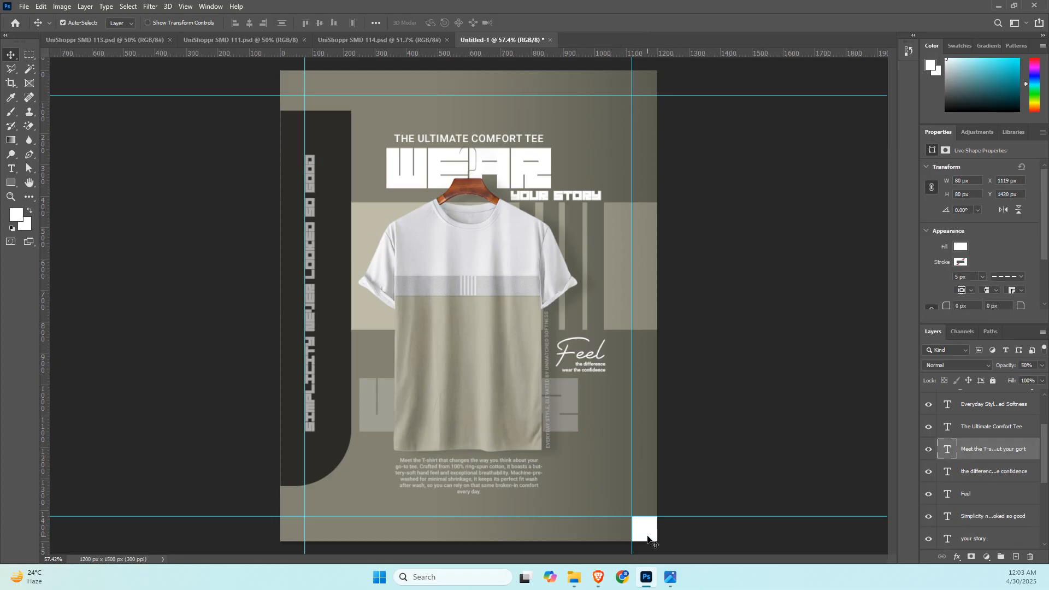
Copy "Good for your skin" from Paragraph 3 in the BornoAI chat and return to the Photoshop document.
key(alt+Tab)
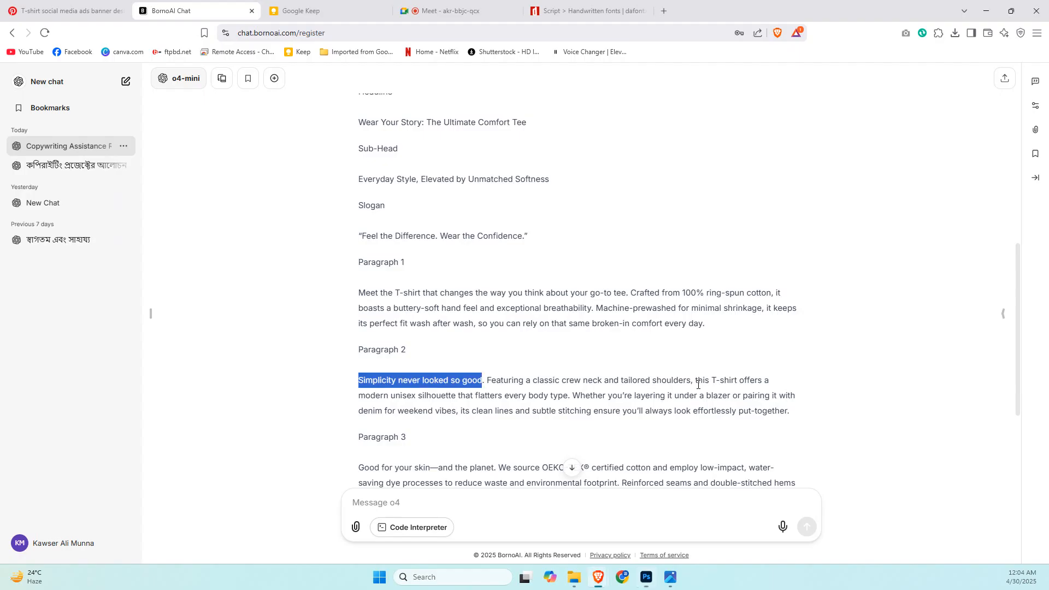
scroll(536, 398, down, 2)
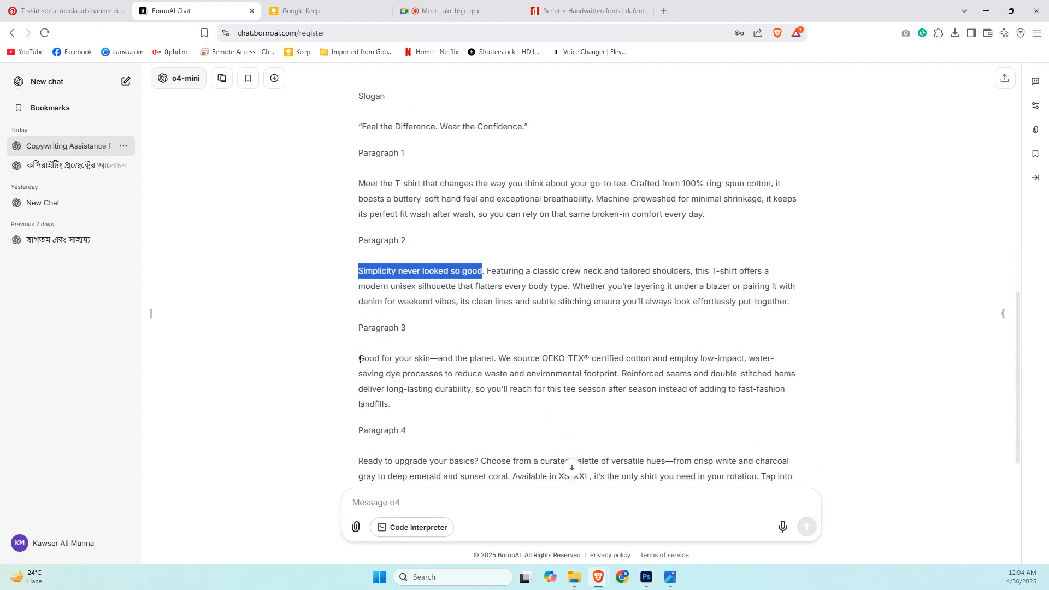
drag(360, 359, 431, 360)
key(alt+Tab)
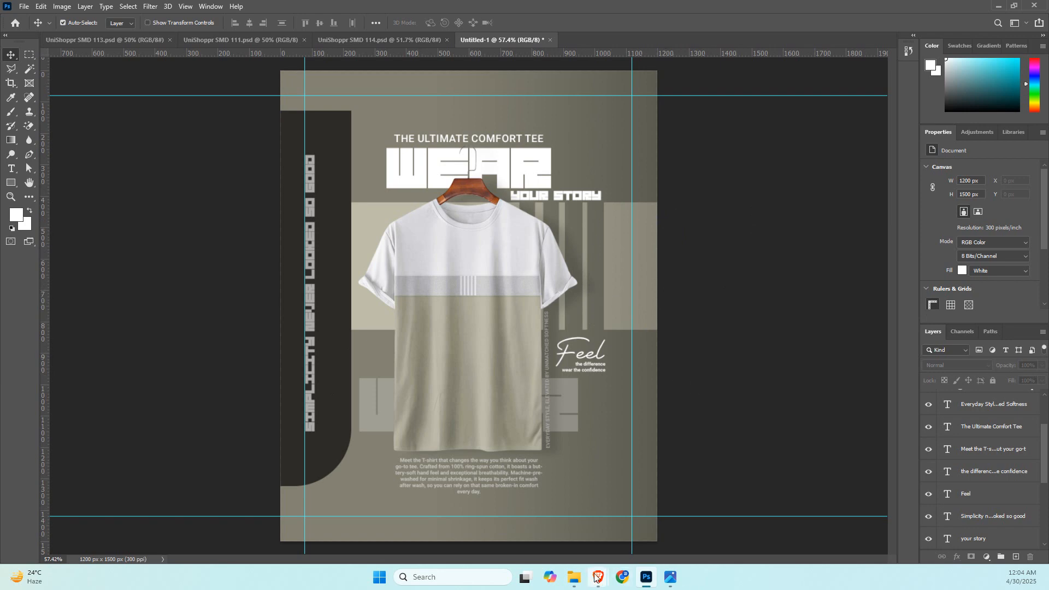
Enlarge the Pinterest "PREMIUM" T-shirt banner reference in the browser, examine its supporting text layout, and return to the Photoshop document.
mouse_move(597, 577)
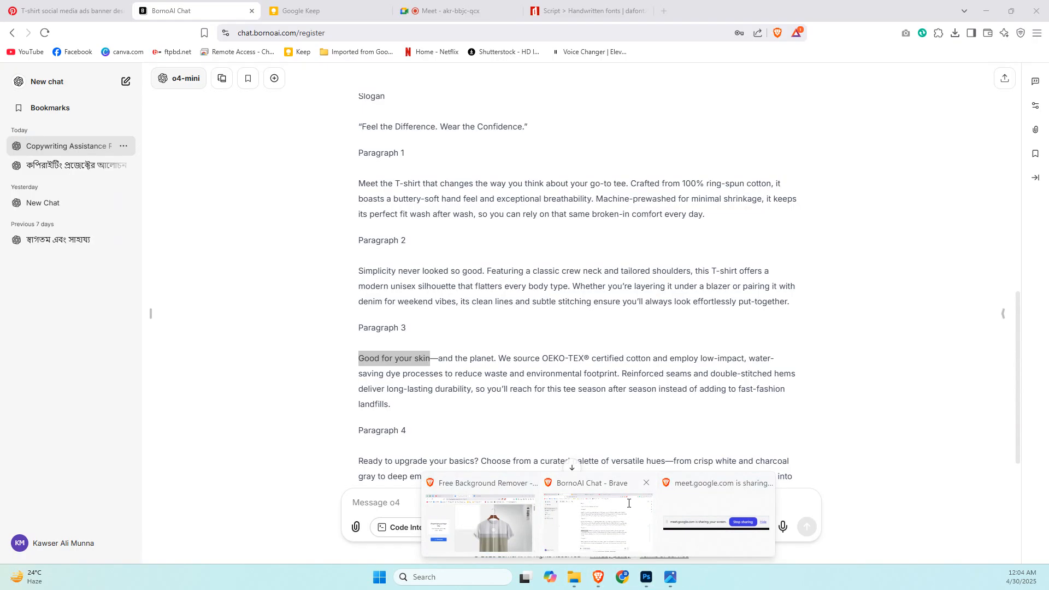
click(571, 529)
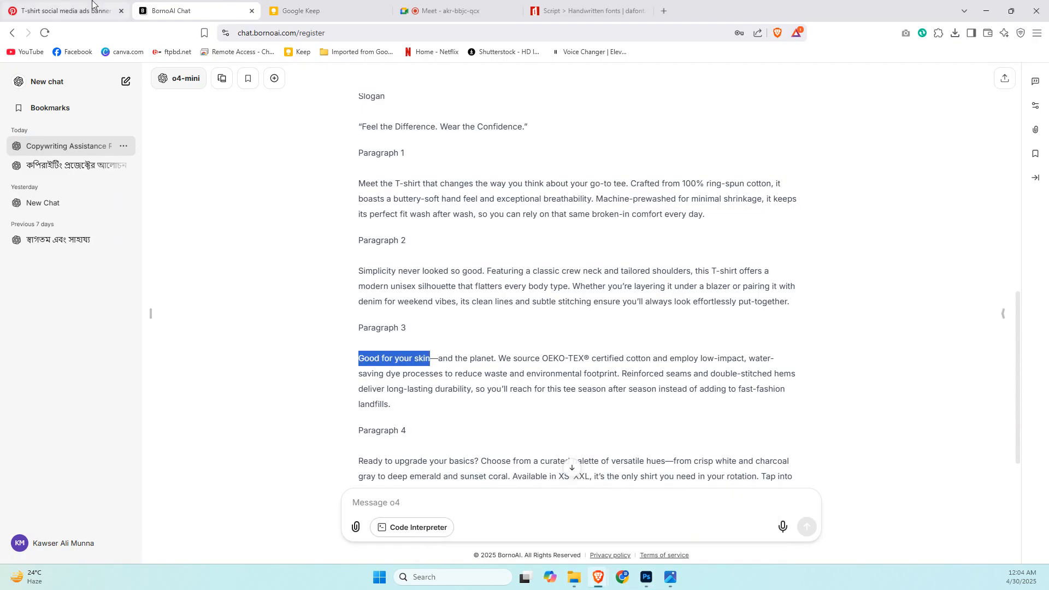
click(432, 5)
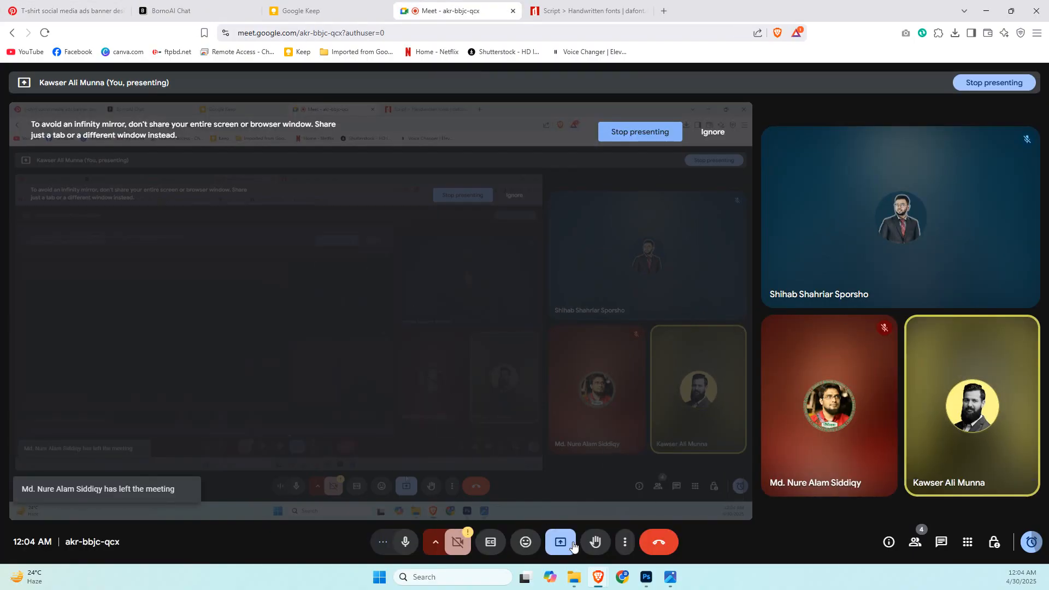
mouse_move(600, 579)
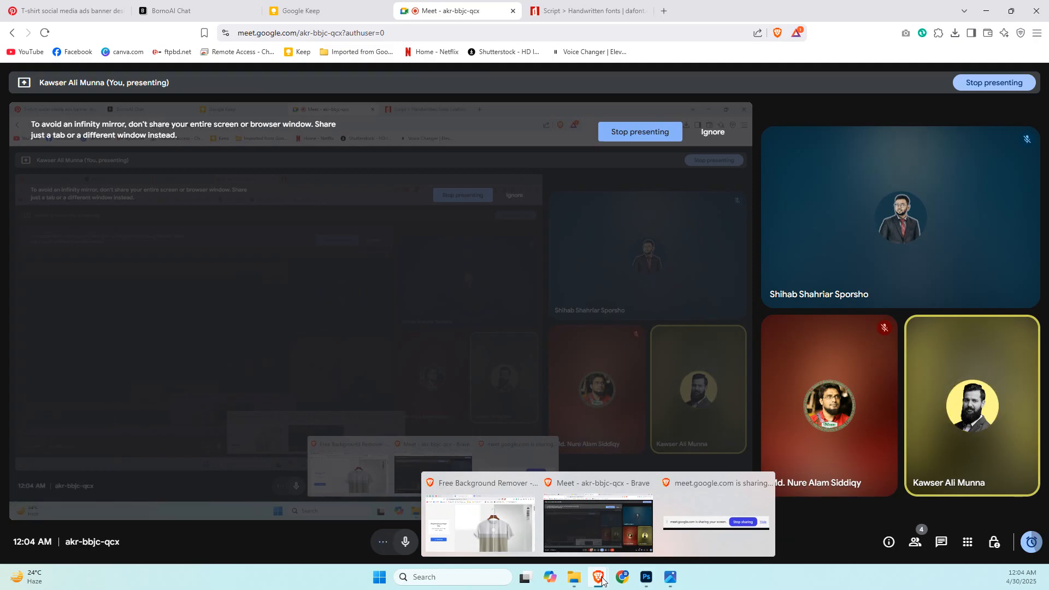
click(555, 514)
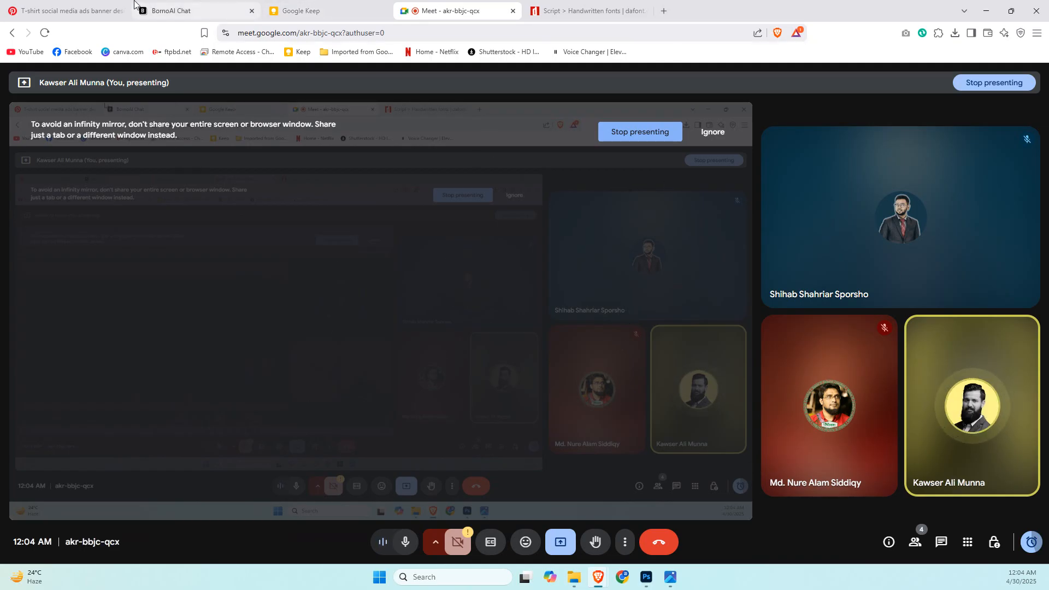
click(115, 5)
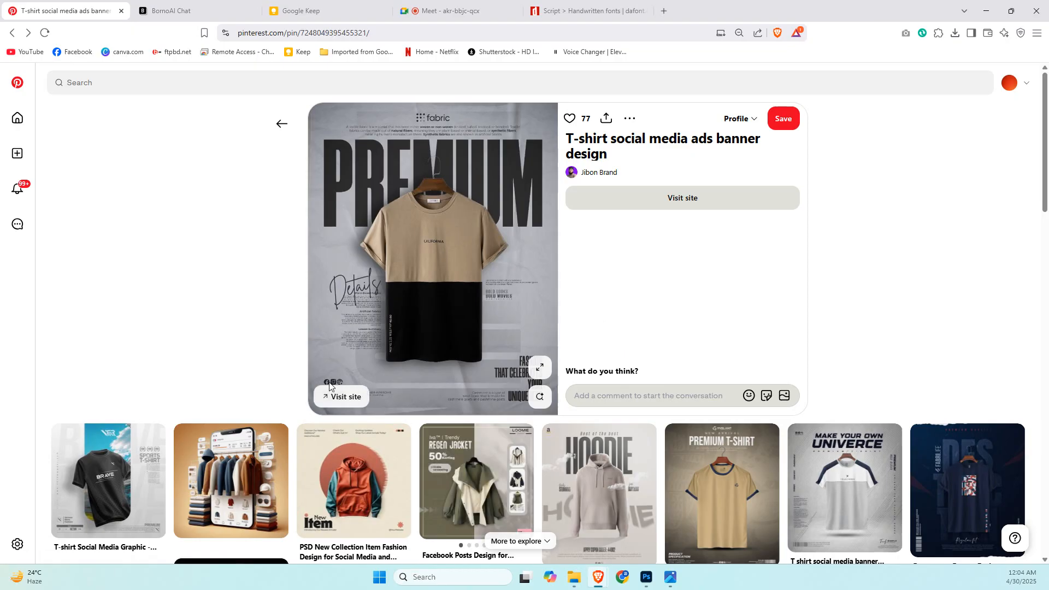
click(539, 368)
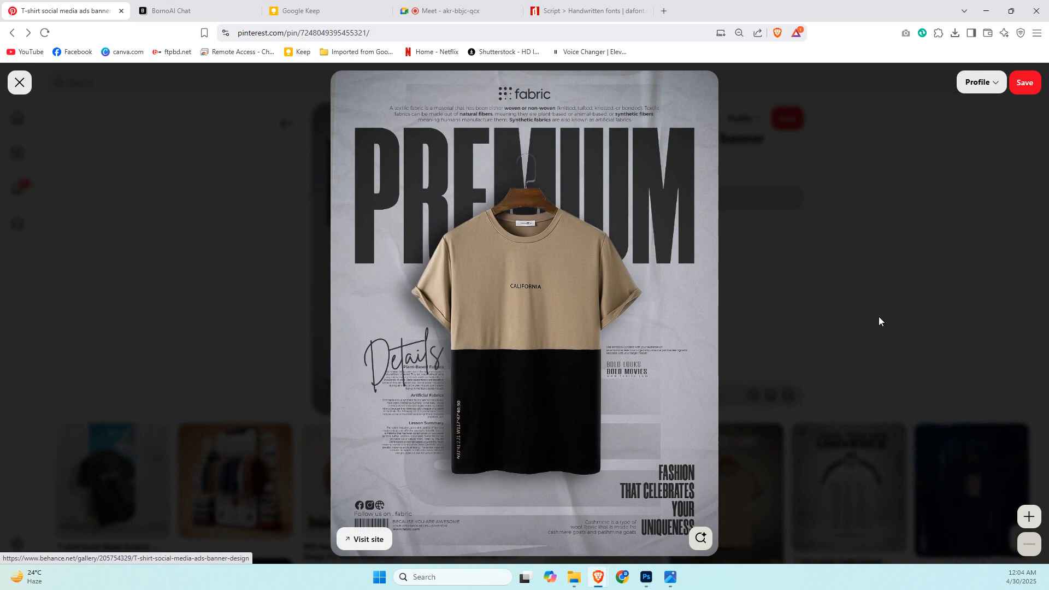
key(alt+Tab)
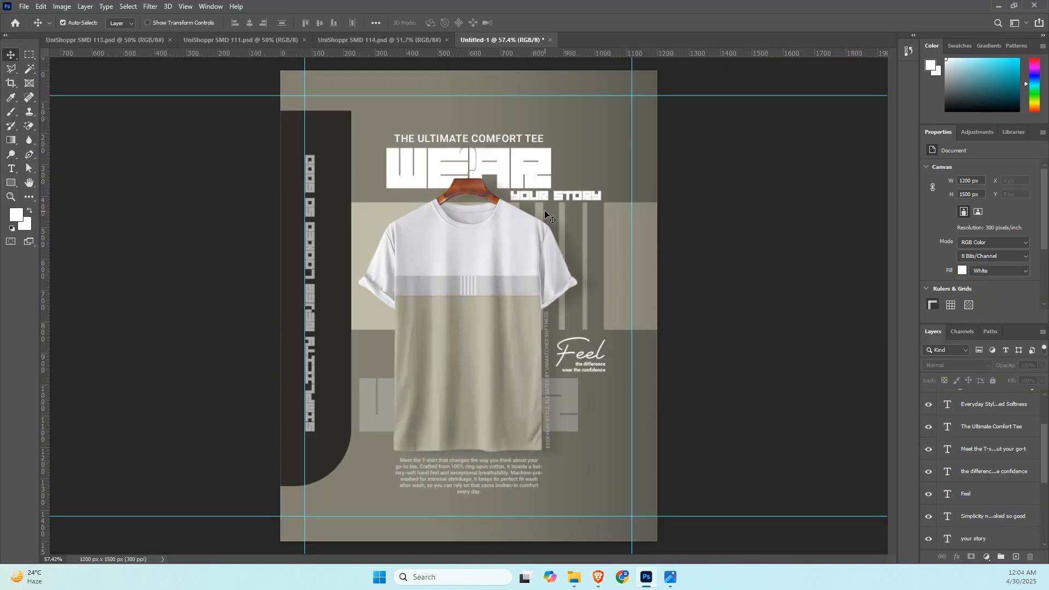
Copy "Ready to upgrade your basics" from Paragraph 4 in the BornoAI chat and return to the Photoshop document with the Type tool active.
key(alt+Tab)
click(236, 3)
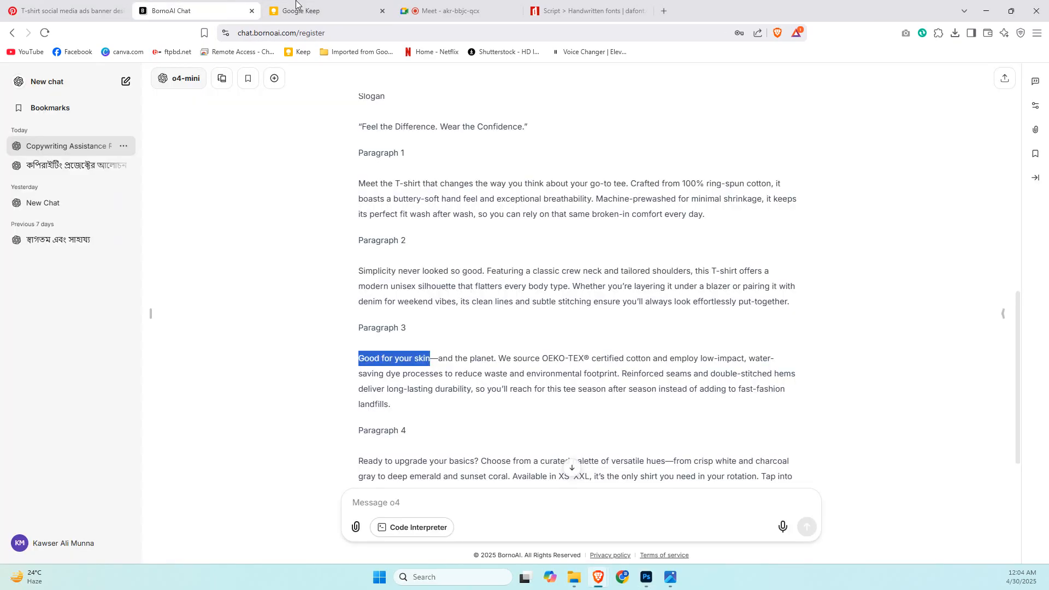
scroll(404, 443, down, 1)
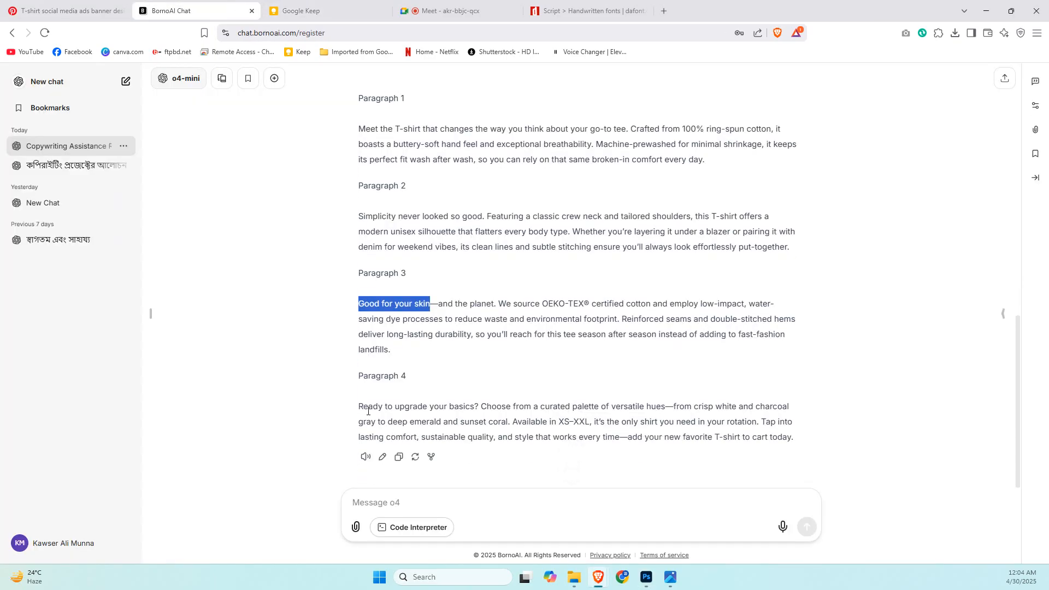
drag(362, 406, 476, 403)
key(ctrl+c)
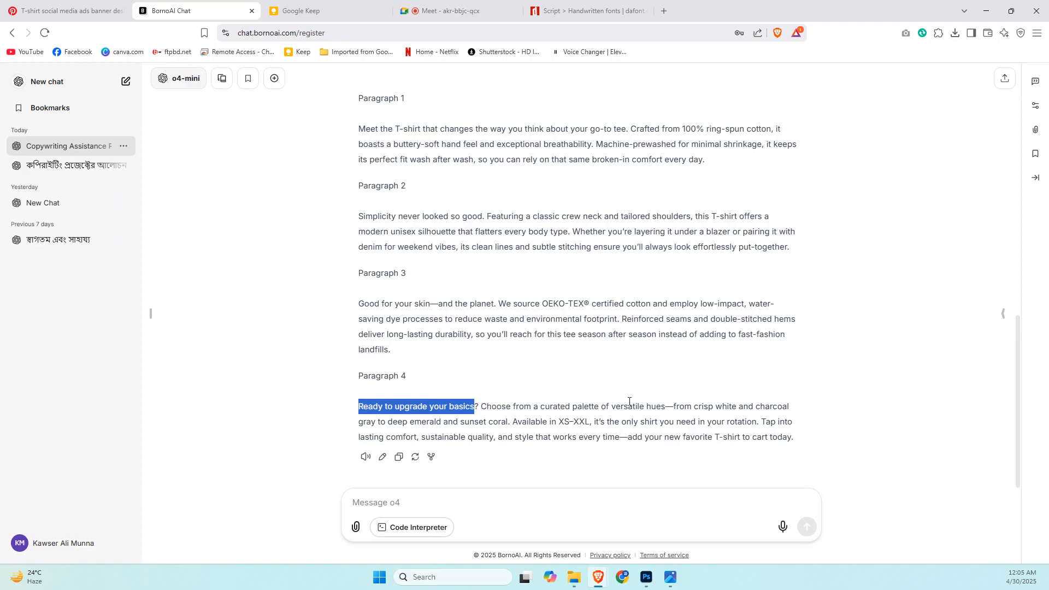
key(alt+Tab)
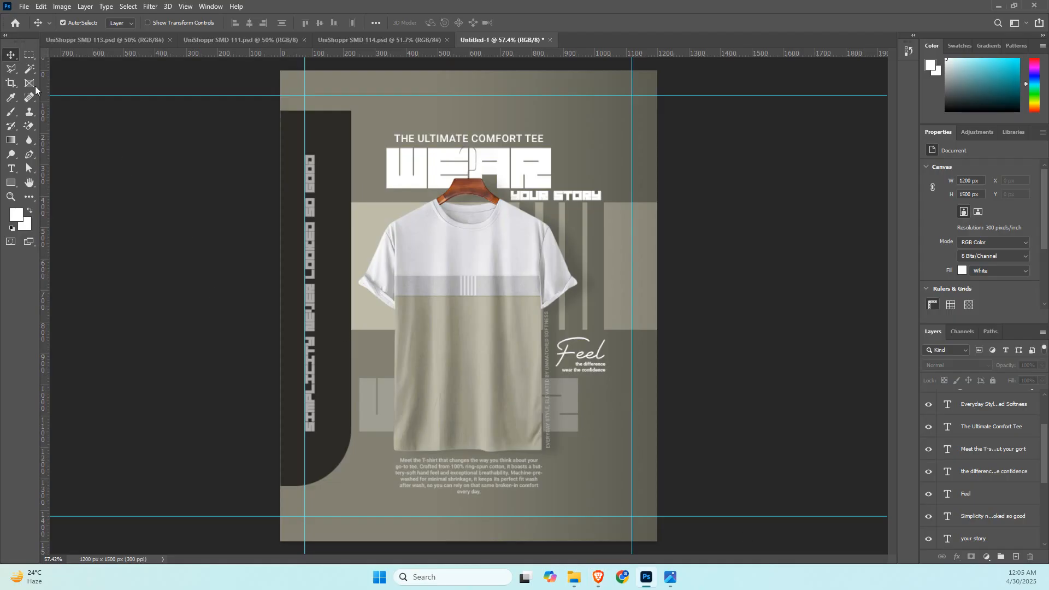
click(11, 168)
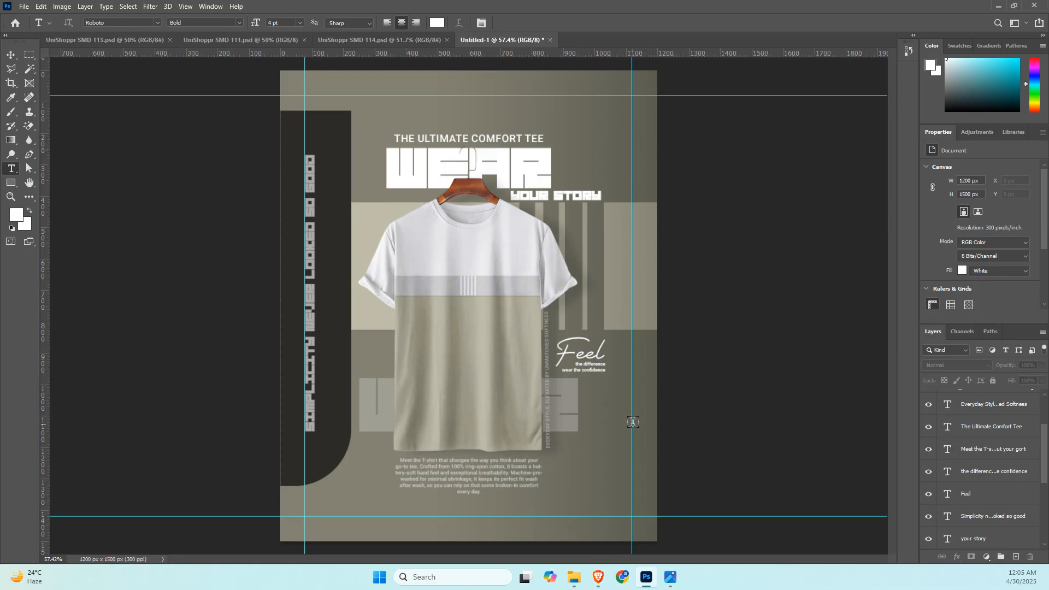
Paste "Ready to upgrade your basics" into a text box beside the shirt's lower-right side and set it in all-caps Crude.
drag(634, 424, 558, 514)
key(ctrl+v)
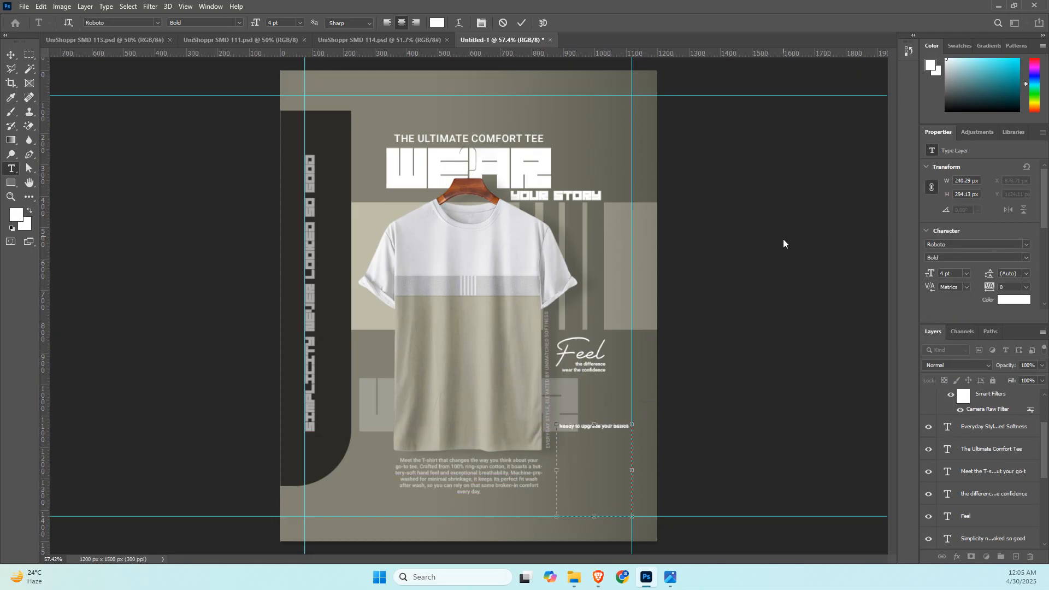
click(11, 55)
click(1027, 245)
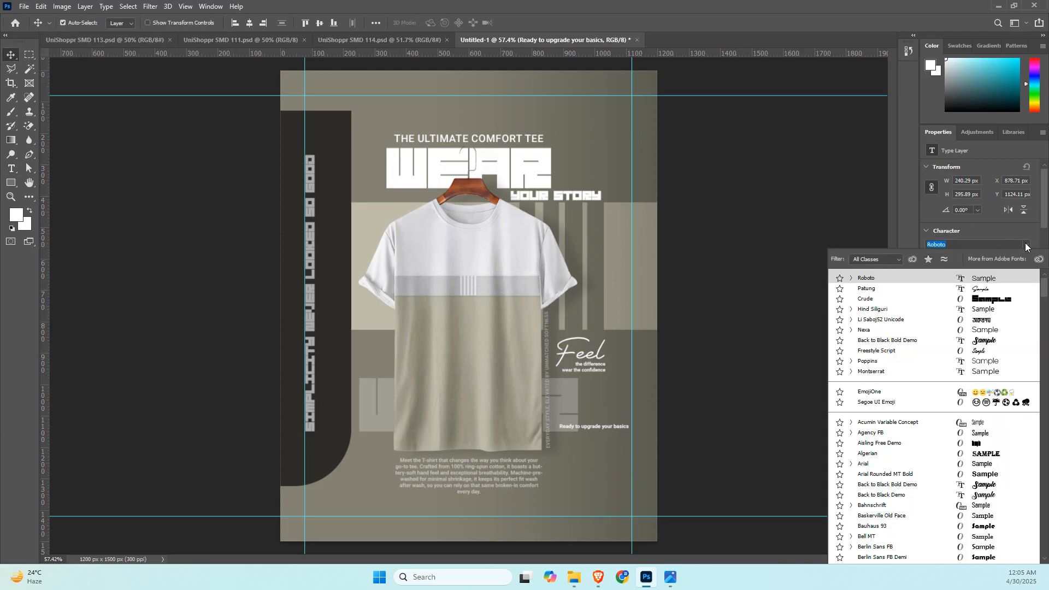
click(980, 300)
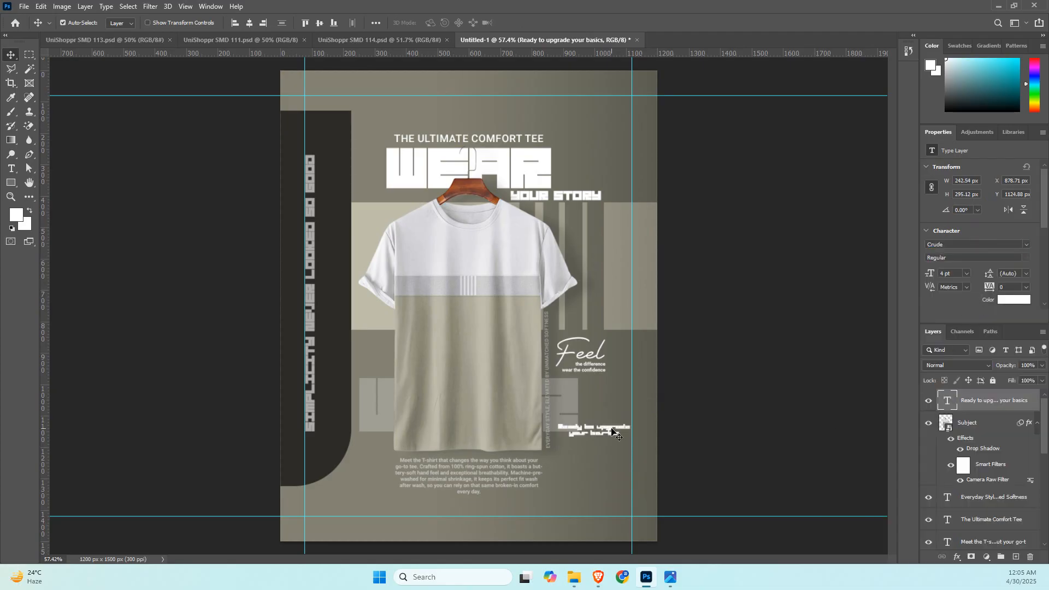
scroll(998, 285, down, 4)
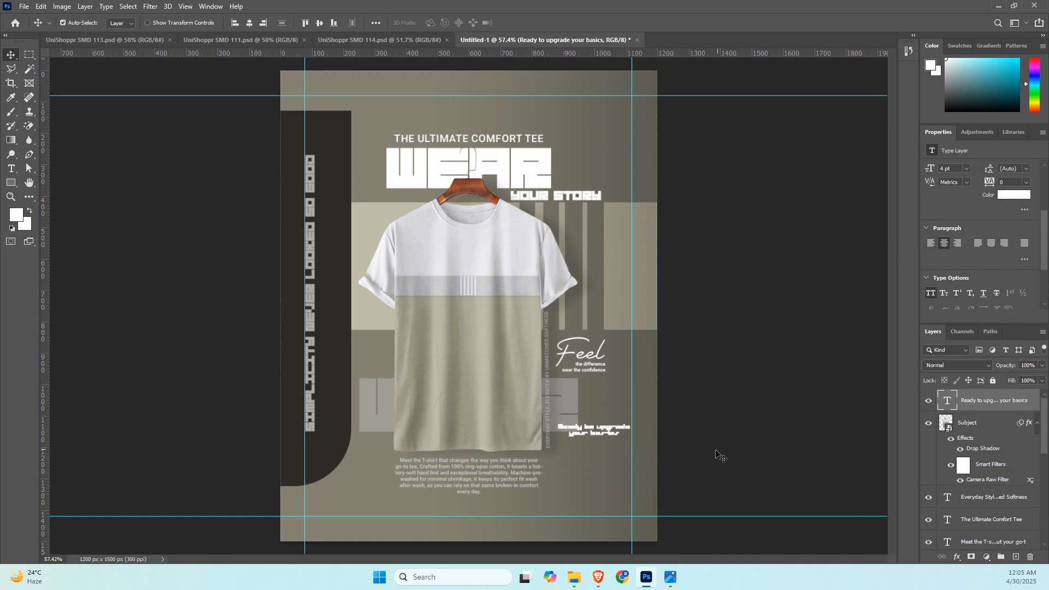
Switch to the Google Meet call in the browser, admit the waiting participant, and return to the Photoshop document.
mouse_move(598, 577)
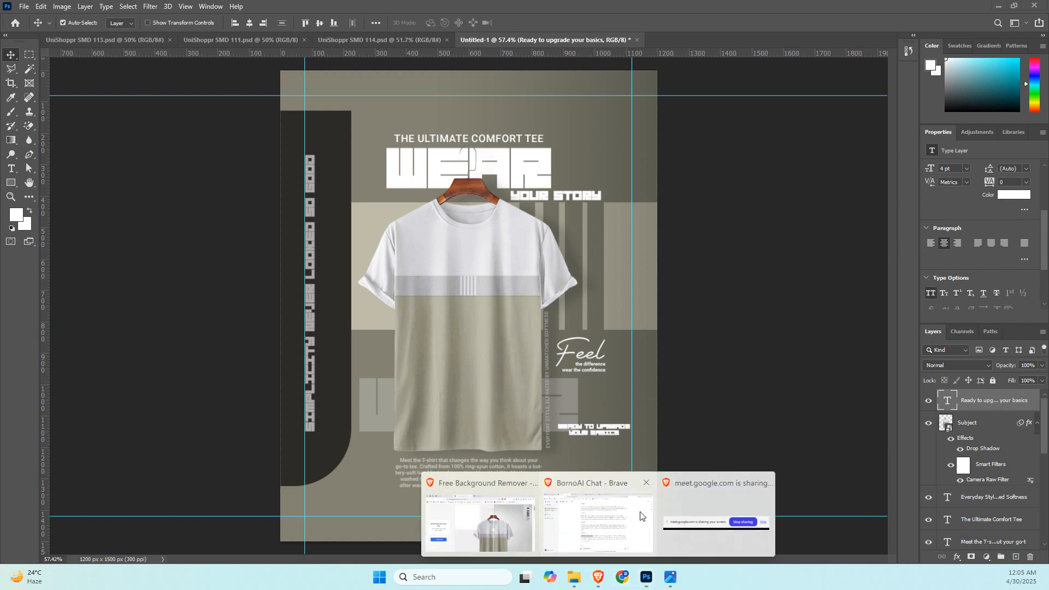
click(641, 516)
click(479, 4)
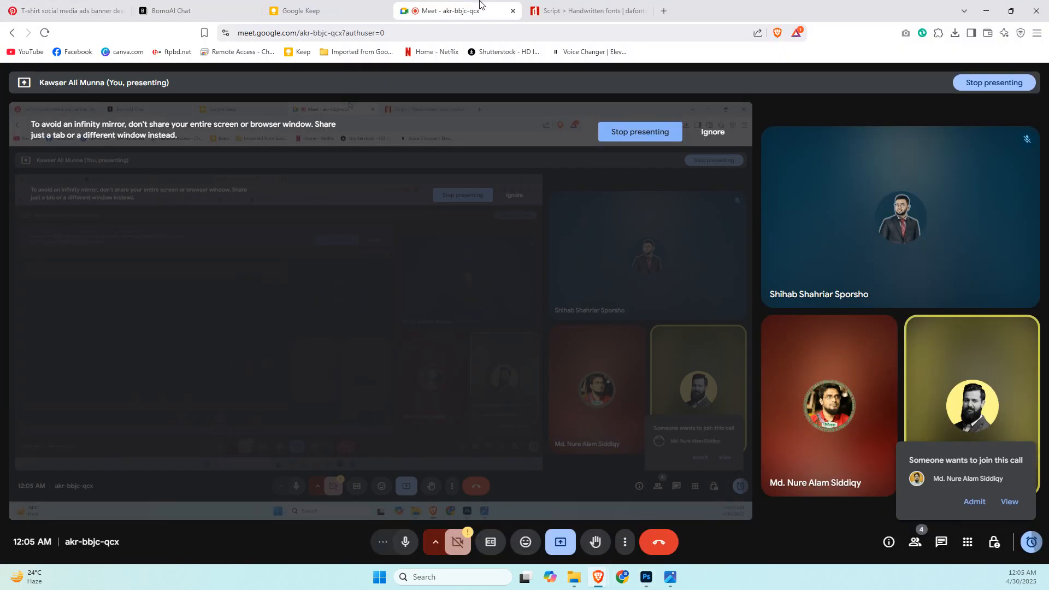
click(973, 501)
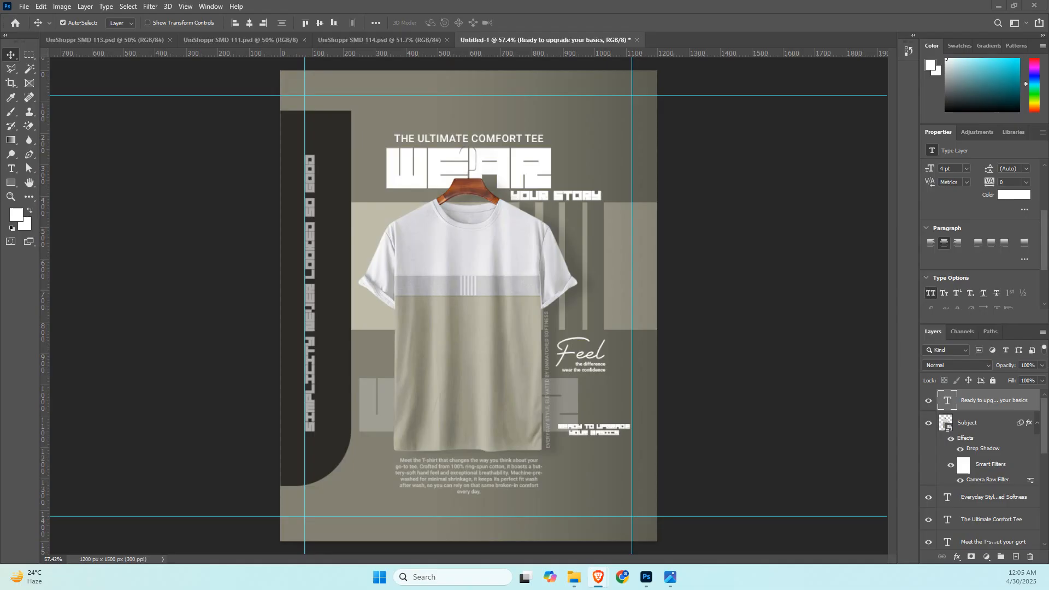
click(646, 577)
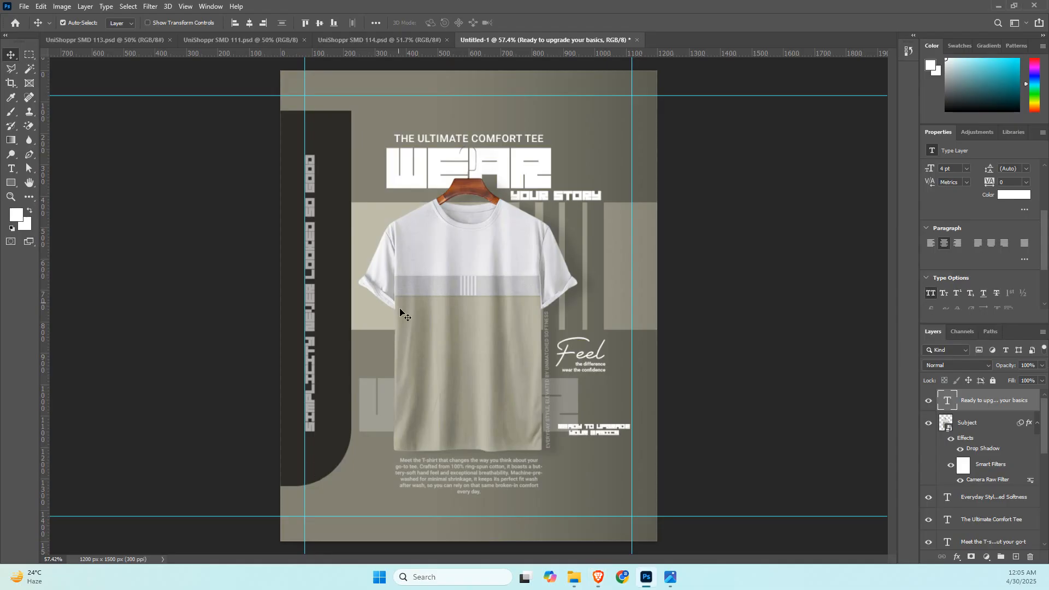
Set the "Ready to upgrade your basics" text's font size to 8 pt.
double_click(612, 431)
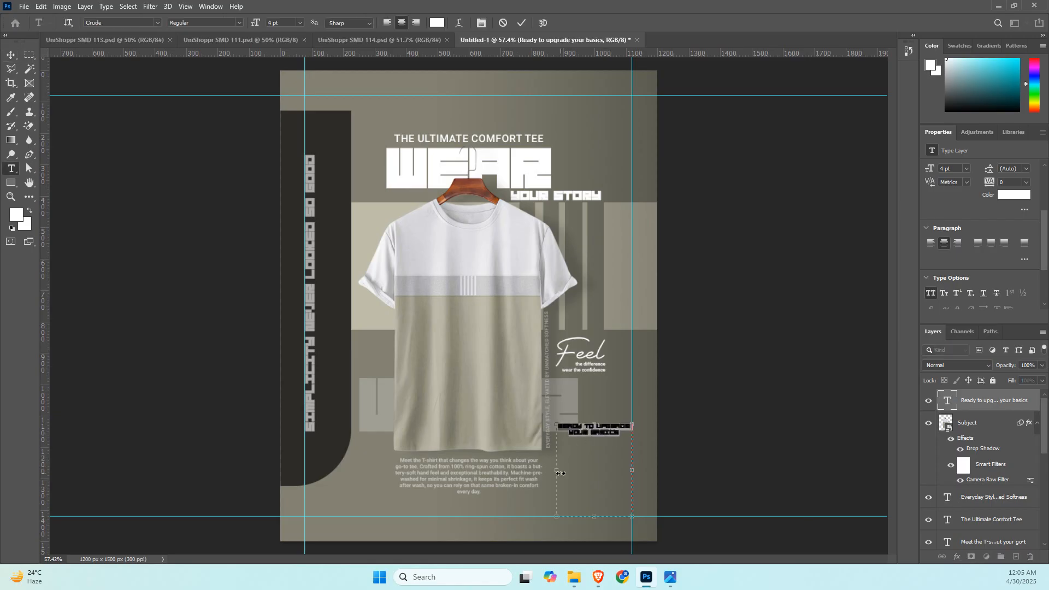
click(818, 241)
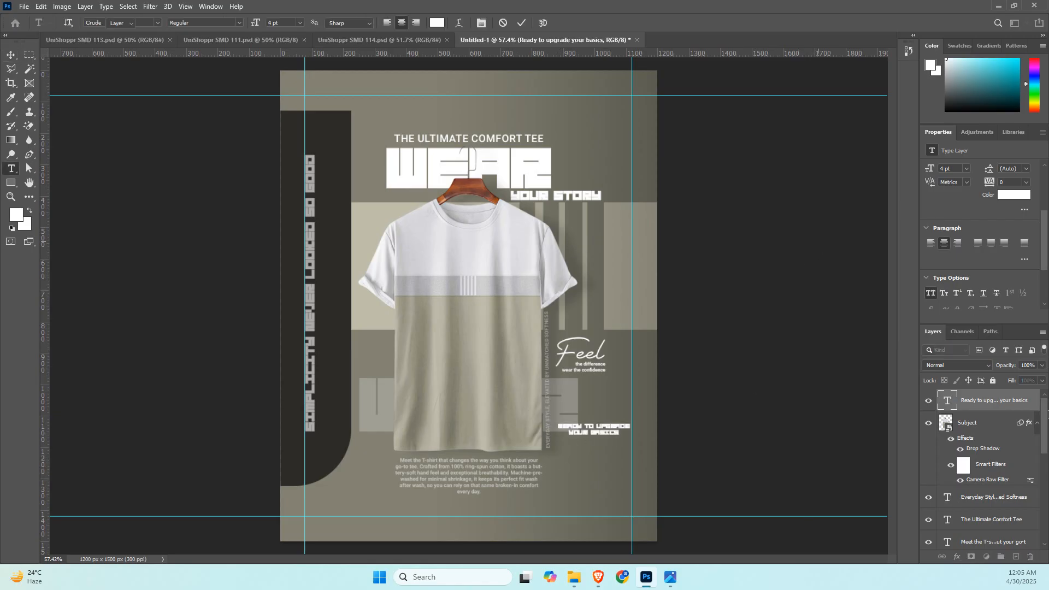
key(v)
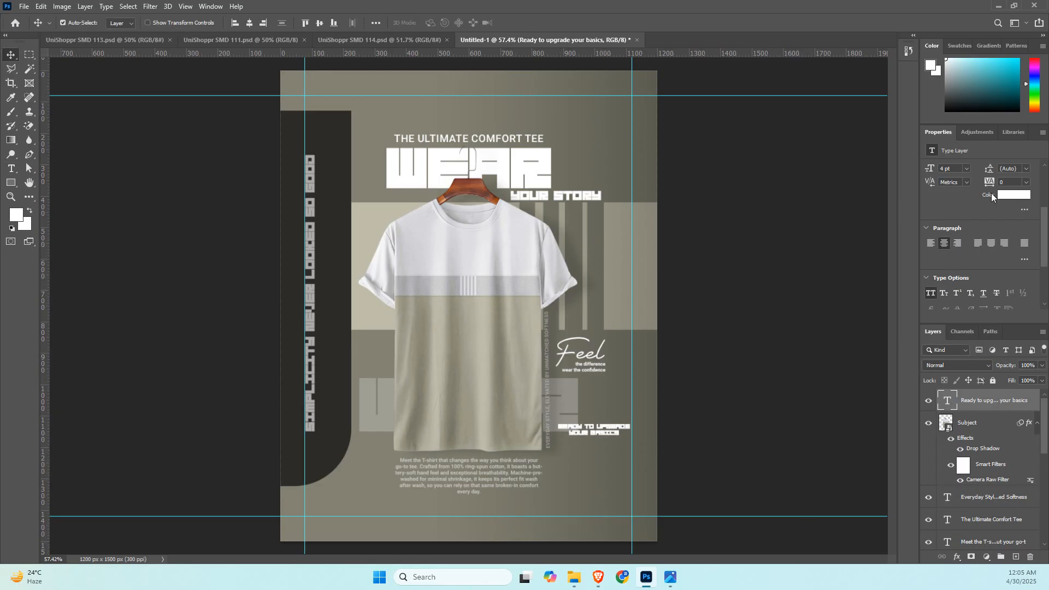
scroll(941, 191, up, 1)
scroll(961, 177, up, 3)
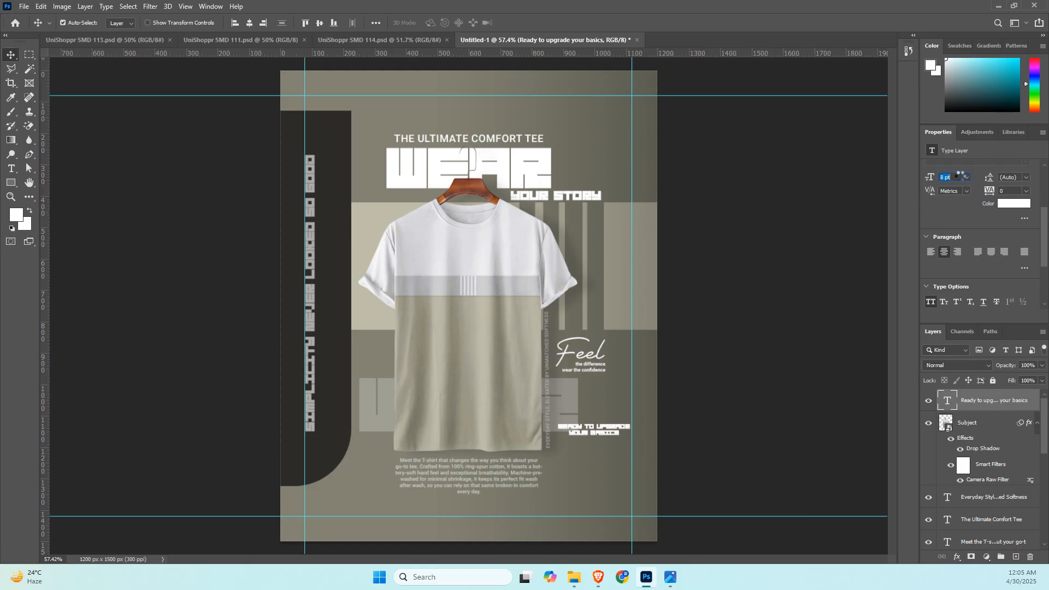
scroll(963, 176, up, 2)
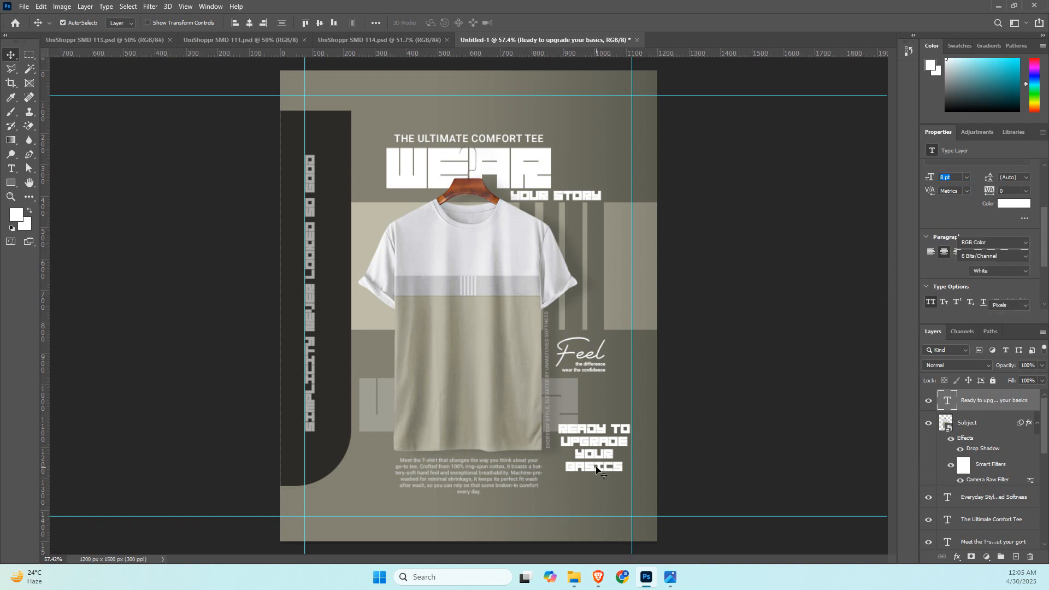
click(754, 305)
Right-align the "Ready to upgrade your basics" paragraph text.
scroll(993, 294, down, 2)
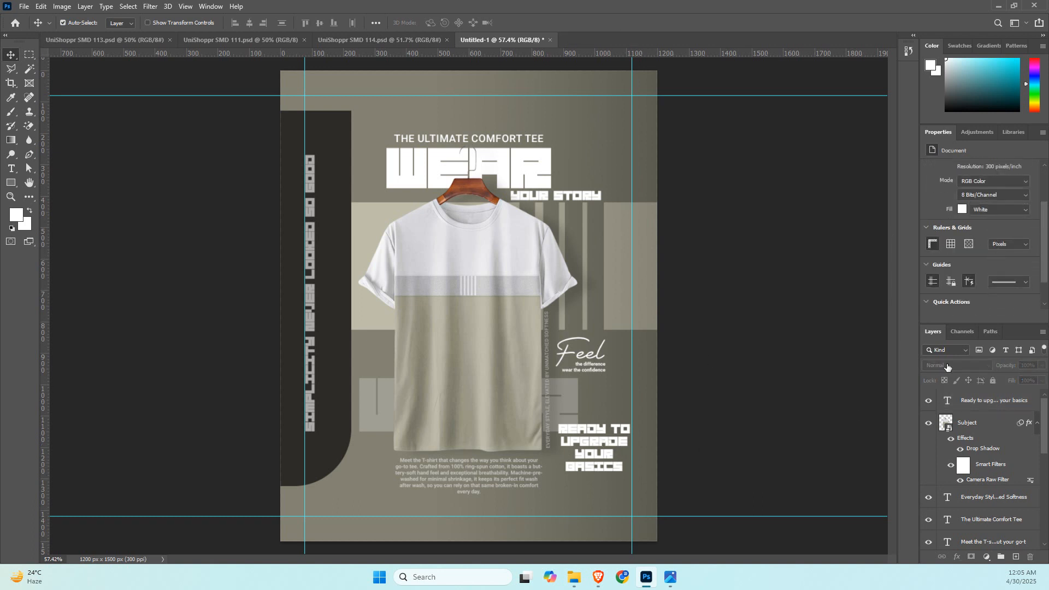
click(988, 401)
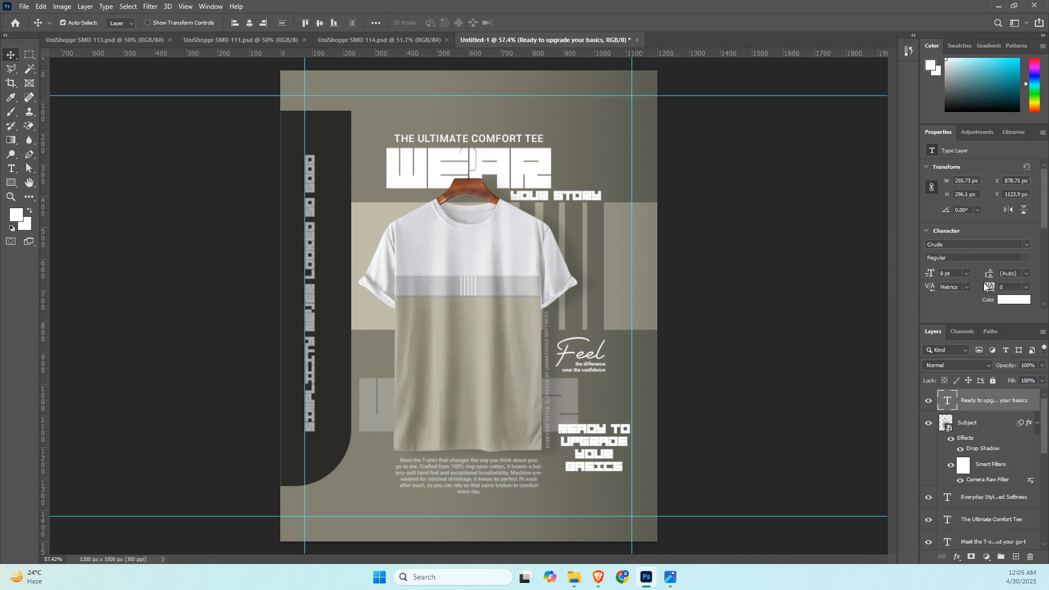
scroll(973, 283, down, 1)
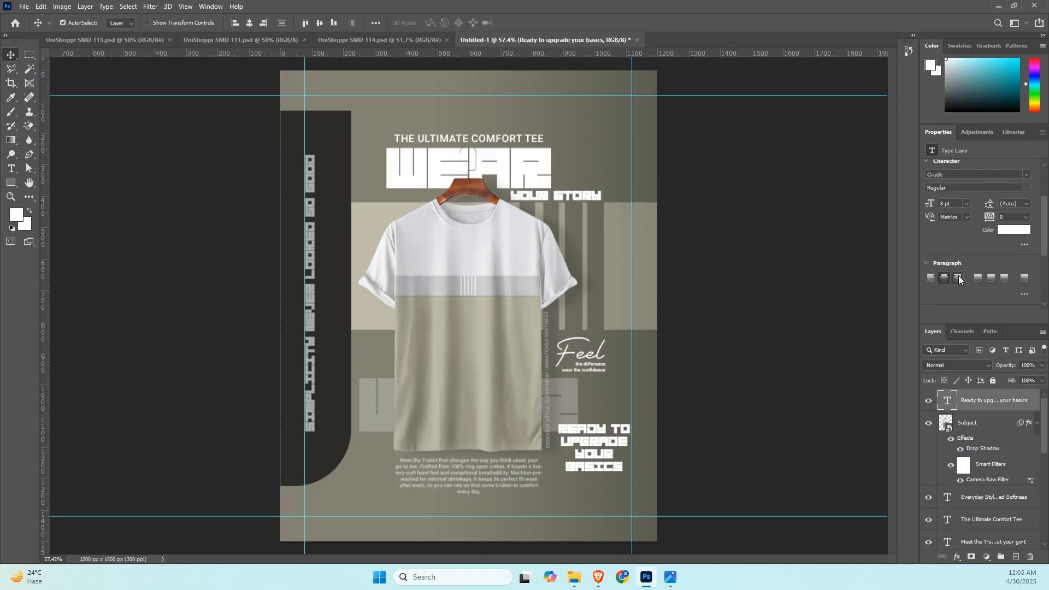
key(ctrl+shift+r)
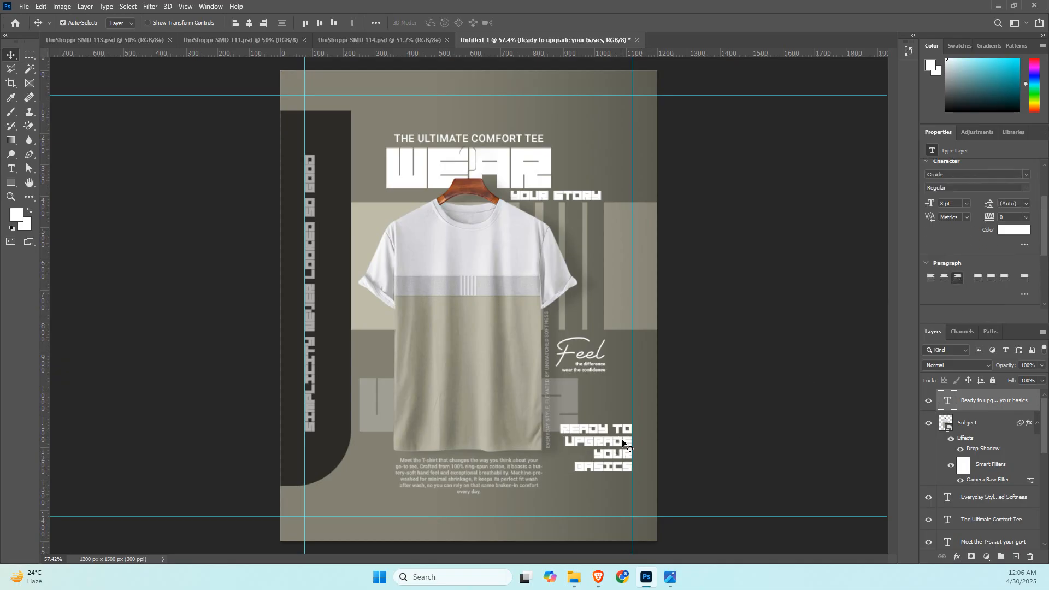
Widen the "Ready to upgrade your basics" text box, stack its words one per line, and move it down to the bottom margin guide.
double_click(617, 434)
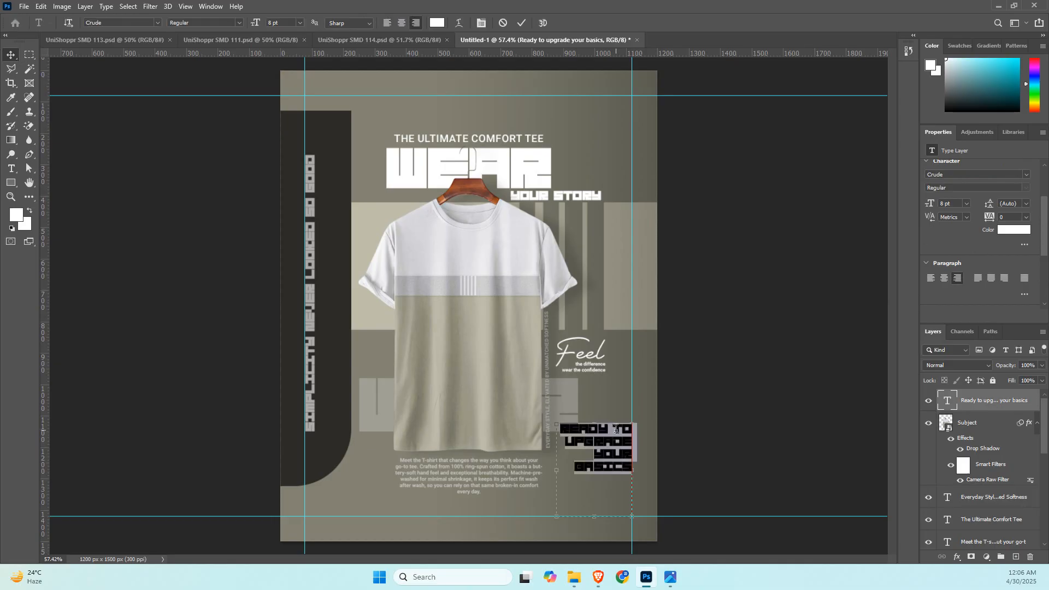
text(-)
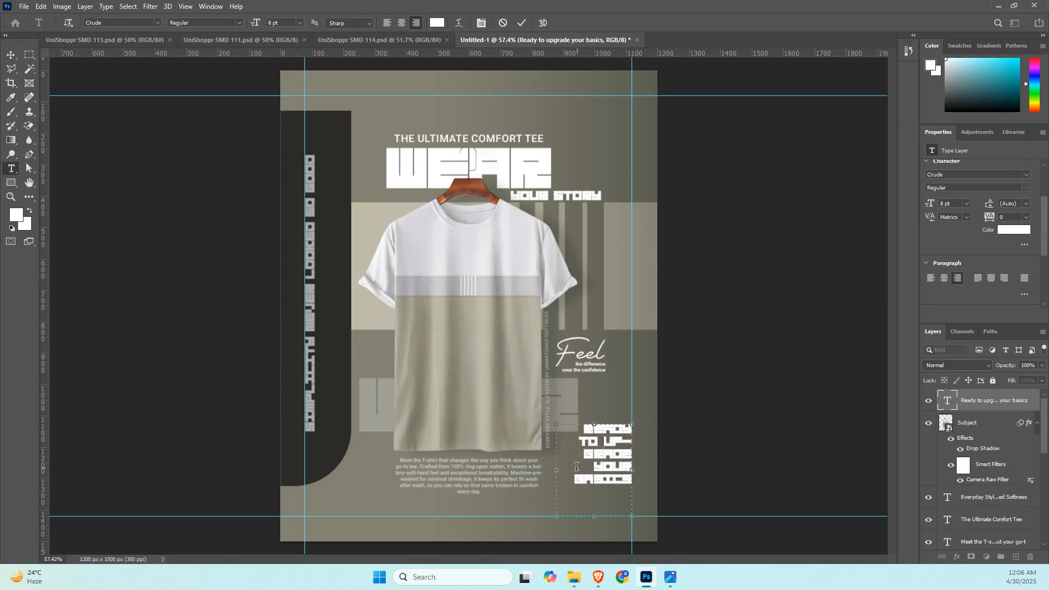
drag(554, 471, 539, 471)
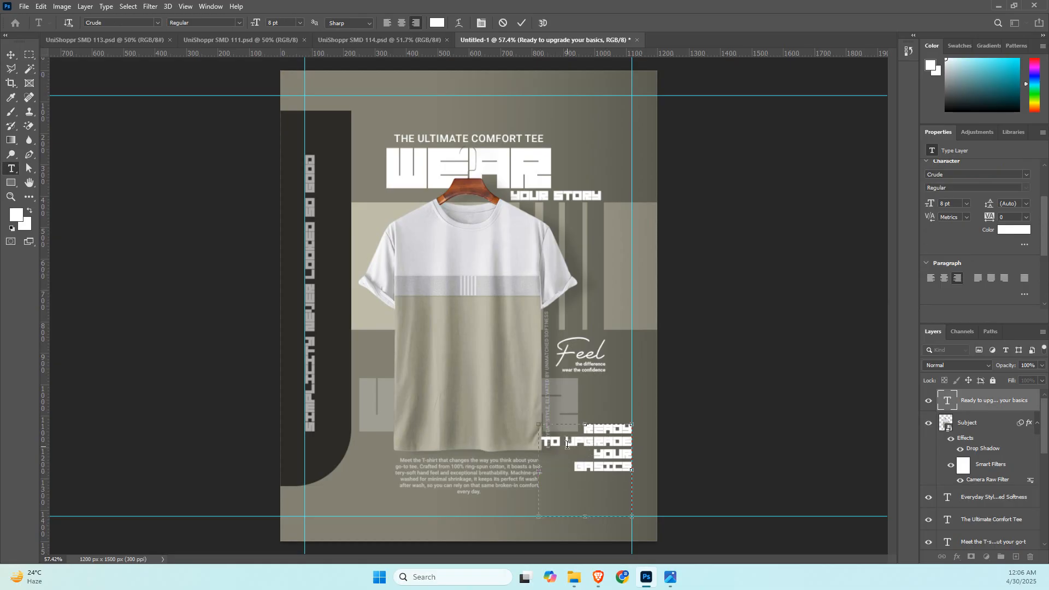
key(Return)
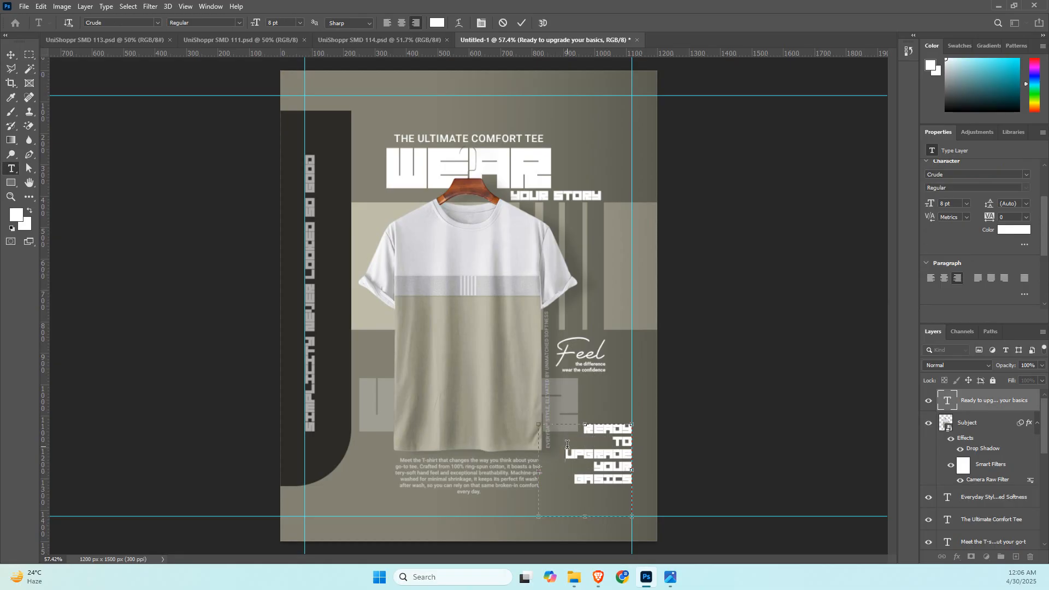
click(803, 246)
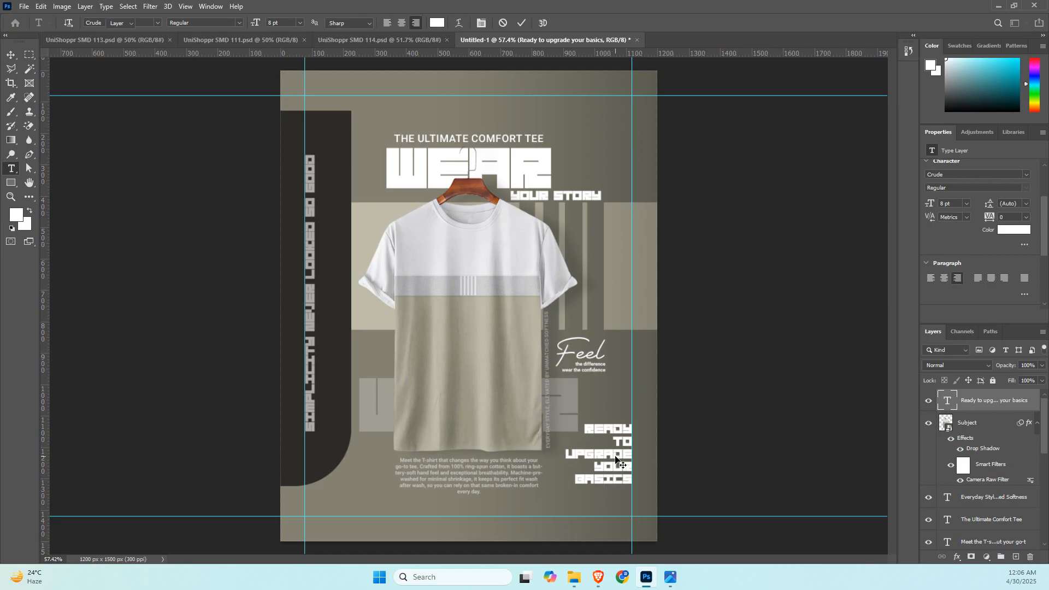
key(v)
drag(623, 459, 623, 491)
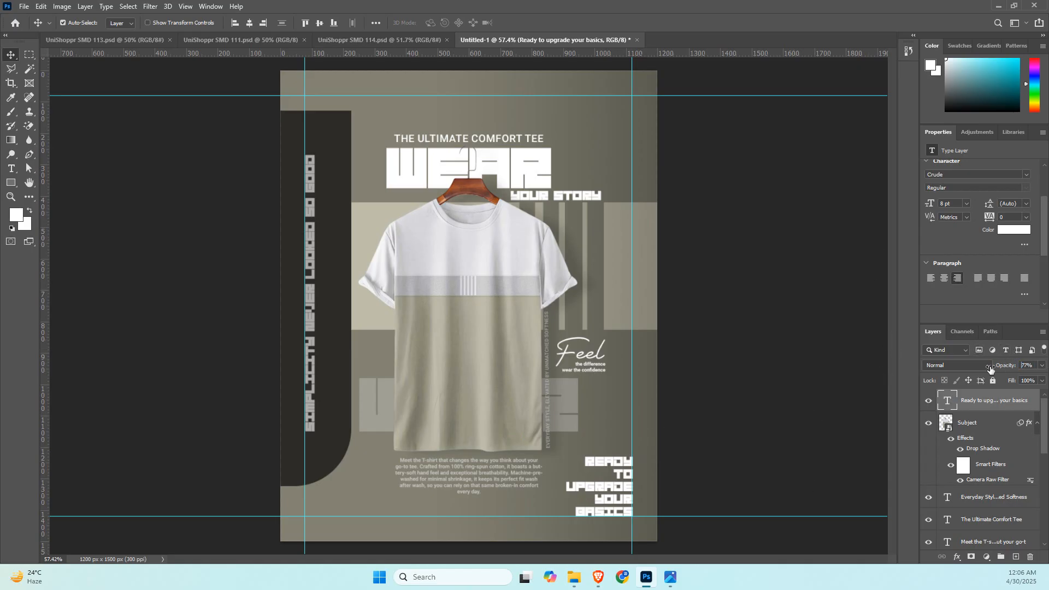
Try the stacked "Ready to upgrade your basics" text at 50% opacity and set it back to 100%.
drag(1005, 366, 975, 369)
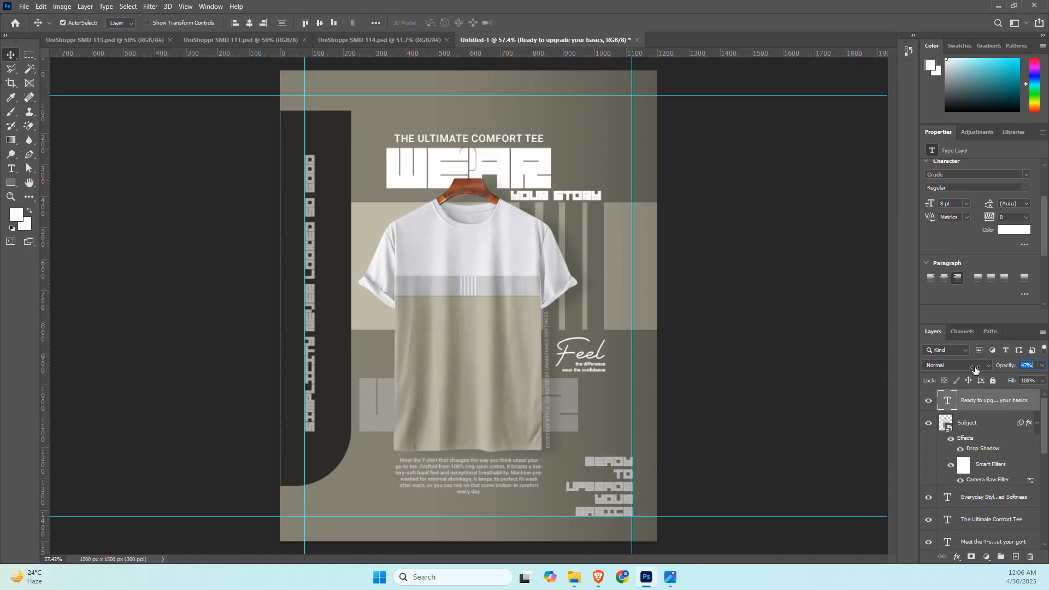
click(781, 340)
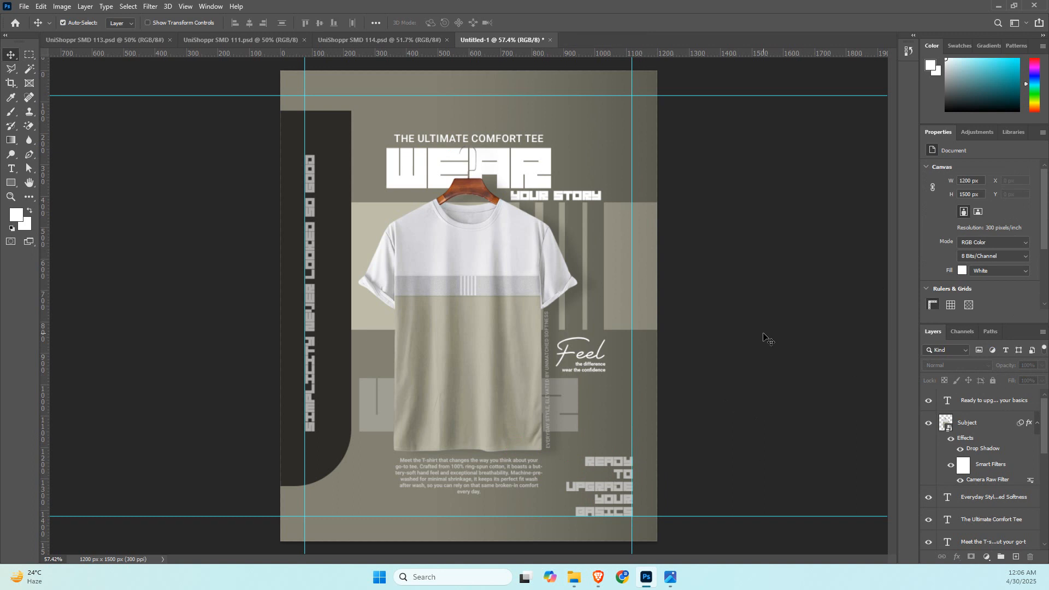
click(601, 488)
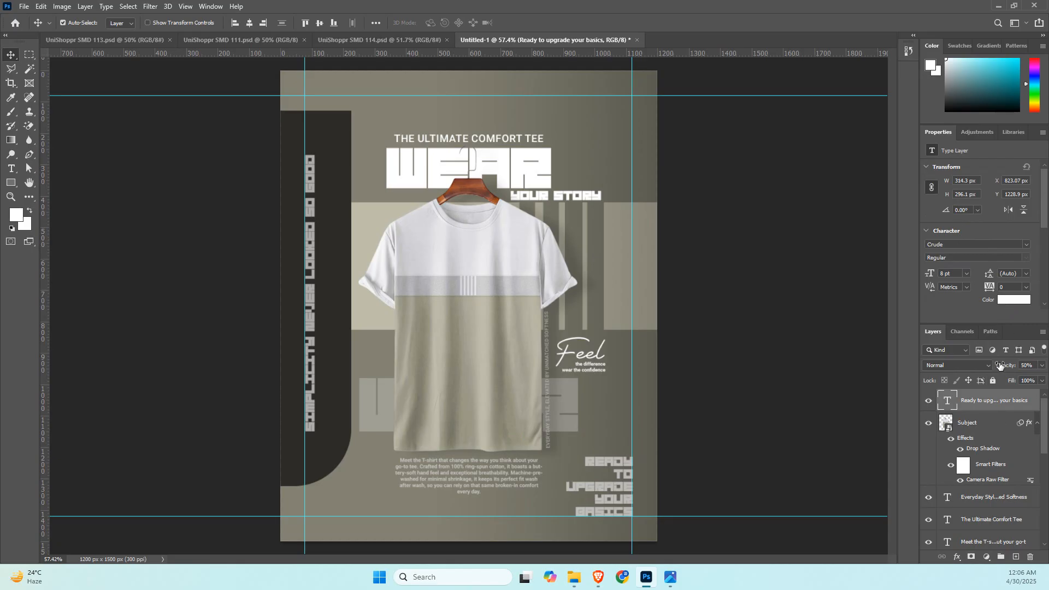
drag(1005, 369, 1033, 368)
Change the color of the "Ready to upgrade your basics" text to the muted olive grey #939285.
click(1013, 299)
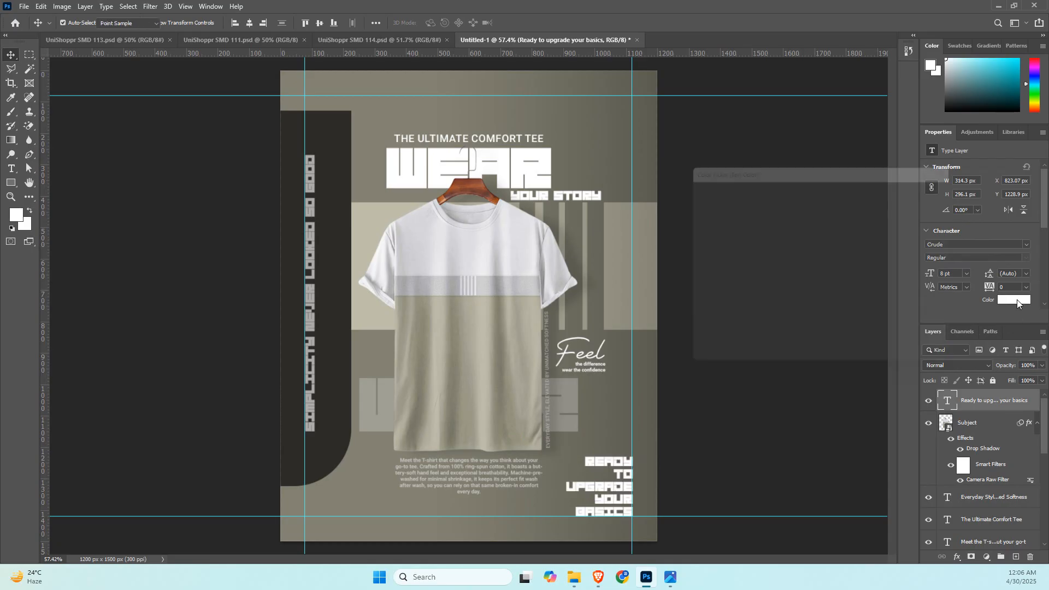
mouse_move(711, 215)
mouse_down()
mouse_move(682, 222)
mouse_move(684, 249)
mouse_up()
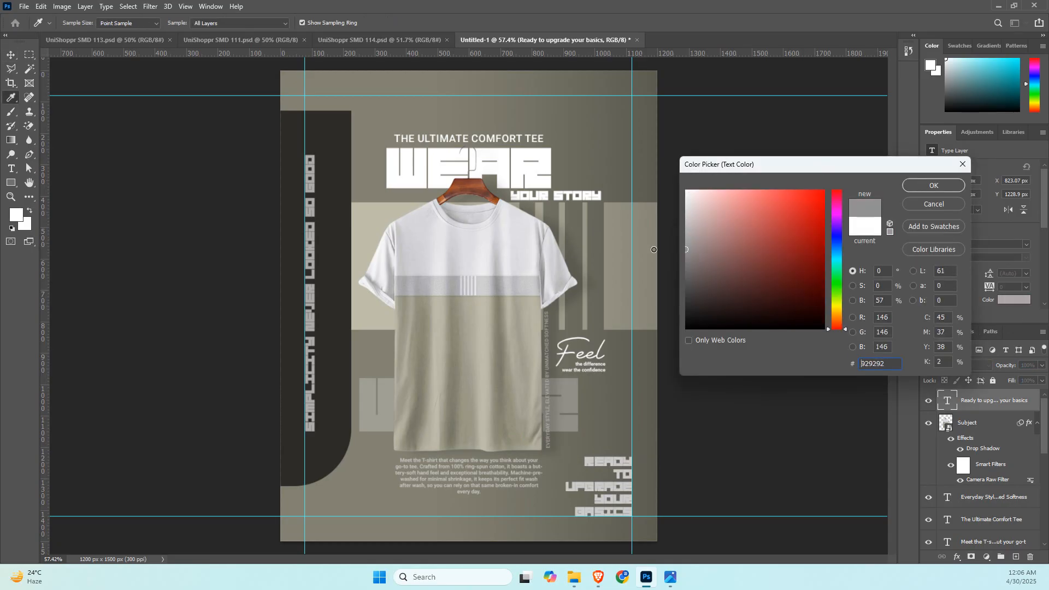
click(590, 402)
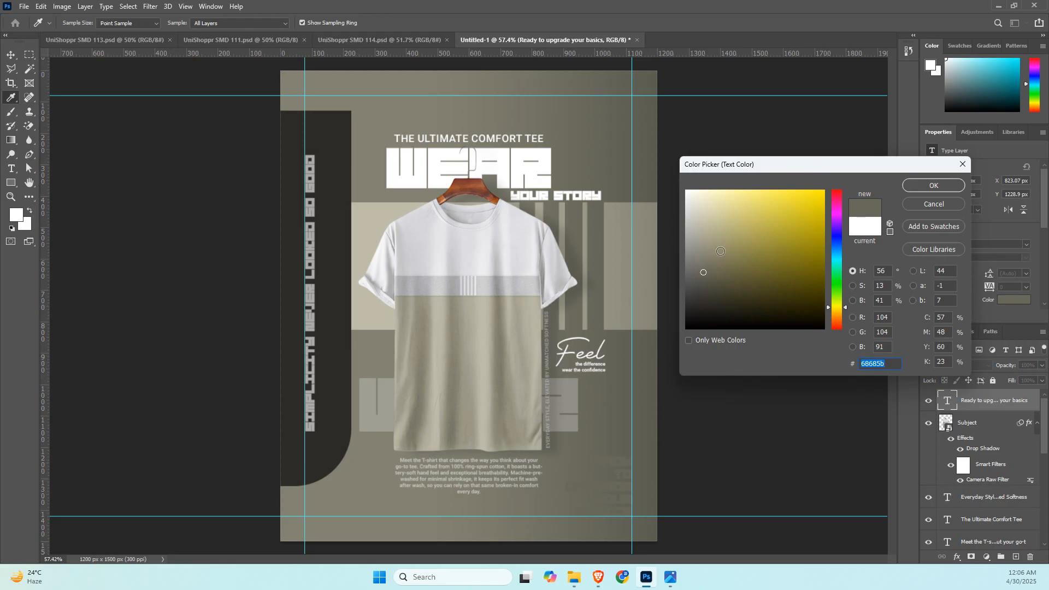
click(710, 256)
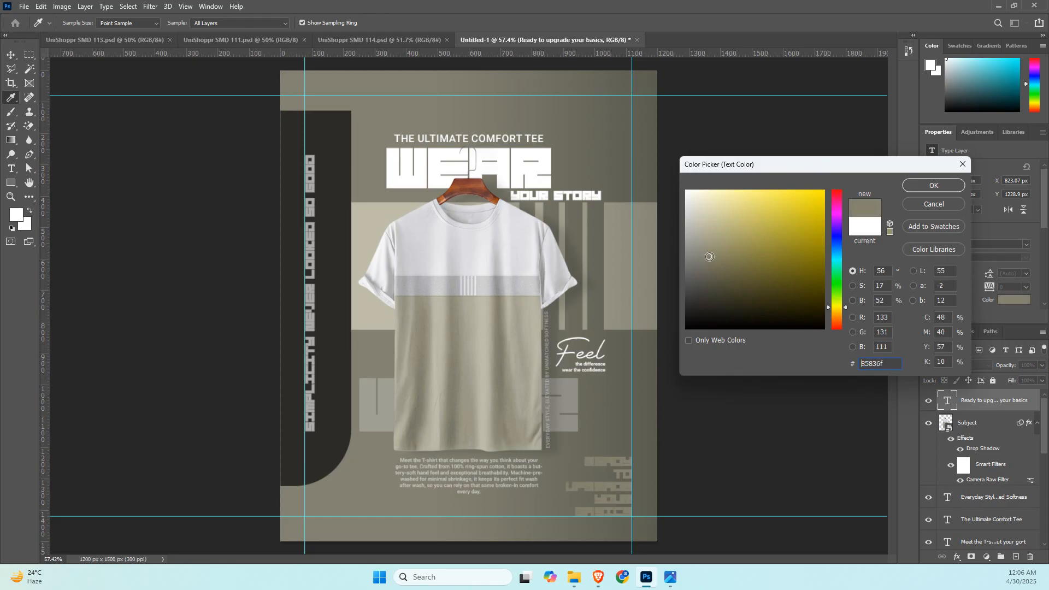
click(698, 250)
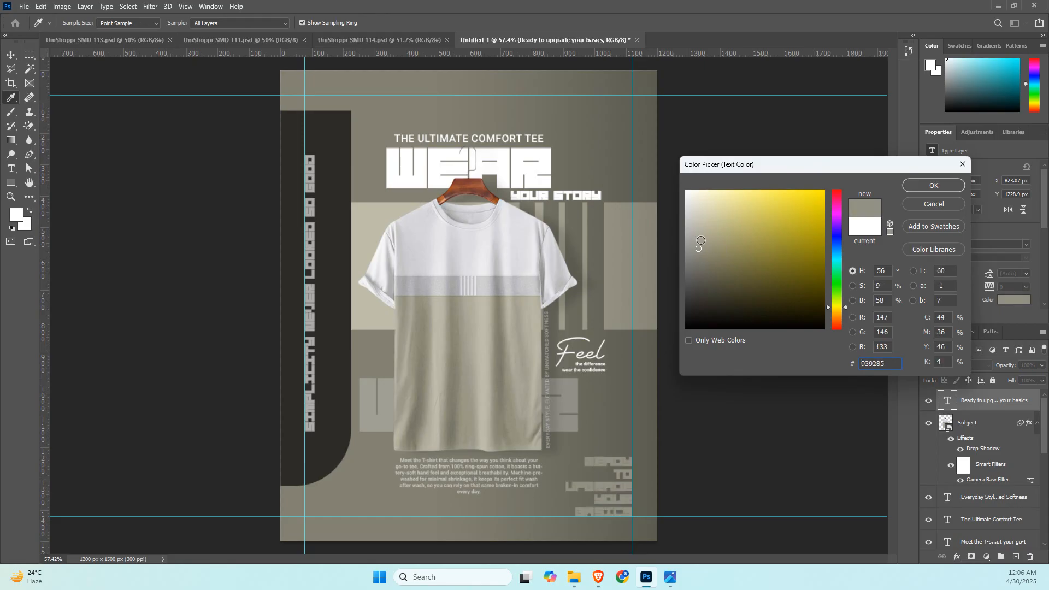
click(933, 185)
key(v)
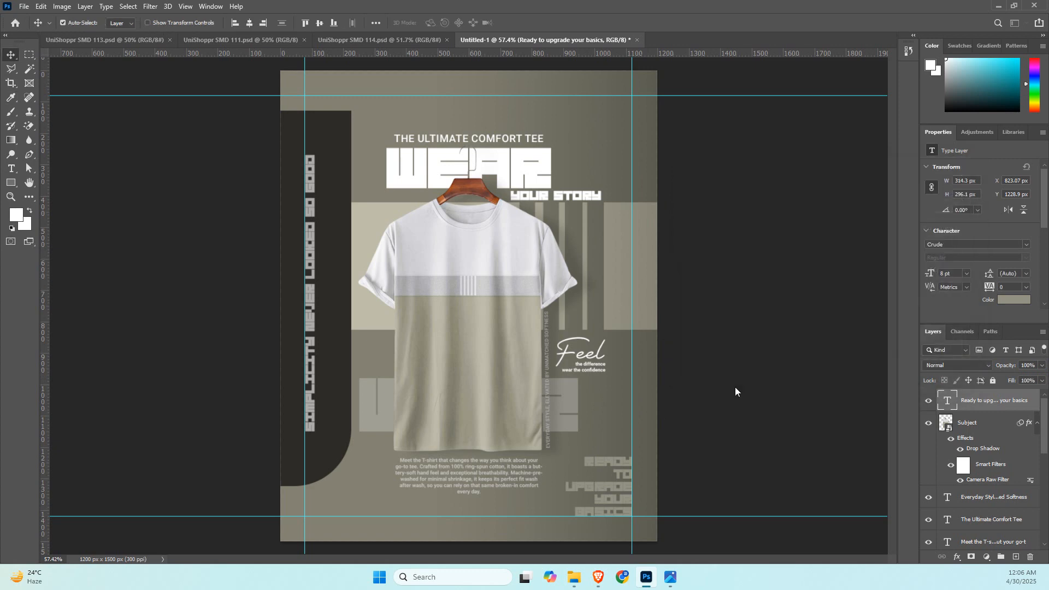
Recolor the word "Ready" in the stacked "Ready to upgrade your basics" text to white, #ffffff.
double_click(598, 484)
click(599, 486)
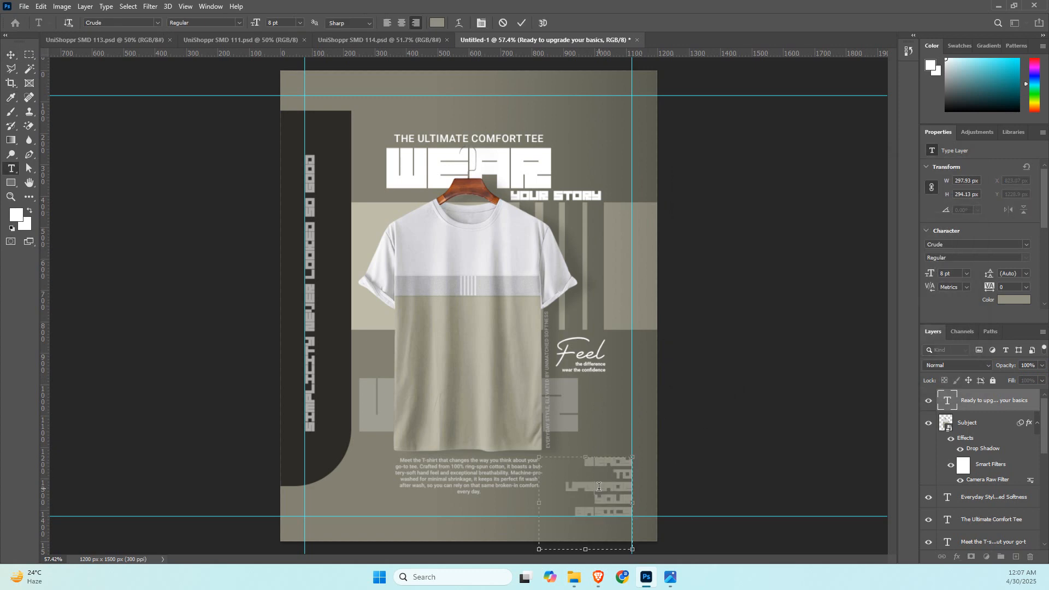
double_click(611, 462)
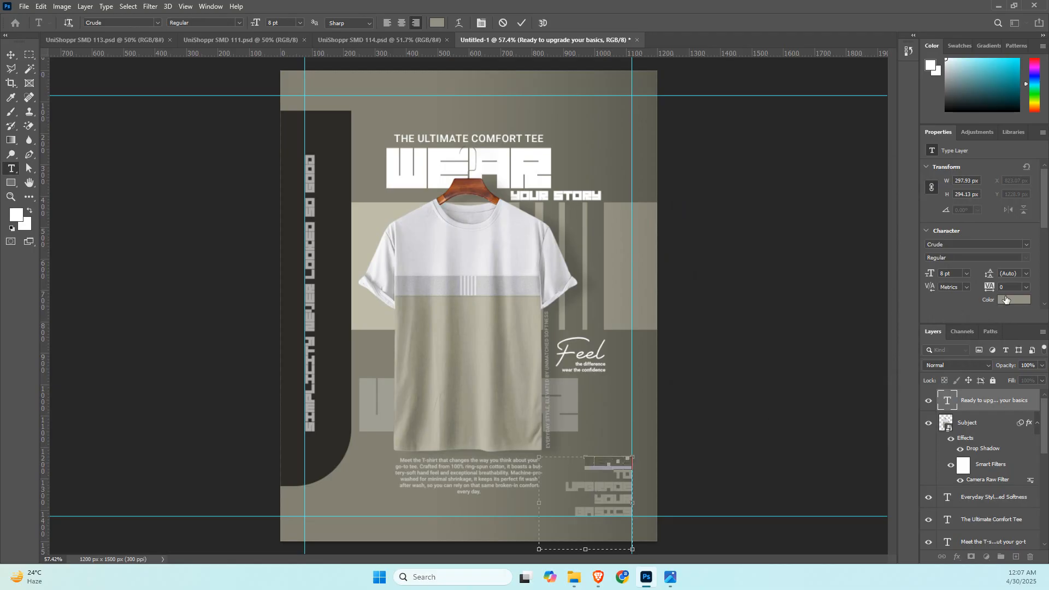
click(1006, 300)
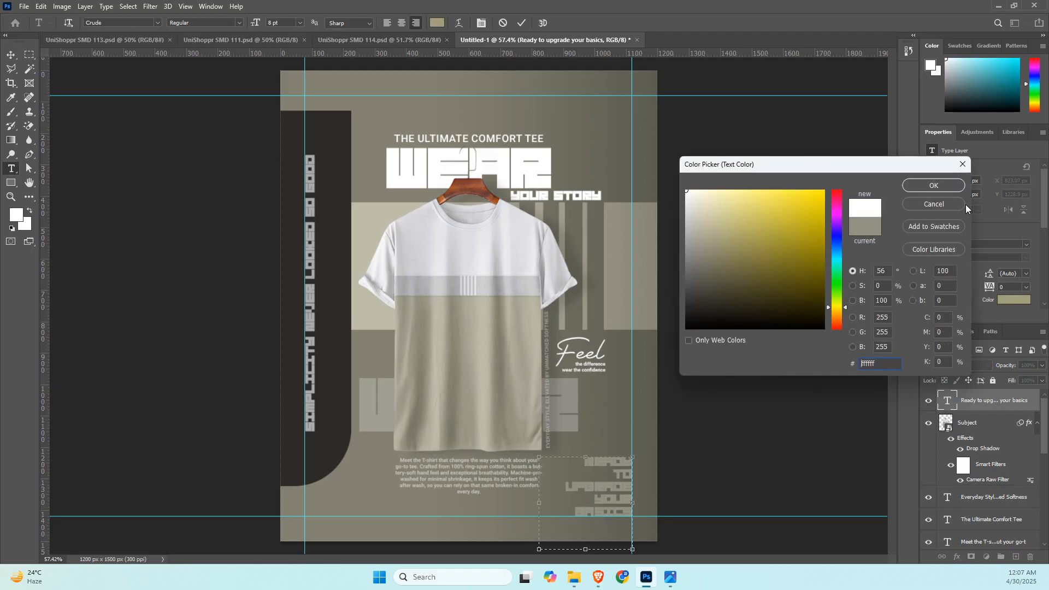
click(944, 183)
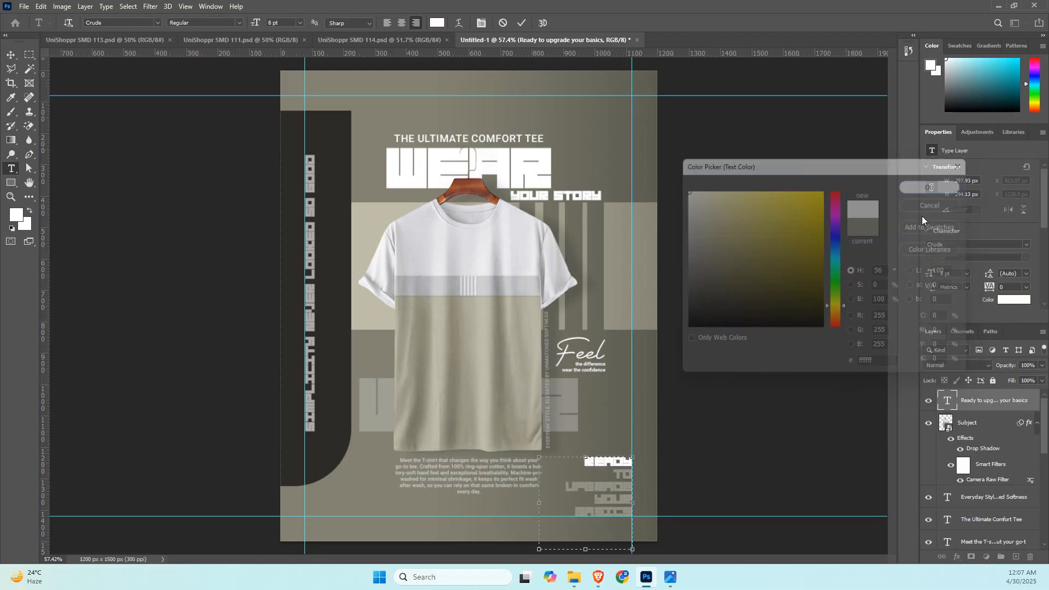
Recolor the words "upgrade" and "basics" in the stacked text to white and finish editing the text.
double_click(597, 486)
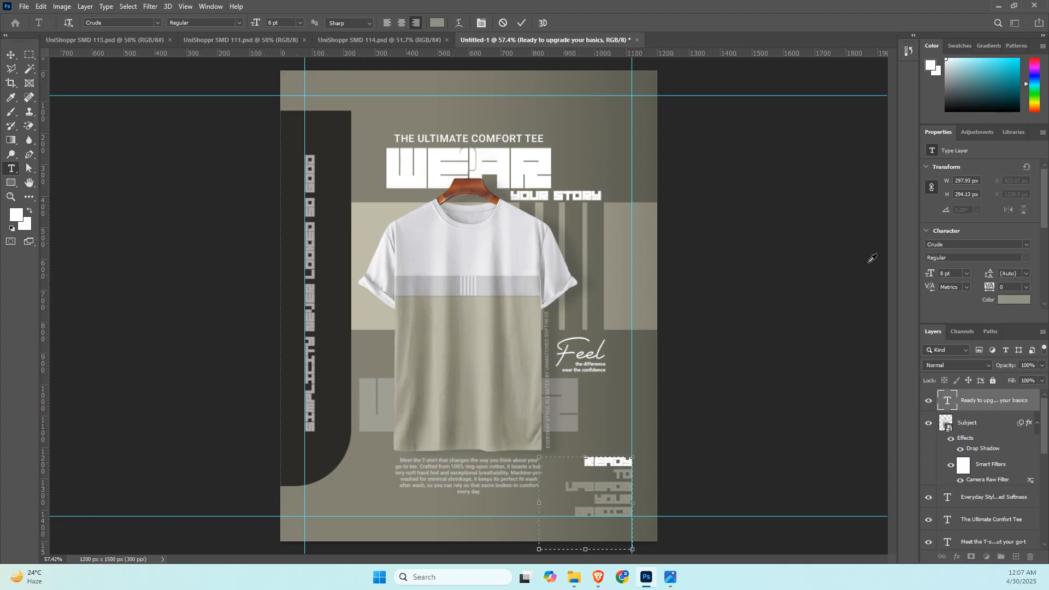
click(1015, 300)
click(934, 186)
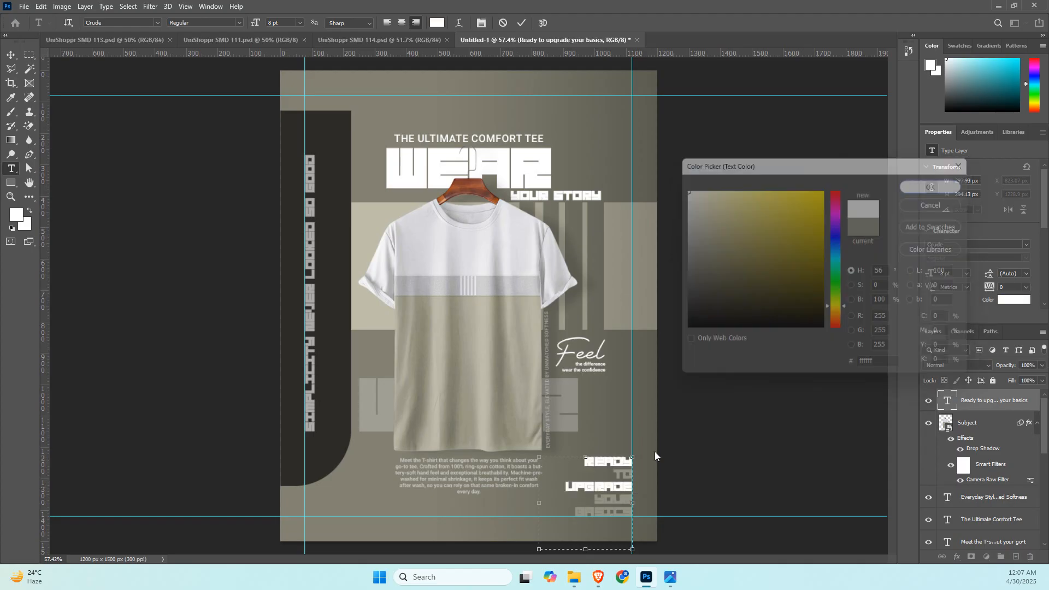
double_click(607, 514)
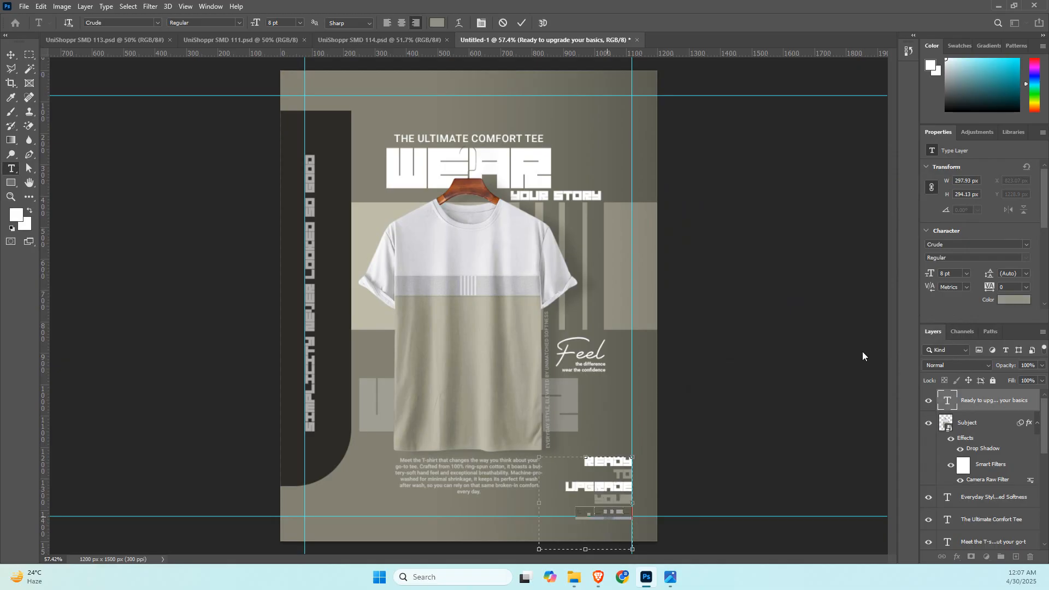
click(1004, 299)
drag(710, 208, 682, 187)
click(924, 185)
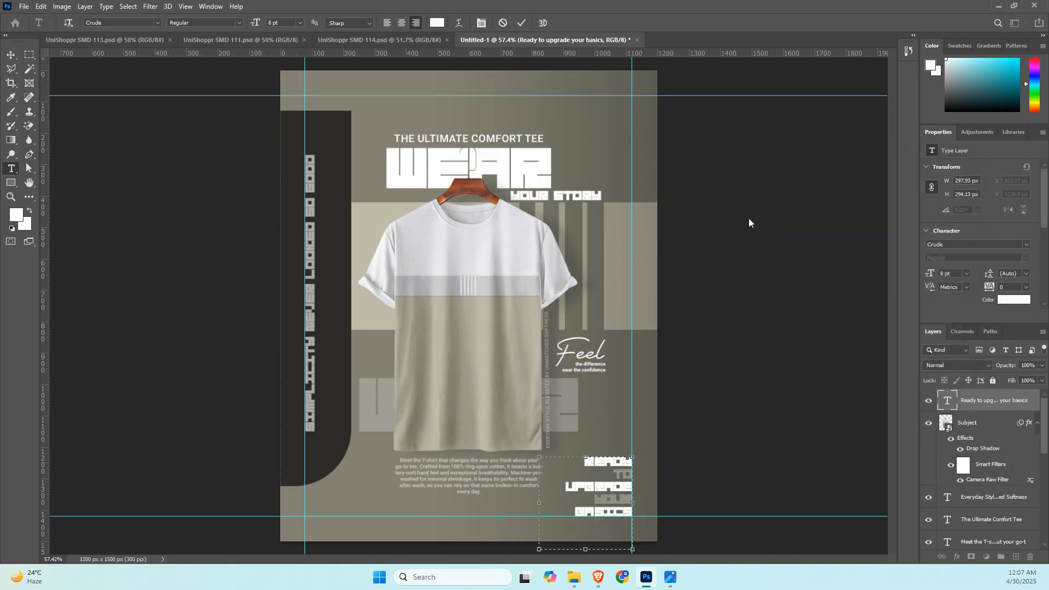
key(Escape)
key(v)
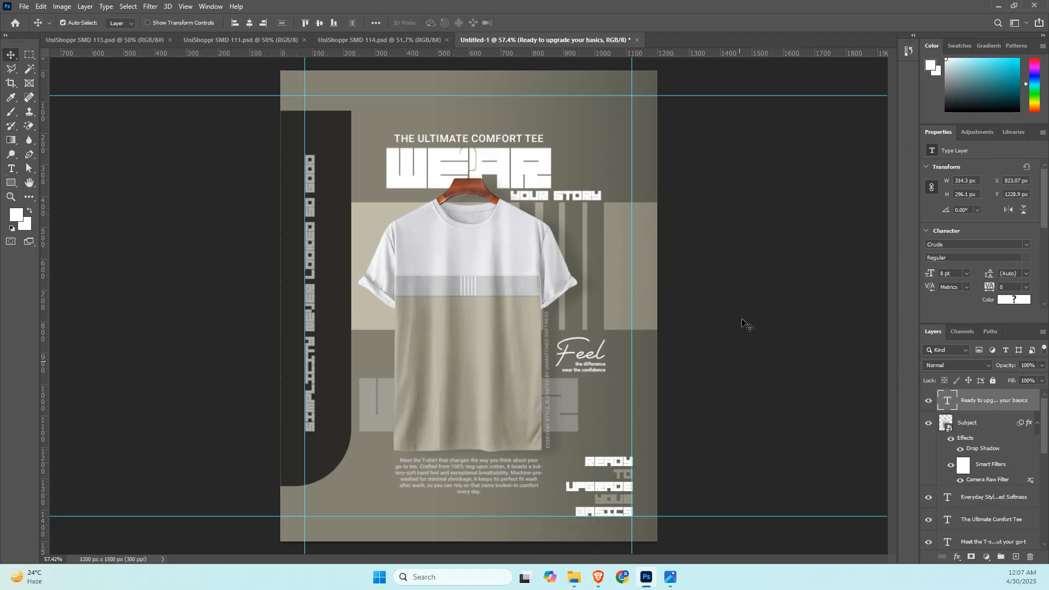
Switch to the browser, examine the text layout of the "PREMIUM" T-shirt reference on Pinterest, and return to the Photoshop design.
key(alt+Tab)
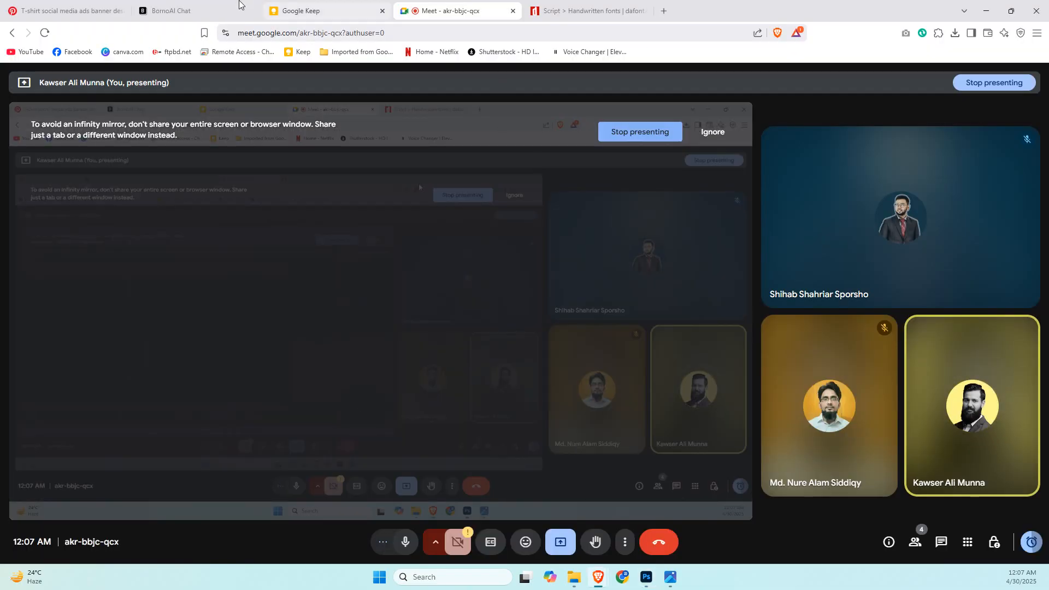
click(65, 10)
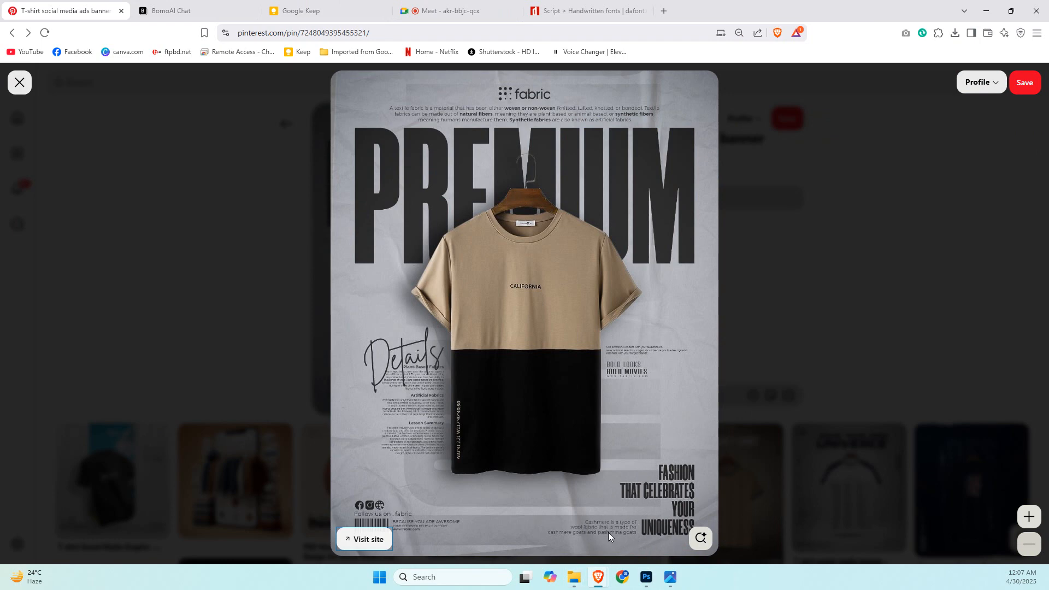
key(alt+Tab)
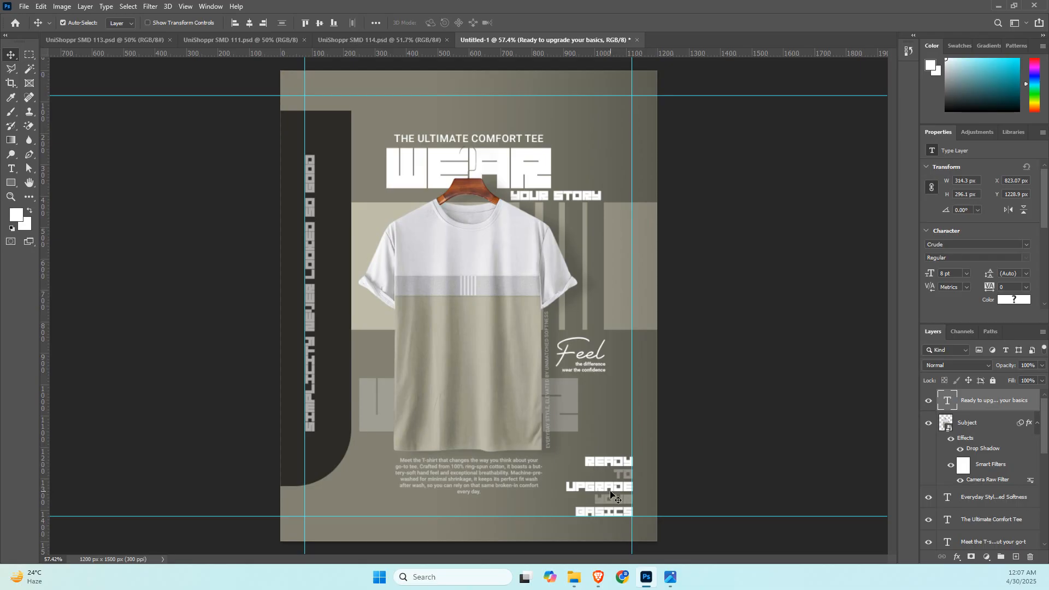
click(726, 452)
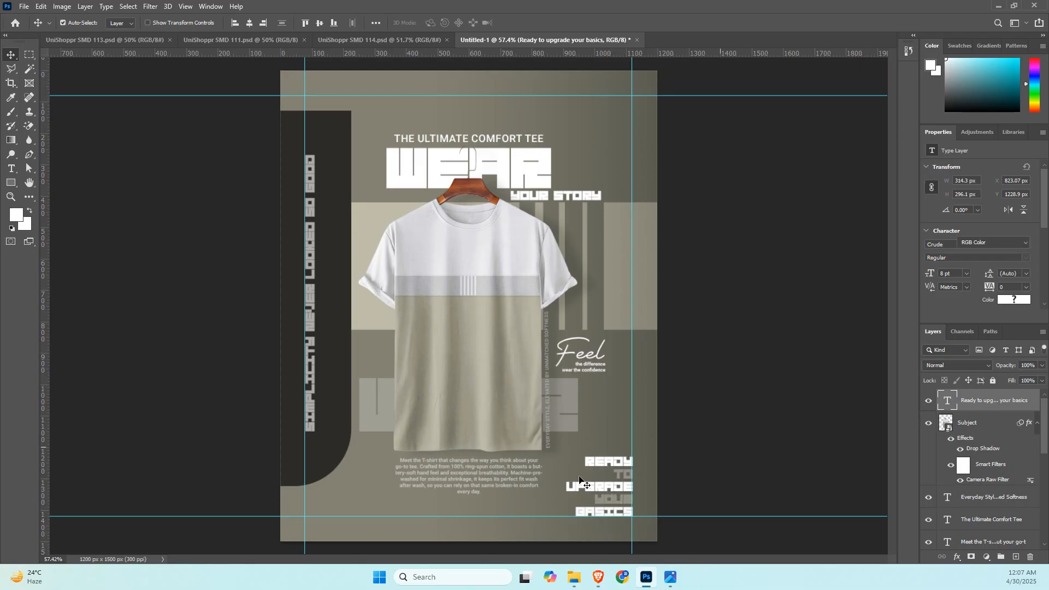
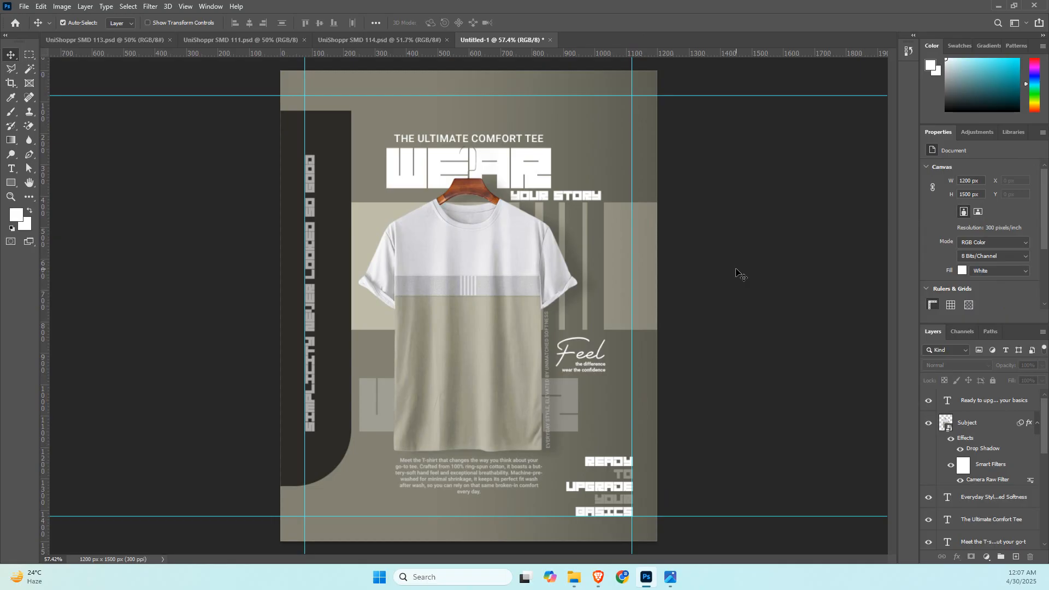
Move "The Ultimate Comfort Tee" and the "WEAR" headline up together, and center "YOUR STORY" between the headline and the hanger.
click(486, 139)
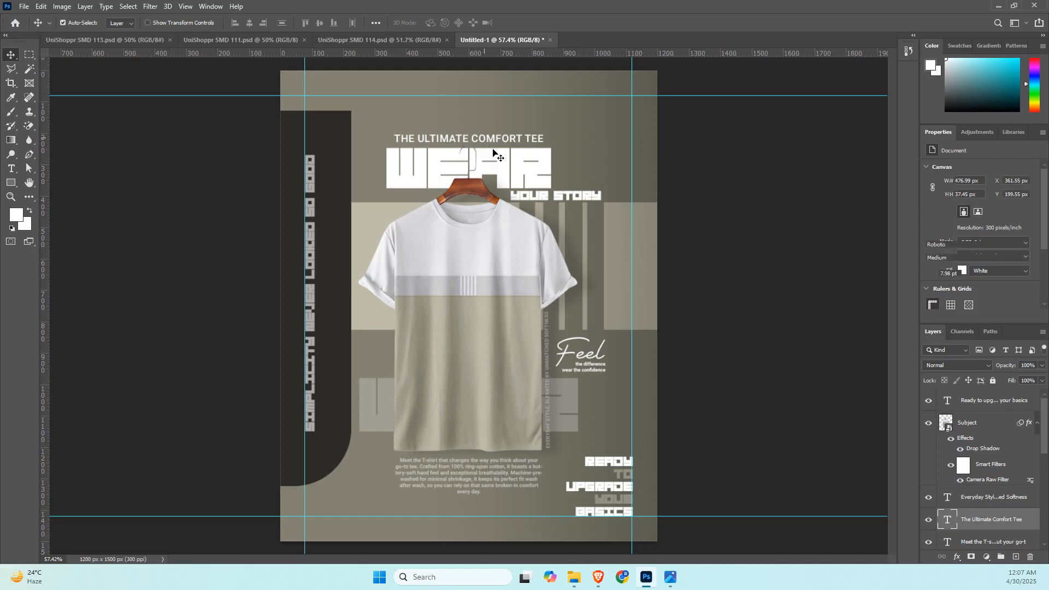
shift+click(501, 162)
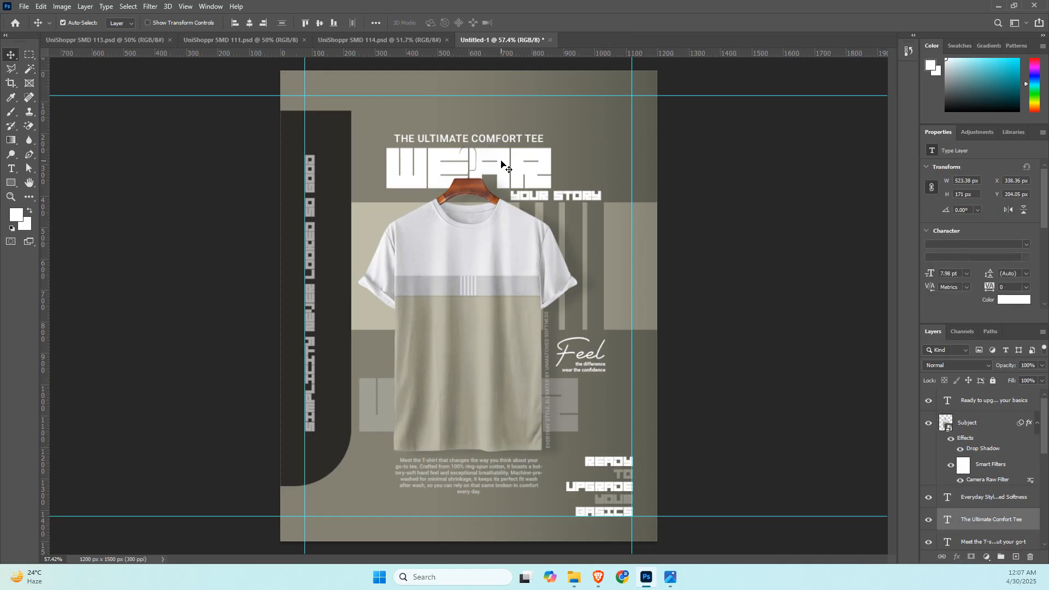
drag(502, 162, 501, 145)
click(812, 231)
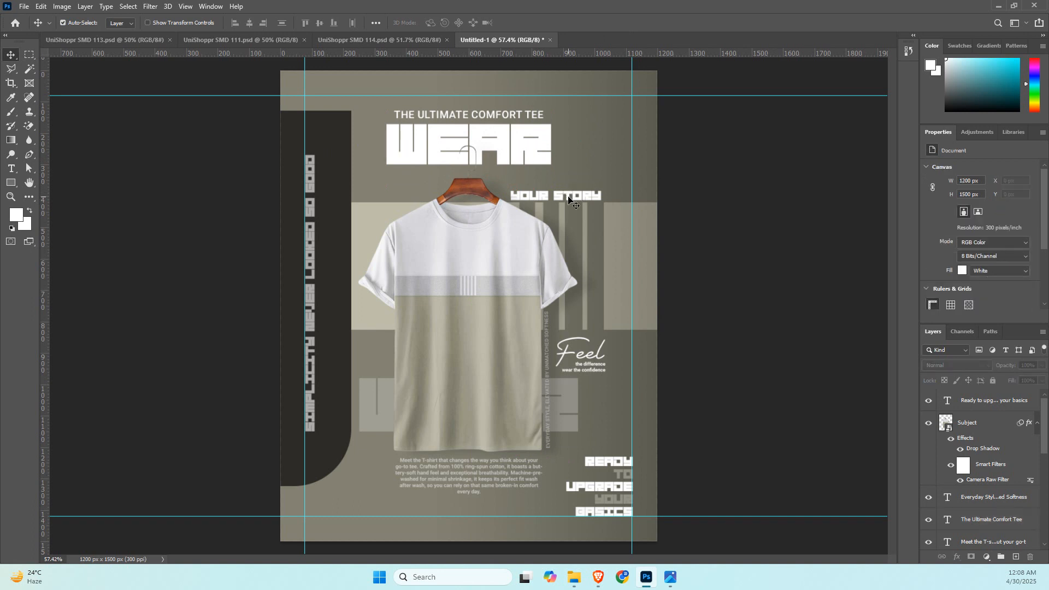
drag(567, 202, 481, 177)
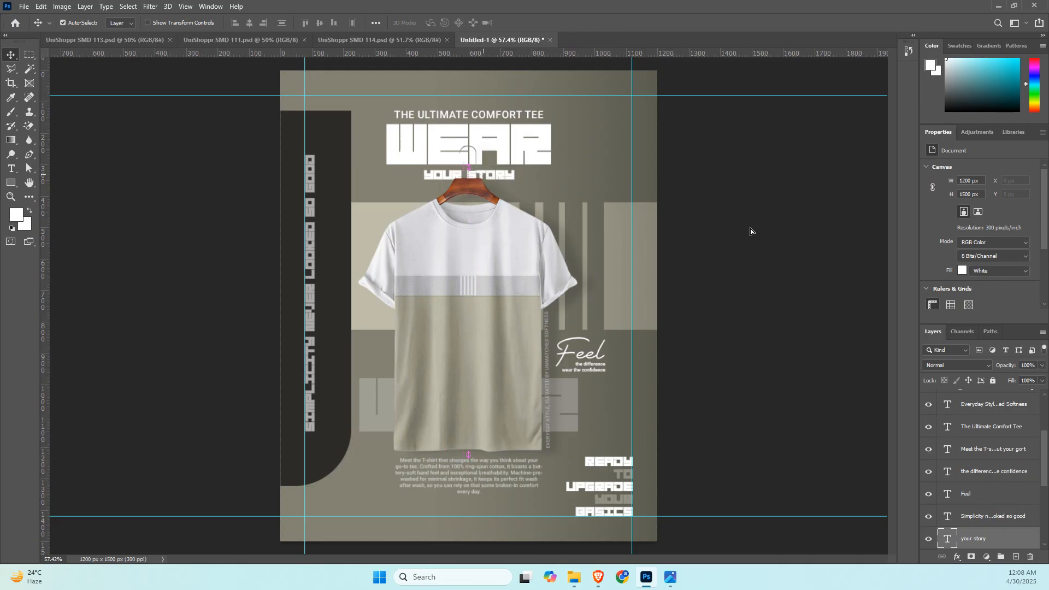
click(751, 237)
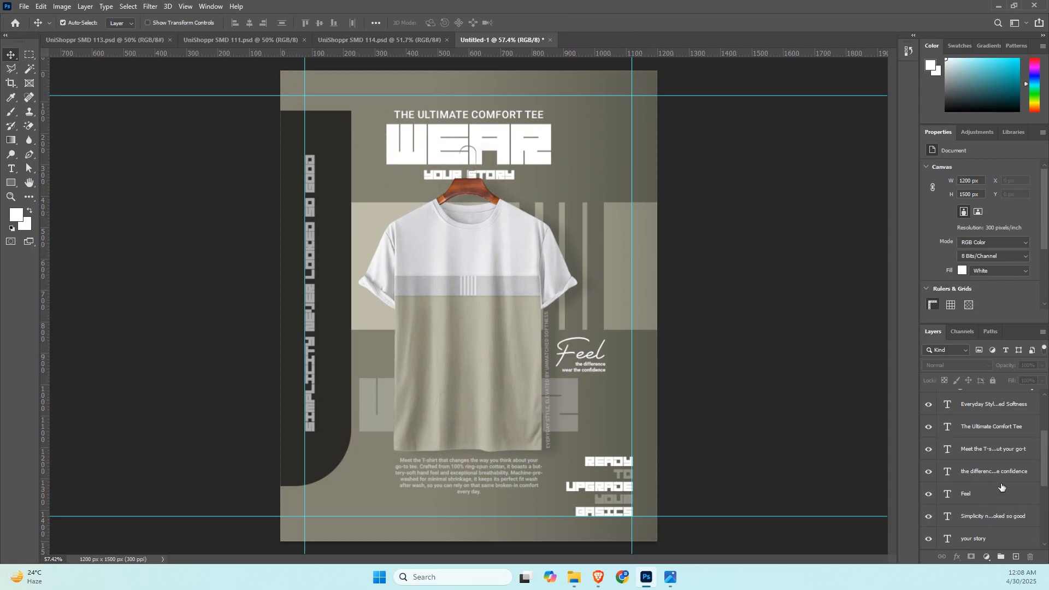
Bring the Subject T-shirt layer forward, above the "Ready to upgrade your basics" text layer.
scroll(1001, 487, up, 3)
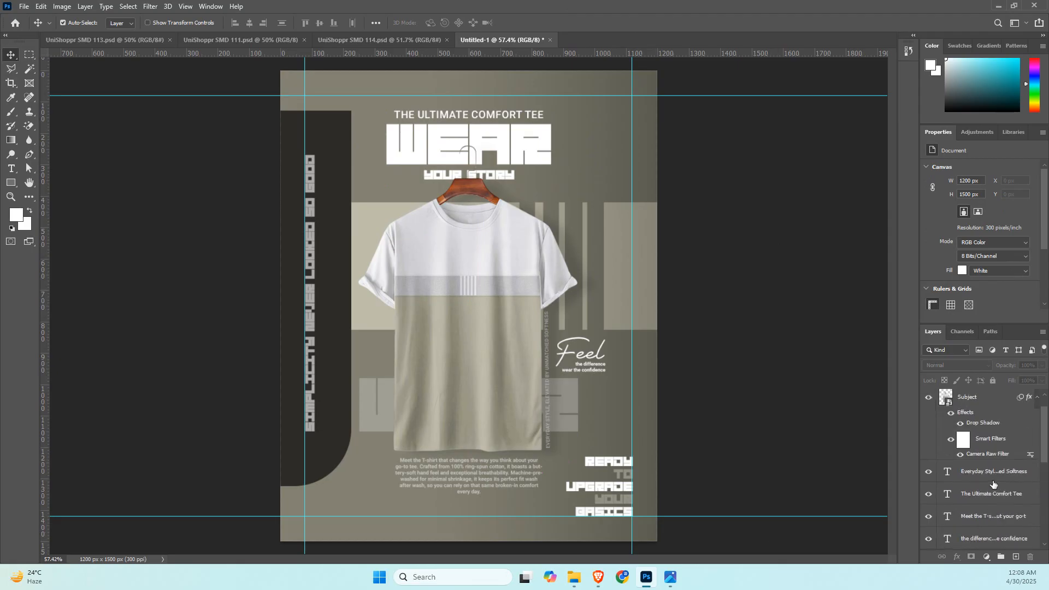
scroll(992, 475, up, 1)
click(992, 421)
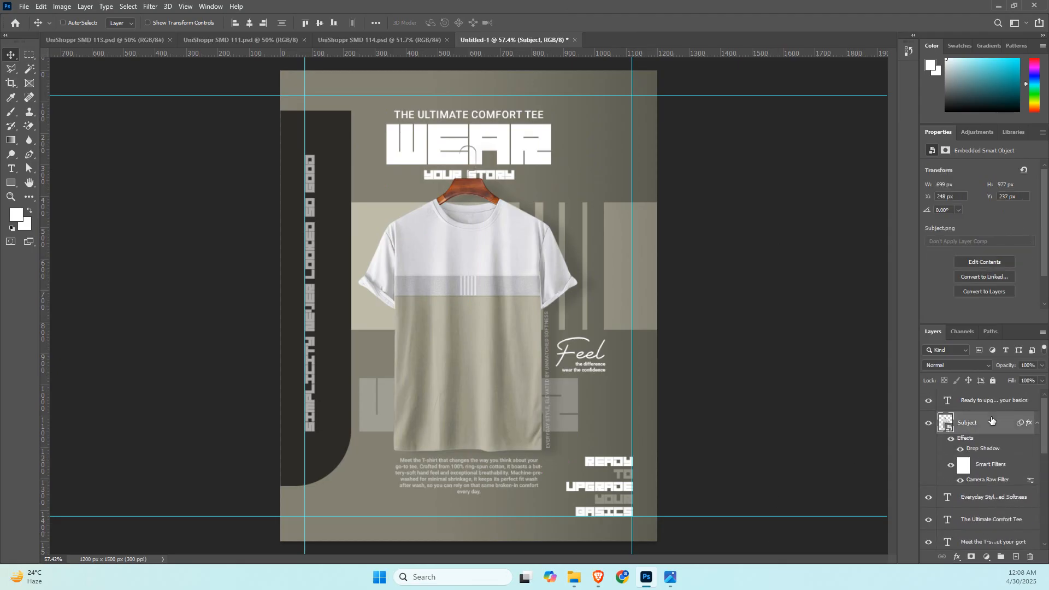
key(ctrl+bracketright)
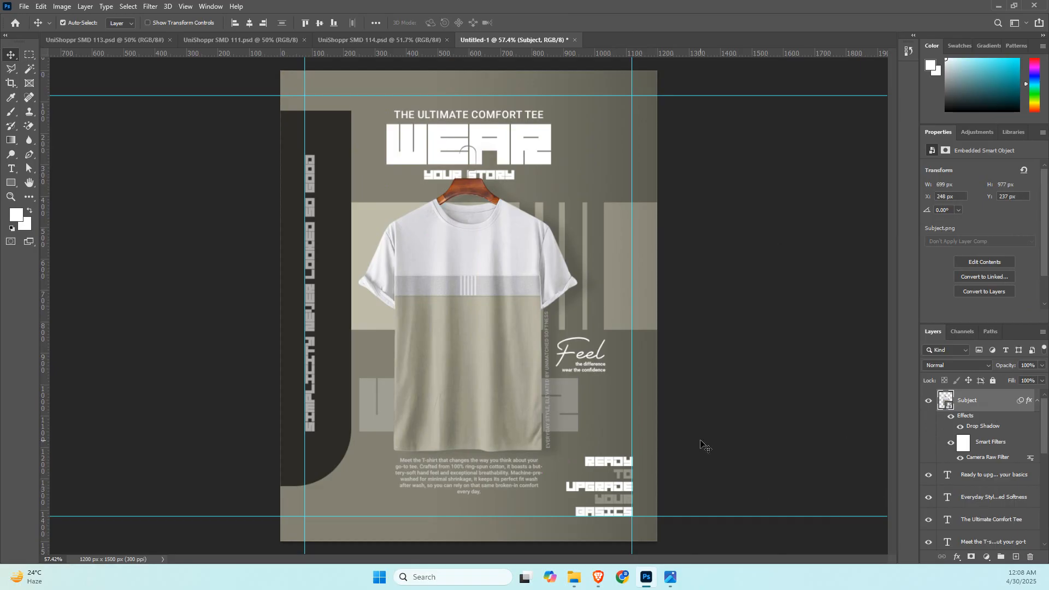
Switch to the browser, search Google Images for "texture" in a new tab, and look through the results for a suitable background.
mouse_move(596, 576)
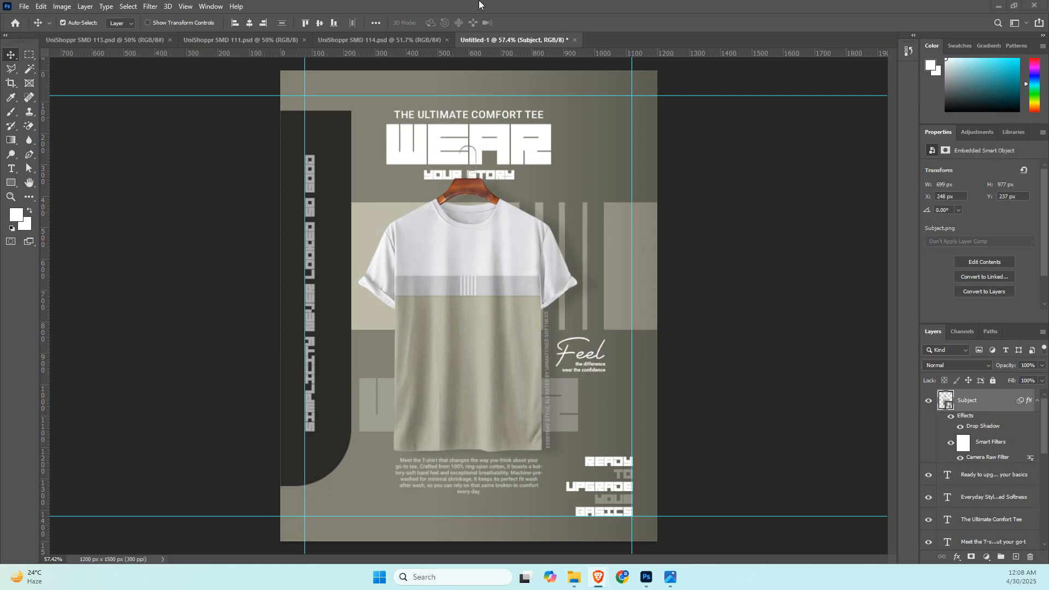
click(593, 530)
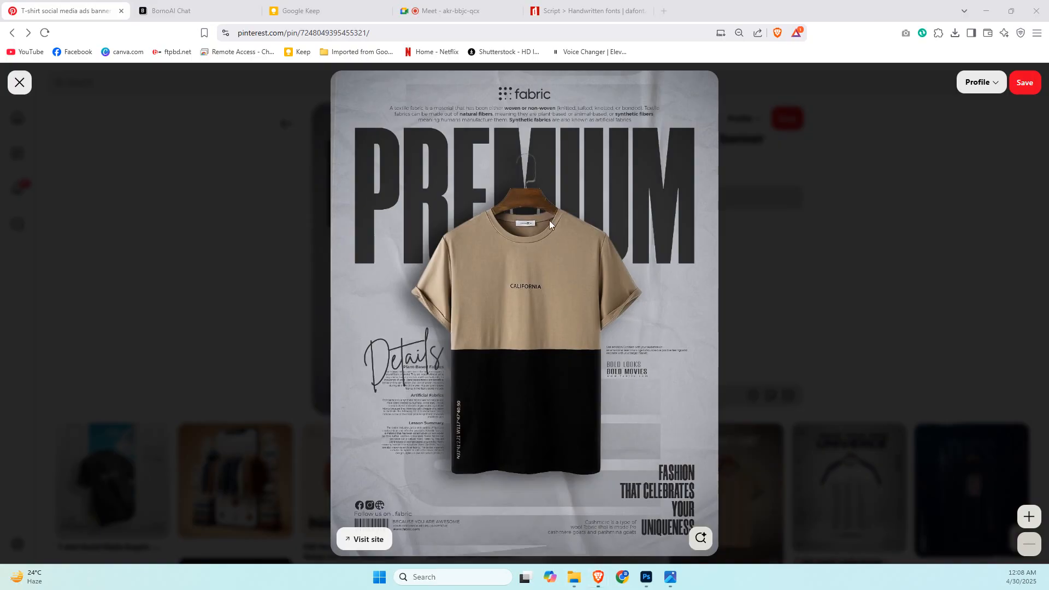
click(664, 11)
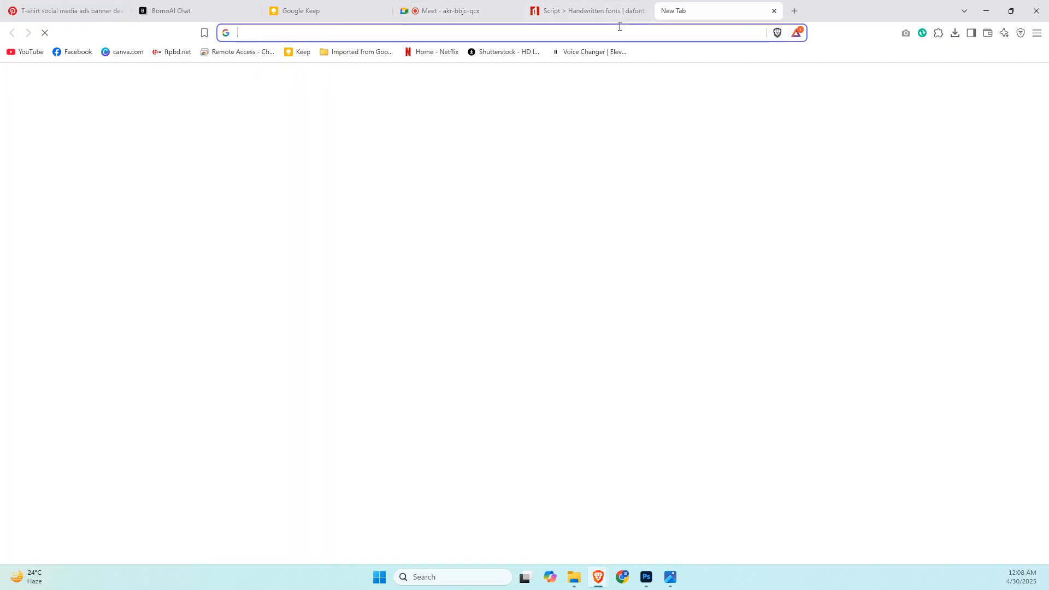
text(t)
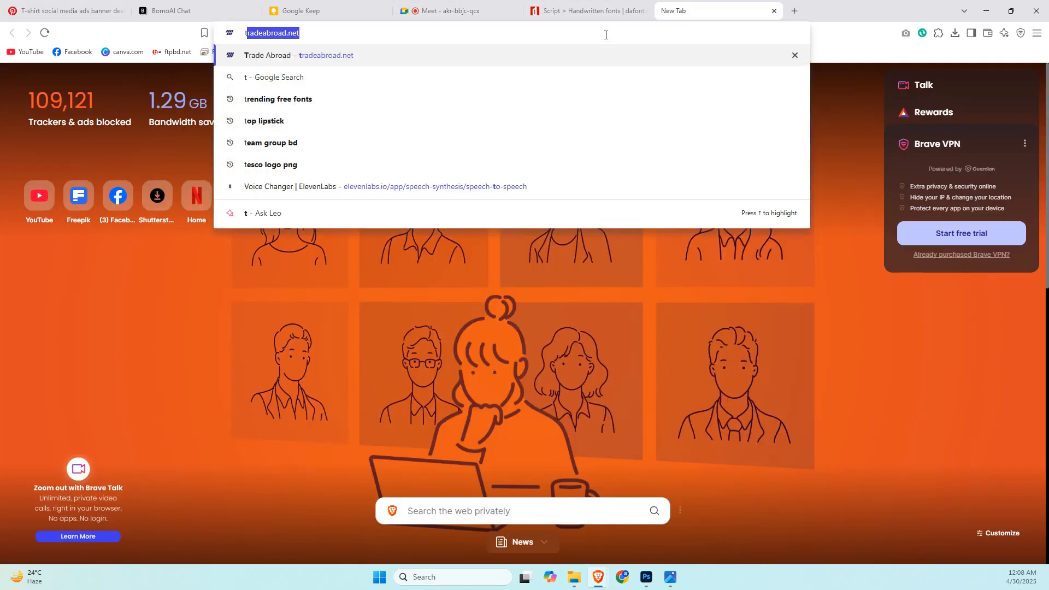
text(exture)
key(Return)
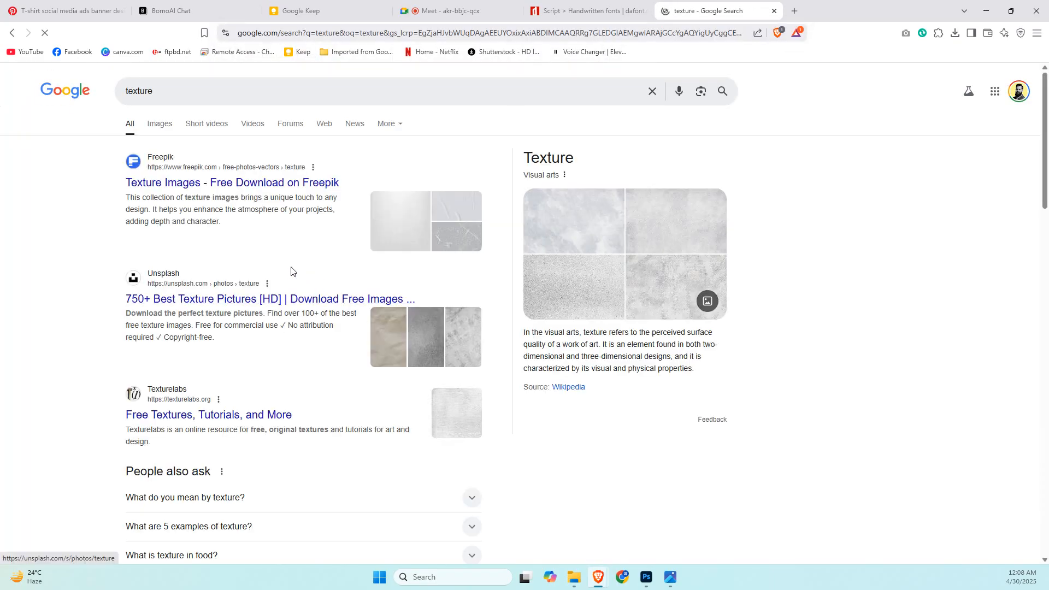
click(159, 133)
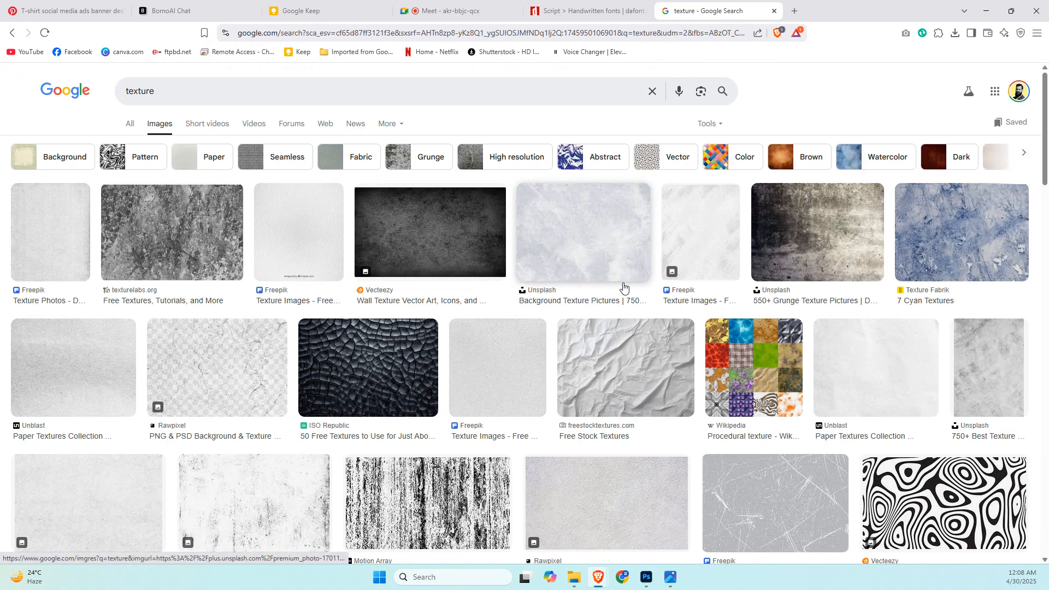
scroll(645, 369, down, 3)
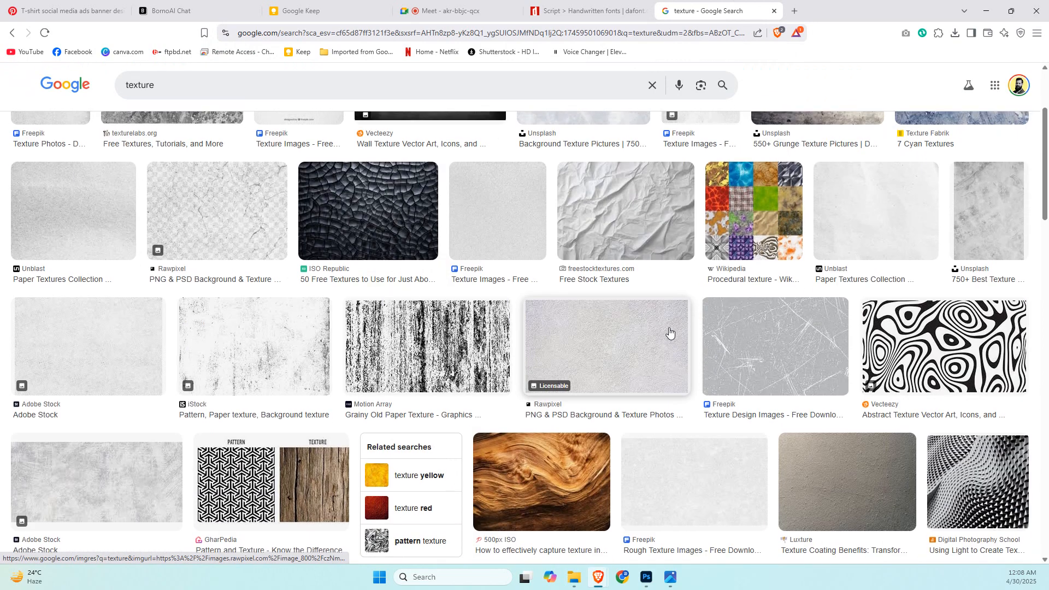
scroll(667, 333, up, 1)
scroll(670, 332, down, 3)
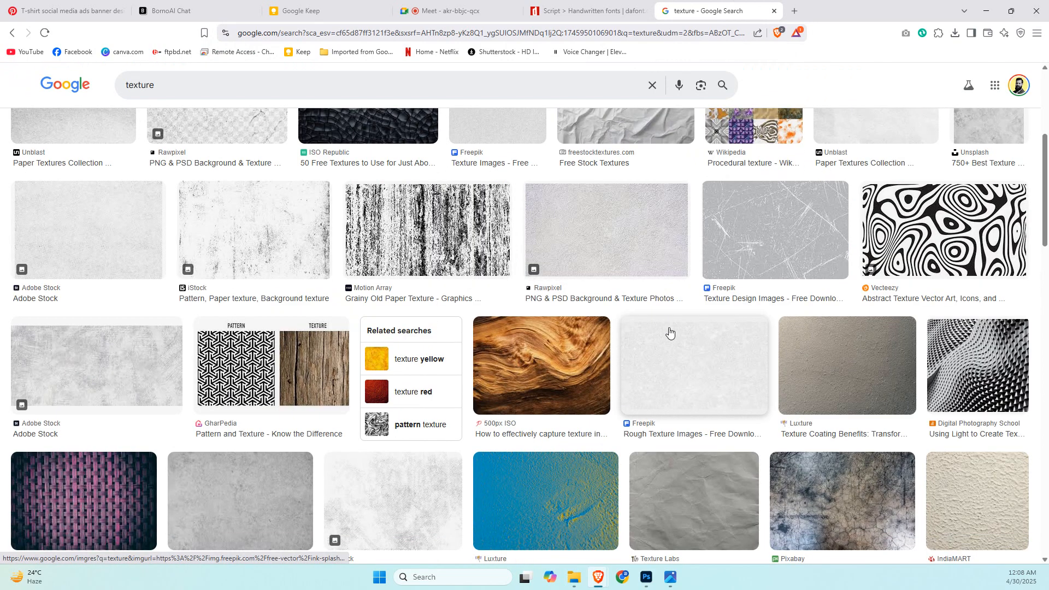
scroll(670, 333, down, 6)
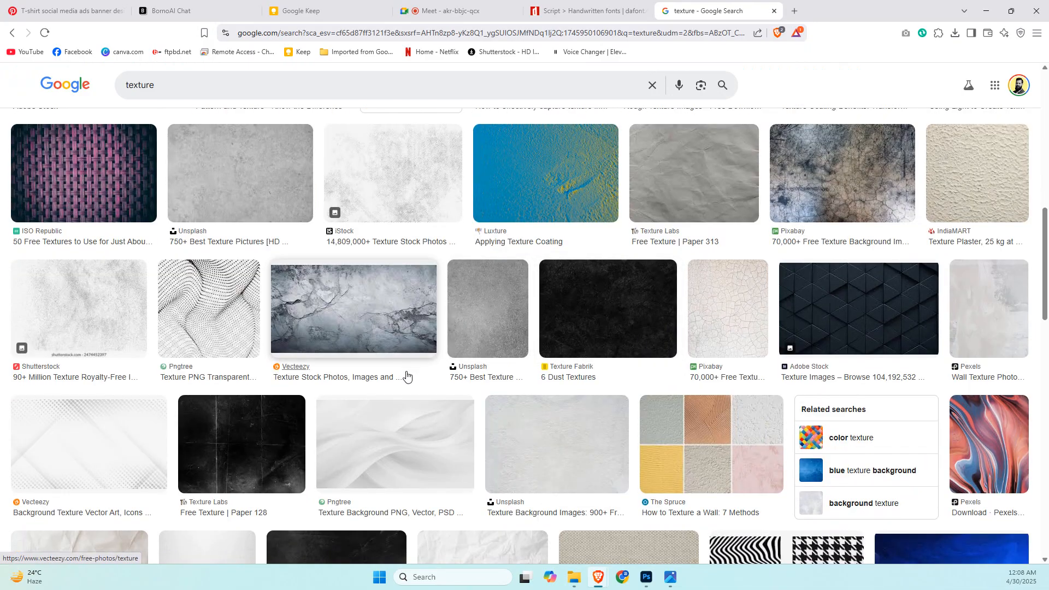
scroll(406, 376, down, 4)
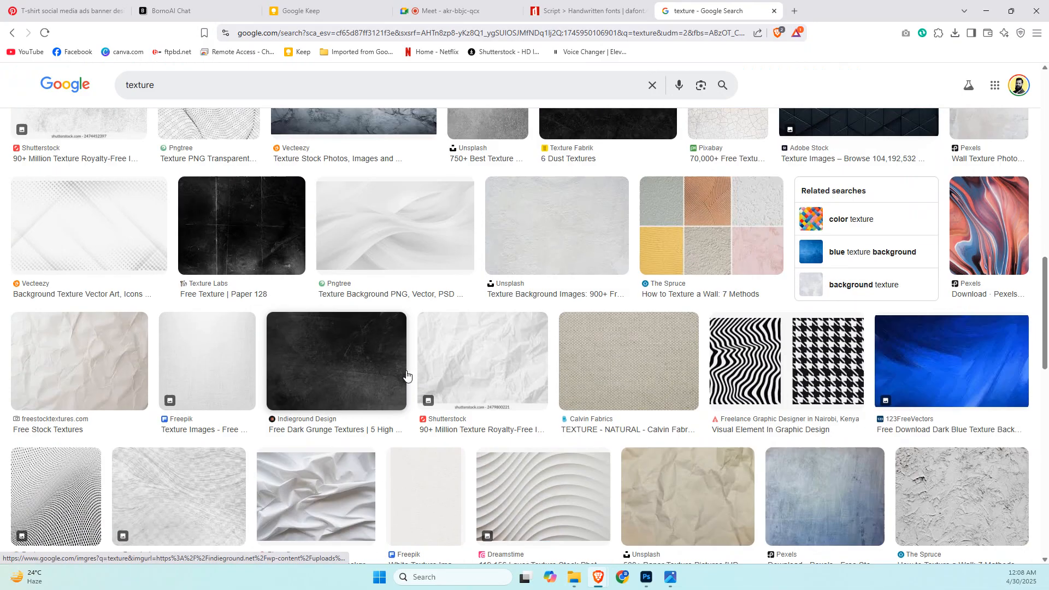
Refine the image search to "paper texture" and look through the results for a creased white paper.
click(126, 84)
text(paper)
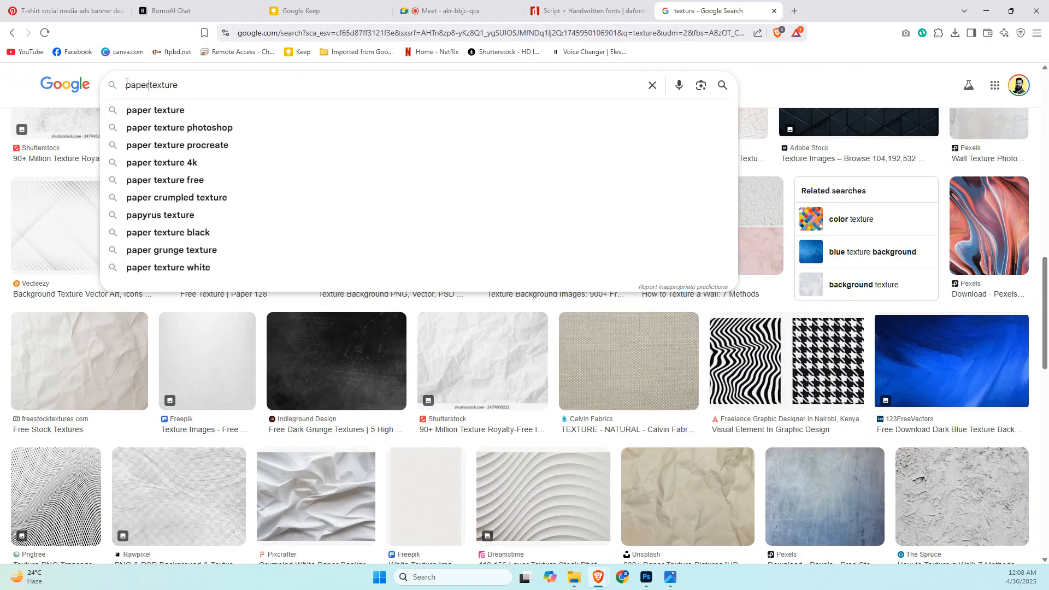
key(Return)
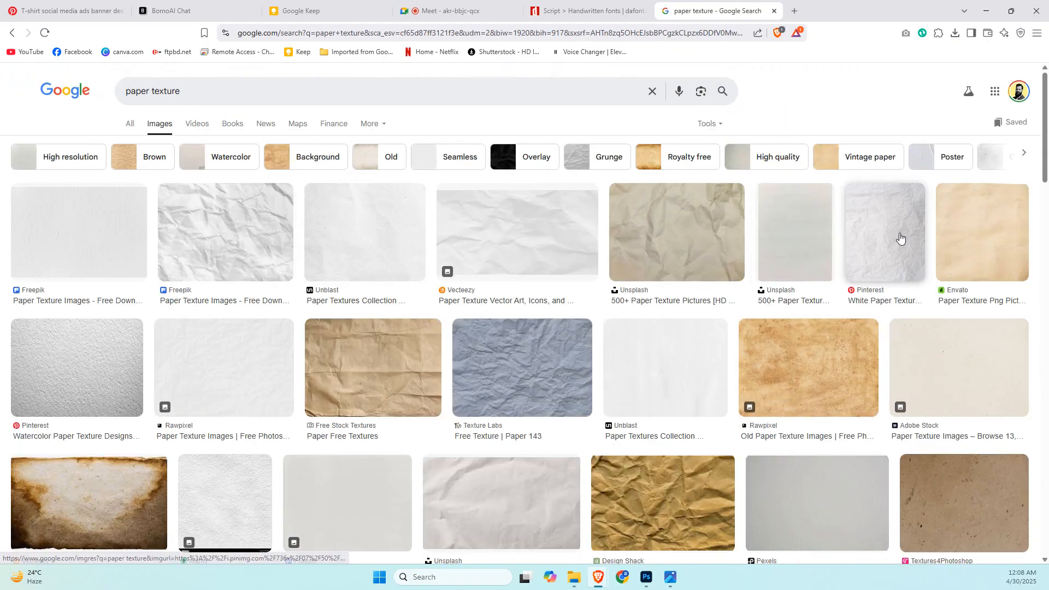
scroll(557, 388, down, 10)
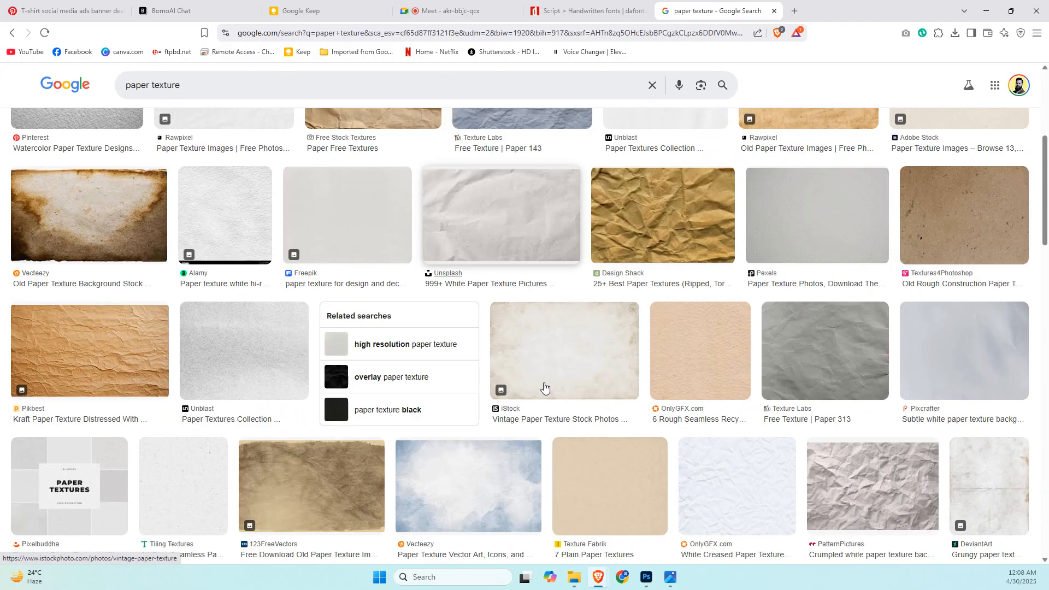
scroll(544, 388, down, 2)
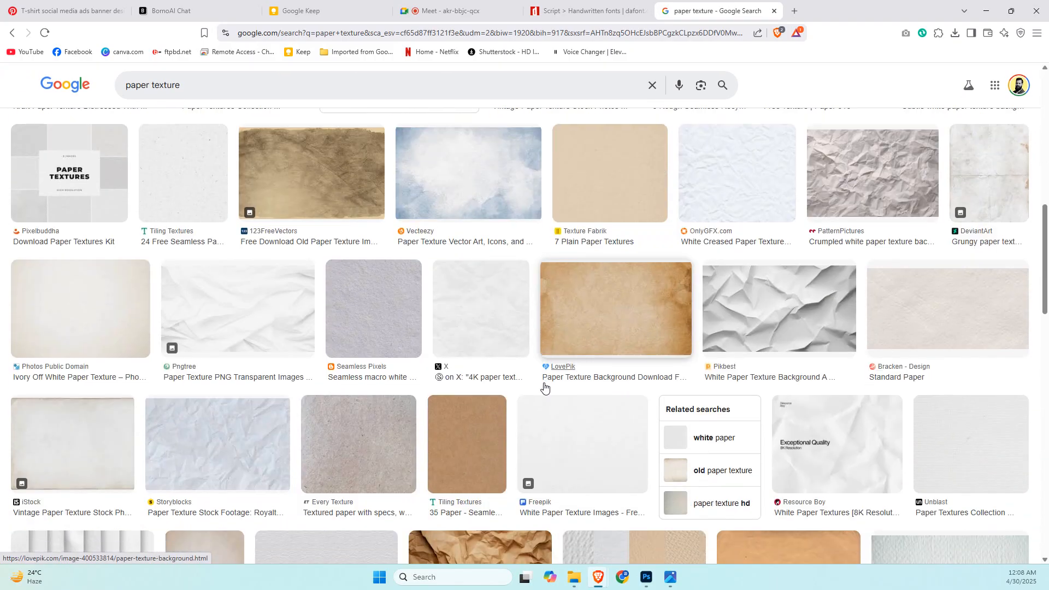
scroll(544, 387, down, 3)
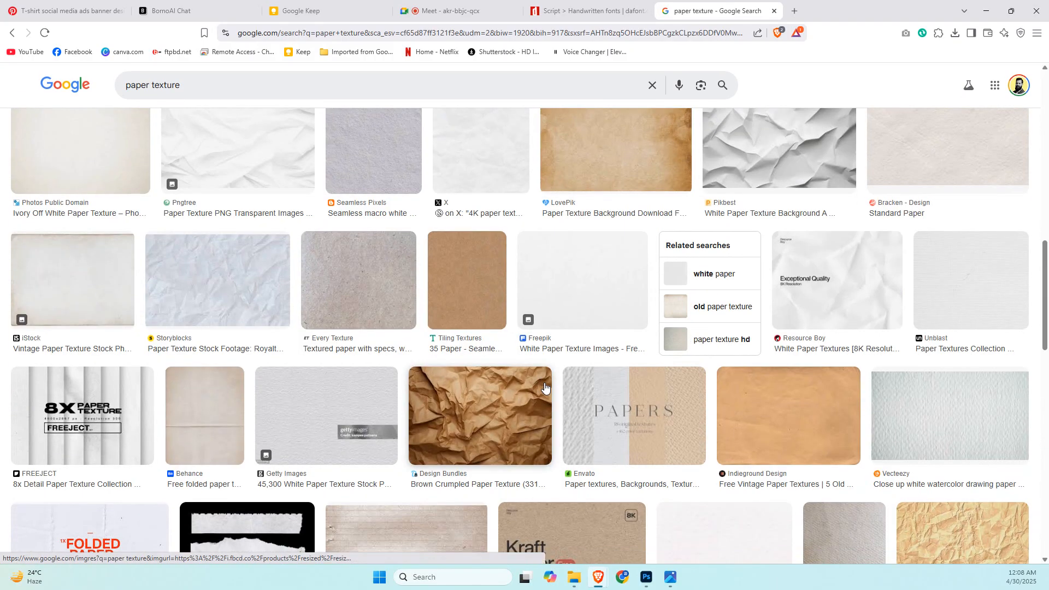
scroll(544, 388, down, 6)
scroll(544, 387, down, 10)
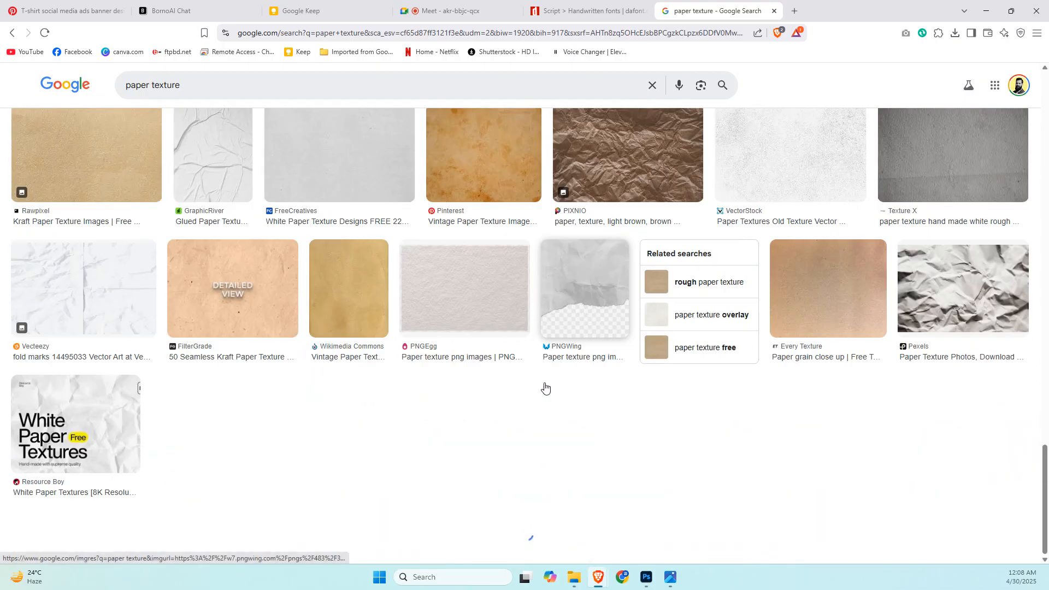
scroll(545, 387, up, 4)
scroll(545, 387, down, 2)
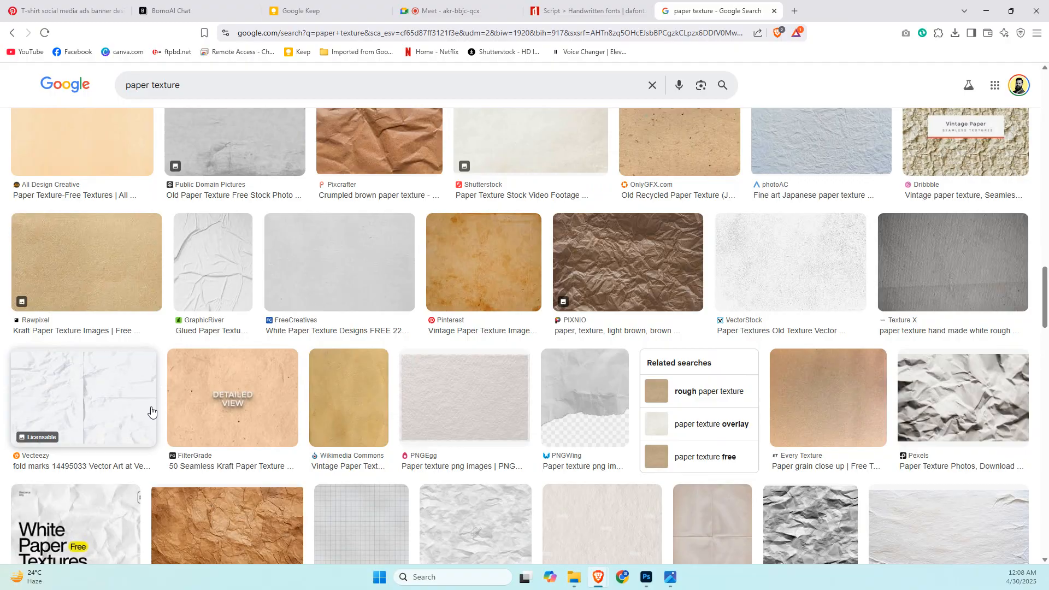
Preview the Vecteezy crumpled white paper texture with fold marks and compare it with the other paper textures.
click(85, 404)
scroll(219, 341, up, 8)
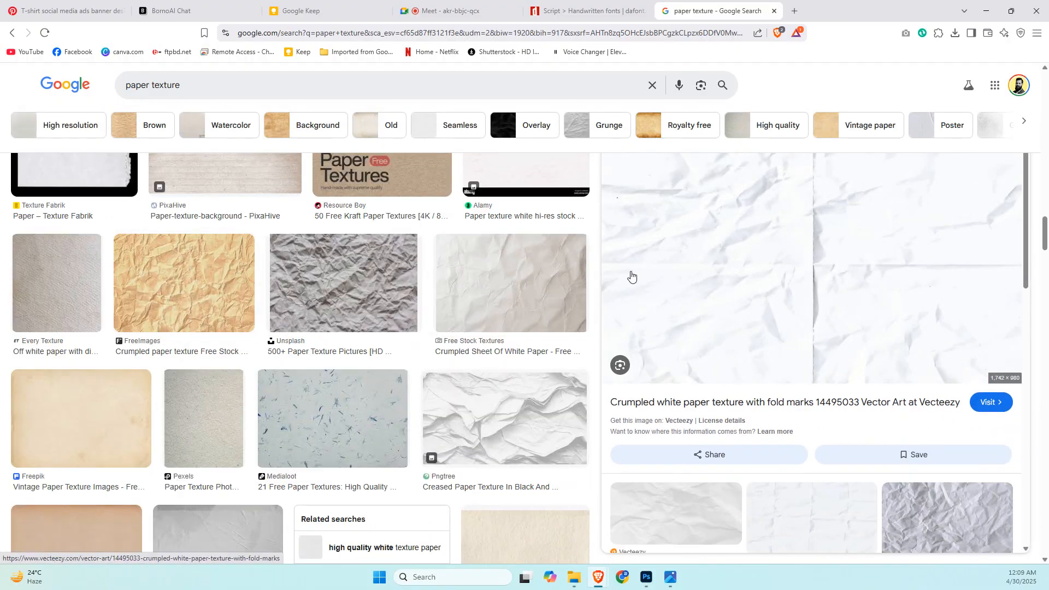
scroll(415, 251, down, 10)
scroll(414, 254, down, 3)
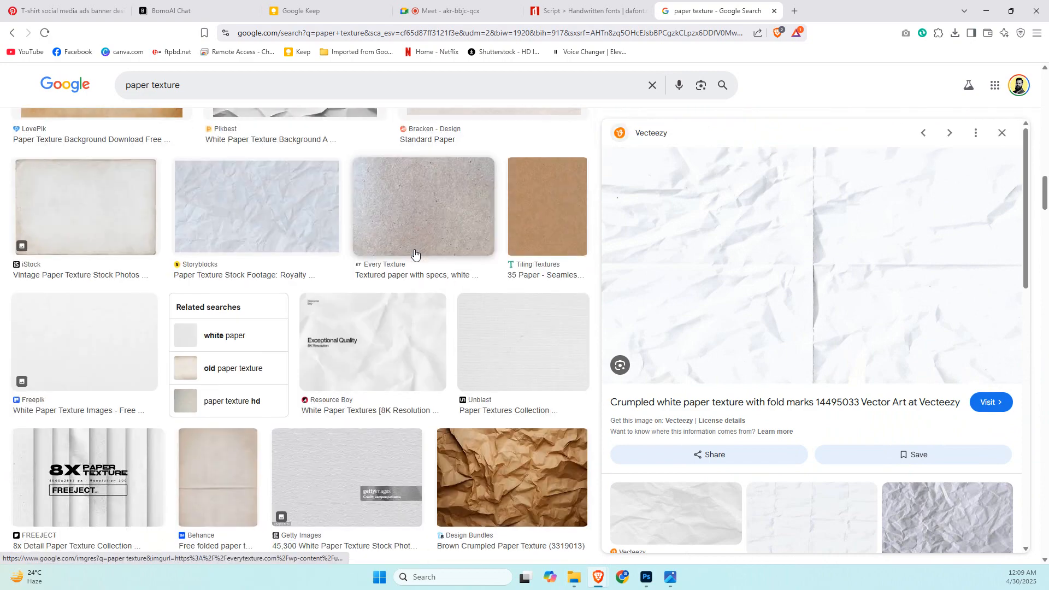
scroll(415, 253, up, 5)
scroll(377, 349, up, 2)
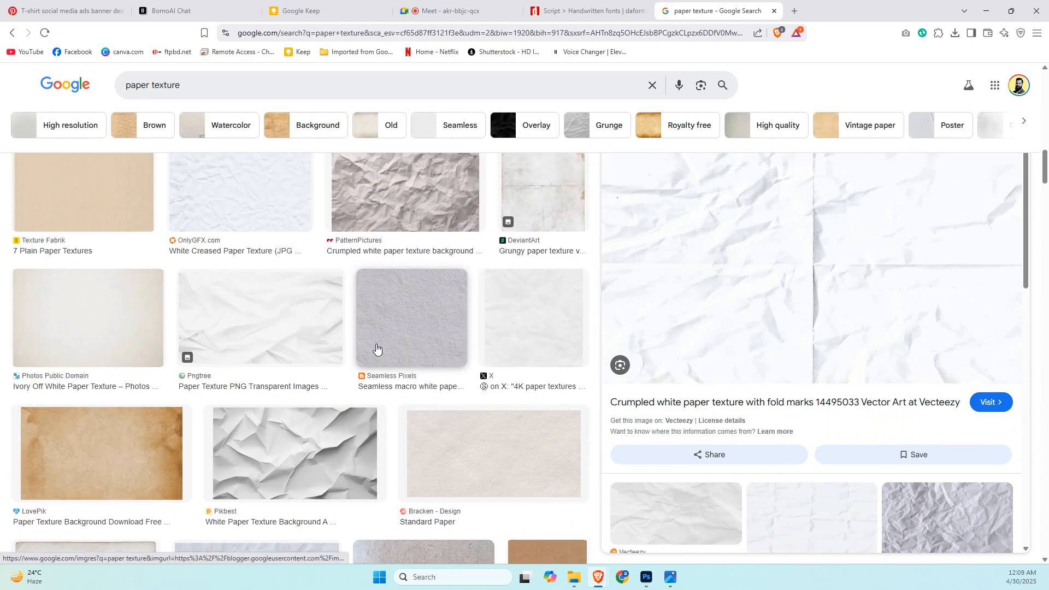
Preview the Pikbest white paper texture and the related Glued Poster Paper Texture, and examine their similar images.
click(255, 452)
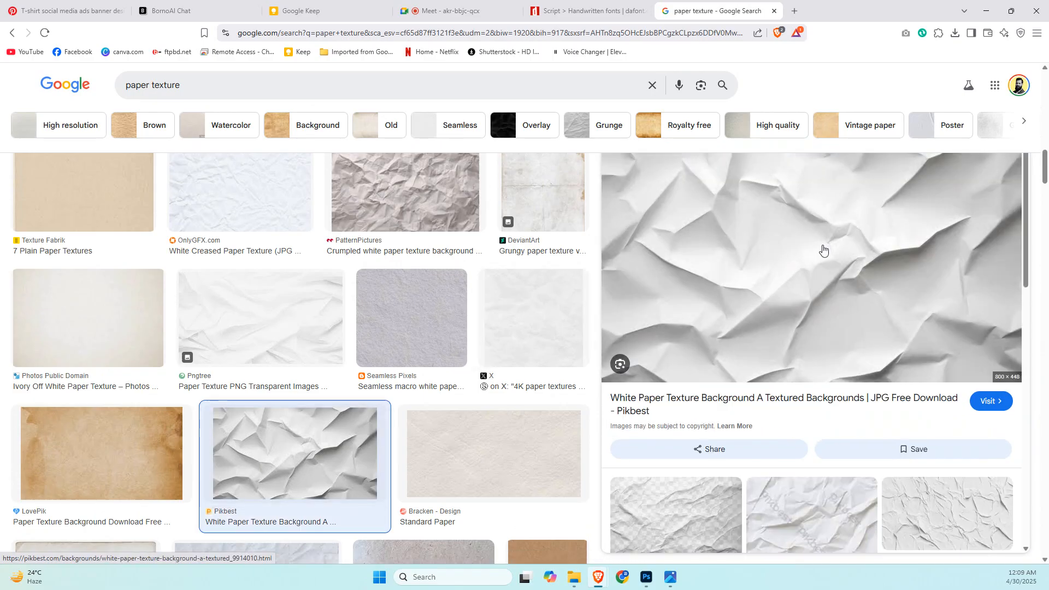
scroll(823, 250, down, 1)
scroll(823, 250, down, 6)
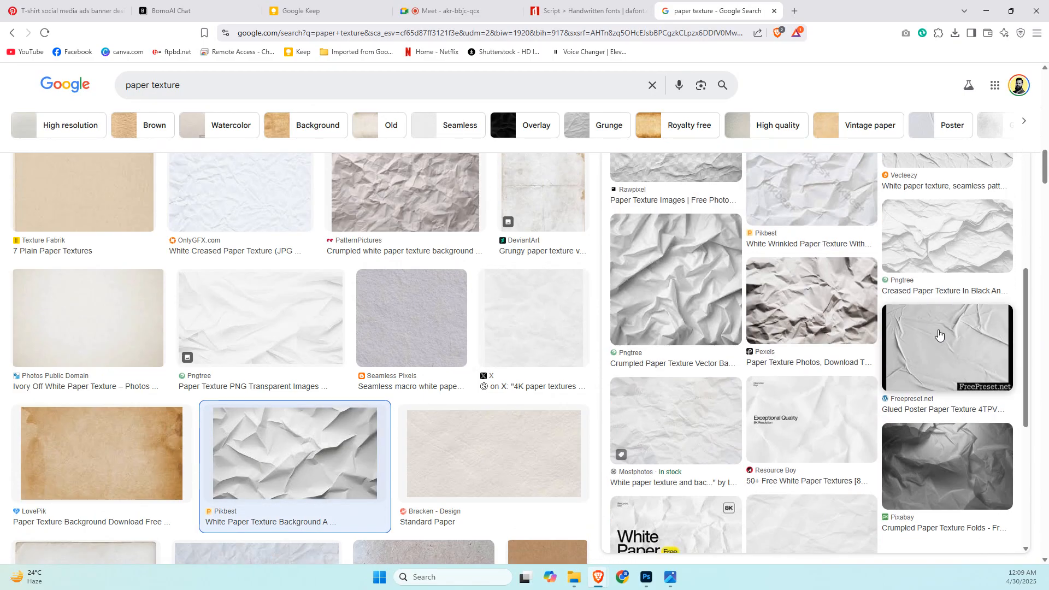
click(939, 334)
scroll(694, 266, down, 3)
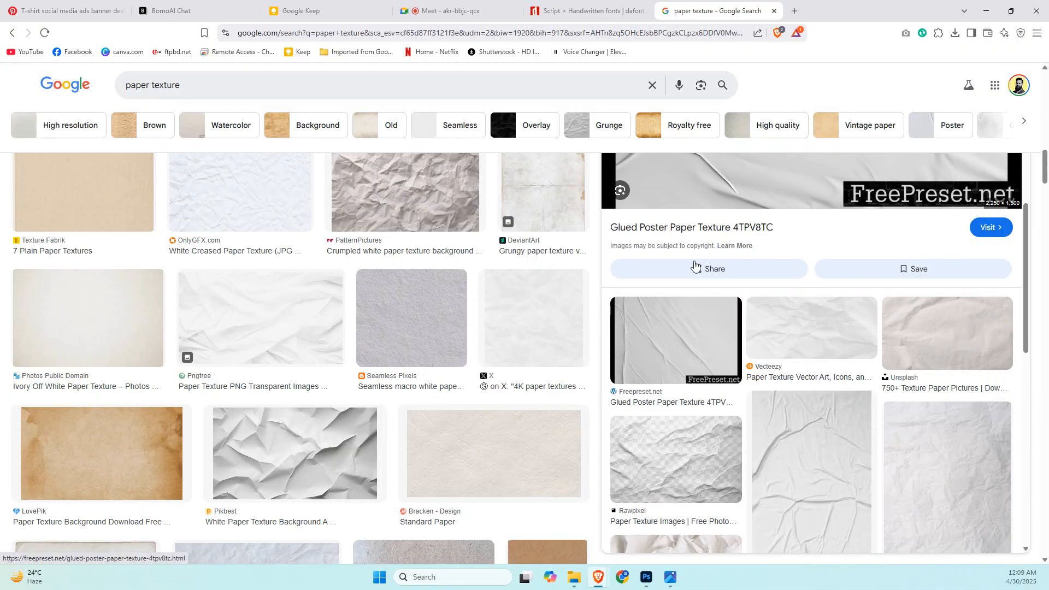
scroll(848, 403, down, 3)
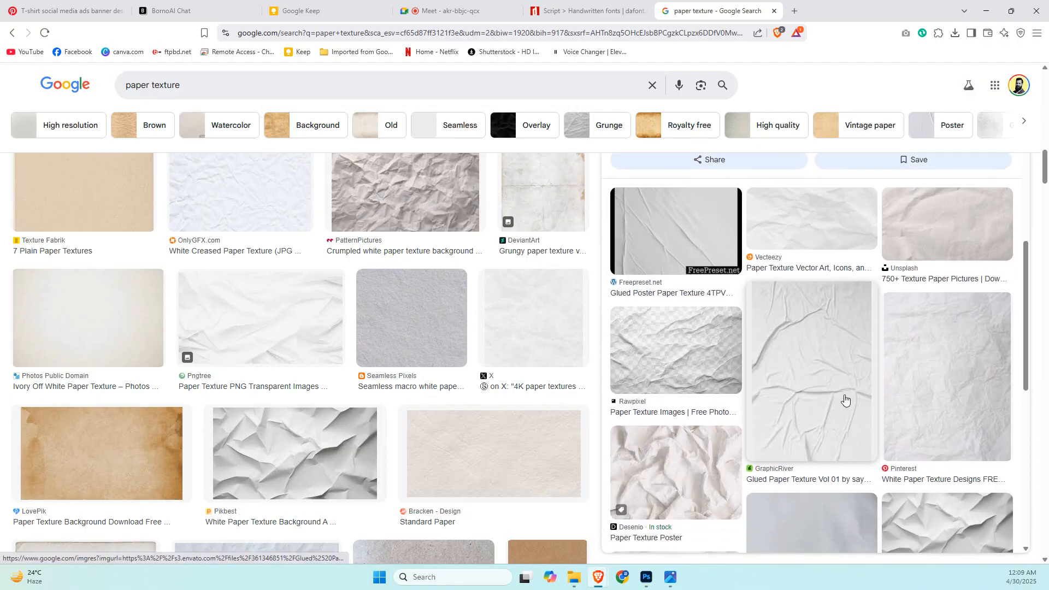
Preview the Glued Paper Texture Vol 01 image, check its related images, and open its GraphicRiver page.
click(846, 400)
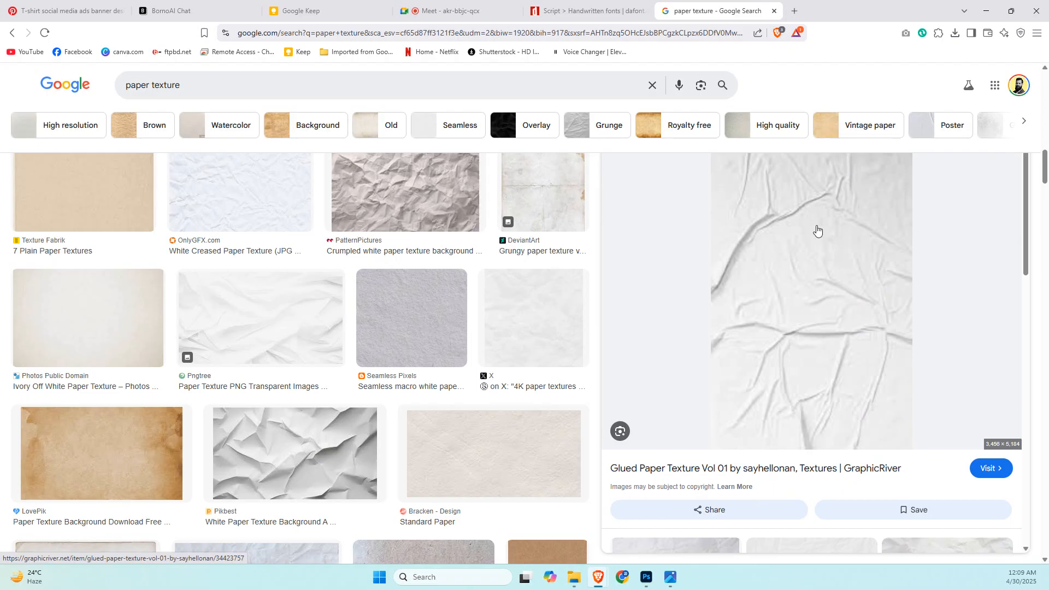
scroll(817, 231, down, 4)
scroll(817, 231, down, 3)
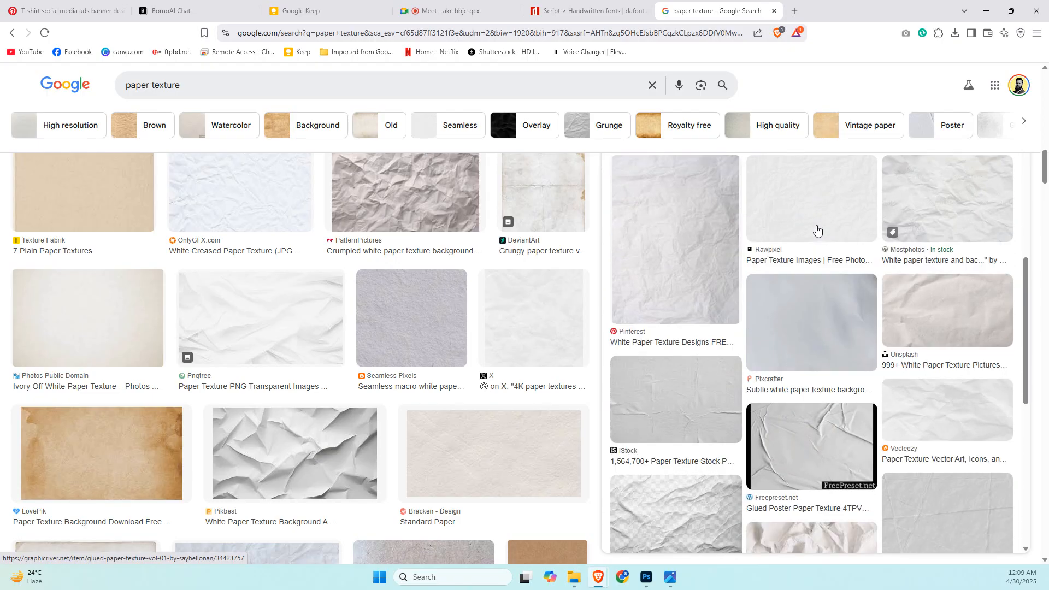
scroll(817, 231, up, 7)
click(817, 231)
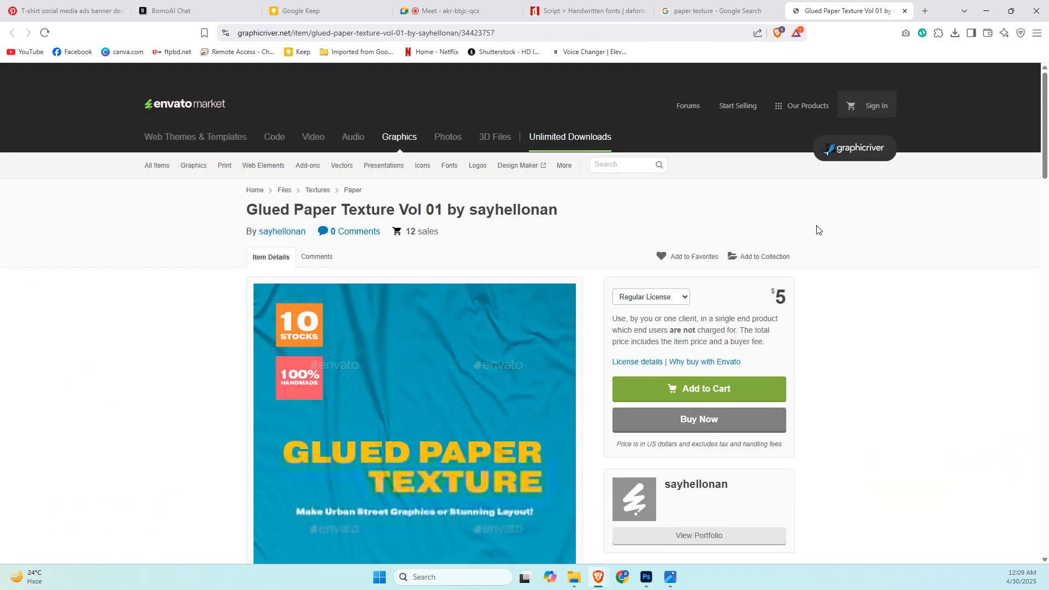
Look through the Glued Paper Texture Vol 01 item page on GraphicRiver, and open its enlarged preview image.
scroll(559, 370, down, 20)
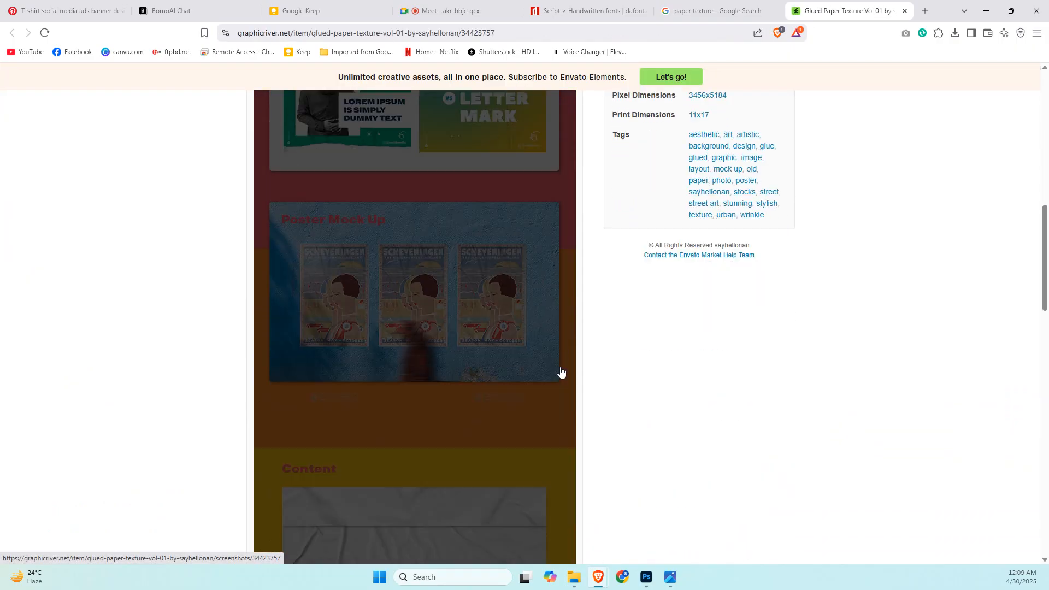
scroll(561, 367, down, 10)
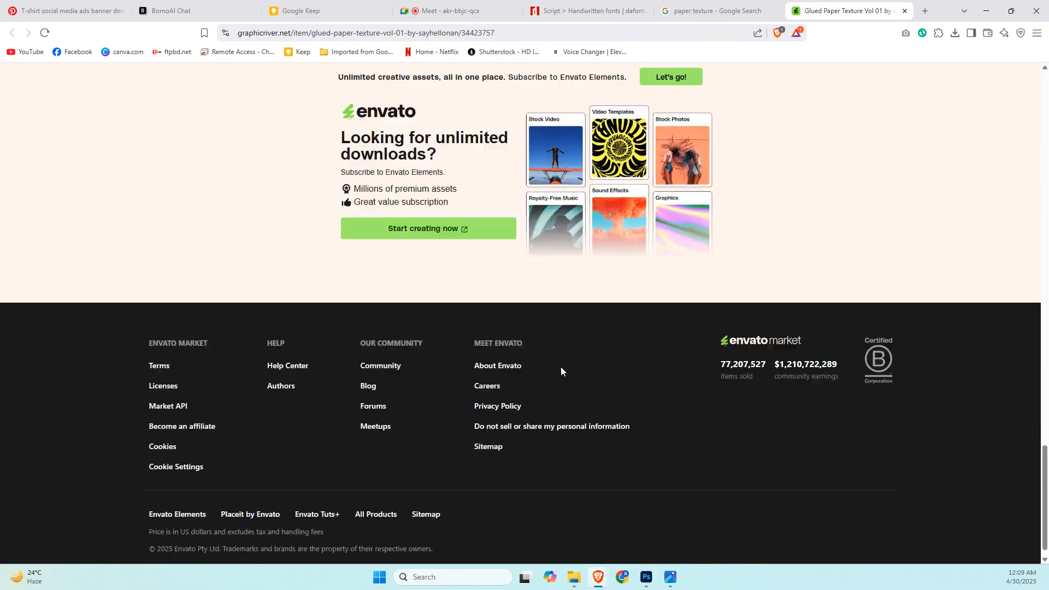
scroll(561, 367, up, 10)
scroll(561, 372, up, 12)
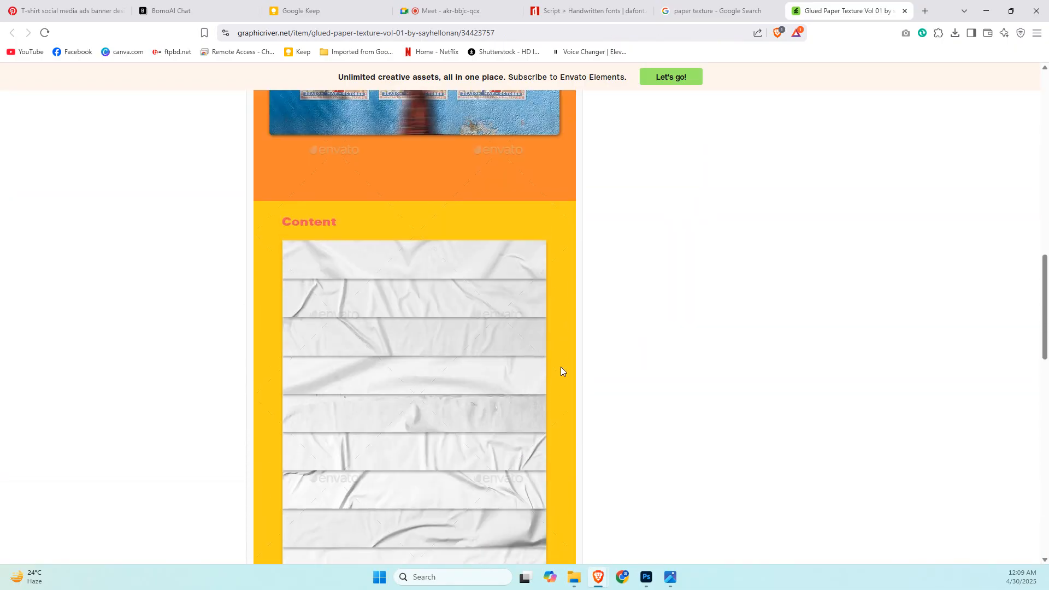
scroll(561, 371, up, 8)
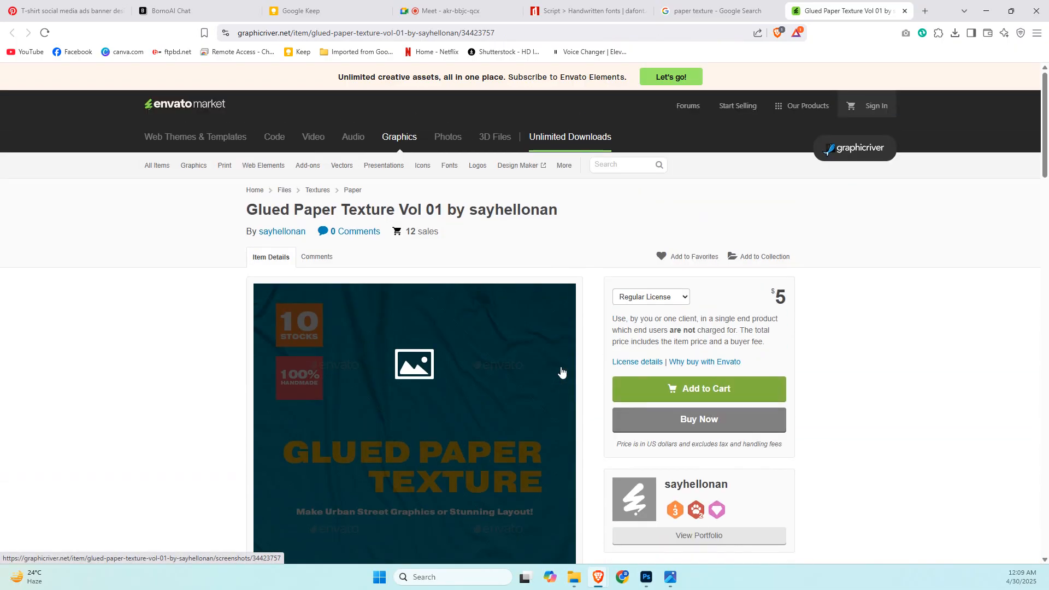
click(561, 370)
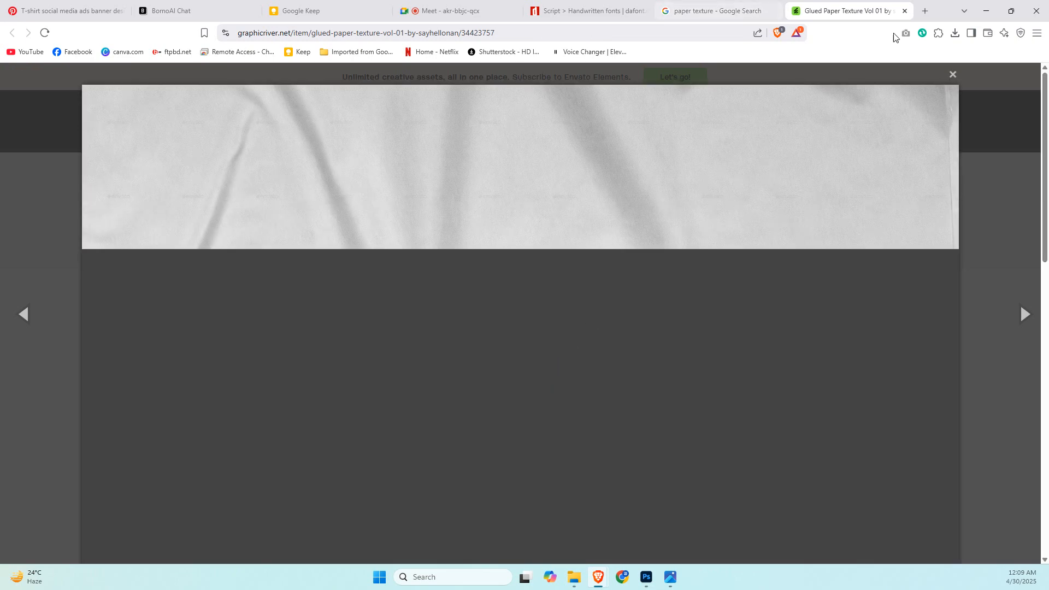
click(951, 76)
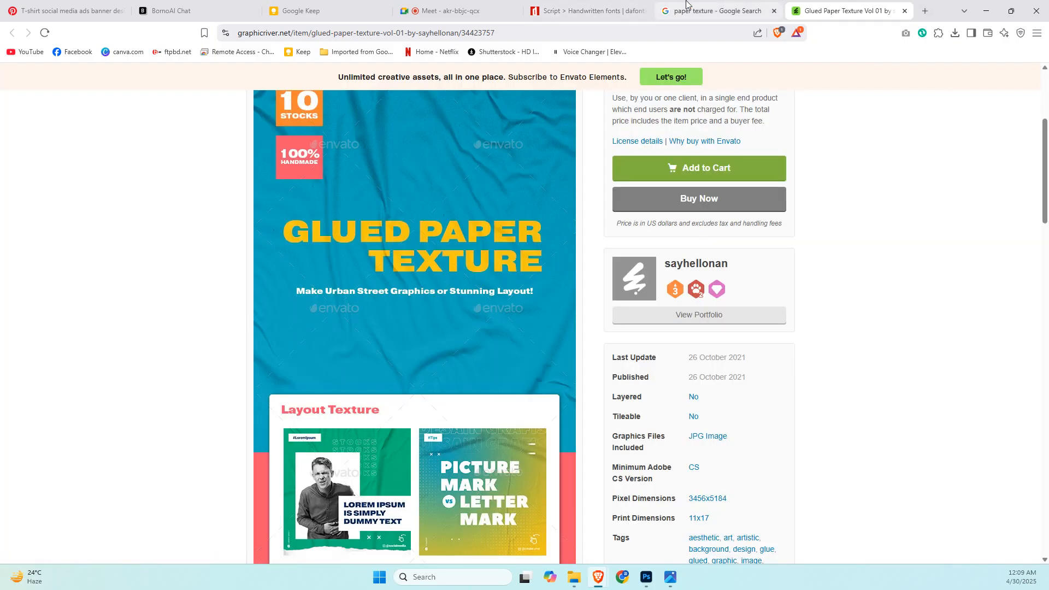
Save the Glued Paper Texture Vol 01 preview from the paper texture search results as a PNG in Downloads, cancelling the duplicate save.
click(758, 6)
right_click(834, 318)
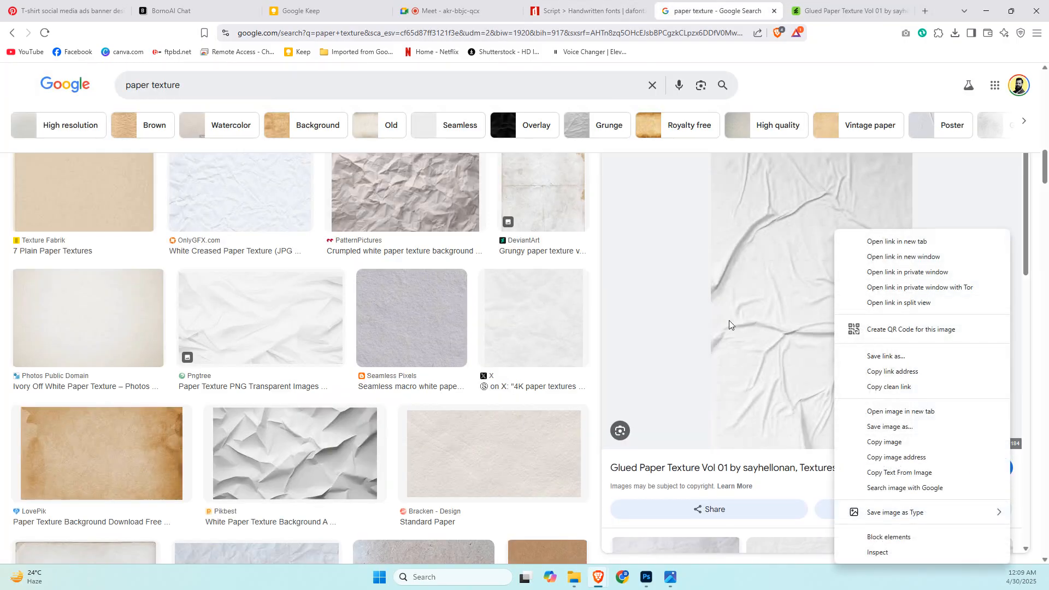
click(759, 287)
right_click(758, 287)
mouse_move(866, 514)
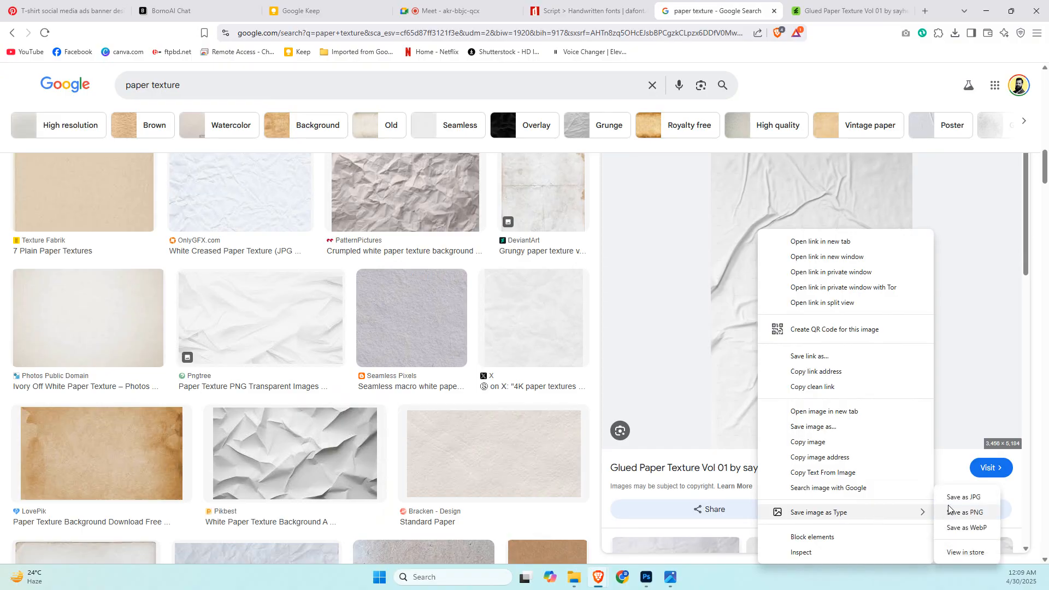
click(949, 509)
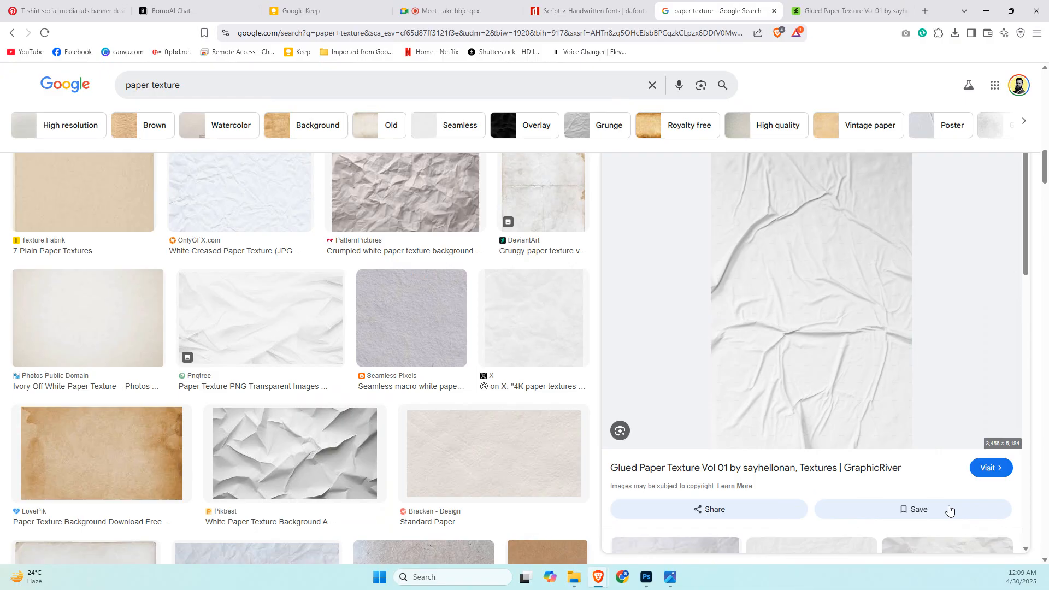
right_click(836, 279)
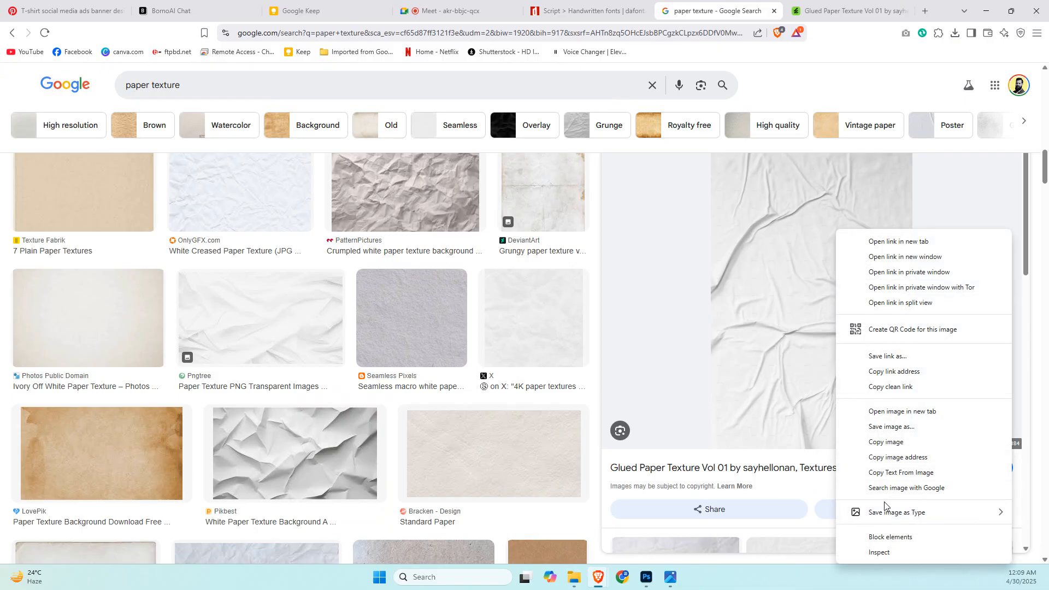
click(593, 287)
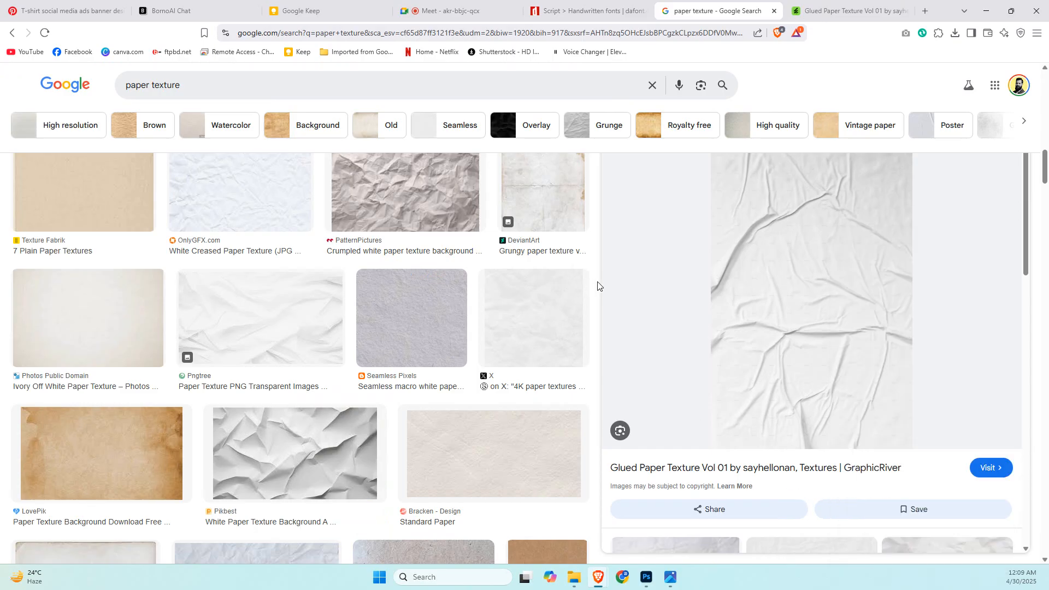
right_click(749, 260)
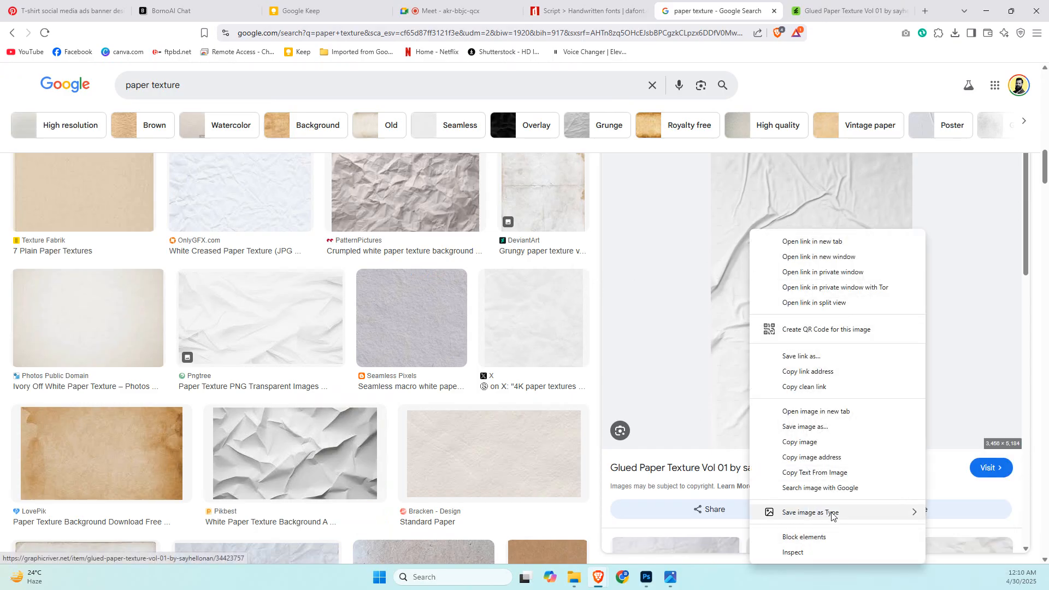
mouse_move(860, 512)
click(958, 513)
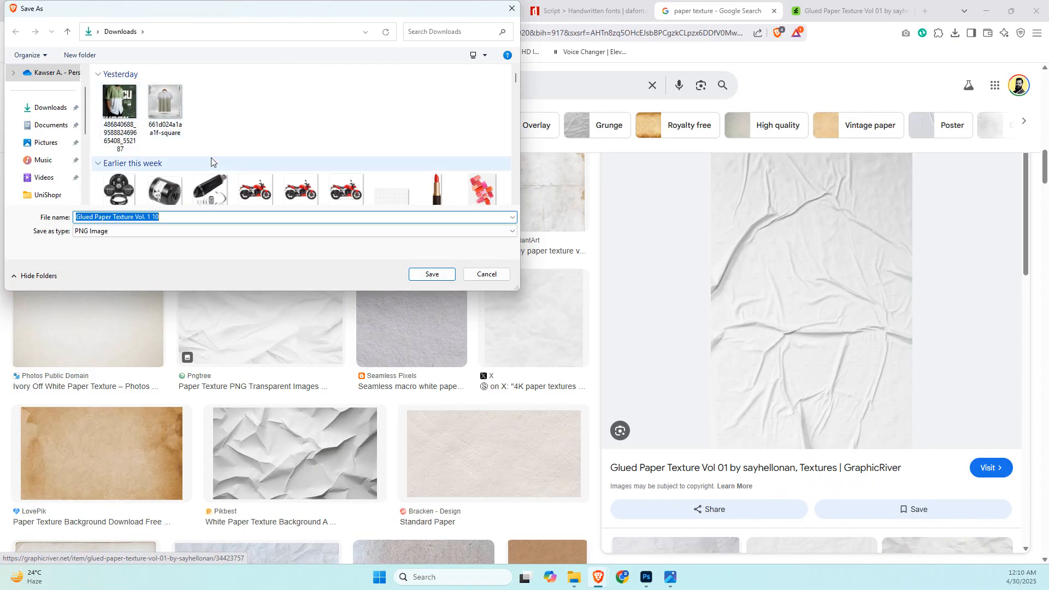
scroll(229, 146, down, 3)
click(427, 274)
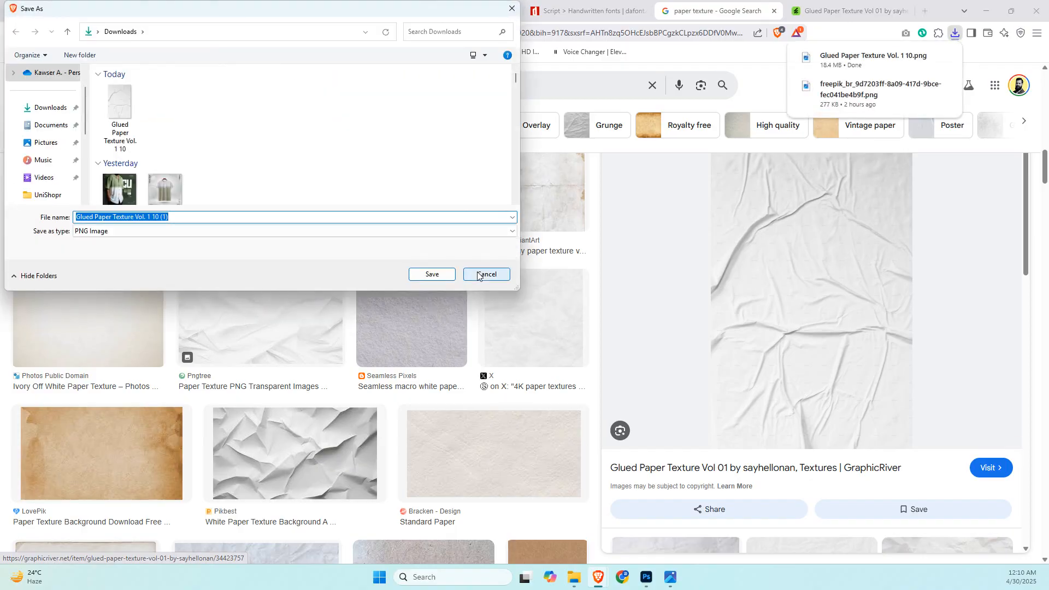
click(478, 275)
Place the downloaded Glued Paper Texture PNG in the Photoshop T-shirt design beneath the Subject layer, scaled to 1200 × 1800 px.
drag(876, 70, 510, 370)
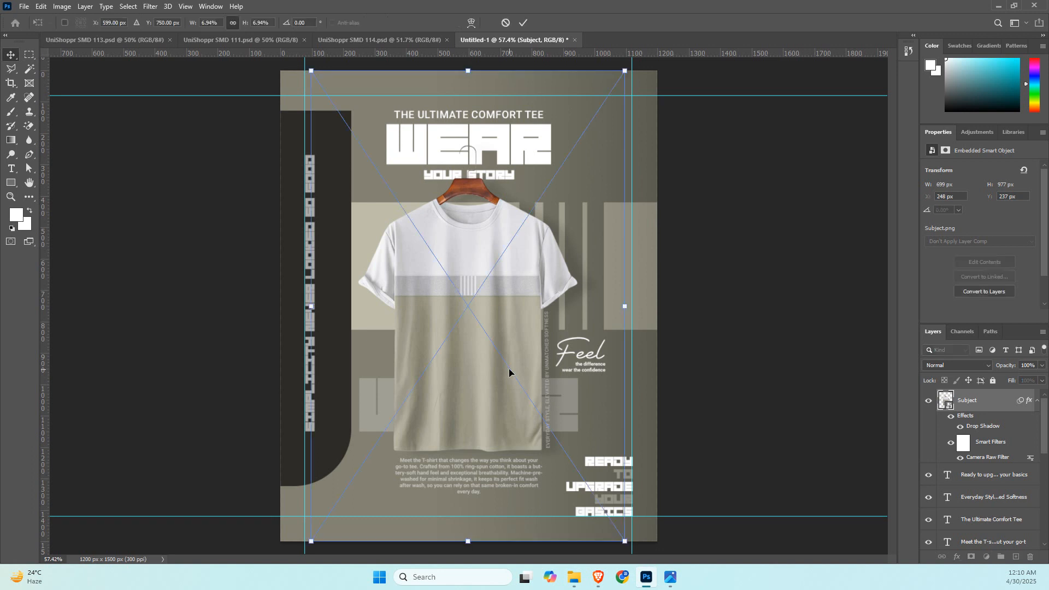
drag(1001, 413, 974, 479)
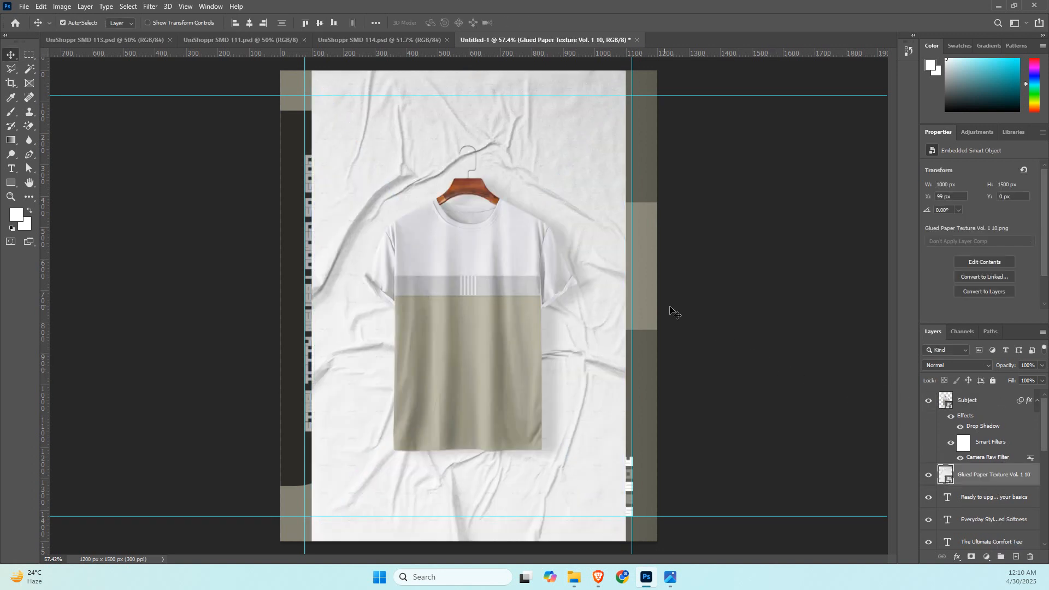
key(ctrl)
key(ctrl+t)
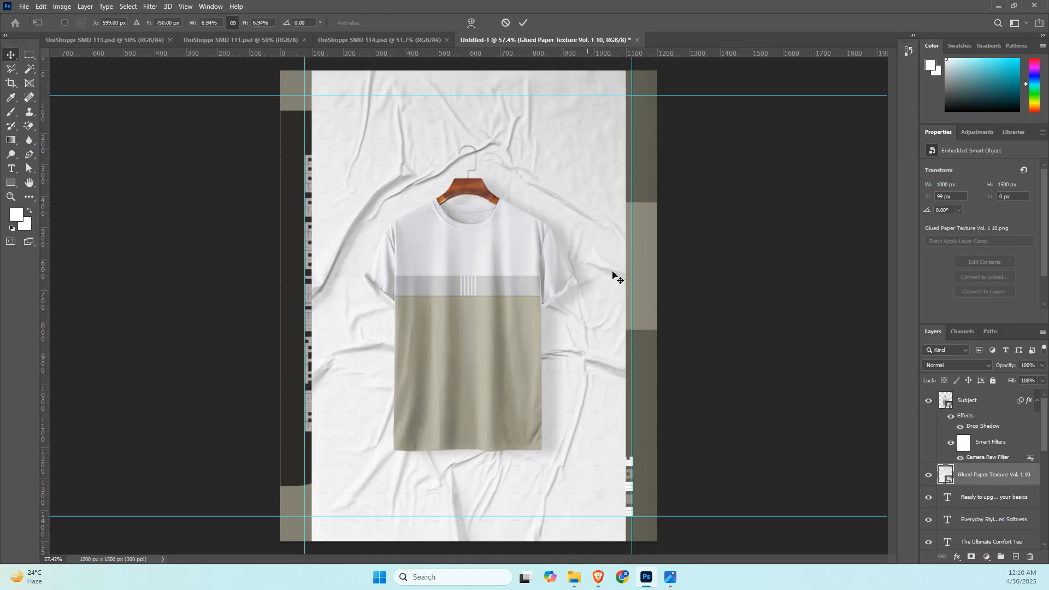
drag(628, 307, 659, 310)
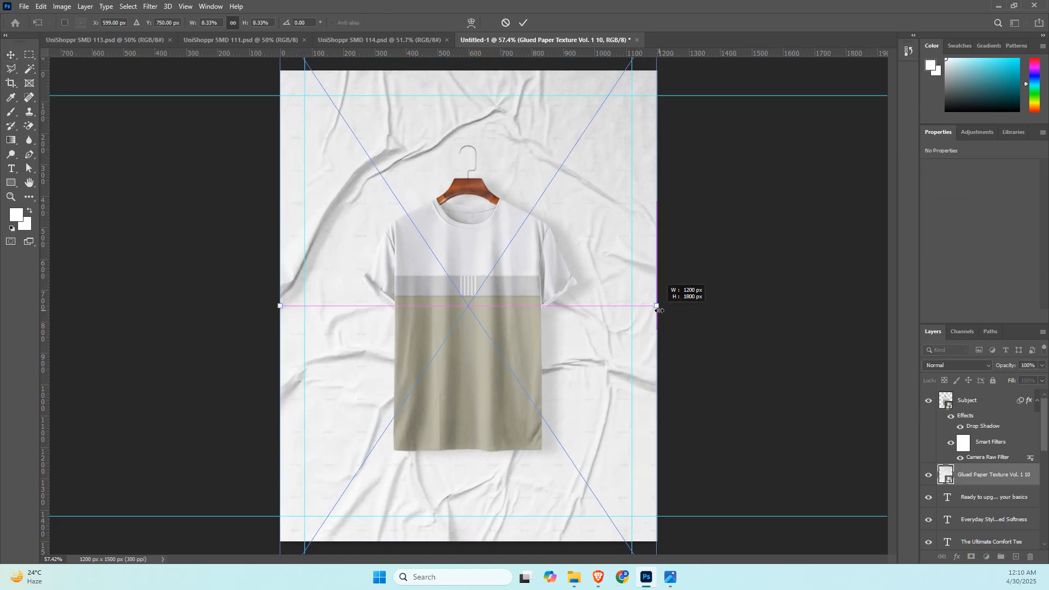
key(Return)
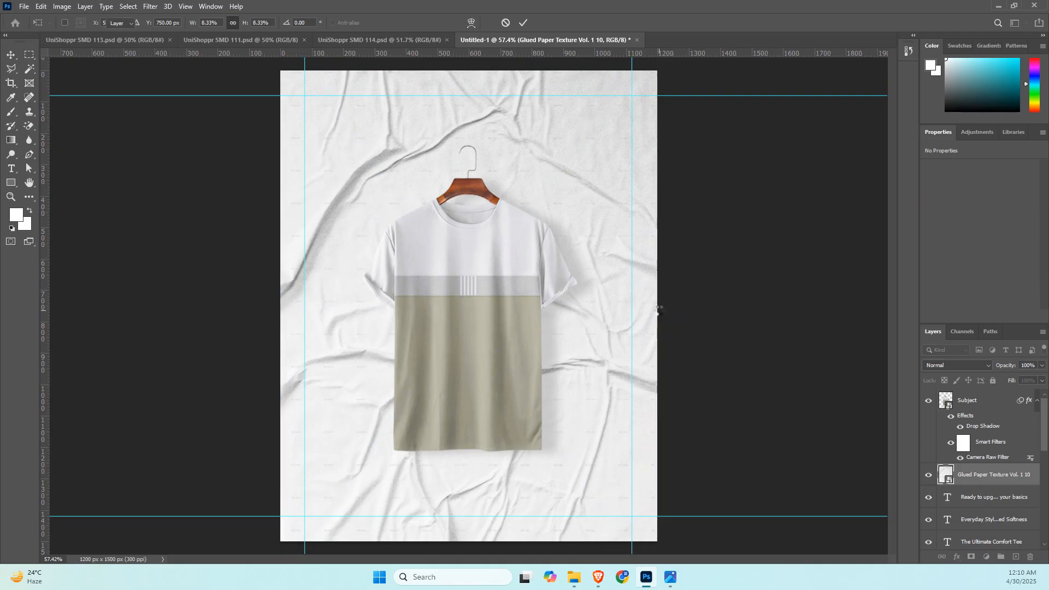
Set the paper texture layer's blend mode to Multiply and brush black on a new layer mask to hide creases around the poster's edges.
click(966, 366)
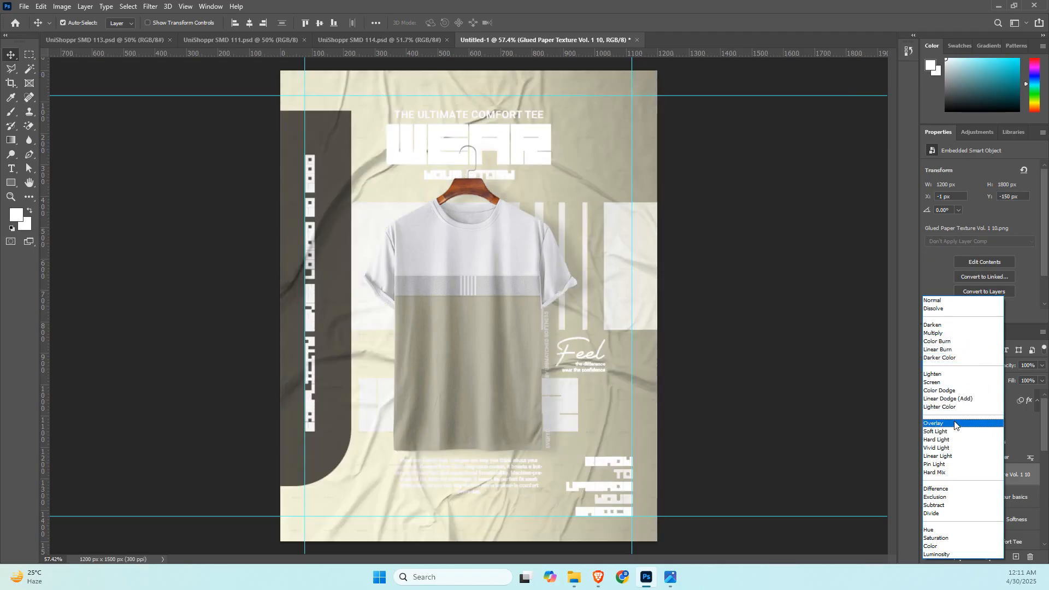
click(954, 334)
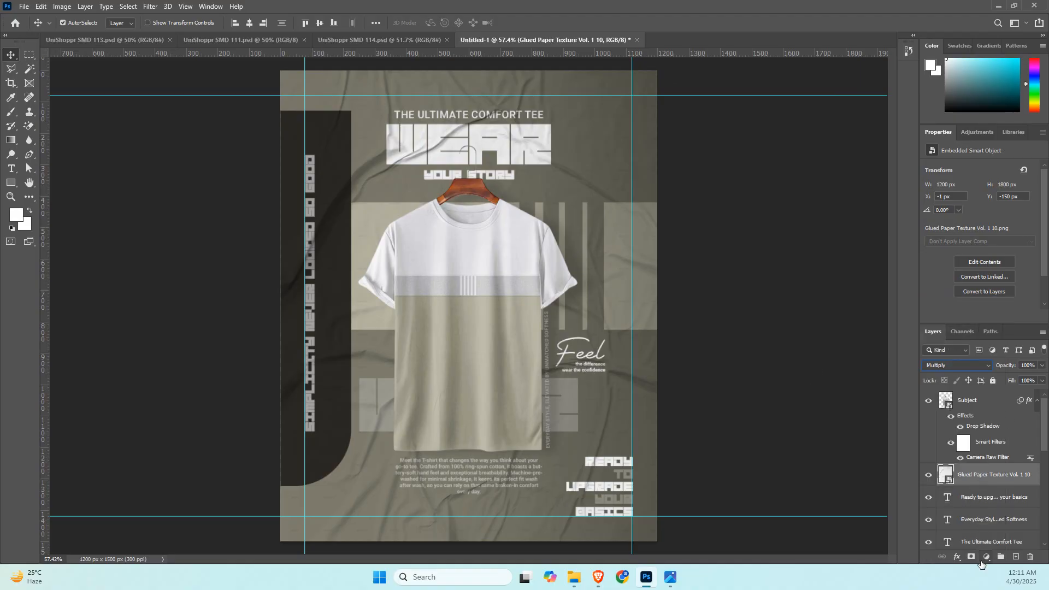
click(972, 557)
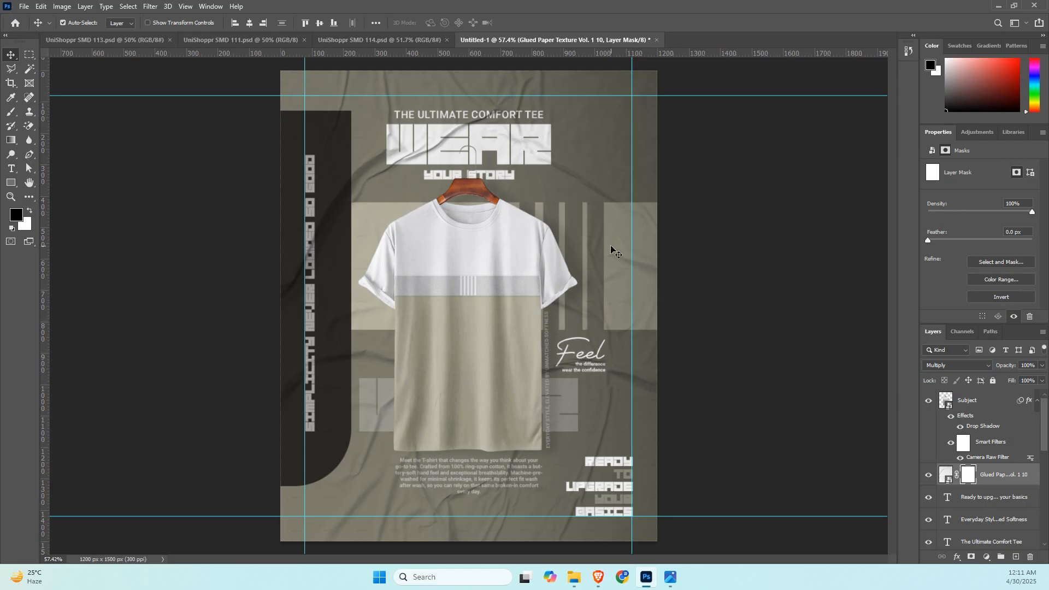
key(b)
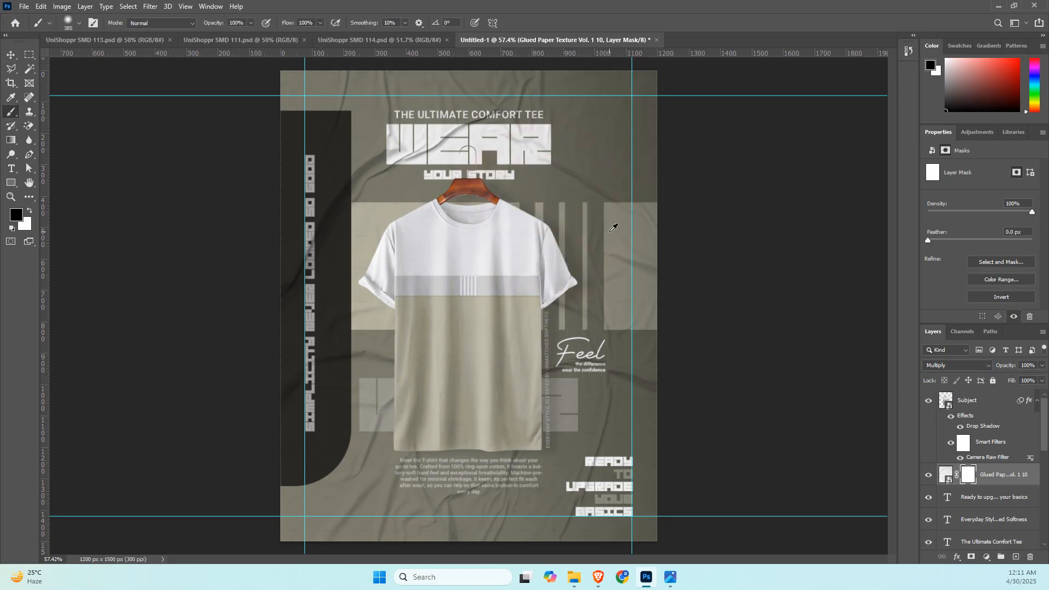
drag(623, 109, 153, 71)
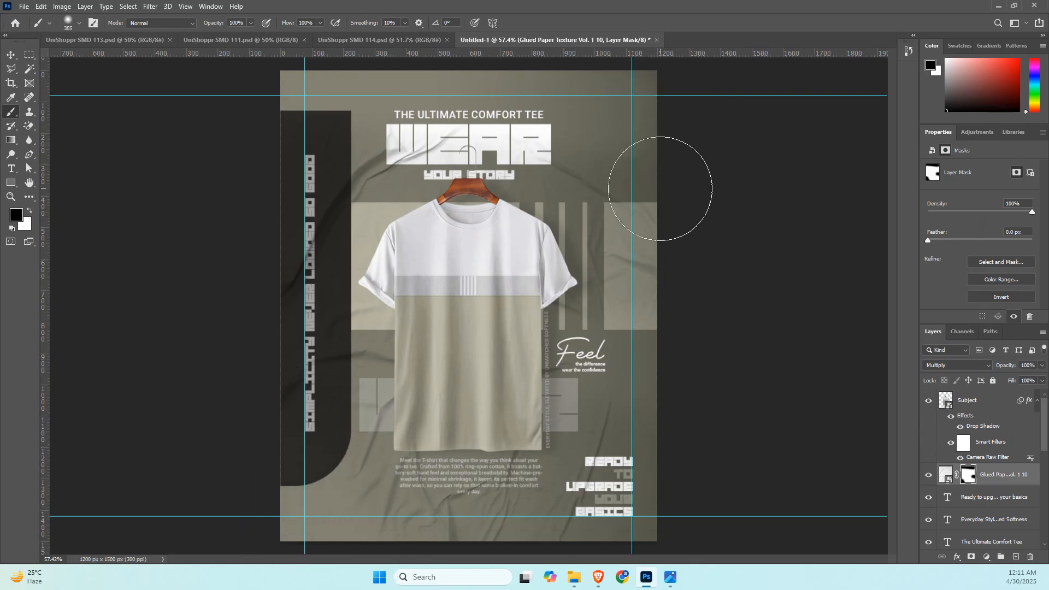
click(661, 192)
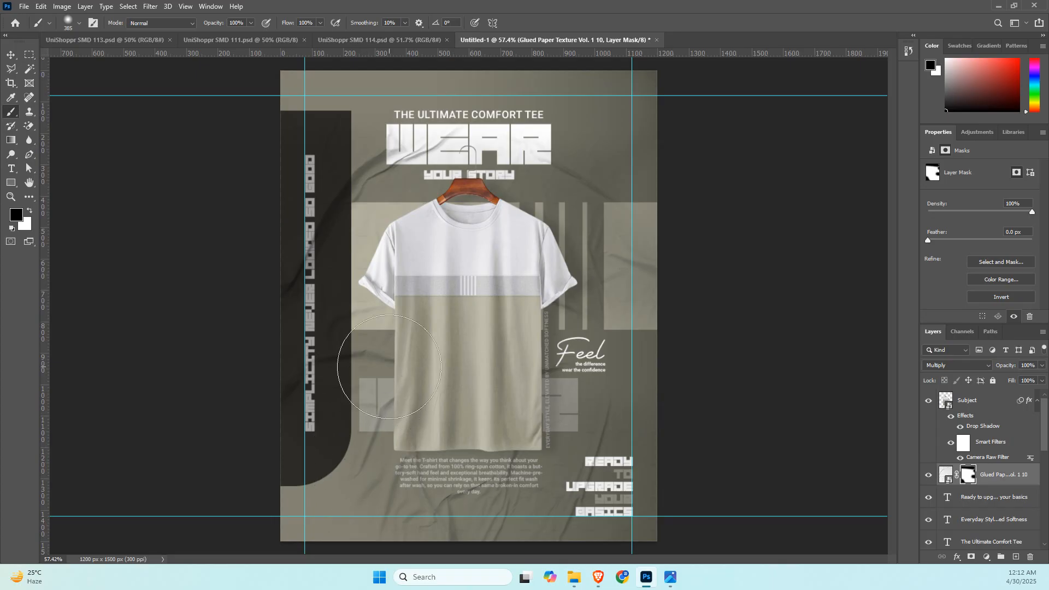
Switch to the browser's Pinterest pin of the PREMIUM T-shirt banner and open its source project on Behance.
mouse_move(598, 581)
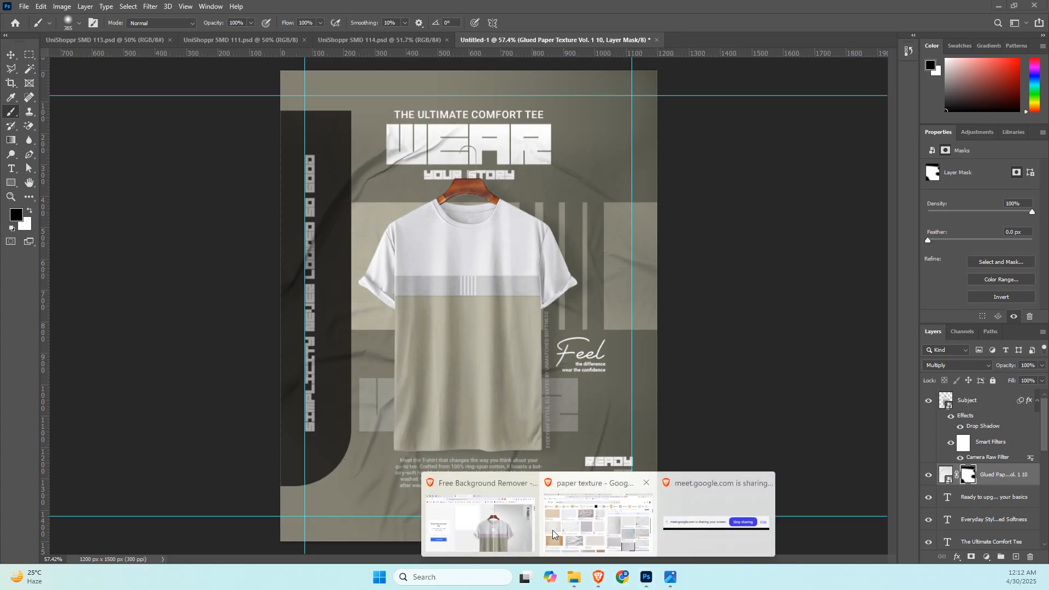
click(595, 514)
click(65, 11)
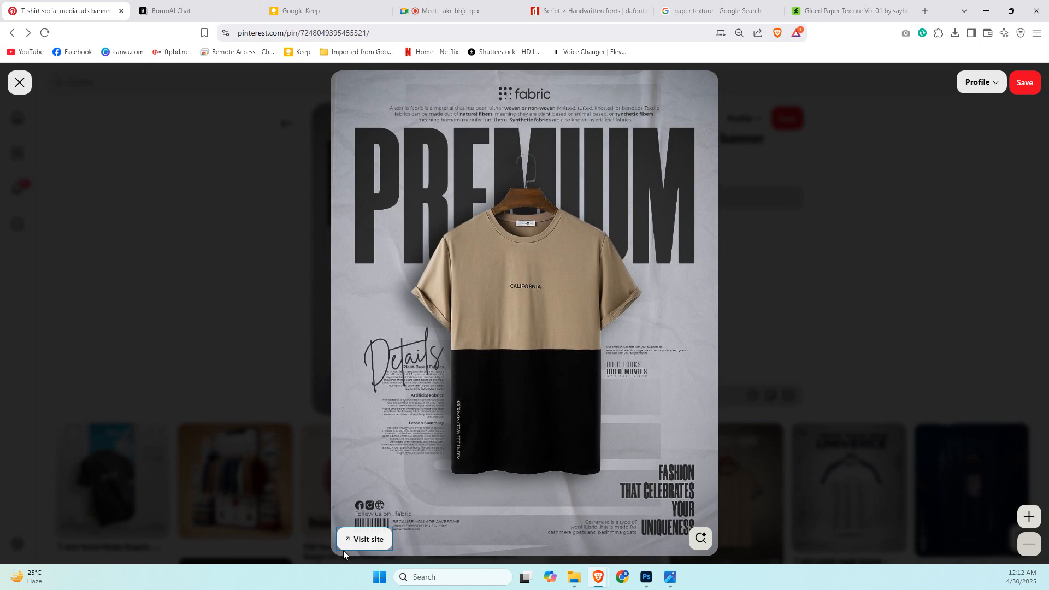
click(371, 540)
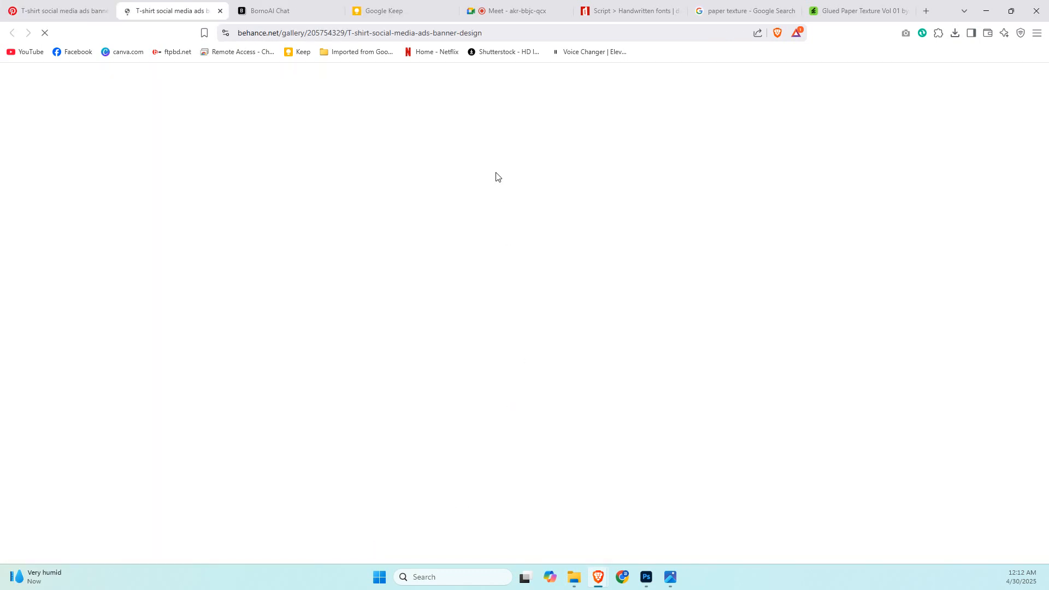
Examine the T-shirt banners in the Behance project for their headline layout, side text, and social media and barcode footer details.
scroll(446, 388, down, 10)
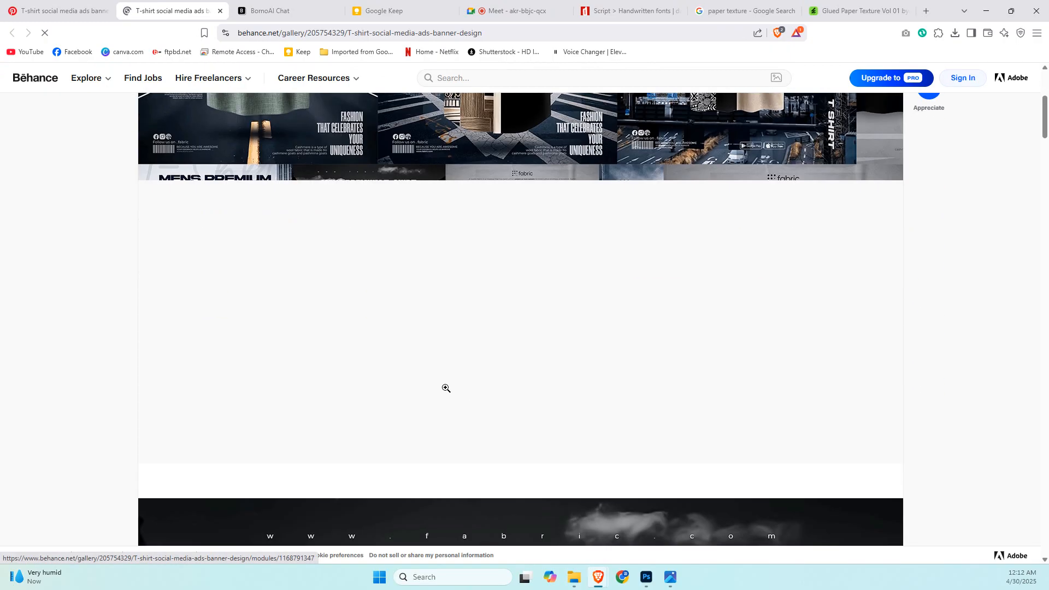
scroll(446, 388, down, 15)
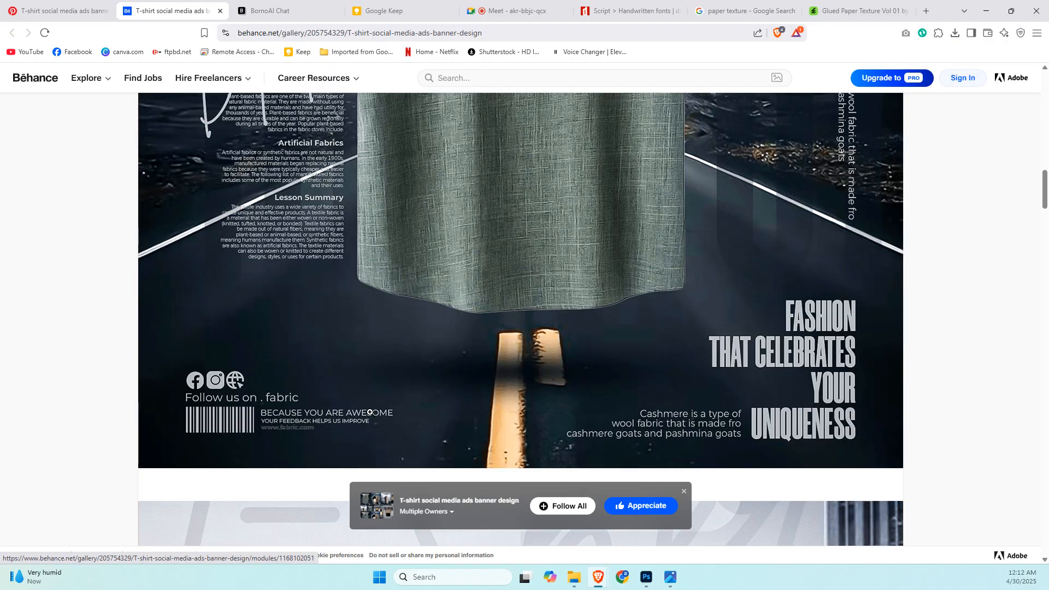
scroll(371, 412, up, 4)
scroll(370, 412, up, 9)
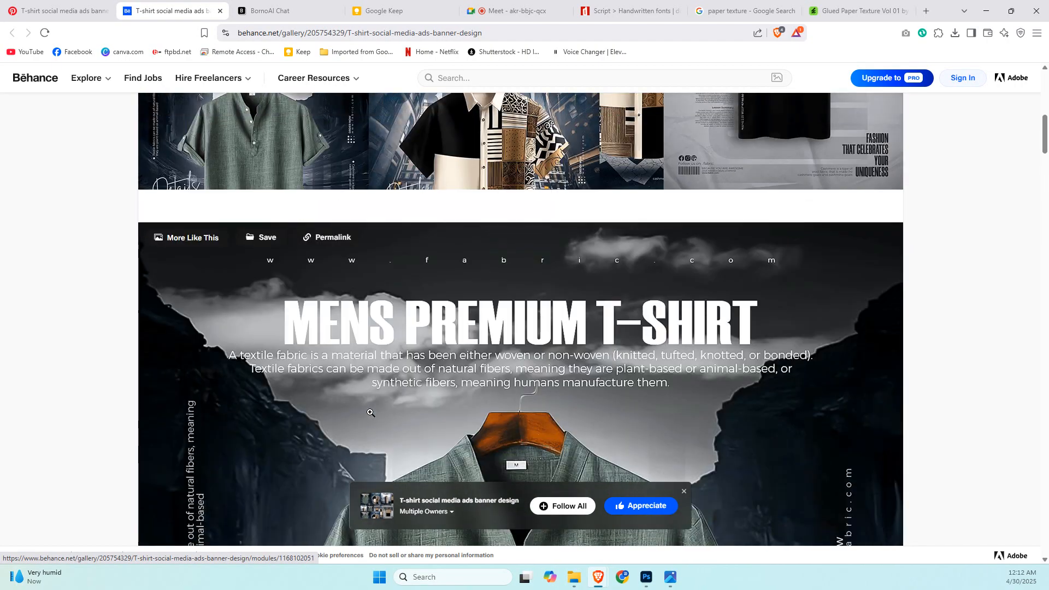
scroll(371, 412, down, 3)
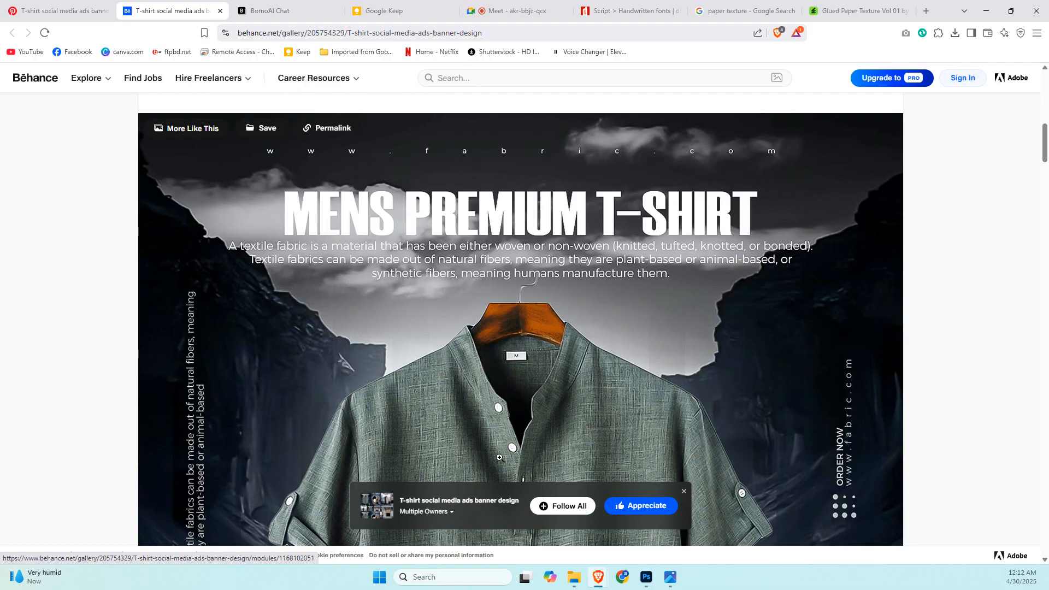
scroll(499, 458, down, 7)
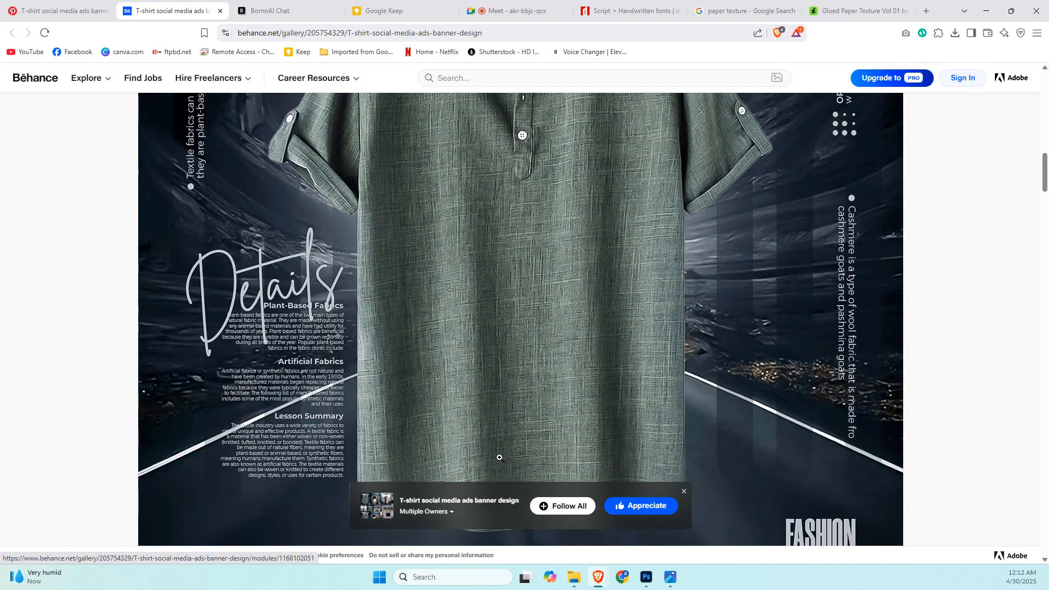
scroll(499, 458, down, 6)
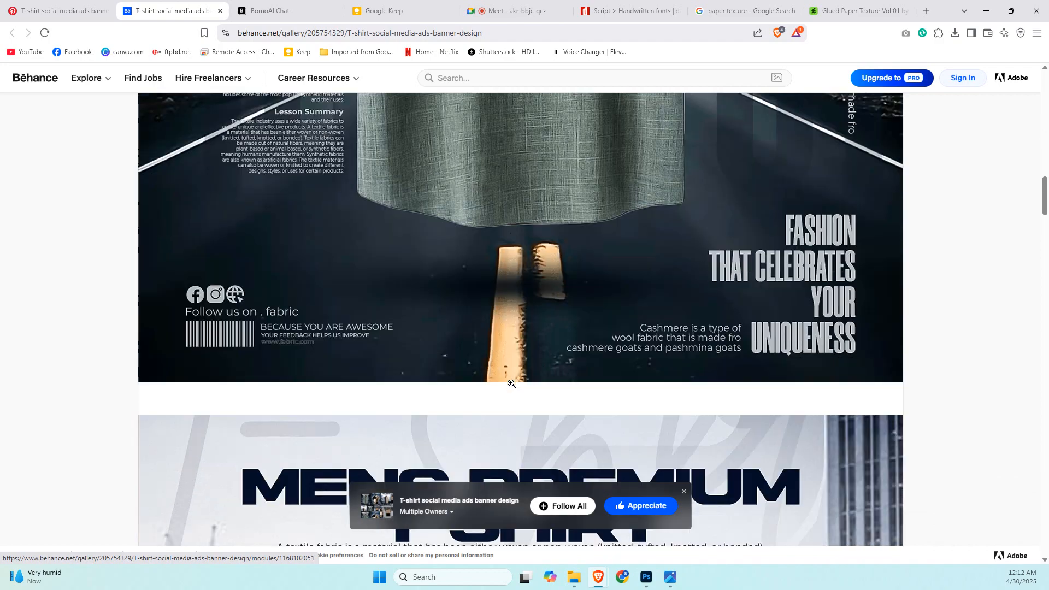
scroll(511, 384, down, 20)
scroll(511, 384, up, 1)
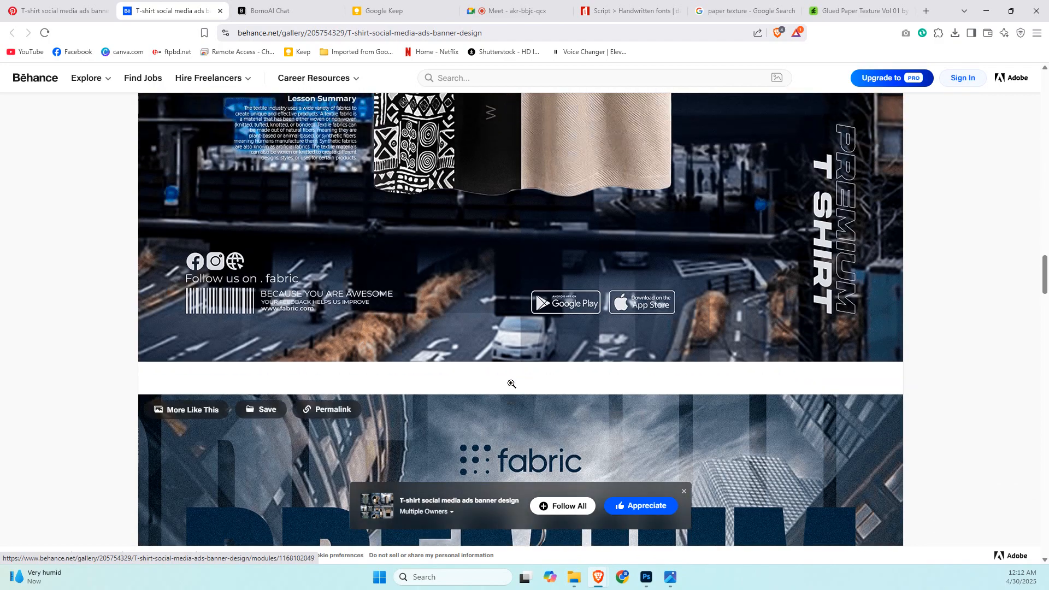
Review the Behance project's banner footers and MENS PREMIUM T-SHIRT layout, and switch back to the T-shirt design in Photoshop.
scroll(511, 384, up, 4)
scroll(287, 297, down, 4)
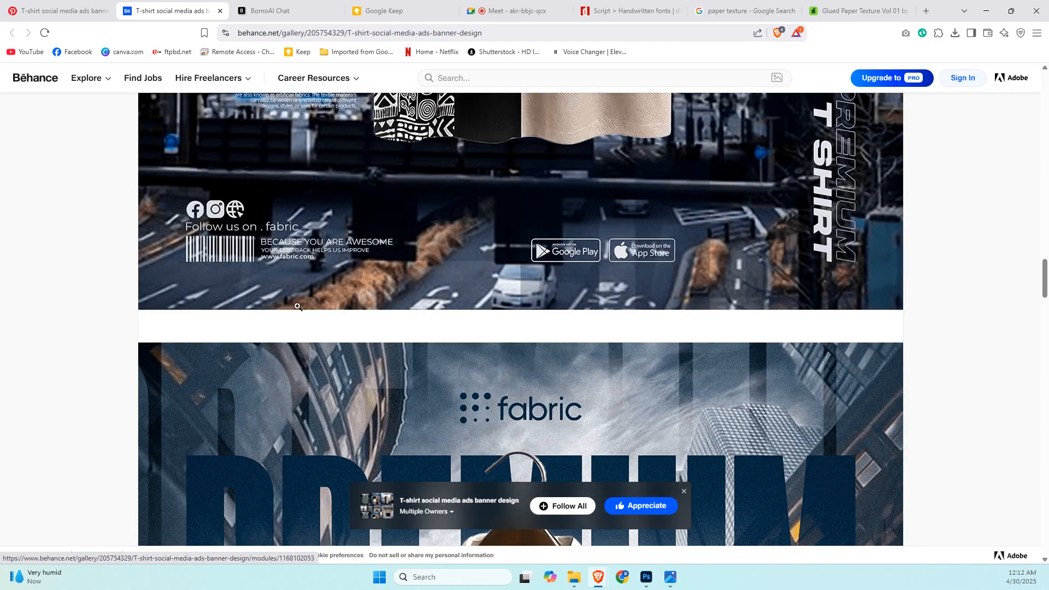
scroll(298, 307, up, 20)
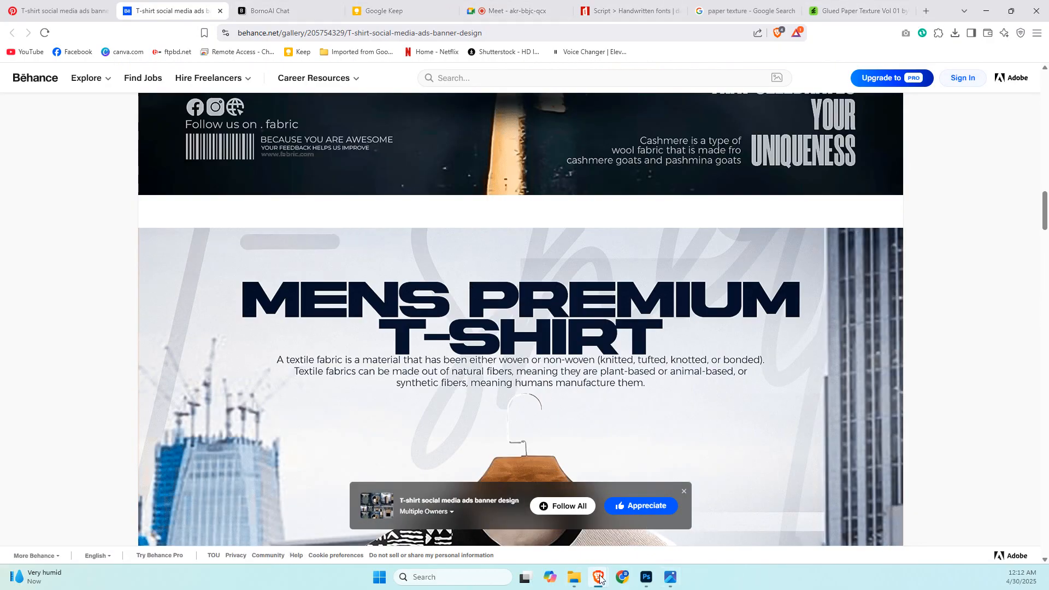
mouse_move(650, 578)
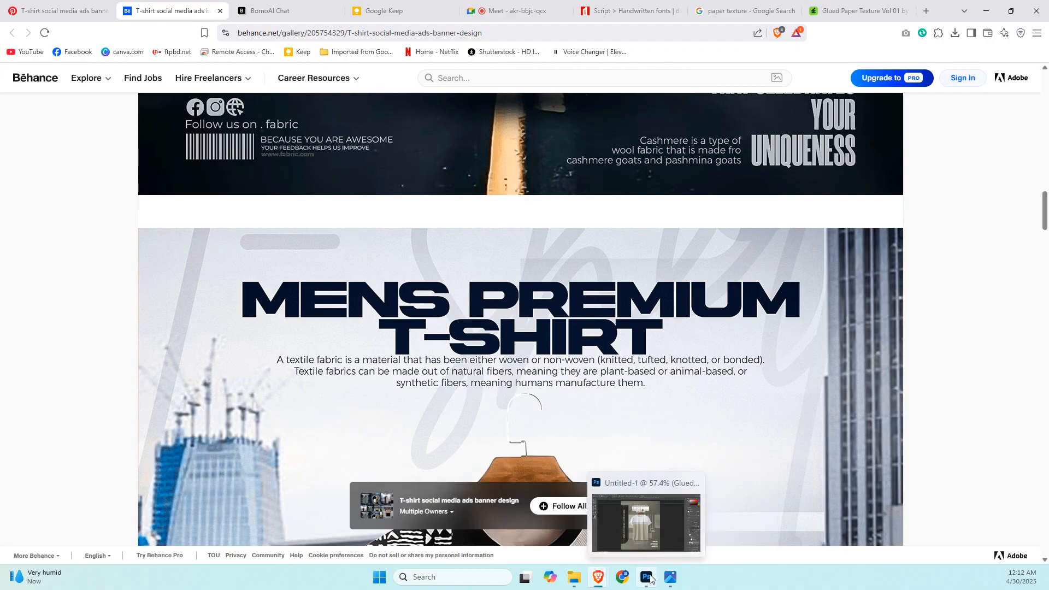
click(649, 519)
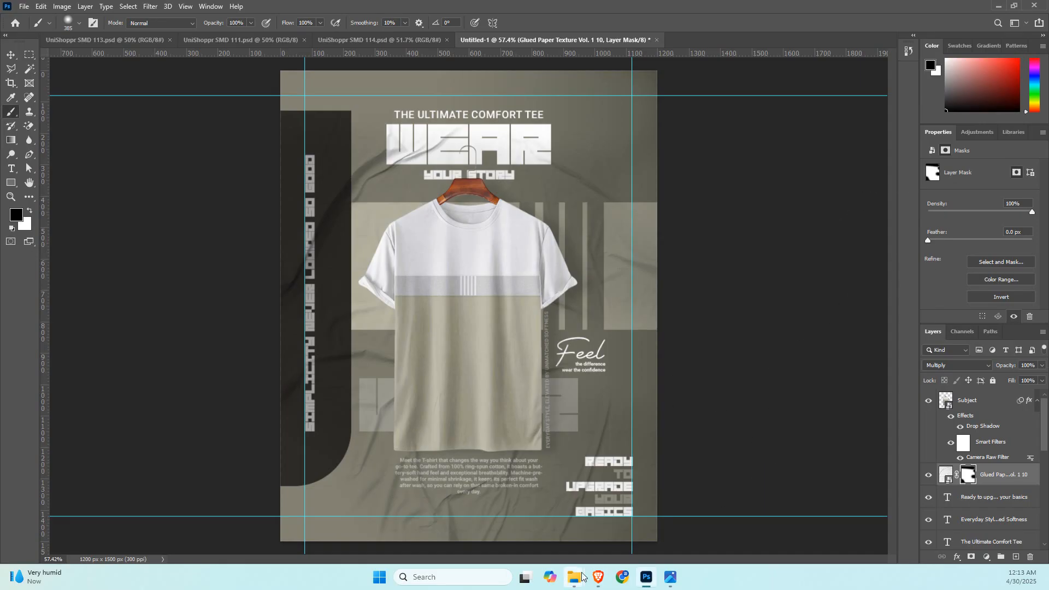
mouse_move(576, 577)
click(443, 520)
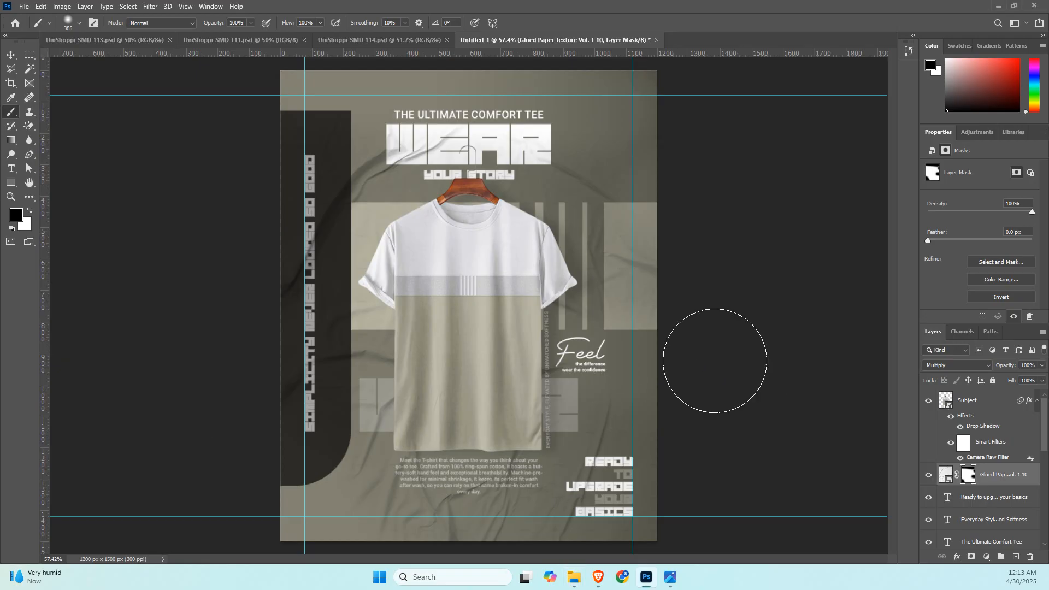
Merge a copy of all visible layers into a new layer above Subject and convert it to a smart object.
click(10, 58)
click(101, 210)
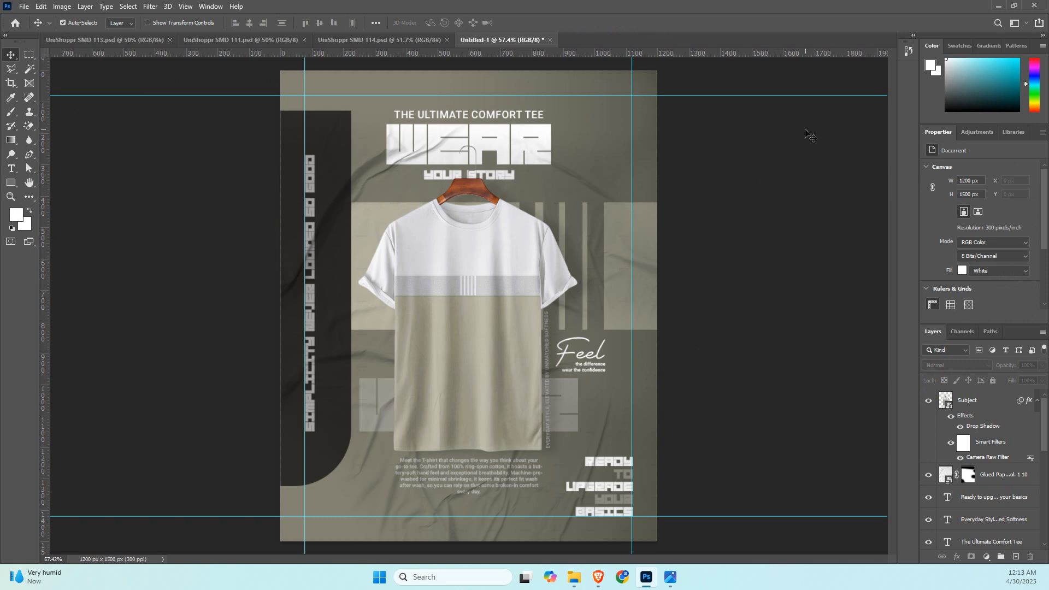
scroll(988, 525, down, 5)
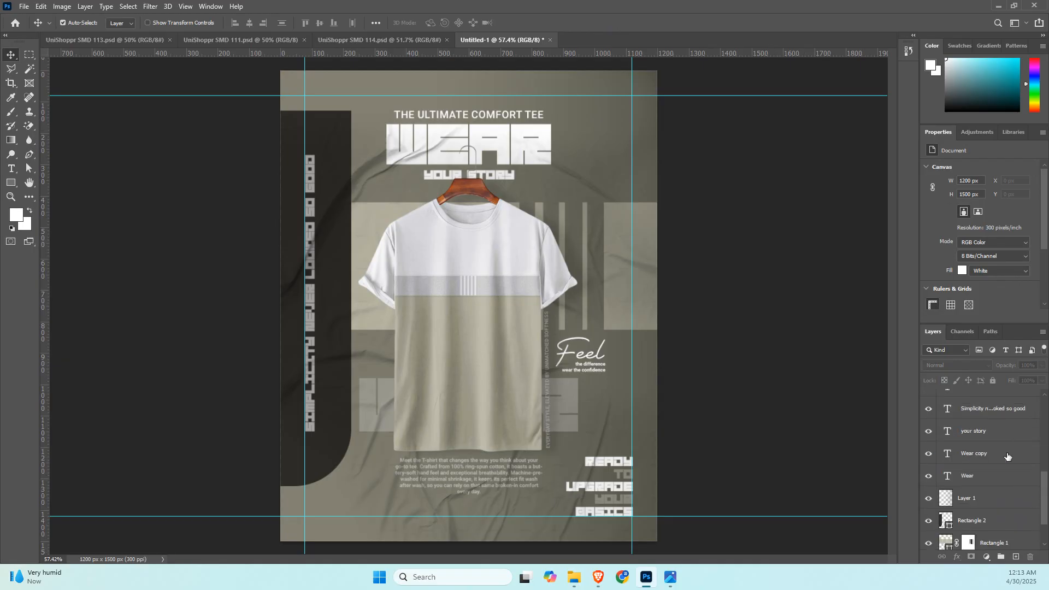
click(987, 539)
scroll(992, 481, up, 10)
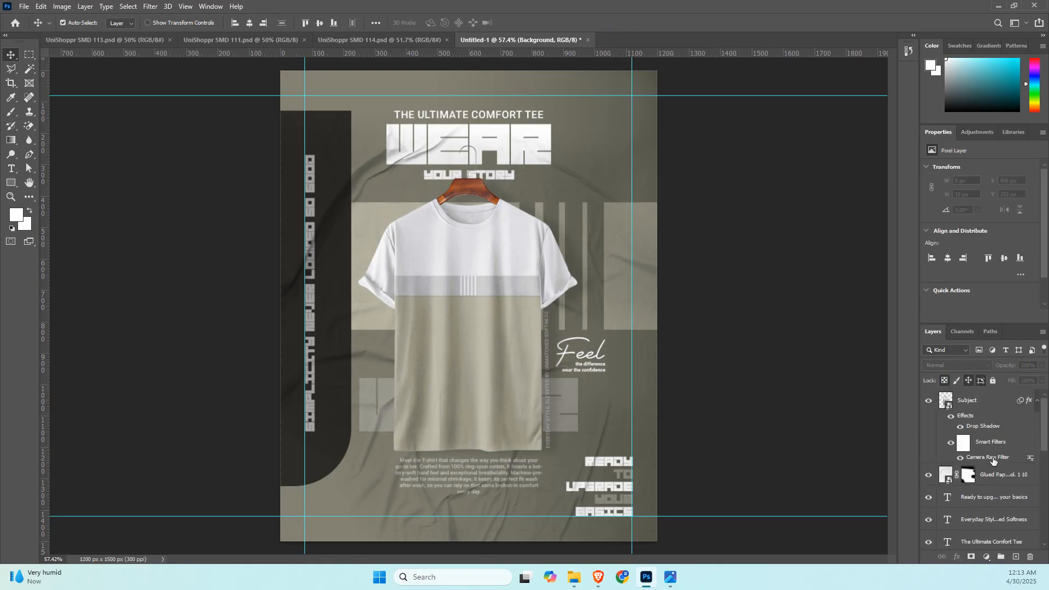
key(ctrl+shift+alt+e)
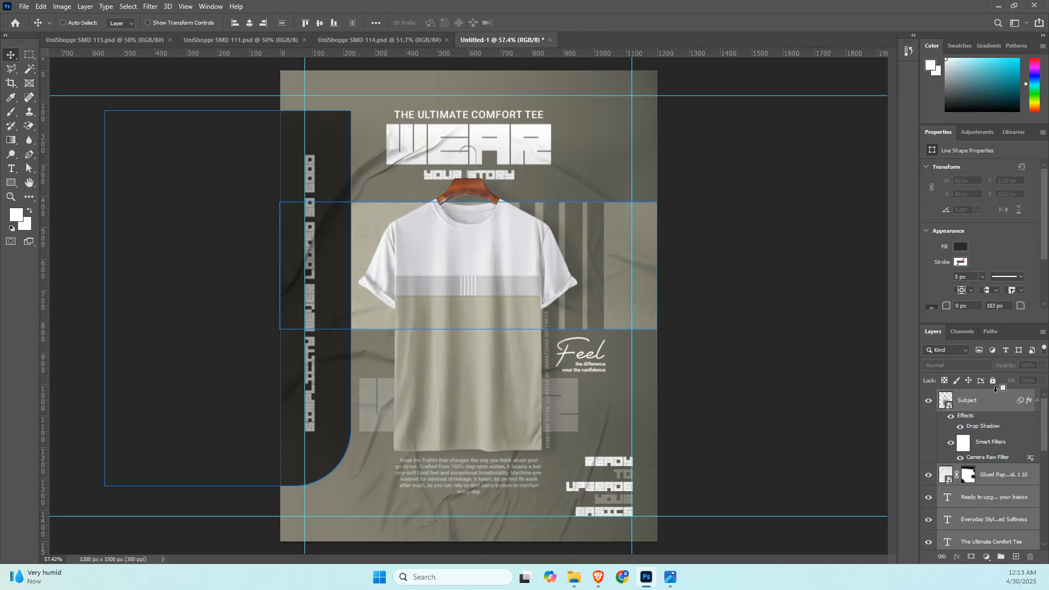
key(F2)
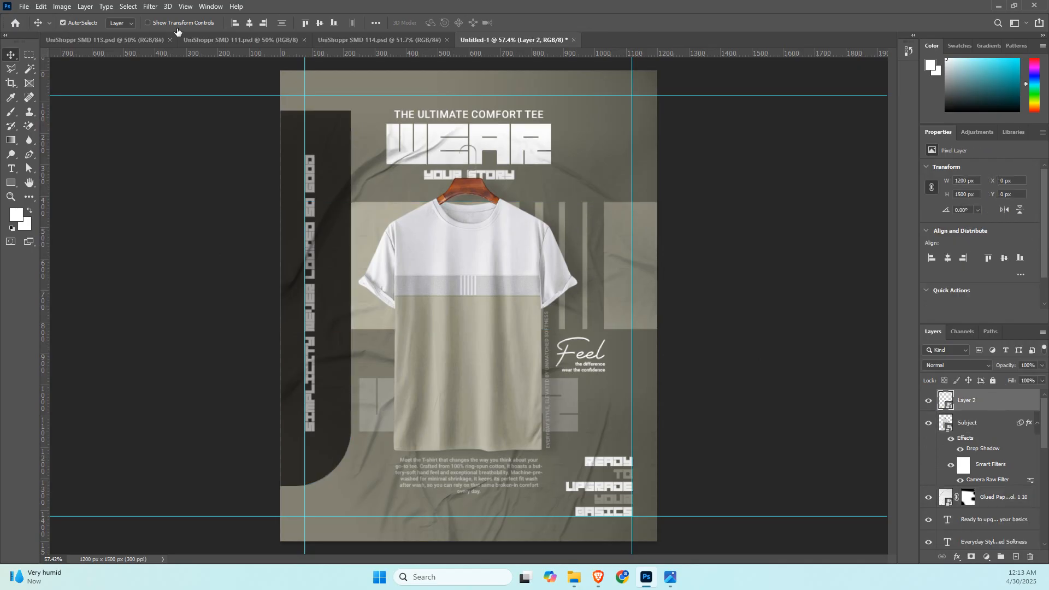
In Camera Raw, set the merged layer's Exposure to +0.20, Contrast +30, Highlights -9, Shadows -11, Whites +11, Texture +25 and Saturation +9.
click(149, 6)
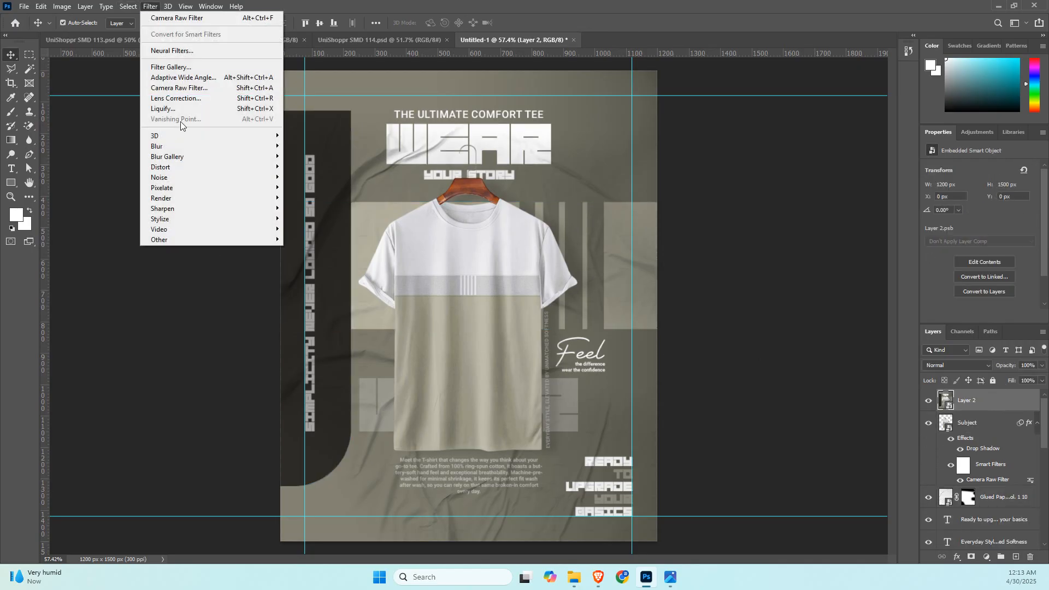
click(186, 87)
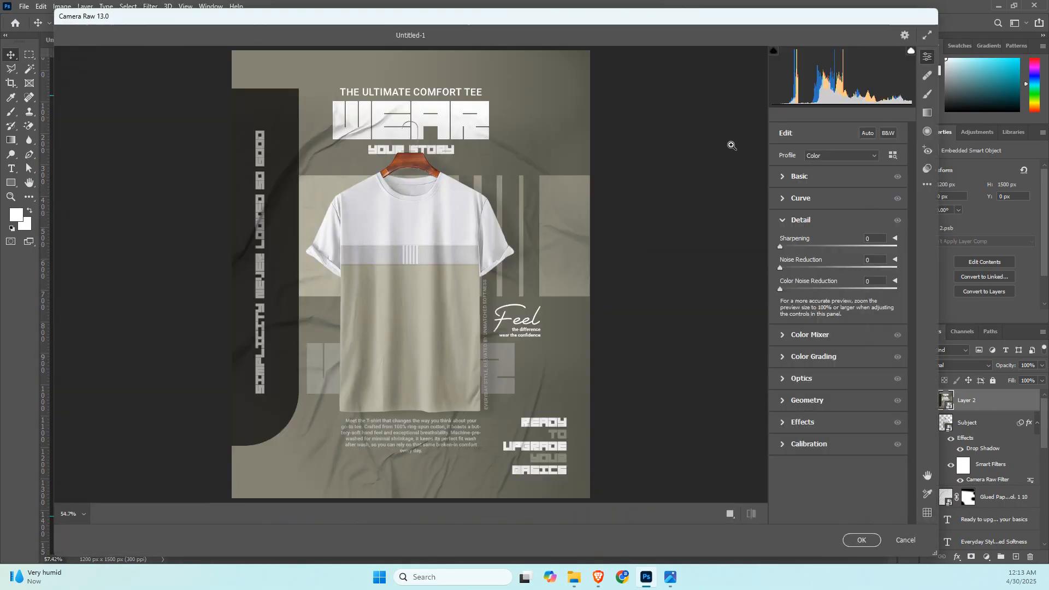
click(783, 180)
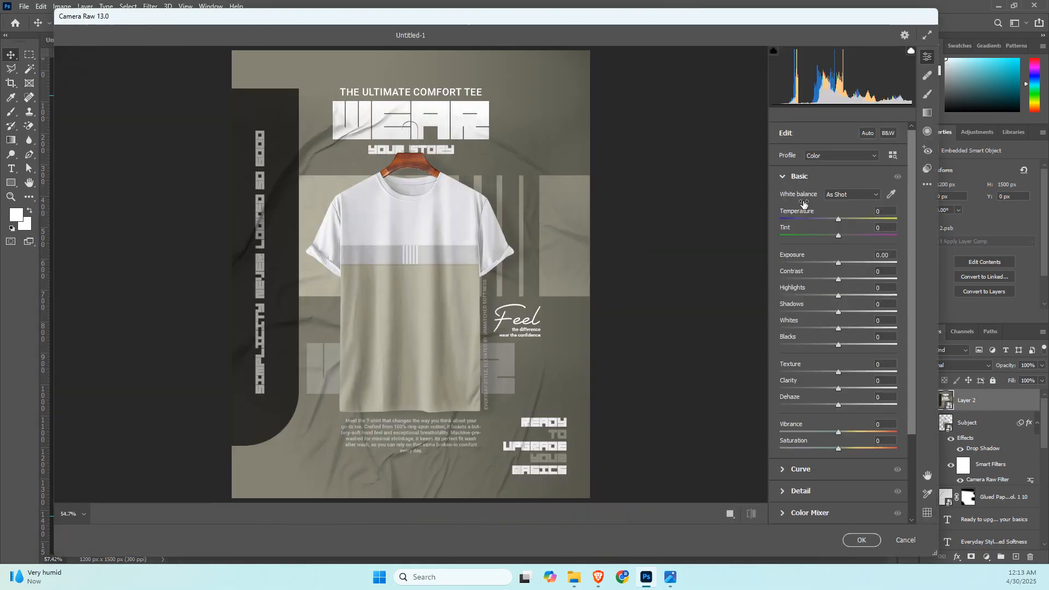
drag(839, 264, 845, 328)
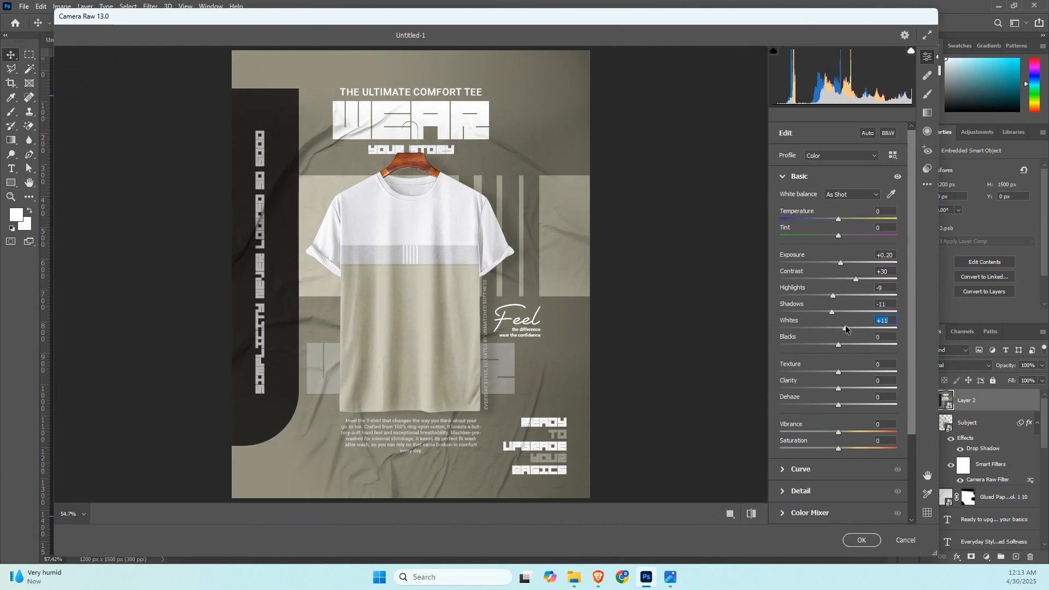
drag(838, 374, 853, 374)
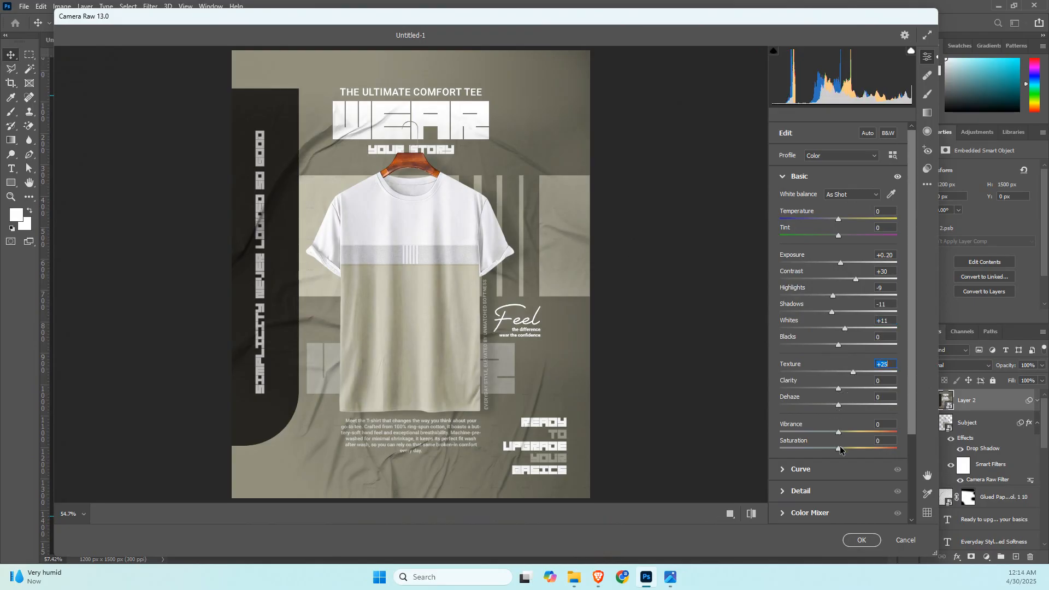
drag(838, 449, 844, 452)
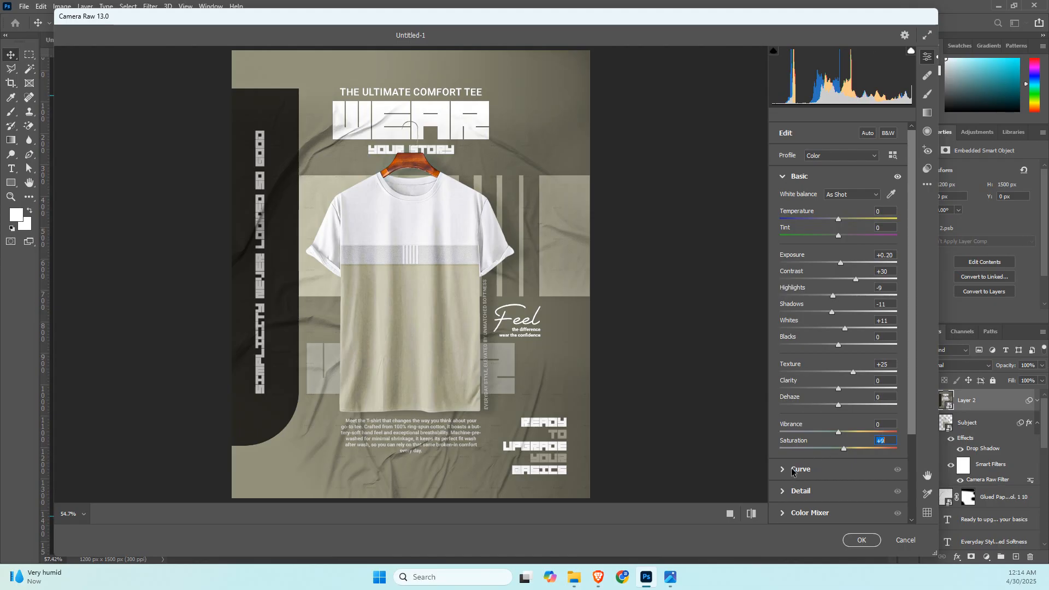
Raise the sharpening and noise reduction slightly in the Camera Raw details and apply the filter to the merged layer.
click(784, 492)
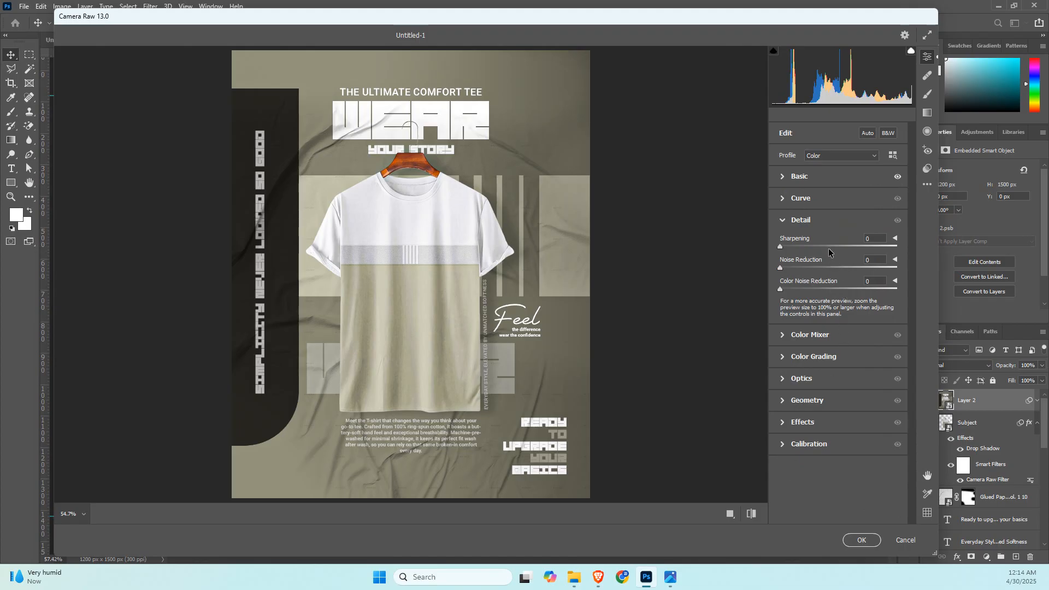
drag(780, 247, 799, 270)
click(860, 541)
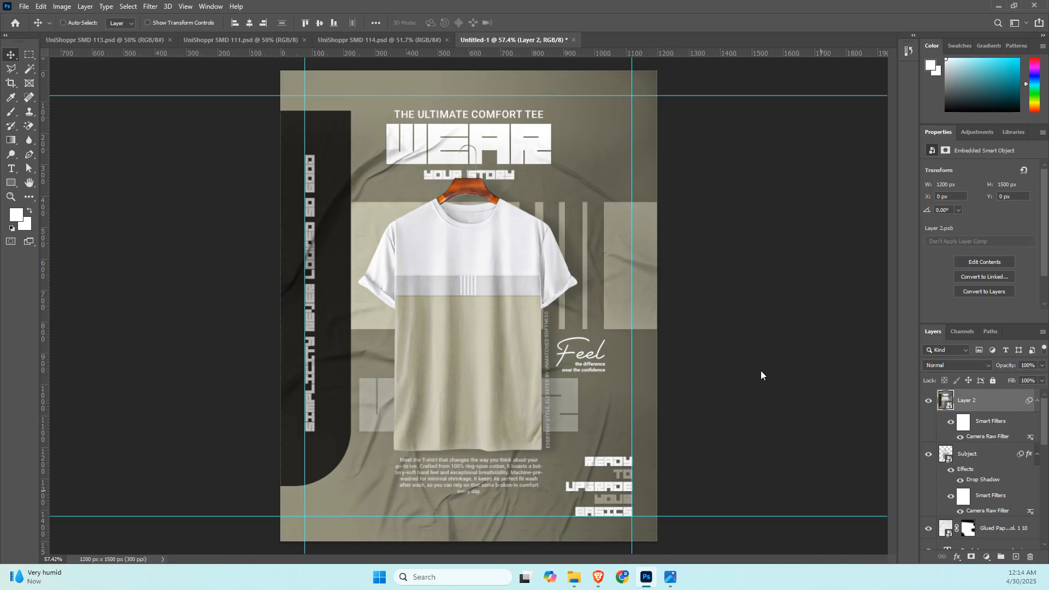
key(ctrl+s)
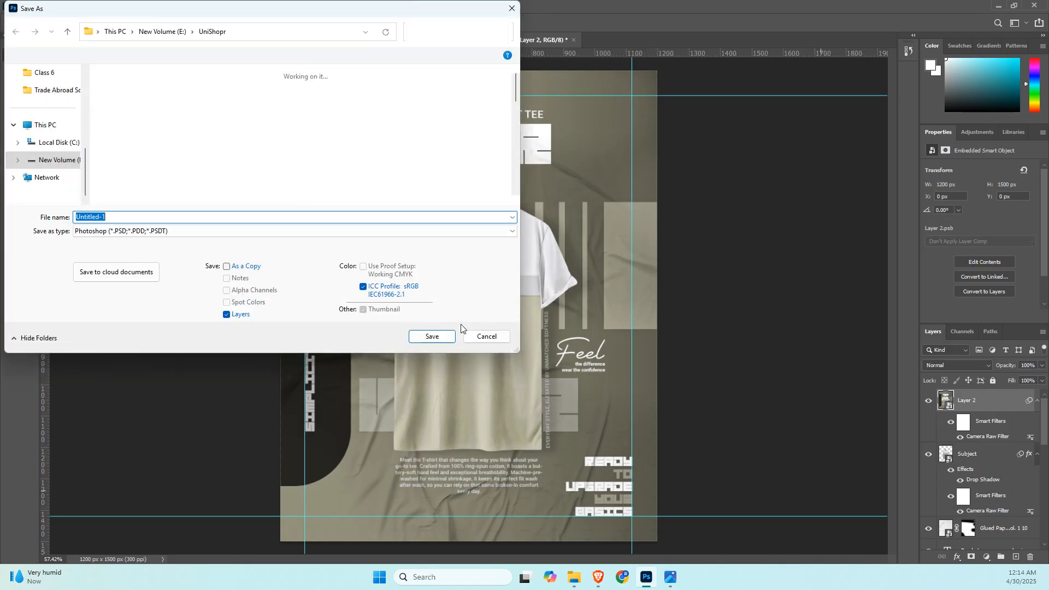
click(483, 336)
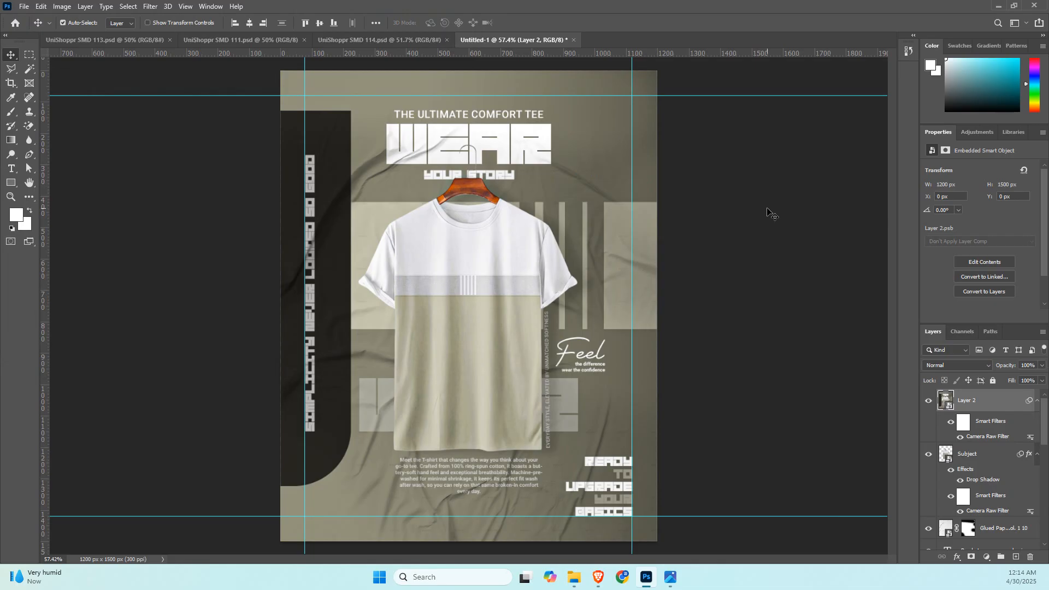